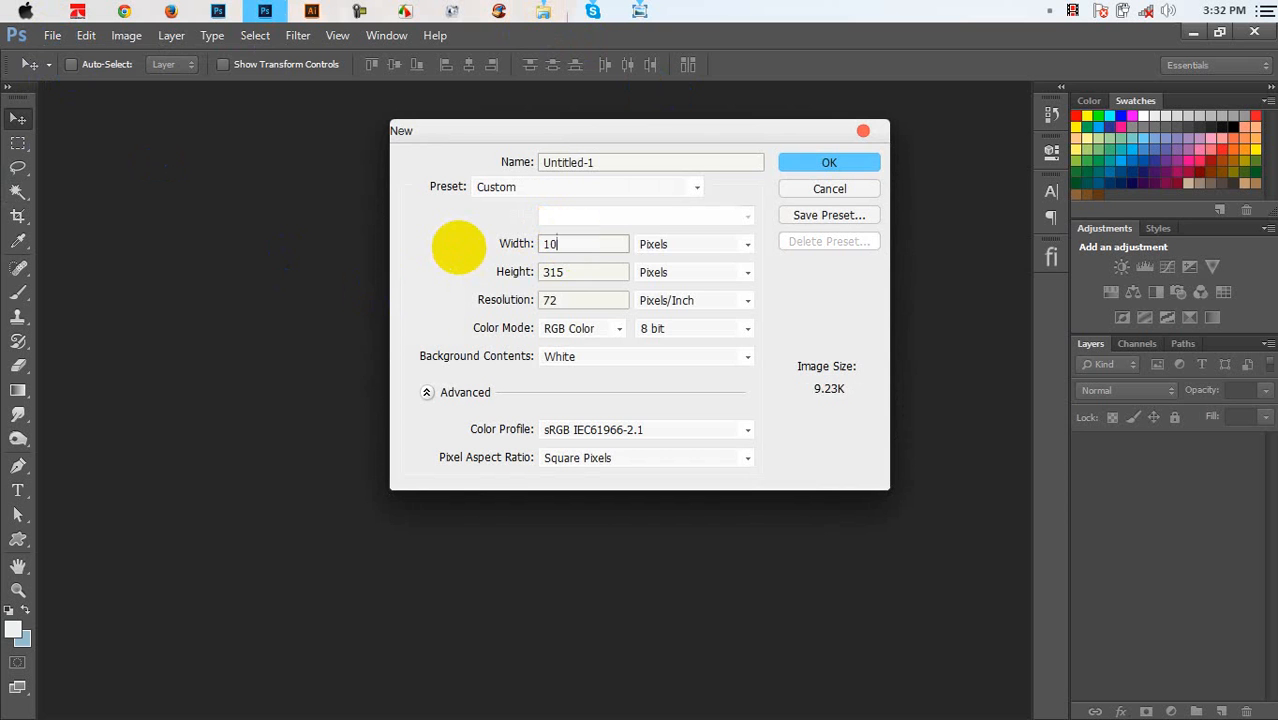
Create a new 1024 by 1024 pixel document at 72 pixels/inch in RGB Color with a white background
type("4")
double_click(576, 270)
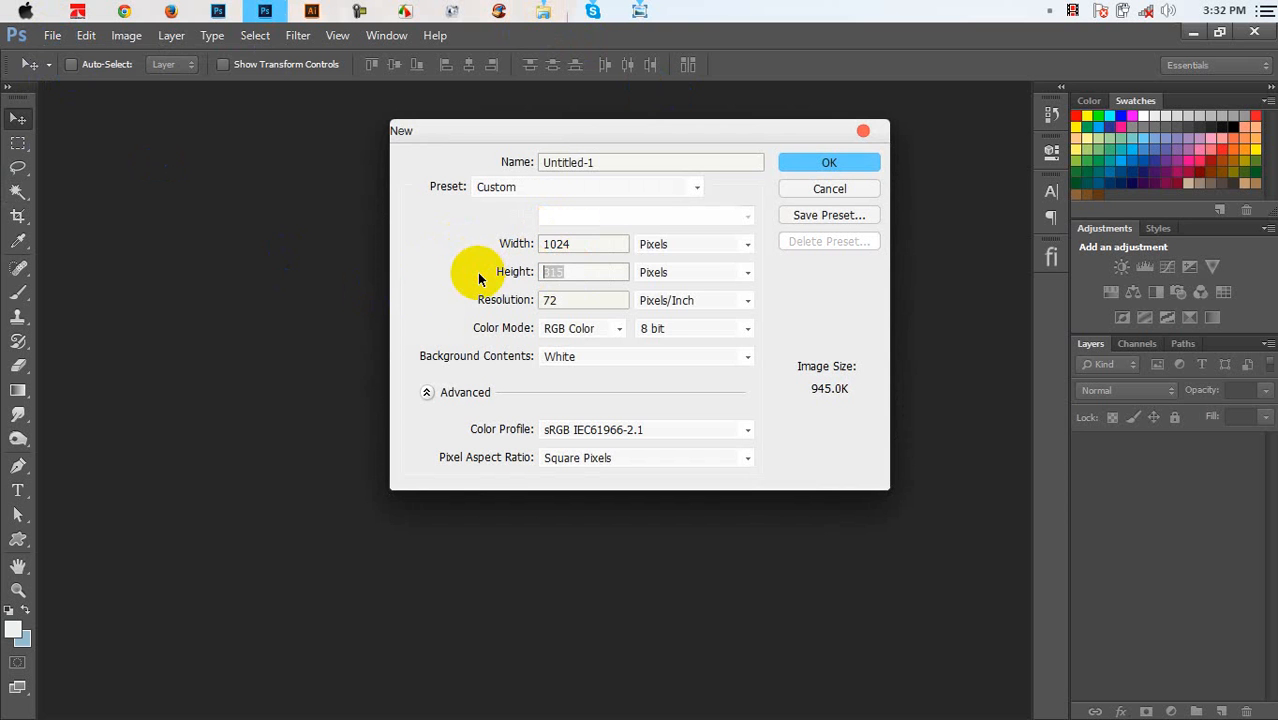
type("102")
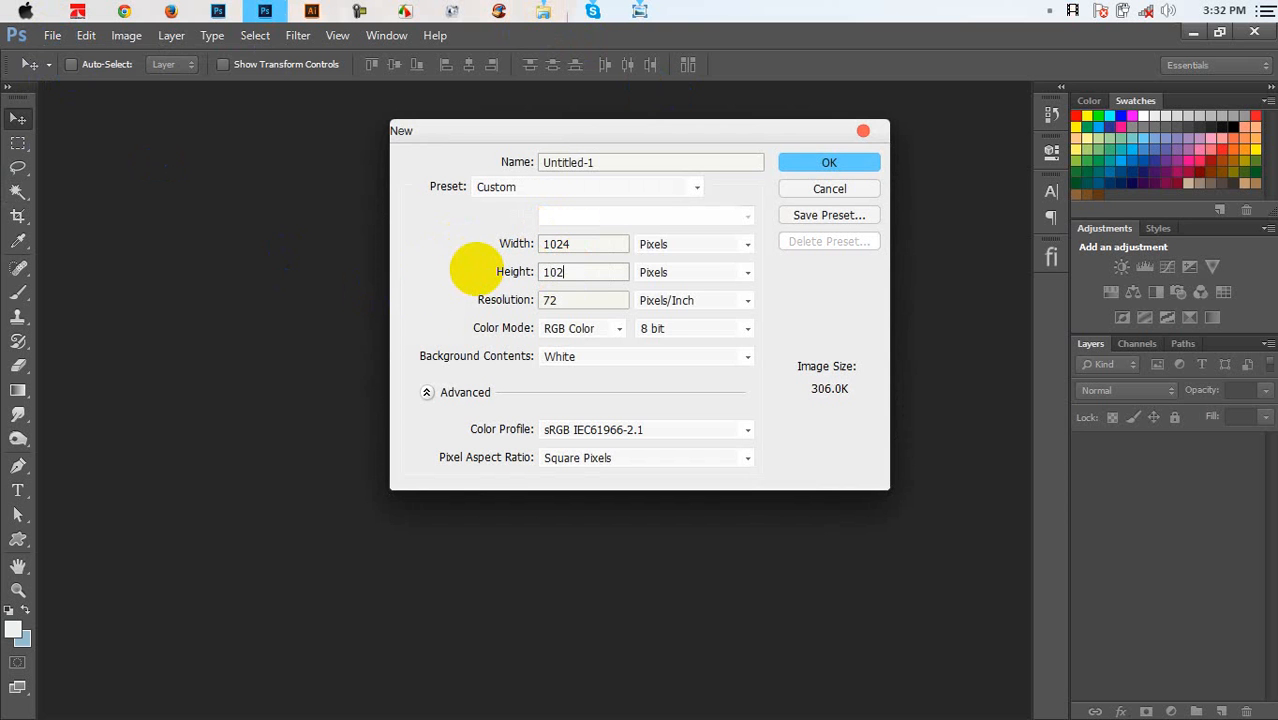
type("4")
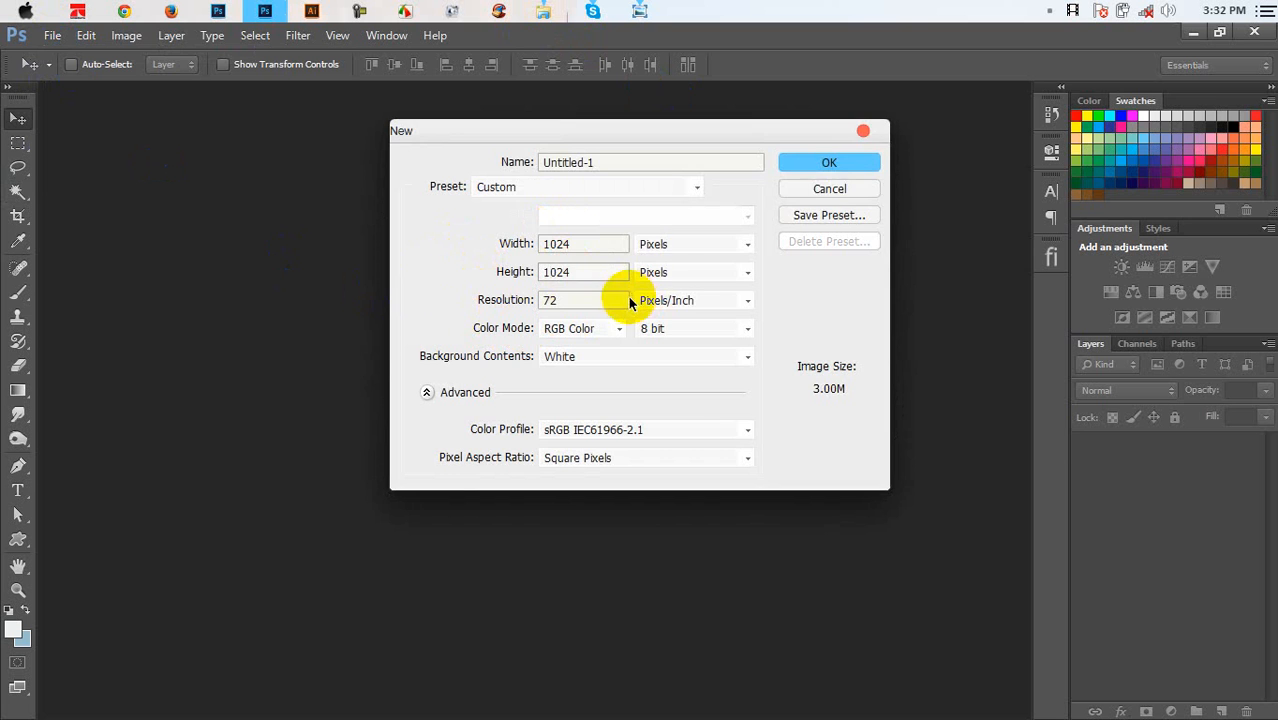
left_click(844, 164)
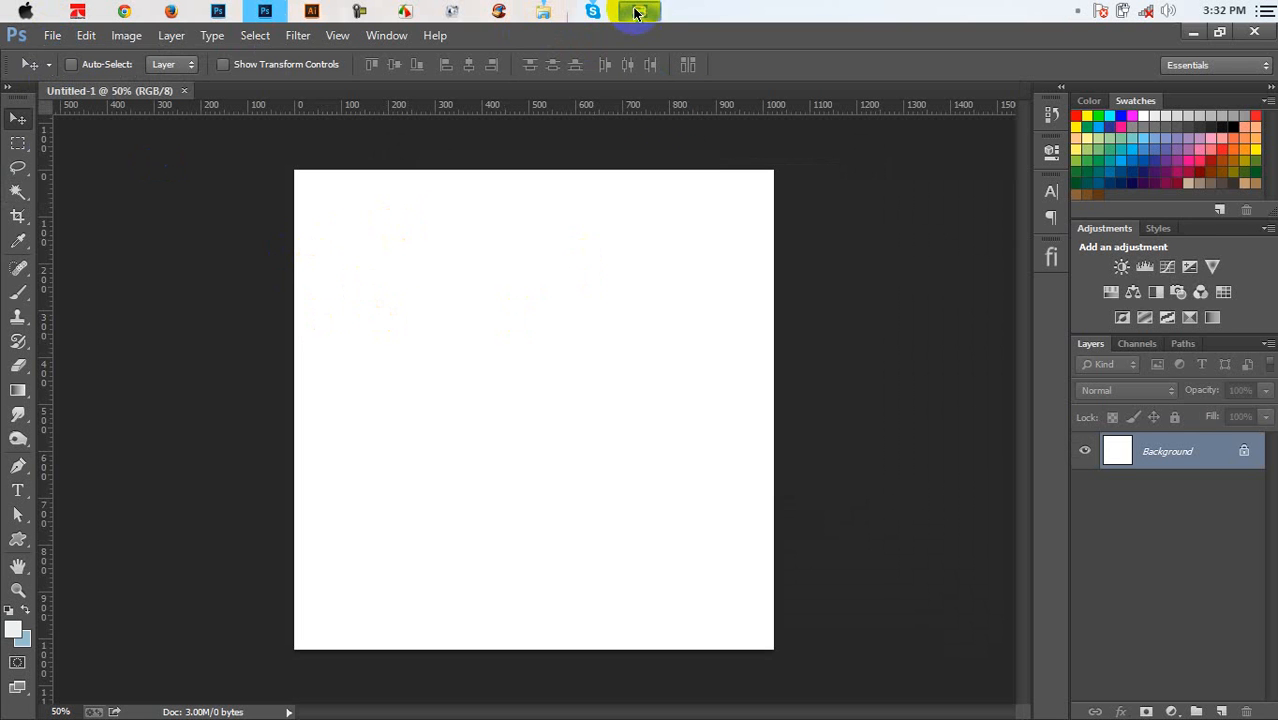
Place the PNG cut-out of the man from the Album cover folder and shift it slightly to the right of centre
mouse_move(555, 7)
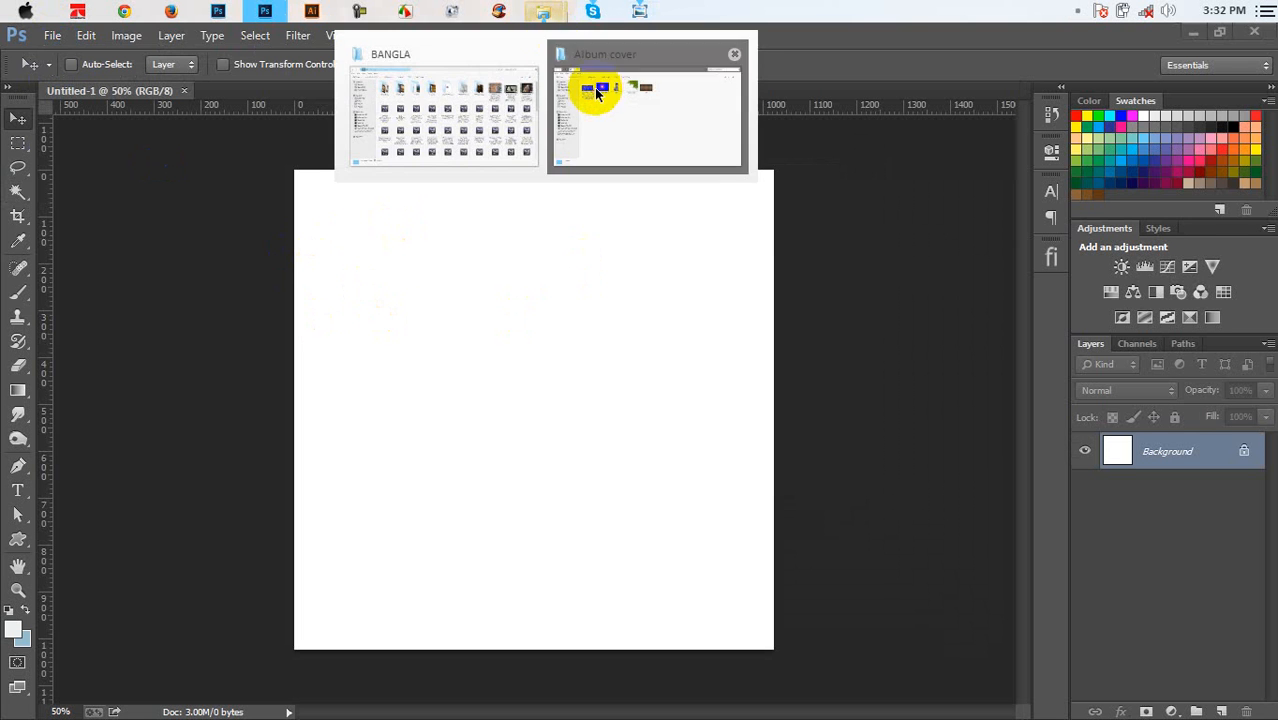
left_click(588, 82)
left_click_drag(452, 170, 531, 293)
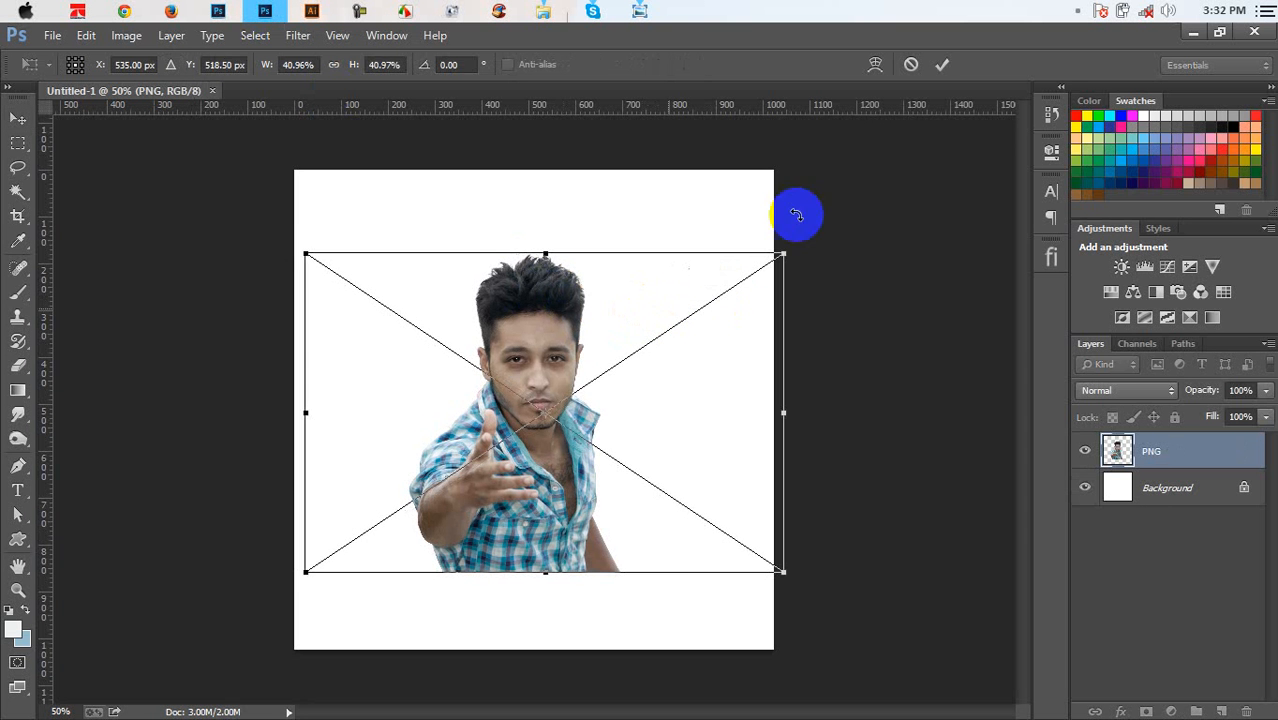
left_click(942, 64)
left_click_drag(585, 284, 608, 284)
Place the building_ruins image from the Album cover folder and put its layer beneath the PNG layer
mouse_move(543, 11)
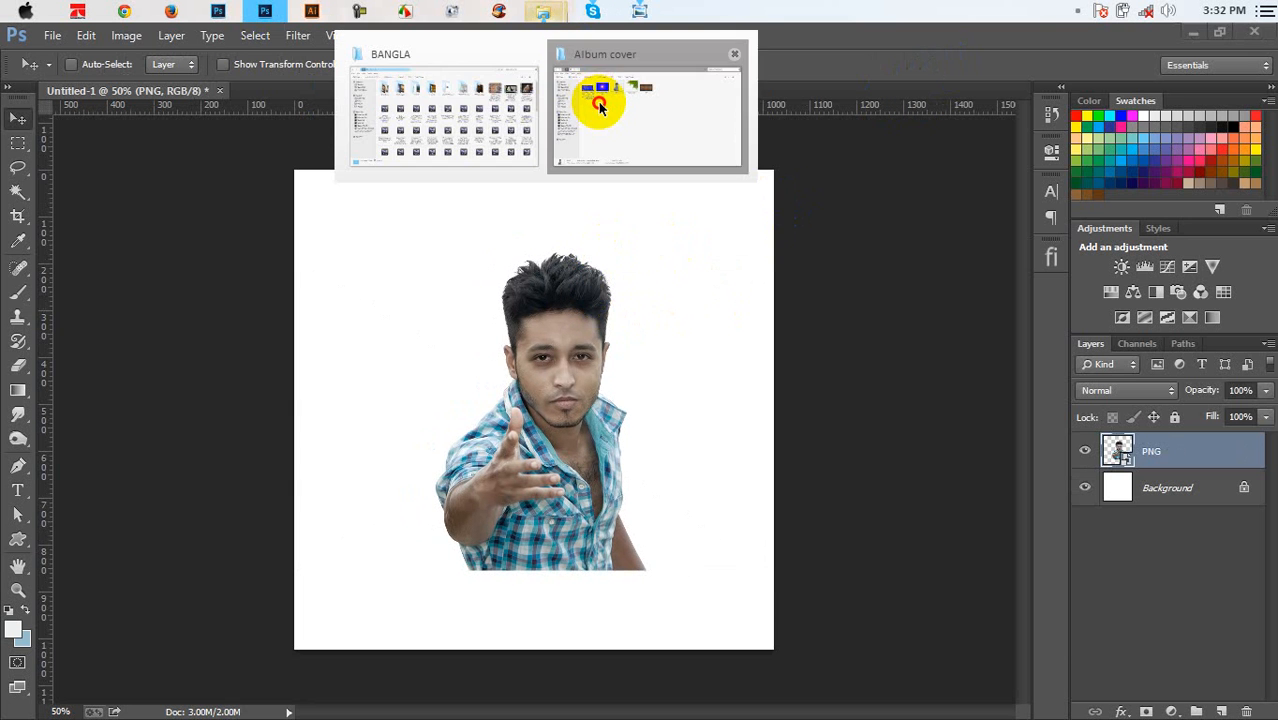
left_click(599, 100)
left_click_drag(242, 228, 443, 380)
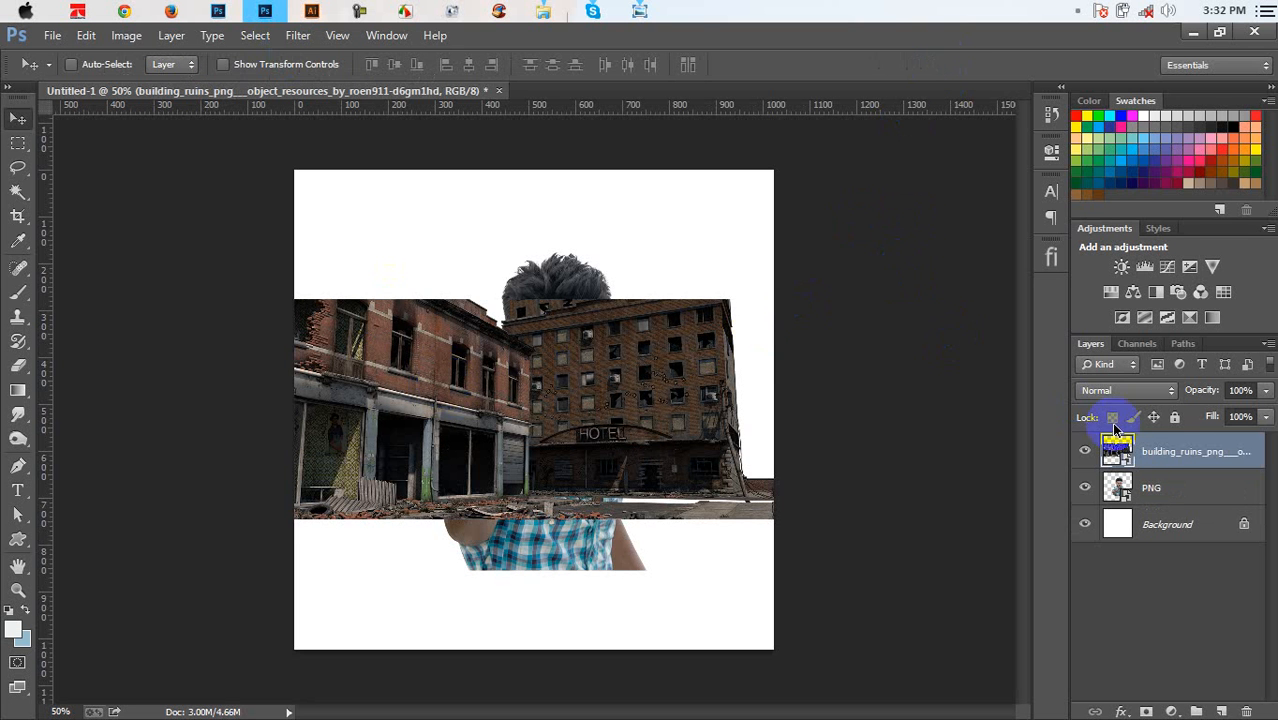
left_click_drag(1165, 460, 1166, 500)
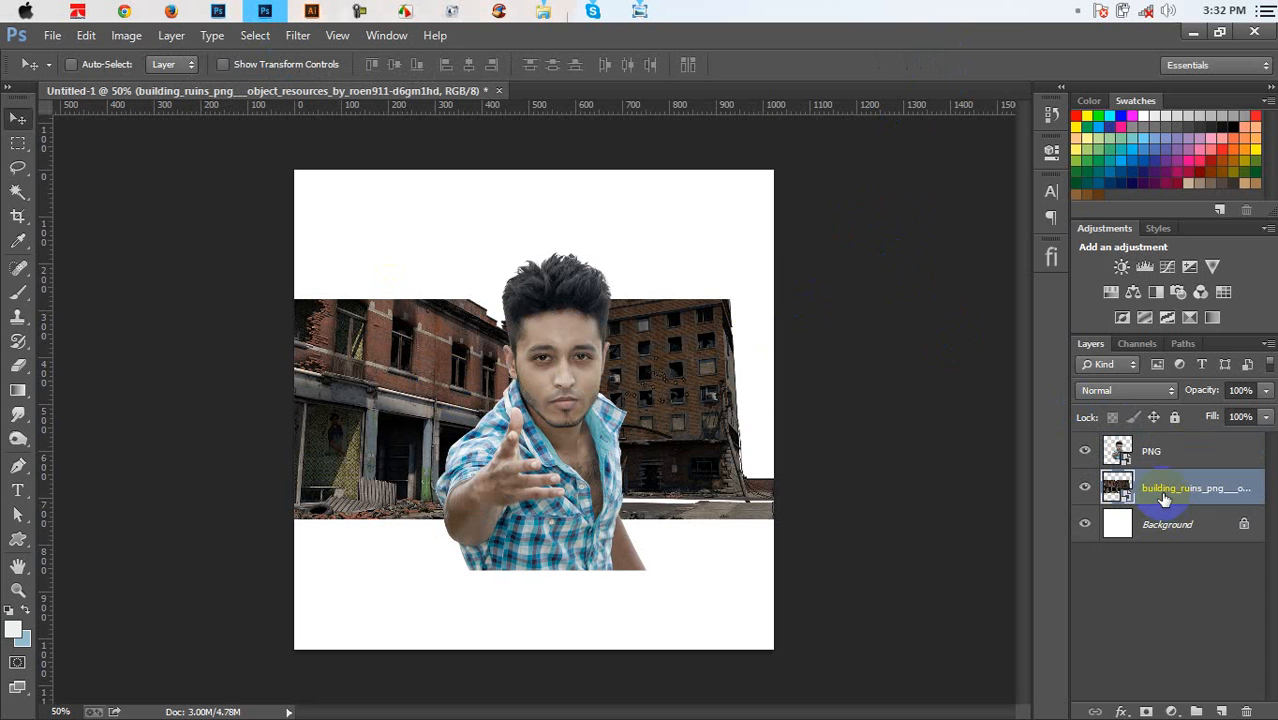
Free-transform the building ruins layer, scaling it to about 51% and tilting it about -5.7° behind the man
key("ctrl+t")
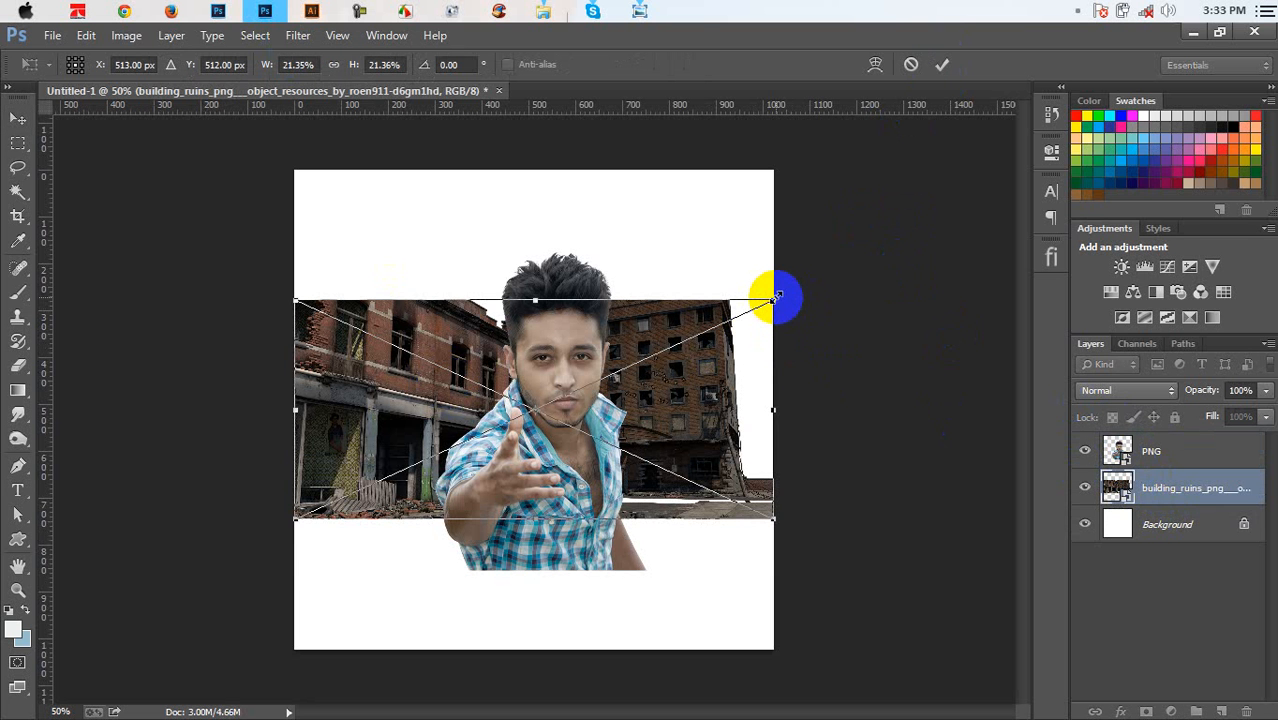
left_click_drag(791, 288, 1127, 200)
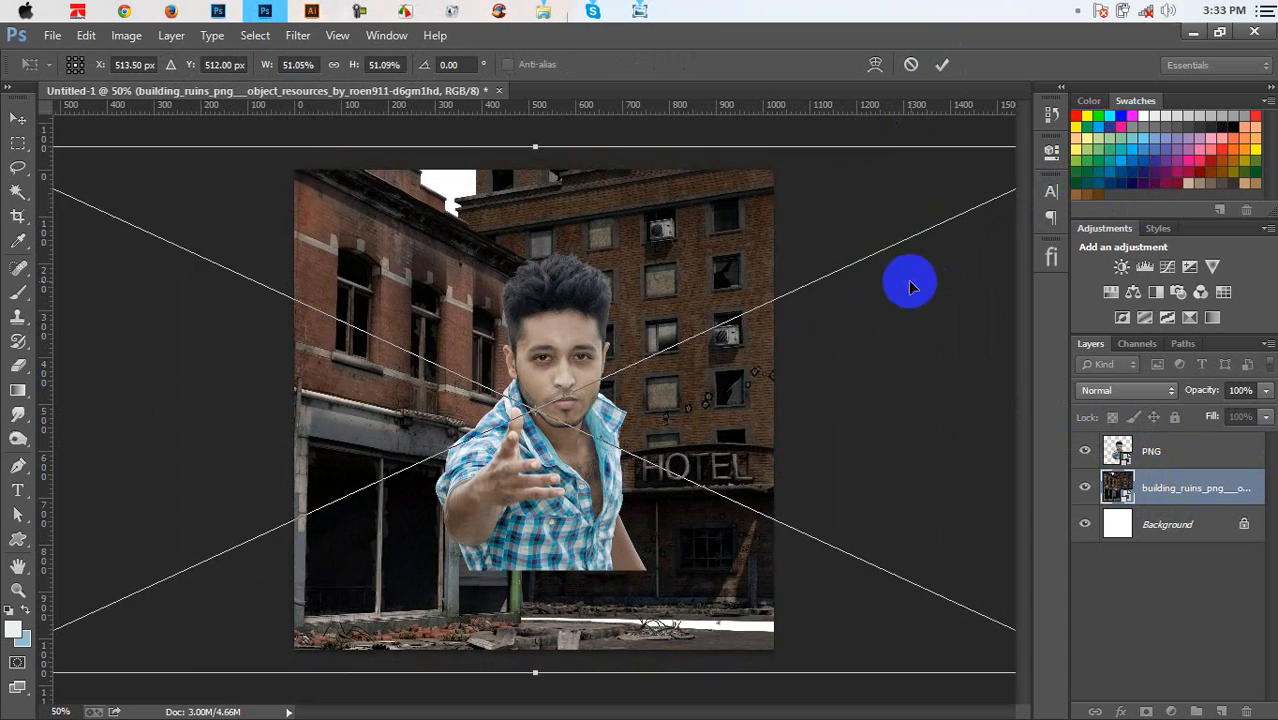
left_click_drag(908, 300, 959, 254)
left_click_drag(696, 689, 733, 680)
left_click_drag(766, 584, 818, 624)
Enlarge the building ruins to about 57%, rotate them to about 1.6°, and position them so they fill the canvas
key("ctrl+minus")
key("ctrl+minus")
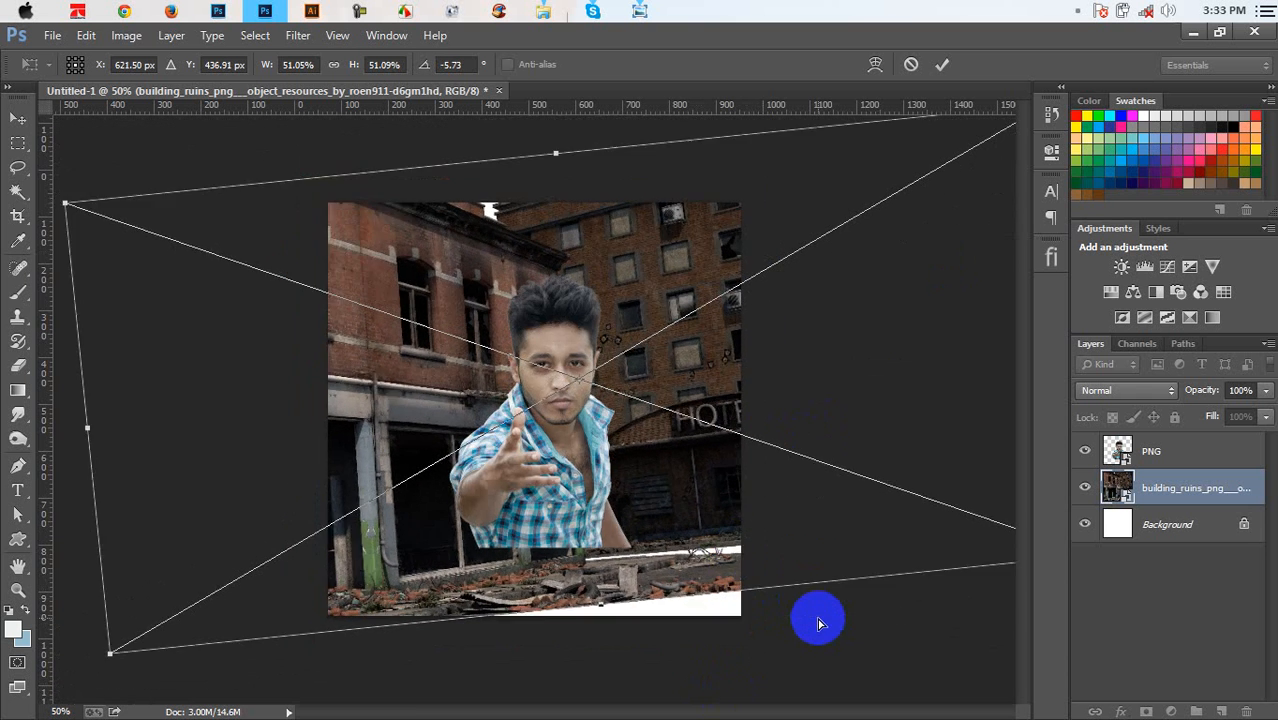
left_click_drag(857, 497, 913, 560)
left_click_drag(828, 453, 827, 437)
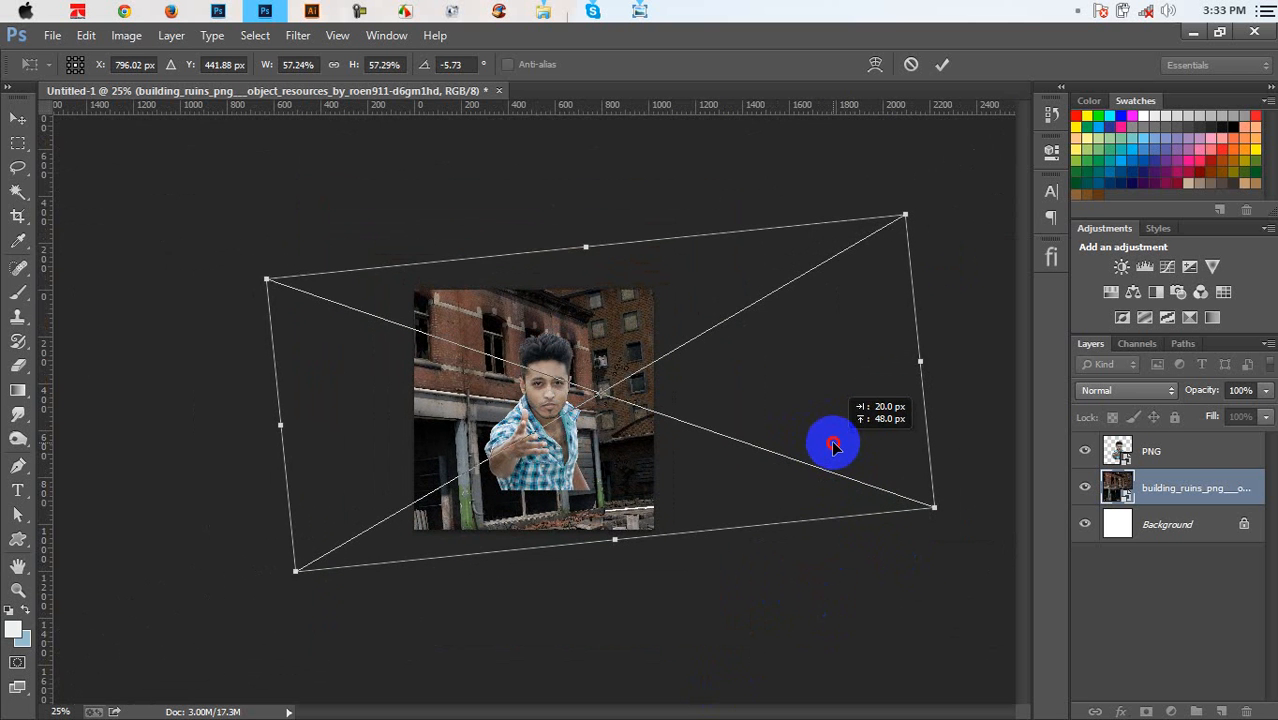
mouse_move(776, 599)
left_mouse_down()
mouse_move(751, 630)
mouse_move(747, 508)
mouse_move(716, 476)
mouse_move(648, 478)
mouse_move(627, 464)
left_mouse_up()
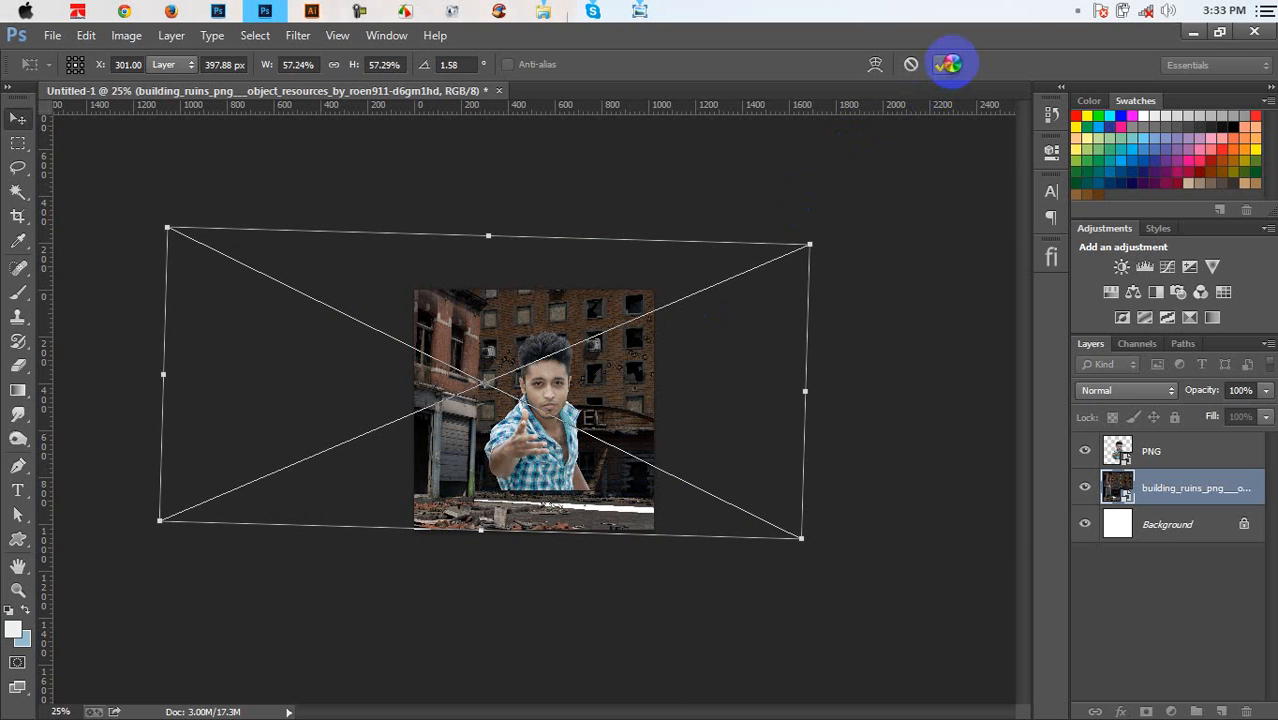
left_click(948, 64)
left_click_drag(628, 417, 645, 420)
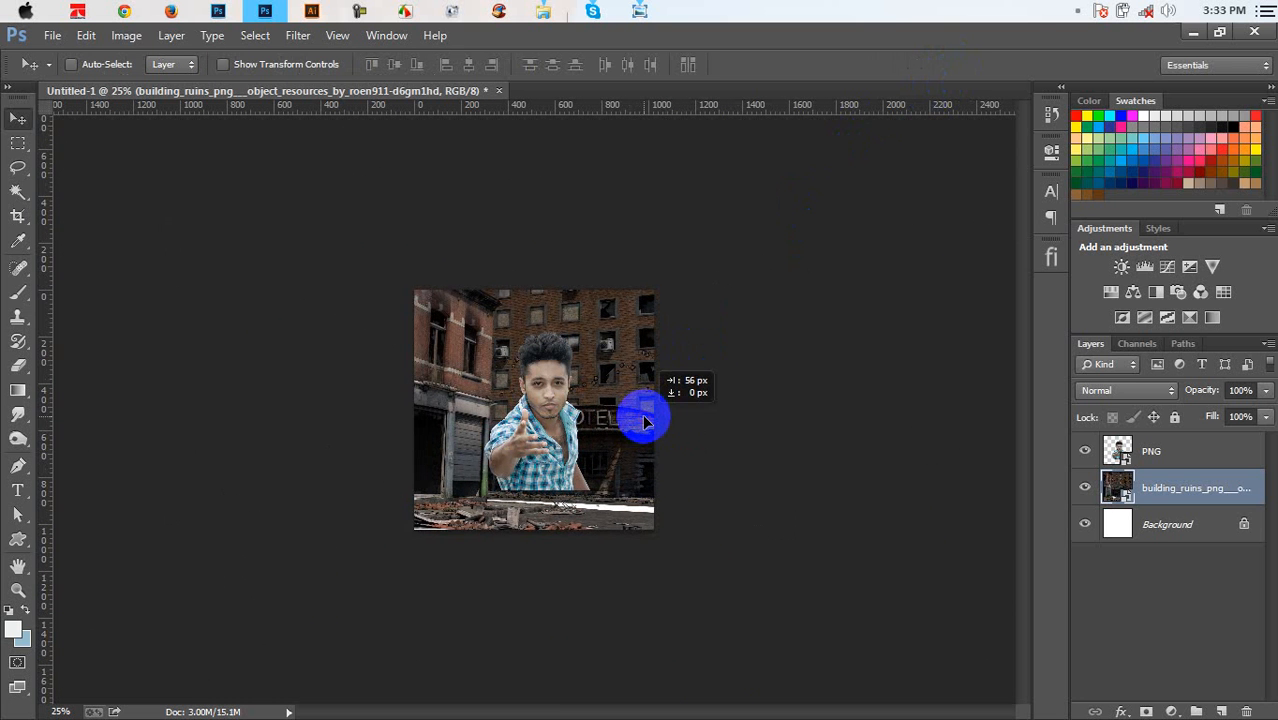
key("ctrl+plus")
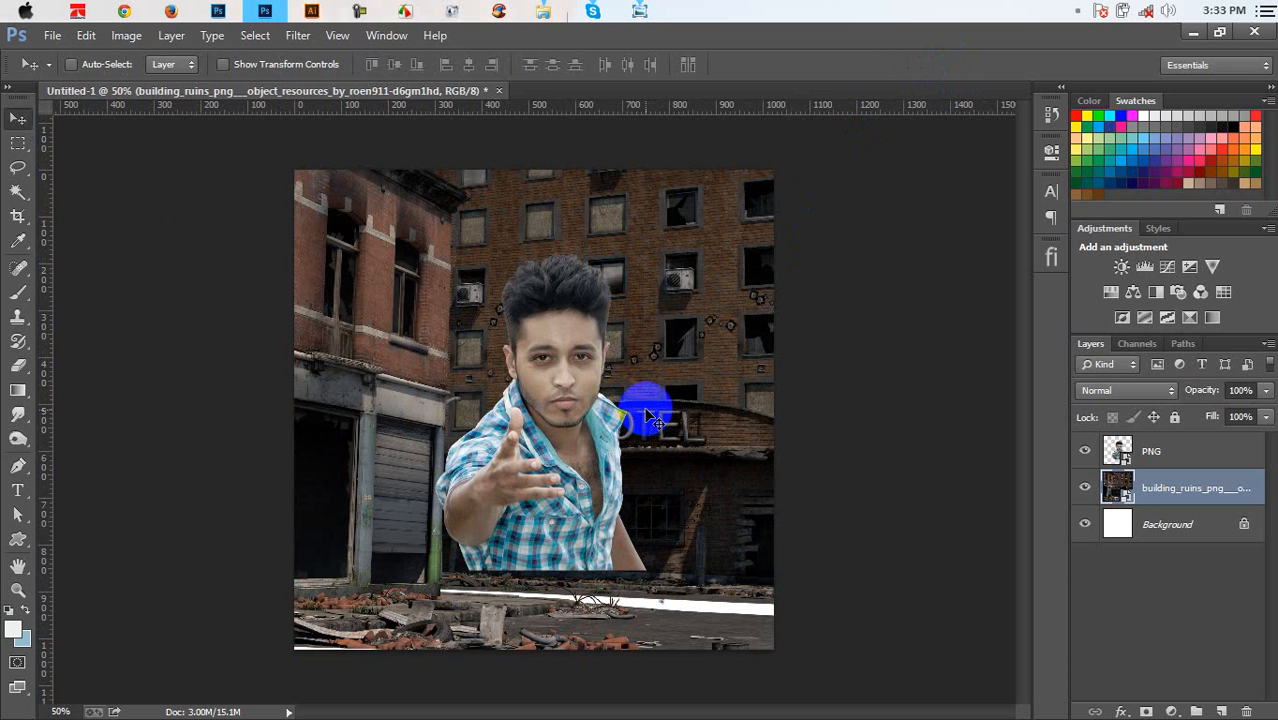
Scale the PNG layer of the man to about 49%, rotate it about -2.4°, and move it slightly down and right
left_click(1160, 450)
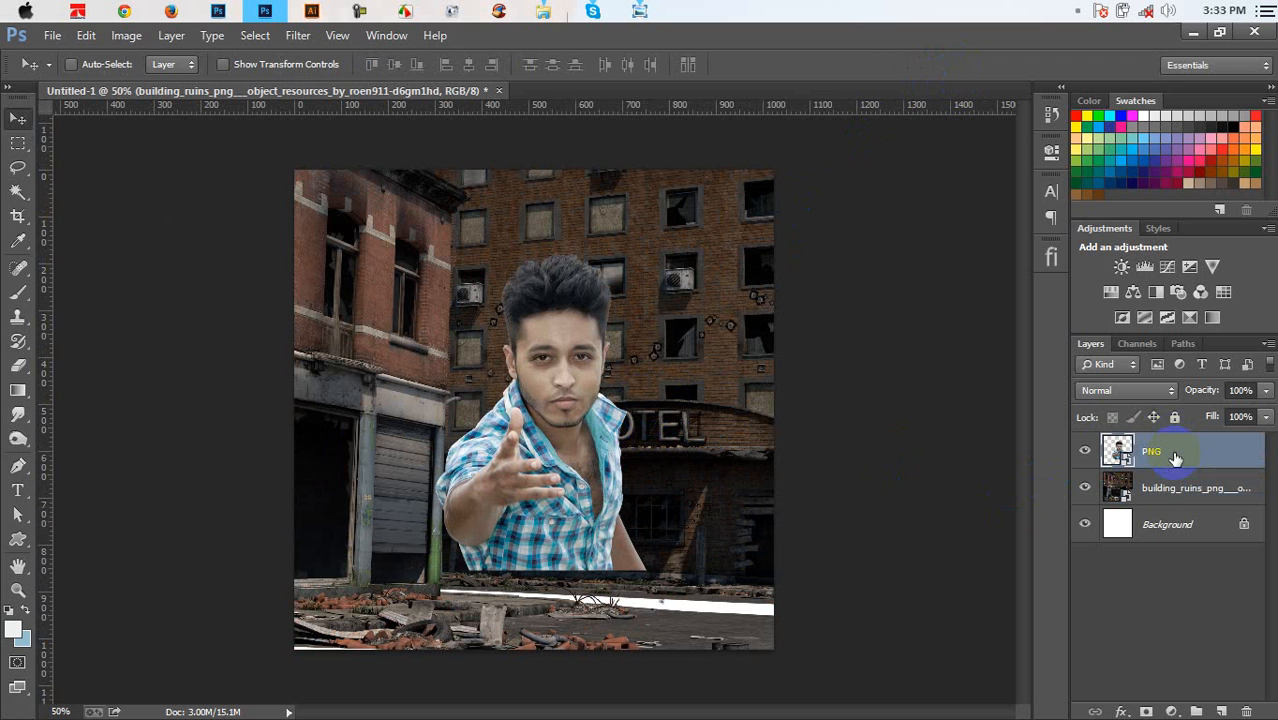
key("ctrl+t")
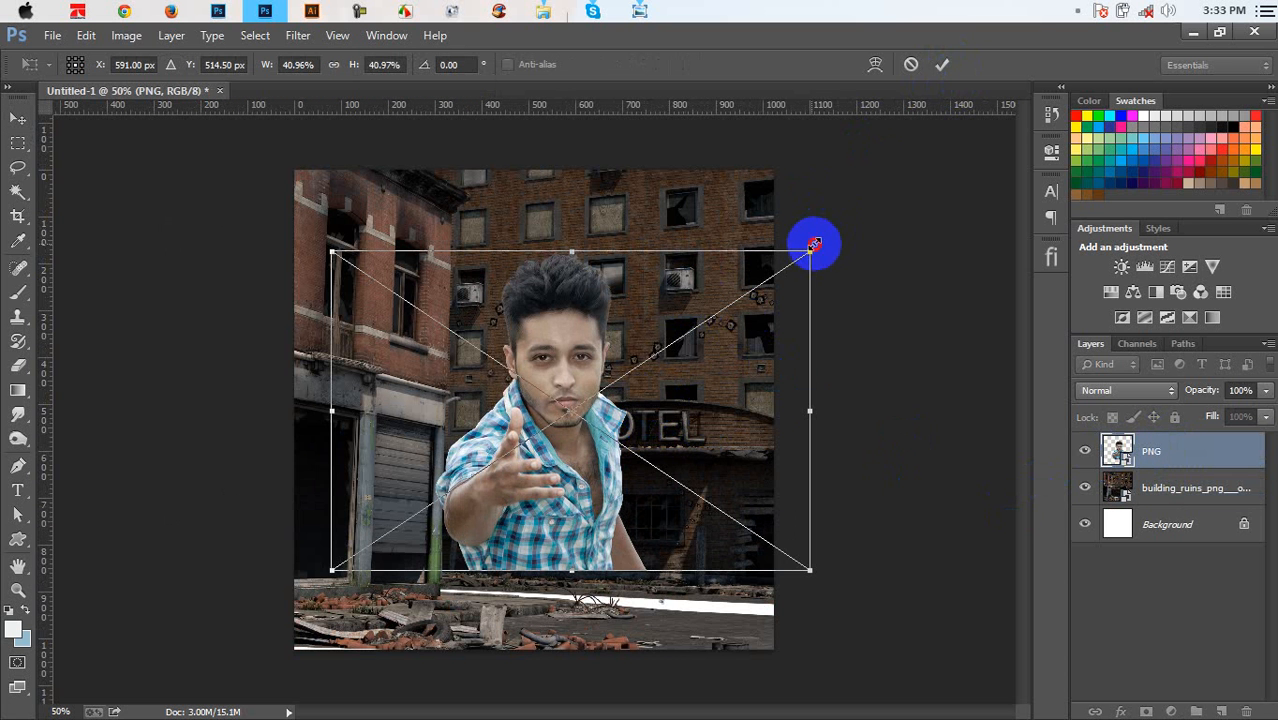
left_click_drag(814, 245, 862, 220)
left_click_drag(725, 375, 759, 386)
left_click_drag(927, 459, 927, 442)
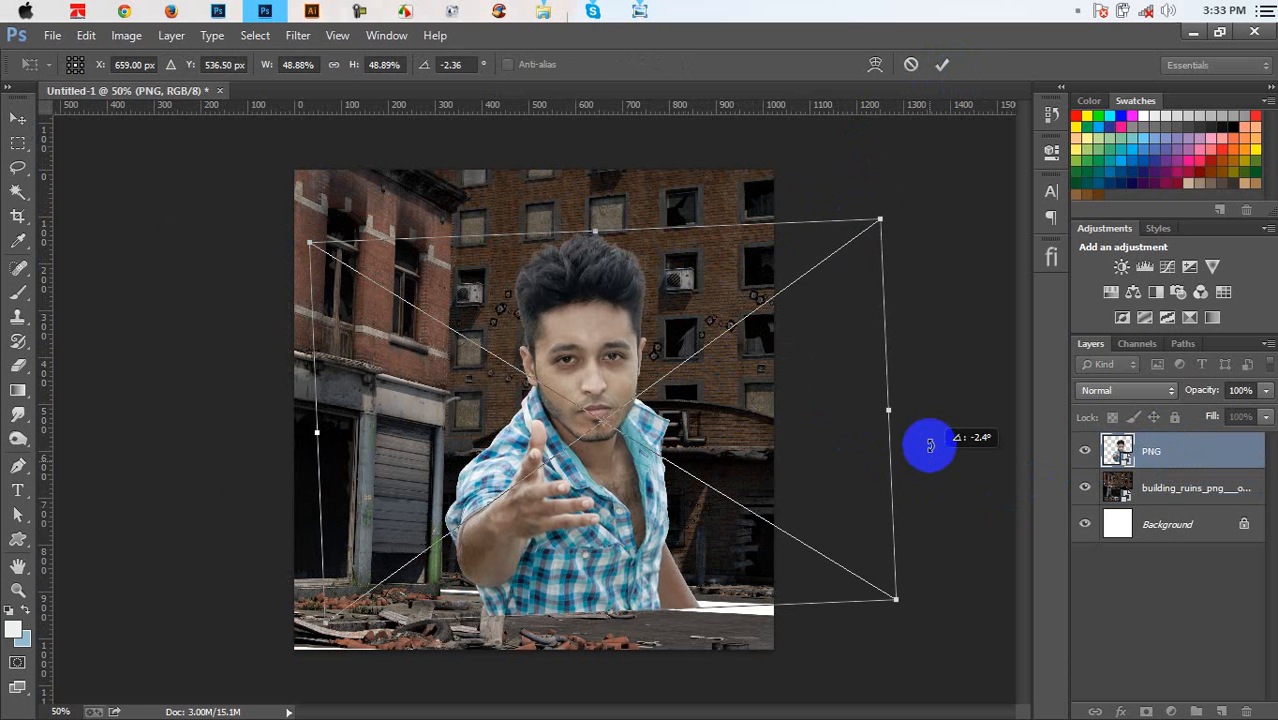
left_click(942, 67)
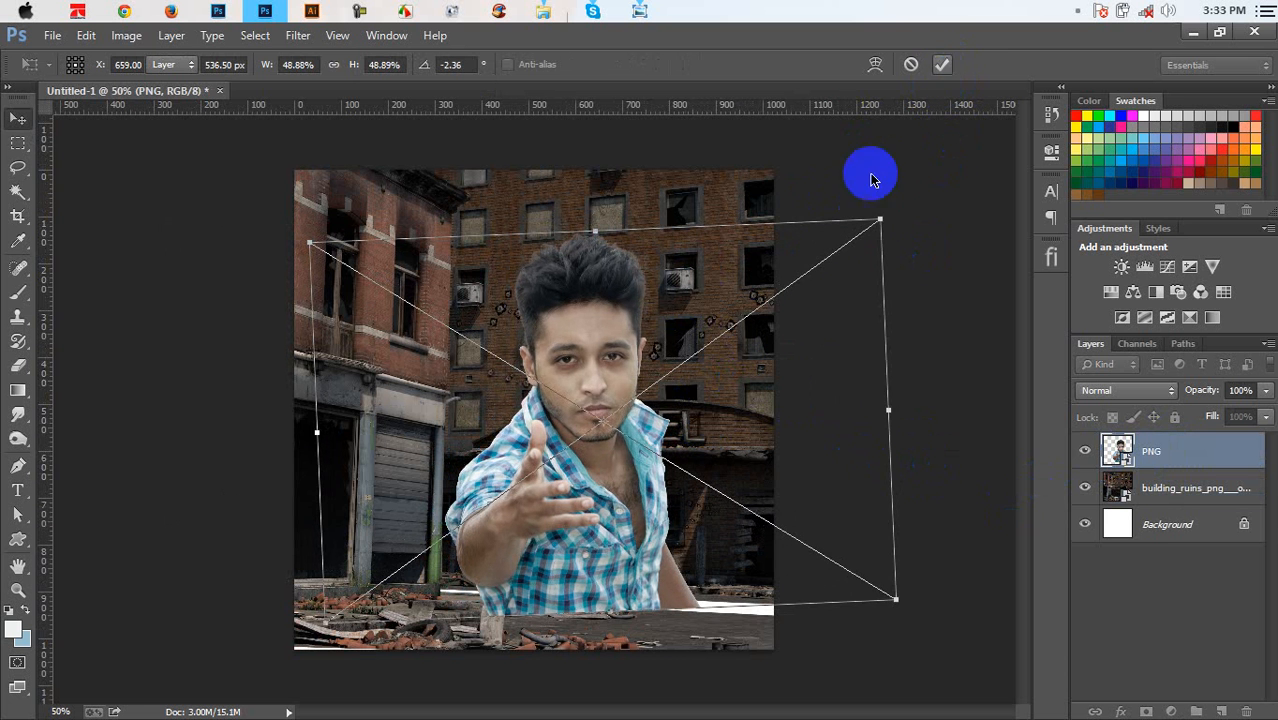
Open the wood texture url.jpg from the Album cover folder as a separate document
left_click(1186, 36)
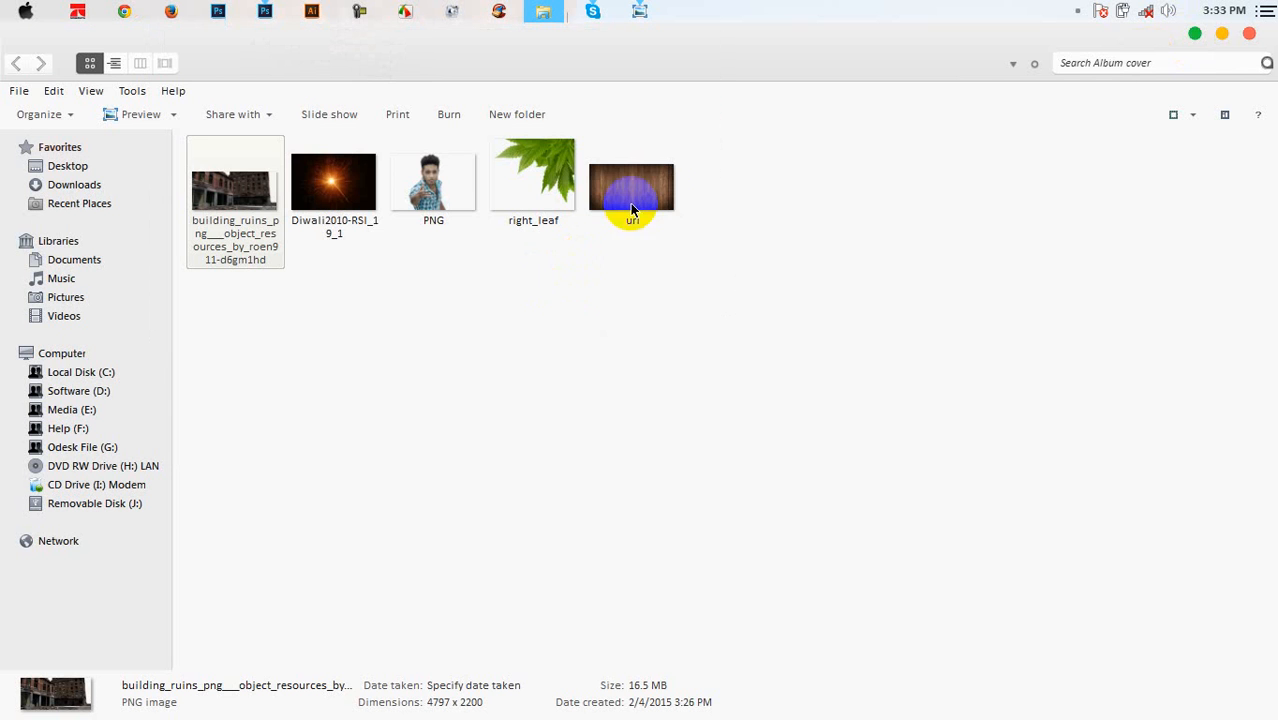
left_click_drag(630, 203, 342, 64)
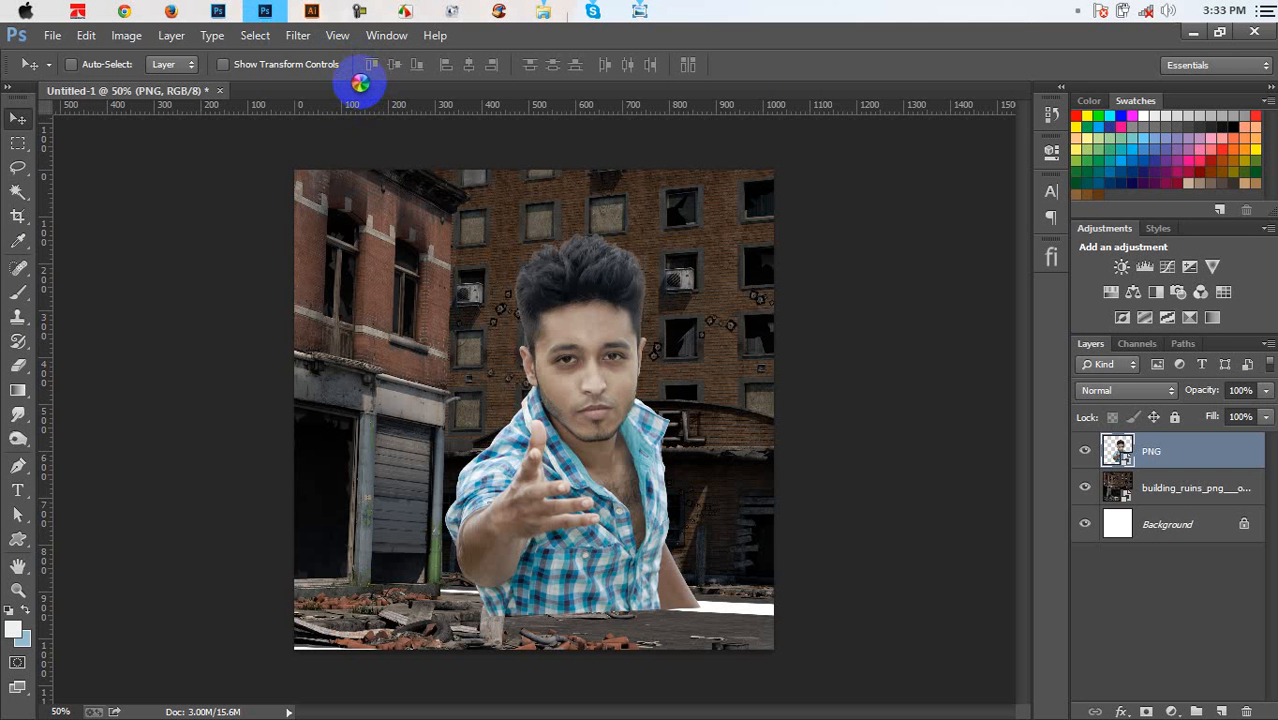
left_click_drag(360, 82, 371, 86)
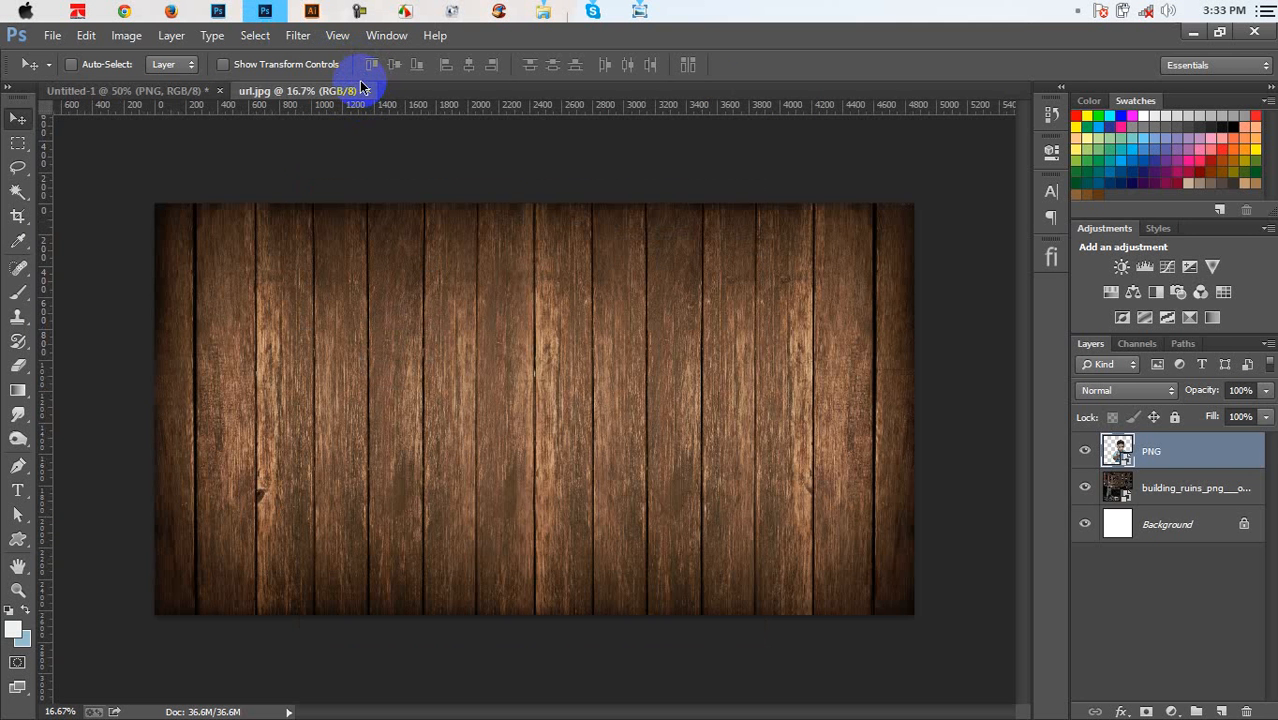
View the vintage signboard reference image from the desktop, then switch back to Photoshop
left_click(1195, 36)
left_click(1196, 36)
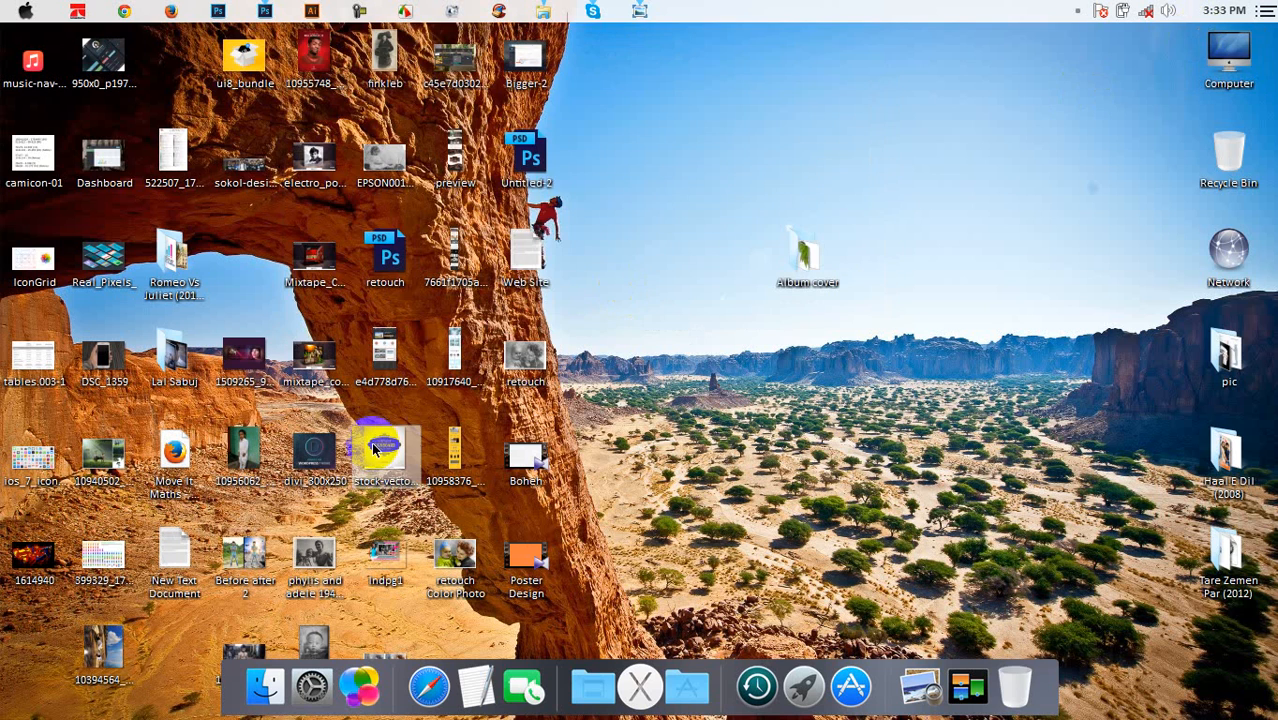
double_click(373, 450)
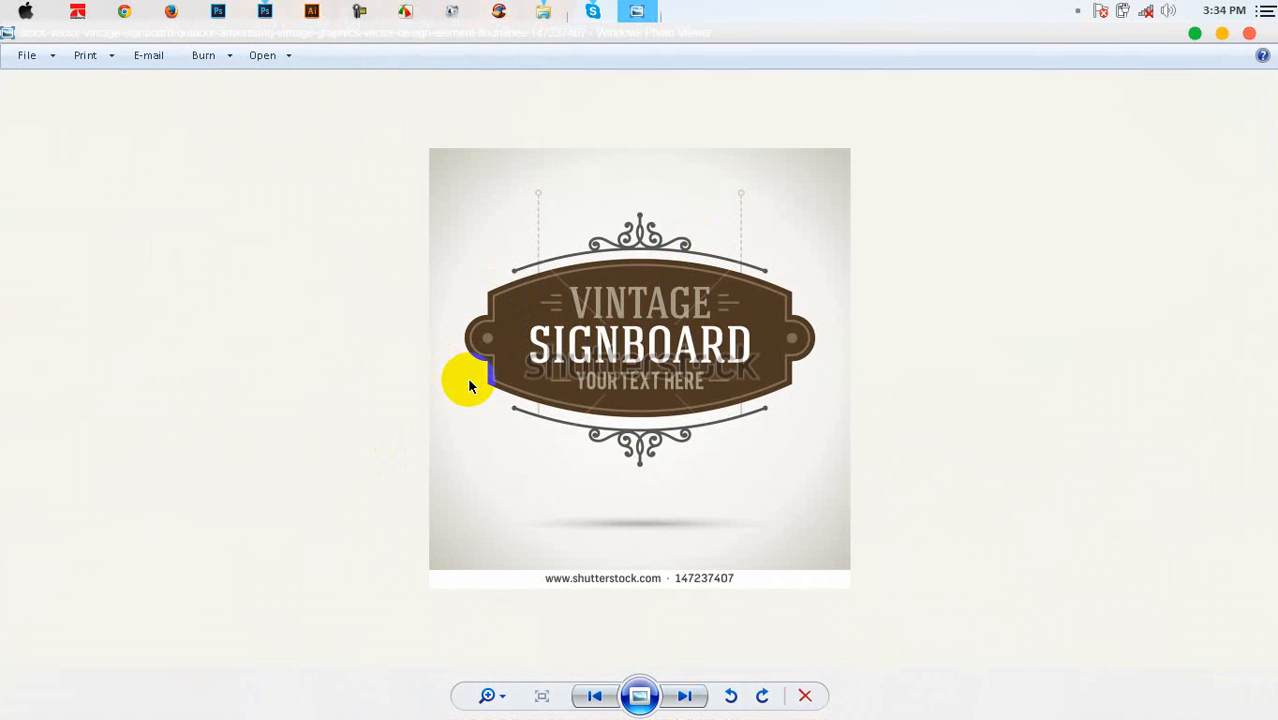
left_click(265, 11)
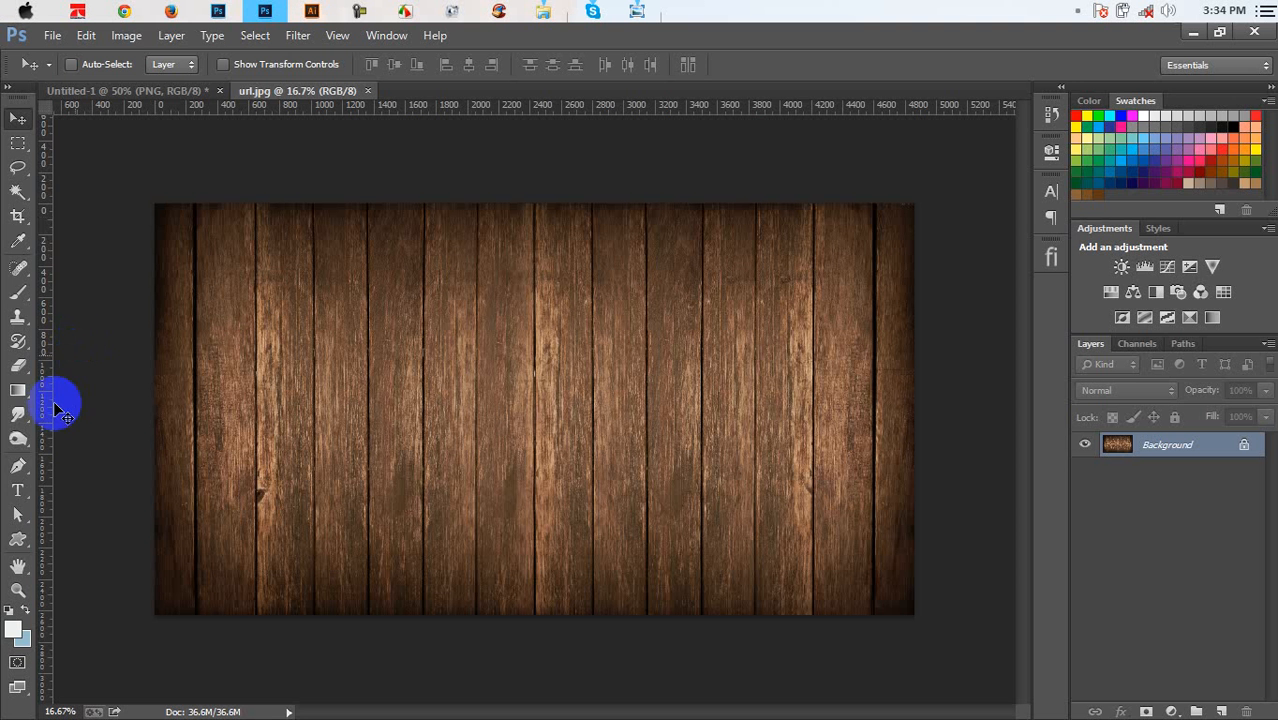
Draw a plaque-like custom shape about 2789 by 1370 px on the wood texture and move it near the centre
left_click(17, 541)
left_click(63, 630)
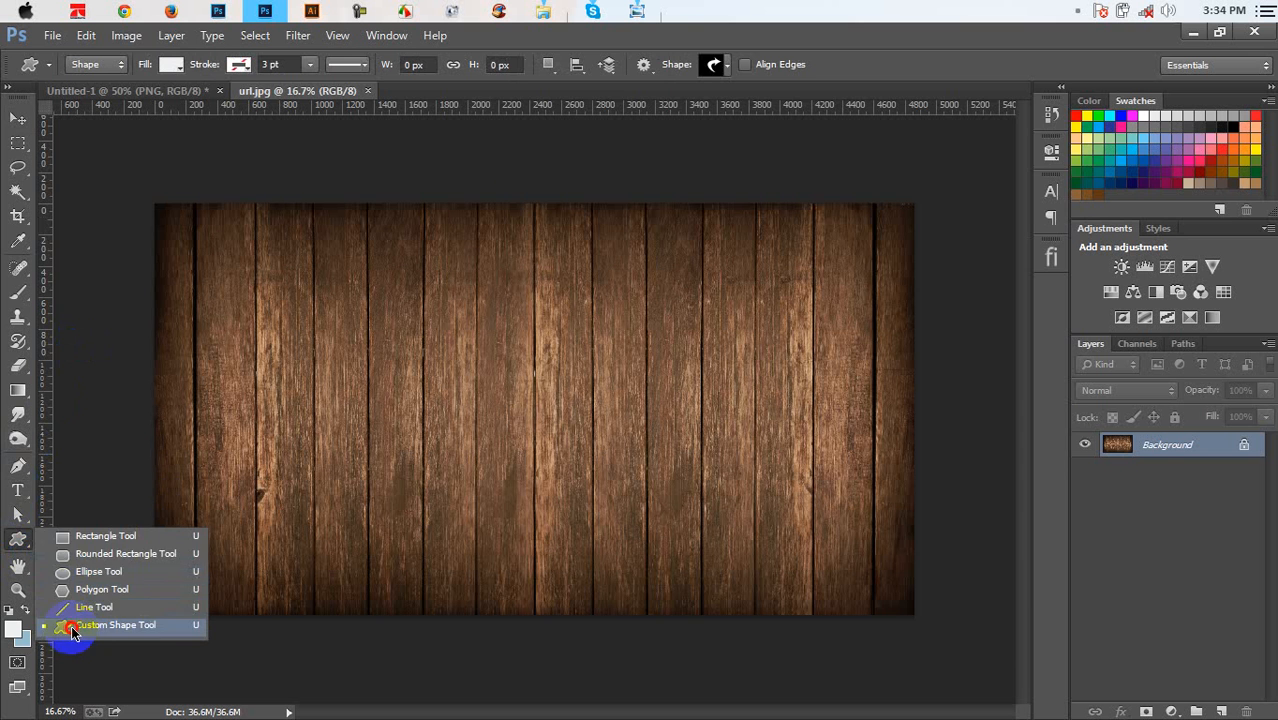
left_click(732, 66)
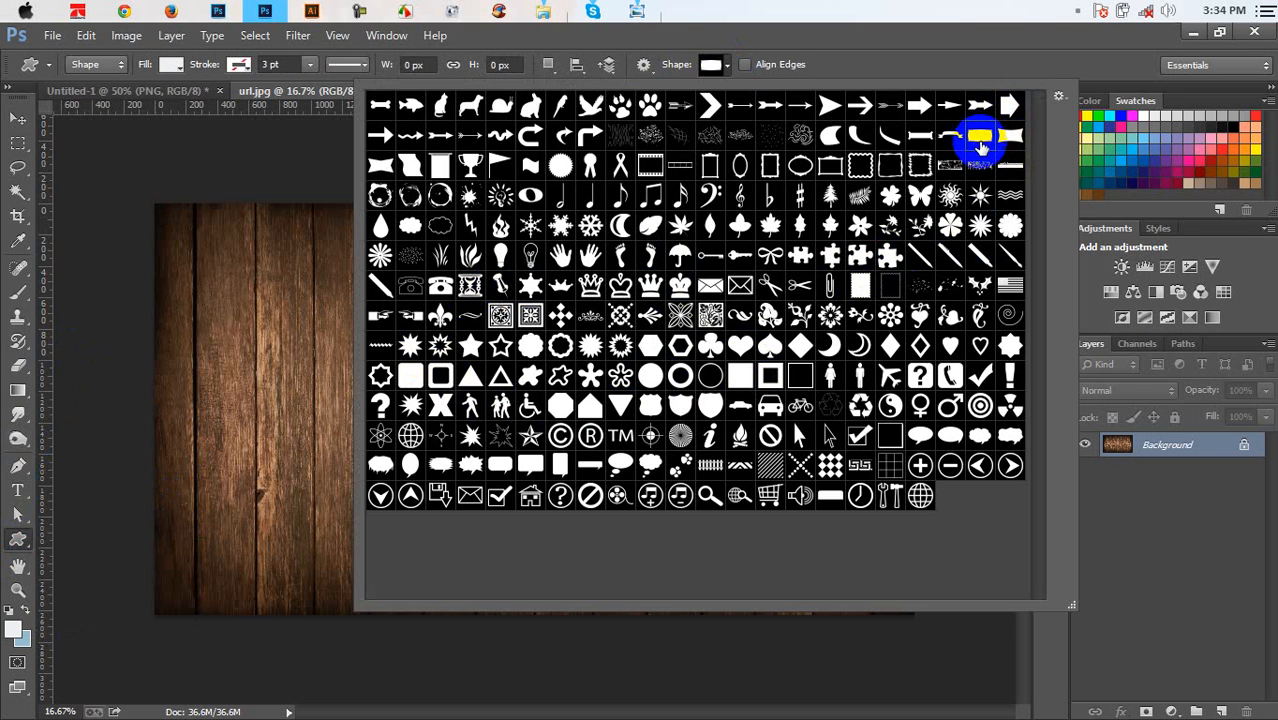
left_click(981, 139)
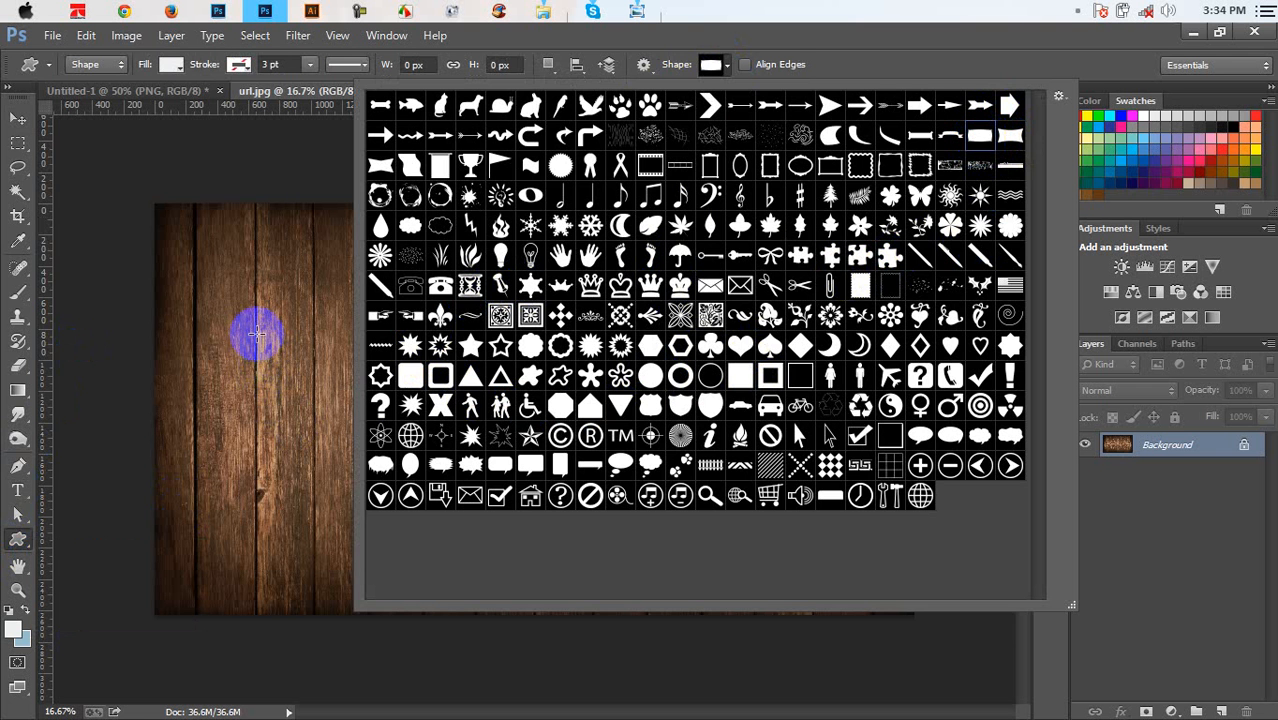
left_click_drag(257, 335, 705, 595)
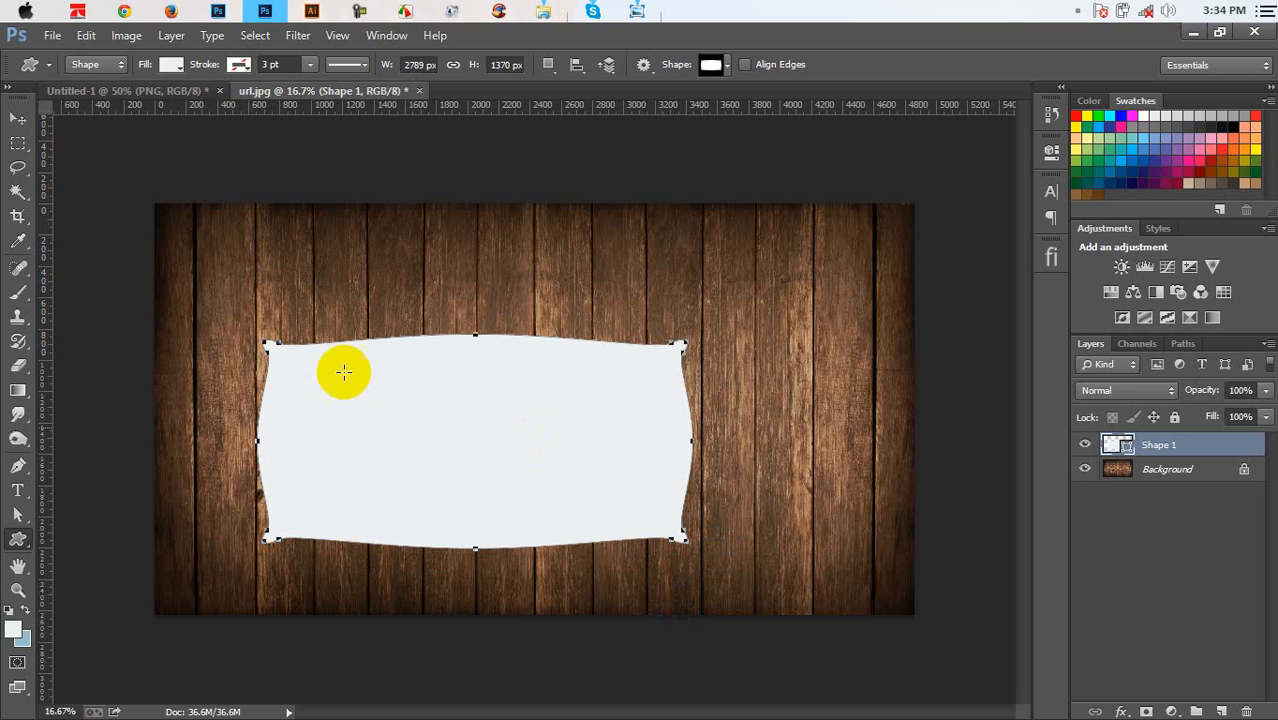
left_click(21, 121)
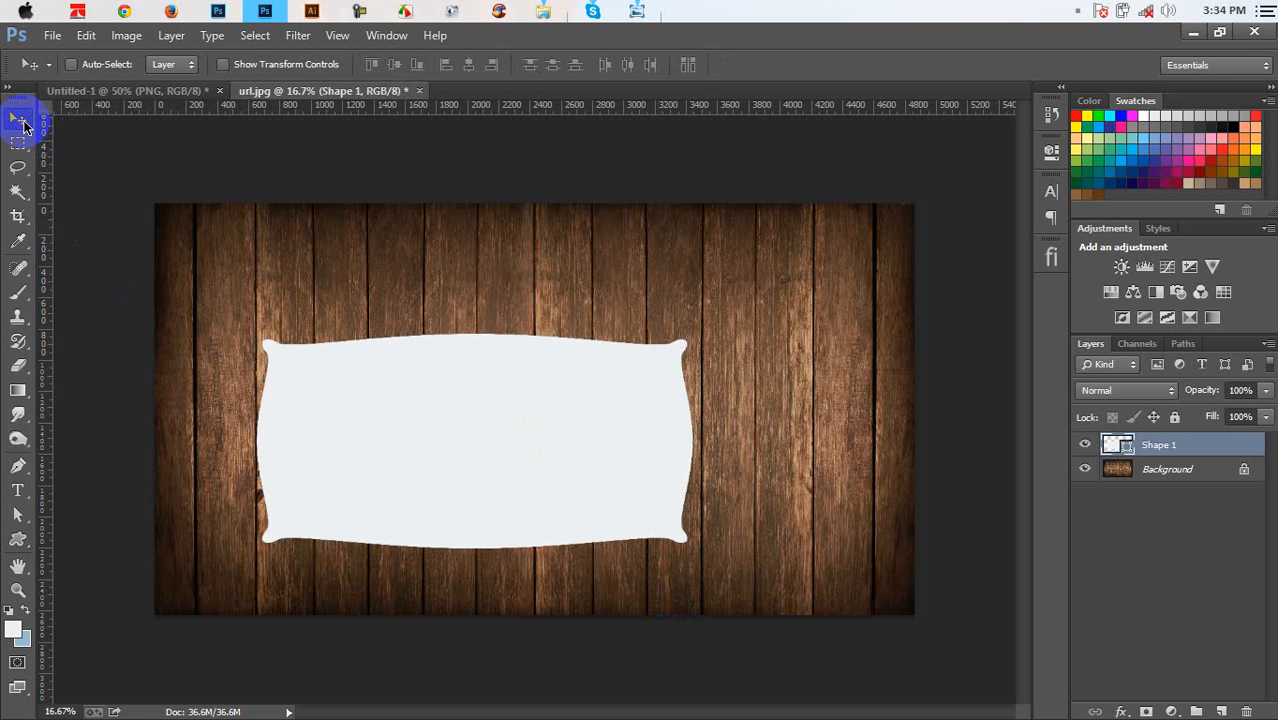
left_click_drag(536, 474, 593, 445)
Convert the wood Background into a regular layer and move the Shape 1 layer beneath it
double_click(1205, 470)
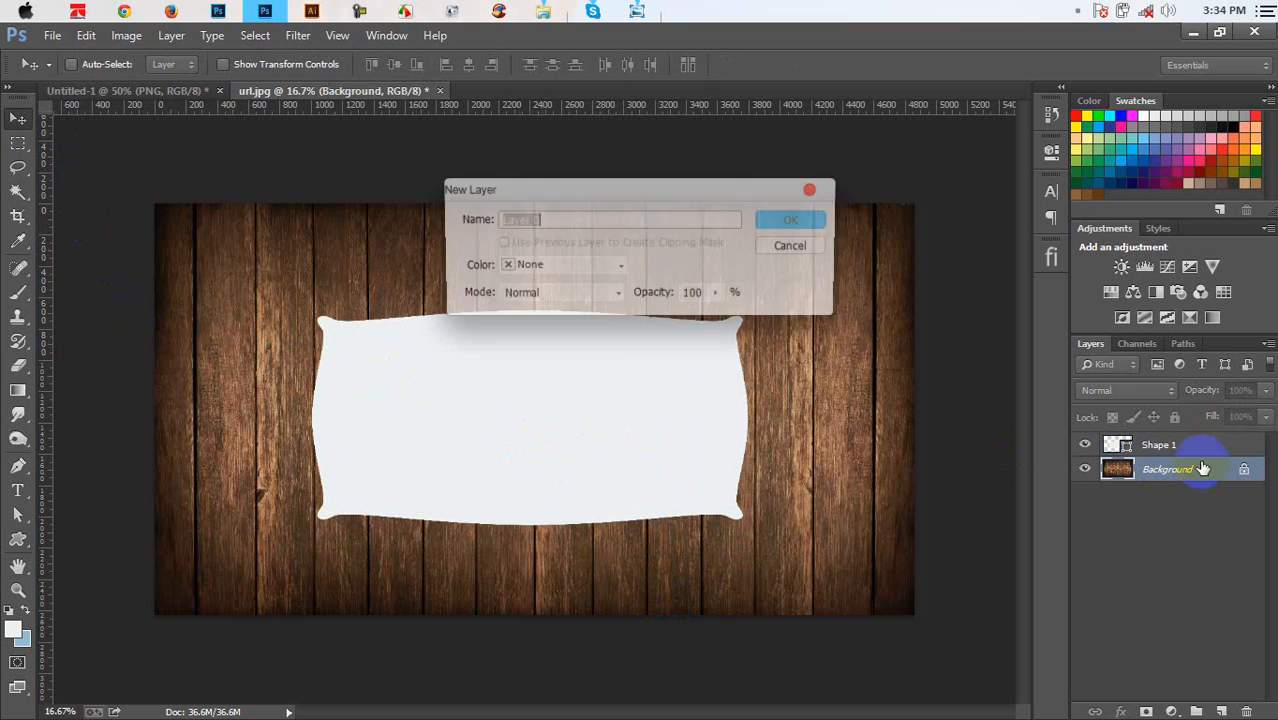
left_click(806, 238)
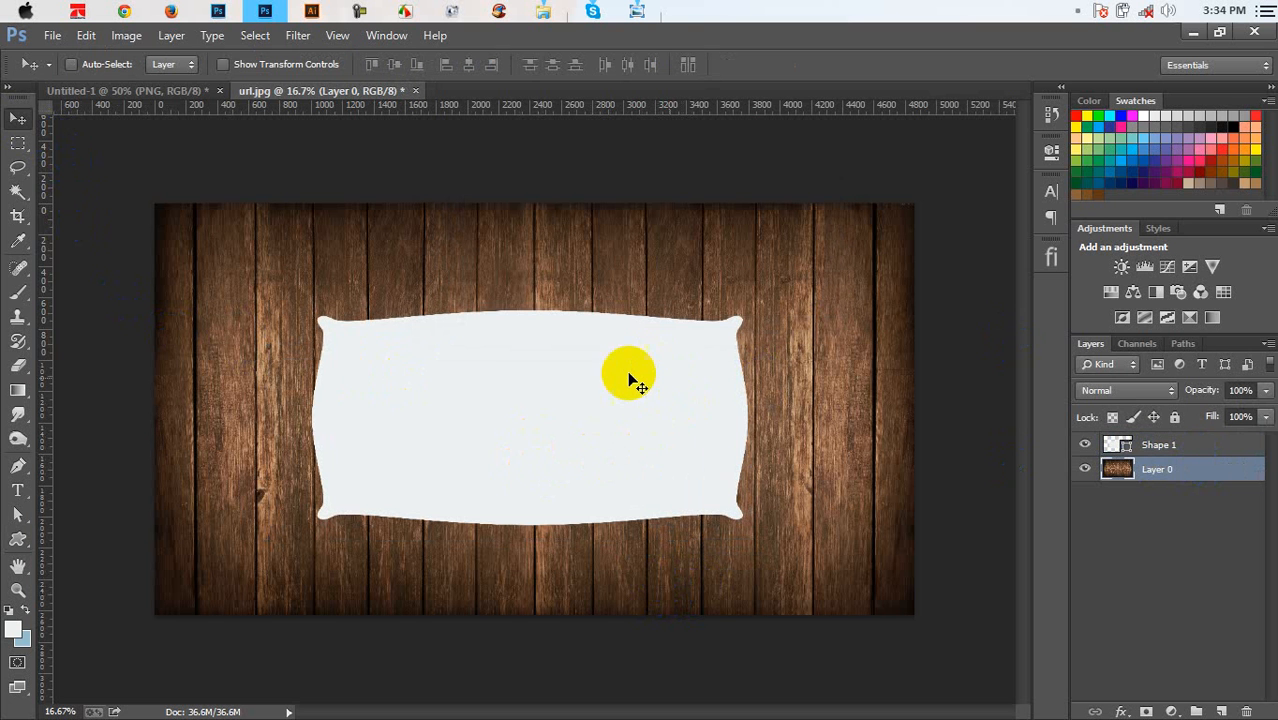
left_click_drag(1155, 444, 1152, 487)
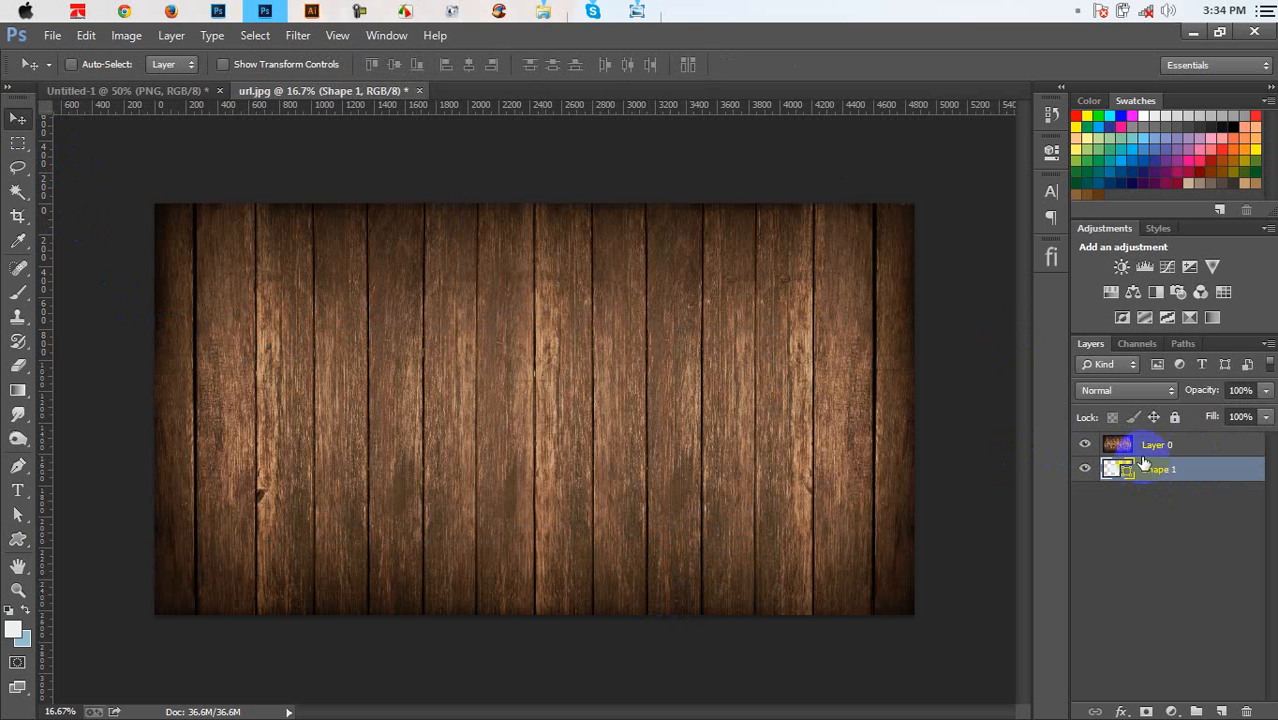
left_click(17, 540)
left_click(86, 626)
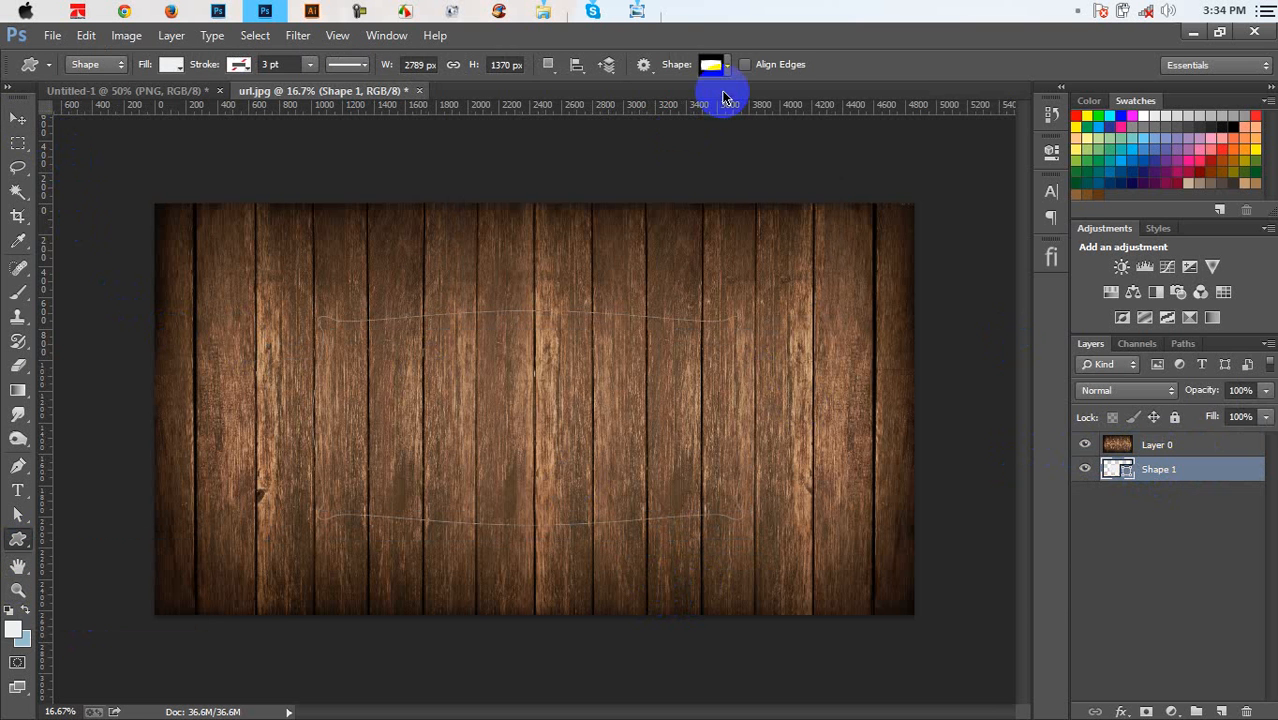
left_click(729, 68)
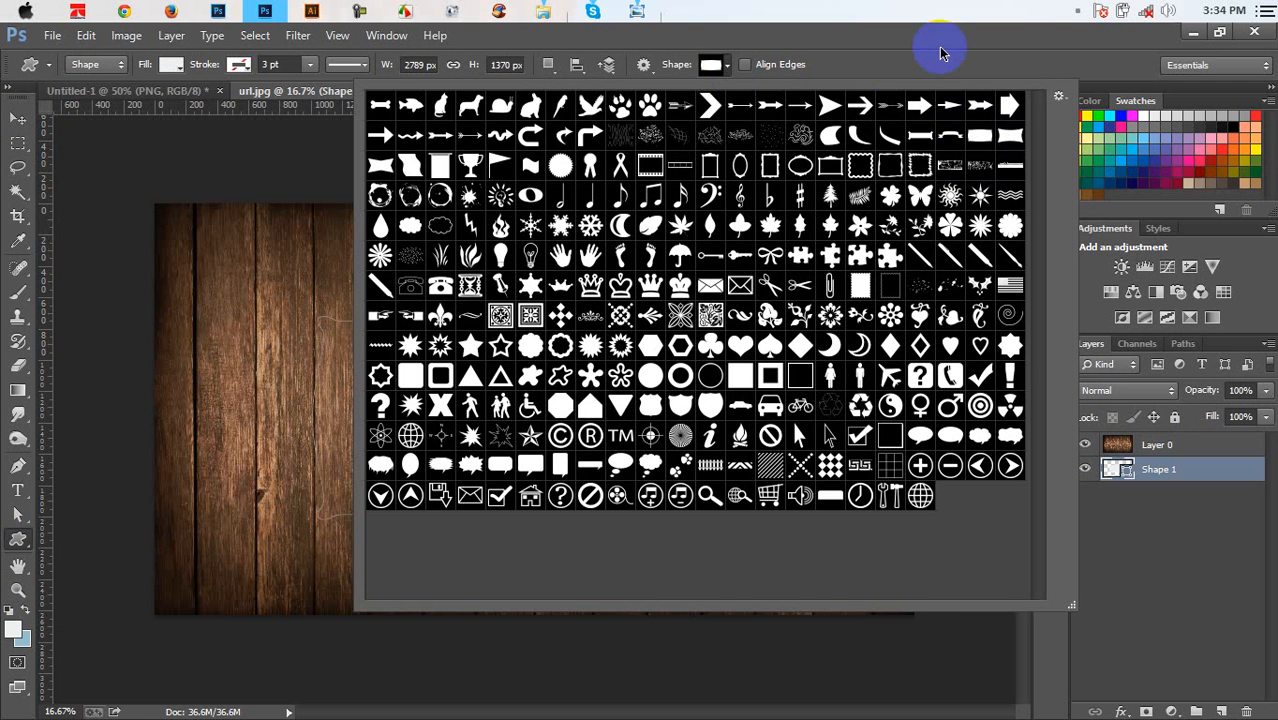
left_click(940, 52)
left_click(1136, 451)
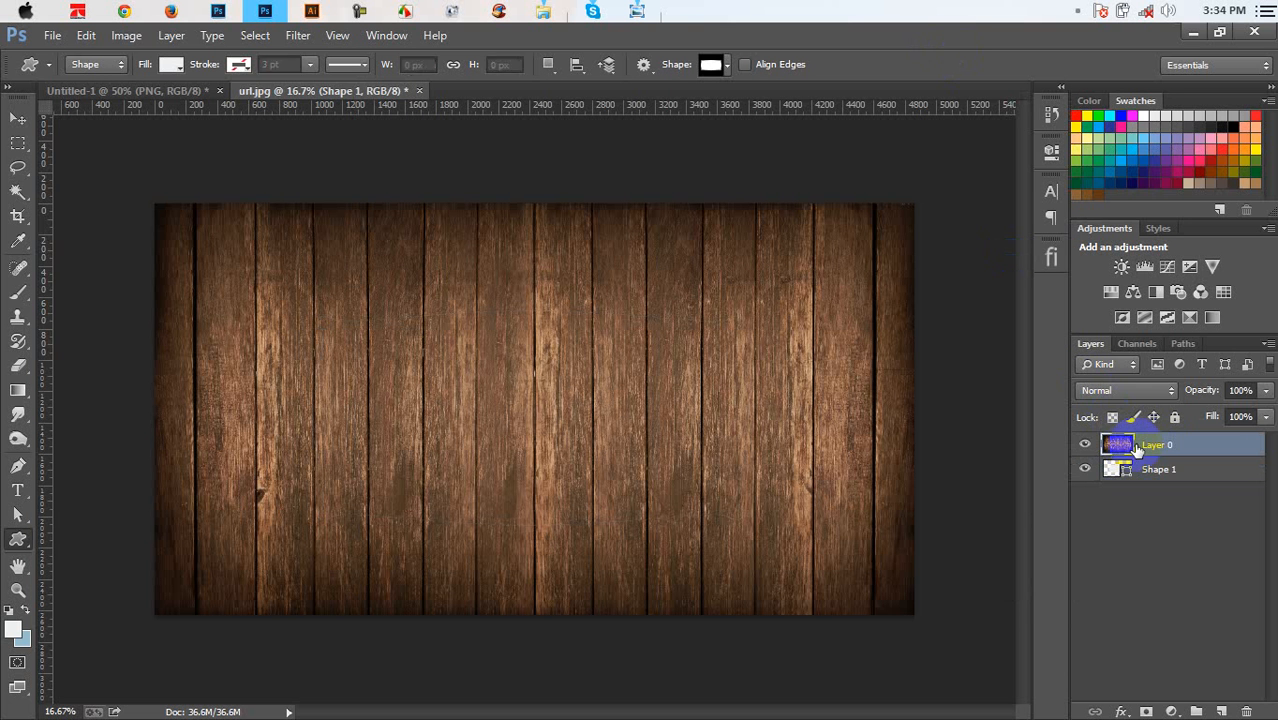
left_click(1157, 471)
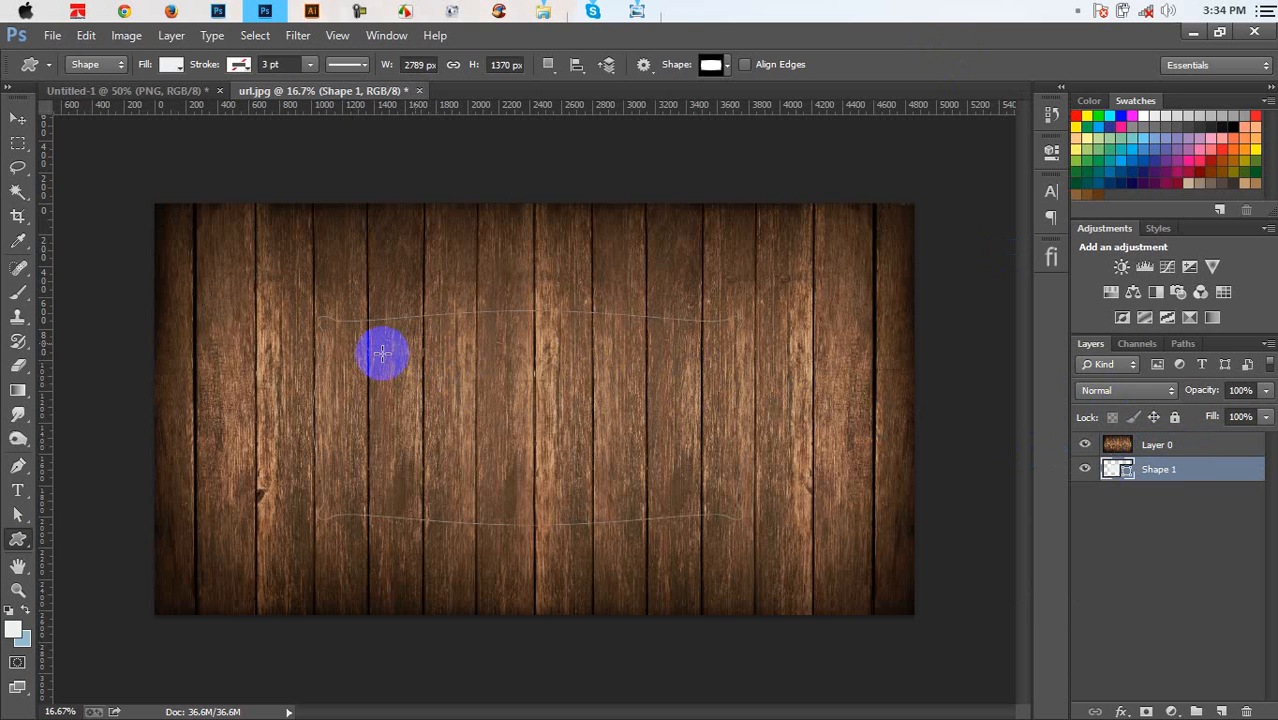
Clip the wood texture on Layer 0 to the Shape 1 layer with a clipping mask
left_click(1178, 450)
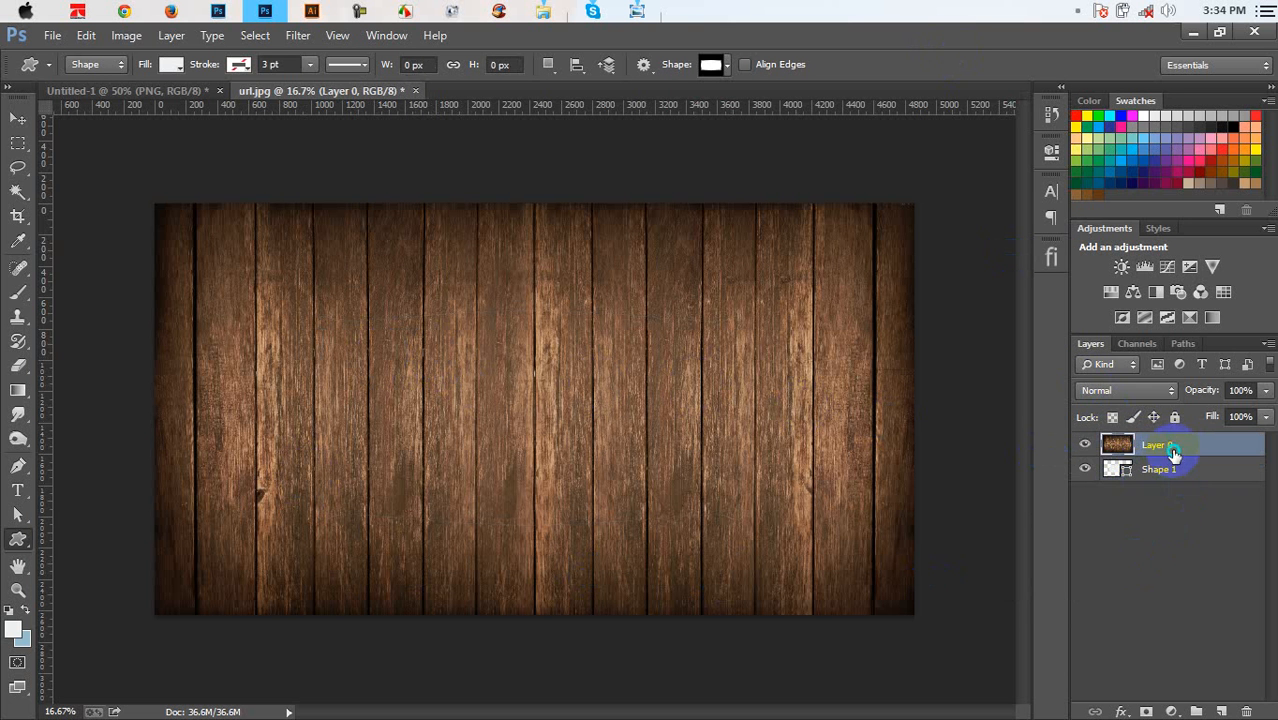
right_click(1168, 446)
left_click(990, 387)
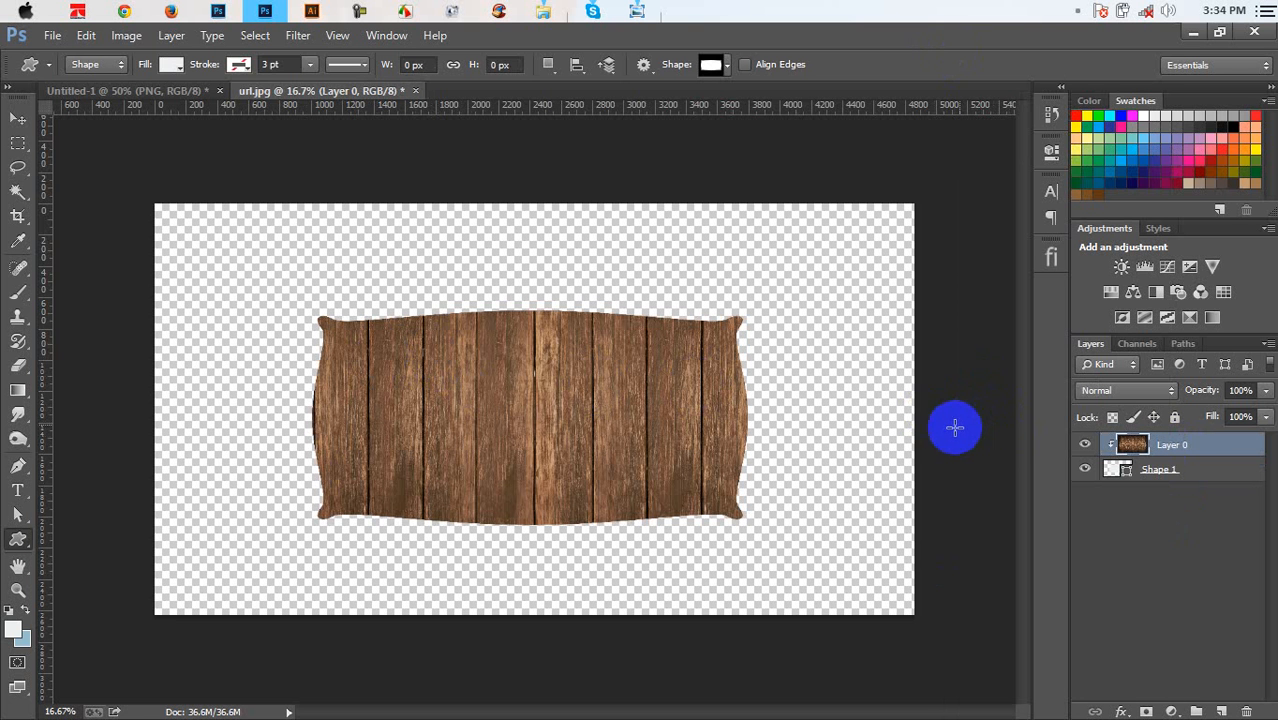
Scale the clipped wood texture on Layer 0 down to about 85.5% around its centre
key("ctrl+t")
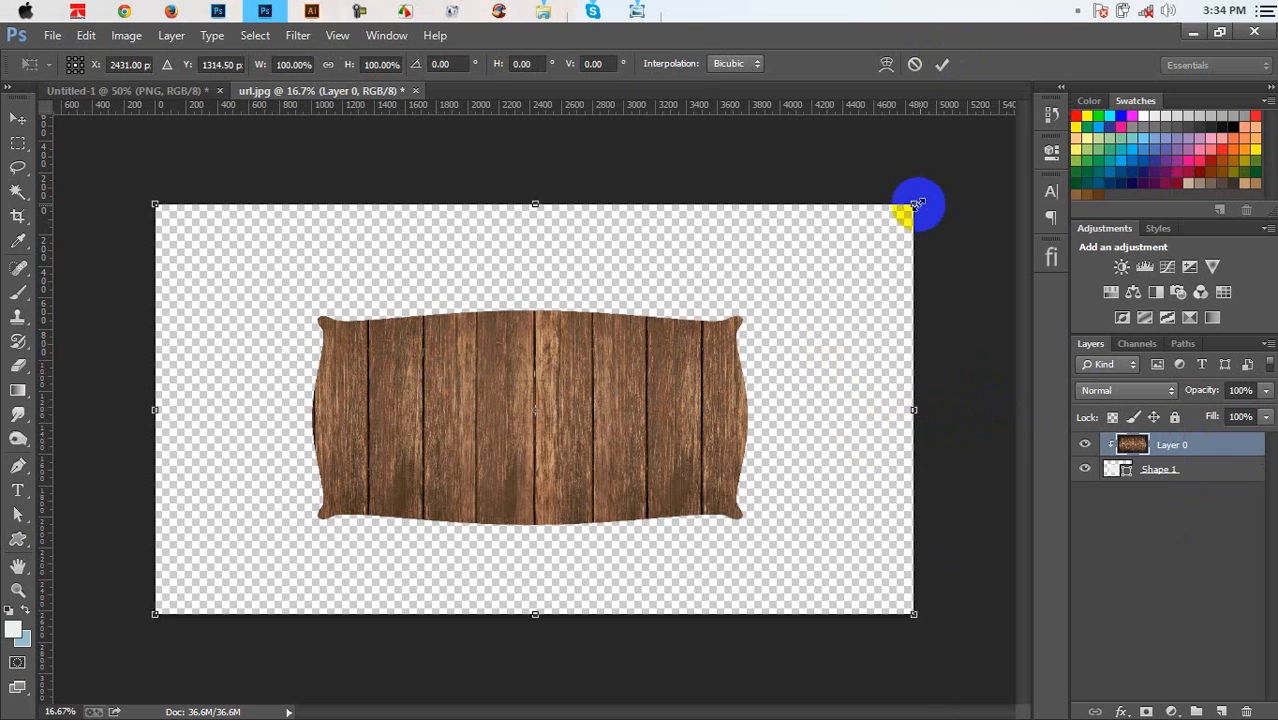
left_click_drag(917, 205, 880, 262)
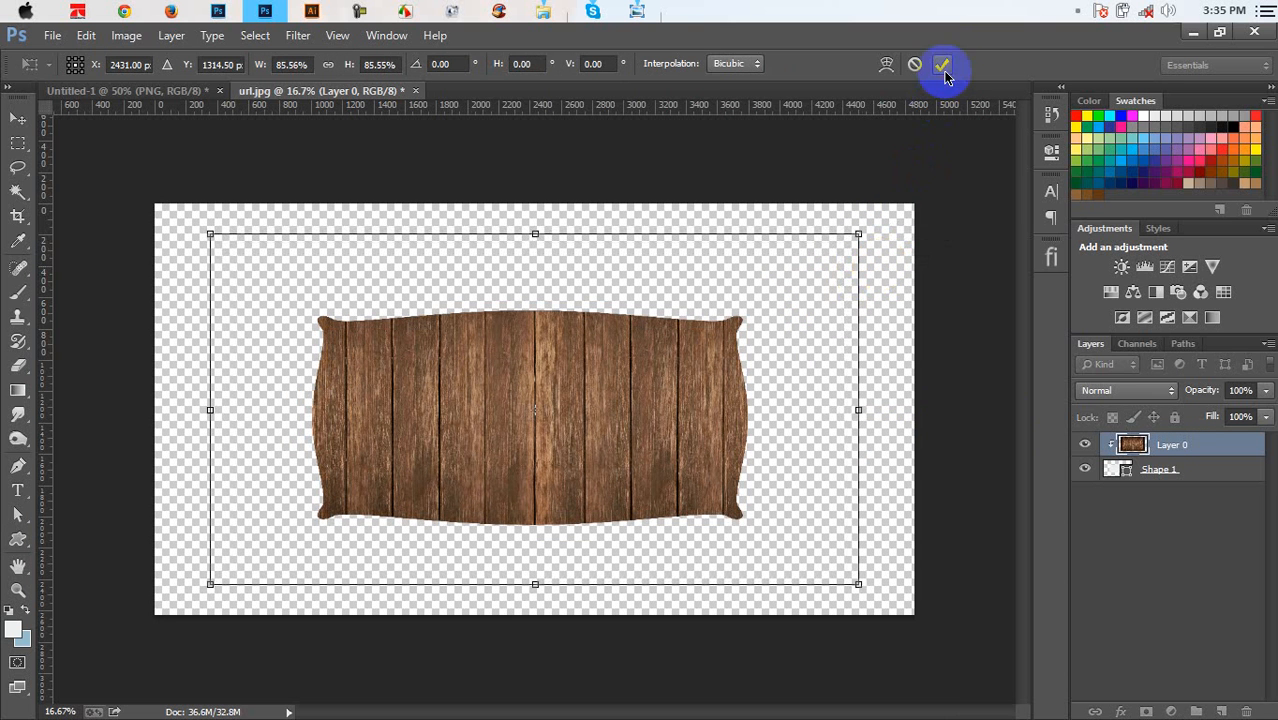
left_click(942, 65)
left_click(17, 121)
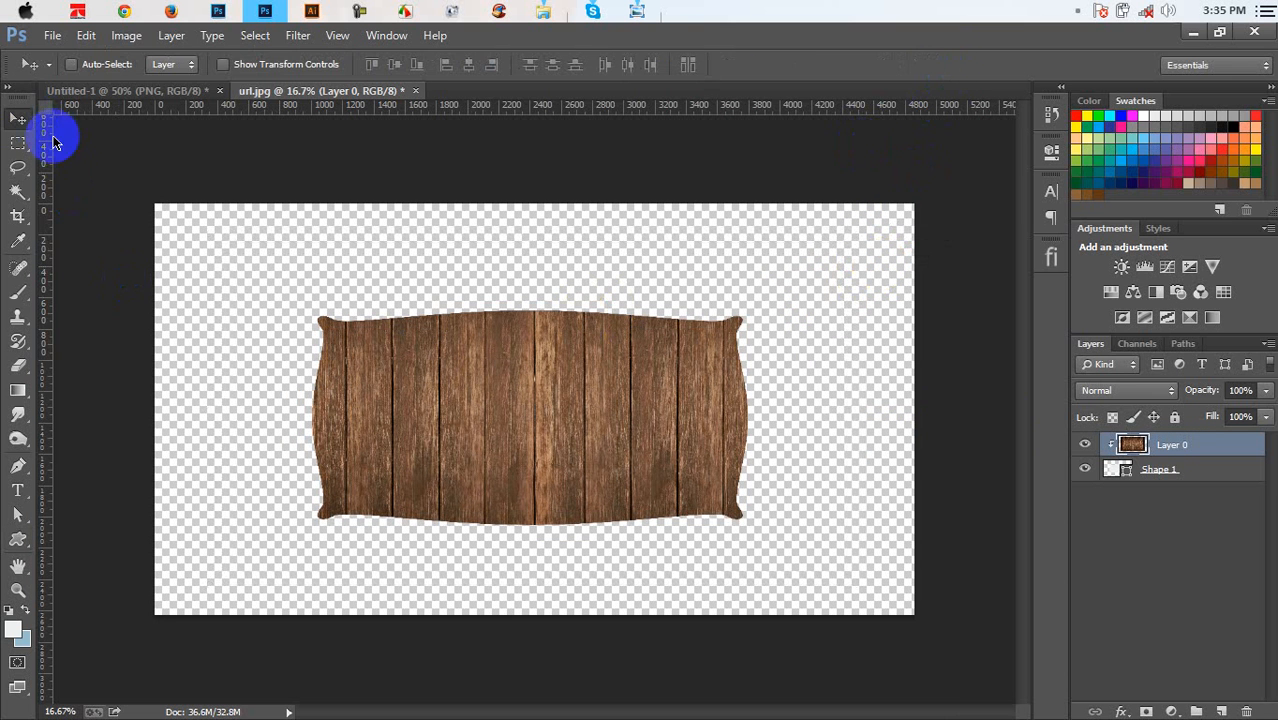
Duplicate the Shape 1 layer, then move the original above the wood texture and rasterize it
key("ctrl+plus")
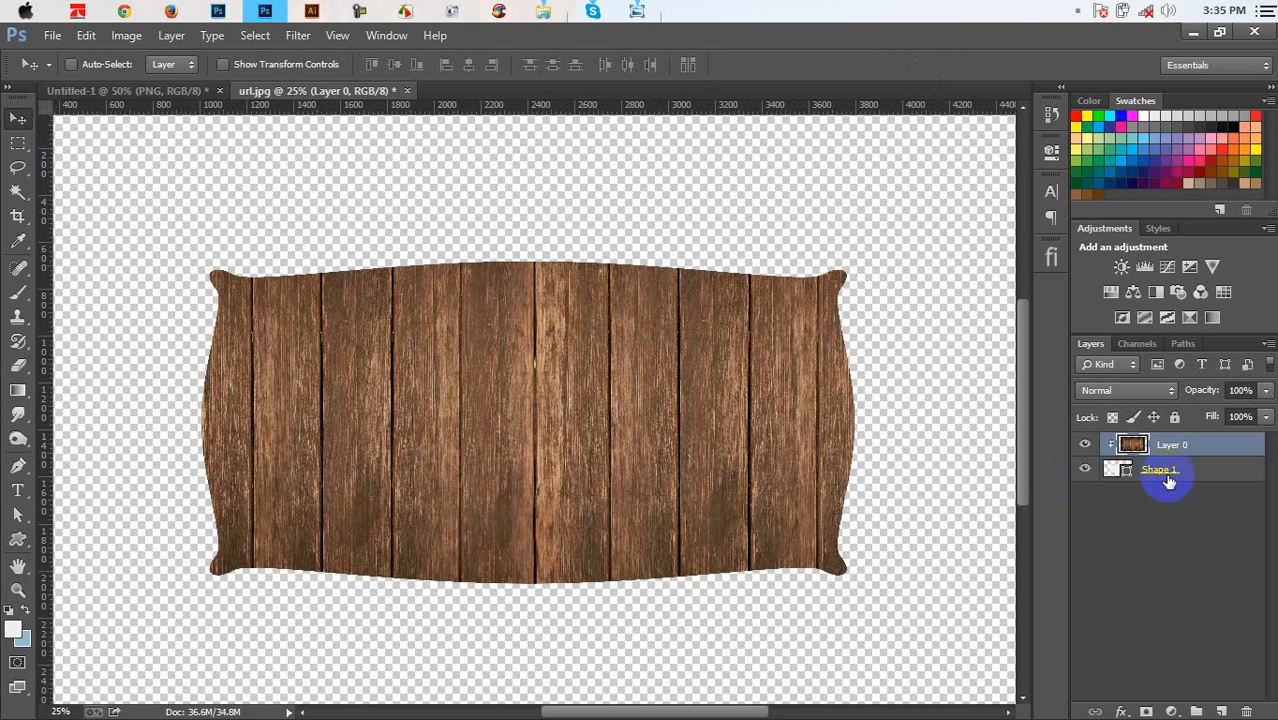
left_click(1167, 478)
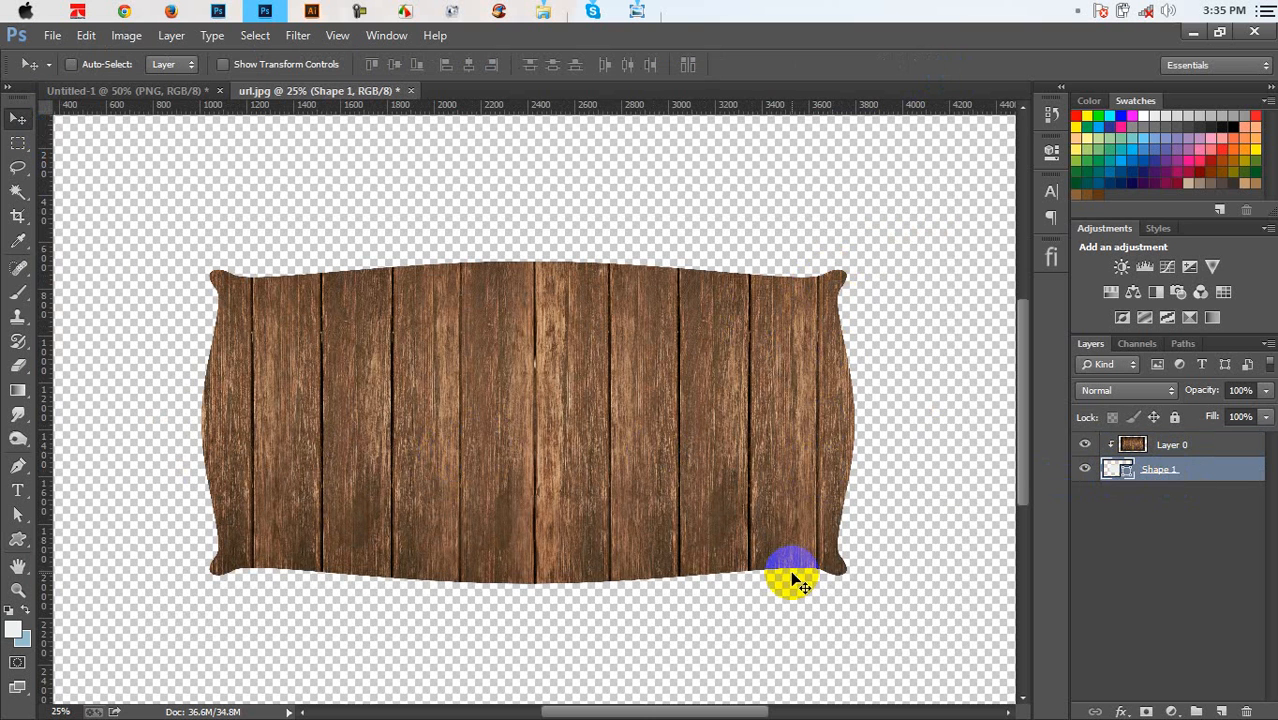
key("ctrl+j")
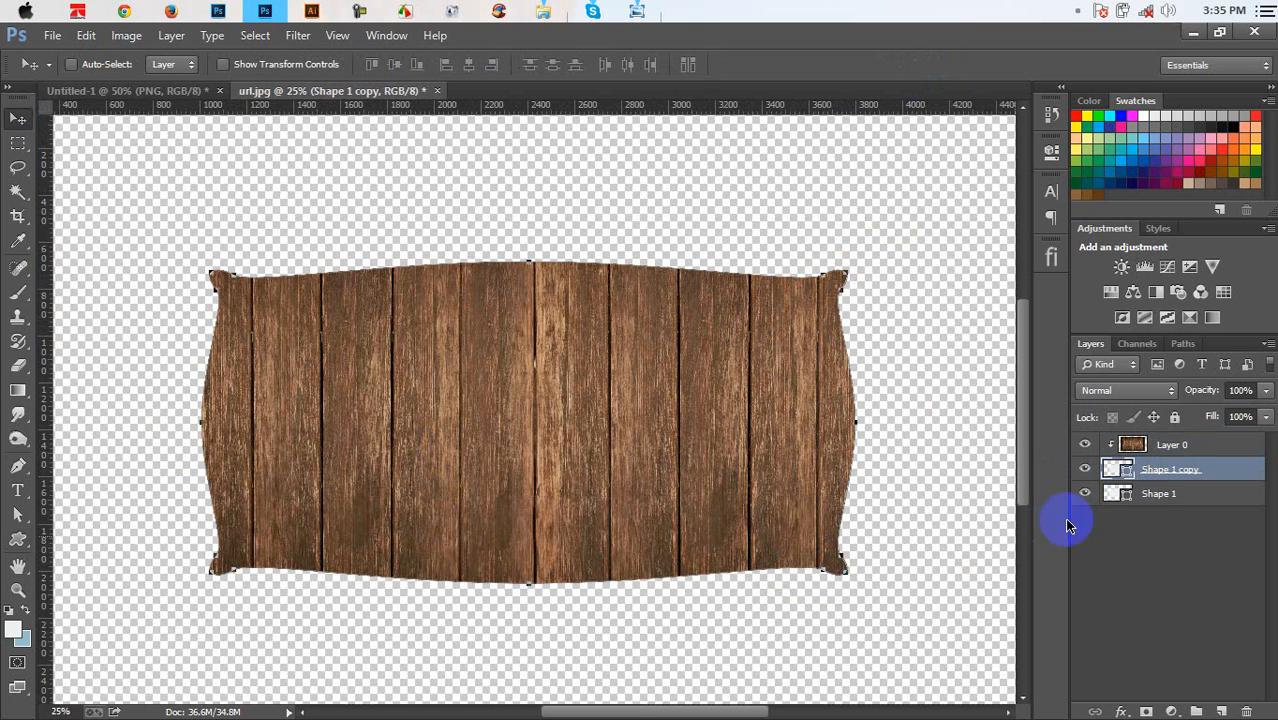
left_click_drag(1138, 446, 1146, 440)
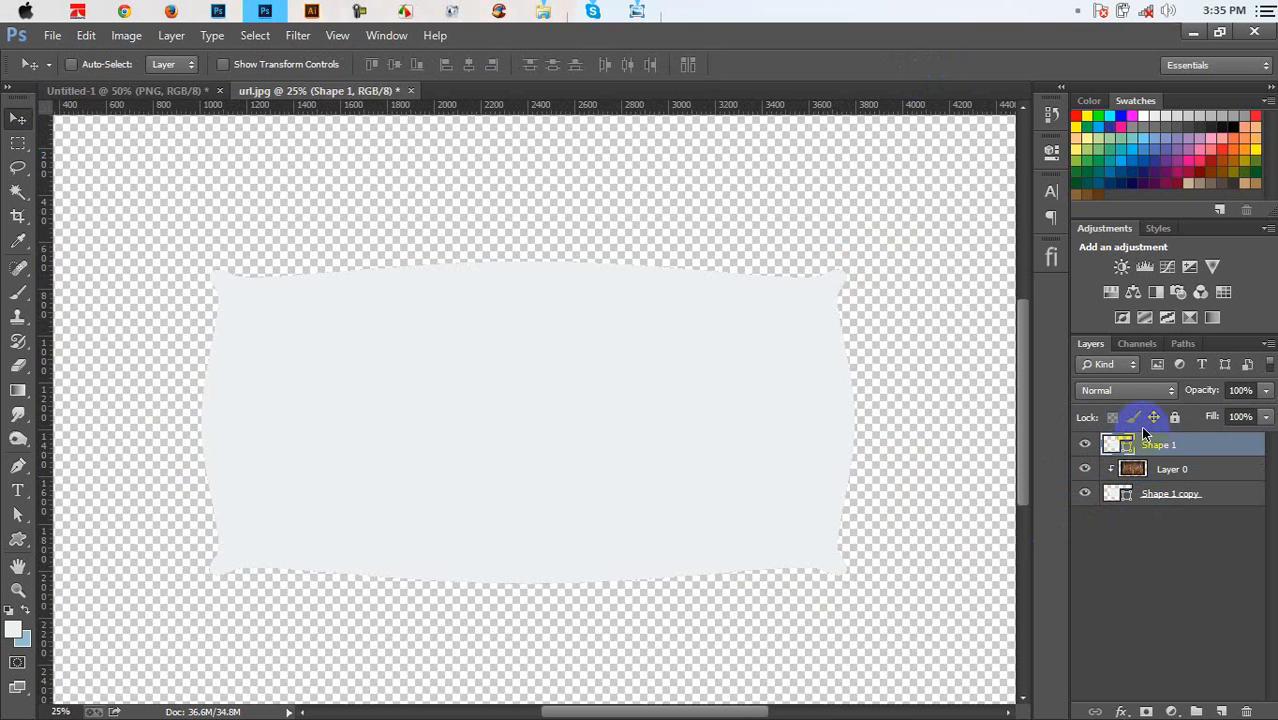
right_click(1155, 447)
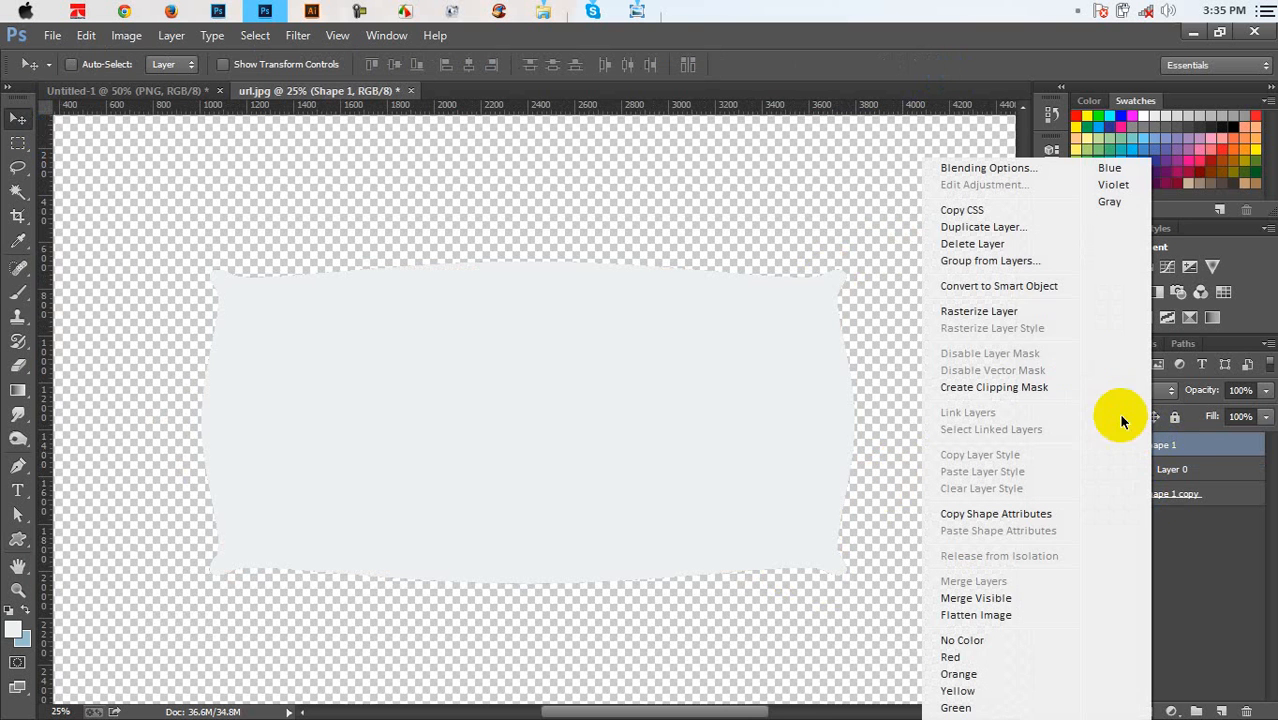
left_click(1012, 304)
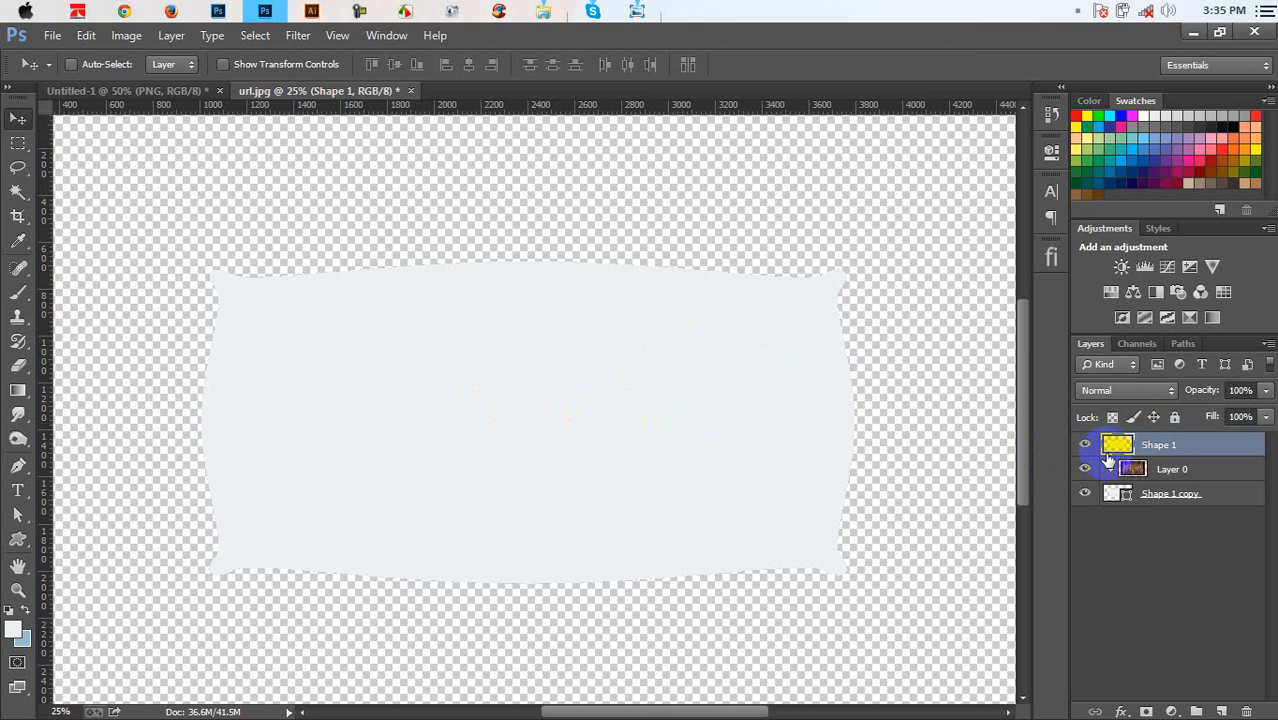
Scale a duplicate of the rasterized Shape 1 layer down slightly around its centre and load its outline as a selection
key("ctrl+j")
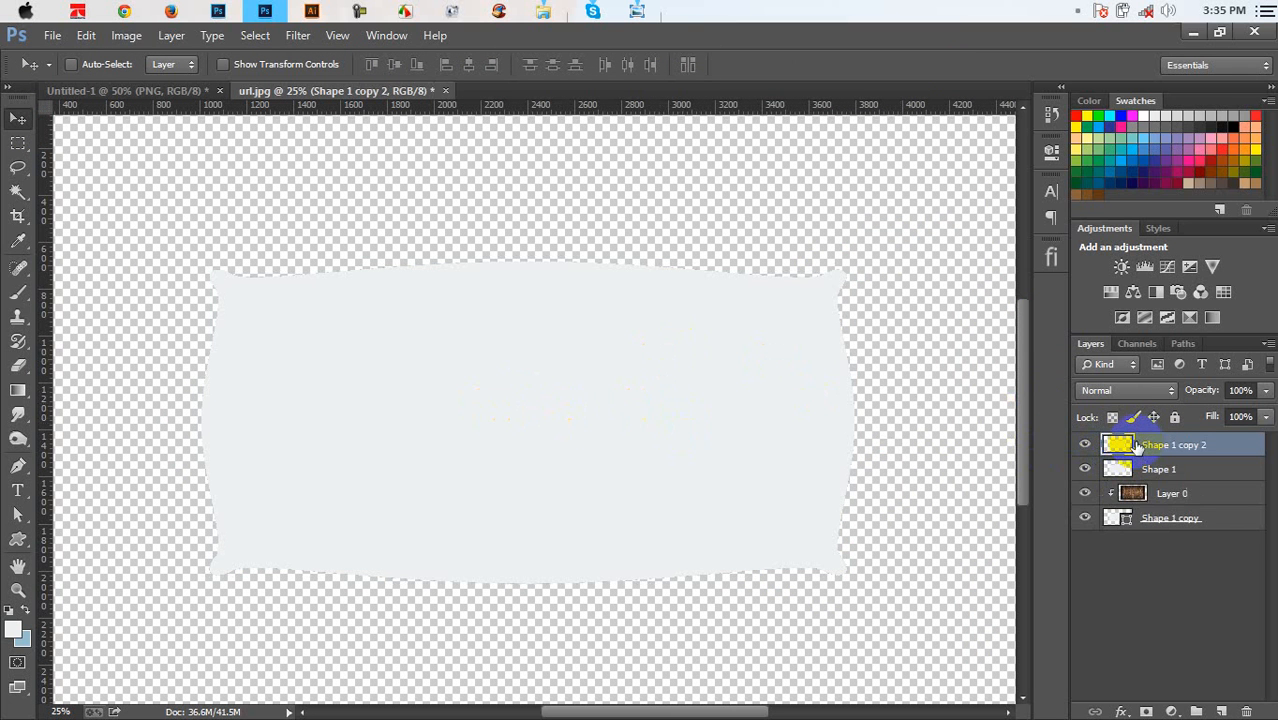
key("ctrl+t")
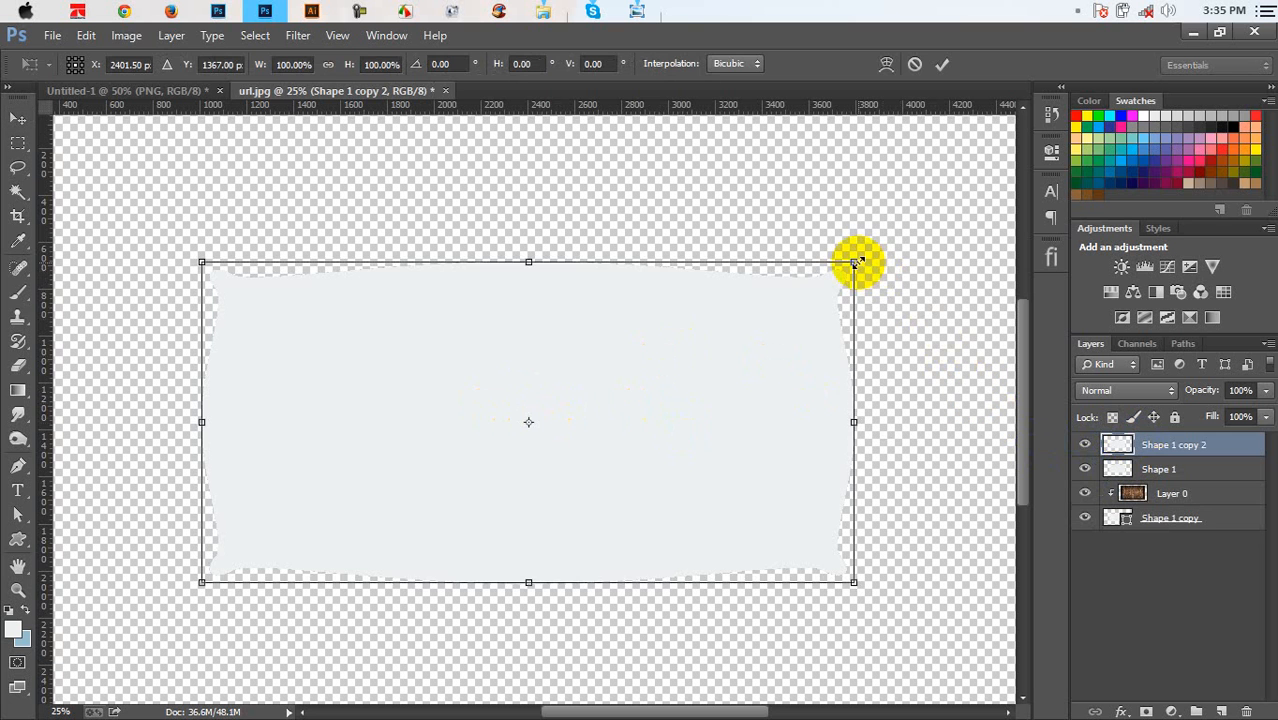
left_click_drag(848, 263, 830, 272)
key("Return")
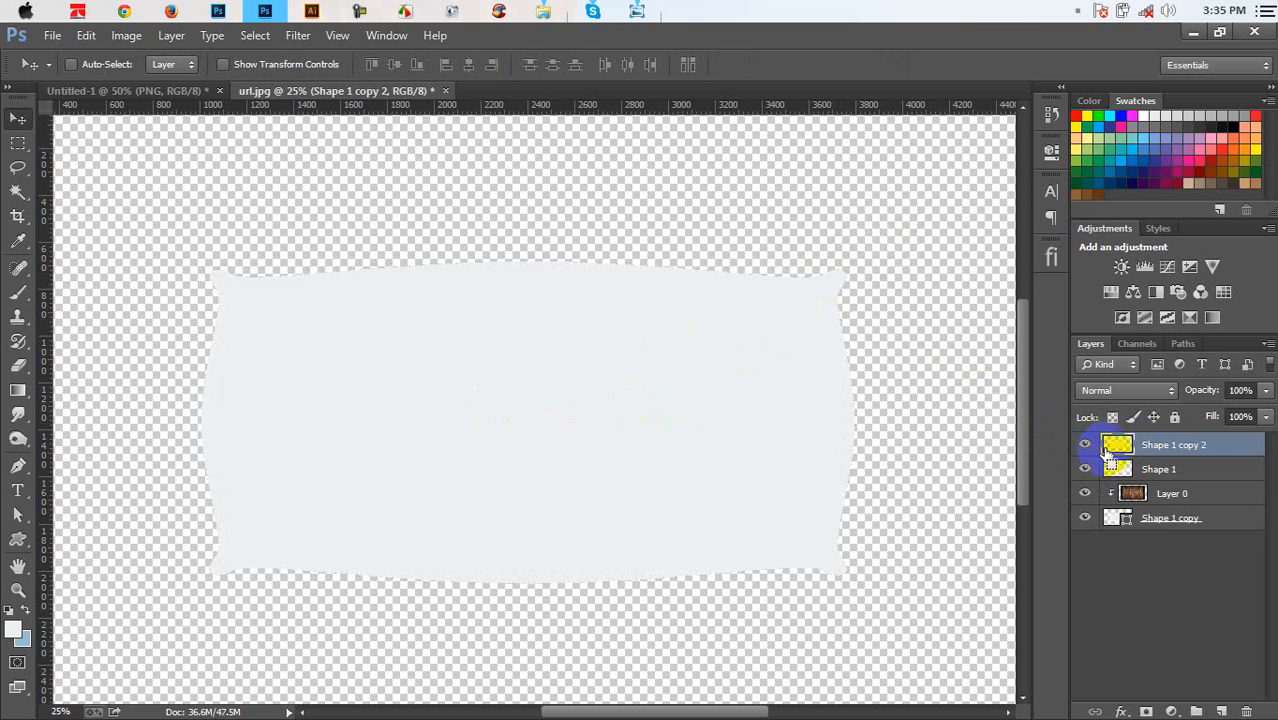
left_click(1117, 446, "ctrl")
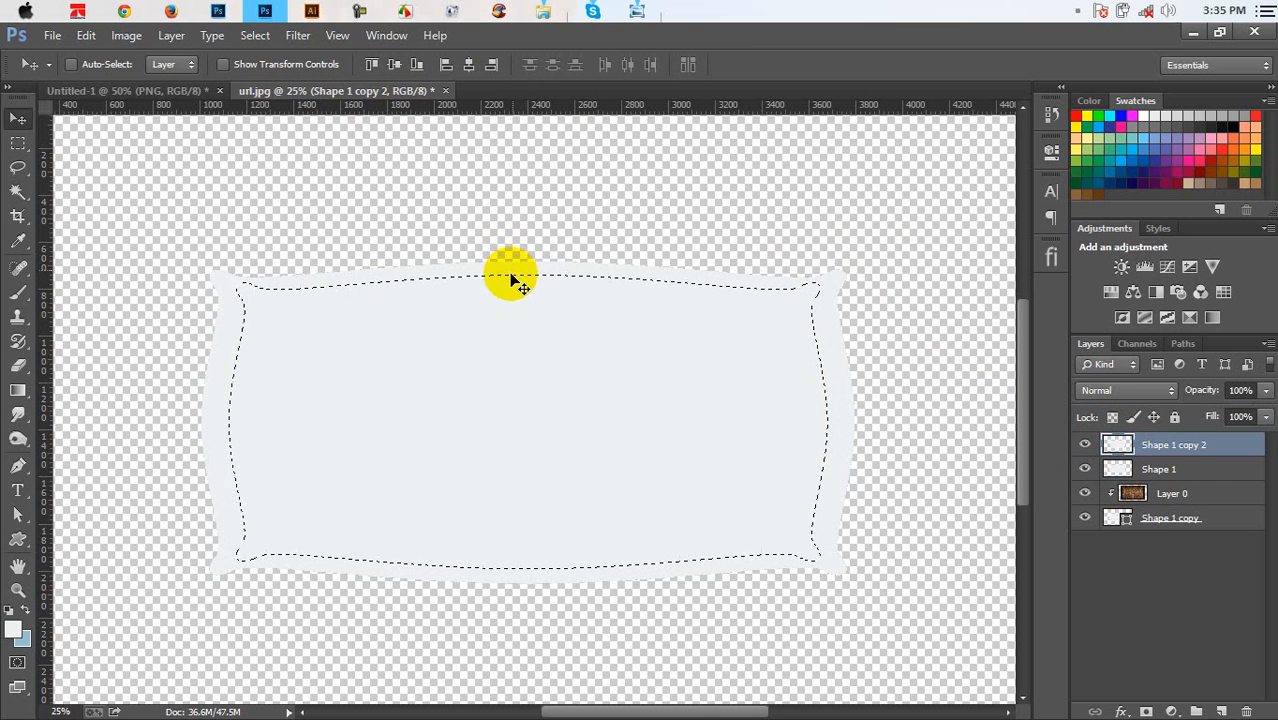
key("ctrl+t")
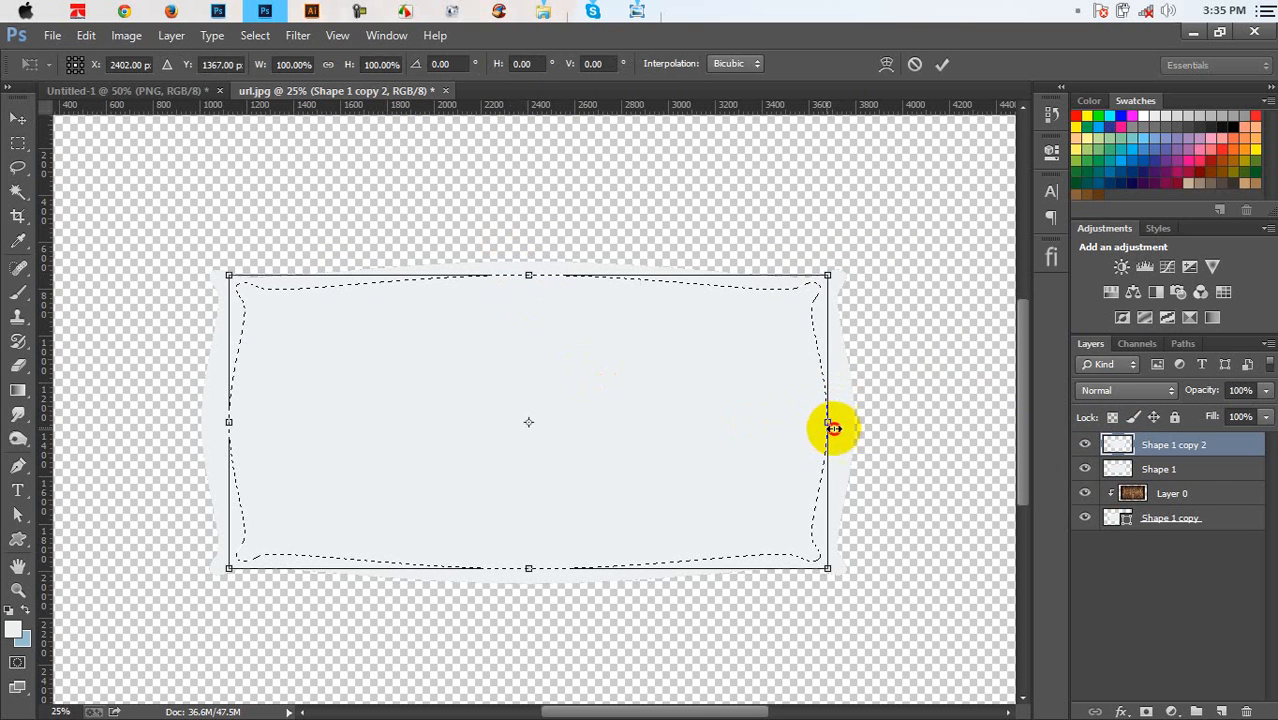
left_click_drag(831, 425, 840, 425)
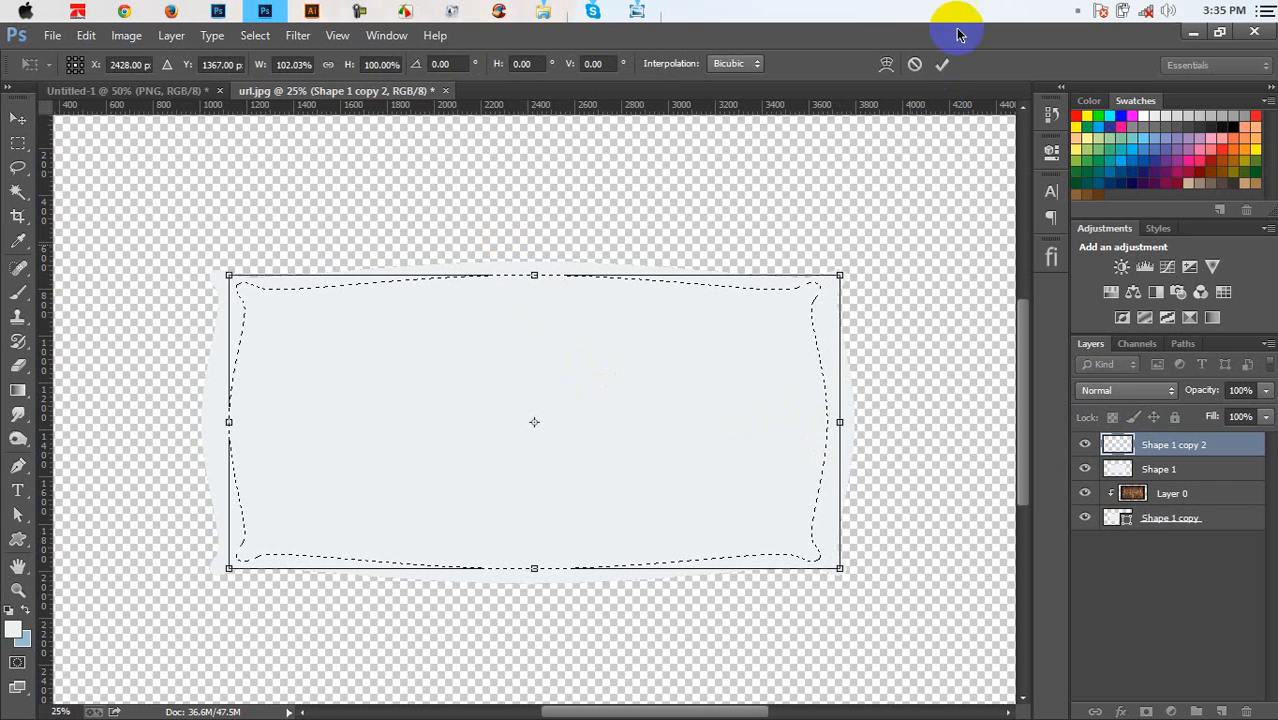
left_click(915, 65)
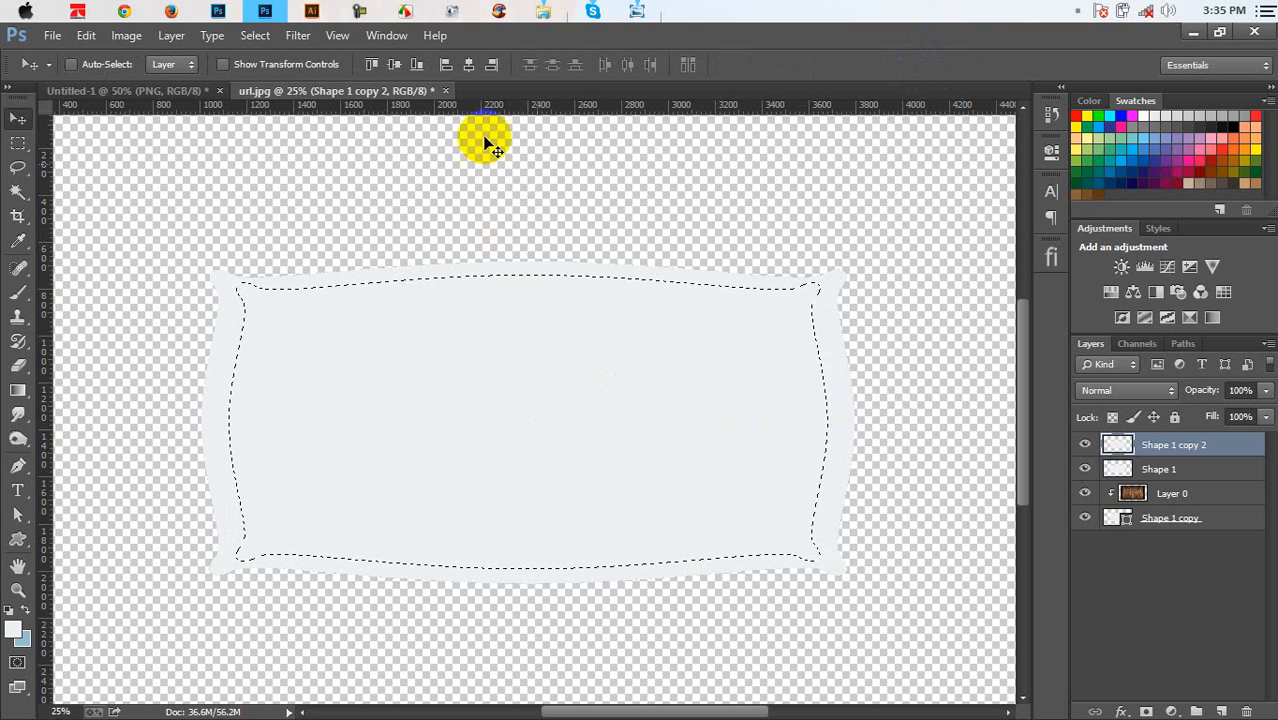
Transform the selection outline to about 103.6% width, extending both sides for a more even border
left_click(256, 38)
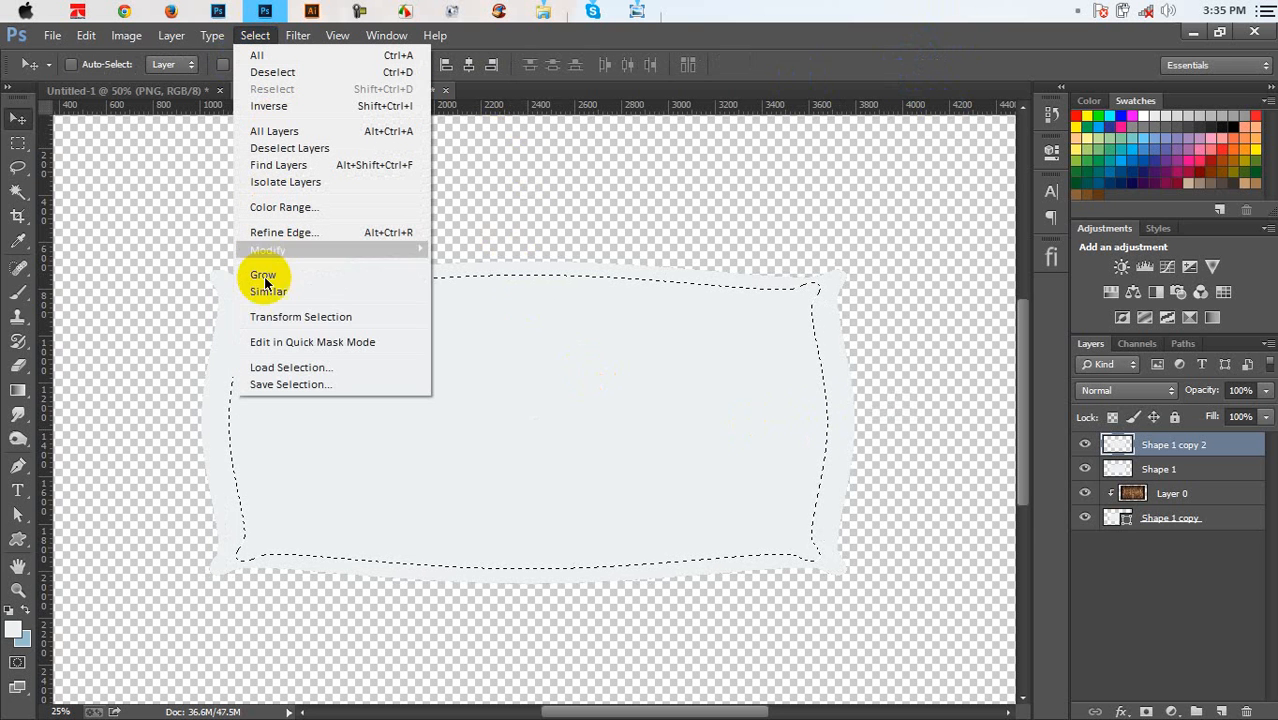
left_click(297, 317)
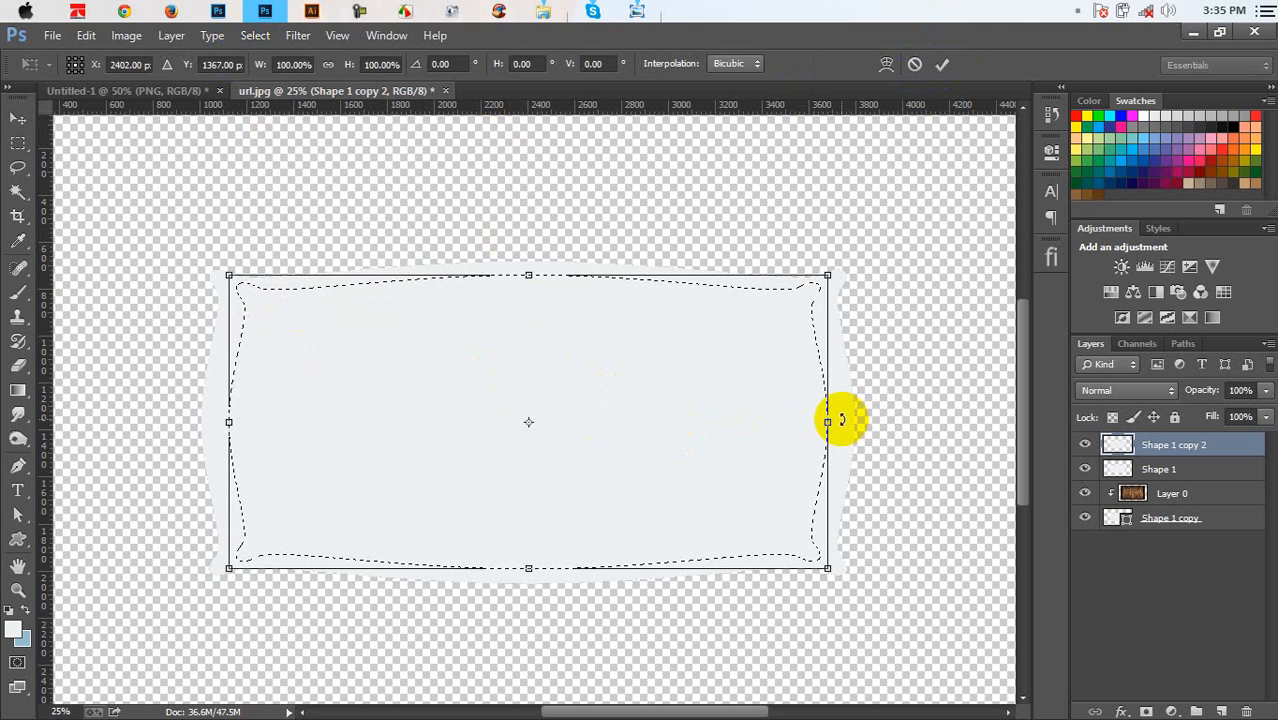
left_click_drag(830, 423, 838, 423)
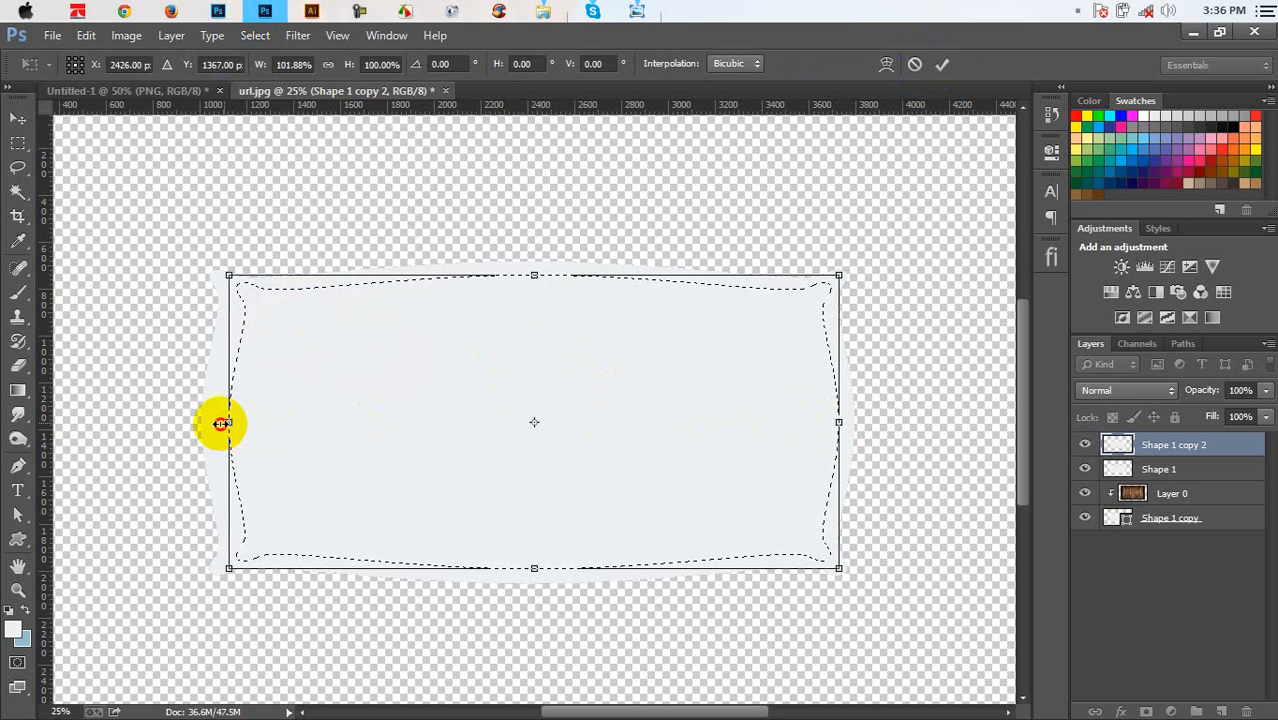
left_click_drag(221, 424, 213, 423)
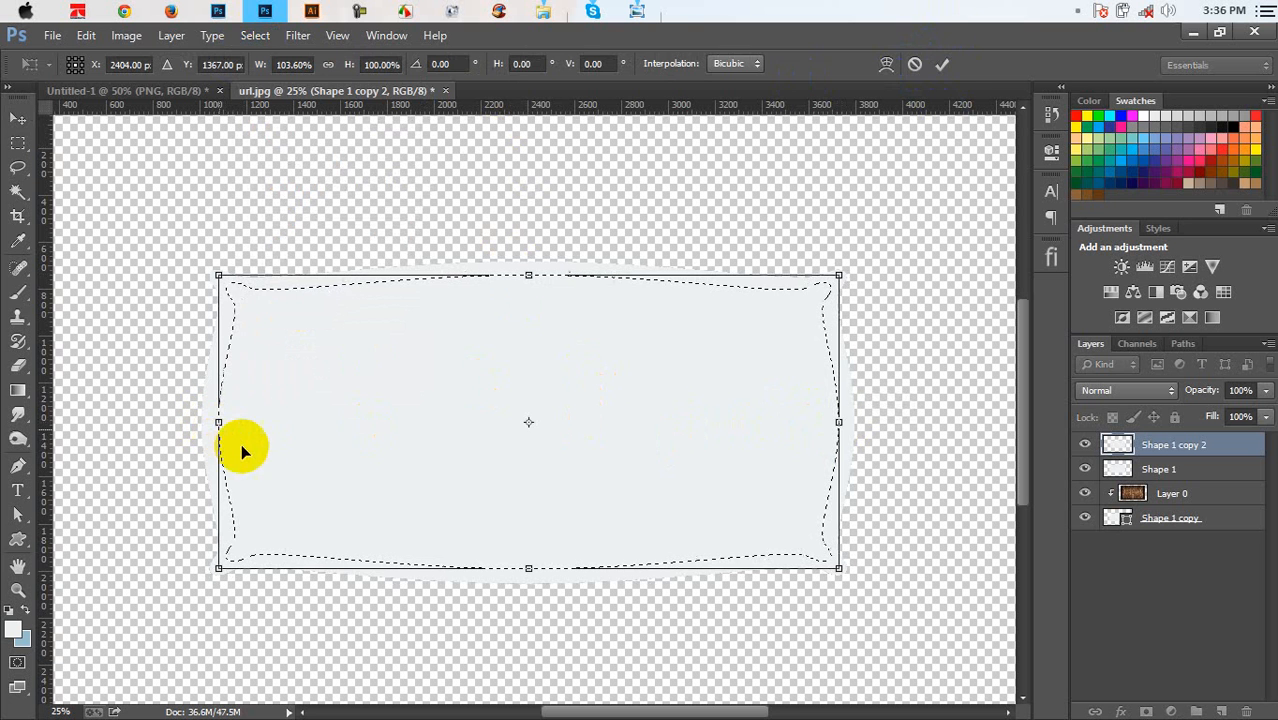
left_click(938, 68)
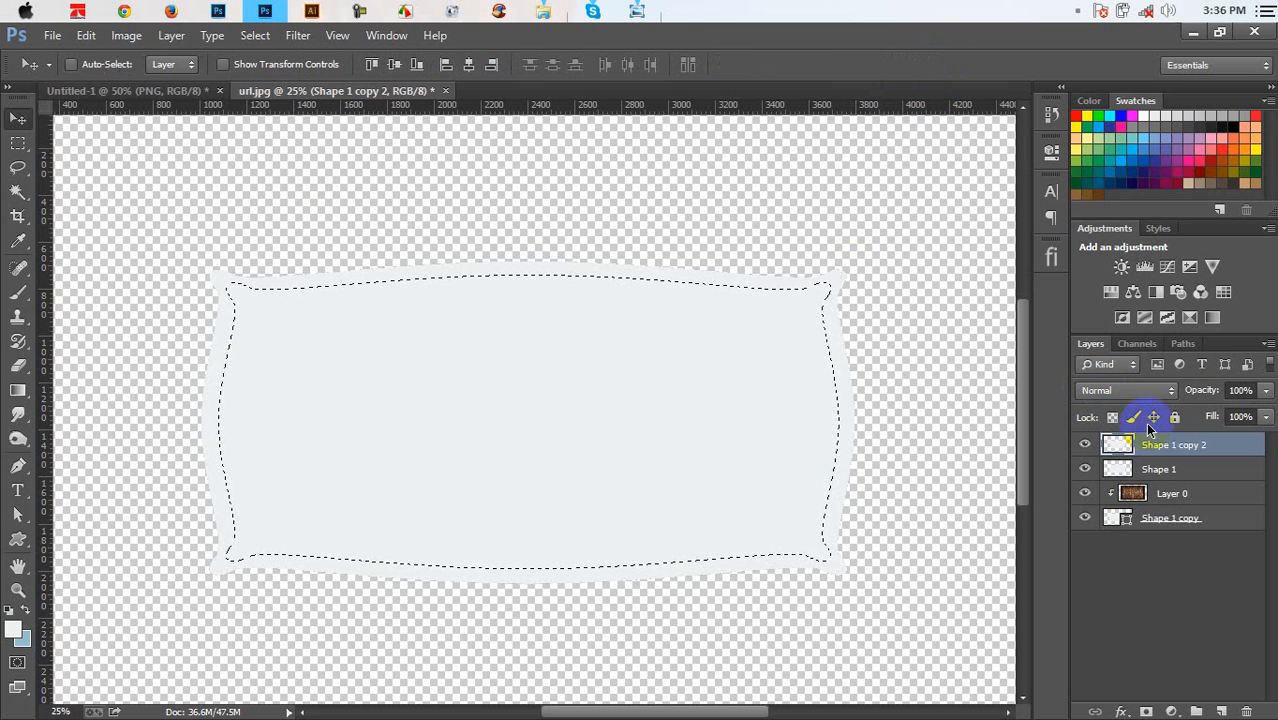
Delete the Shape 1 copy 2 layer and cut the selected area out of Shape 1 to leave a hollow frame
left_click_drag(1156, 452, 1246, 711)
left_click(1123, 452)
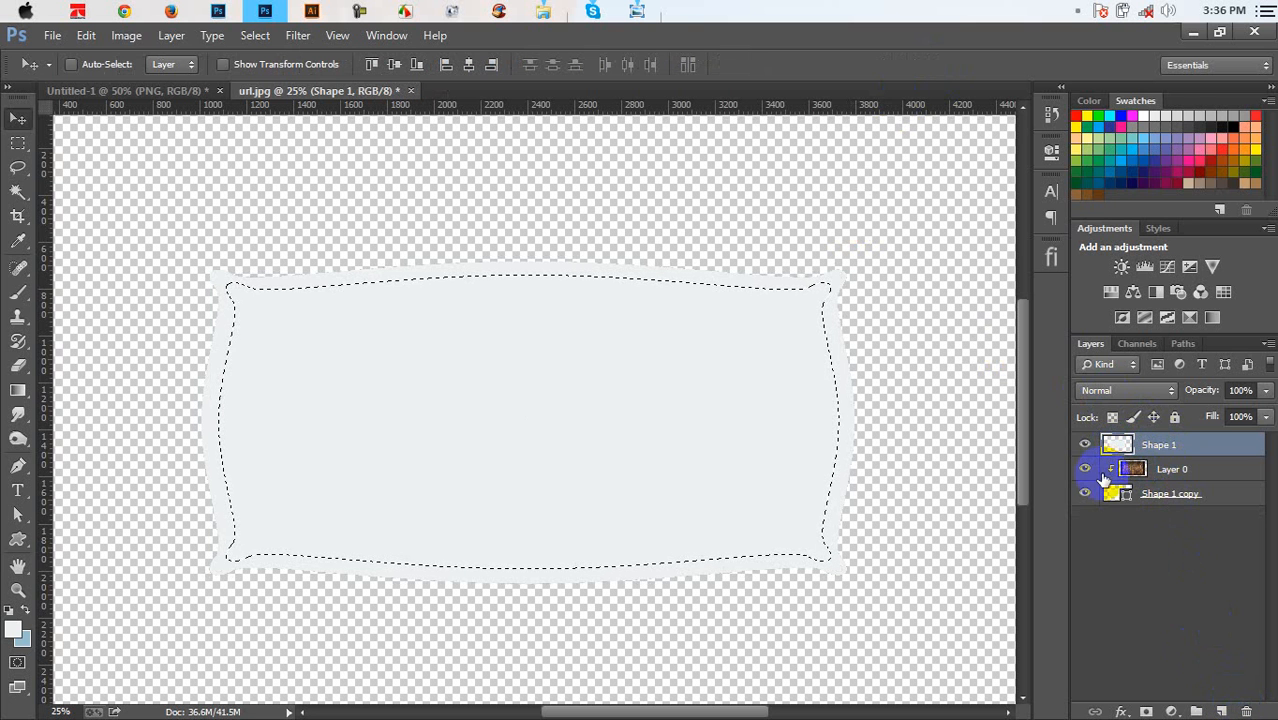
key("Delete")
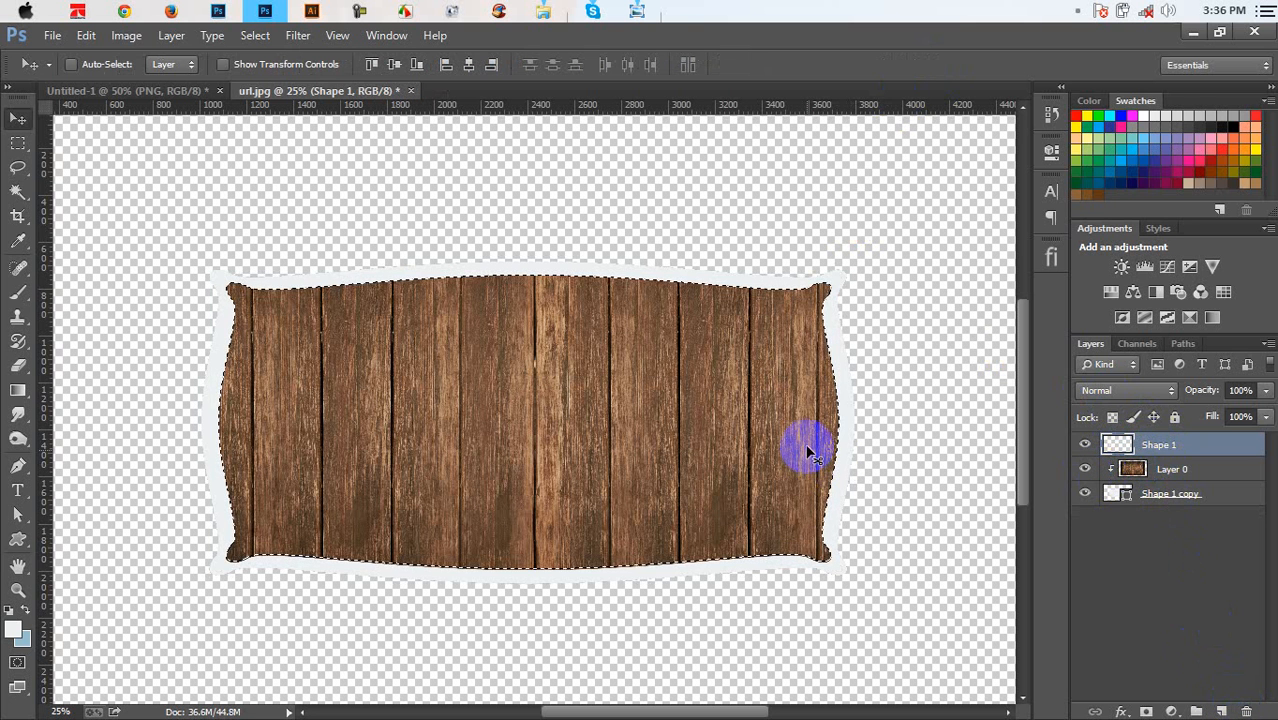
key("ctrl+d")
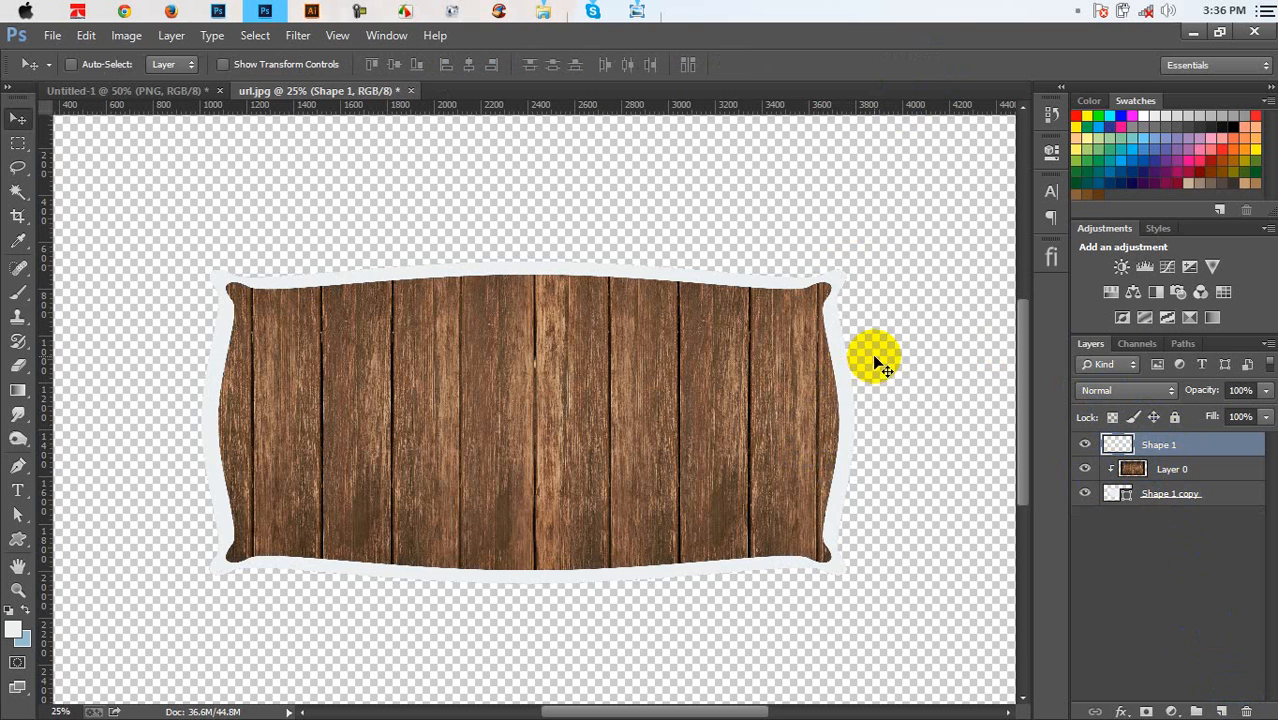
Try shifting the hollow frame off the wooden board, then undo the move
left_click_drag(851, 386, 774, 420)
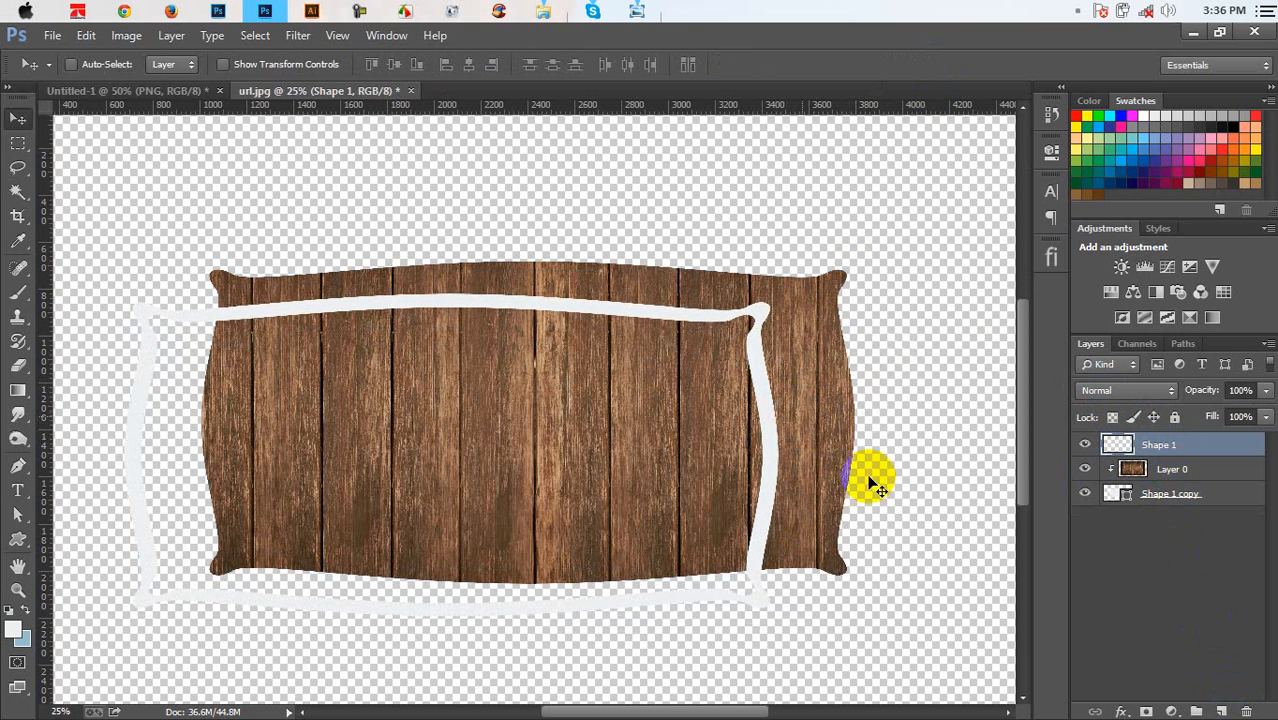
key("ctrl+z")
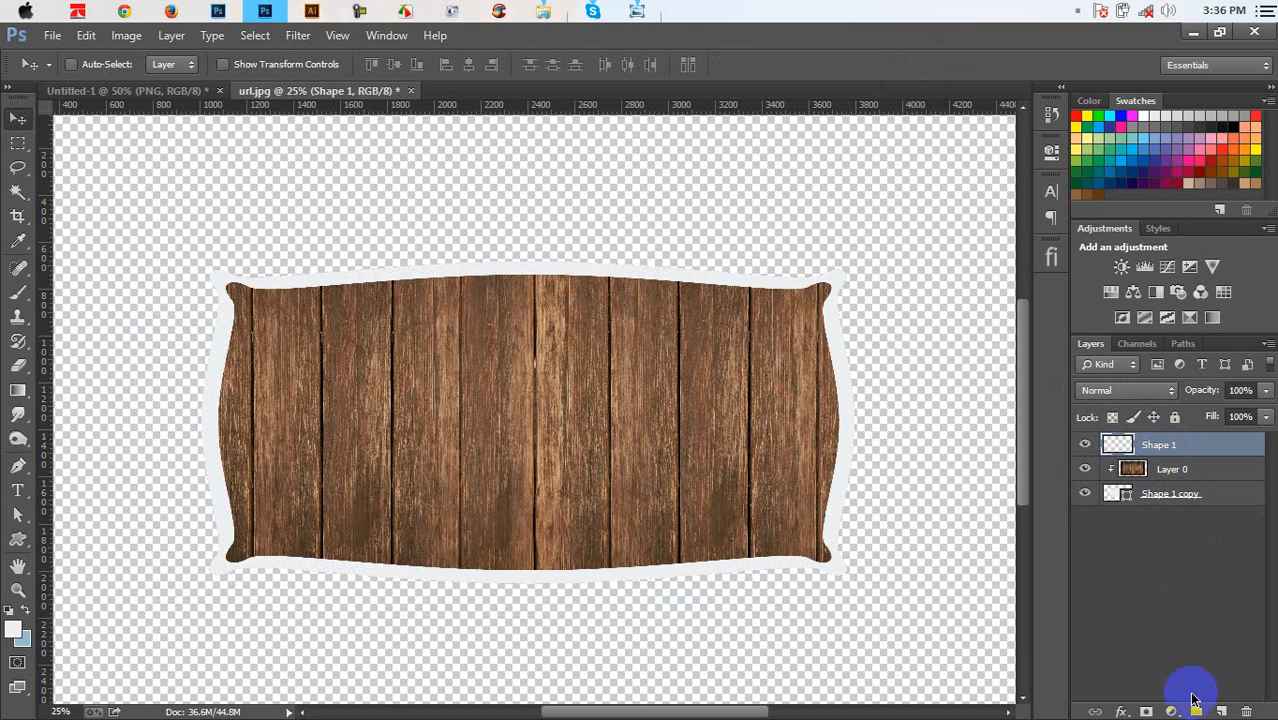
Add a new layer at the bottom of the layer stack and fill it with the light blue background colour
left_click(1221, 710)
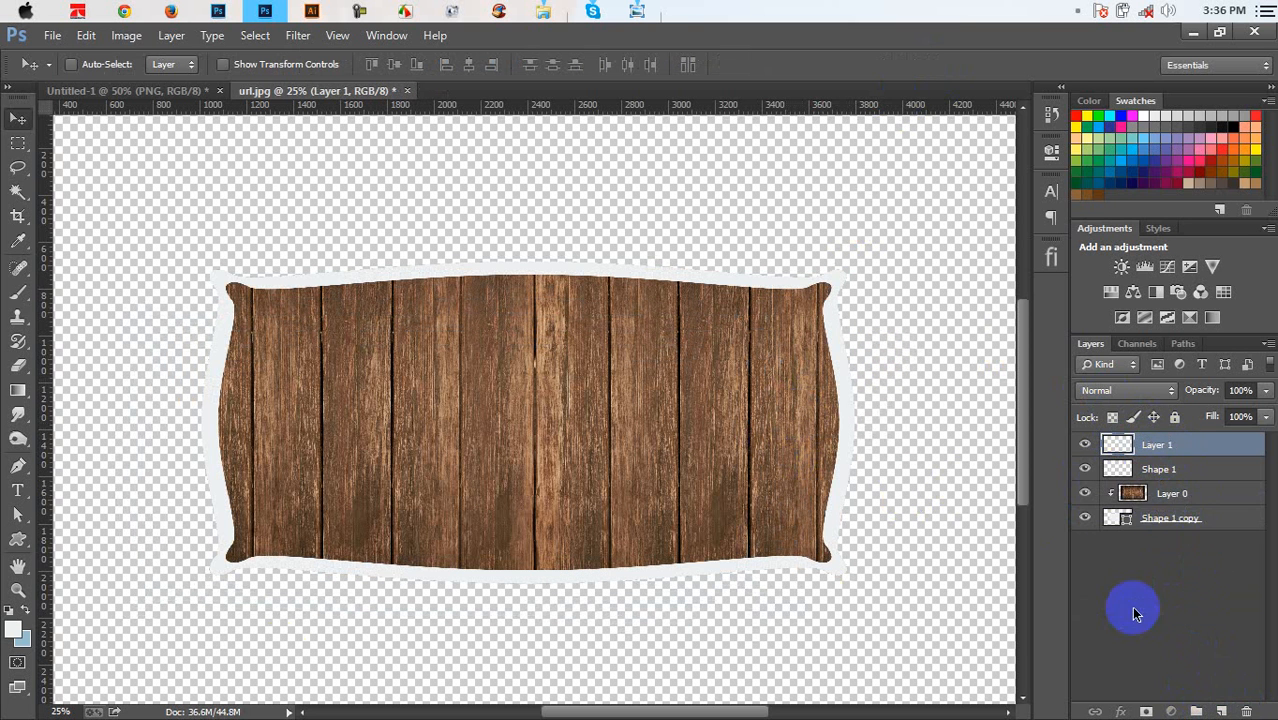
key("ctrl+shift+bracketleft")
key("ctrl+BackSpace")
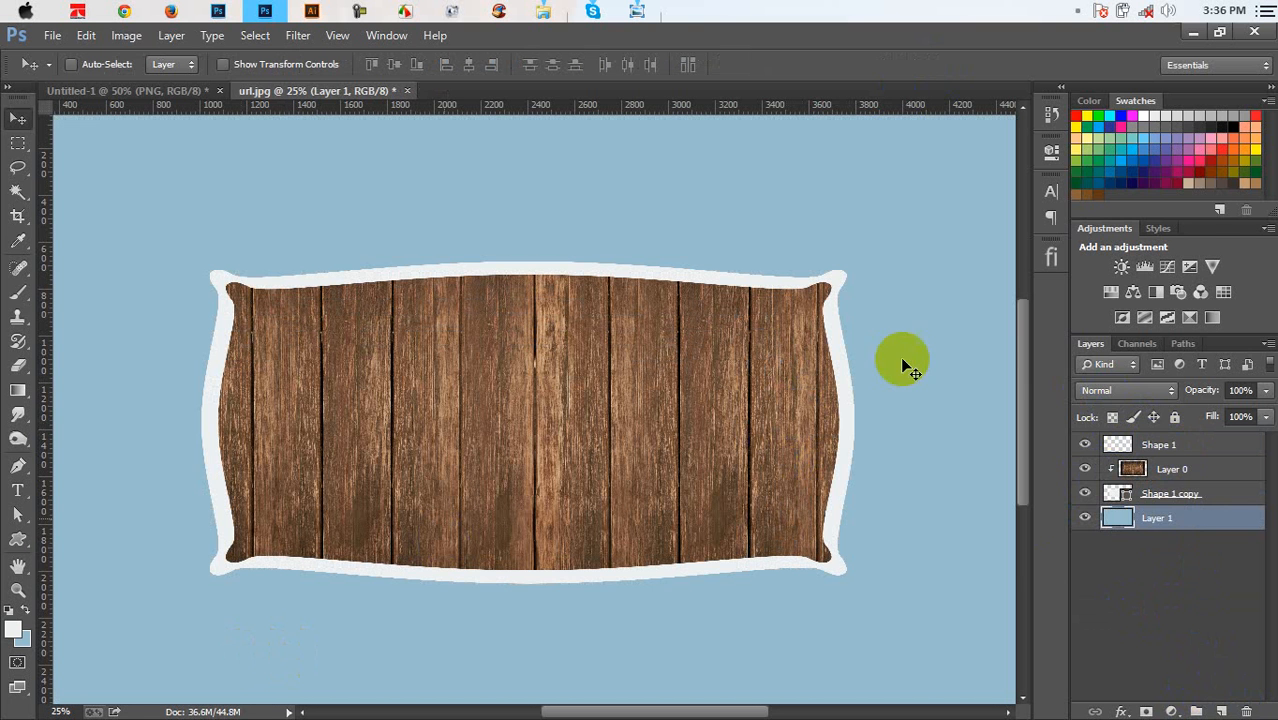
Move the white Shape 1 frame down and to the left, offset from the wooden board
left_click(1145, 444)
left_click_drag(770, 338, 709, 406)
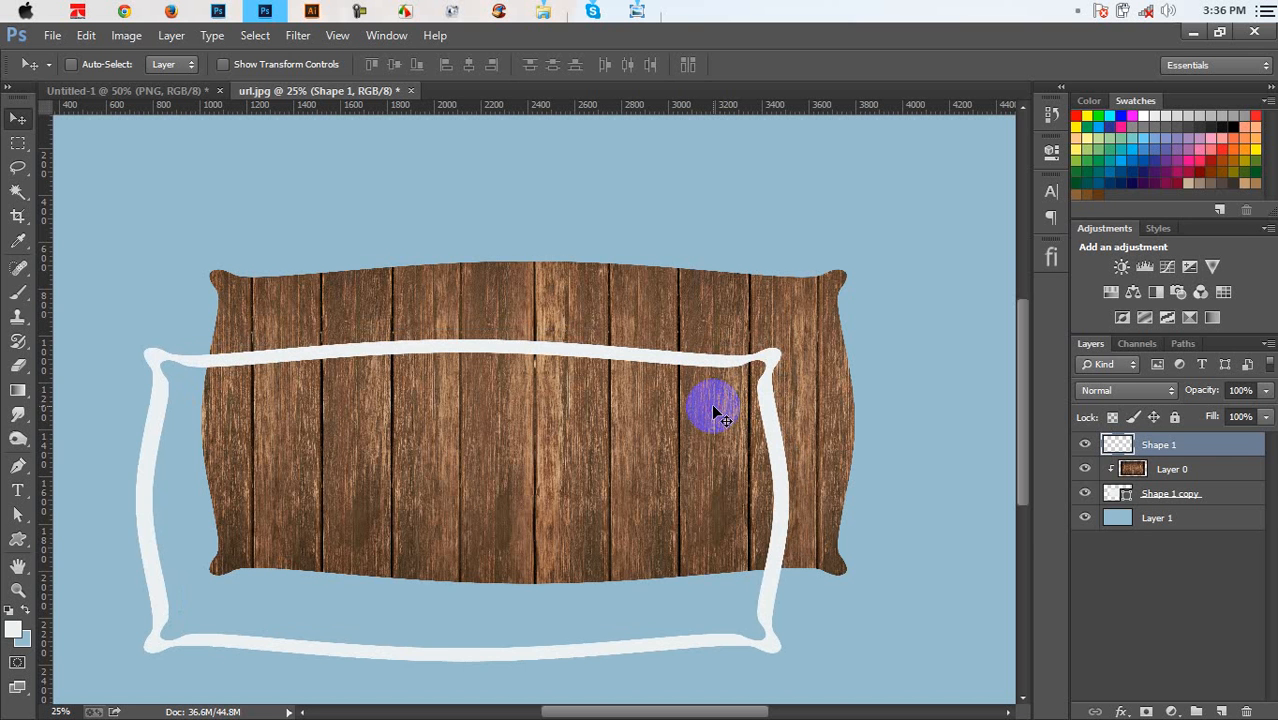
Undo the last move of the white Shape 1 frame
key("ctrl+z")
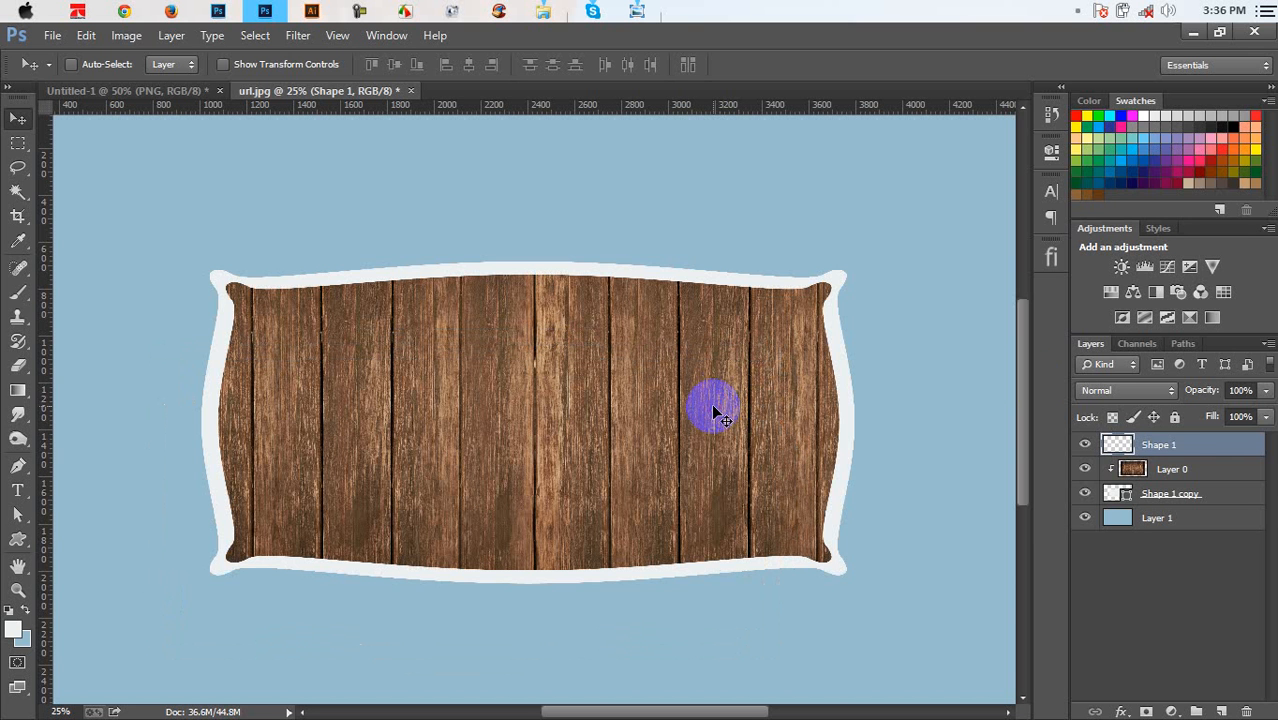
Duplicate the wood texture Layer 0, place the copy above Shape 1 and clip it to the frame
left_click(1190, 471)
key("ctrl+j")
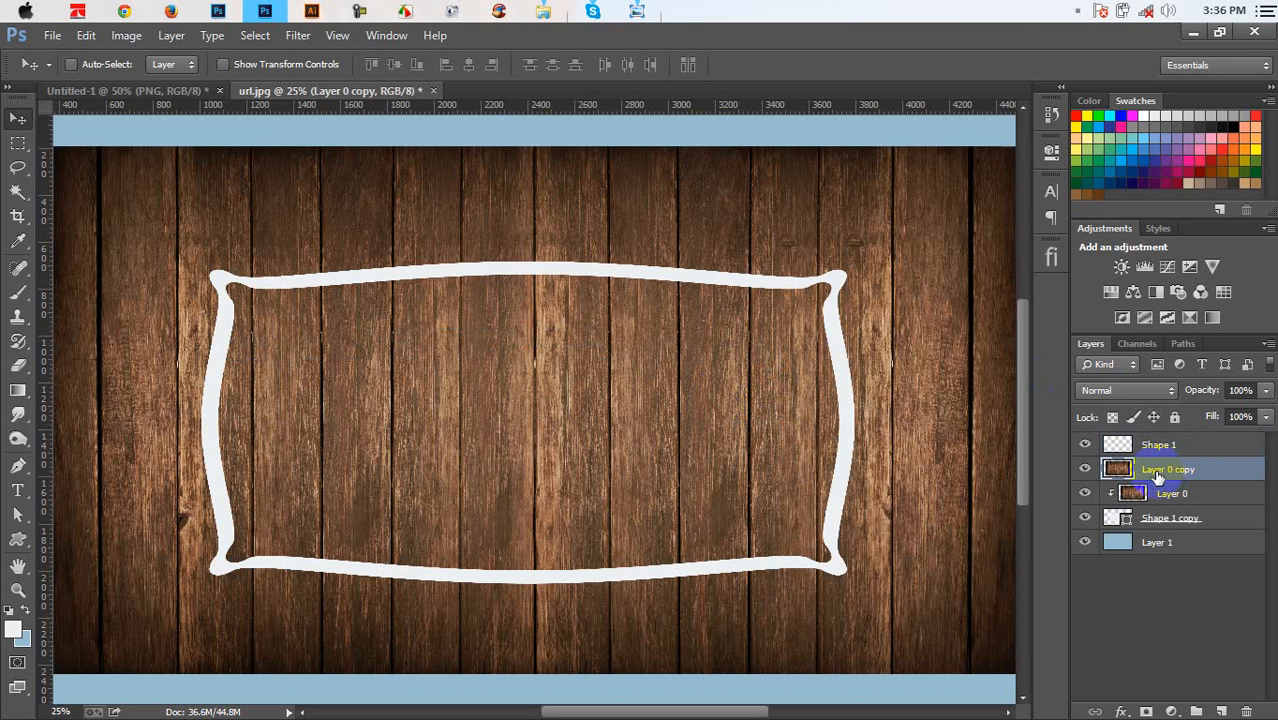
left_click_drag(1153, 472, 1152, 447)
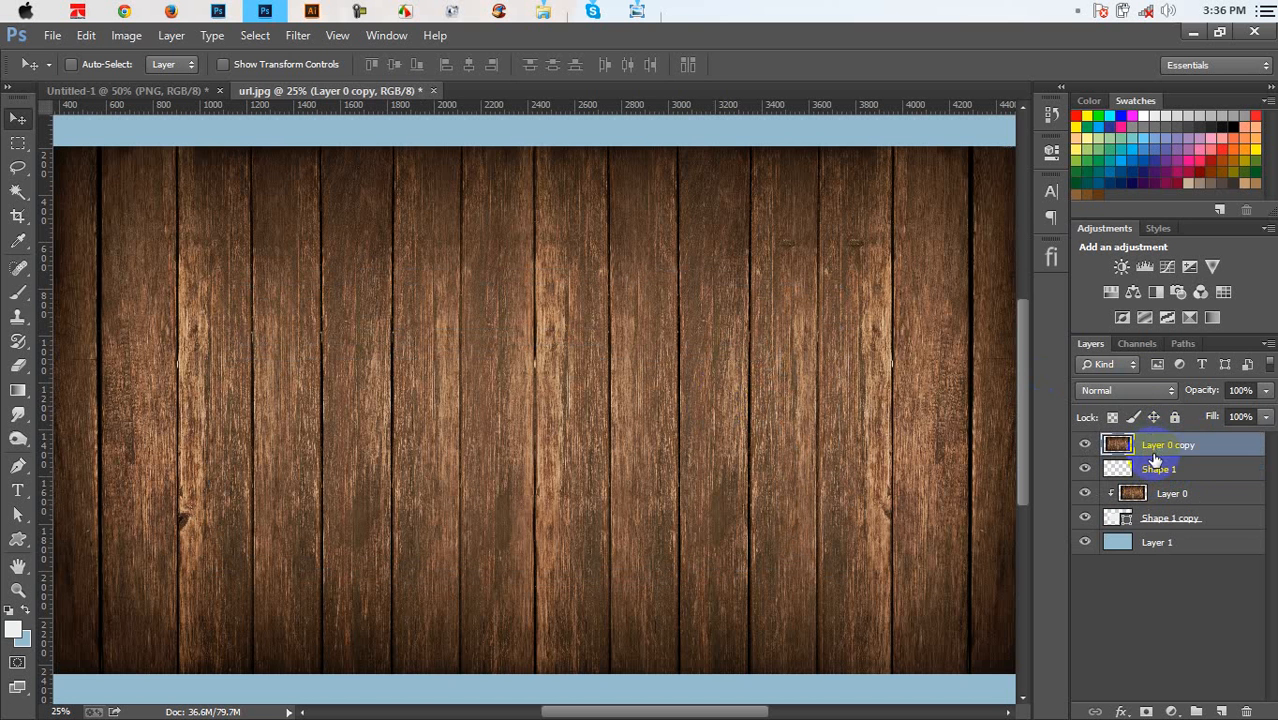
left_click(1176, 456, "alt")
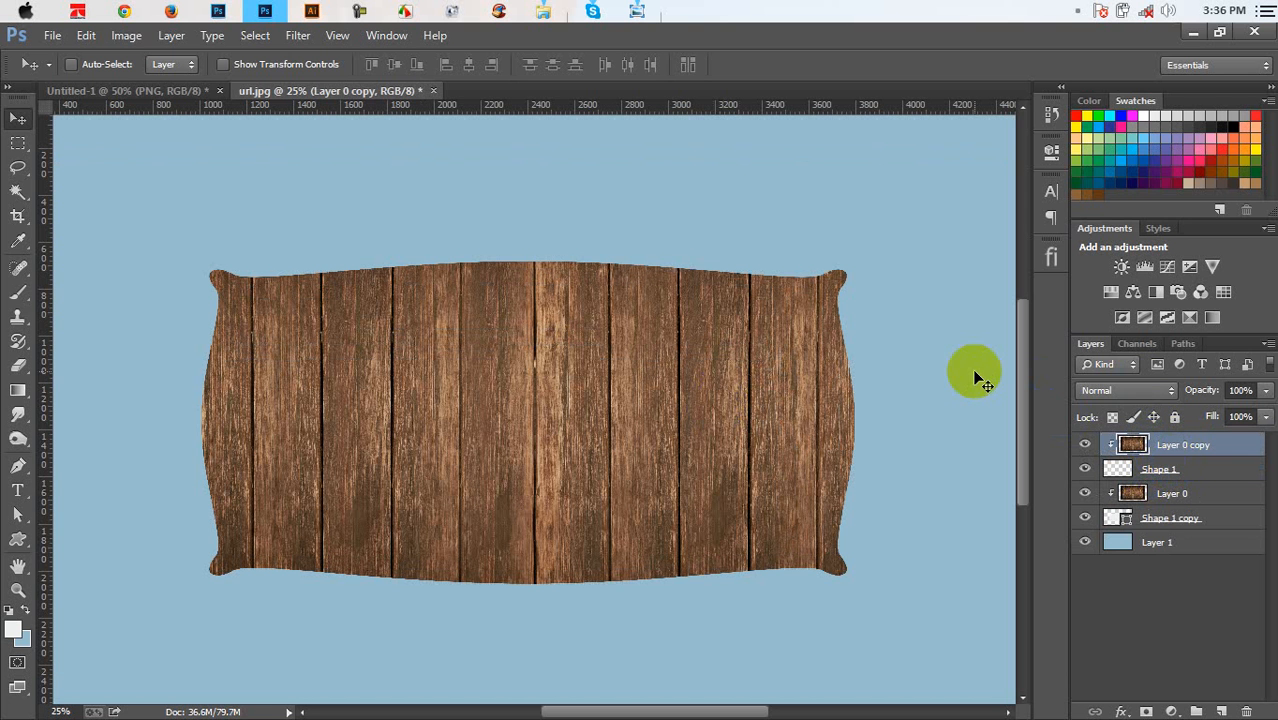
Flip the clipped Layer 0 copy horizontally and rotate it freely to an angle reading of -13.35°, so its planks slant across the frame
key("ctrl+t")
right_click(726, 352)
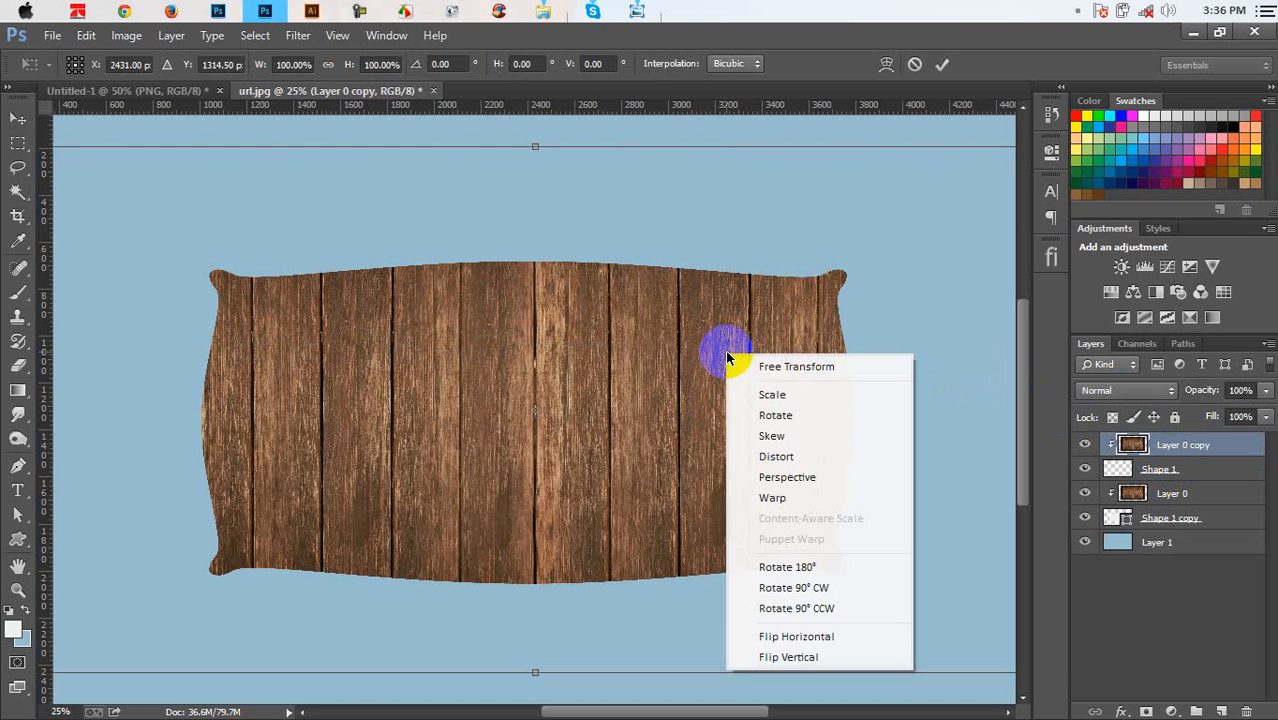
left_click(780, 638)
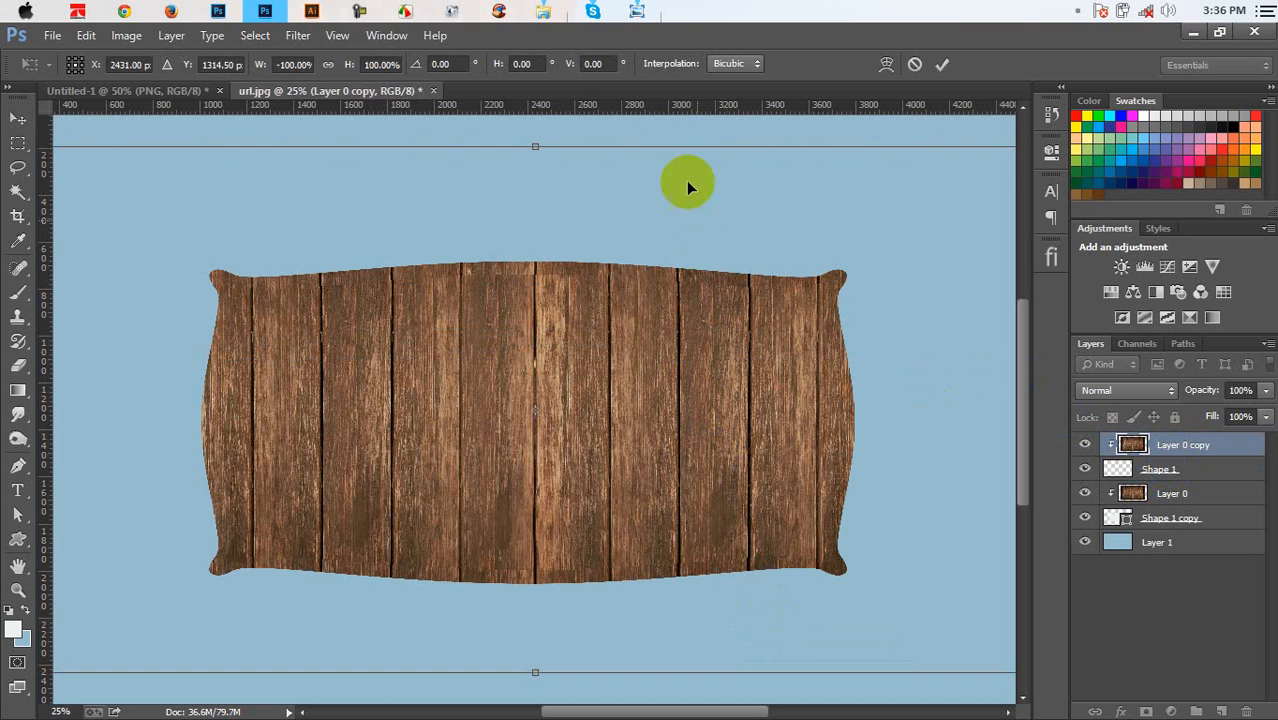
left_click_drag(642, 123, 590, 121)
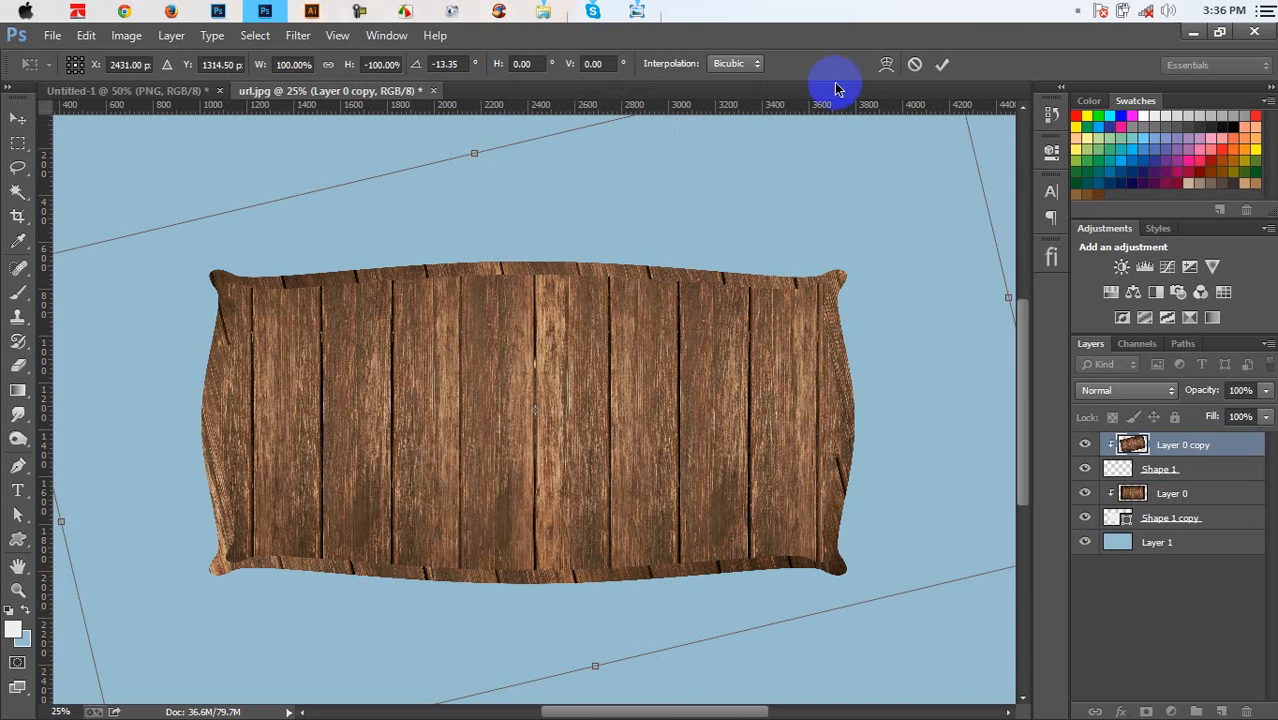
left_click(943, 63)
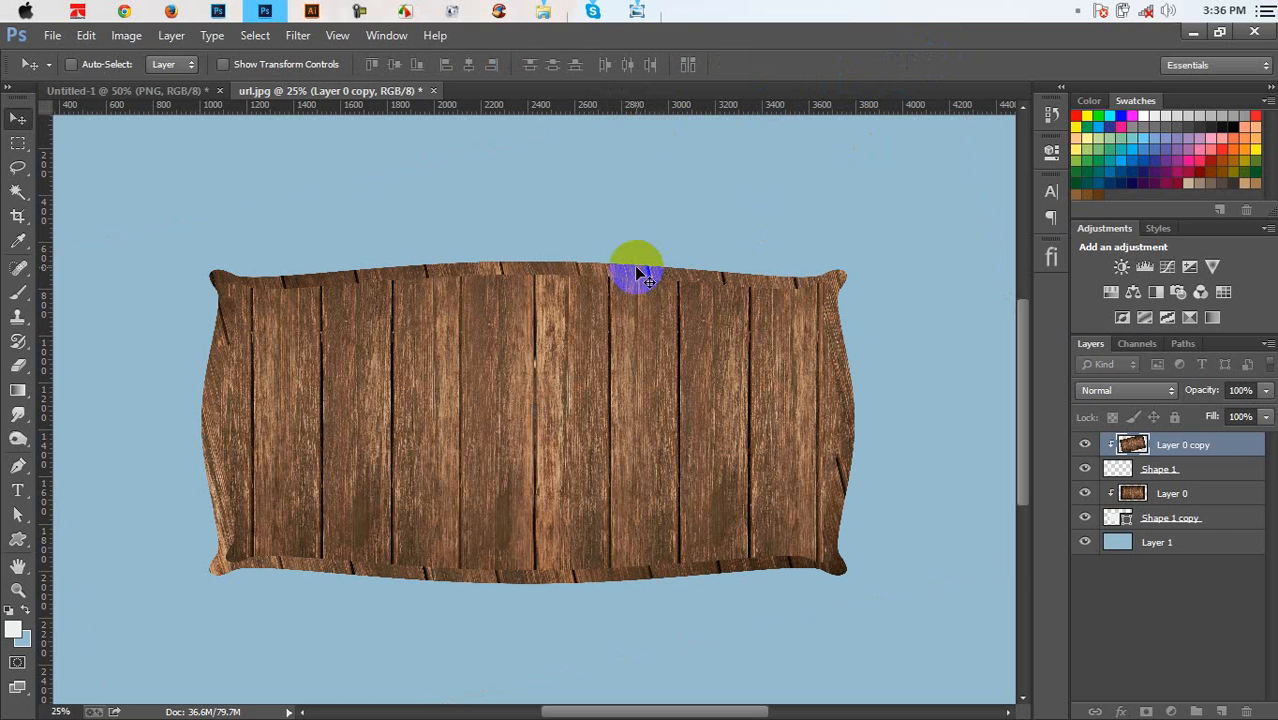
left_click(1249, 471)
double_click(1249, 474)
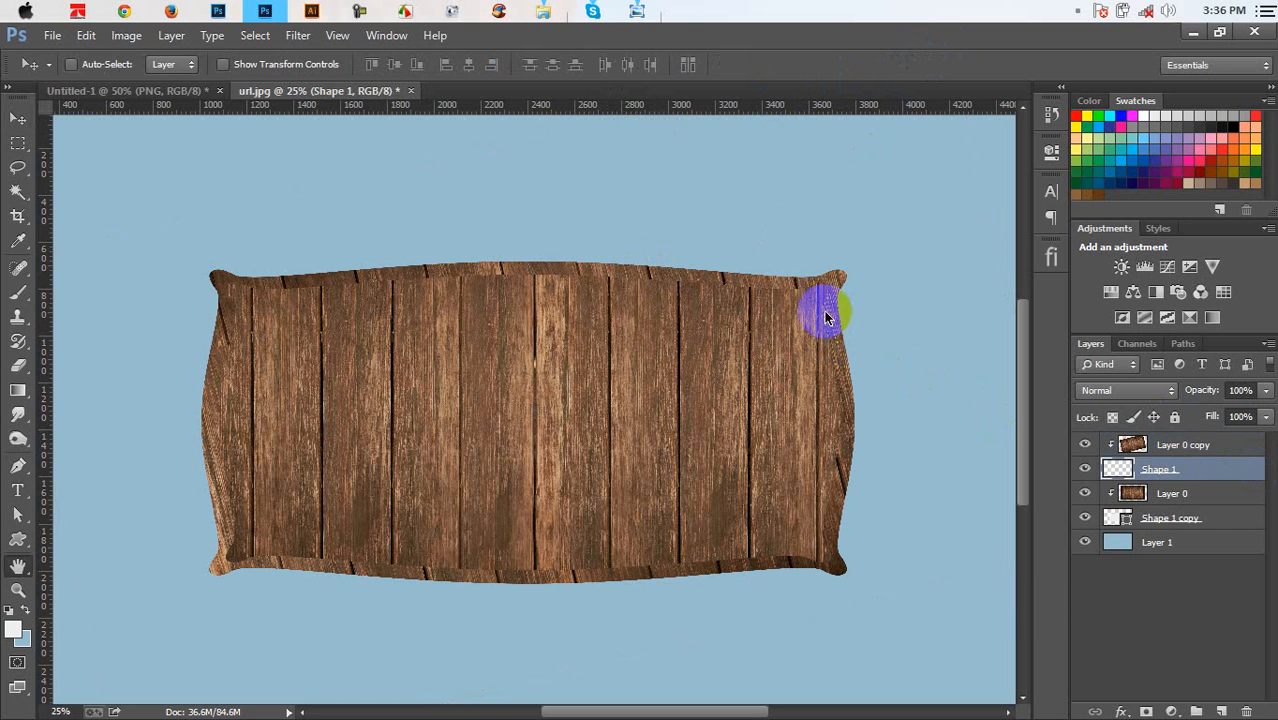
left_click(757, 458)
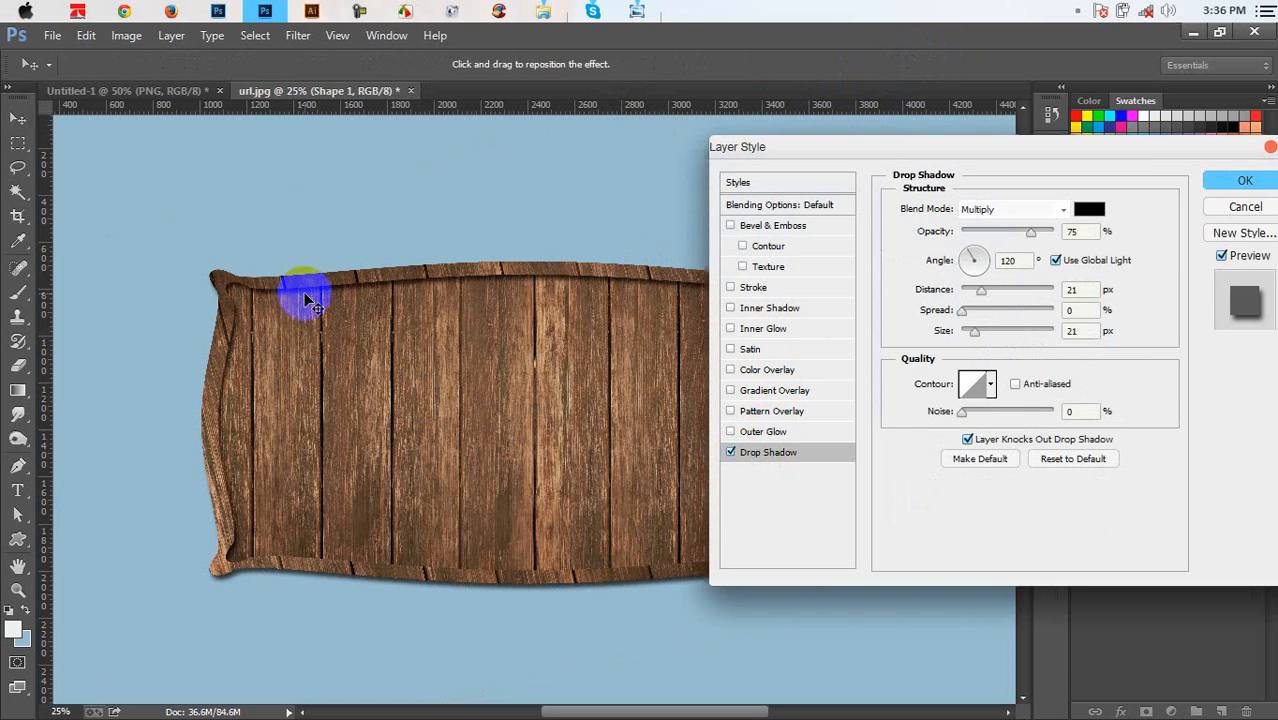
key("ctrl+plus")
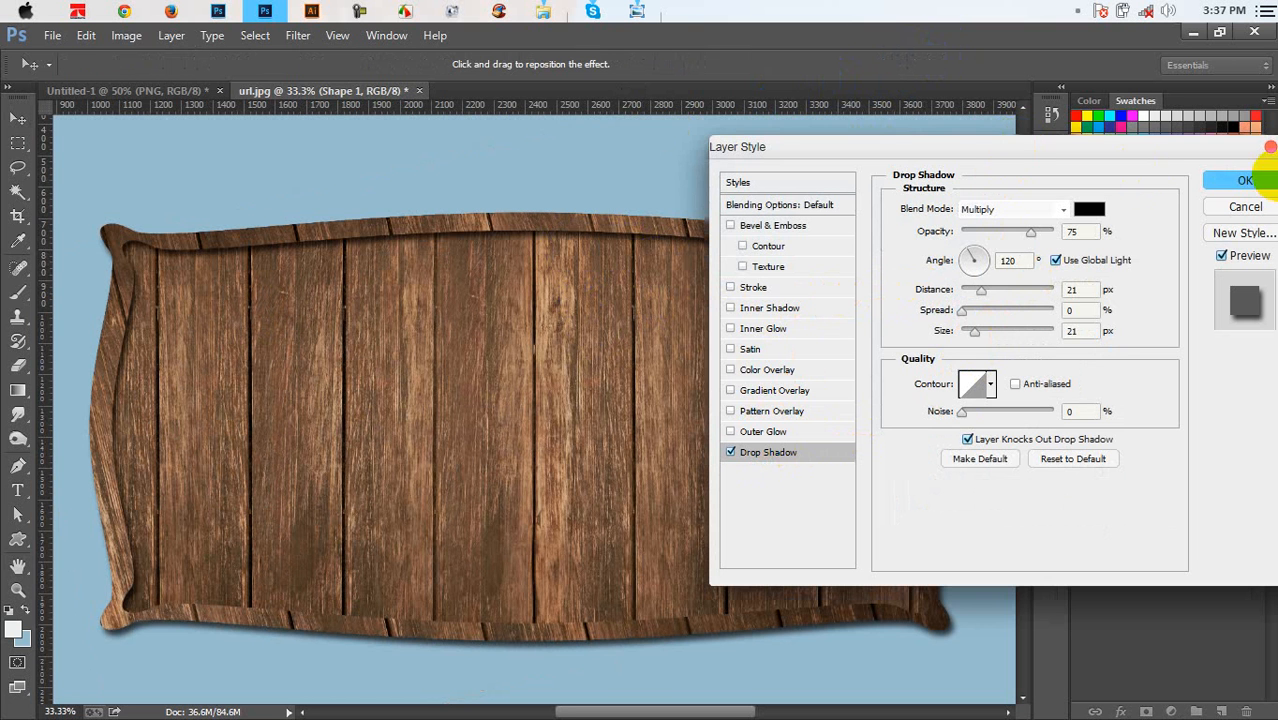
left_click(1245, 206)
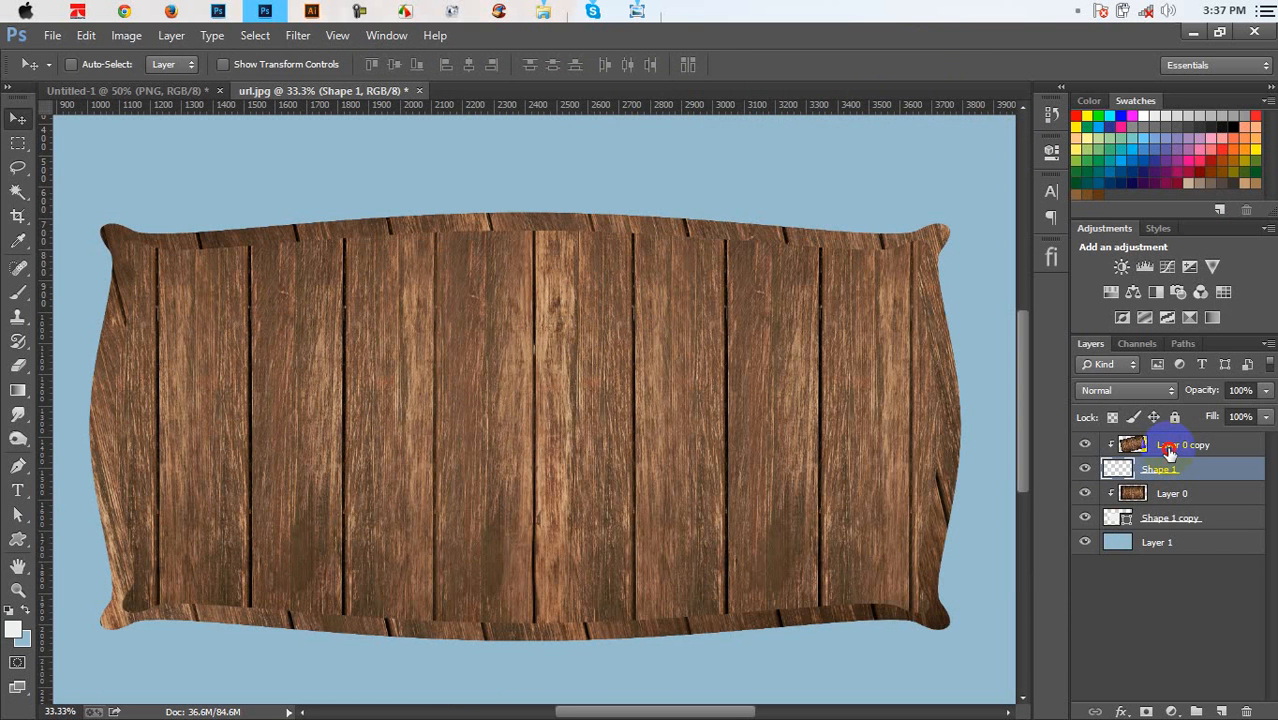
Delete the Layer 0 copy layer, then try shifting the white Shape 1 frame off the board and undo the move
left_click(1170, 453)
left_click(1170, 468)
left_click(1178, 450)
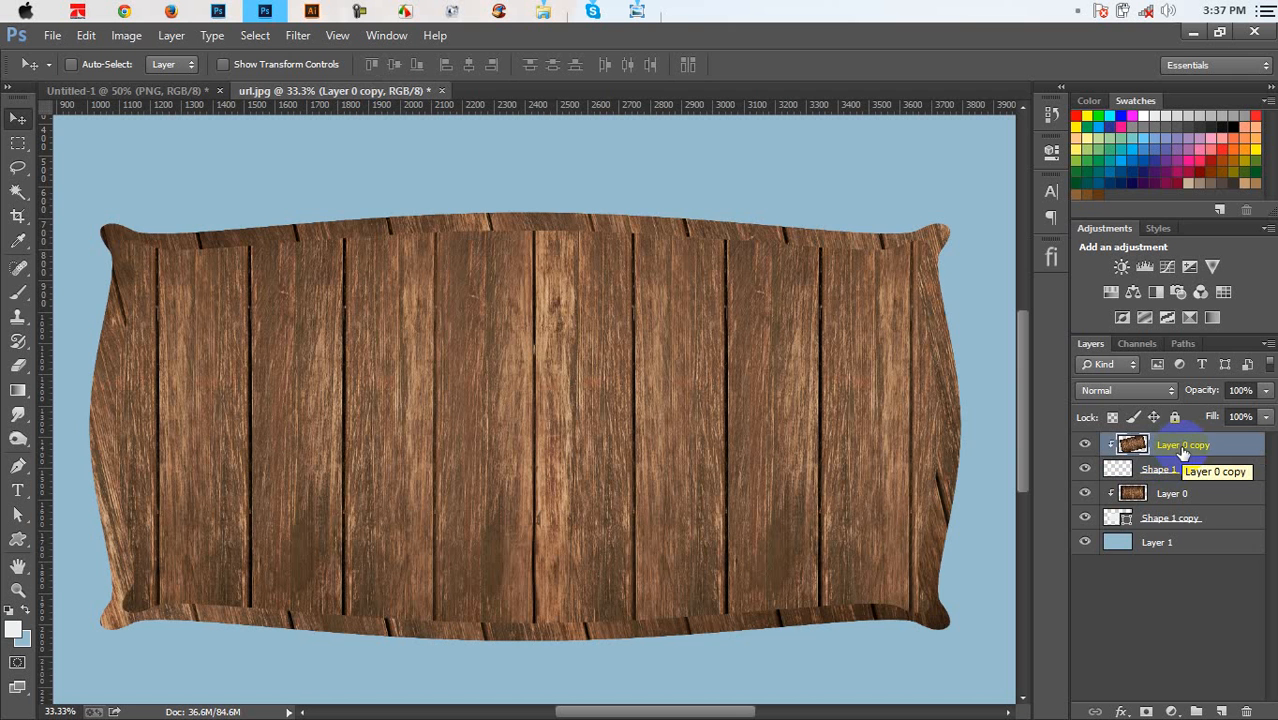
key("Delete")
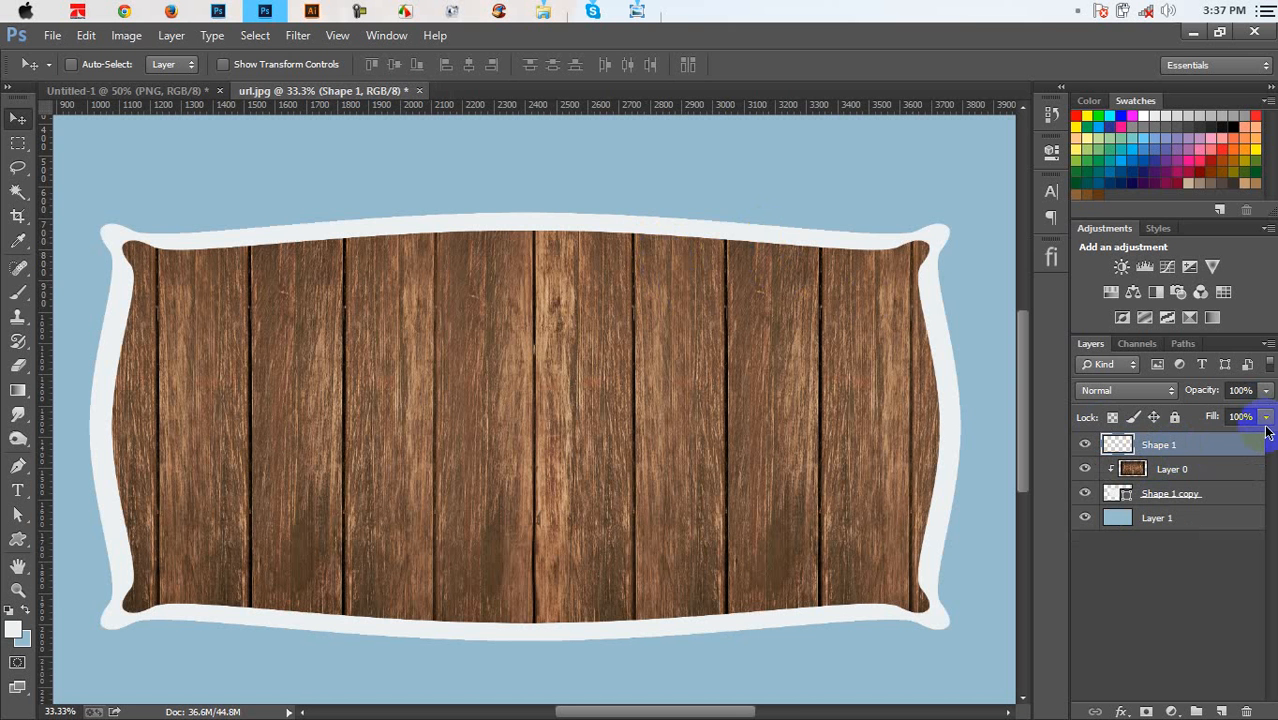
left_click_drag(817, 316, 739, 273)
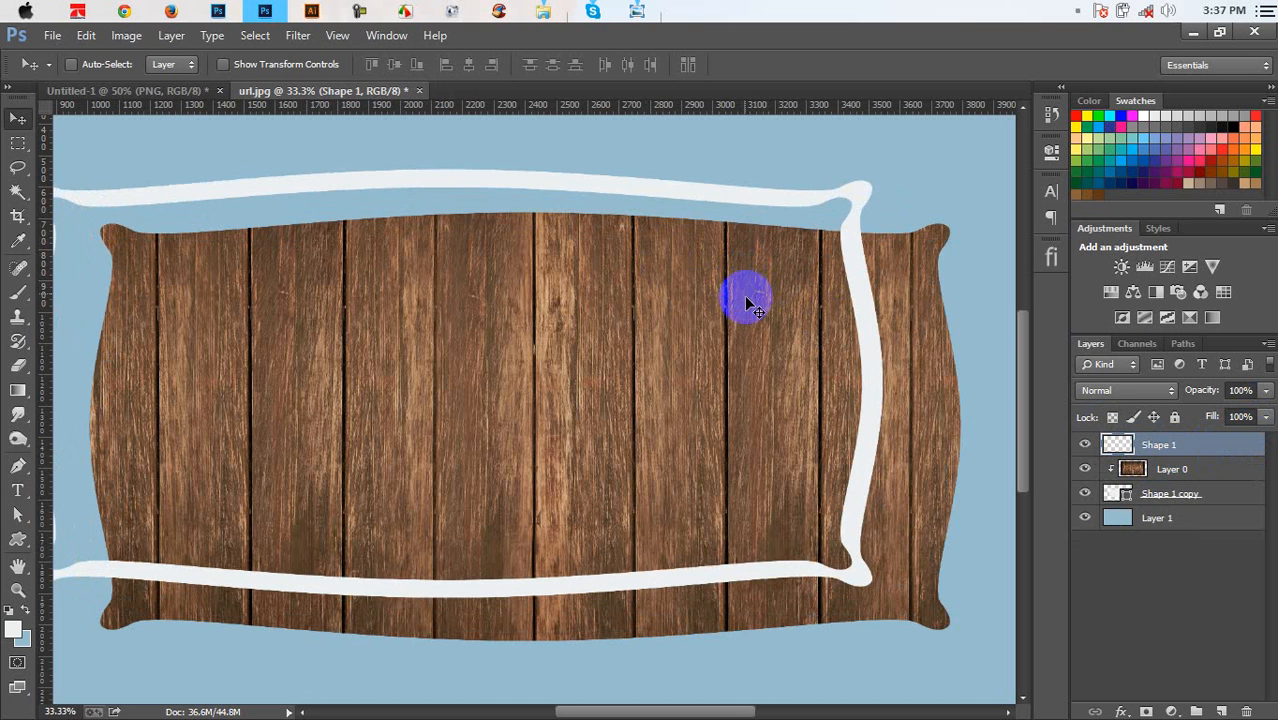
key("ctrl+z")
Clip a duplicate of Layer 0 to the Shape 1 frame from above and shift it so its planks are out of line with the board's
left_click(1163, 476)
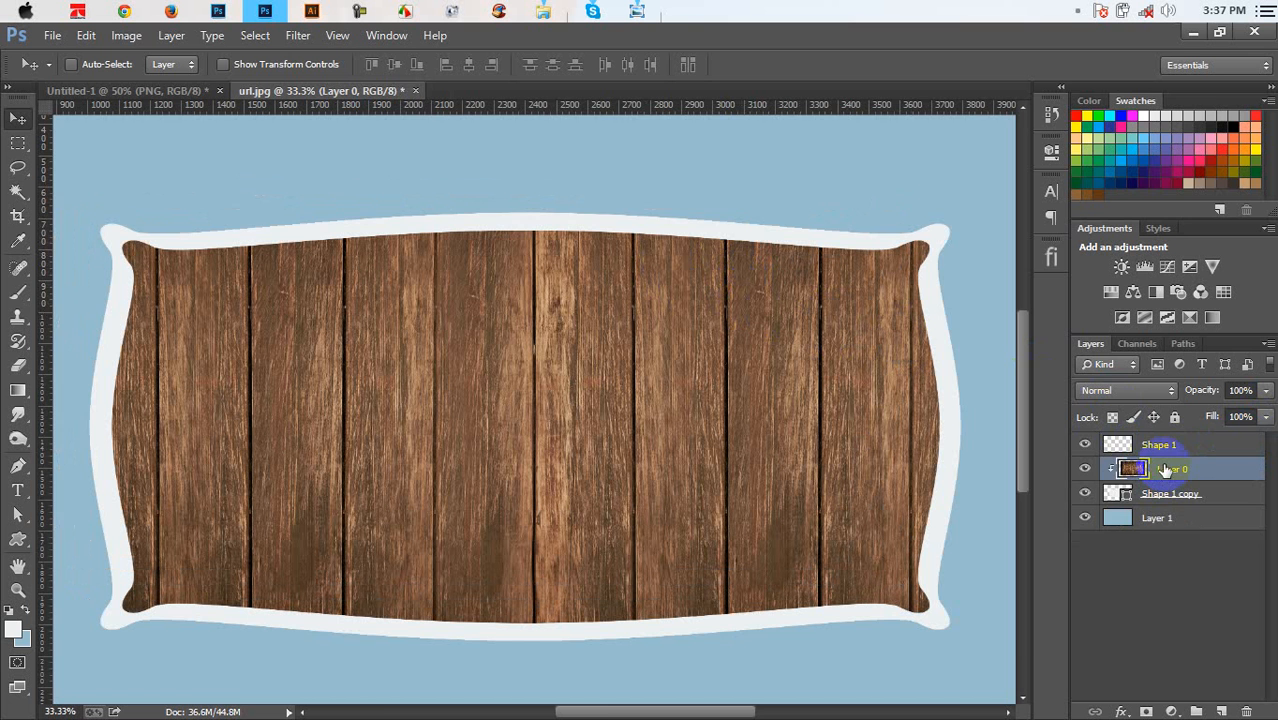
key("ctrl+j")
left_click_drag(1155, 469, 1148, 440)
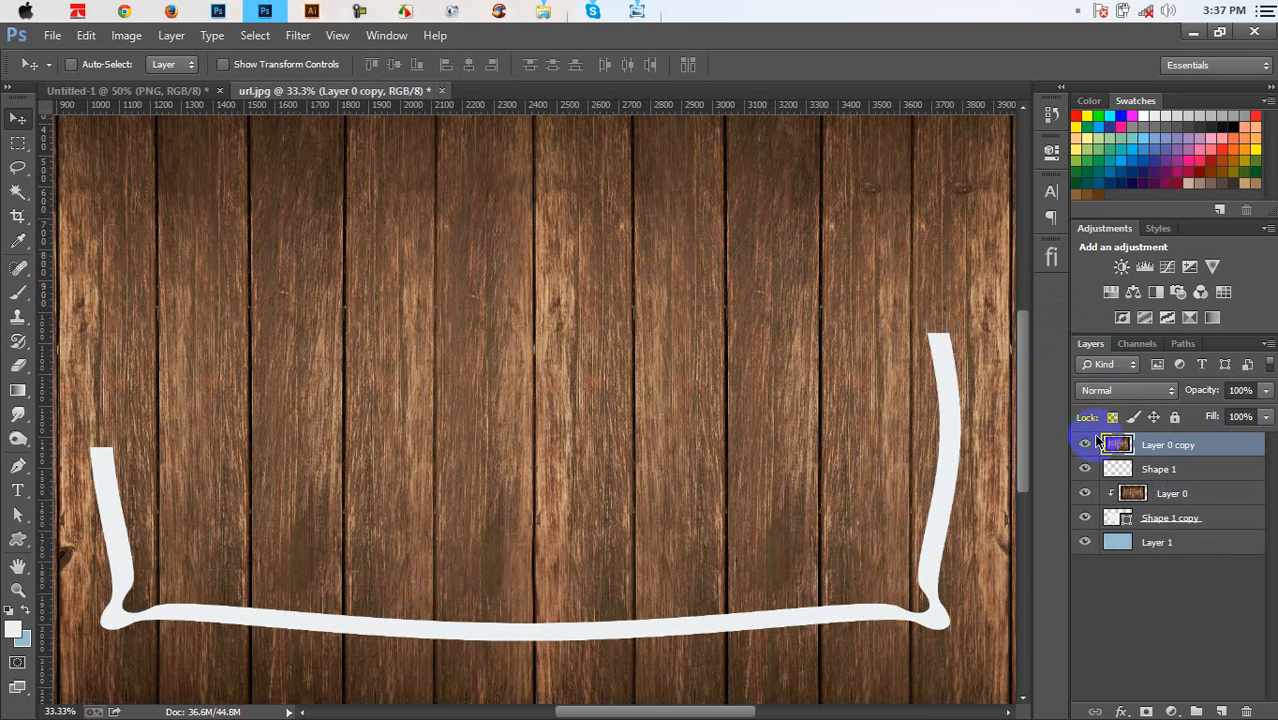
left_click(1165, 456, "alt")
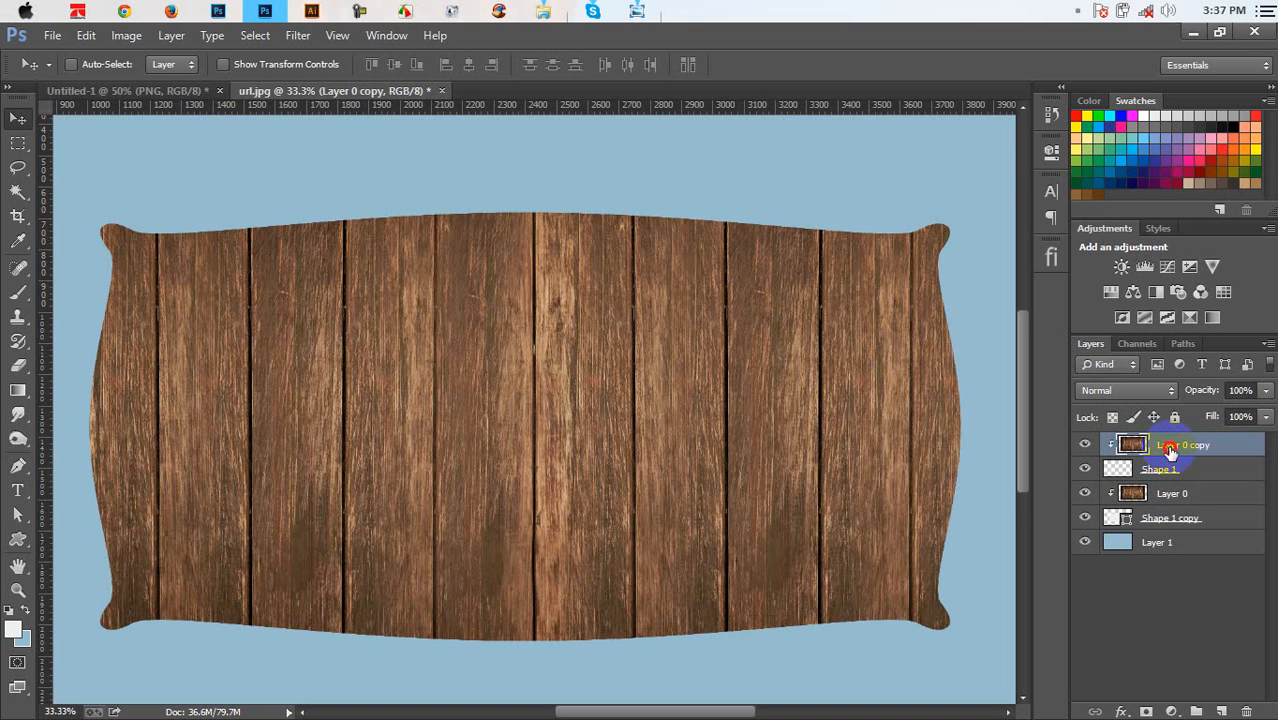
left_click_drag(911, 318, 856, 357)
Add a drop shadow to the Shape 1 frame layer and set its angle to 90°
left_click(1237, 473)
double_click(1237, 473)
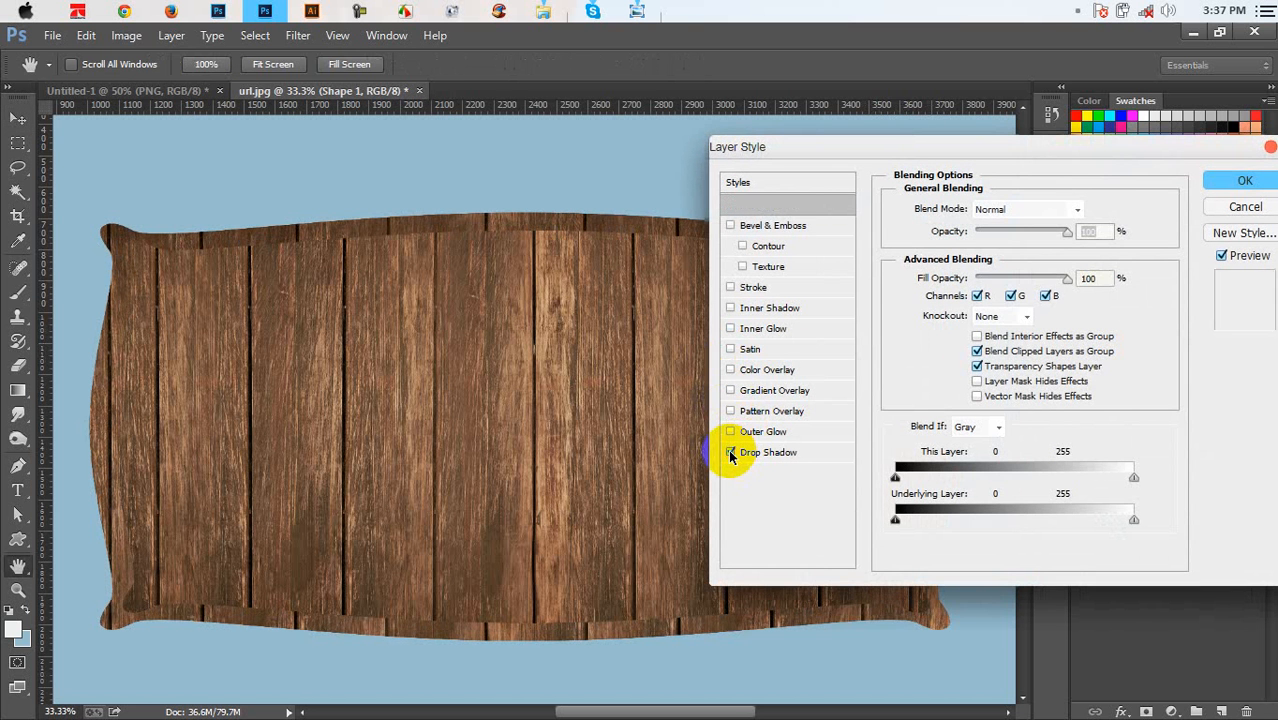
left_click(731, 454)
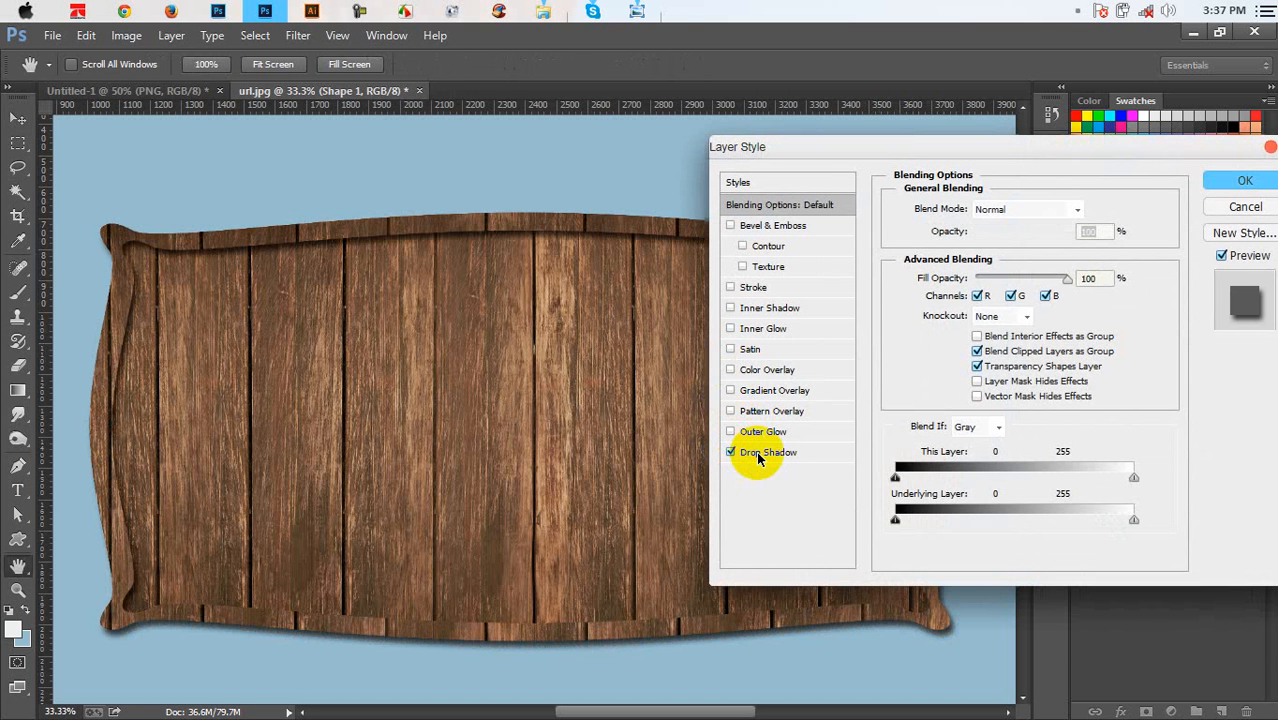
left_click(752, 455)
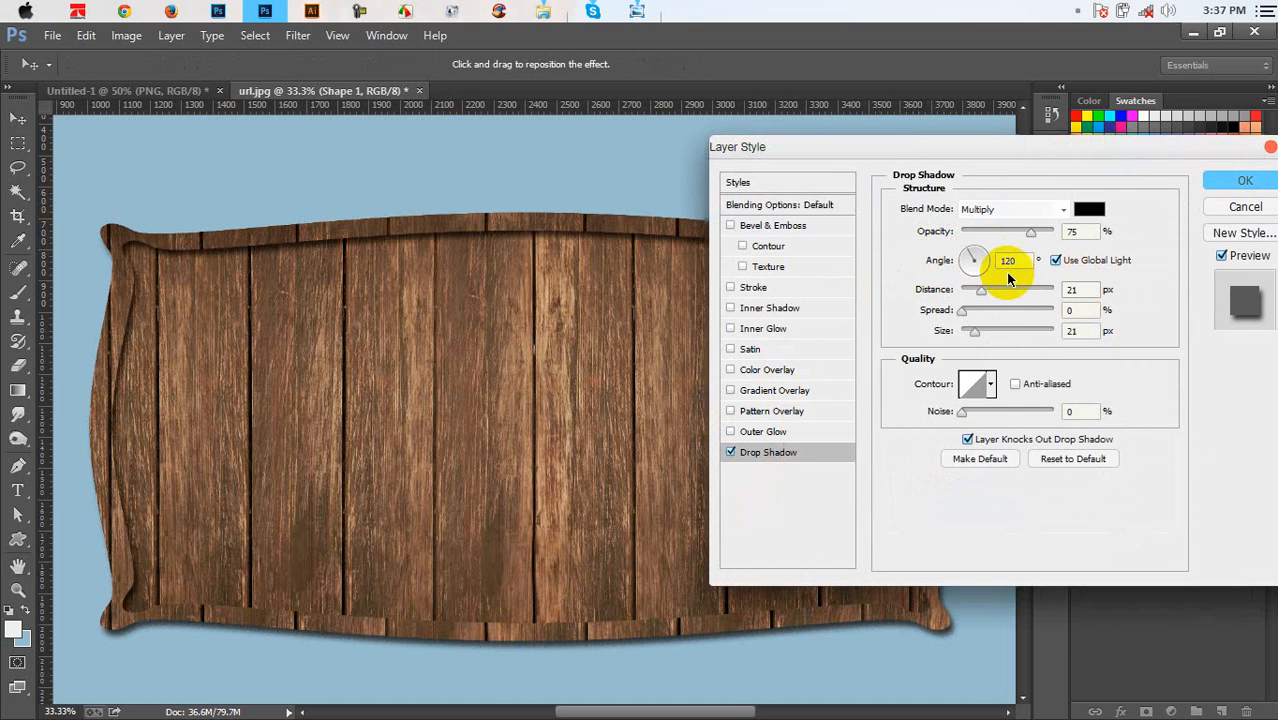
left_click_drag(1020, 260, 962, 263)
type("90")
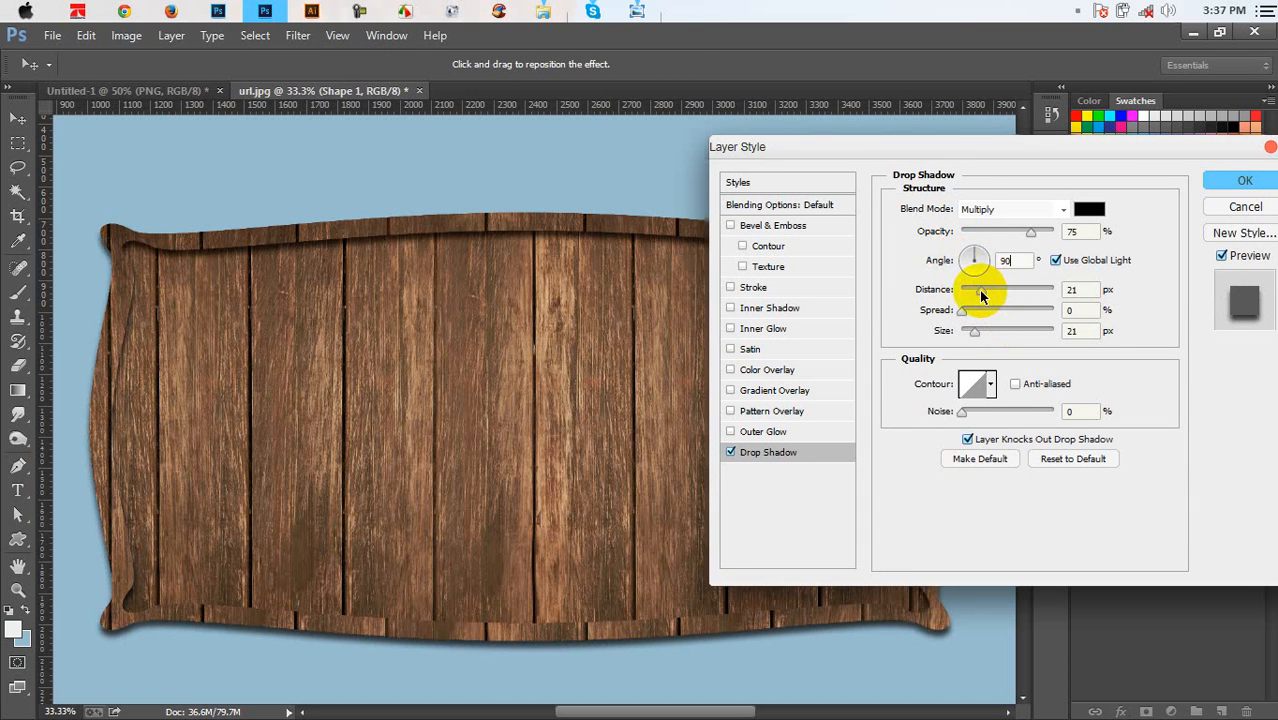
Set the drop shadow's size to 1 px and its distance to 5 px
left_click_drag(982, 295, 963, 294)
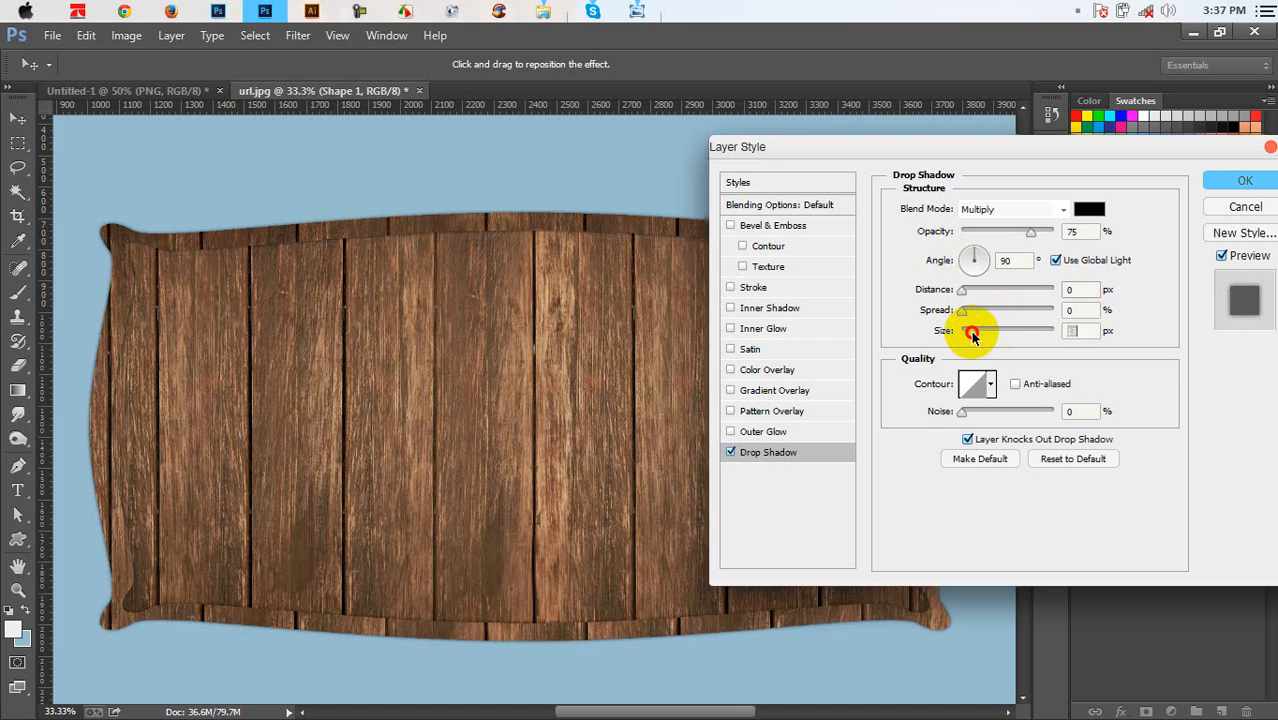
left_click_drag(972, 334, 963, 325)
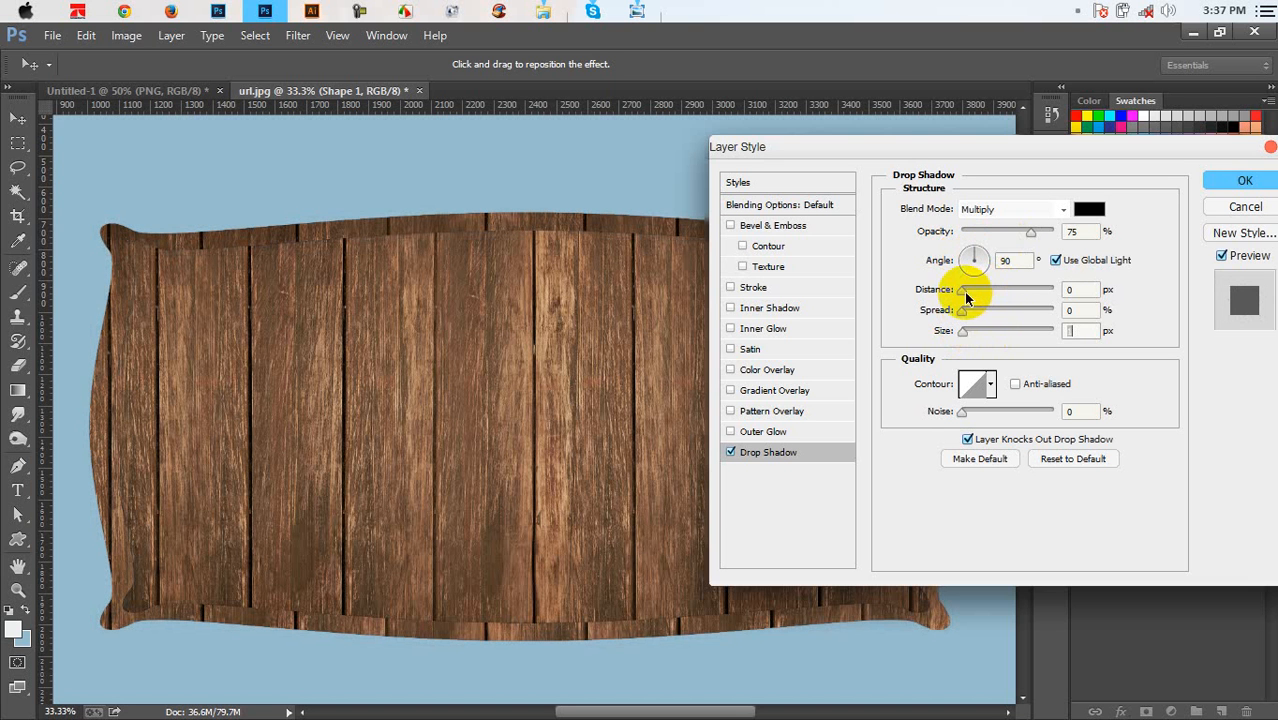
left_click(1088, 287)
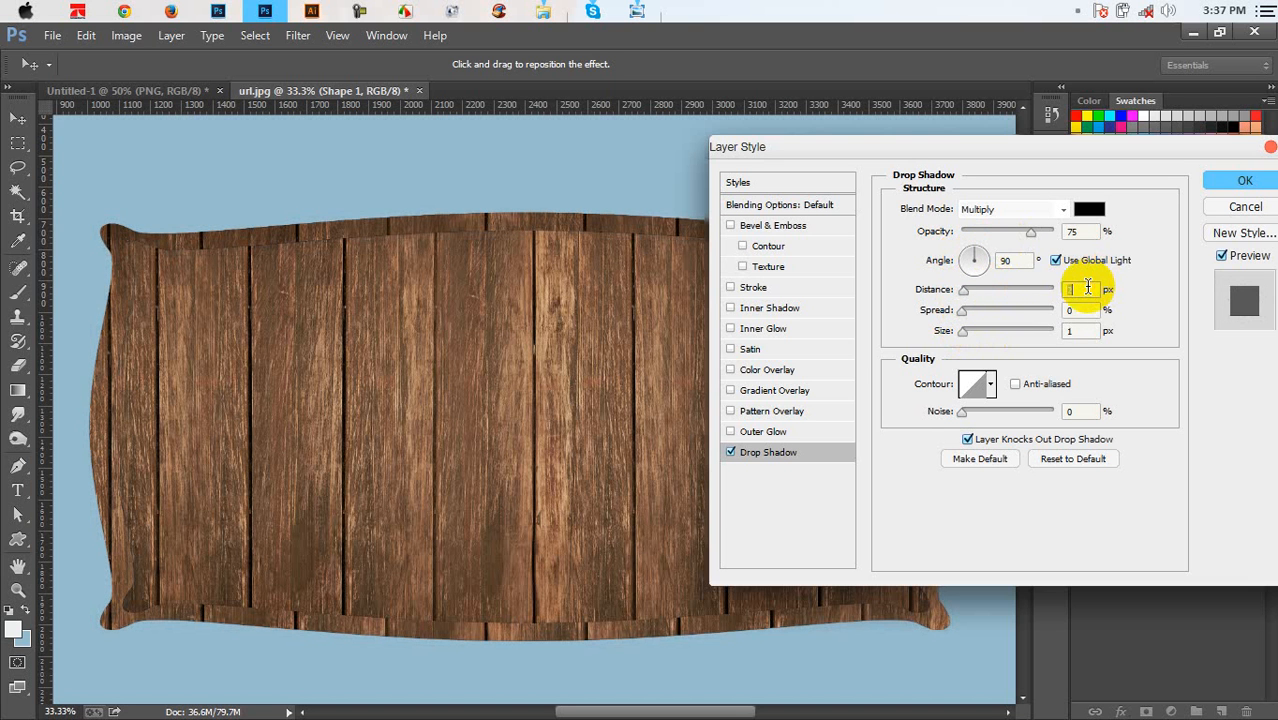
key("Up")
key("Up")
key("Up")
key("Up")
key("Up")
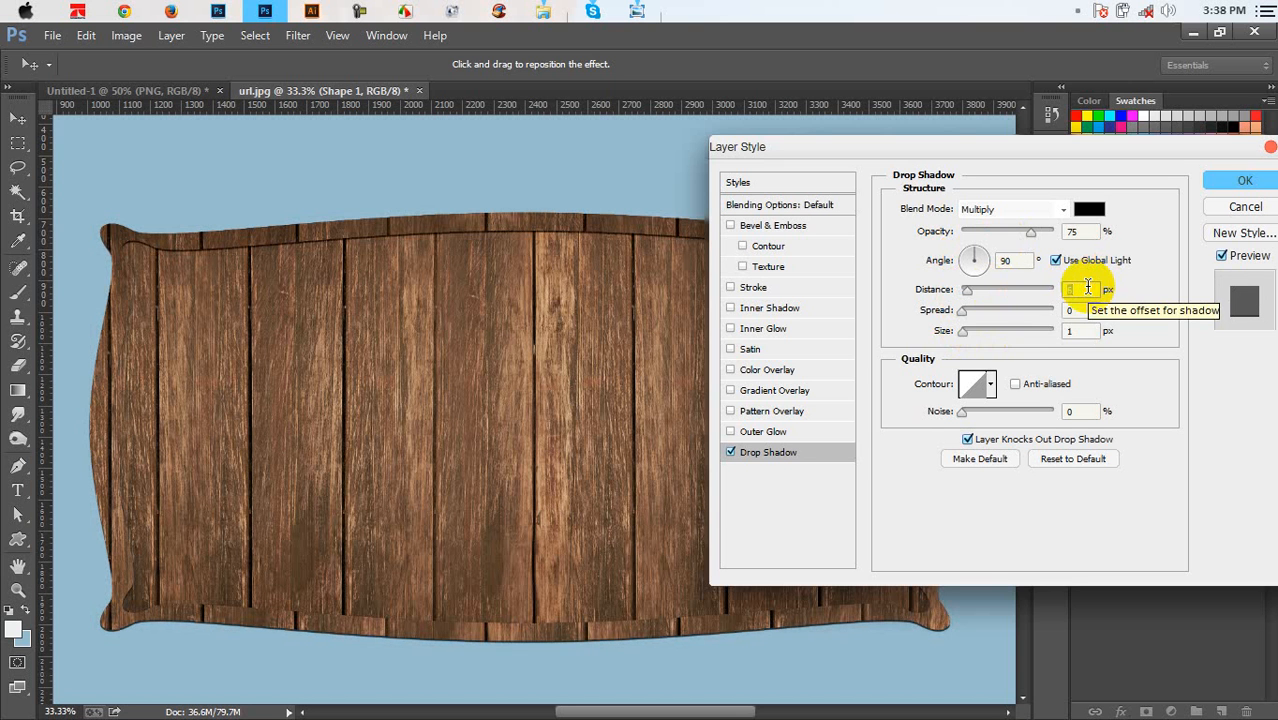
Increase the drop shadow's size to give the frame a wider, softer shadow
left_click(965, 333)
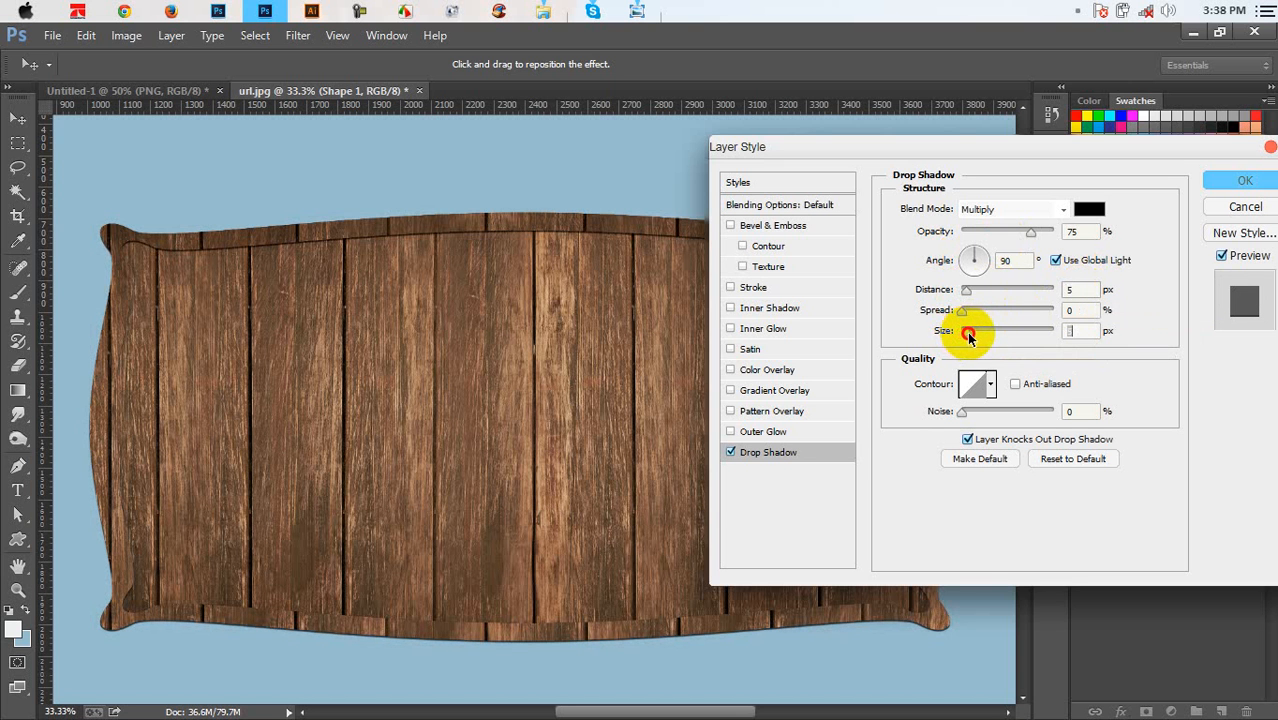
left_click_drag(973, 337, 980, 336)
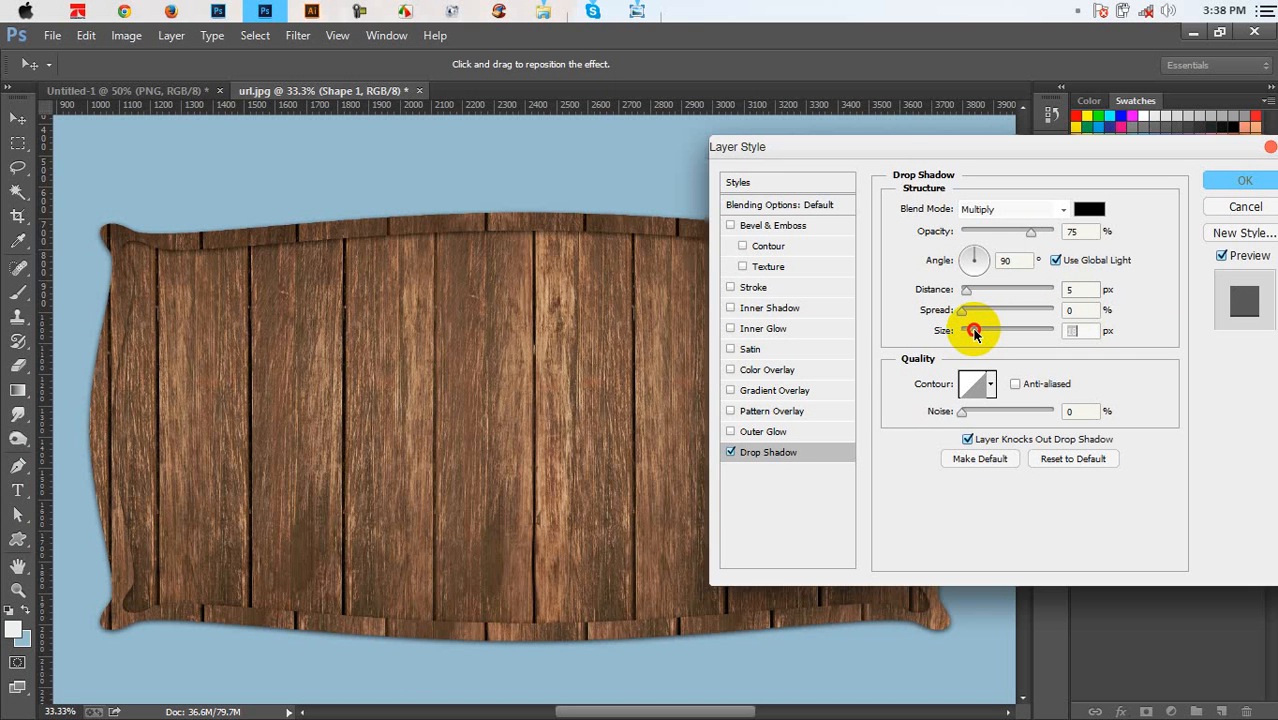
left_click_drag(976, 330, 977, 330)
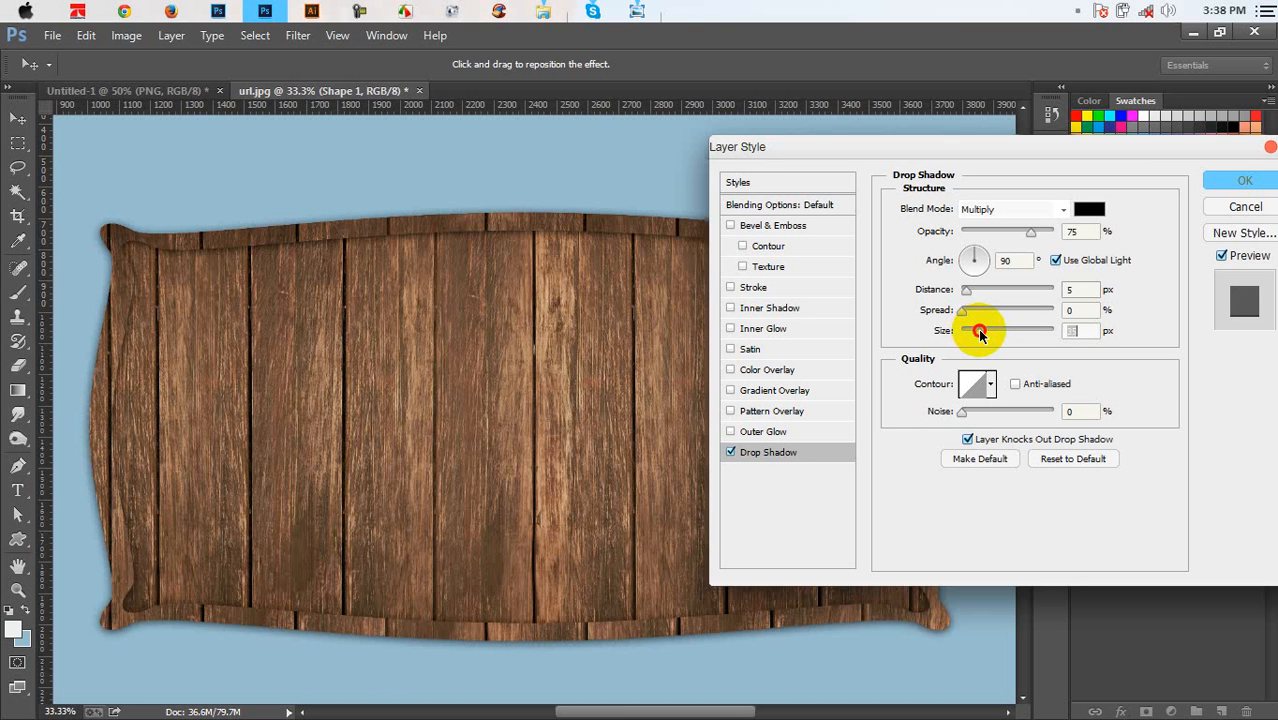
left_click_drag(980, 334, 979, 333)
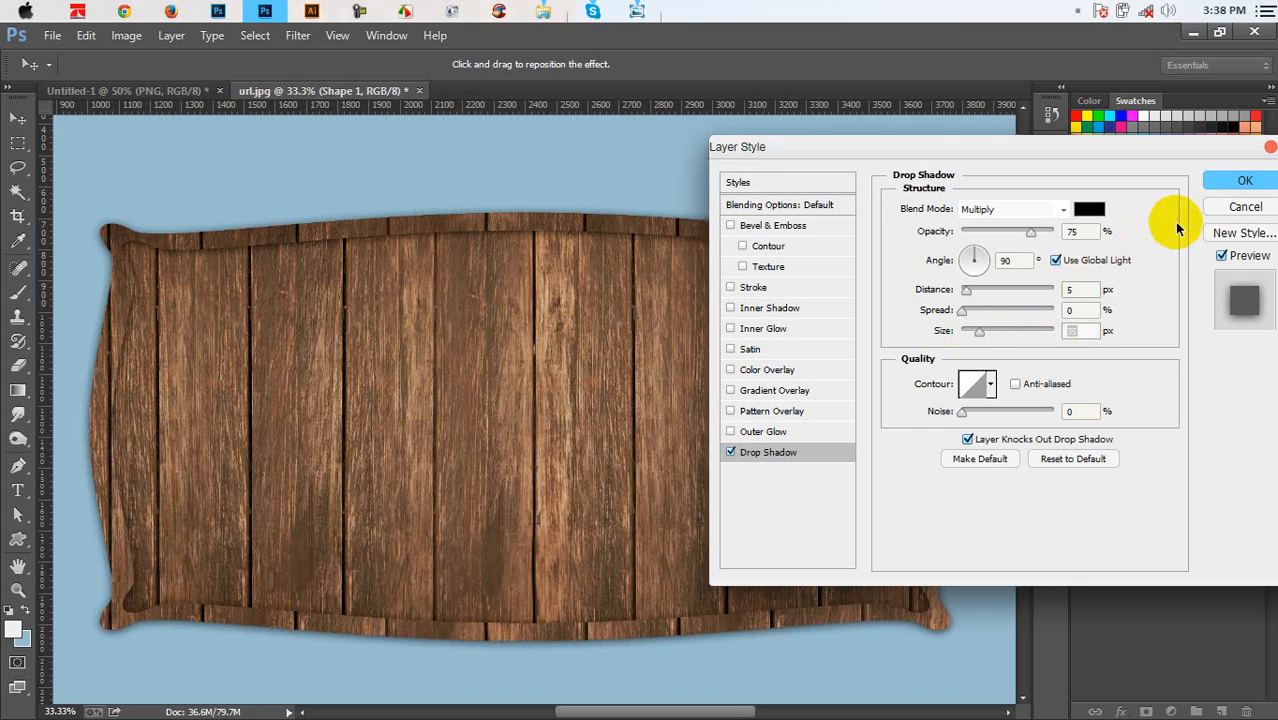
Add a Bevel & Emboss effect to the Shape 1 frame with 337% depth and a very small size for a thin edge
left_click_drag(884, 160, 1117, 105)
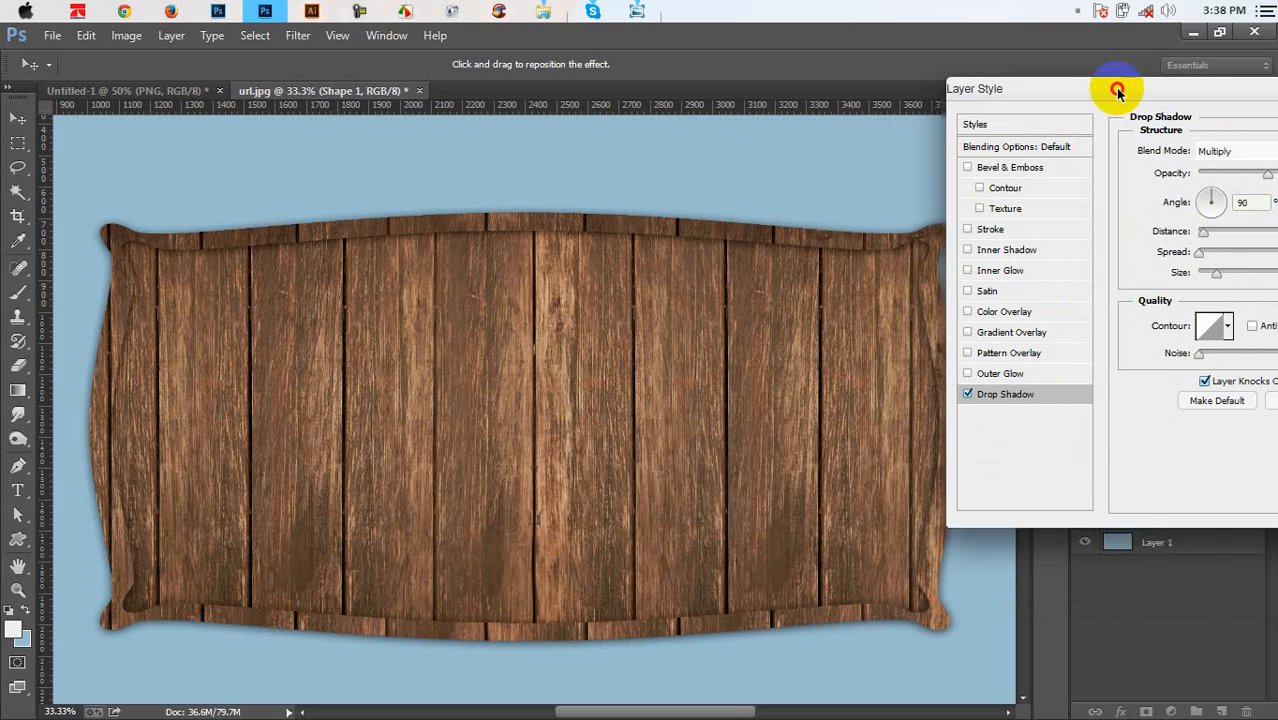
left_click(963, 171)
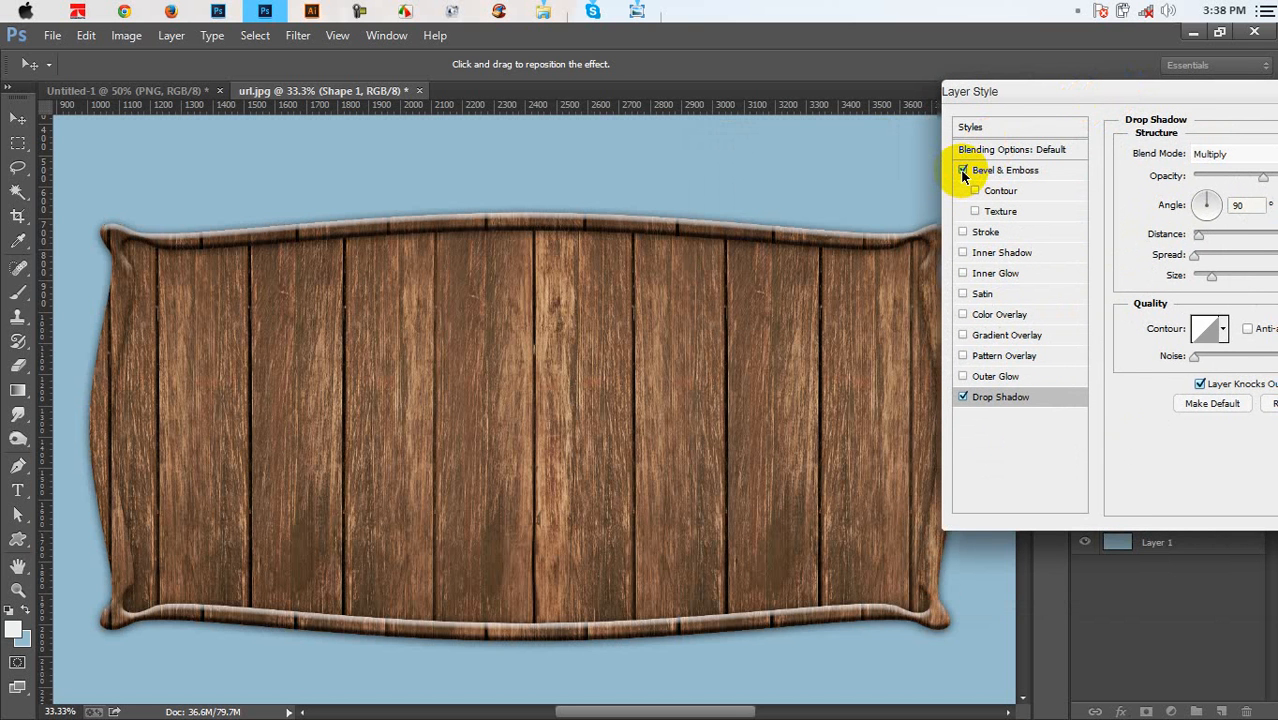
left_click(986, 170)
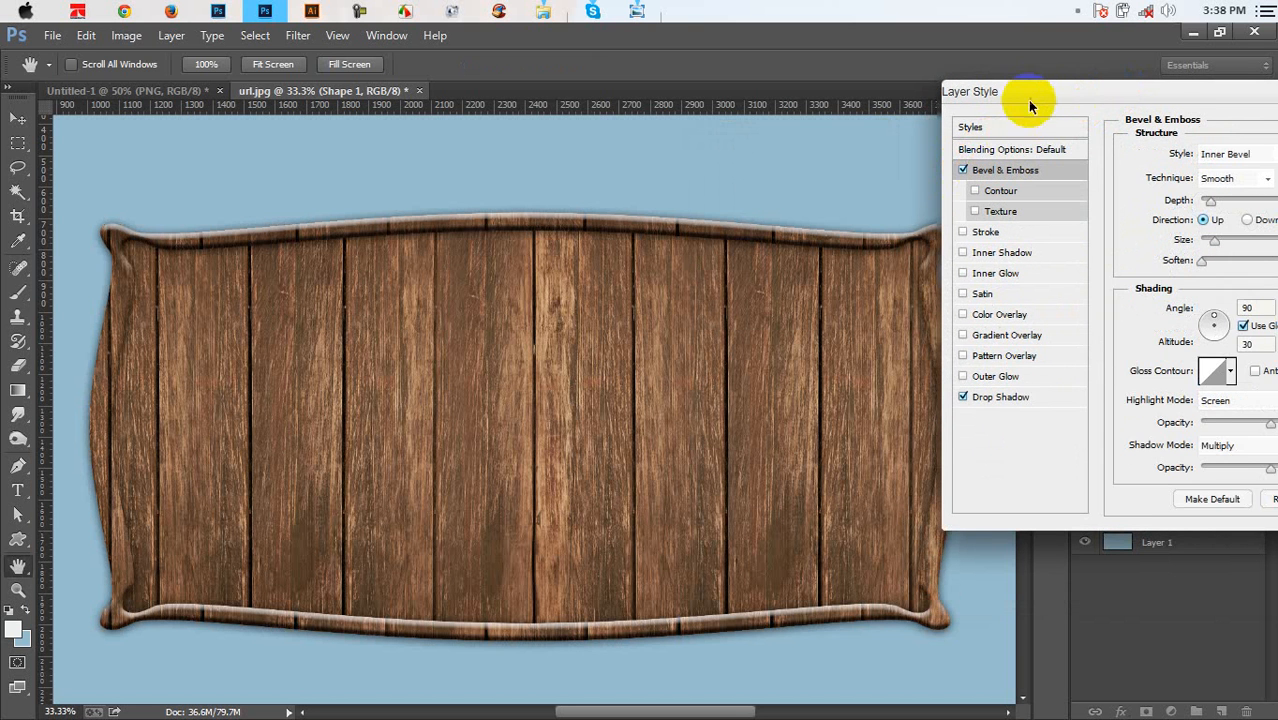
left_click_drag(981, 101, 884, 101)
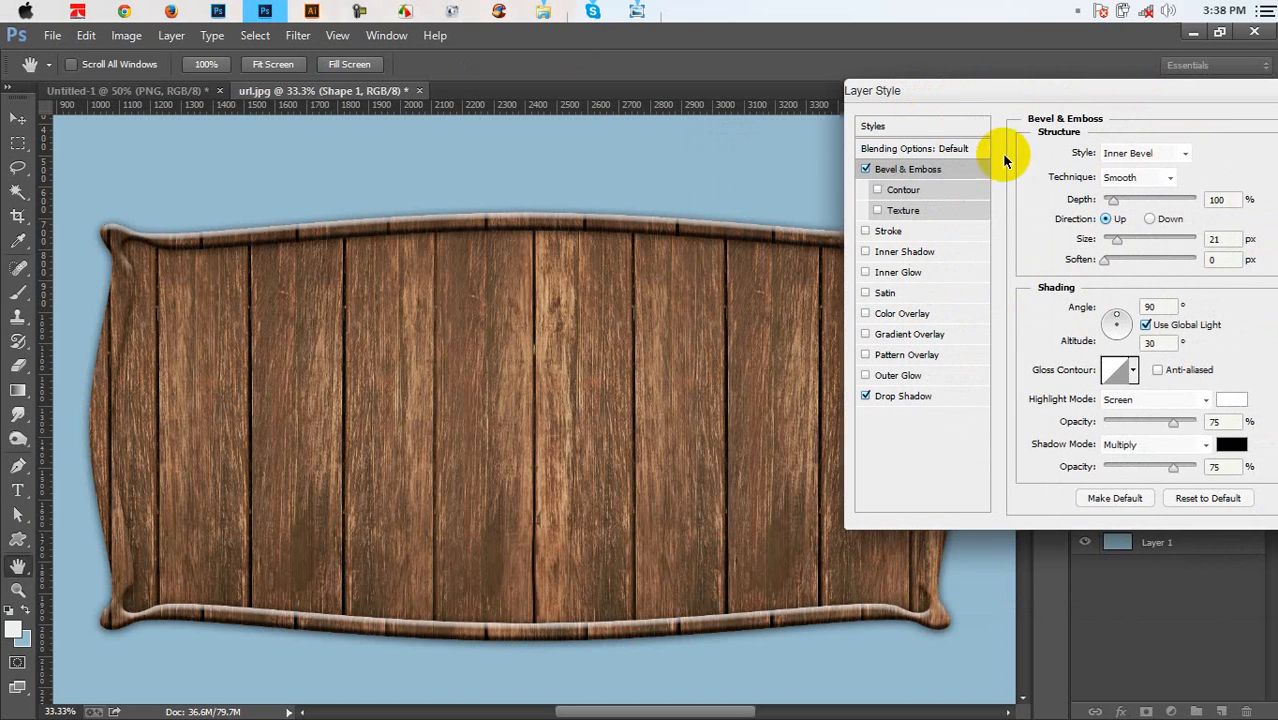
left_click(1110, 201)
left_click_drag(1108, 202, 1104, 243)
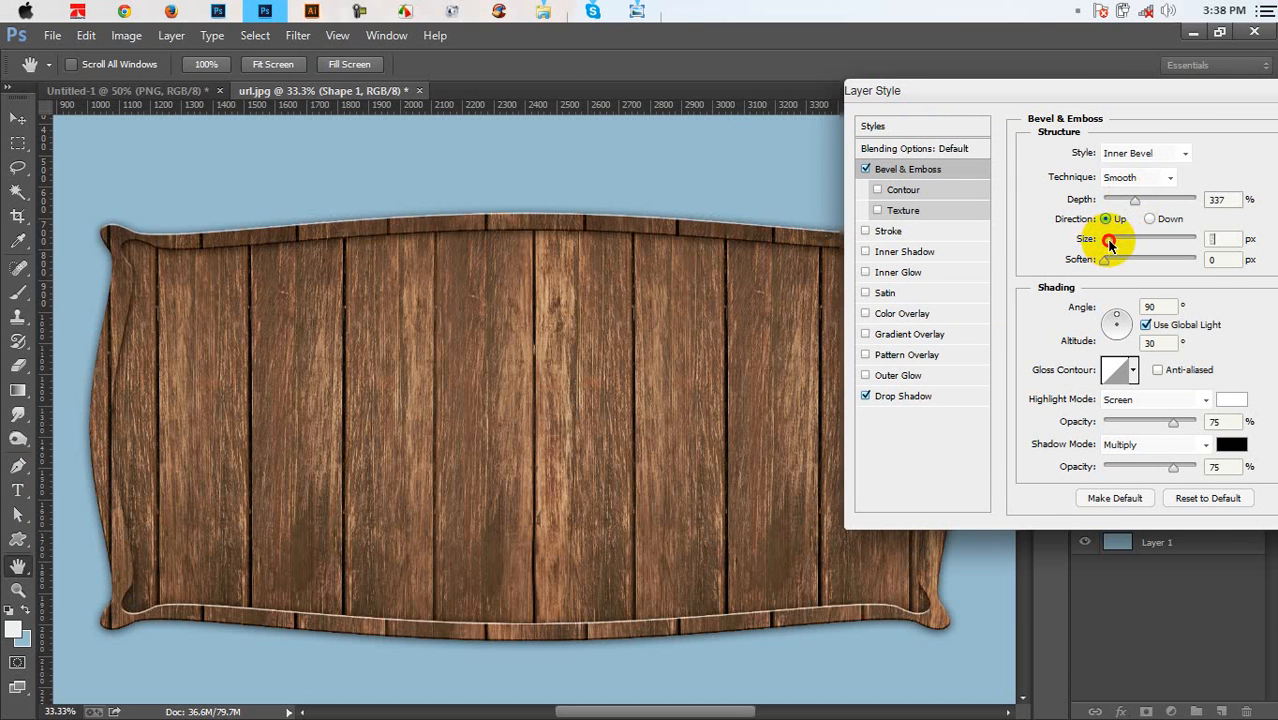
left_click_drag(1107, 243, 1106, 243)
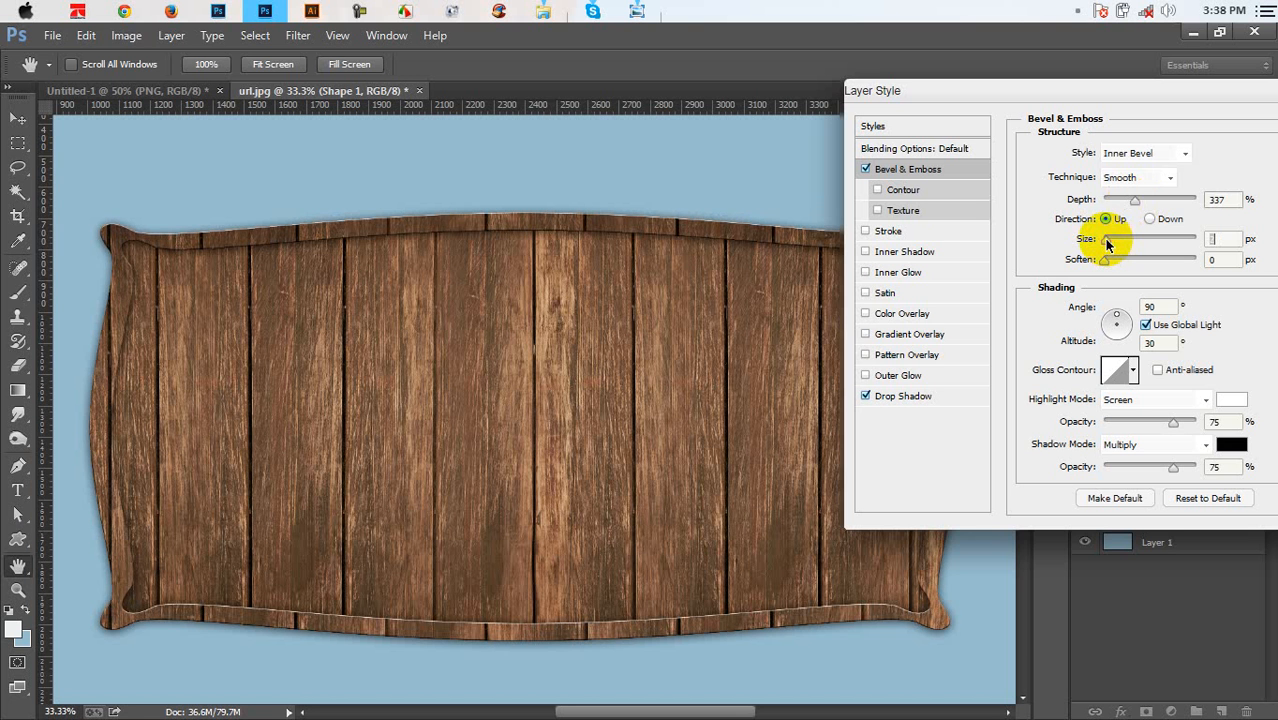
Set the frame's drop shadow to 3 px distance, 113° angle and 6 px size, and apply the layer style
left_click(912, 396)
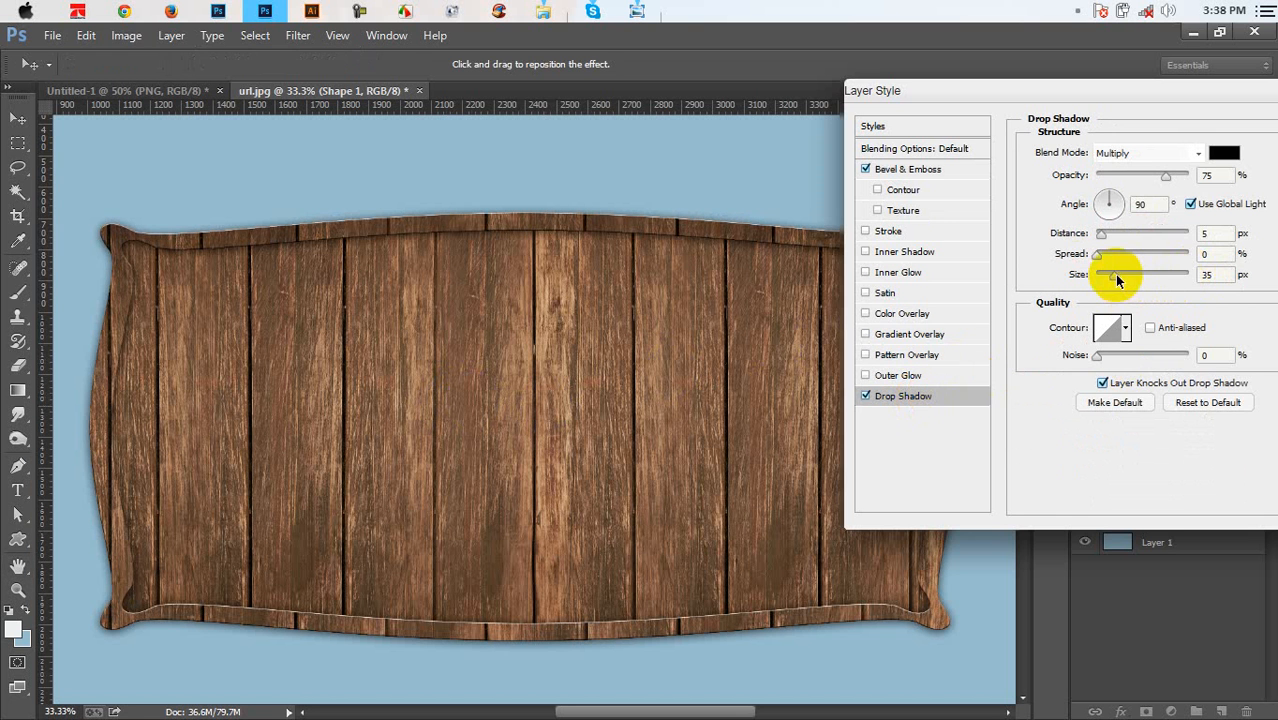
double_click(1214, 233)
type("1")
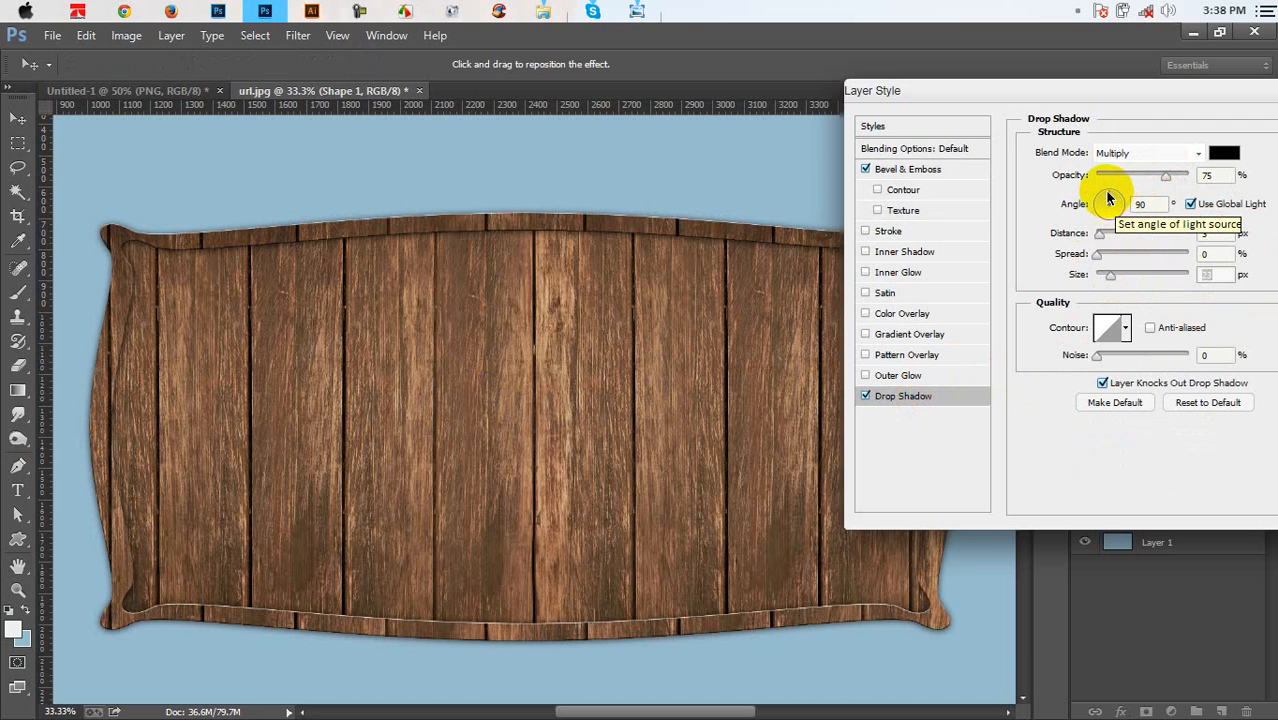
left_click_drag(1112, 200, 1107, 197)
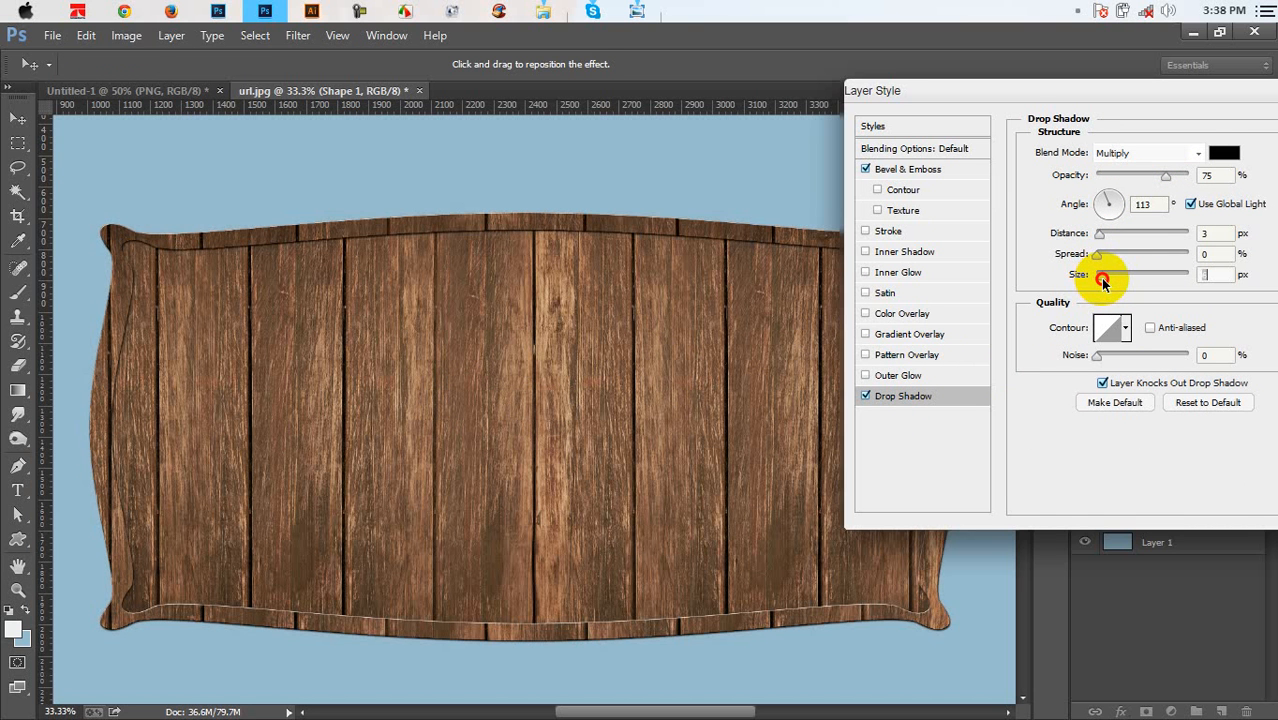
left_click_drag(1211, 91, 1041, 96)
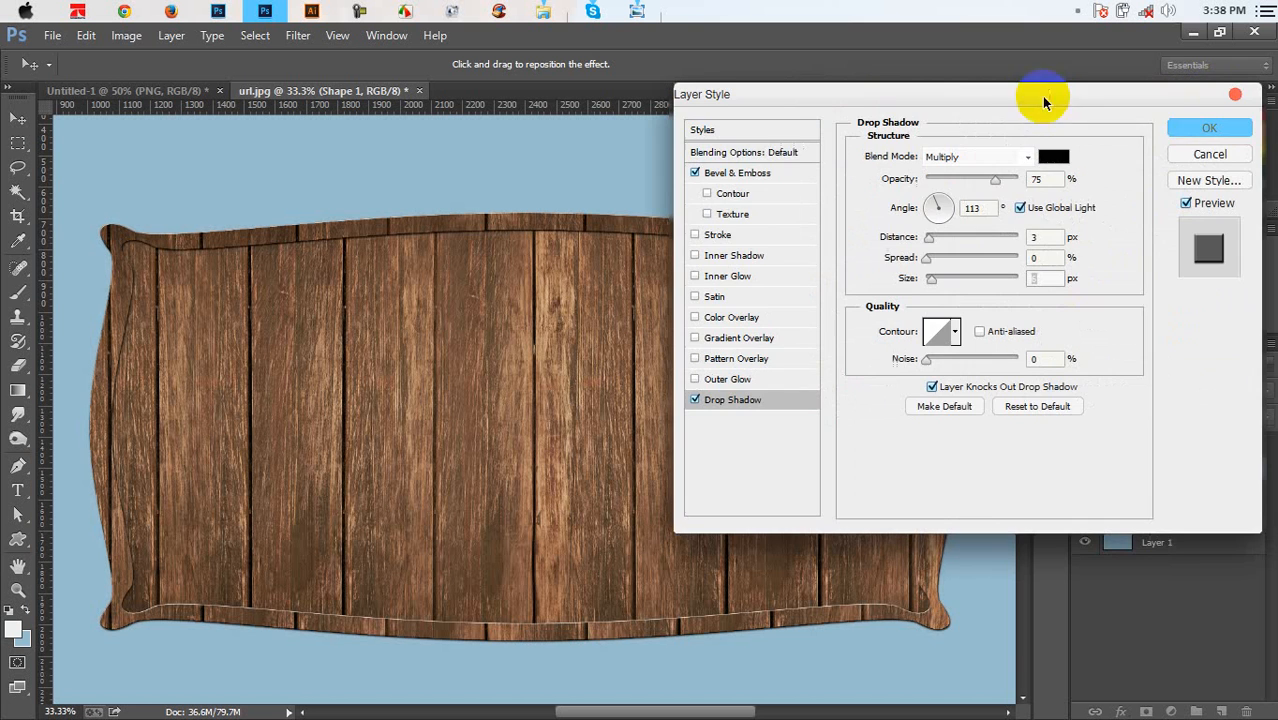
left_click_drag(948, 96, 1058, 58)
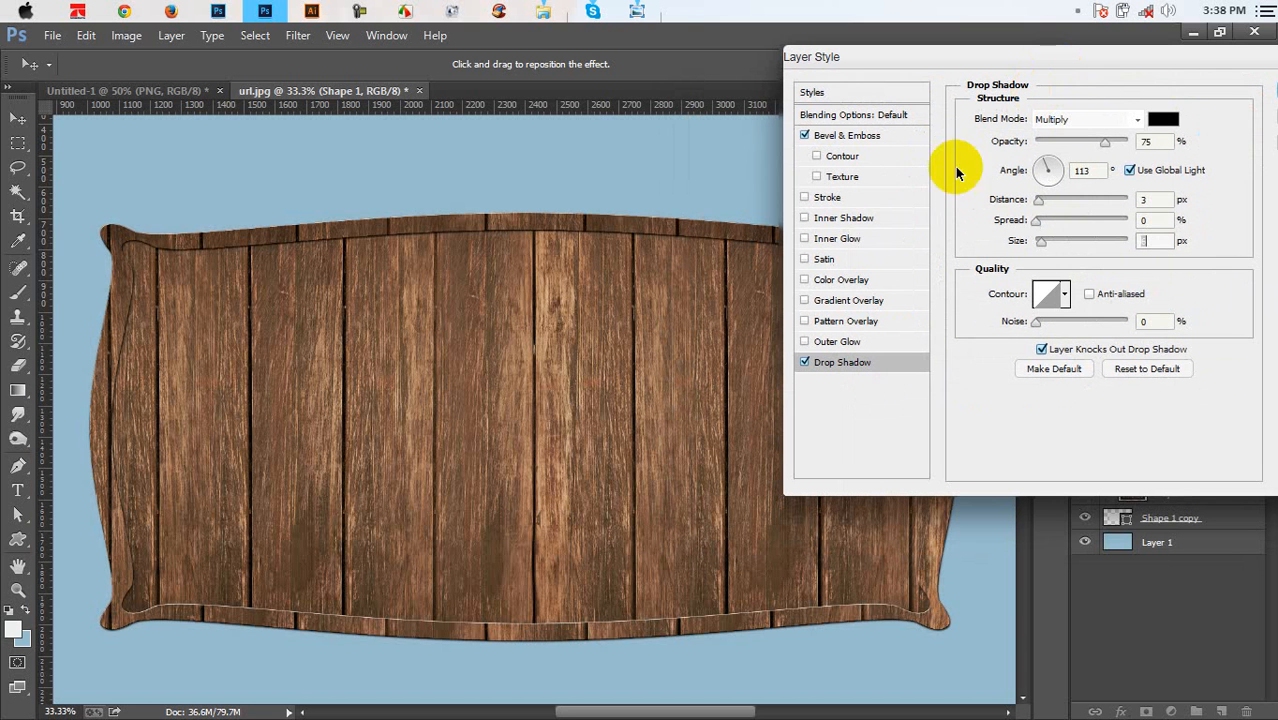
left_click_drag(1176, 66, 1000, 70)
left_click(1144, 100)
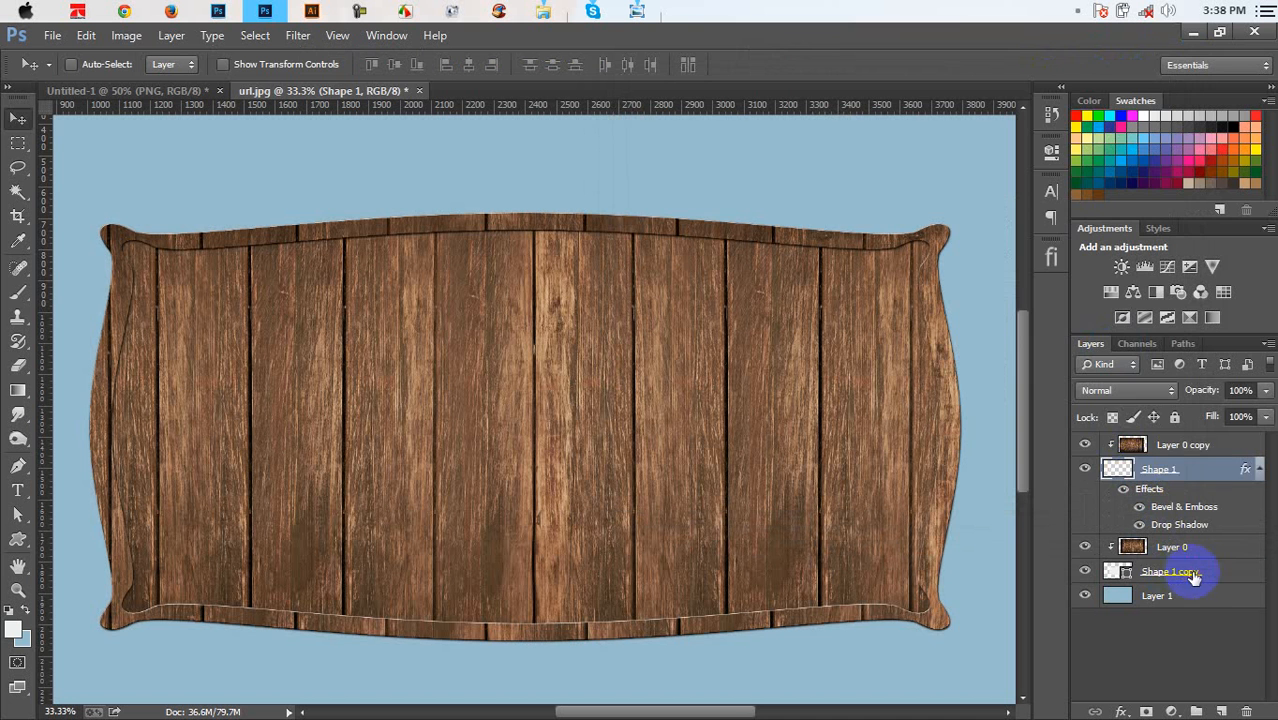
left_click(1224, 571)
double_click(1224, 571)
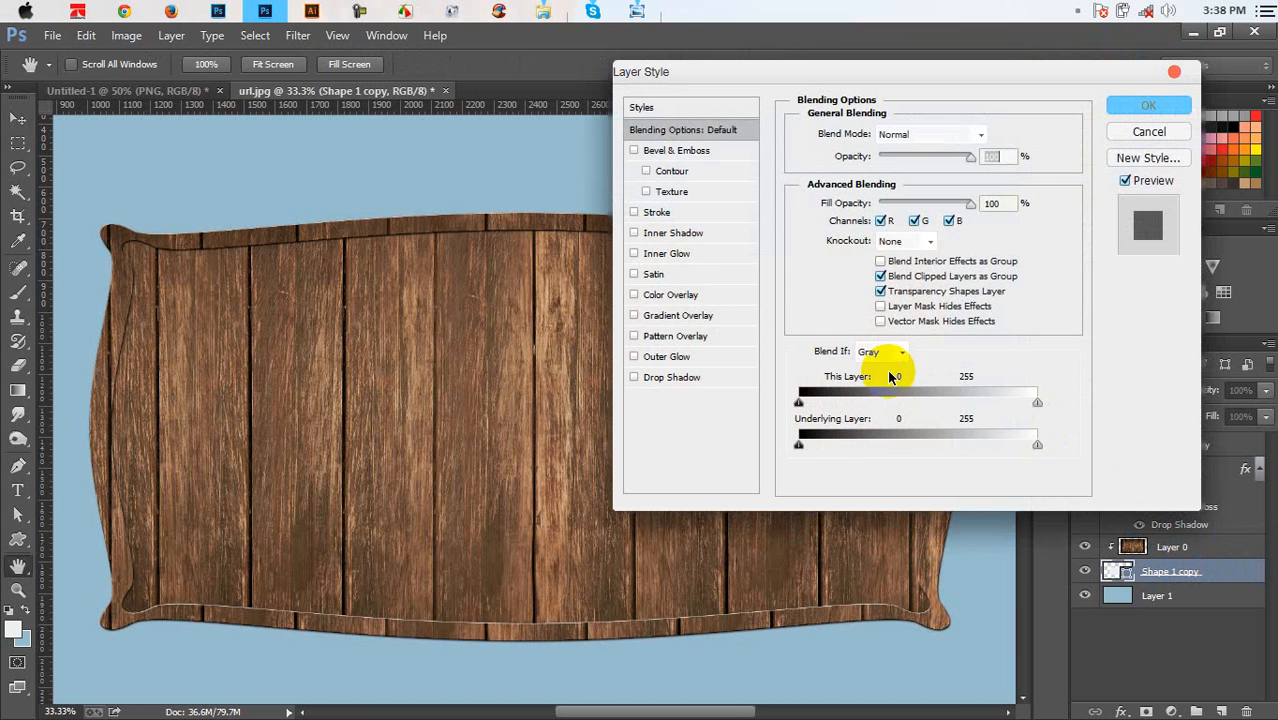
left_click(697, 235)
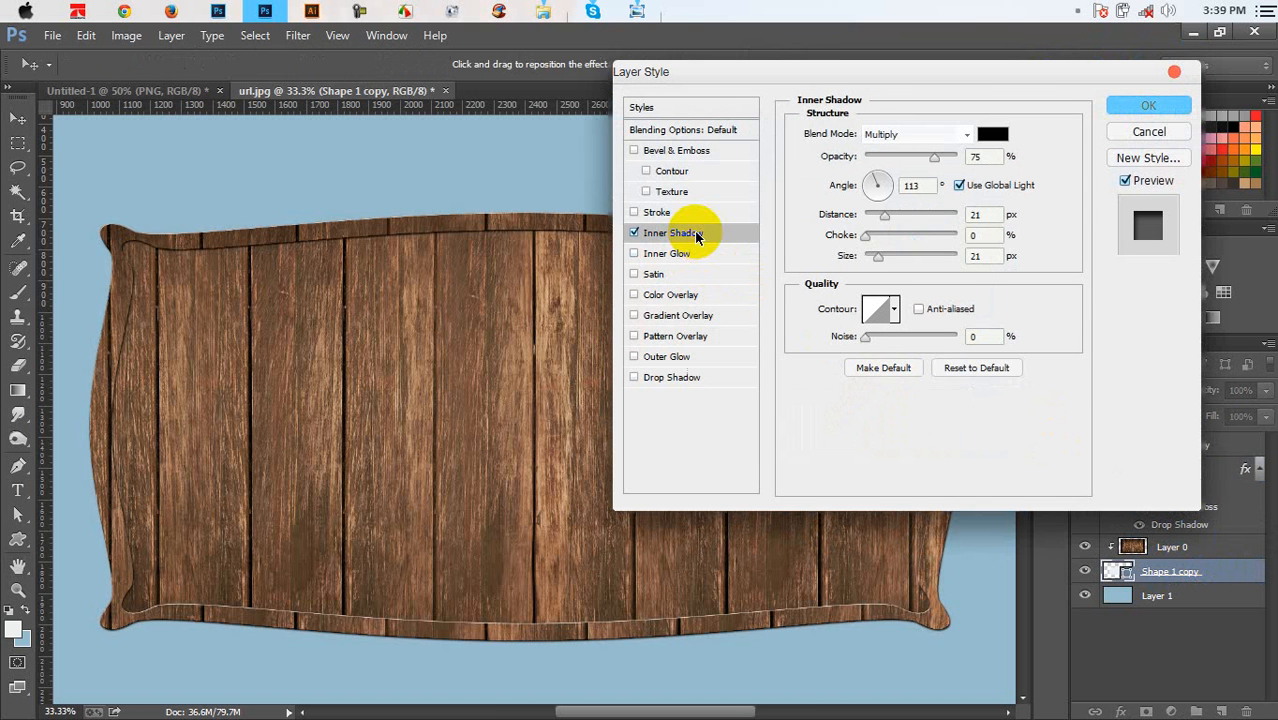
mouse_move(875, 263)
left_mouse_down()
mouse_move(884, 252)
mouse_move(988, 257)
mouse_move(862, 262)
mouse_move(887, 260)
left_mouse_up()
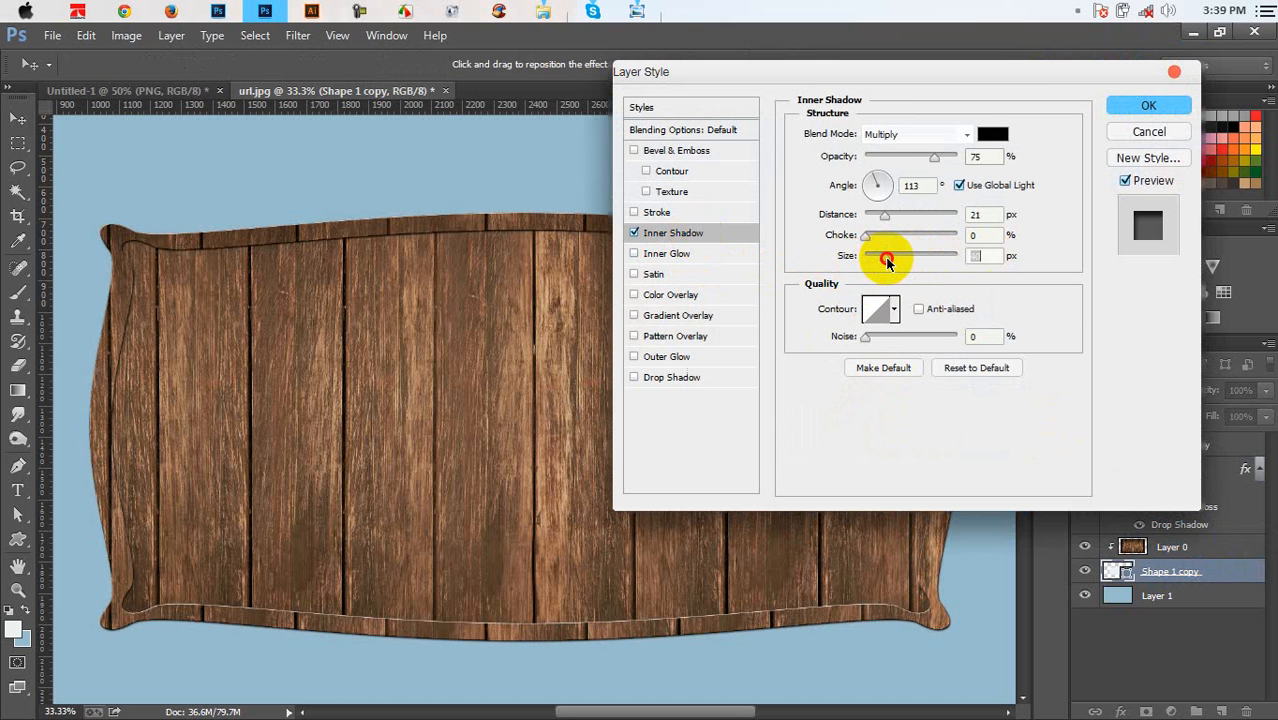
left_click(1138, 139)
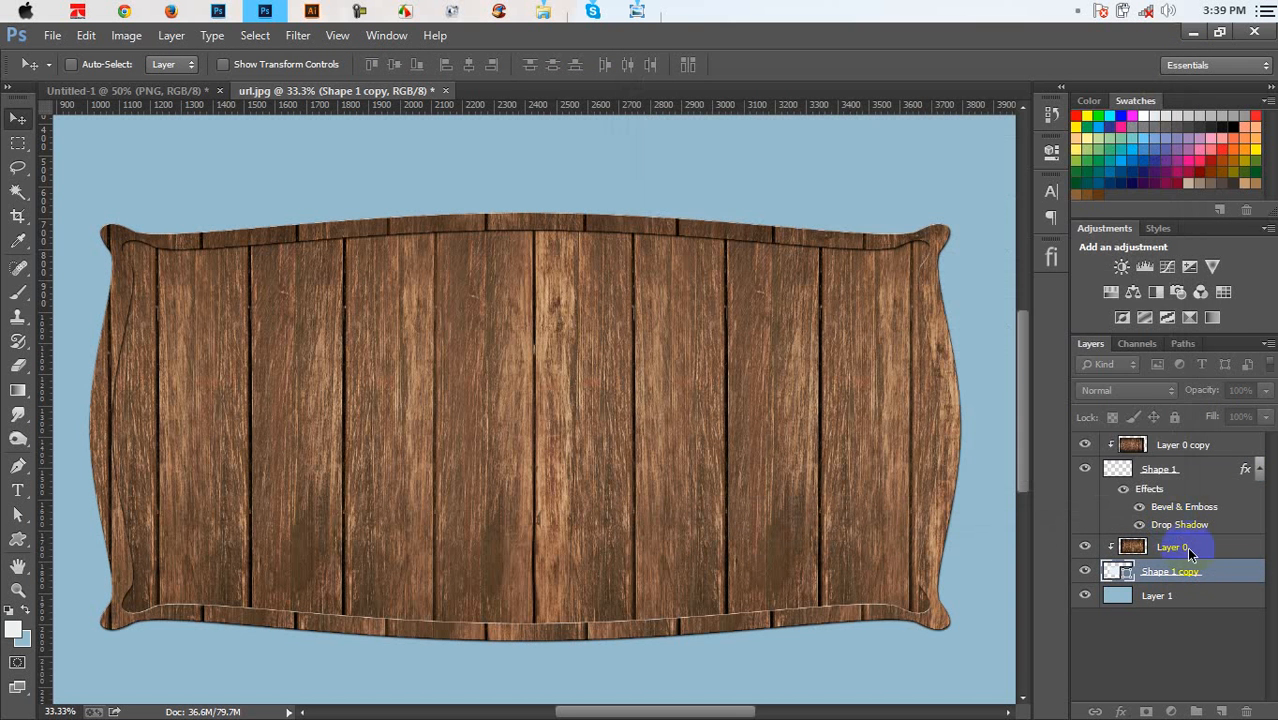
double_click(1215, 552)
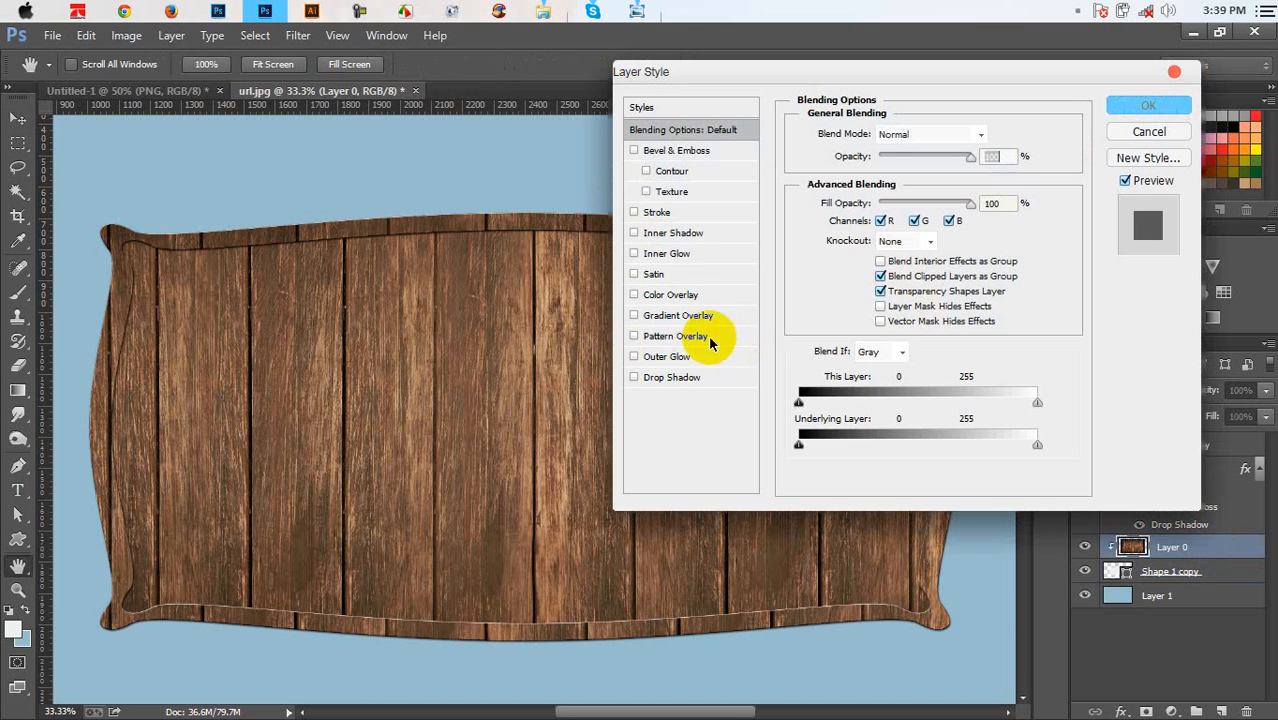
left_click(683, 256)
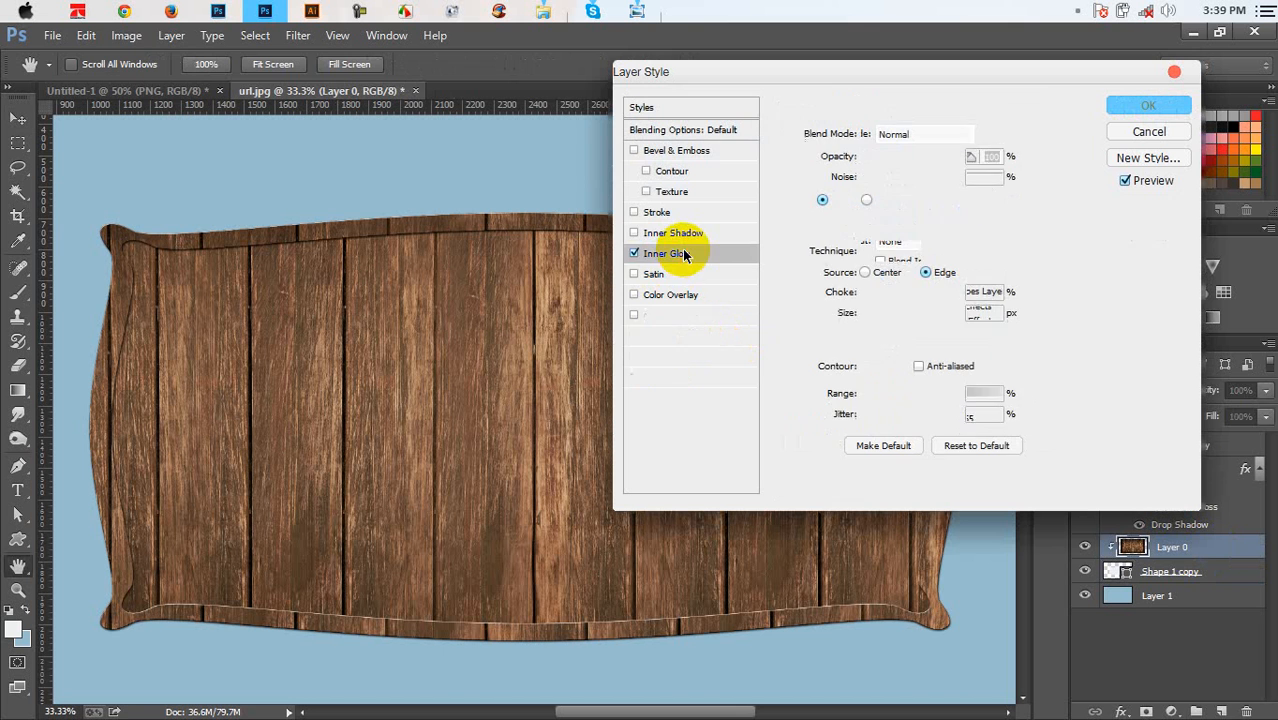
left_click(632, 256)
left_click(634, 232)
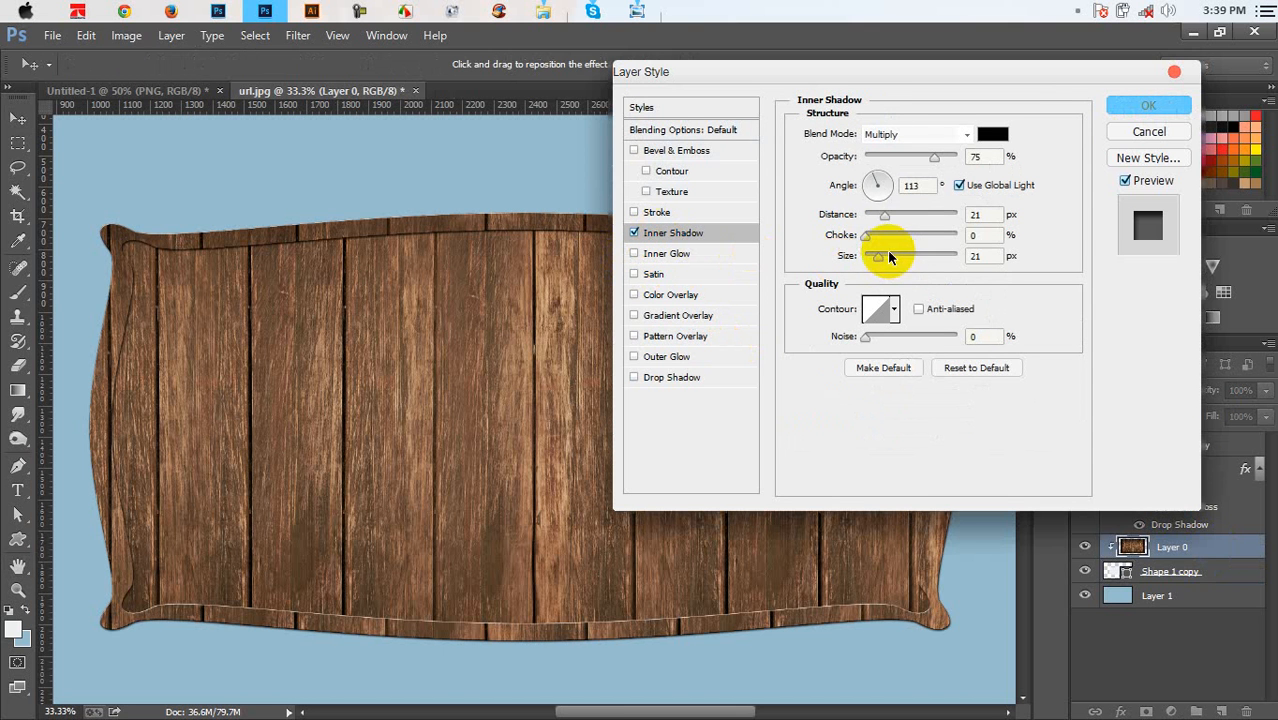
left_click_drag(907, 252, 928, 263)
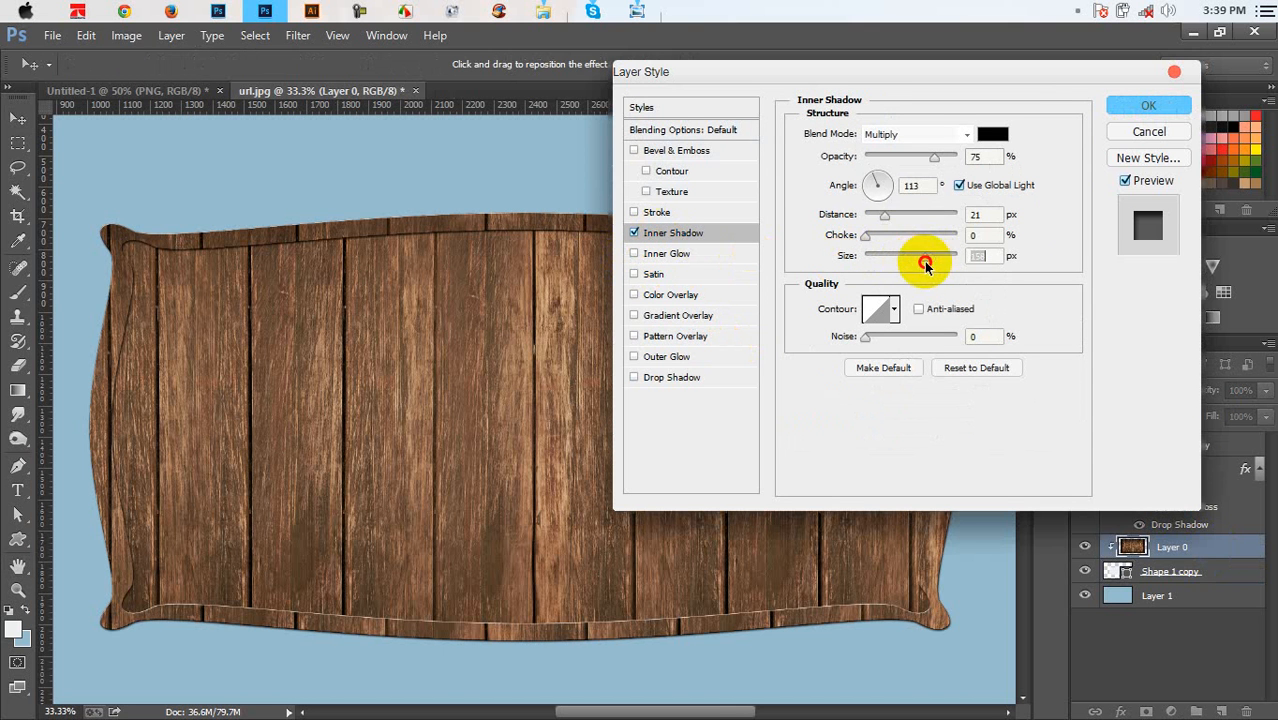
left_click(1138, 136)
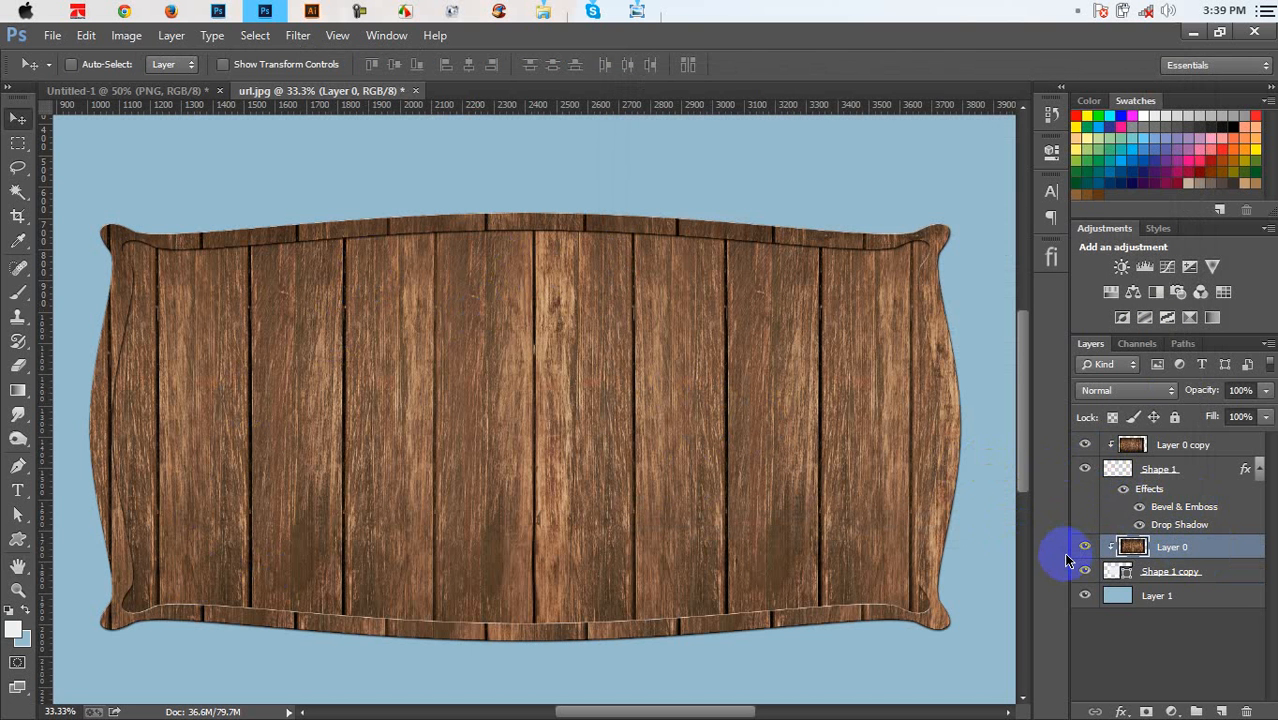
Darken Layer 0 with Curves, mapping input 125 to output 112 and lowering the white point's output to about 228
key("ctrl+m")
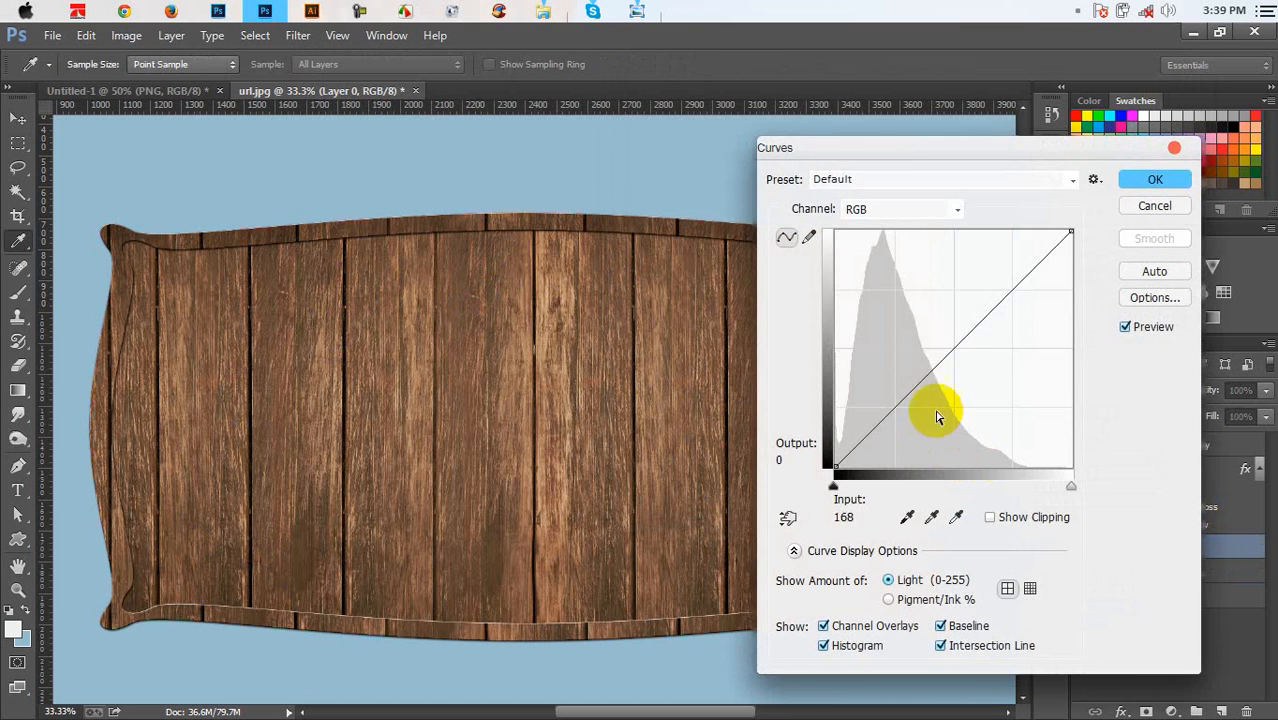
left_click(945, 366)
mouse_move(945, 366)
left_mouse_down()
mouse_move(958, 376)
mouse_move(935, 350)
mouse_move(951, 363)
left_mouse_up()
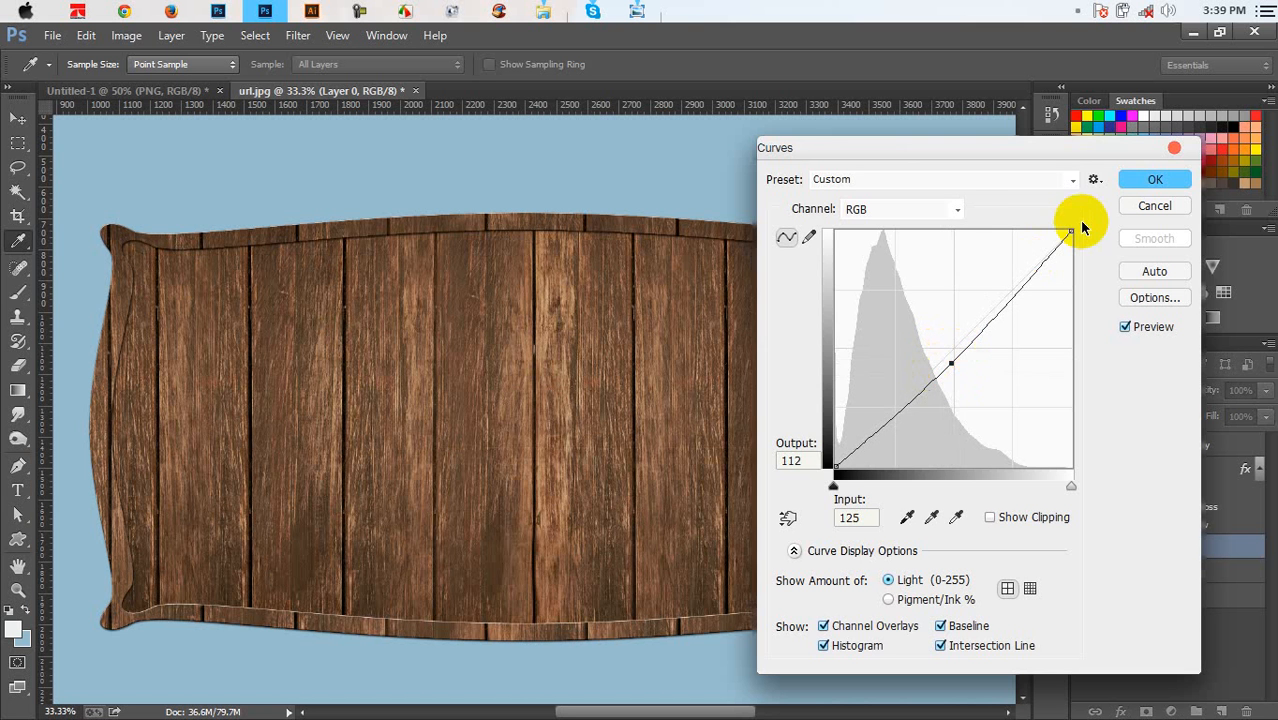
left_click_drag(1070, 230, 1083, 255)
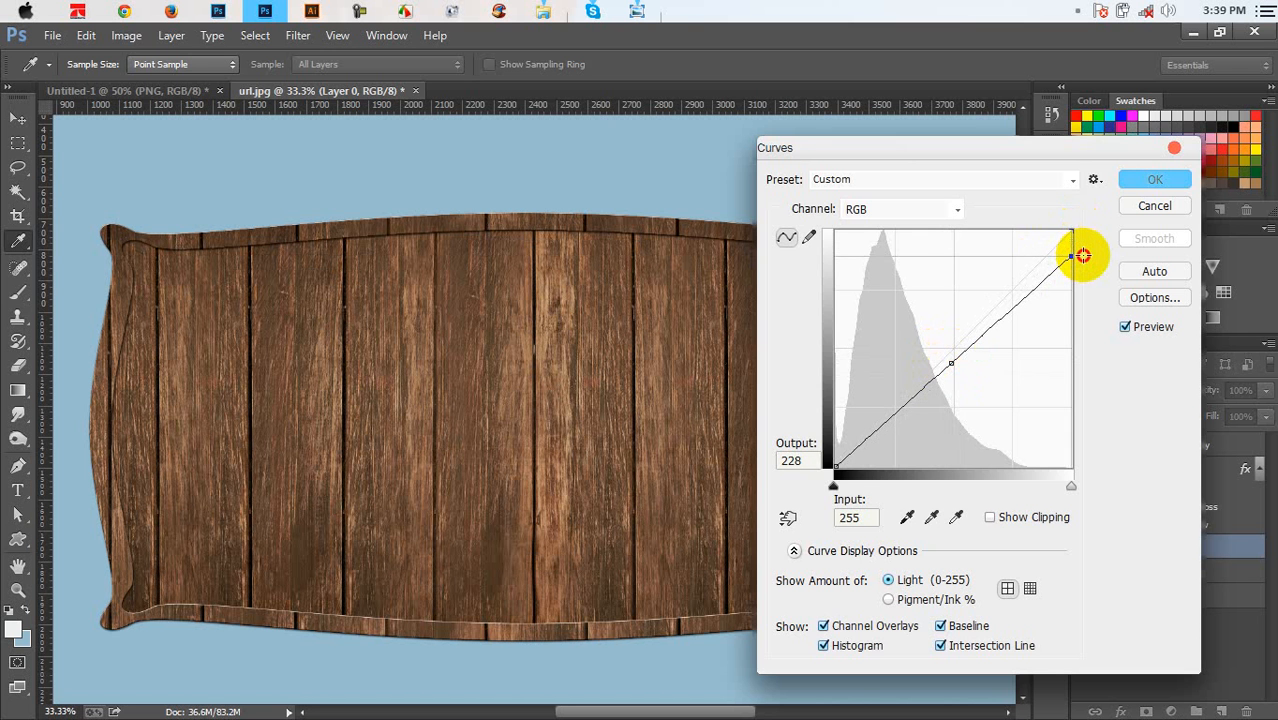
left_click(1186, 179)
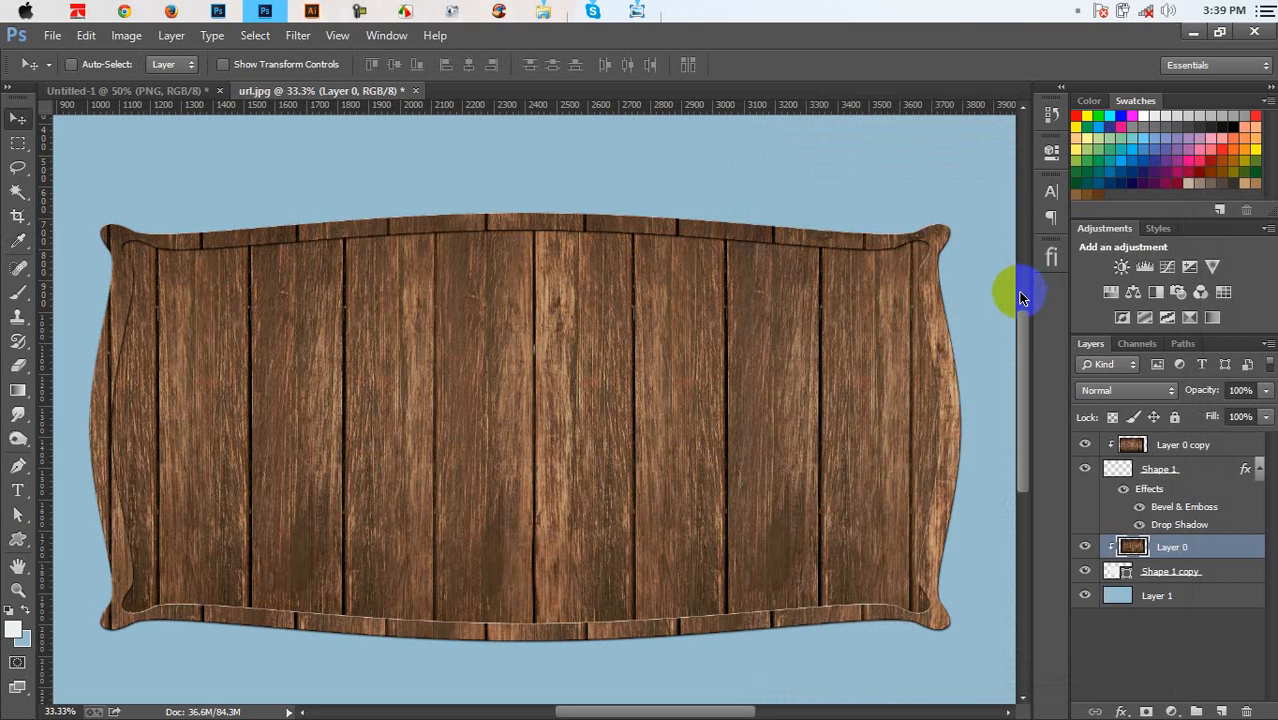
Rotate the Layer 0 copy wood texture about 11.2° clockwise so the frame's grain runs at a slant to the board
left_click(1162, 448)
key("ctrl+t")
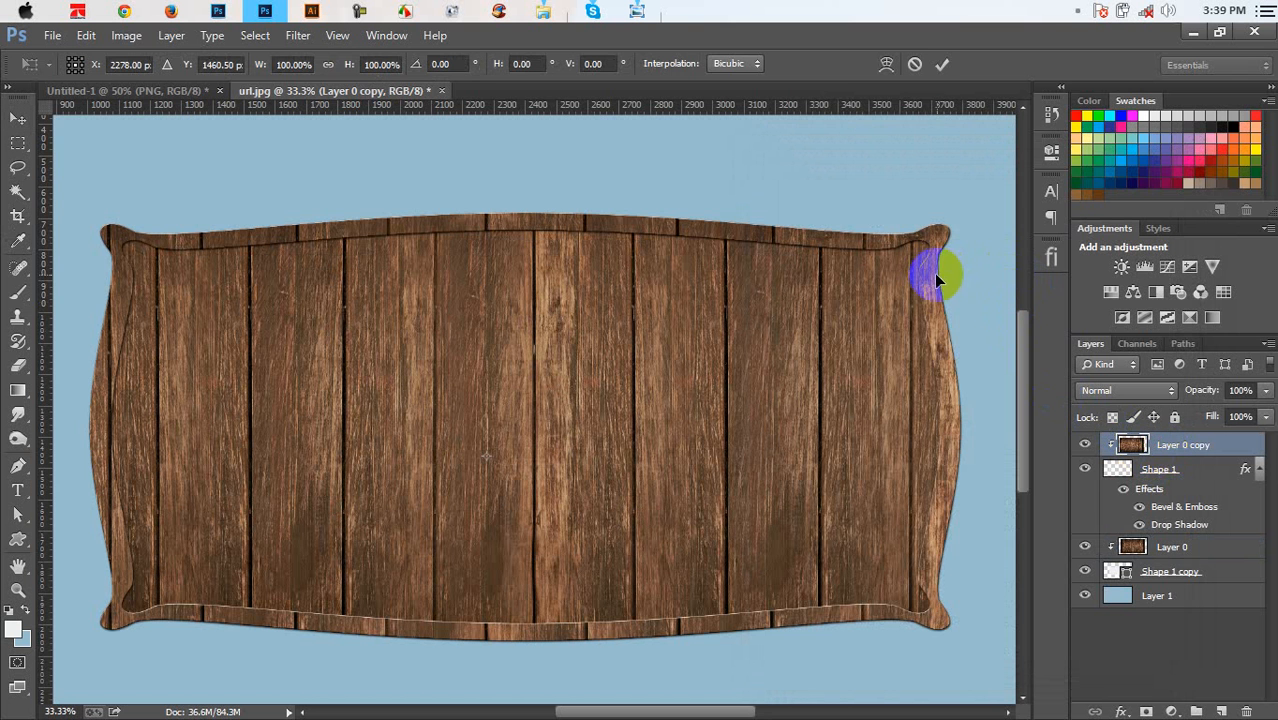
key("ctrl+minus")
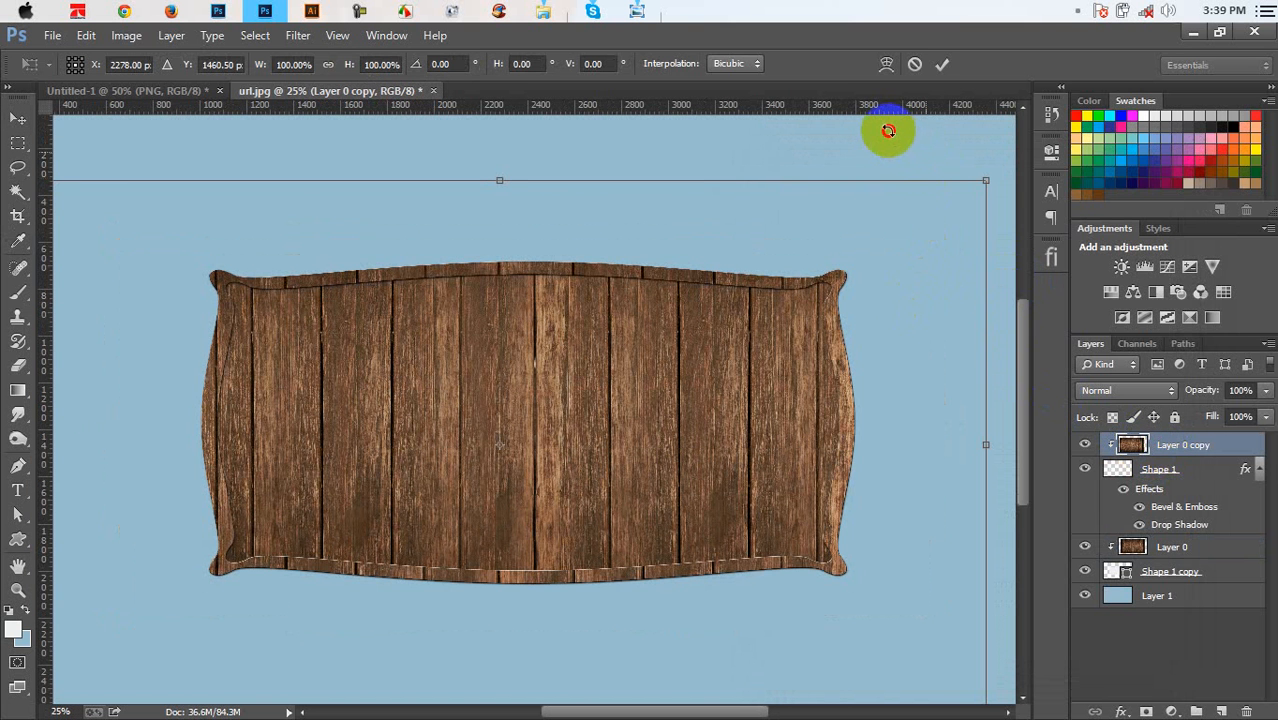
left_click_drag(888, 131, 887, 278)
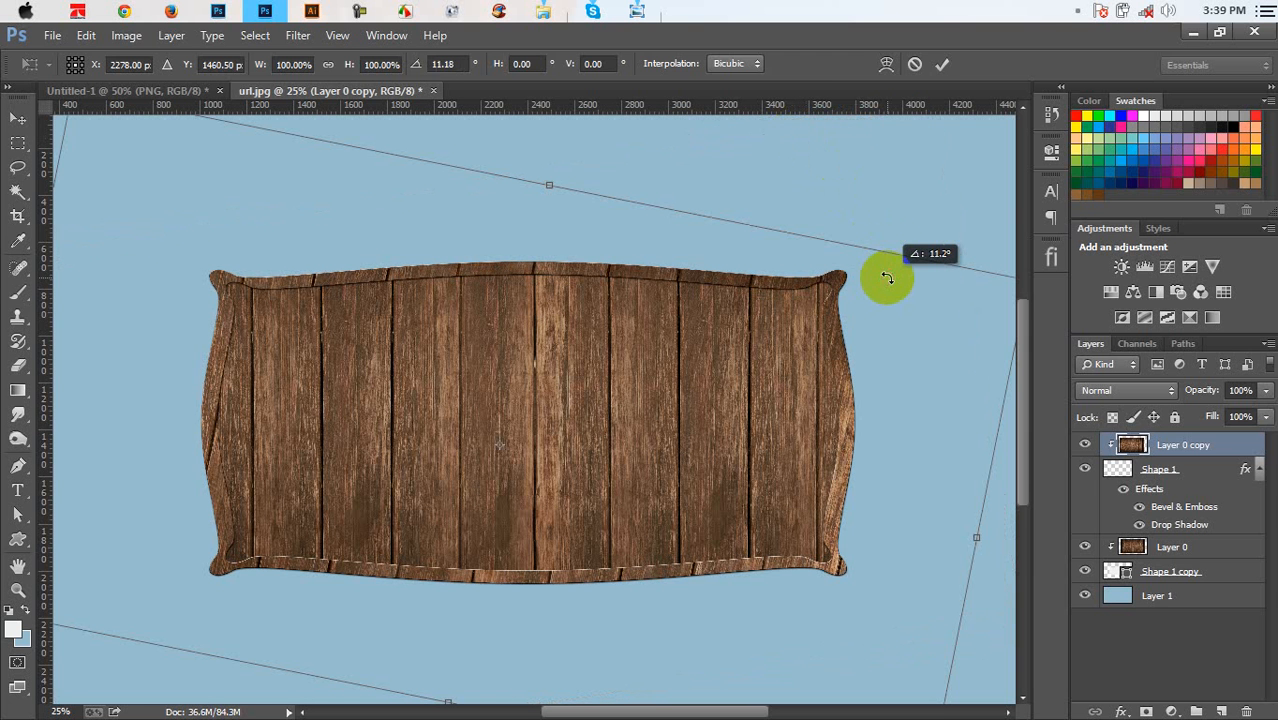
left_click_drag(887, 277, 887, 277)
left_click(942, 65)
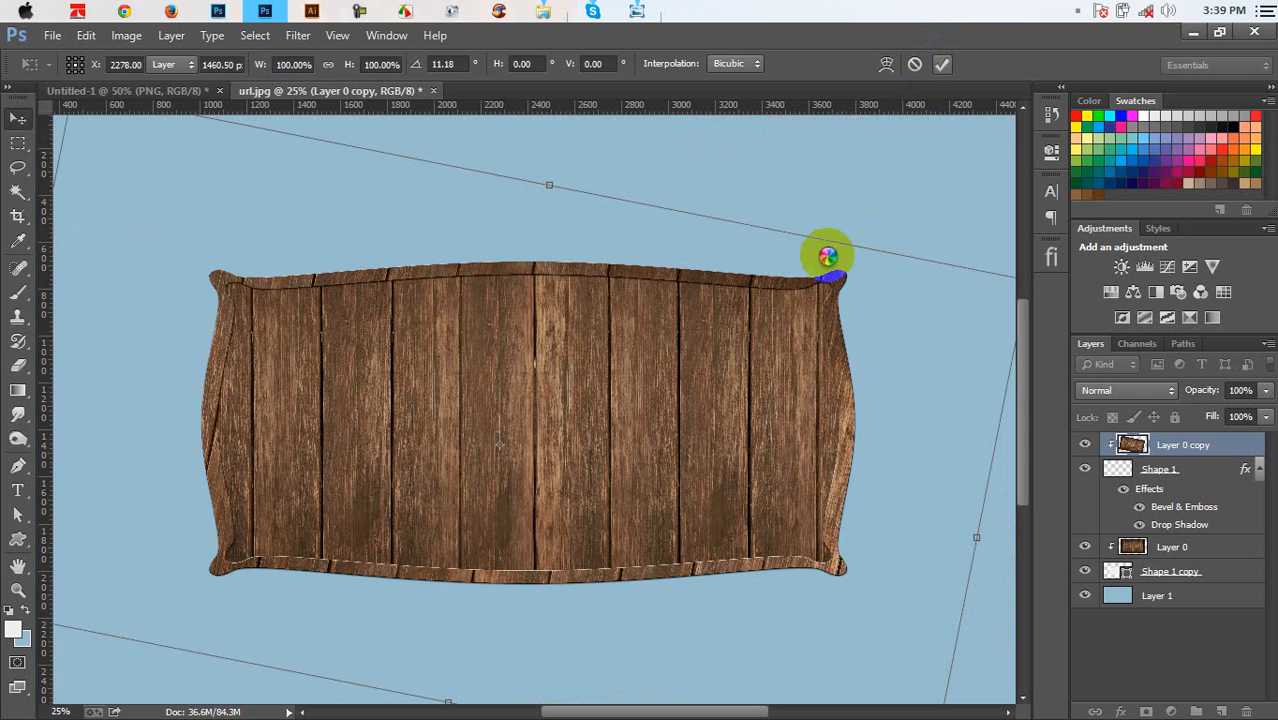
key("ctrl+minus")
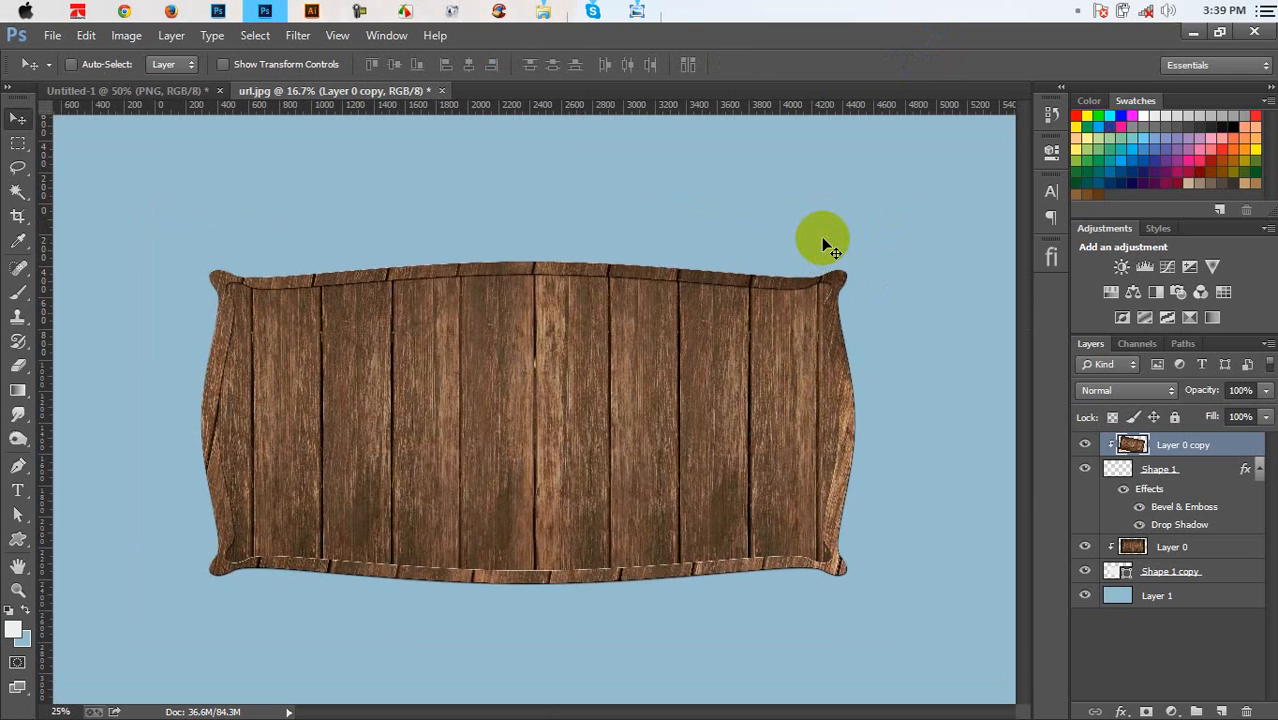
key("ctrl+plus")
key("ctrl+plus")
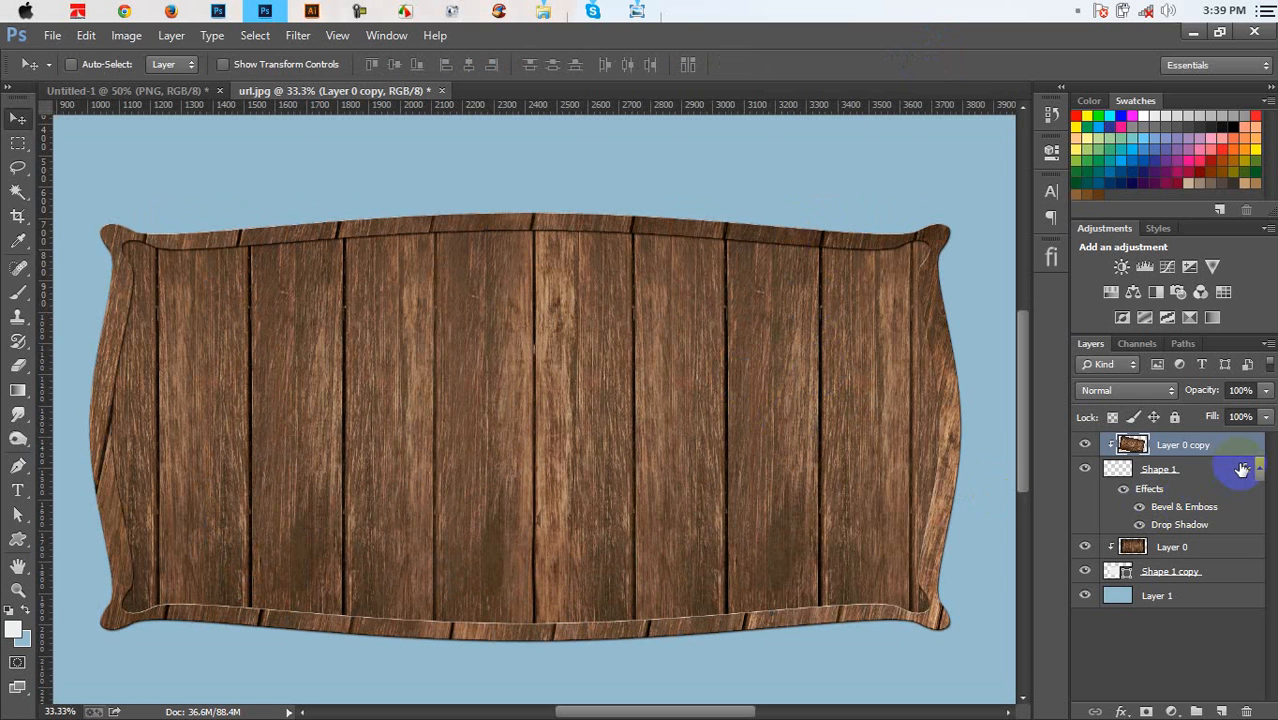
Set the Shape 1 frame's drop shadow size to 8 px and increase its distance slightly
double_click(1241, 470)
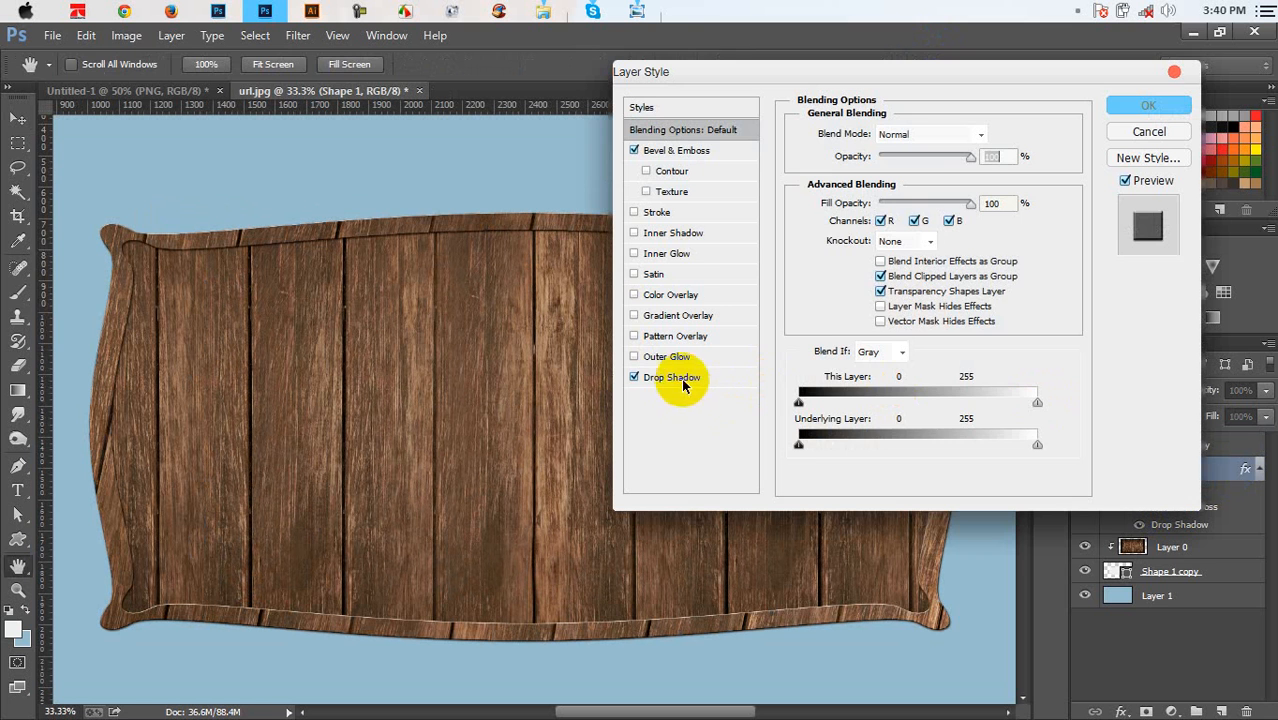
left_click(666, 378)
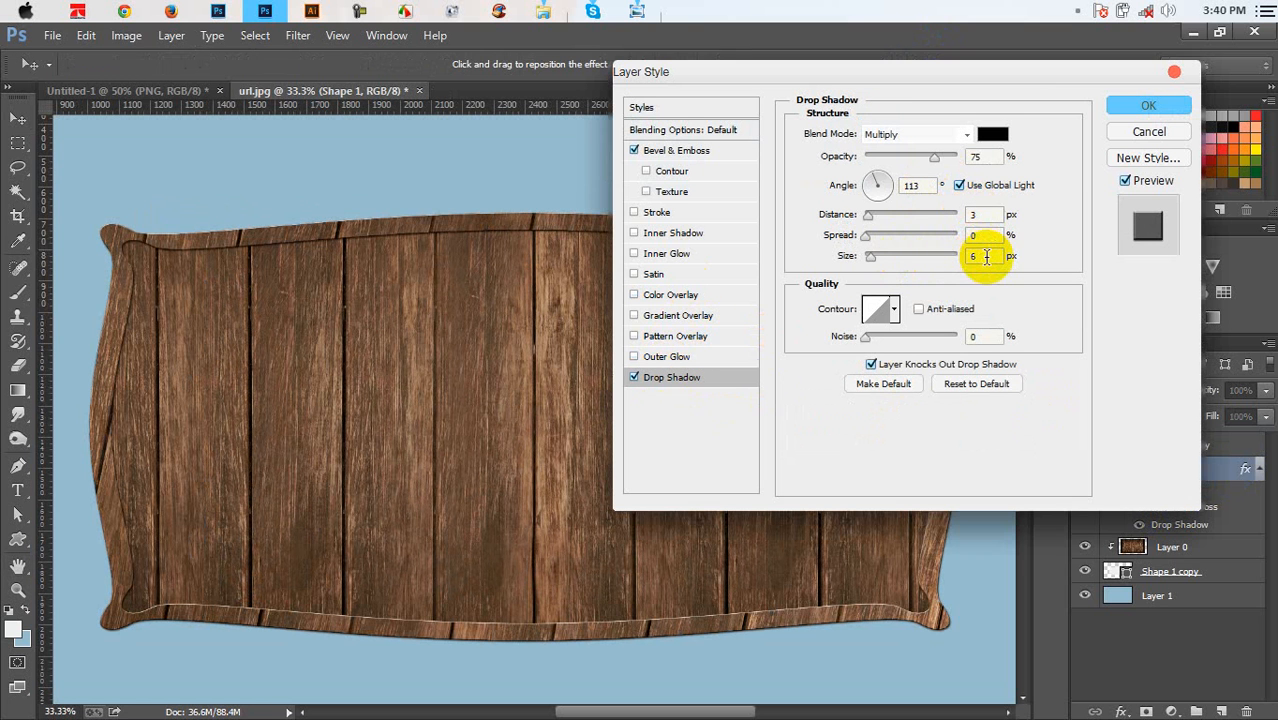
key("Up")
key("Up")
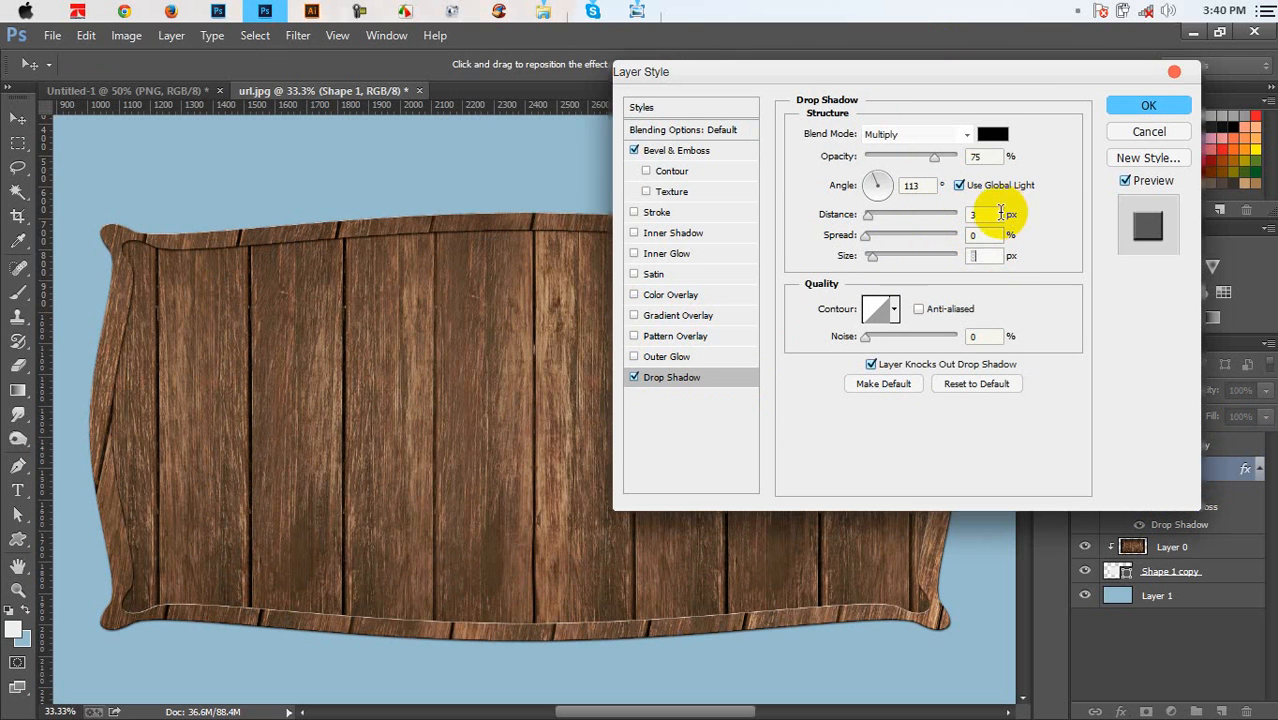
key("Up")
key("Up")
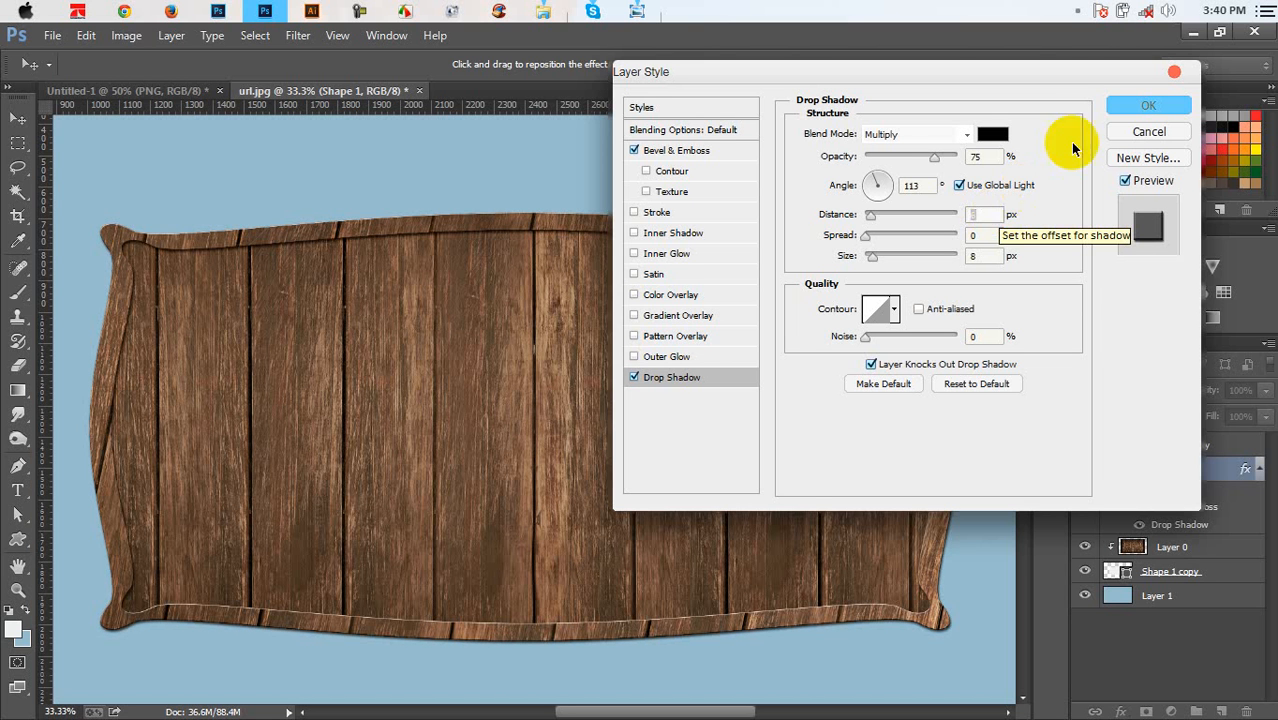
Apply the frame's layer style, and brighten the Layer 0 copy texture with Curves, mapping input 108 to output 144
left_click(1148, 105)
left_click(1180, 448)
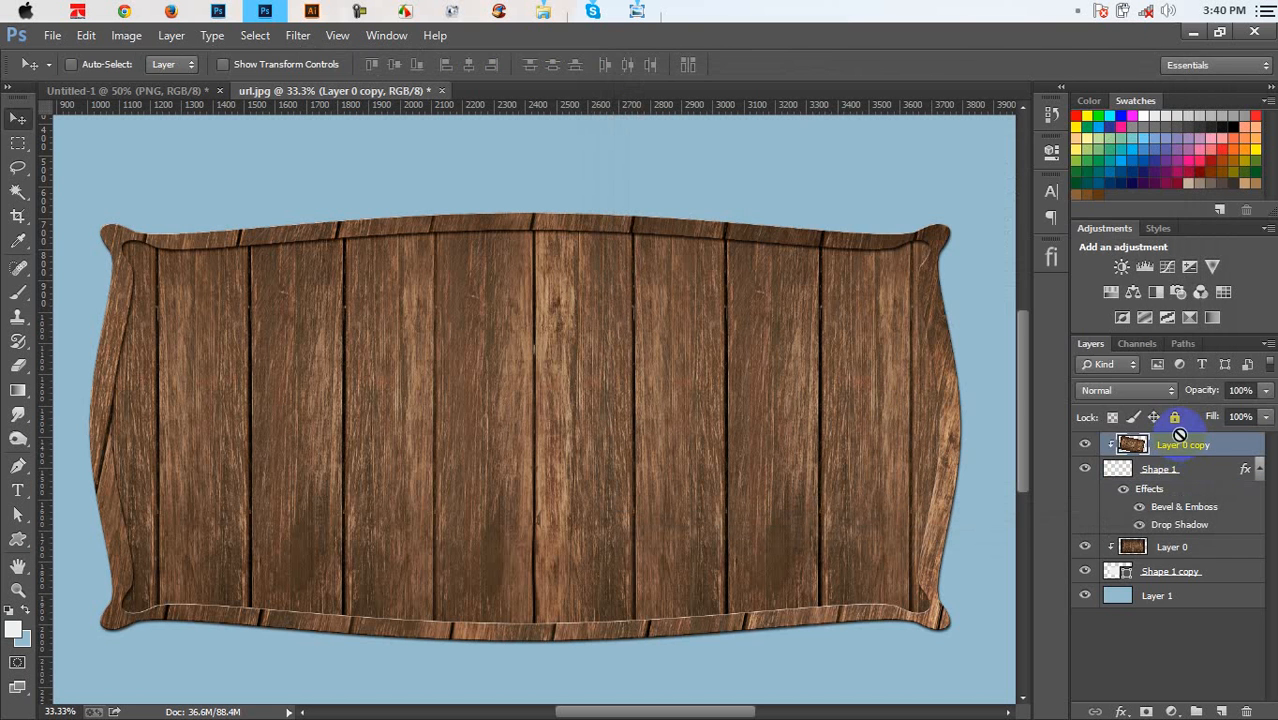
key("ctrl+m")
left_click_drag(958, 344, 935, 333)
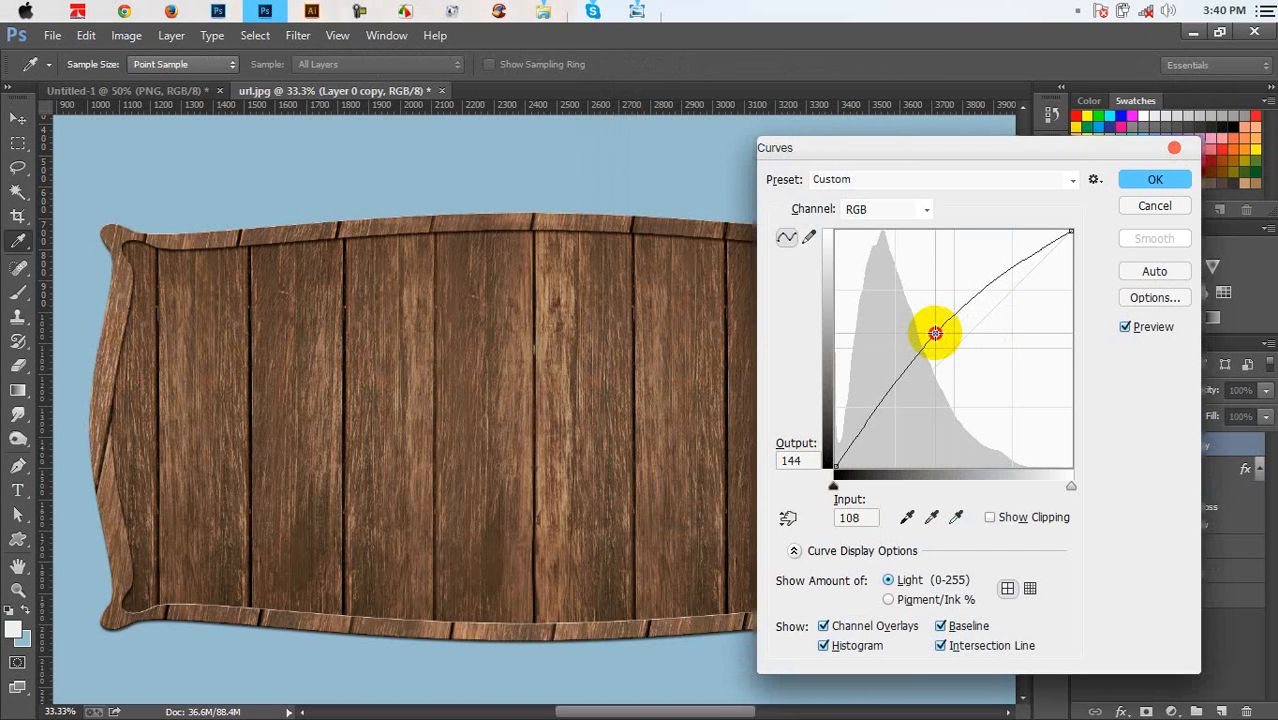
left_click(1160, 180)
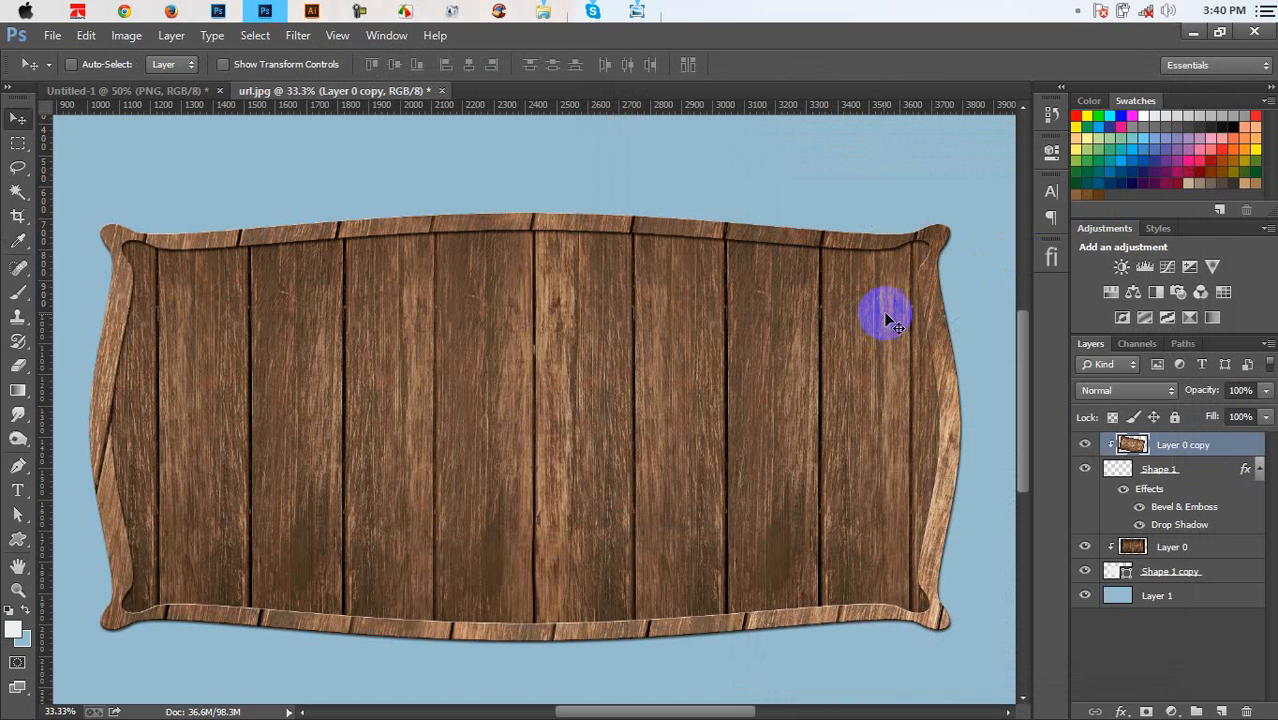
Draw a circle about 72 px in diameter with the Ellipse tool on the blue area below the board
key("ctrl+plus")
scroll(848, 422, "down", 2)
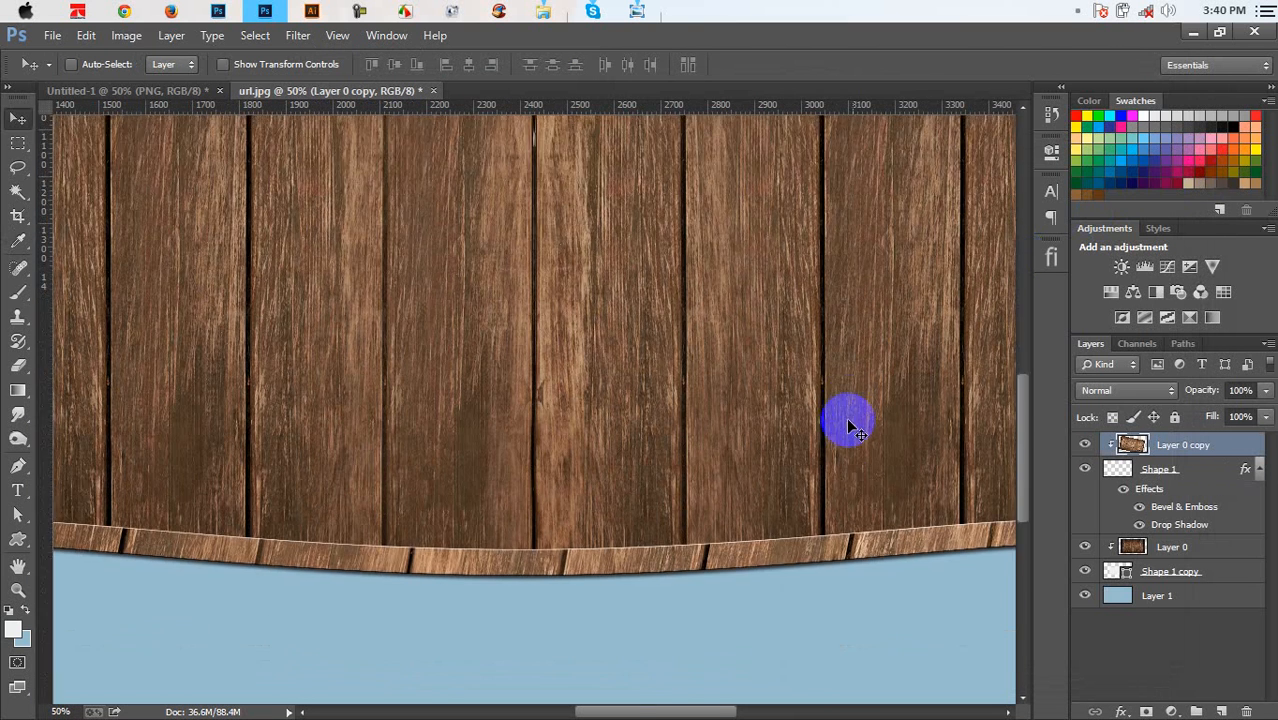
scroll(848, 426, "down", 2)
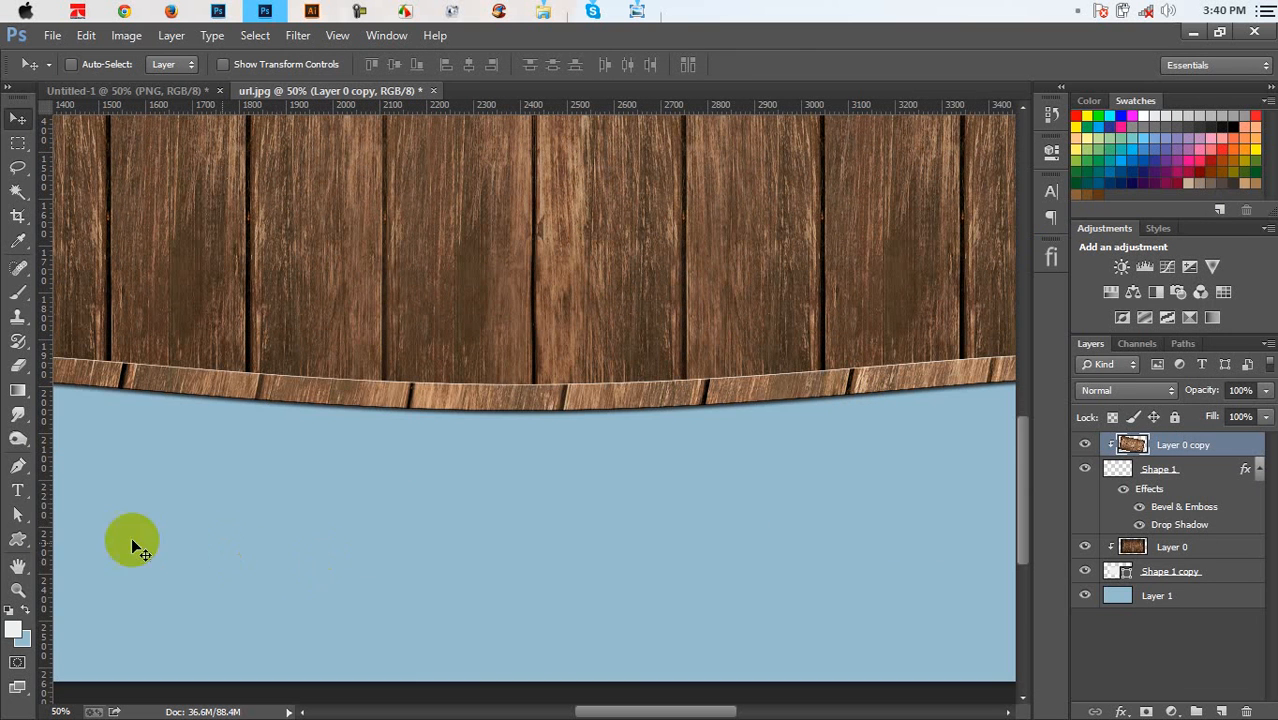
left_click(16, 540)
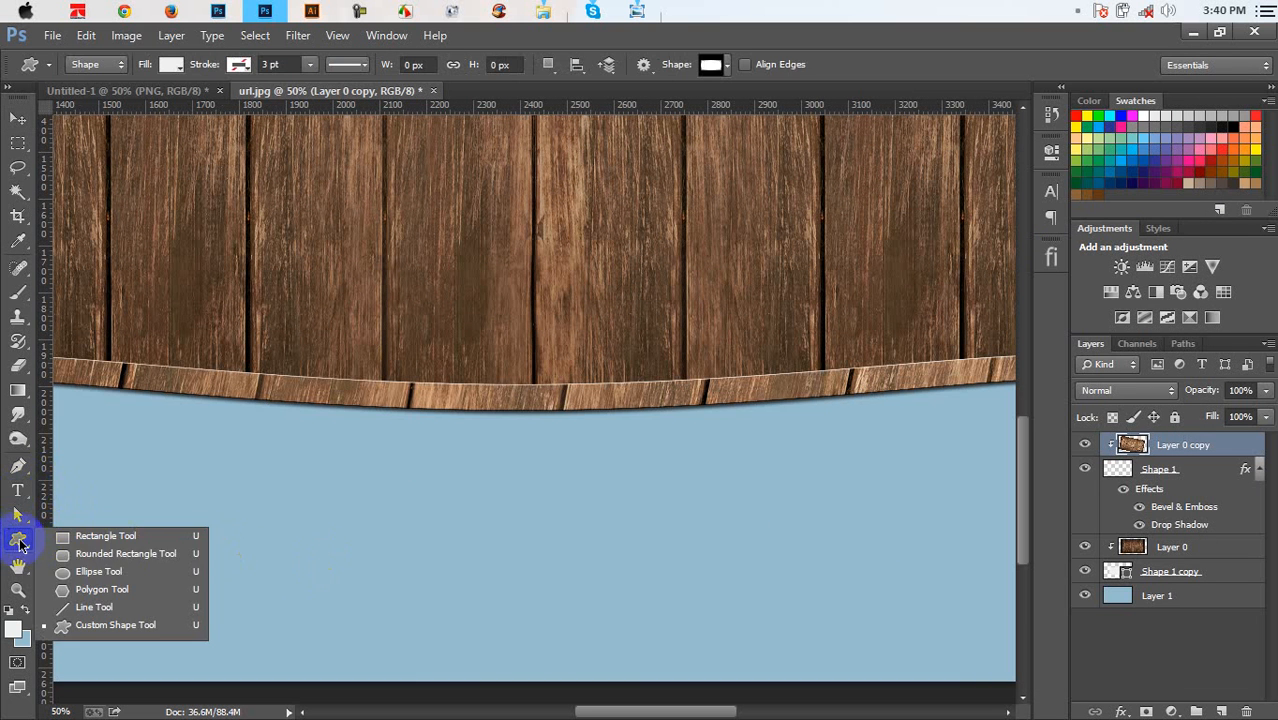
left_click(88, 573)
left_click_drag(241, 530, 272, 564)
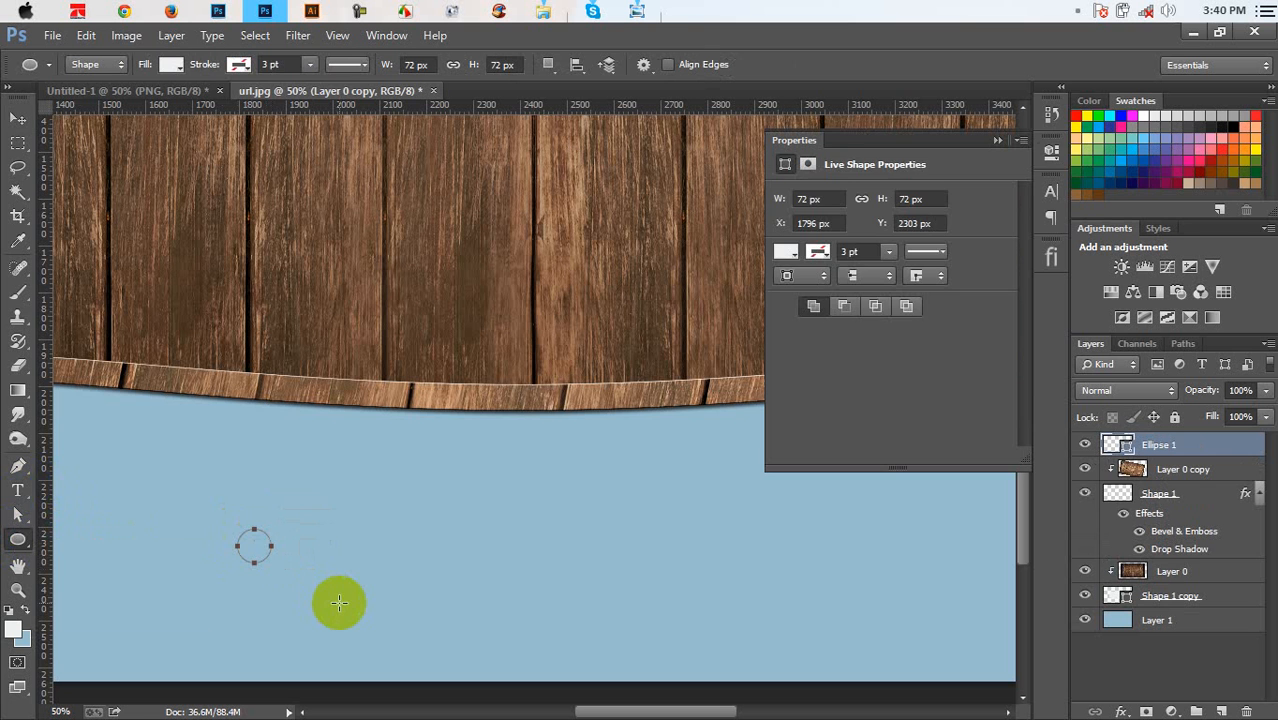
left_click(1001, 143)
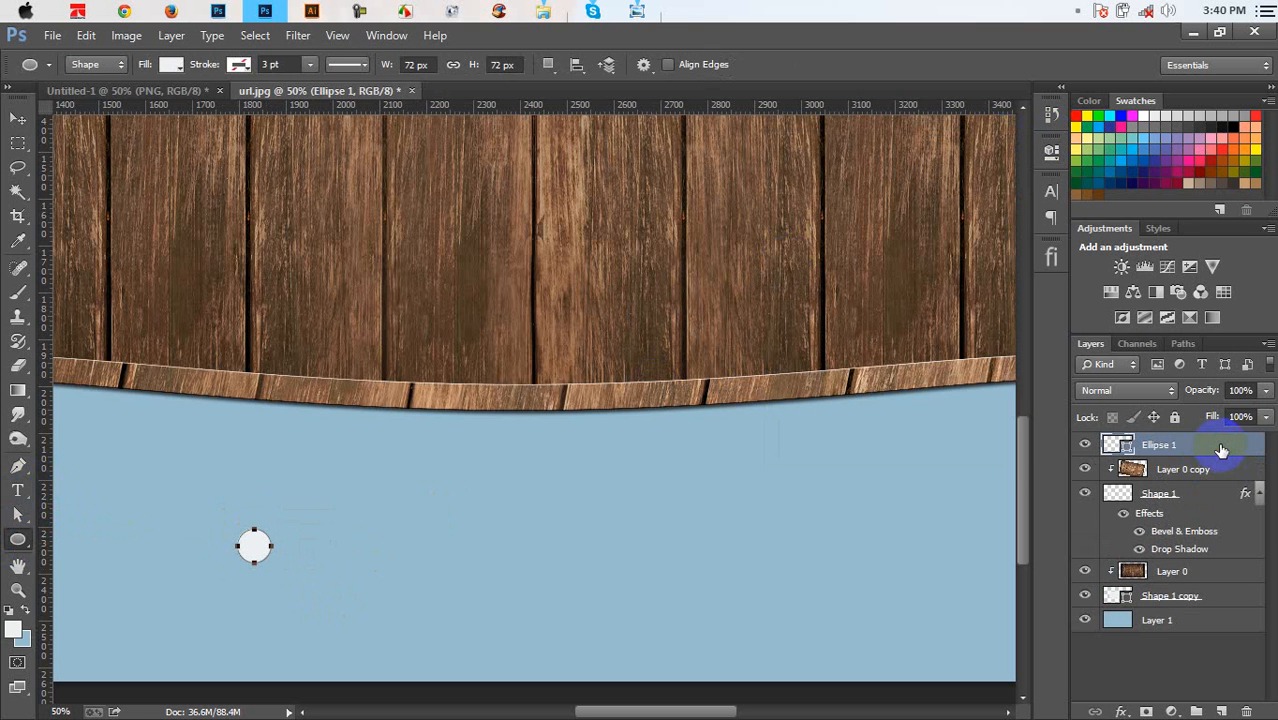
Add a Gradient Overlay to the Ellipse 1 circle with the Reflected style and the gradient reversed
double_click(1221, 450)
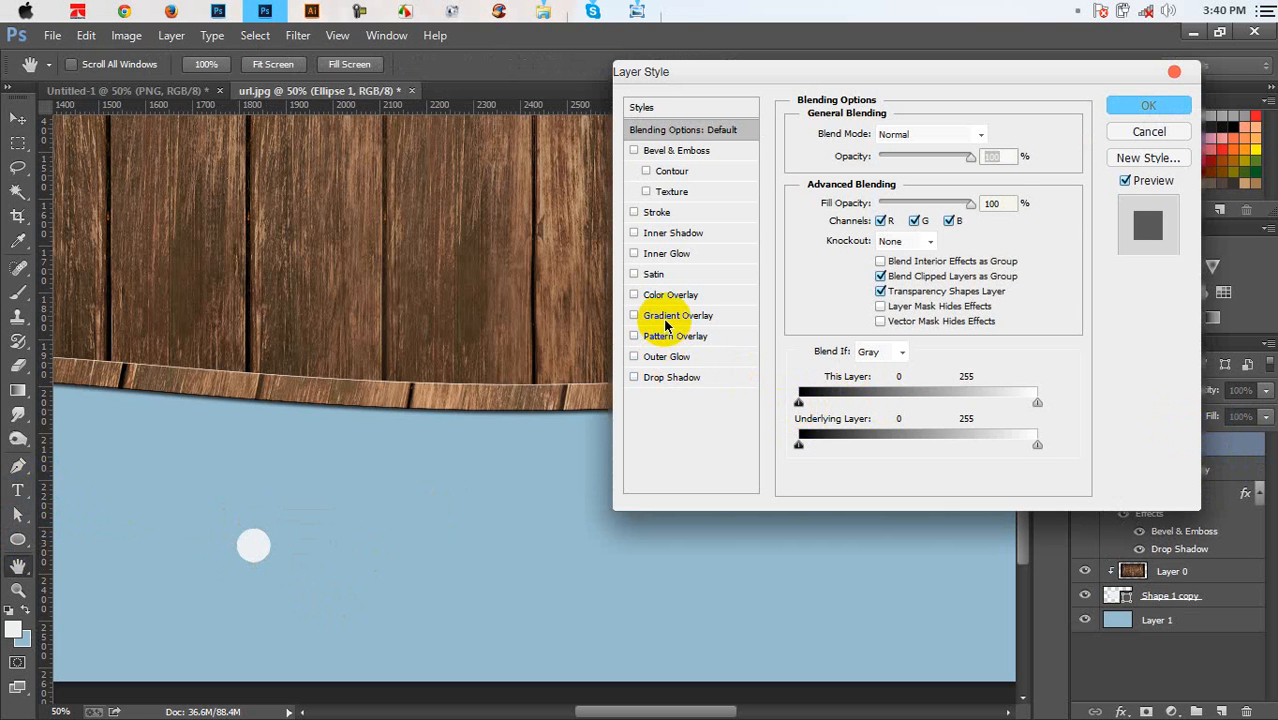
left_click(665, 315)
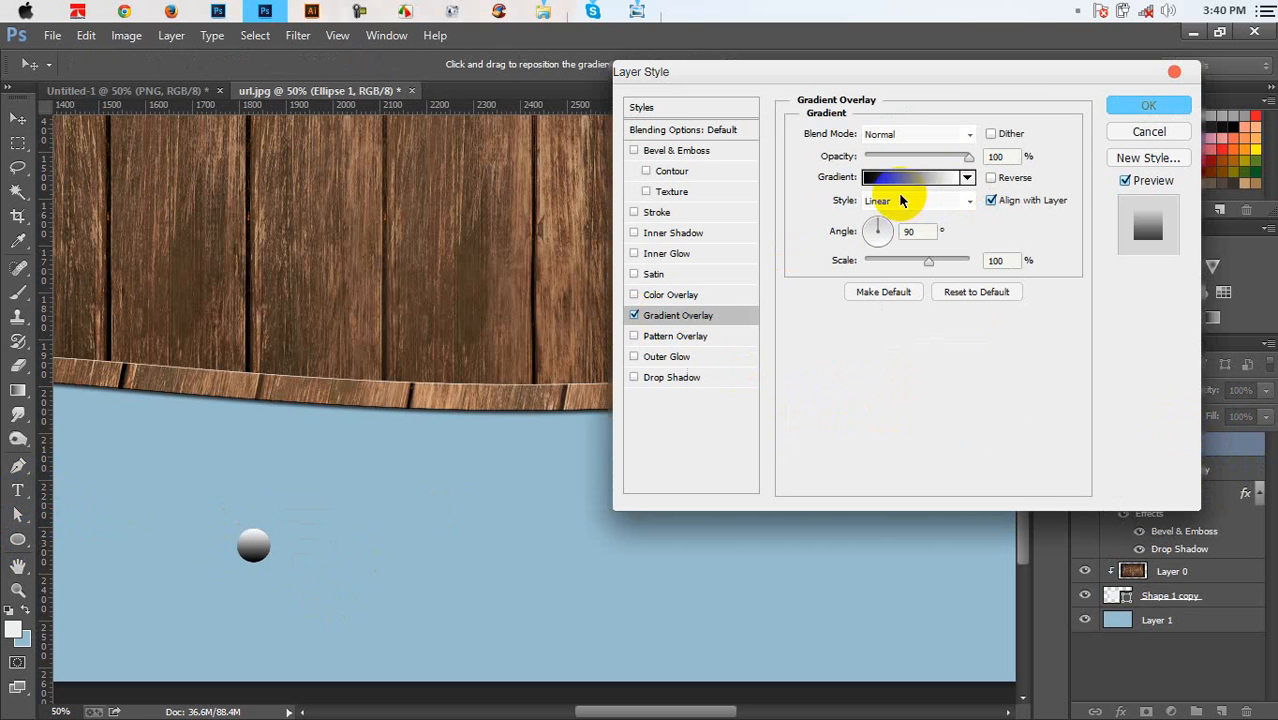
left_click(962, 200)
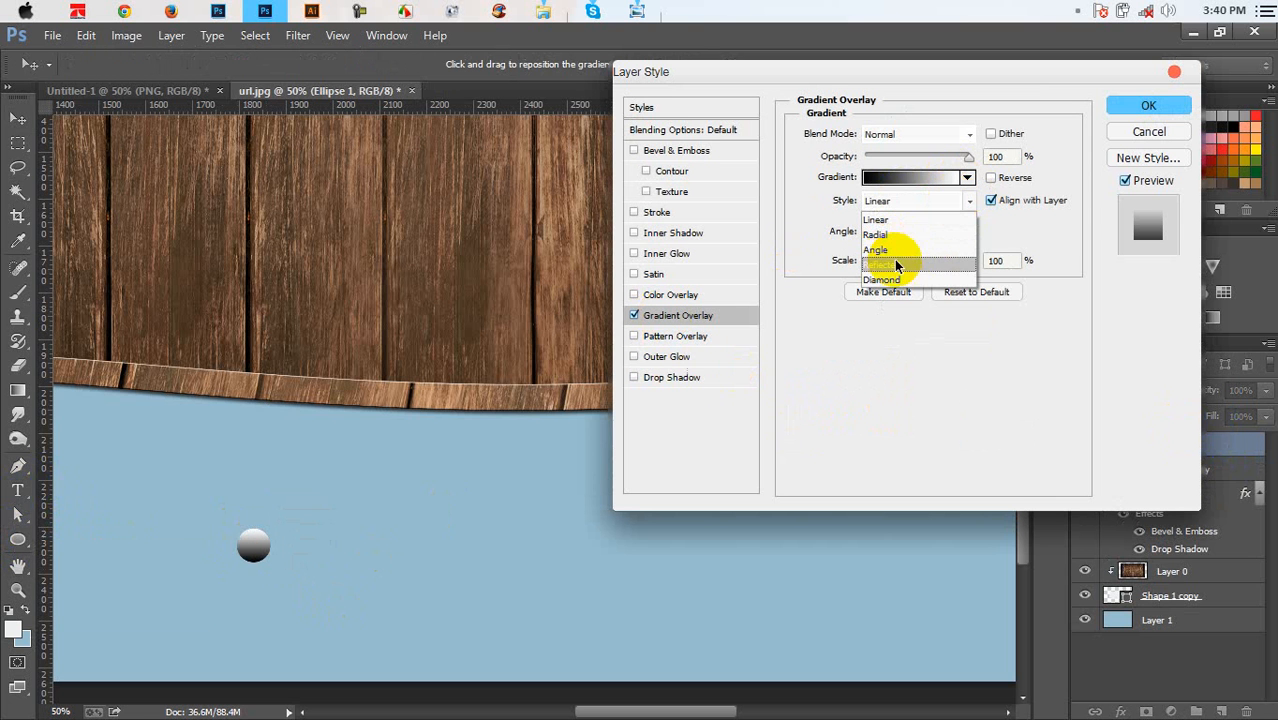
left_click(884, 265)
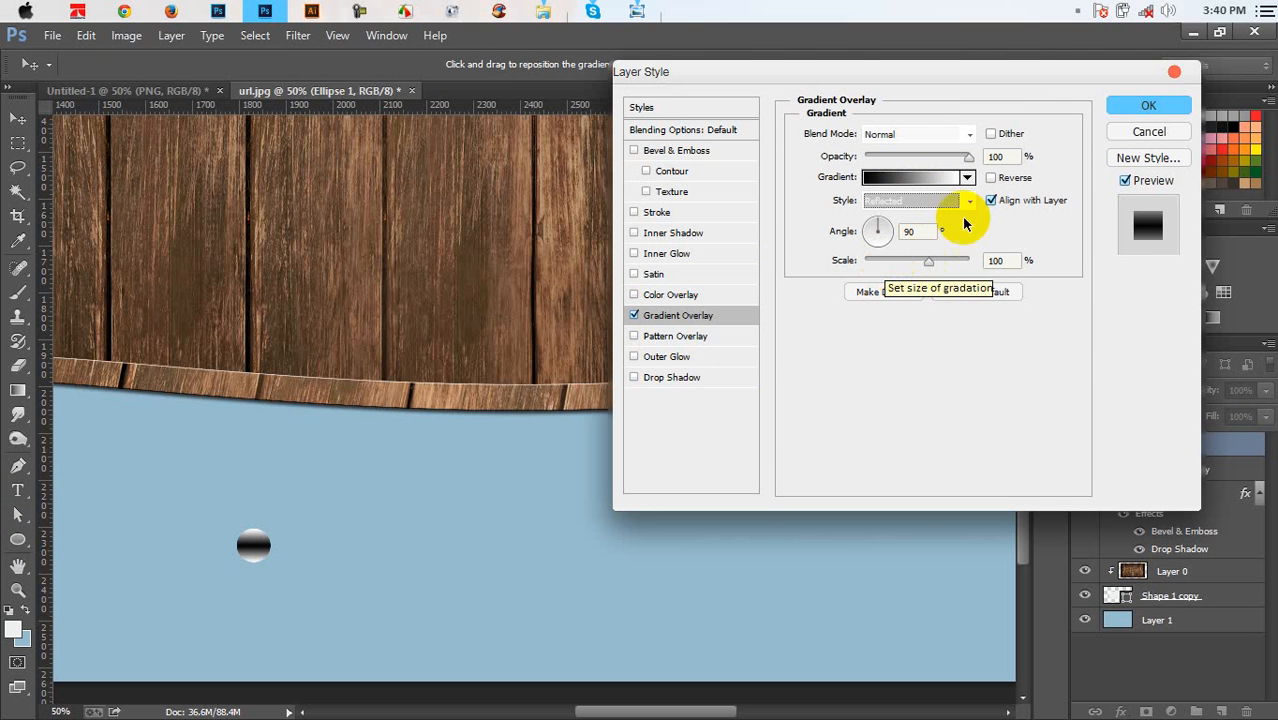
left_click(991, 179)
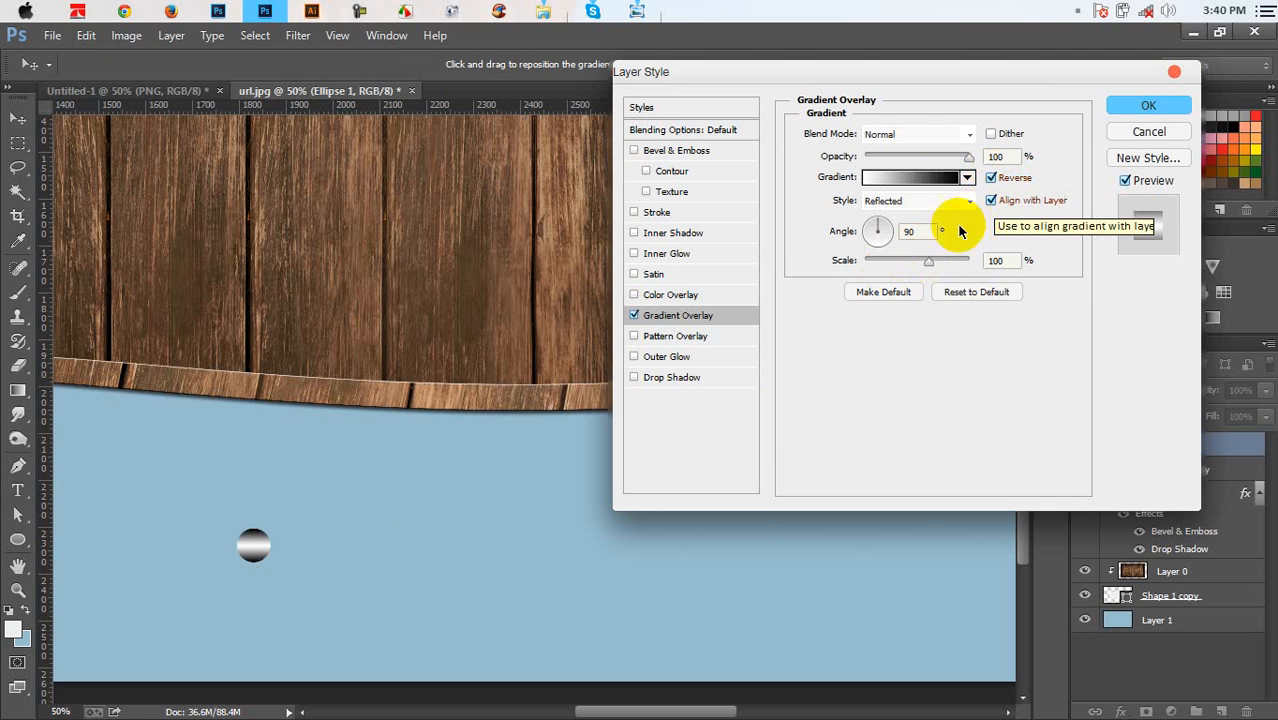
Change the overlay gradient's black colour stop to the dark grey #4e4e4e
left_click(931, 182)
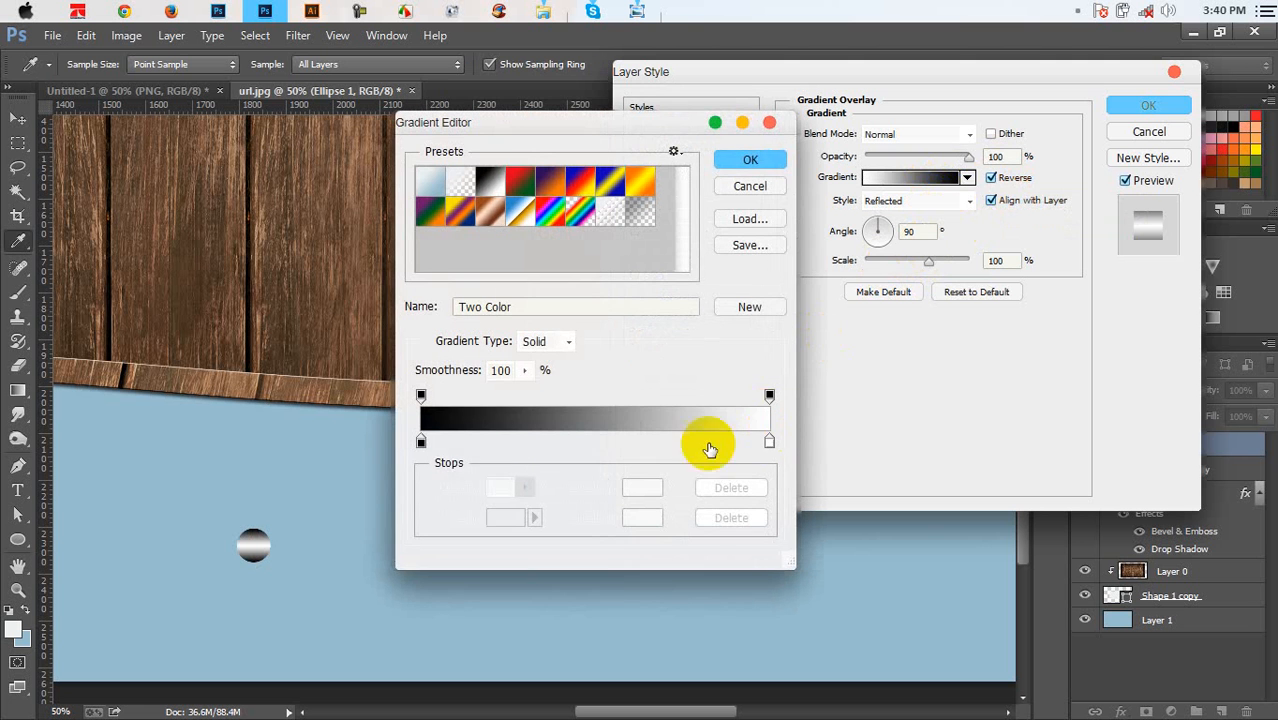
left_click(421, 440)
double_click(421, 440)
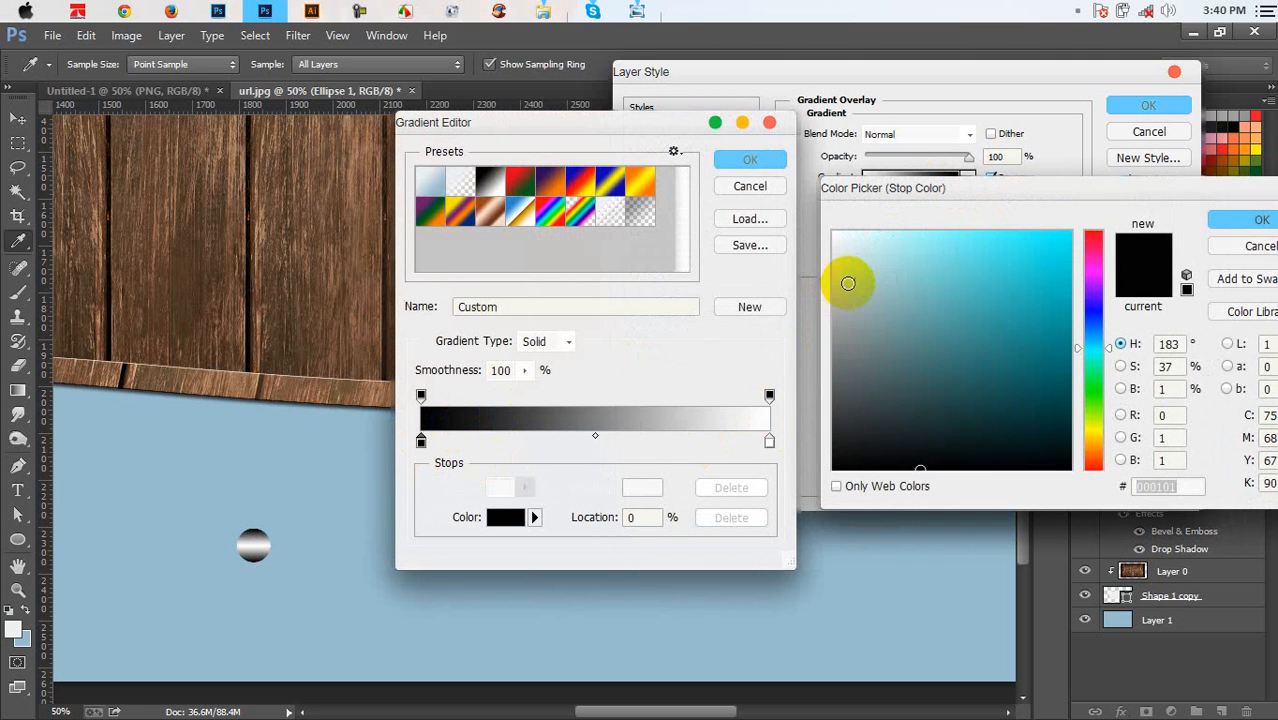
left_click(822, 433)
left_click(831, 442)
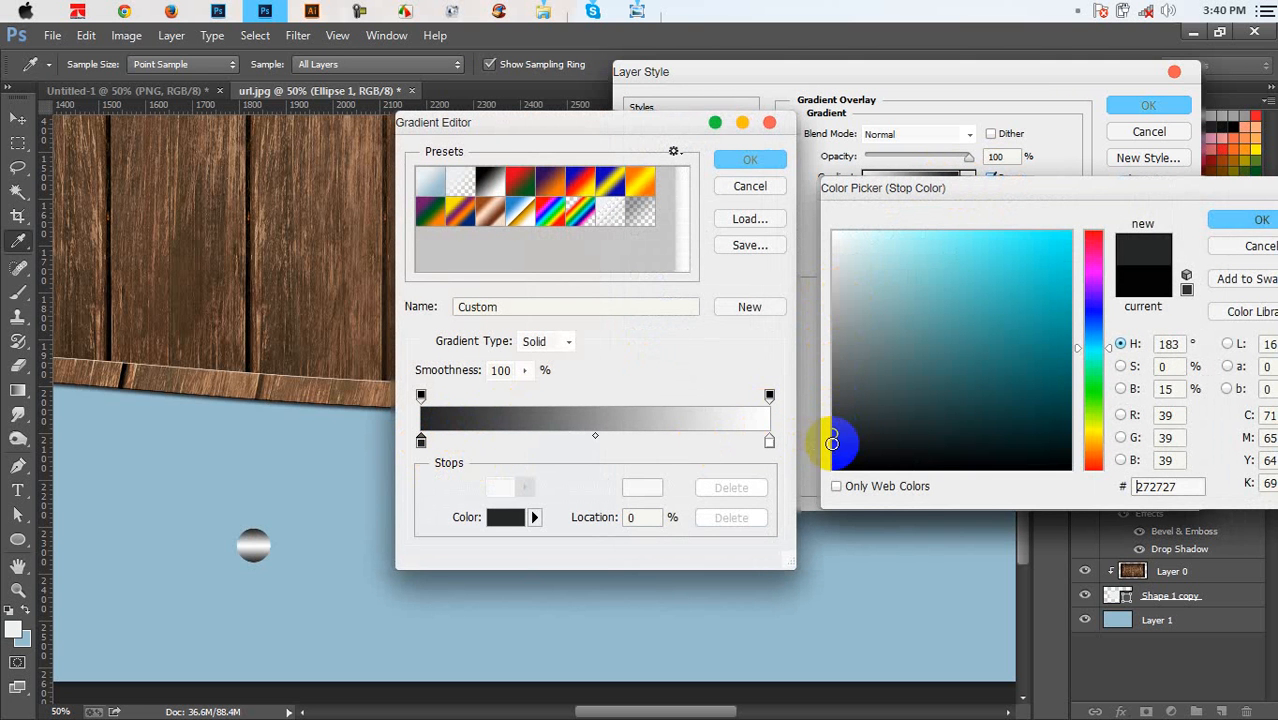
left_click_drag(836, 430, 809, 394)
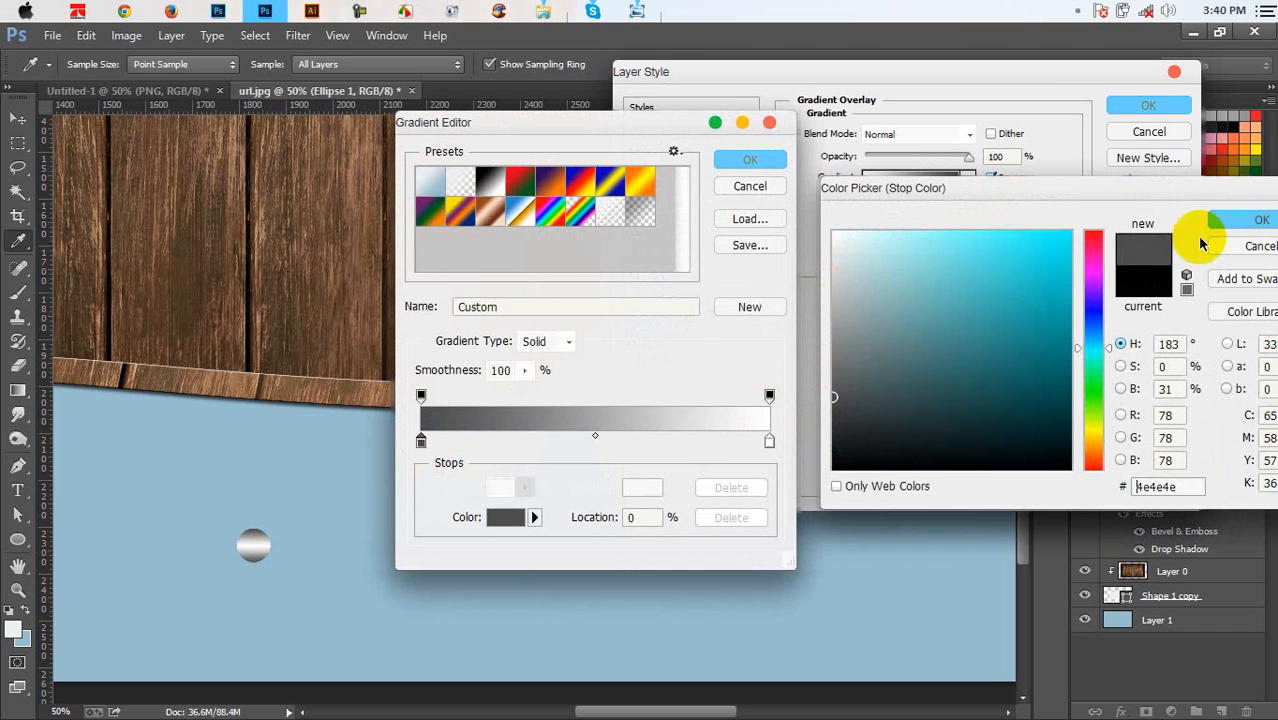
left_click(1212, 224)
left_click(763, 165)
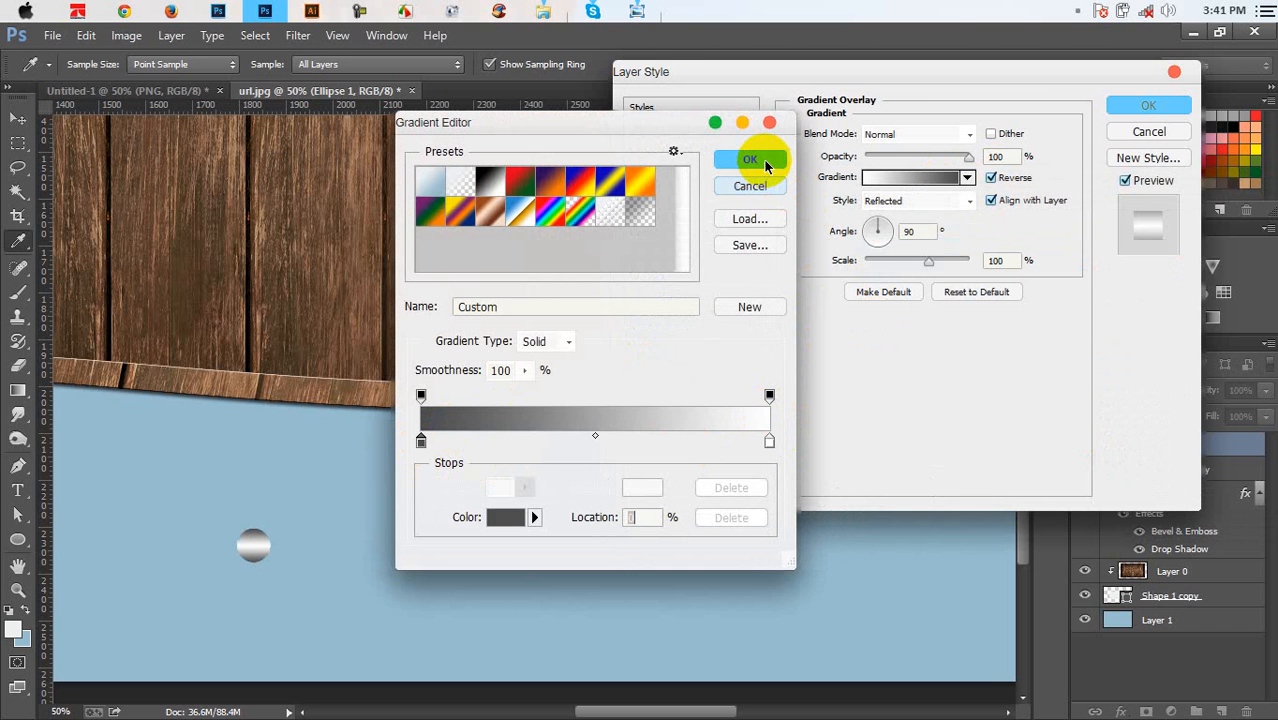
Change the gradient's white colour stop to the light grey #dedede, accept the gradient and tilt its angle diagonally
double_click(771, 442)
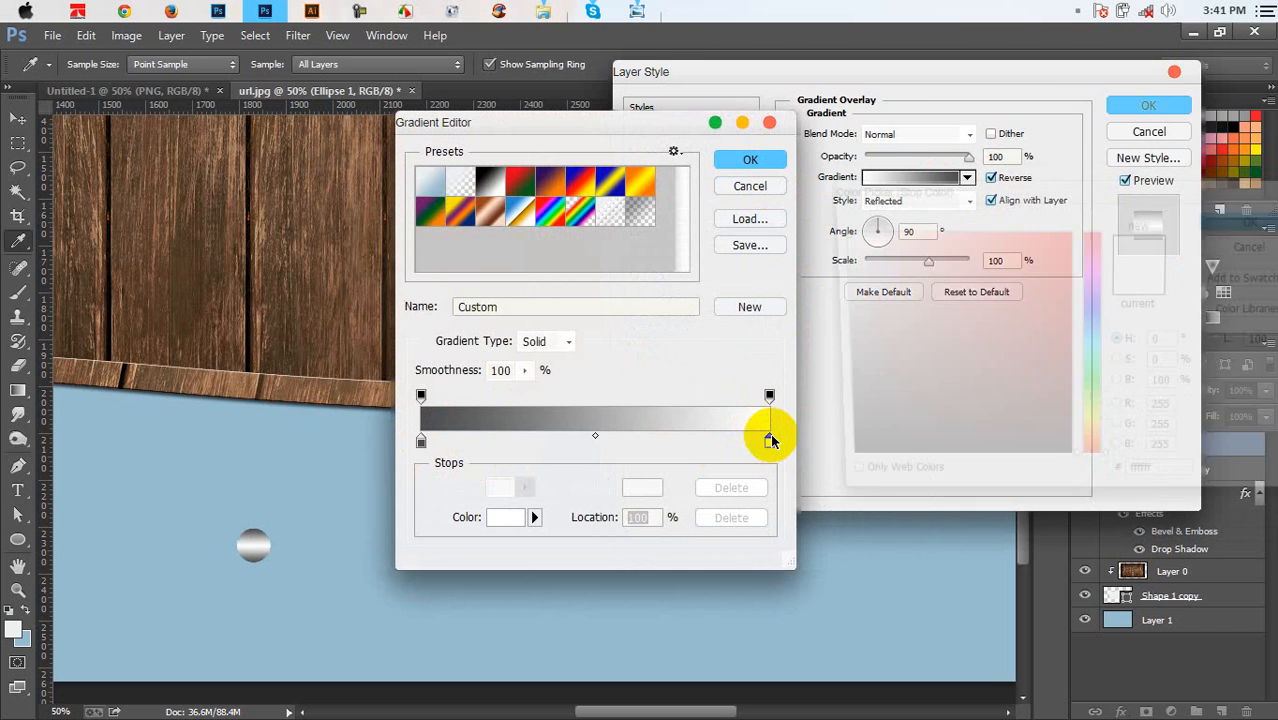
mouse_move(847, 250)
left_mouse_down()
mouse_move(809, 260)
mouse_move(834, 262)
left_mouse_up()
left_click(1218, 224)
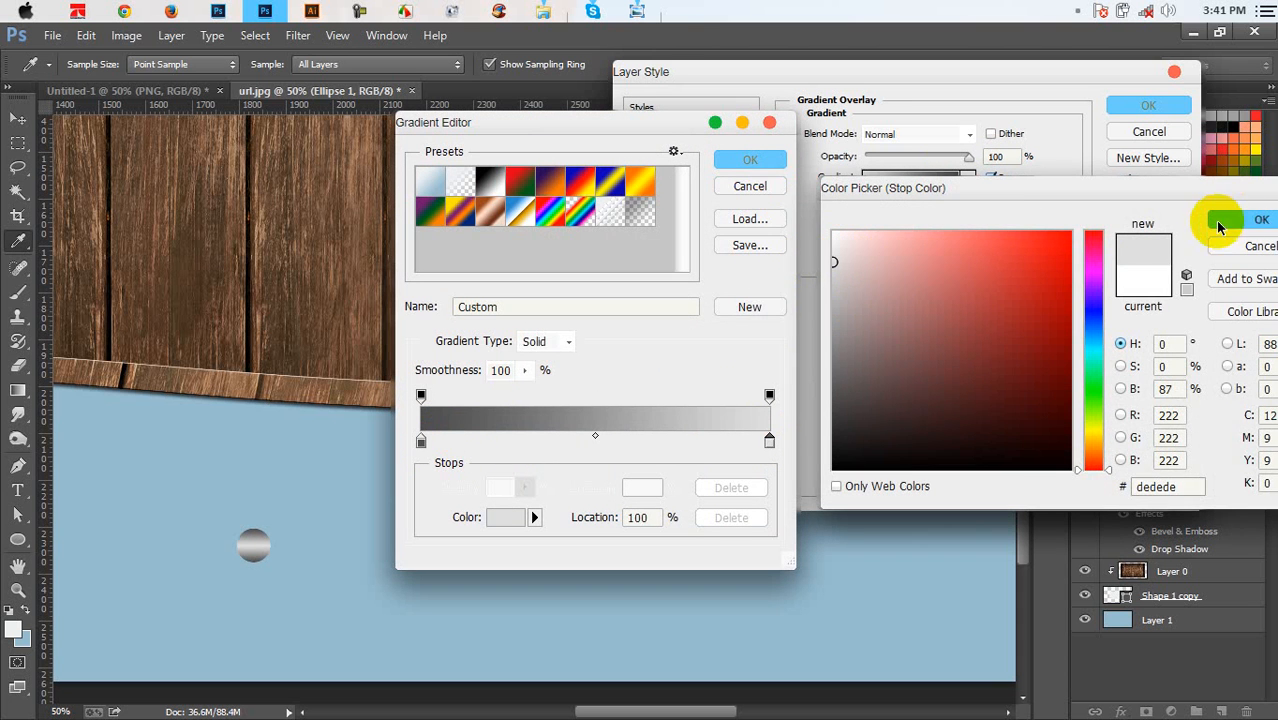
left_click(750, 160)
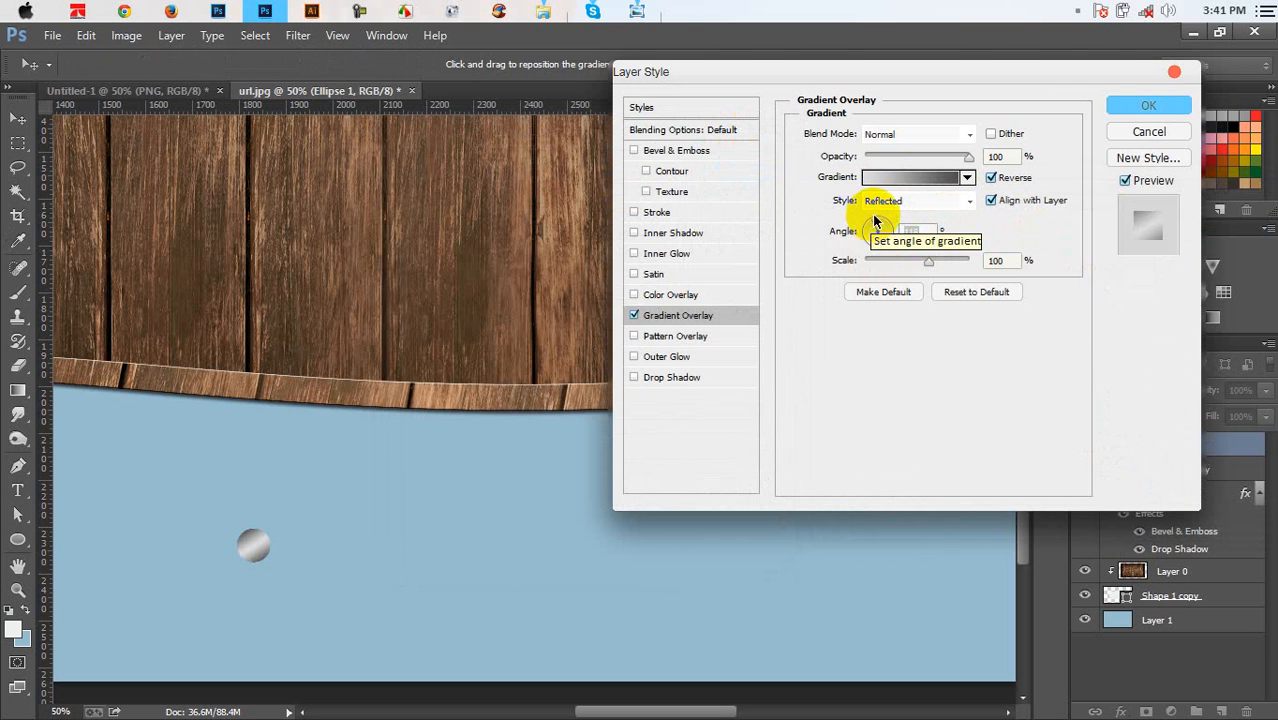
Add an Inner Bevel to the circle using the Chisel Soft technique, and reduce the bevel size
left_click(633, 150)
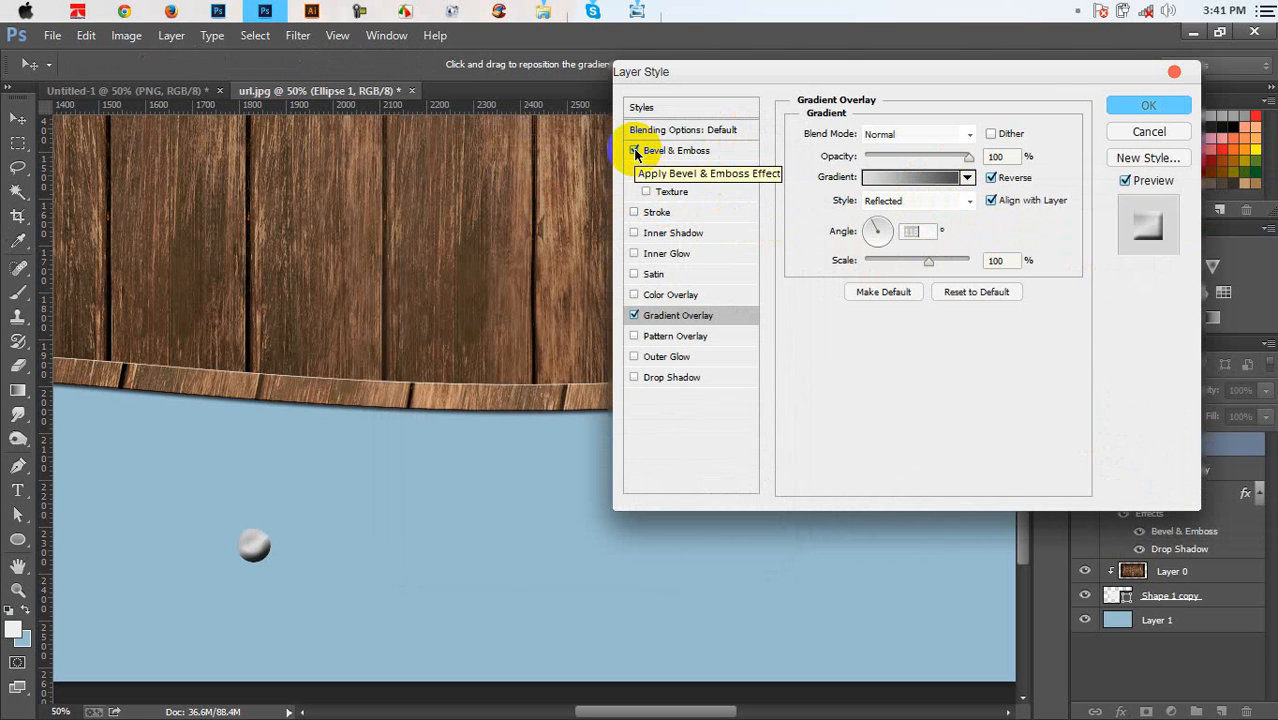
left_click(655, 155)
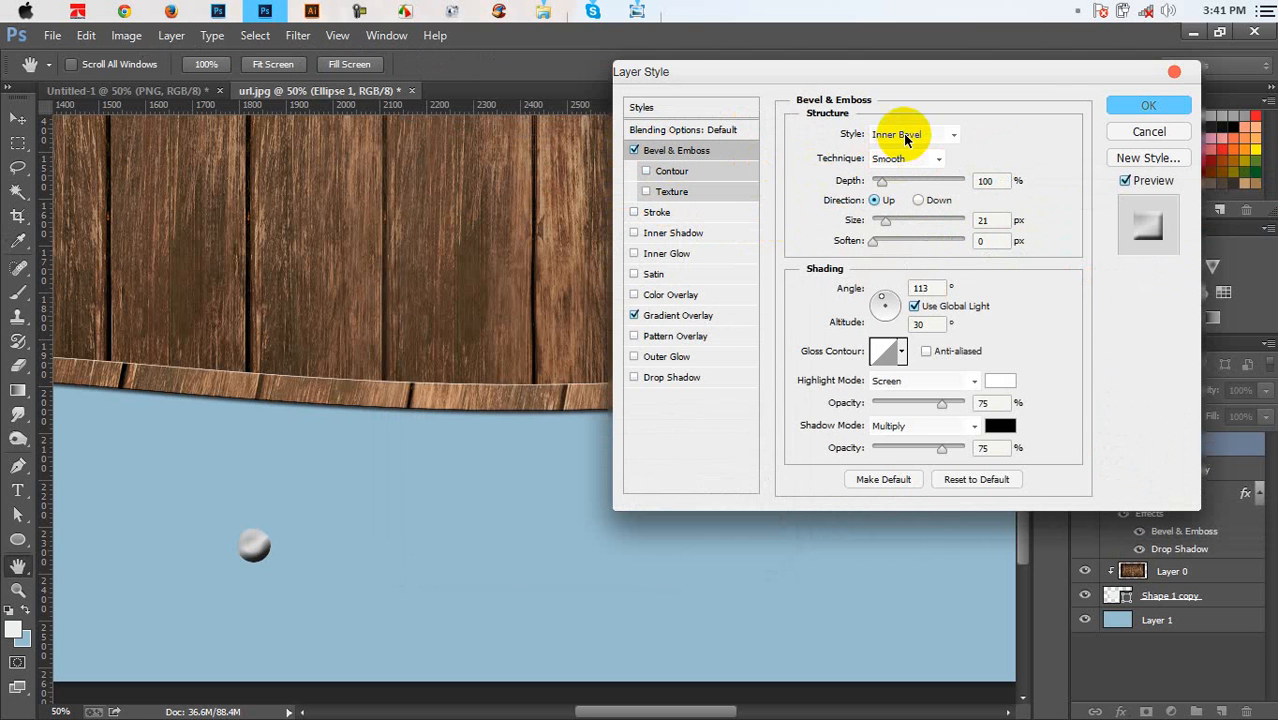
left_click(895, 135)
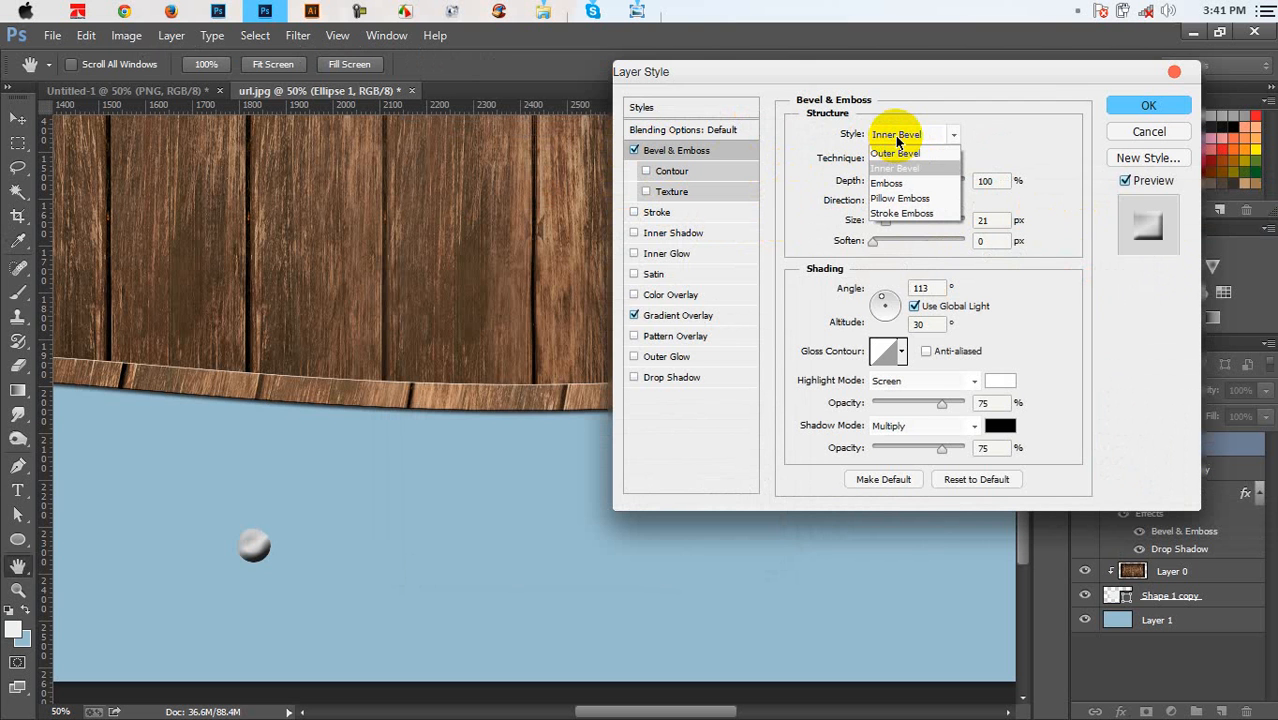
left_click(972, 102)
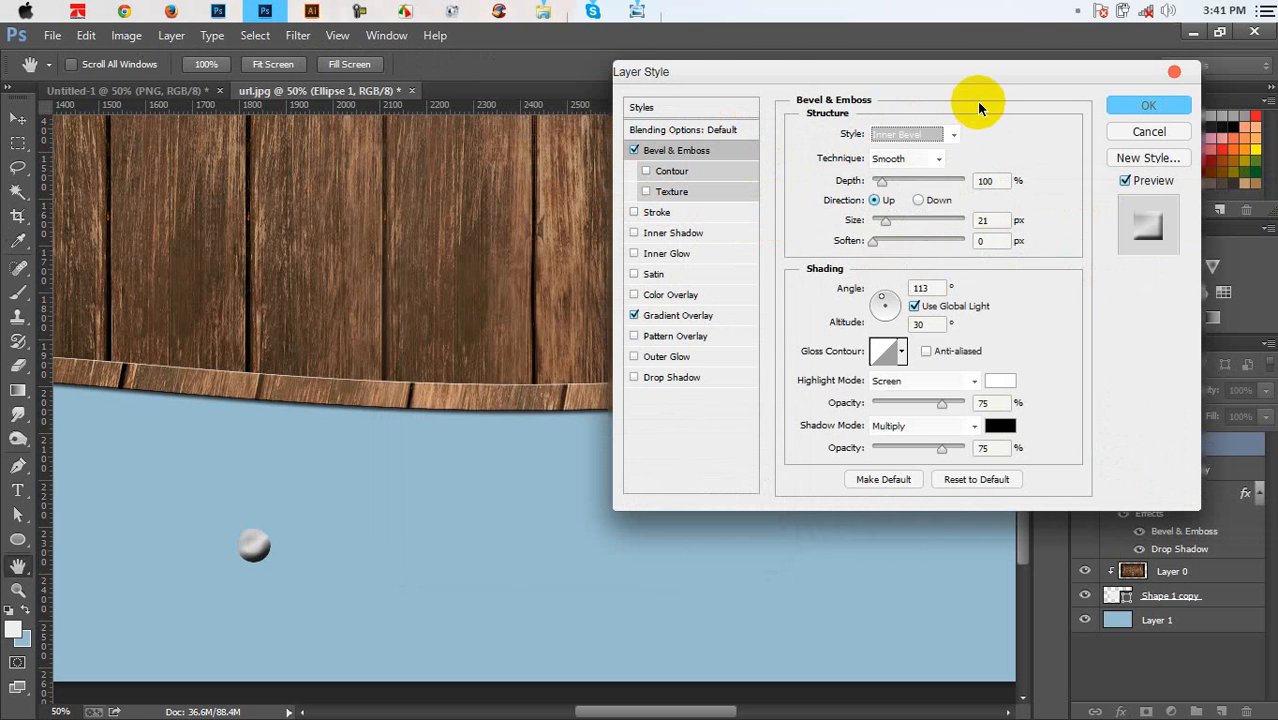
left_click(906, 162)
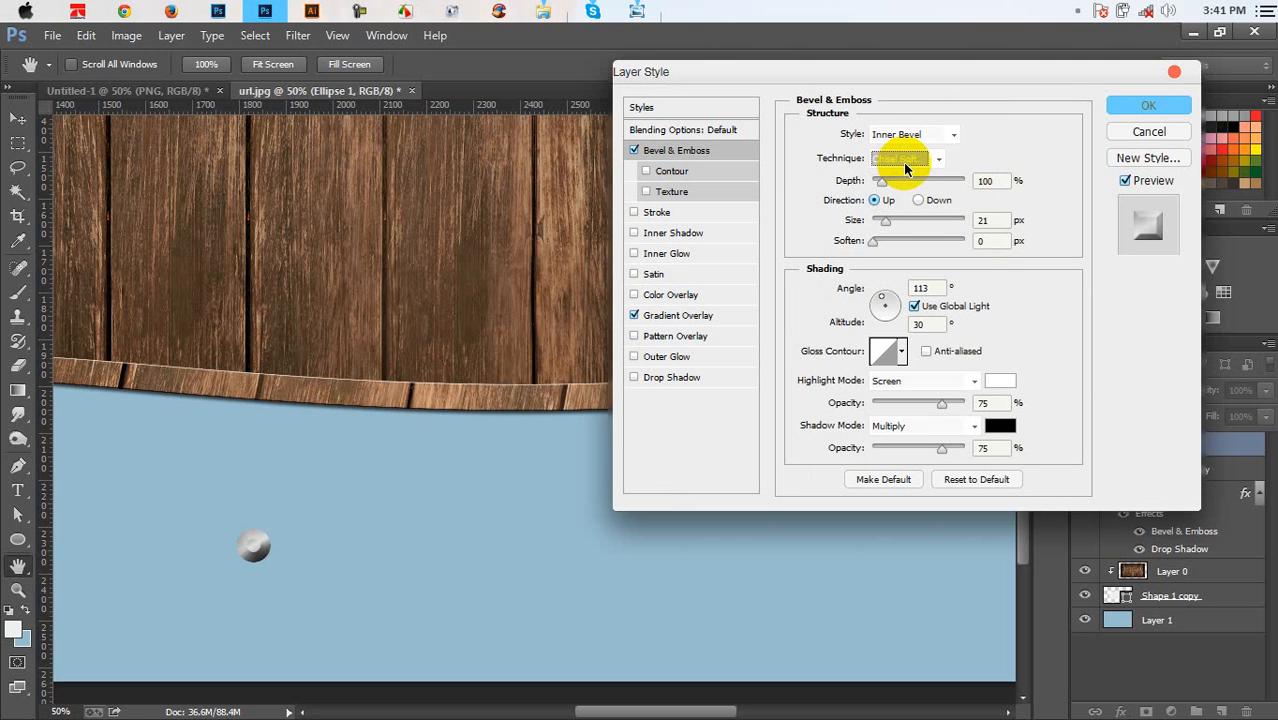
left_click_drag(885, 221, 879, 222)
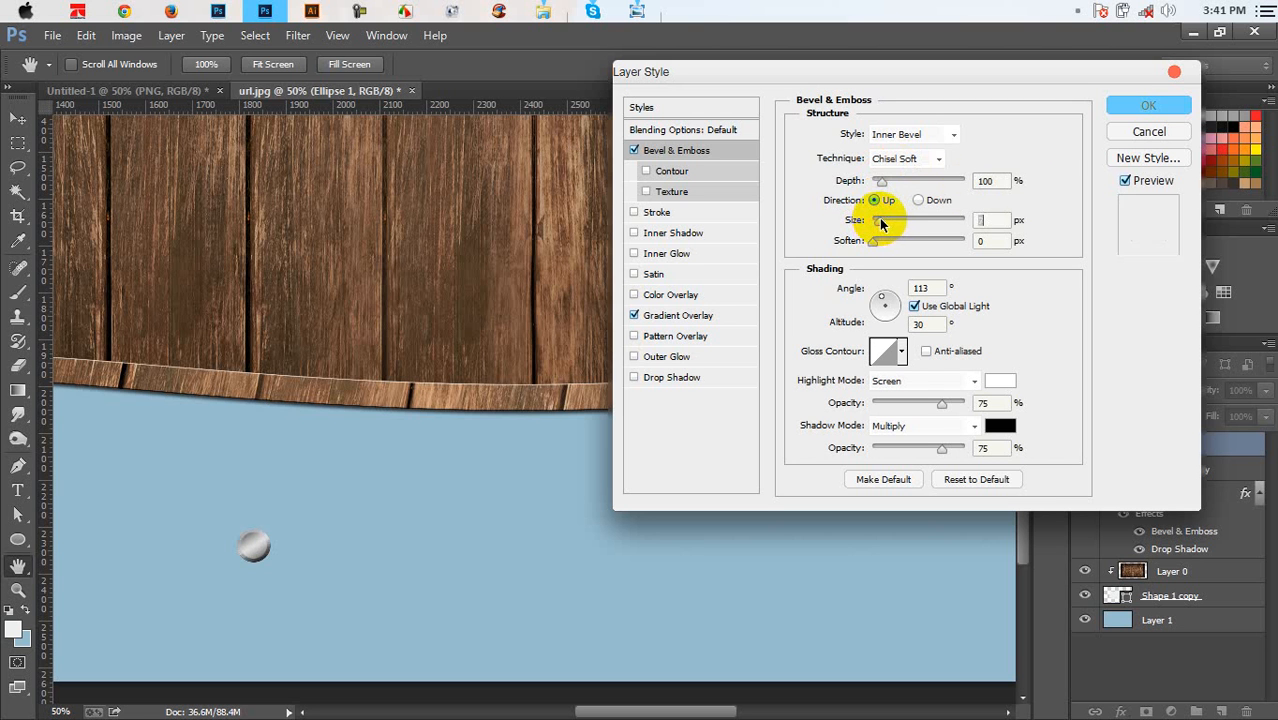
Add a drop shadow to the circle with a 6 px size and a very short distance, and apply the layer style
left_click(635, 378)
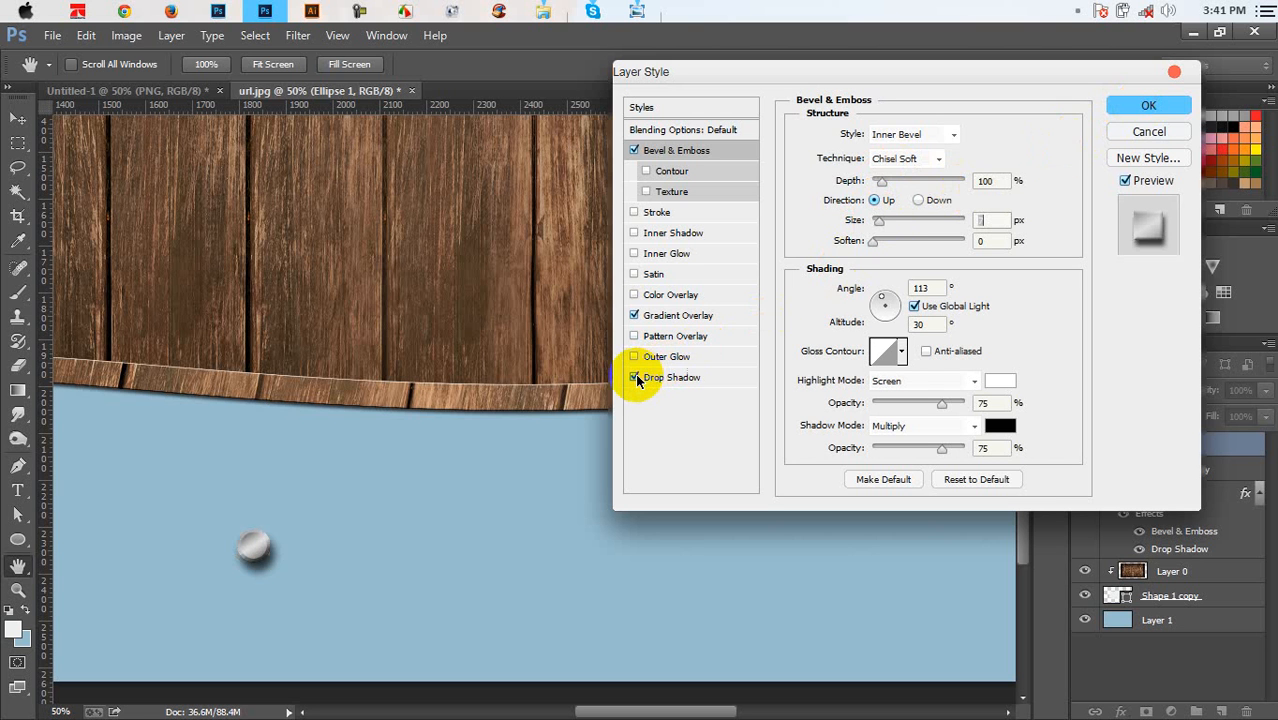
left_click(650, 377)
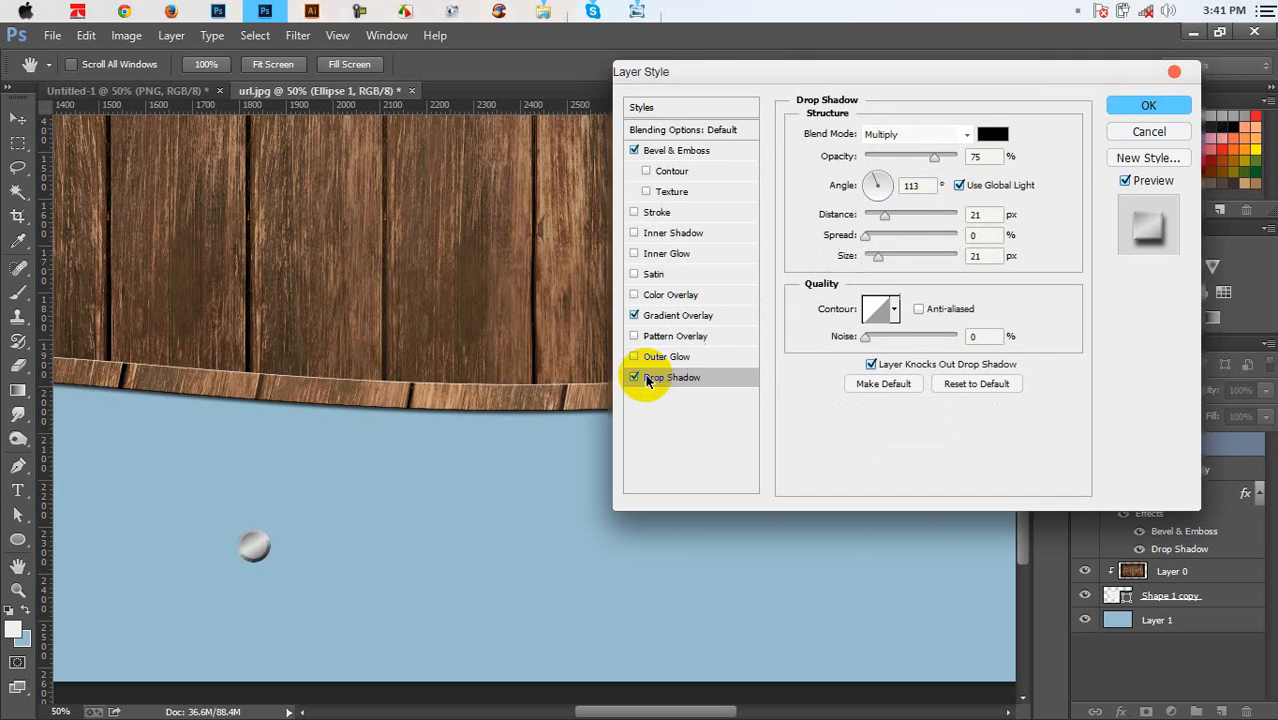
left_click_drag(883, 222, 873, 219)
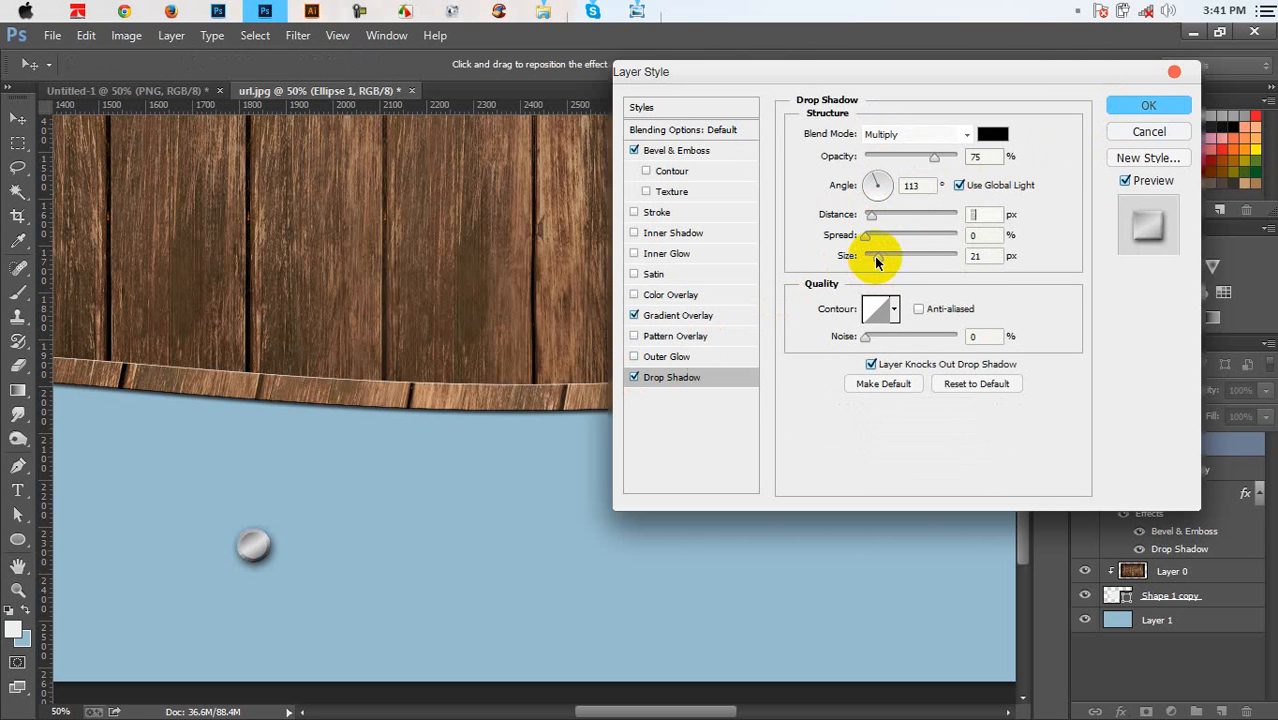
left_click_drag(876, 261, 871, 258)
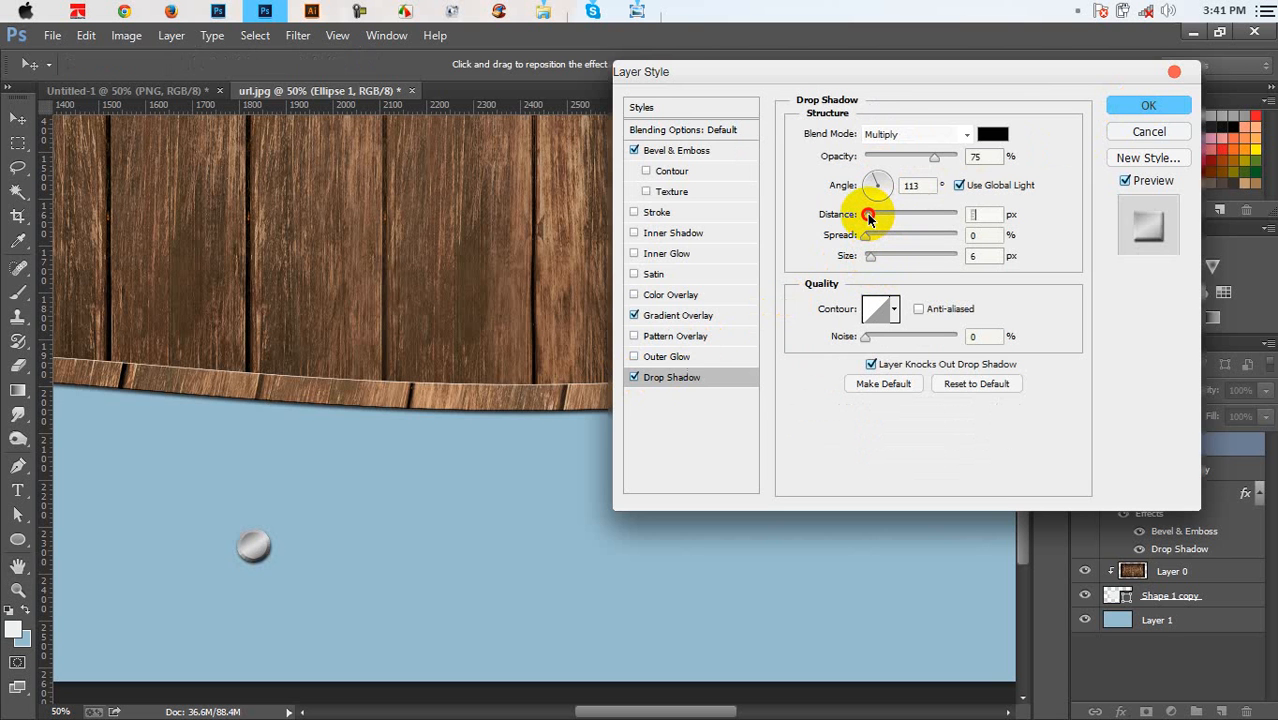
left_click(1148, 106)
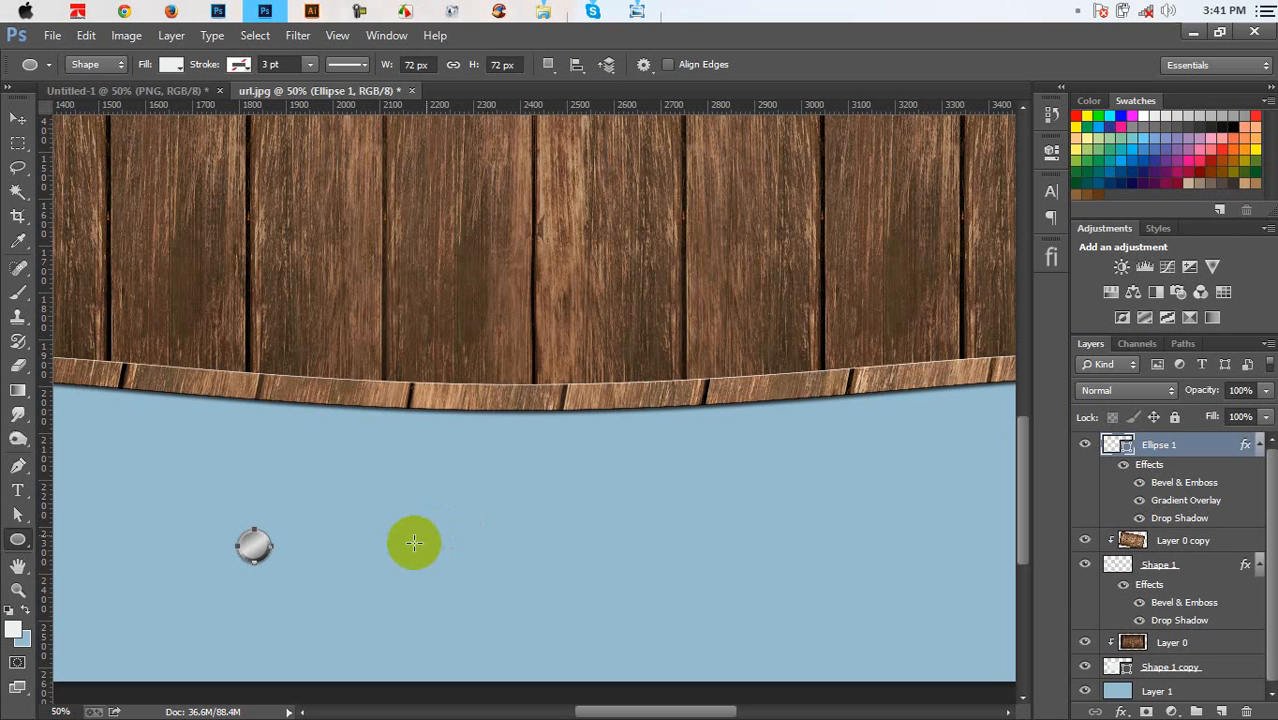
Move the metallic circle from the blue background onto the lower strip of the wood frame
left_click(17, 128)
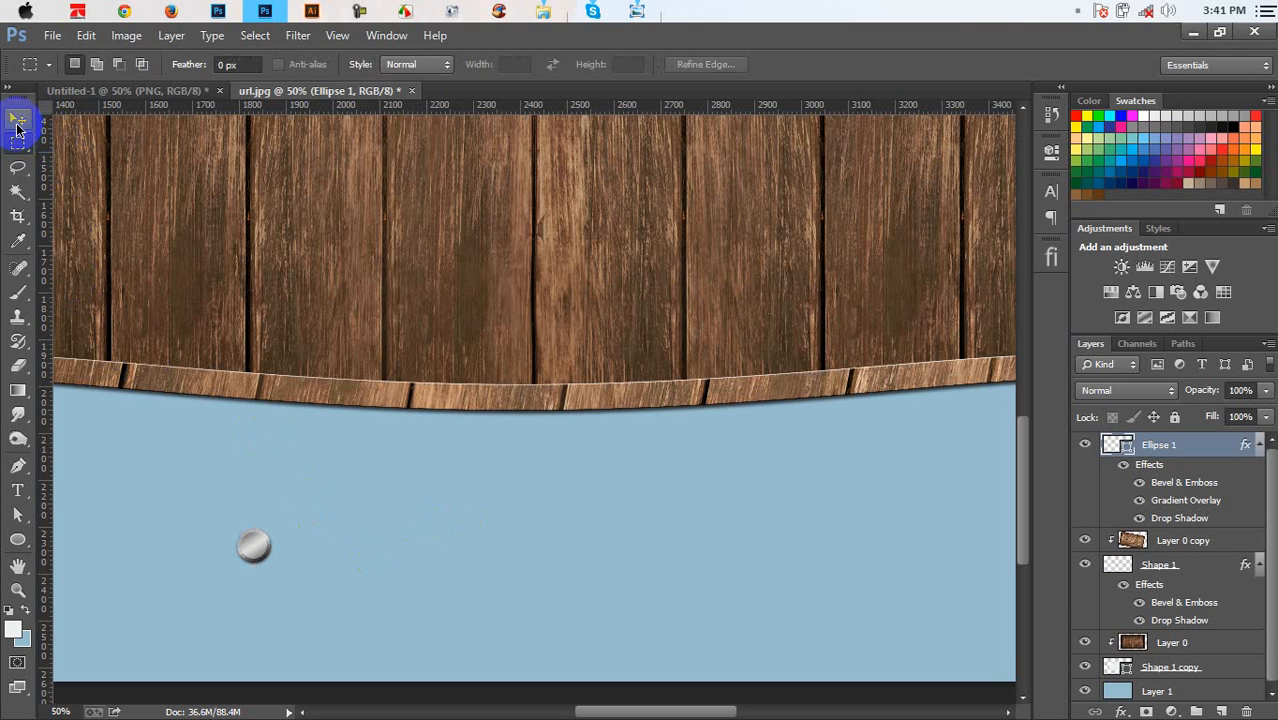
left_click(17, 120)
left_click_drag(249, 470, 667, 316)
key("ctrl+plus")
key("ctrl+plus")
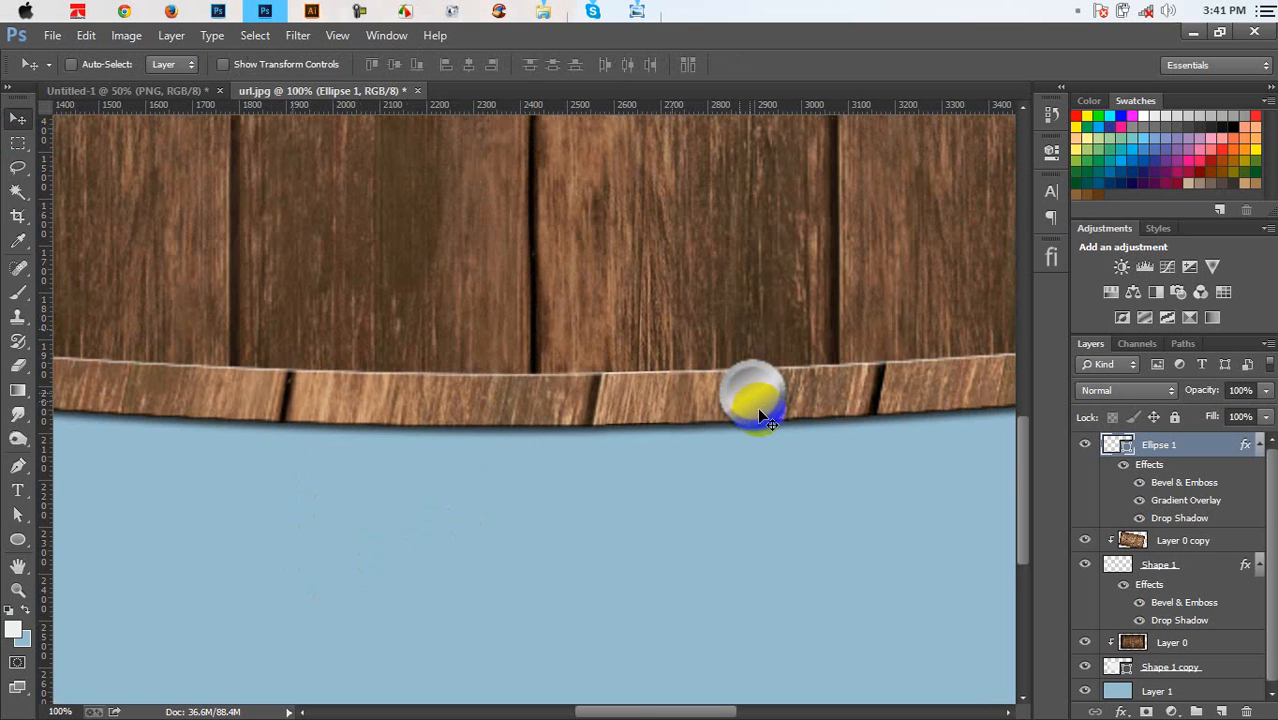
Scale the circle down to a small rivet that fits within the width of the lower frame strip
key("ctrl+t")
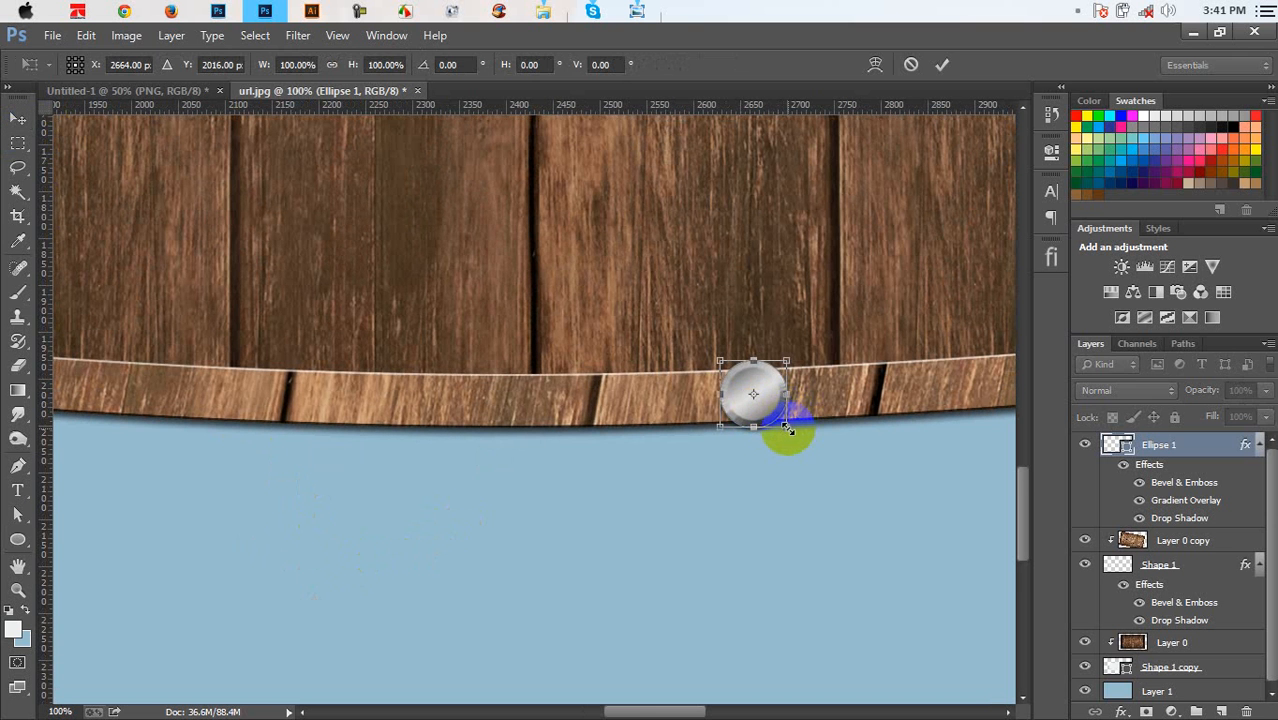
left_click_drag(787, 428, 627, 463)
key("Return")
key("ctrl+plus")
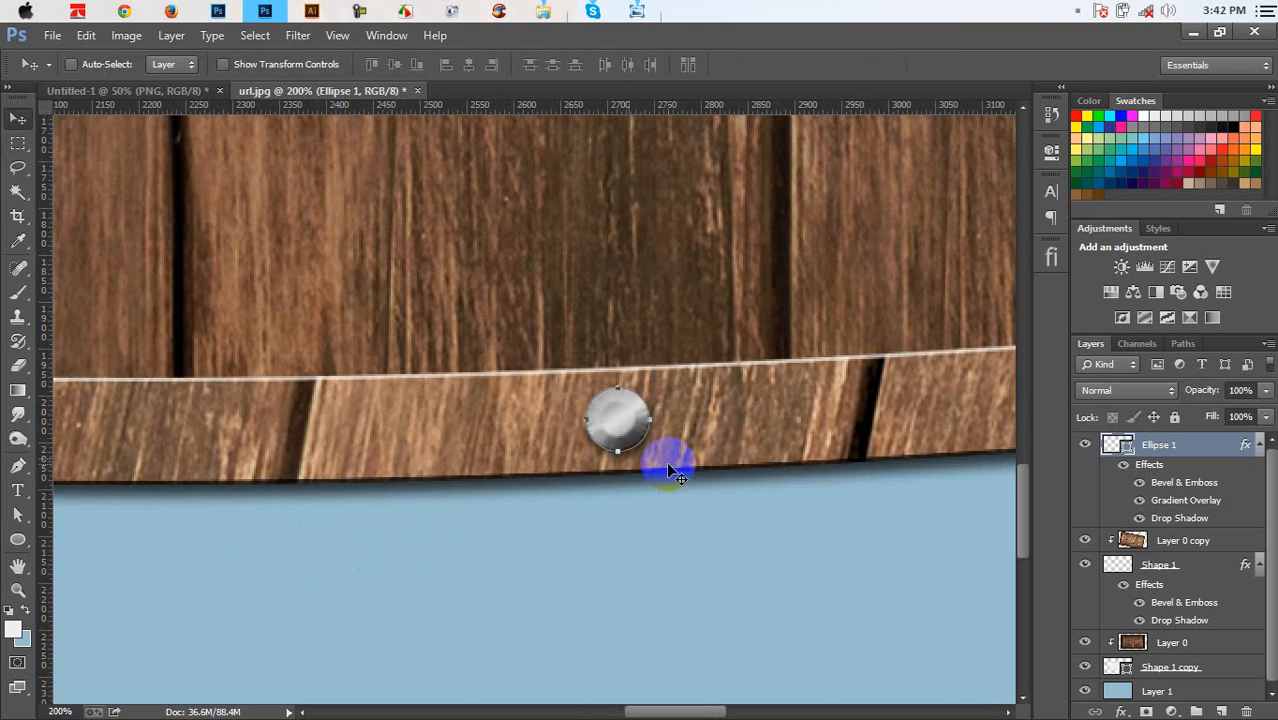
Change the rivet's bevel style to Pillow Emboss and slightly reduce the bevel size
double_click(1244, 447)
left_click(690, 150)
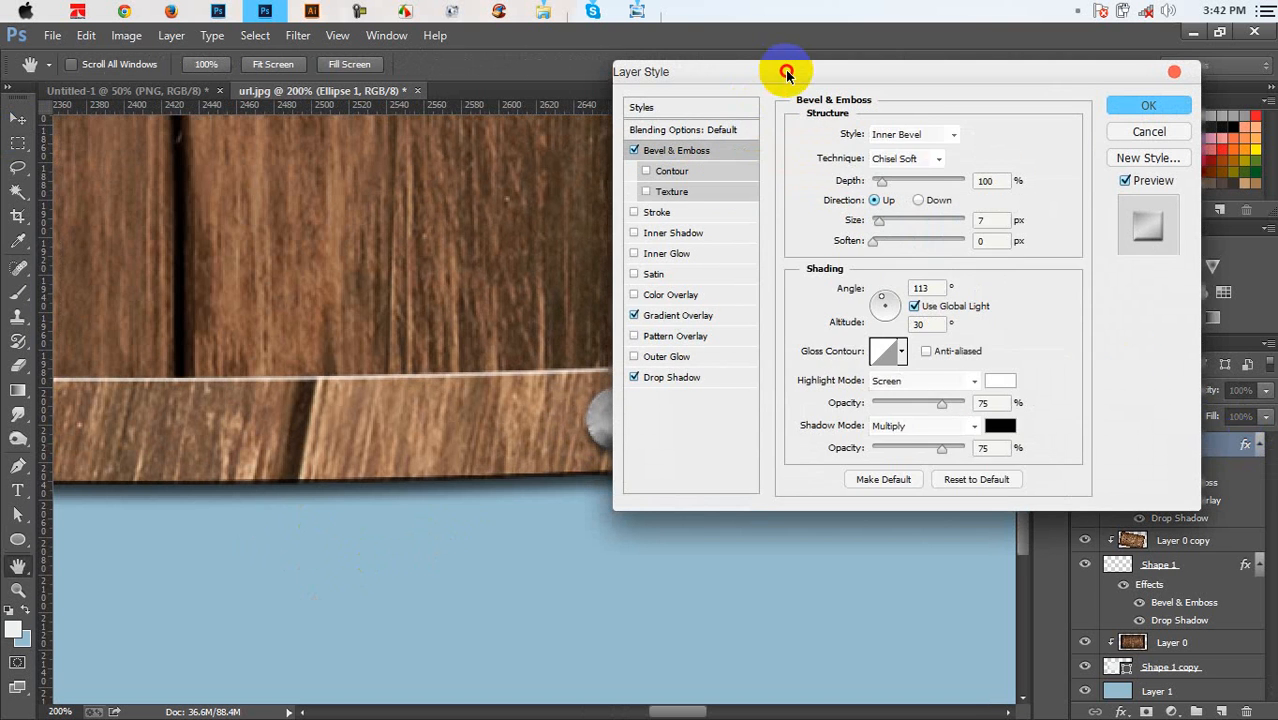
left_click_drag(786, 72, 965, 33)
left_click(1090, 96)
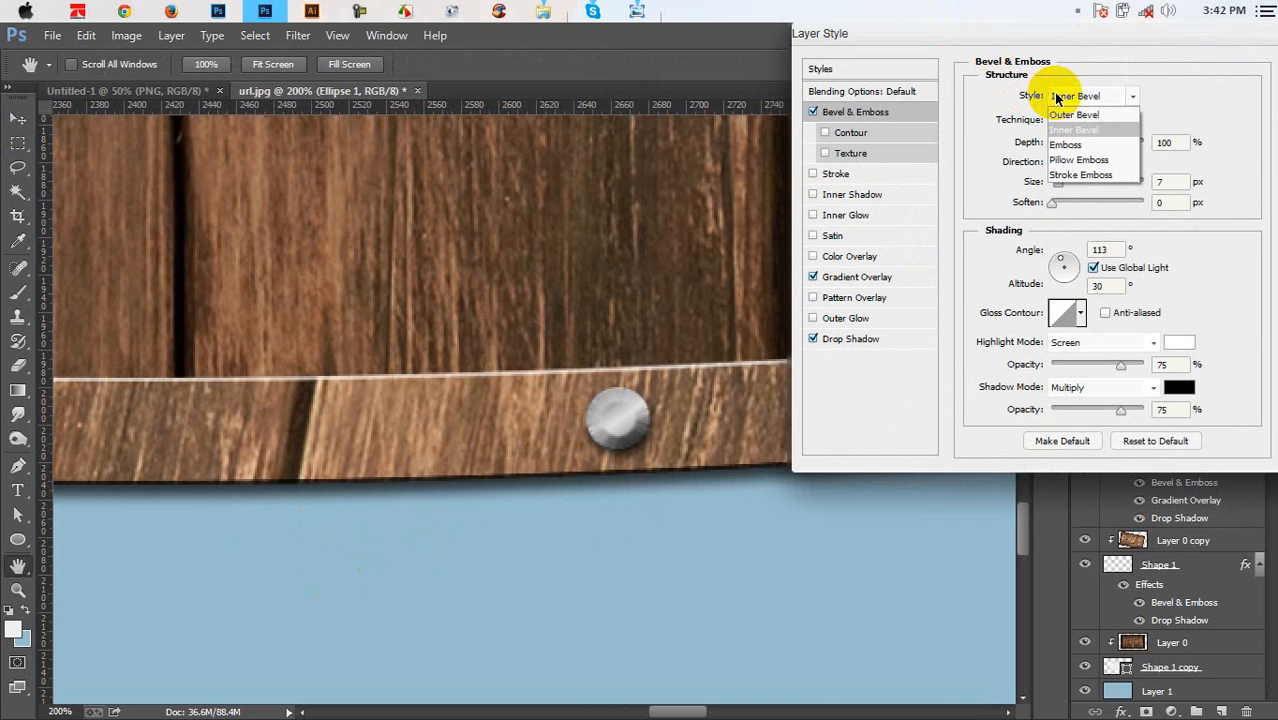
left_click(1081, 163)
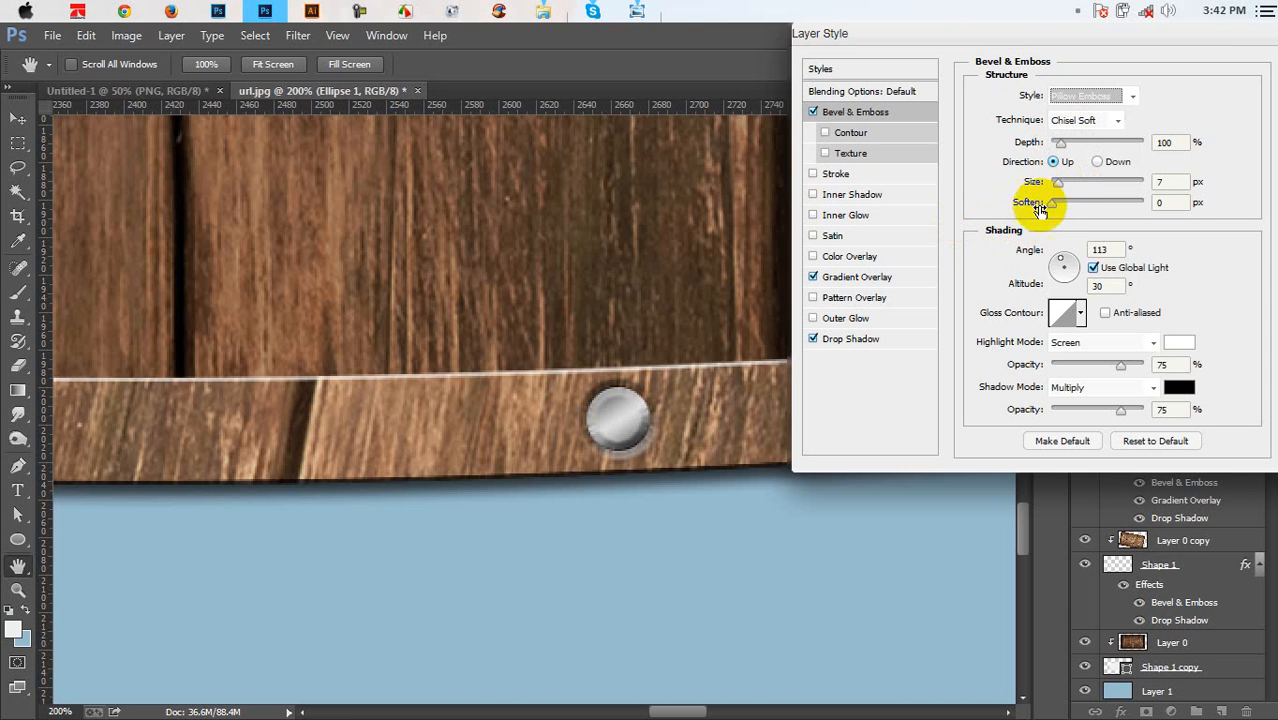
left_click(1176, 180)
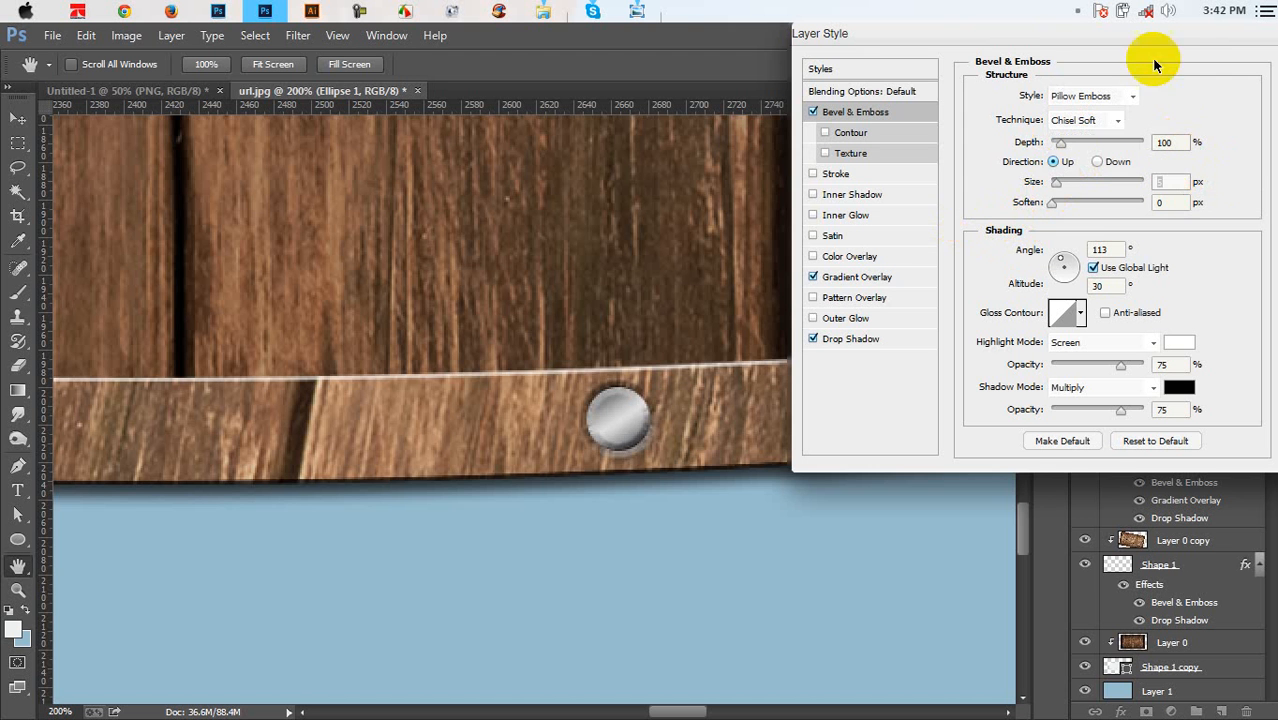
Darken the gradient overlay's dark colour stop to #373737 and apply the rivet's layer style
left_click(855, 277)
left_click(1091, 140)
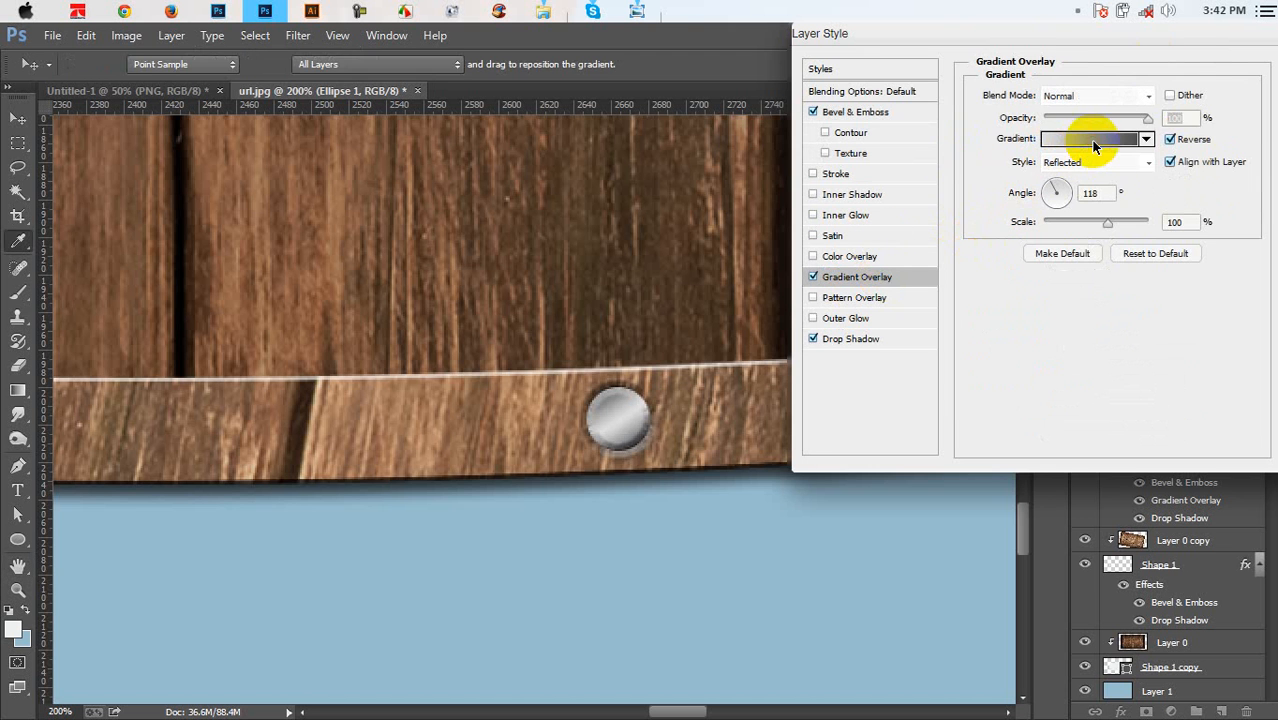
double_click(421, 441)
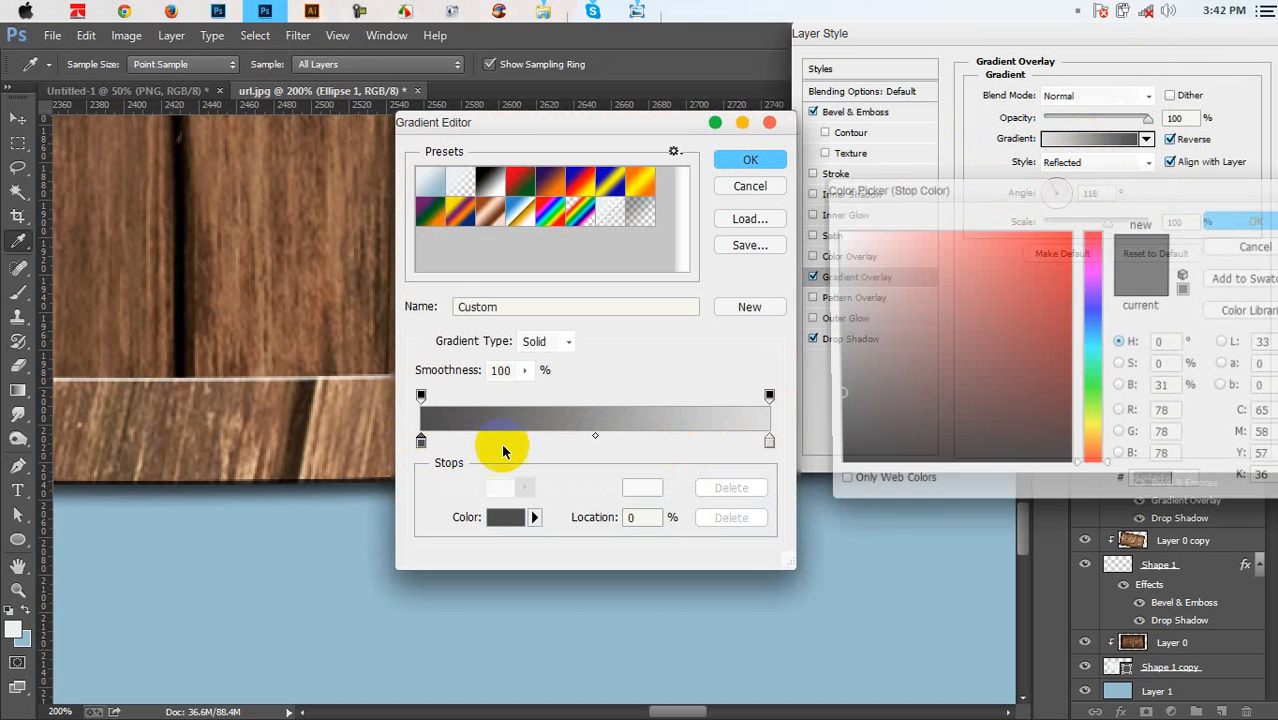
left_click(834, 418)
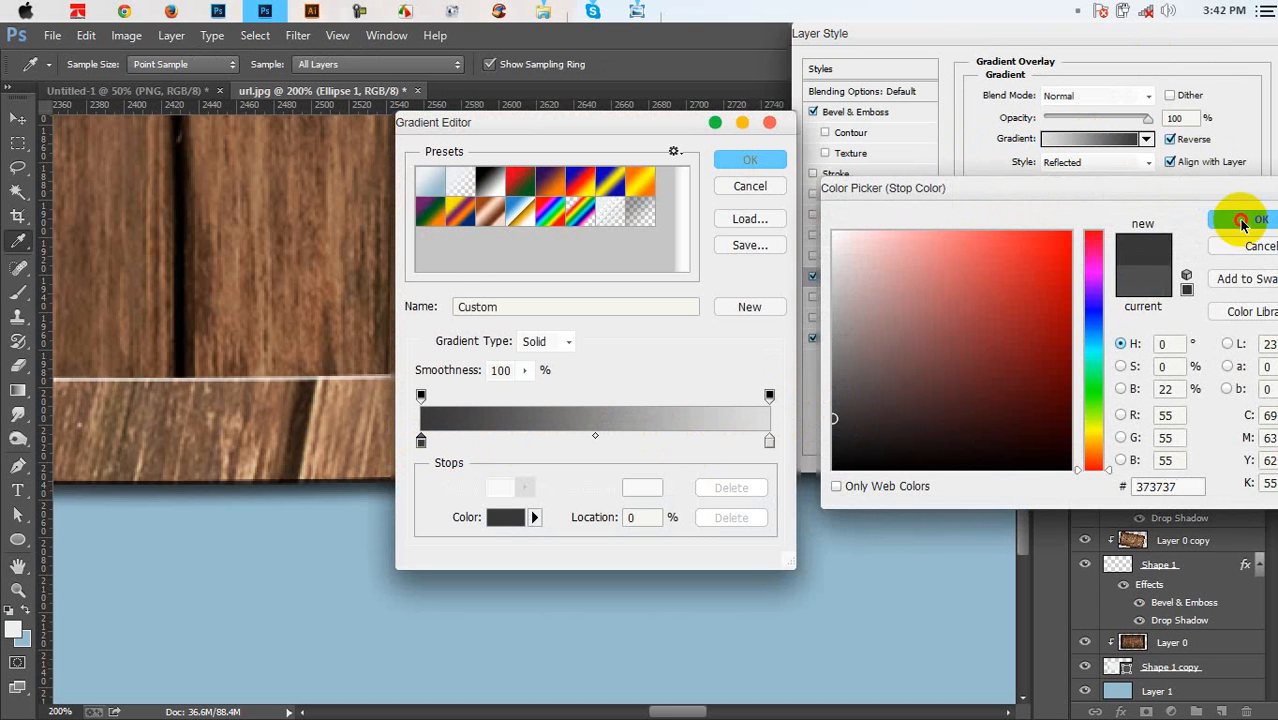
left_click(1240, 219)
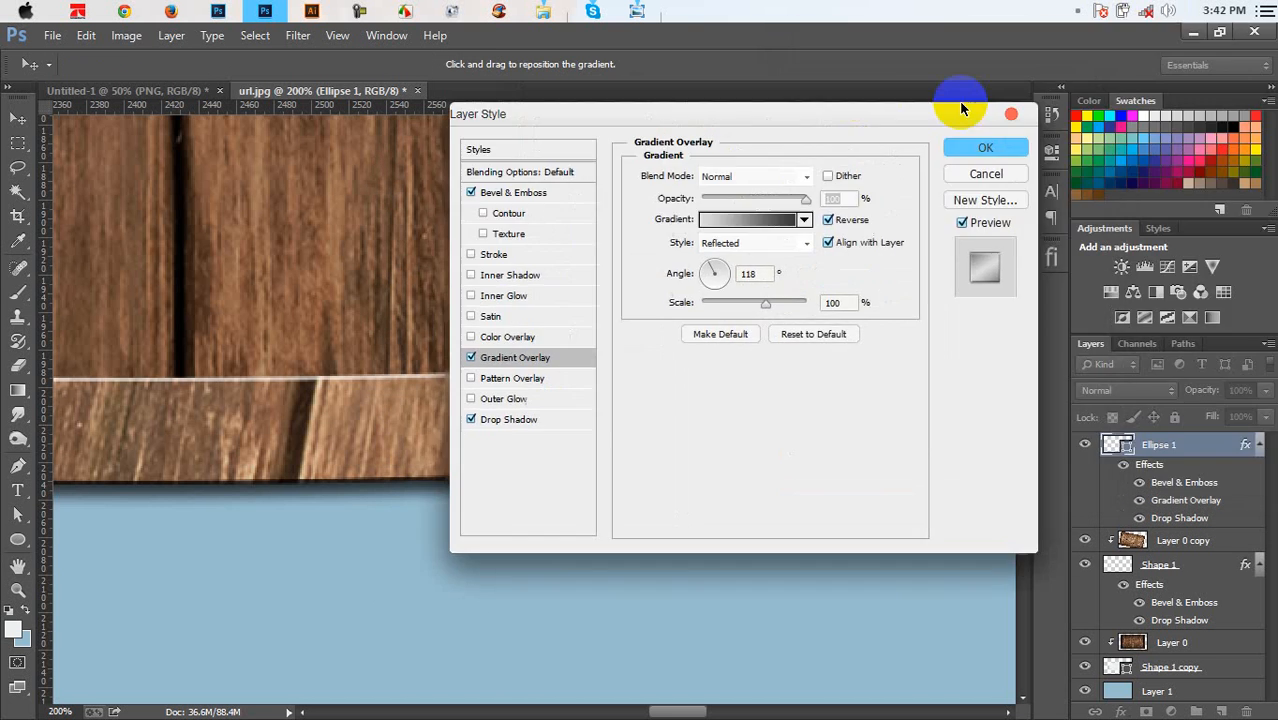
left_click(1004, 146)
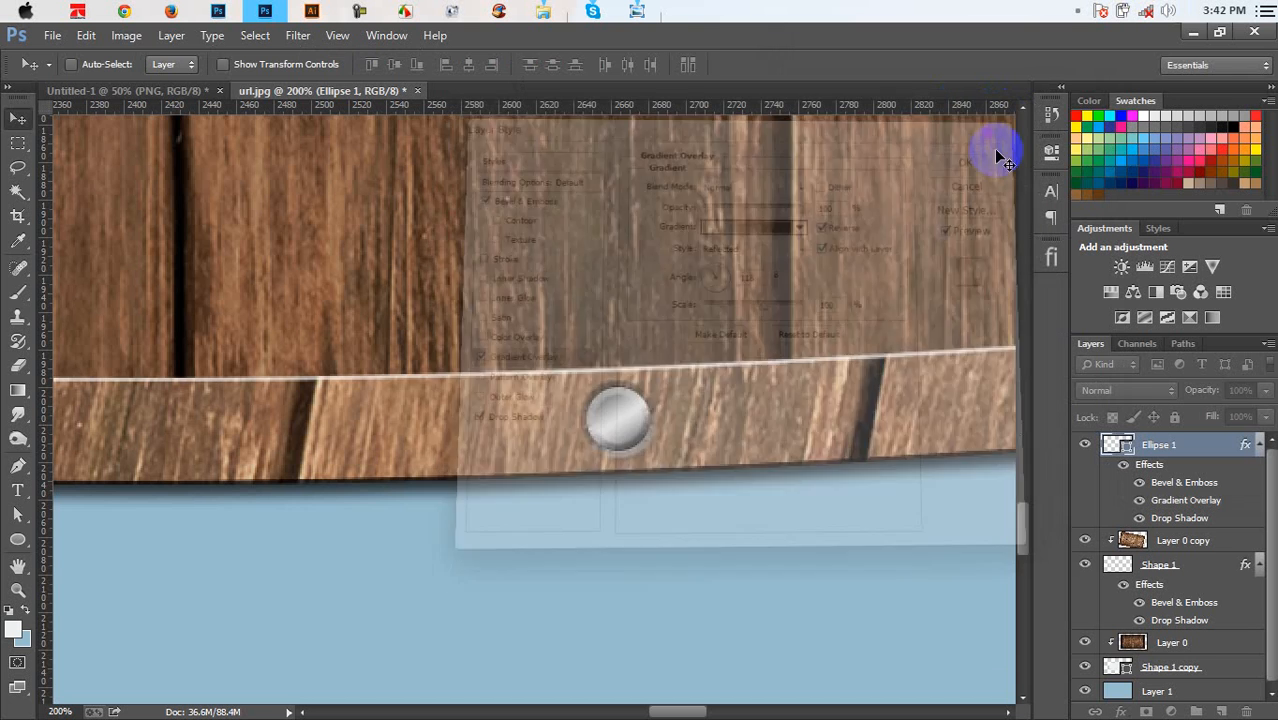
Duplicate the rivet four times, spacing the copies along the right half of the frame's lower edge up to the corner
key("ctrl+minus")
key("ctrl+minus")
key("ctrl+minus")
key("ctrl+minus")
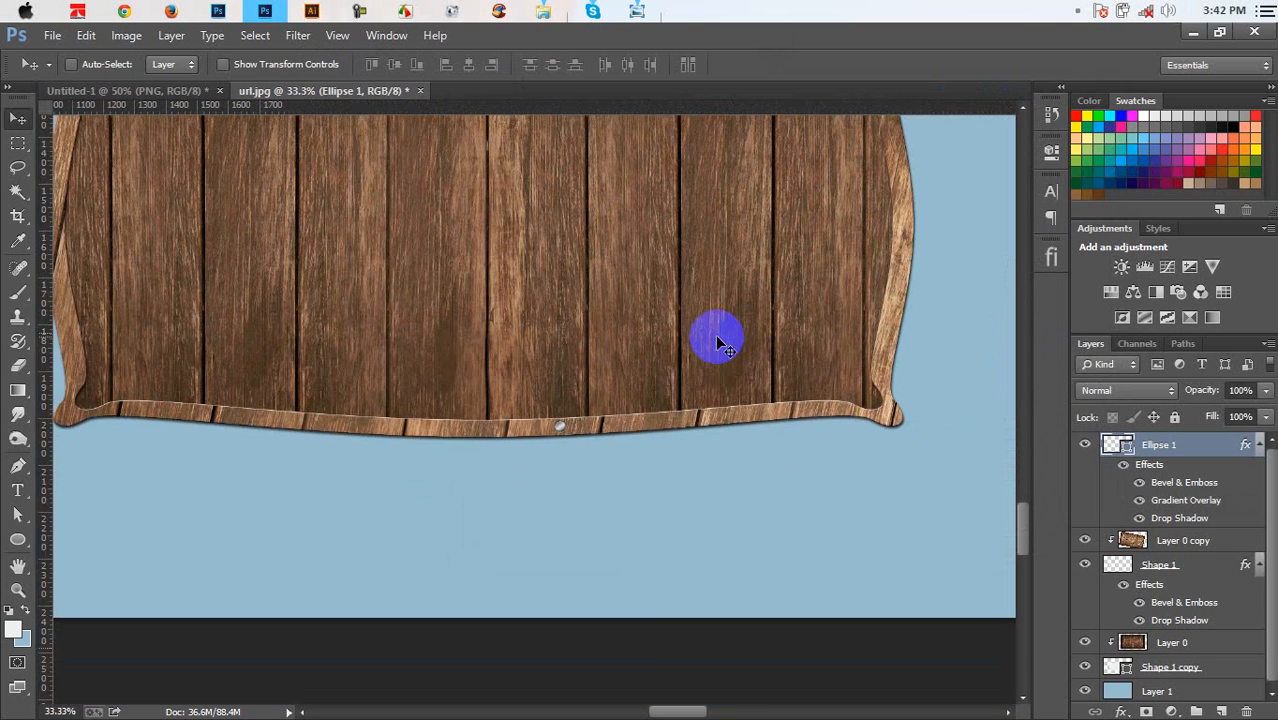
left_click_drag(604, 428, 907, 421)
scroll(911, 430, "up", 3)
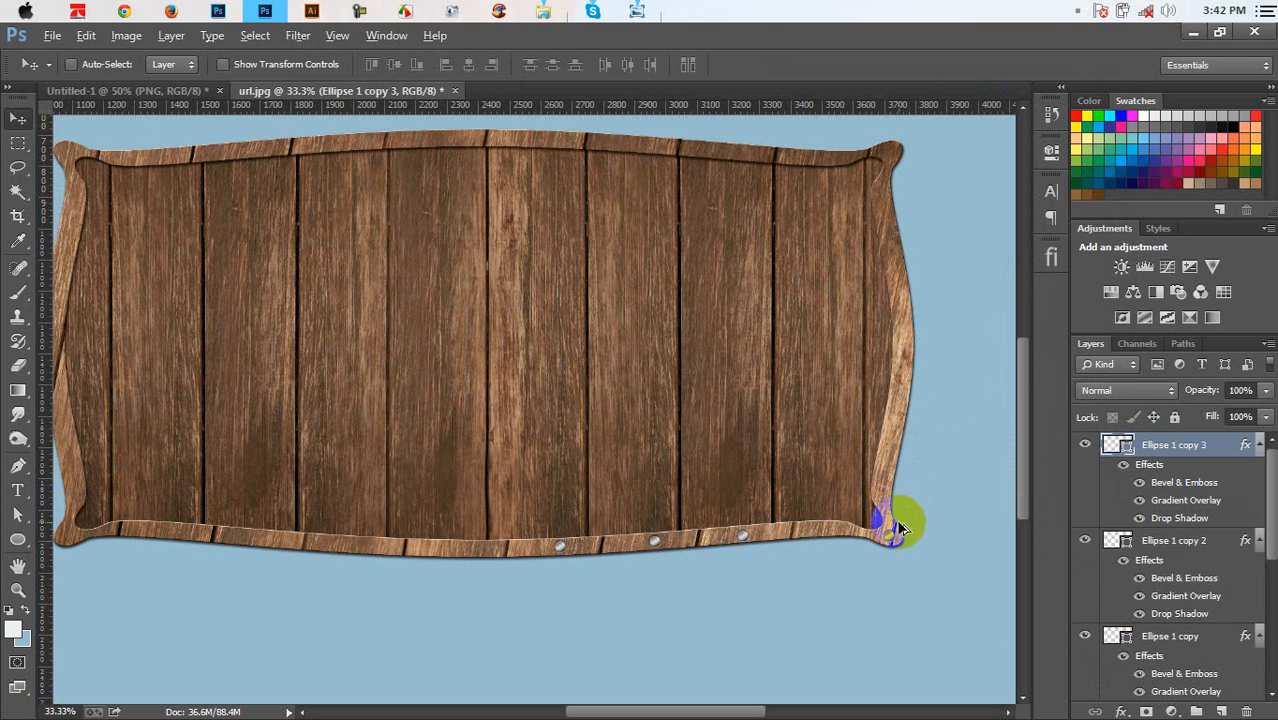
left_click_drag(895, 527, 832, 518)
Collapse the effects lists of the five rivet layers
left_click(1259, 445)
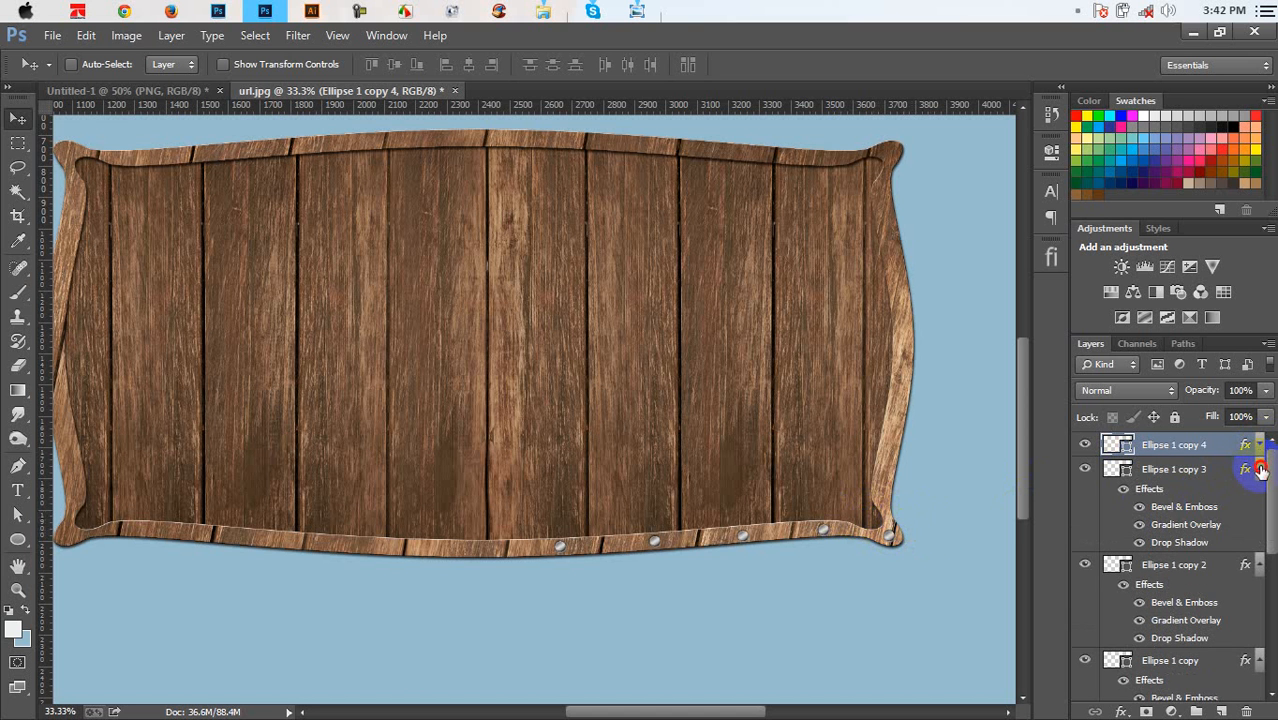
left_click(1261, 470)
left_click(1259, 493)
left_click(1259, 517)
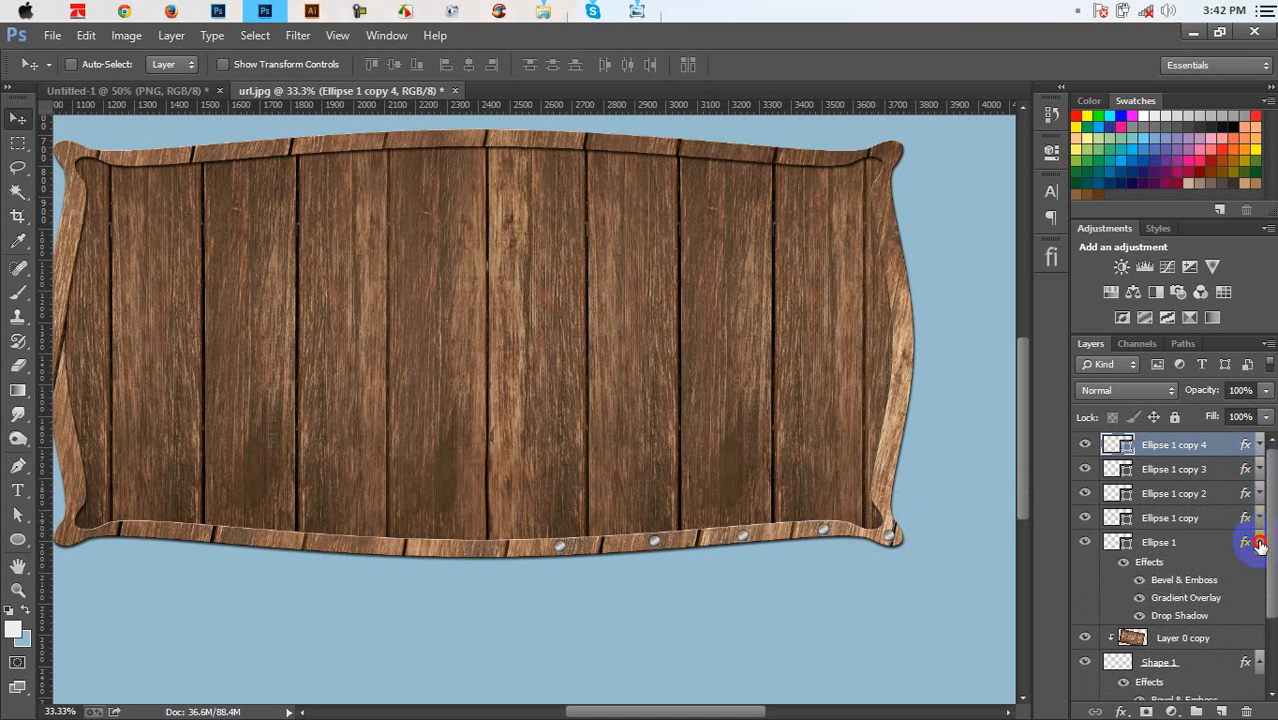
left_click(1259, 543)
Duplicate all five lower rivets together and place the copies along the frame's upper edge
left_click(1235, 542)
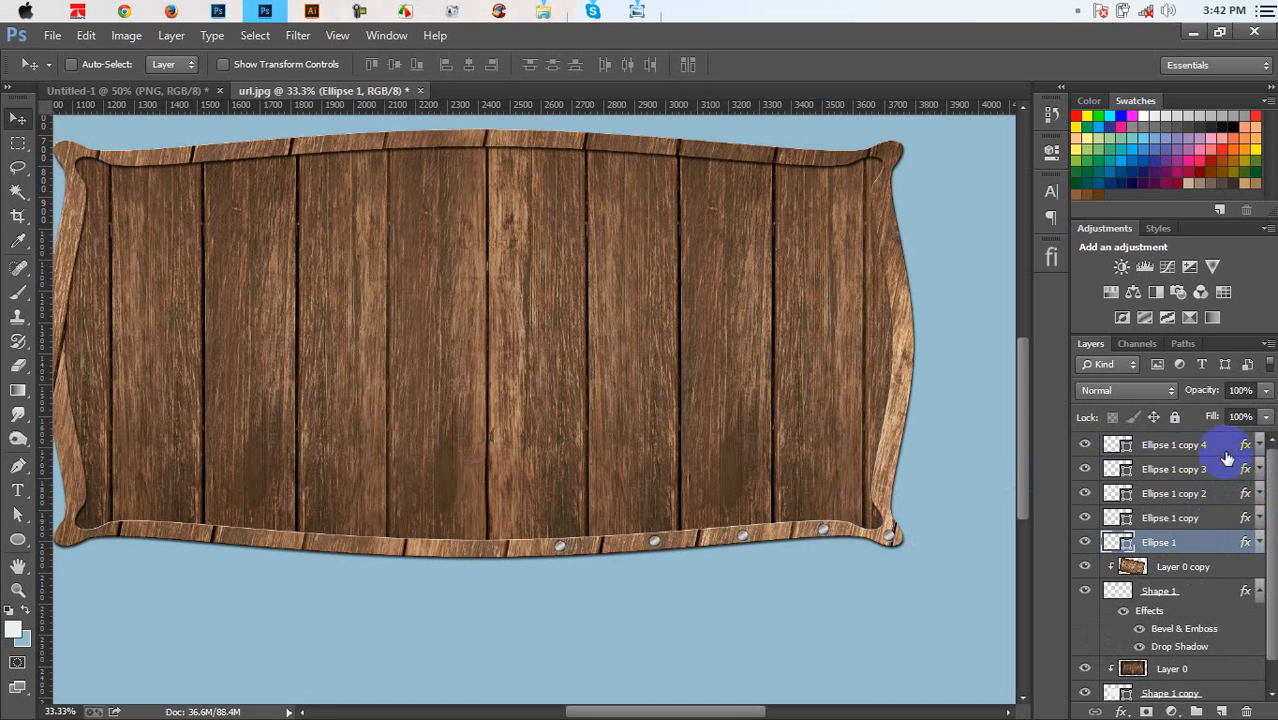
left_click(1224, 452, "shift")
left_click_drag(797, 540, 841, 156)
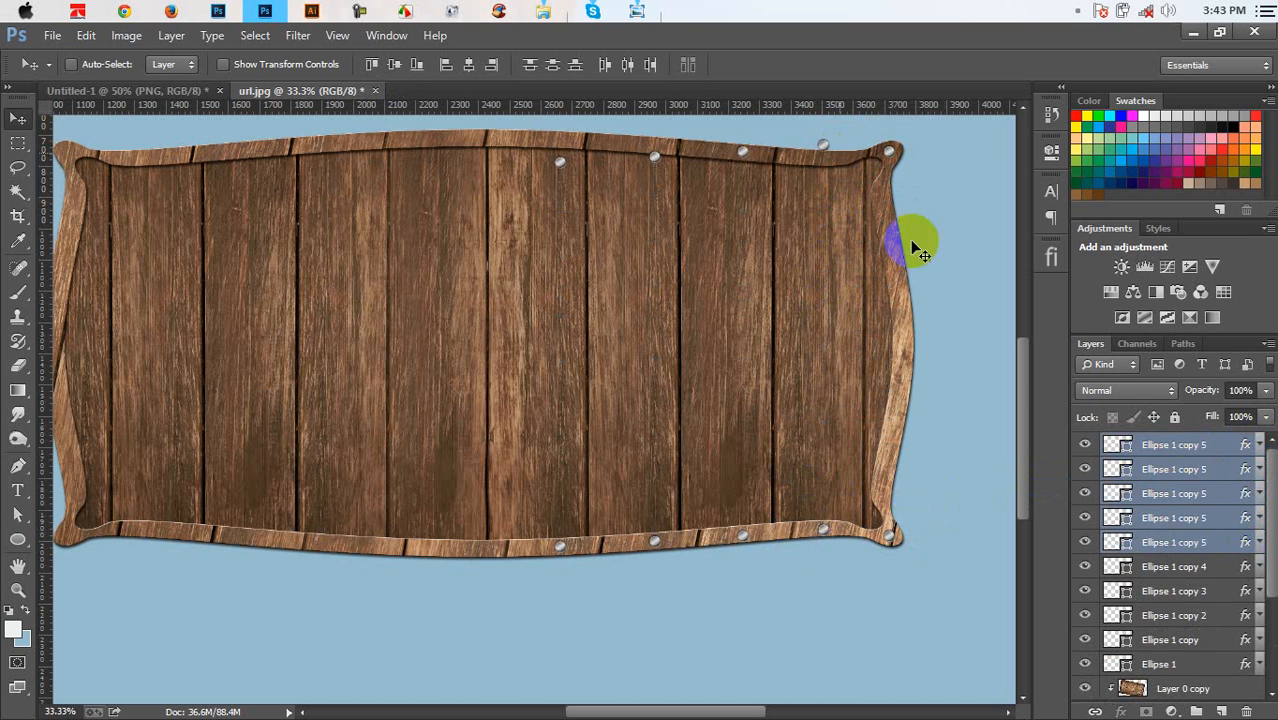
Move the two upper rivets nearest the board's centre up onto the curved frame strip
left_click(1160, 541)
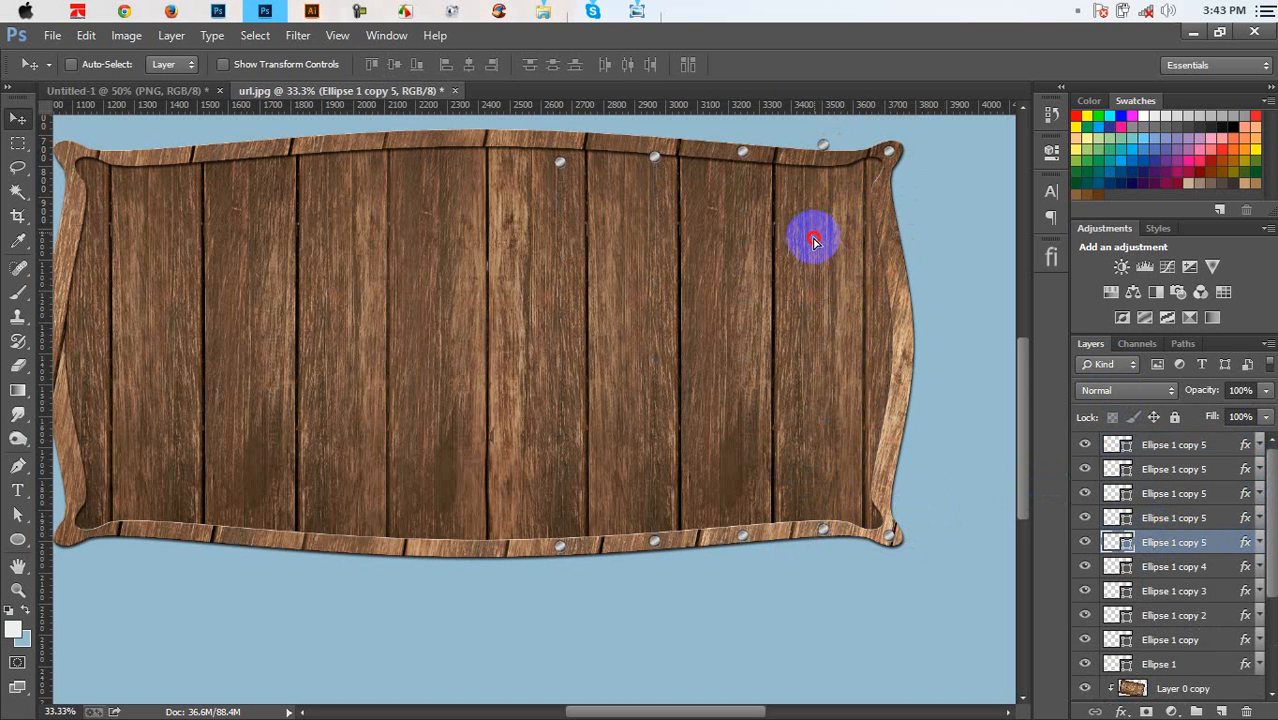
left_click_drag(813, 240, 816, 210)
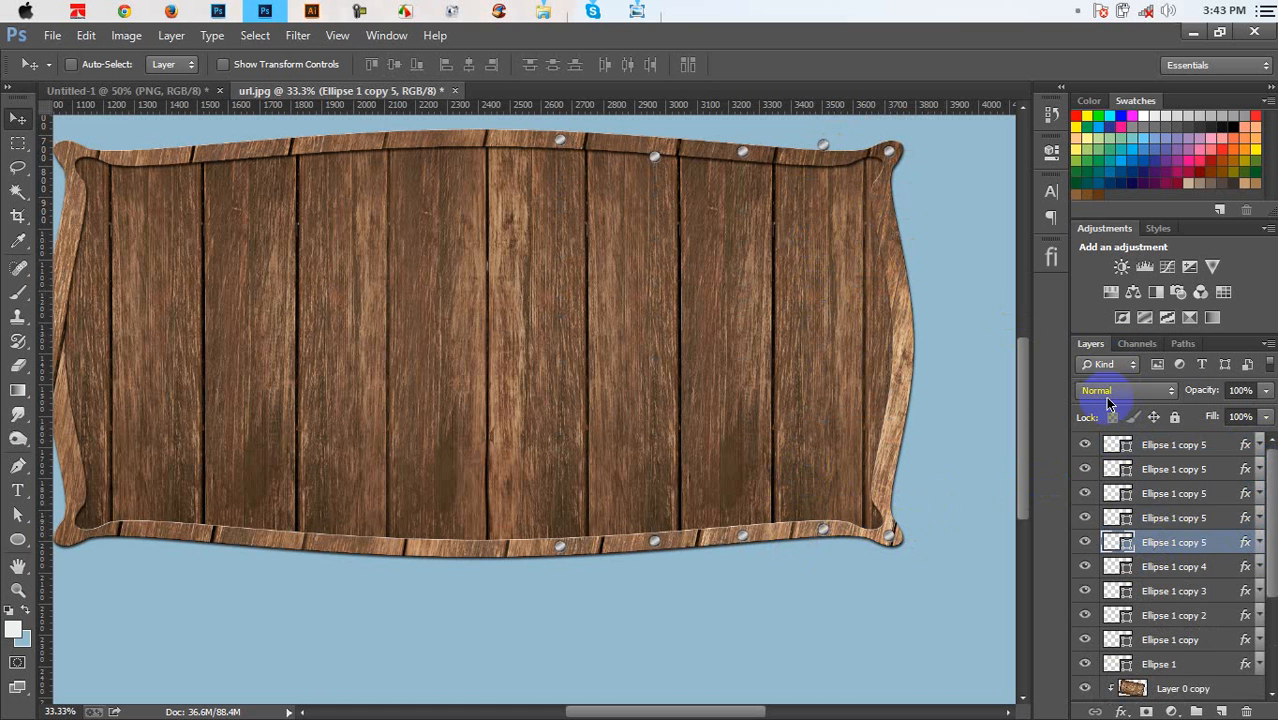
left_click(1160, 517)
left_click_drag(655, 163, 663, 172)
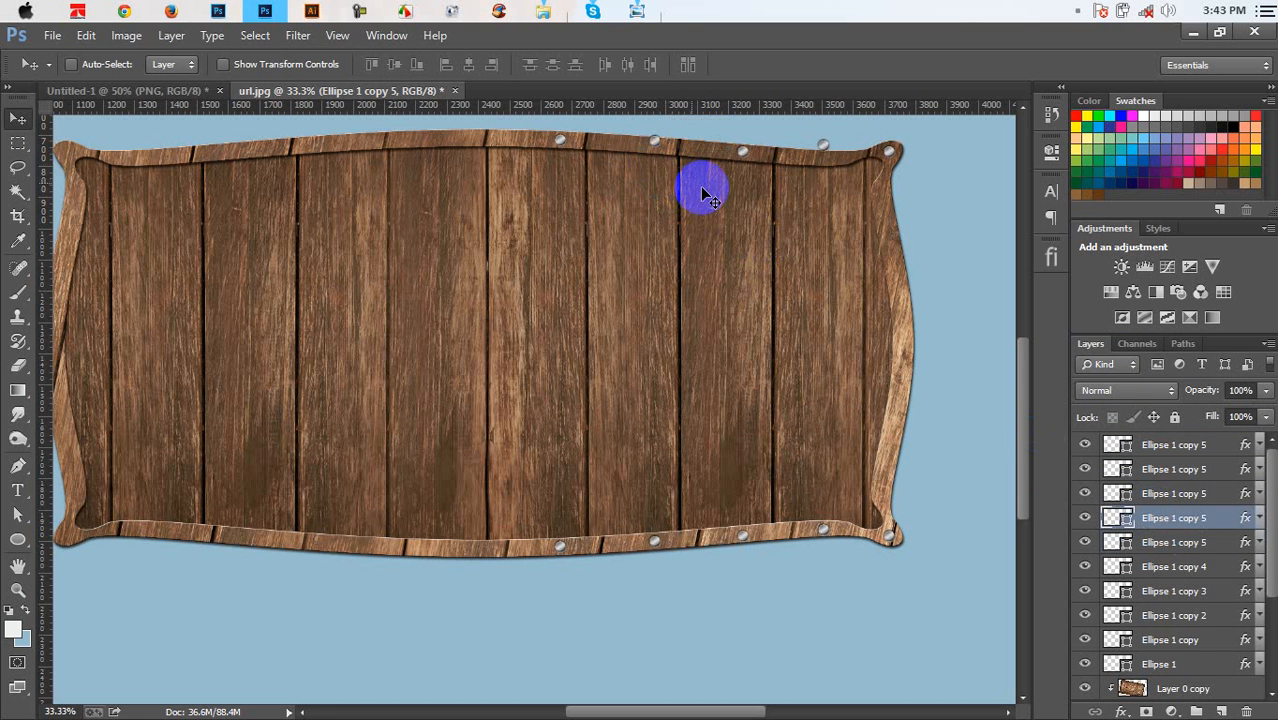
Nudge the upper rivet next to the corner one down onto the frame strip
left_click(1175, 490)
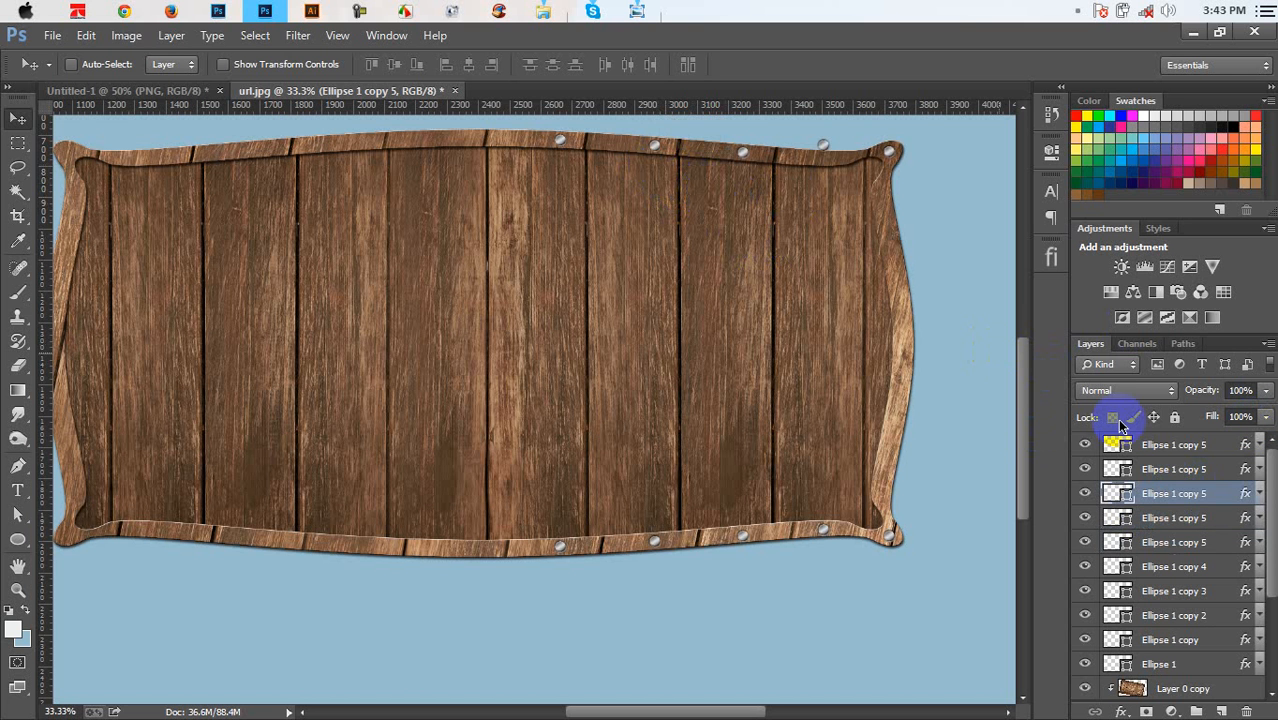
left_click(1145, 469)
left_click(1160, 458)
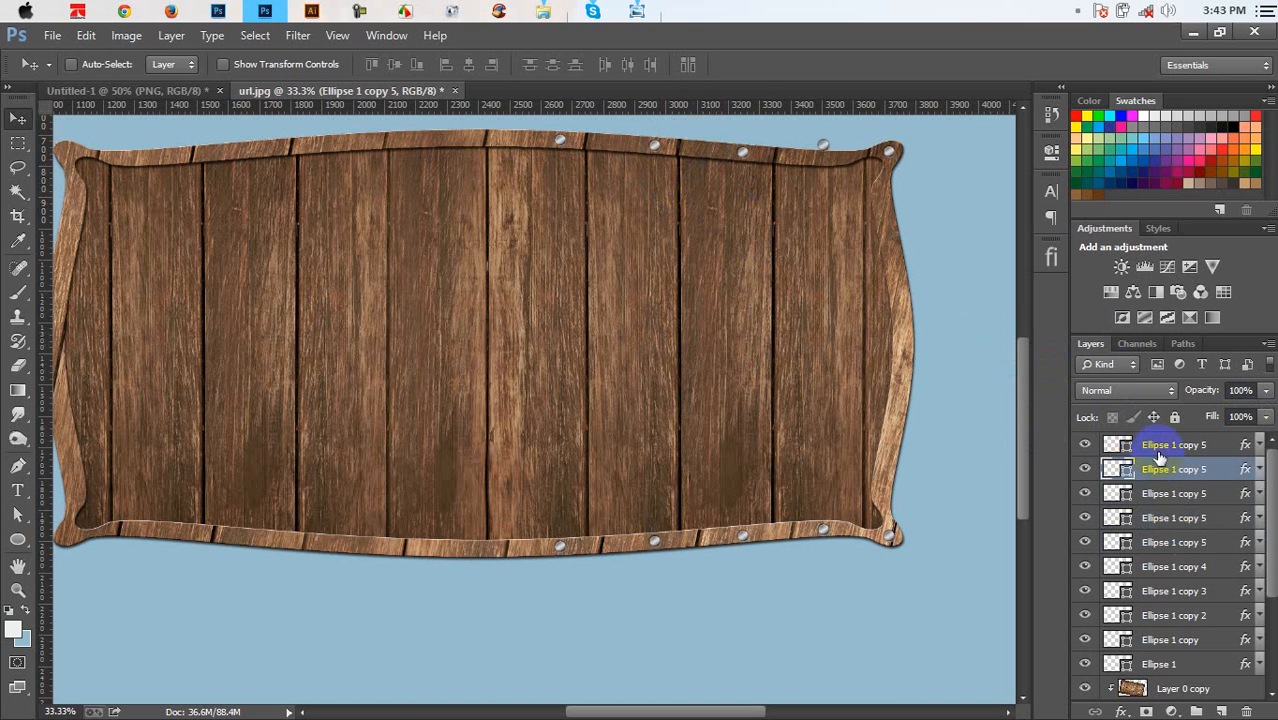
key("shift+Down")
key("shift+Down")
key("shift+Down")
key("shift+Down")
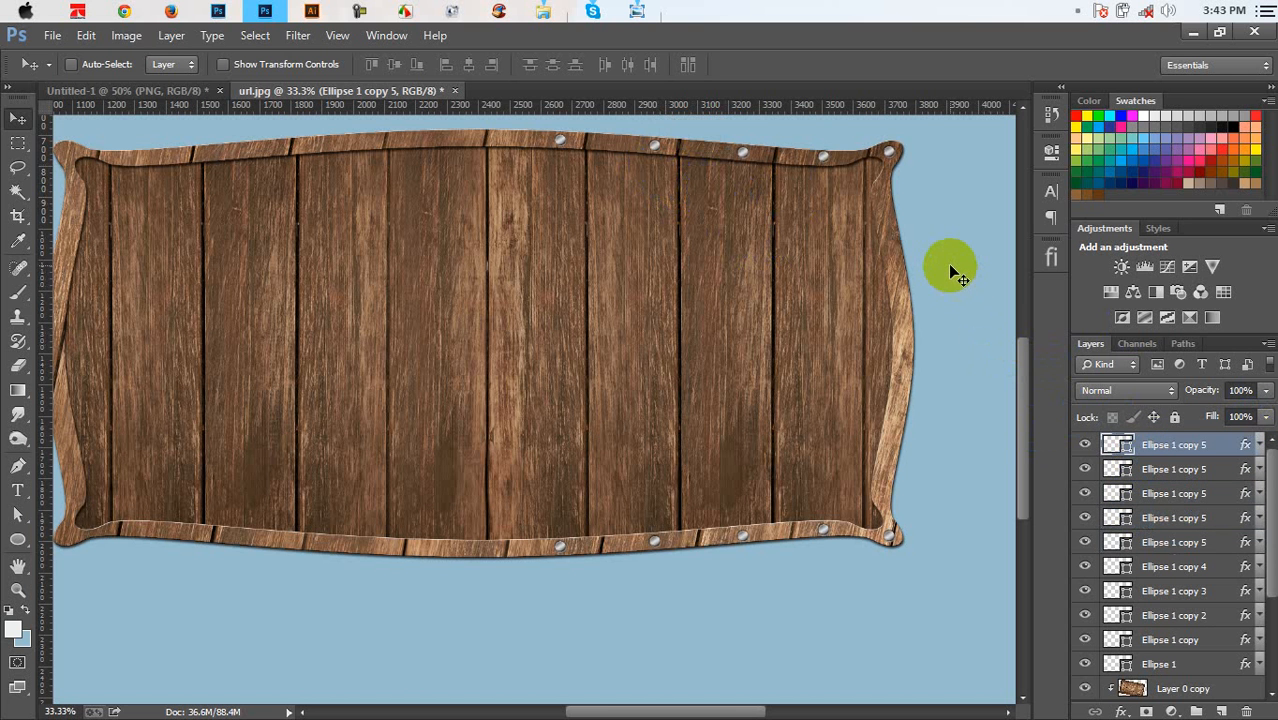
Duplicate the rivet five times and space the copies down the frame's right edge between the two corner rivets
left_click_drag(879, 205, 950, 270)
mouse_move(893, 226)
left_mouse_down()
mouse_move(893, 305)
mouse_move(913, 302)
mouse_move(904, 279)
mouse_move(906, 364)
mouse_move(919, 348)
mouse_move(921, 359)
mouse_move(893, 416)
mouse_move(910, 424)
mouse_move(908, 472)
left_mouse_up()
key("ctrl+j")
key("ctrl+j")
key("ctrl+j")
key("ctrl+j")
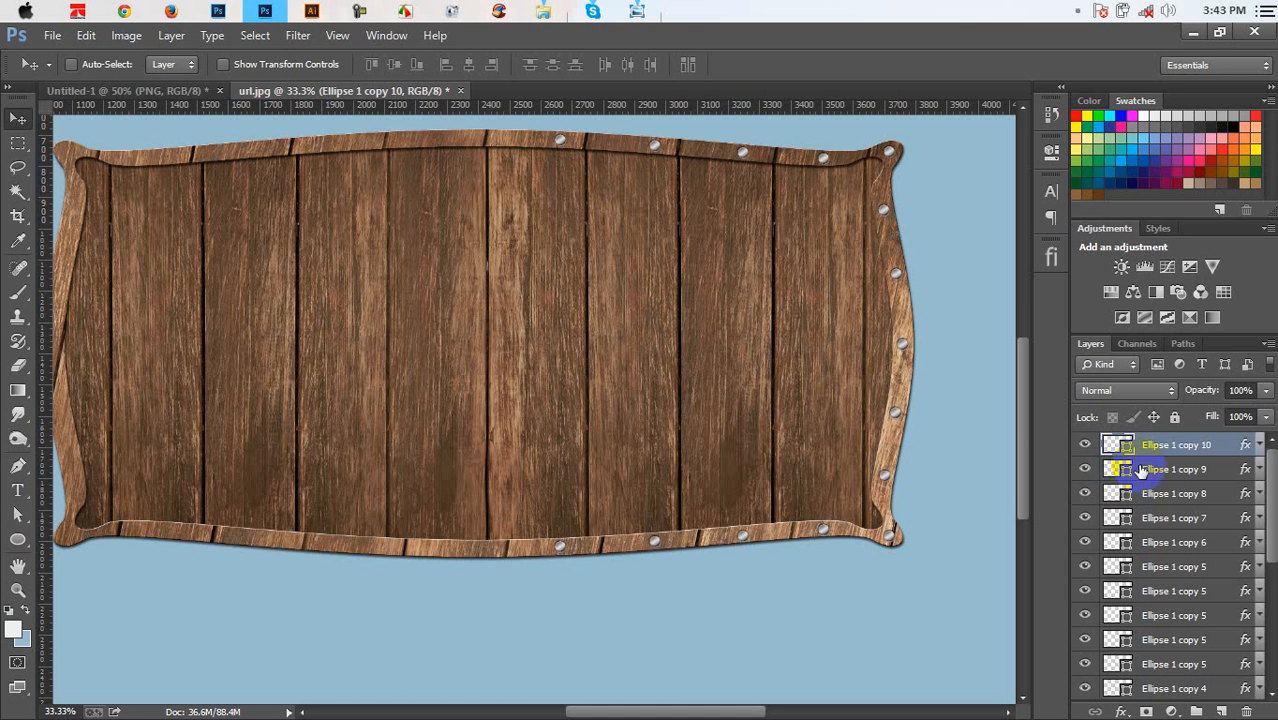
Select only the five rivet layers on the frame's right edge, Ellipse 1 copy 6 to copy 10
left_click(1175, 527, "shift")
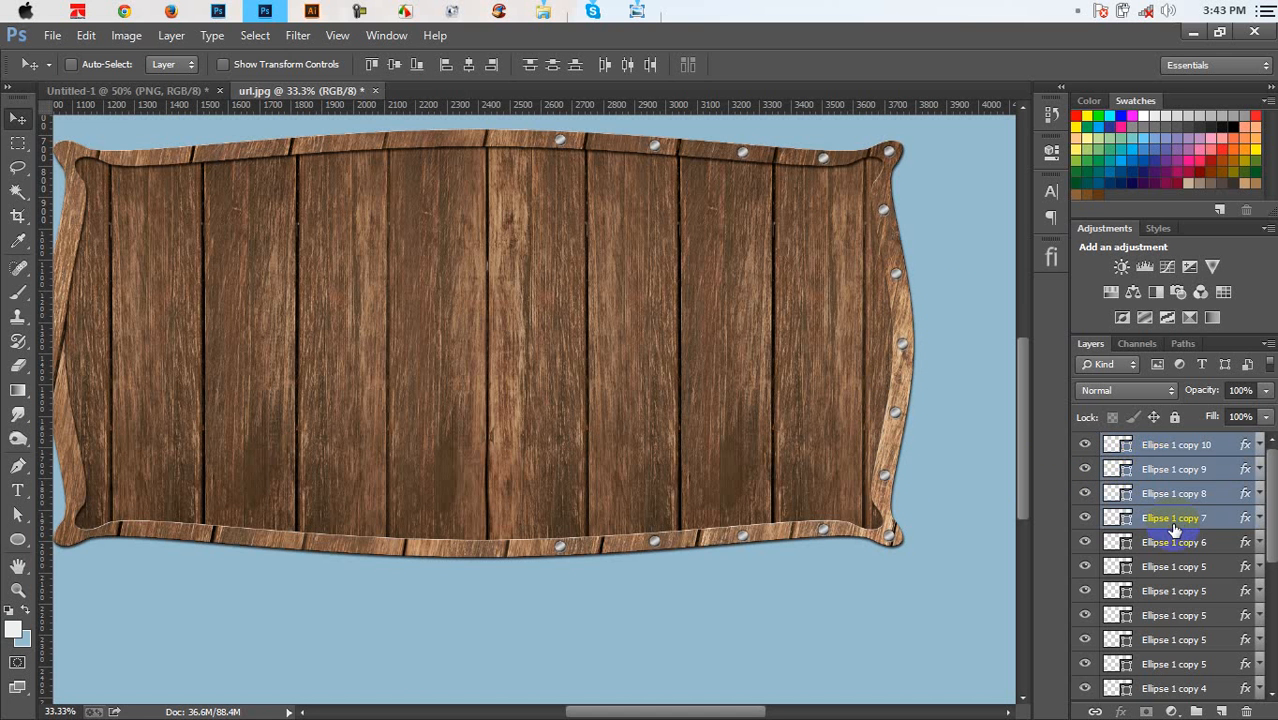
left_click(1168, 542, "shift")
left_click(1170, 566, "shift")
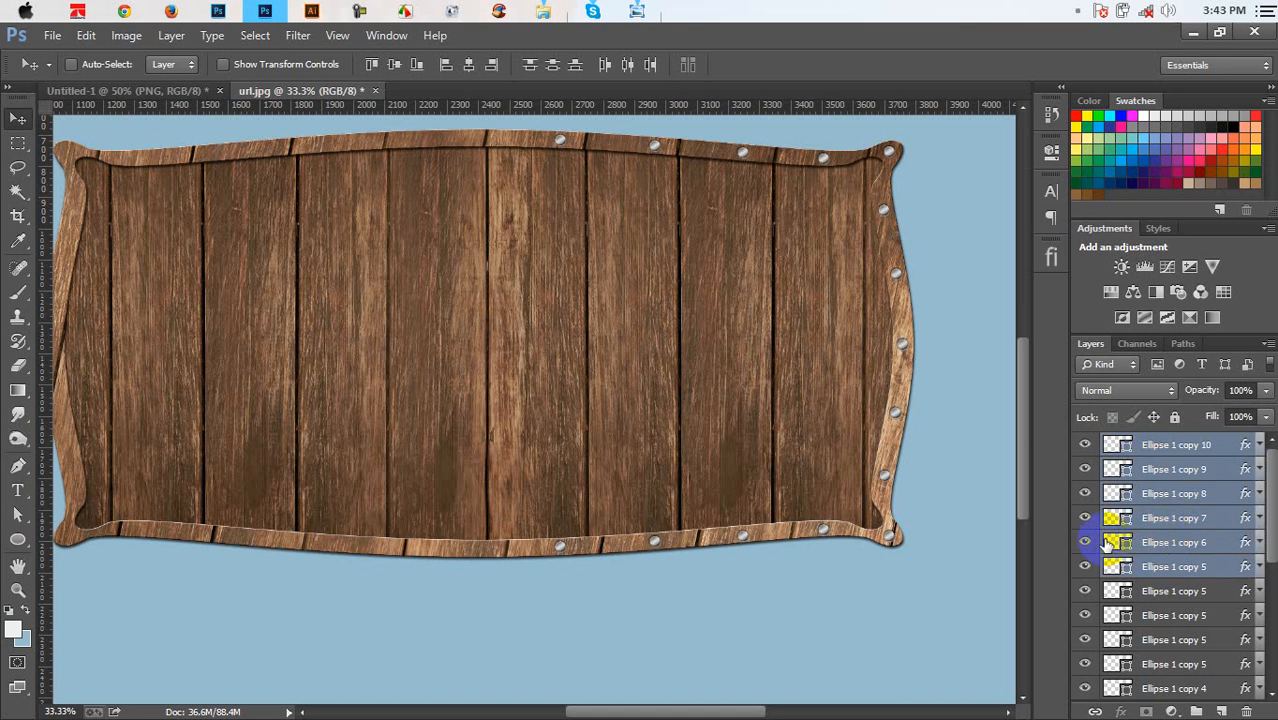
left_click_drag(904, 509, 940, 515)
left_click(1170, 566, "ctrl")
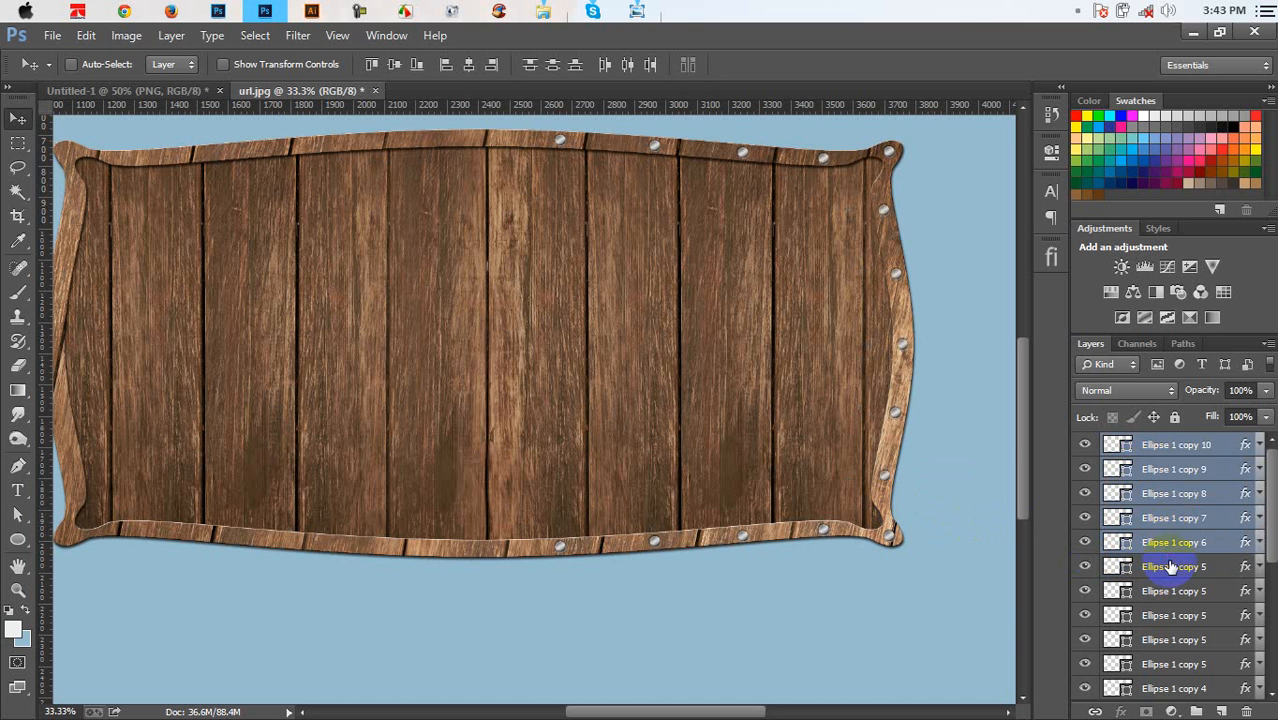
left_click_drag(914, 458, 883, 460)
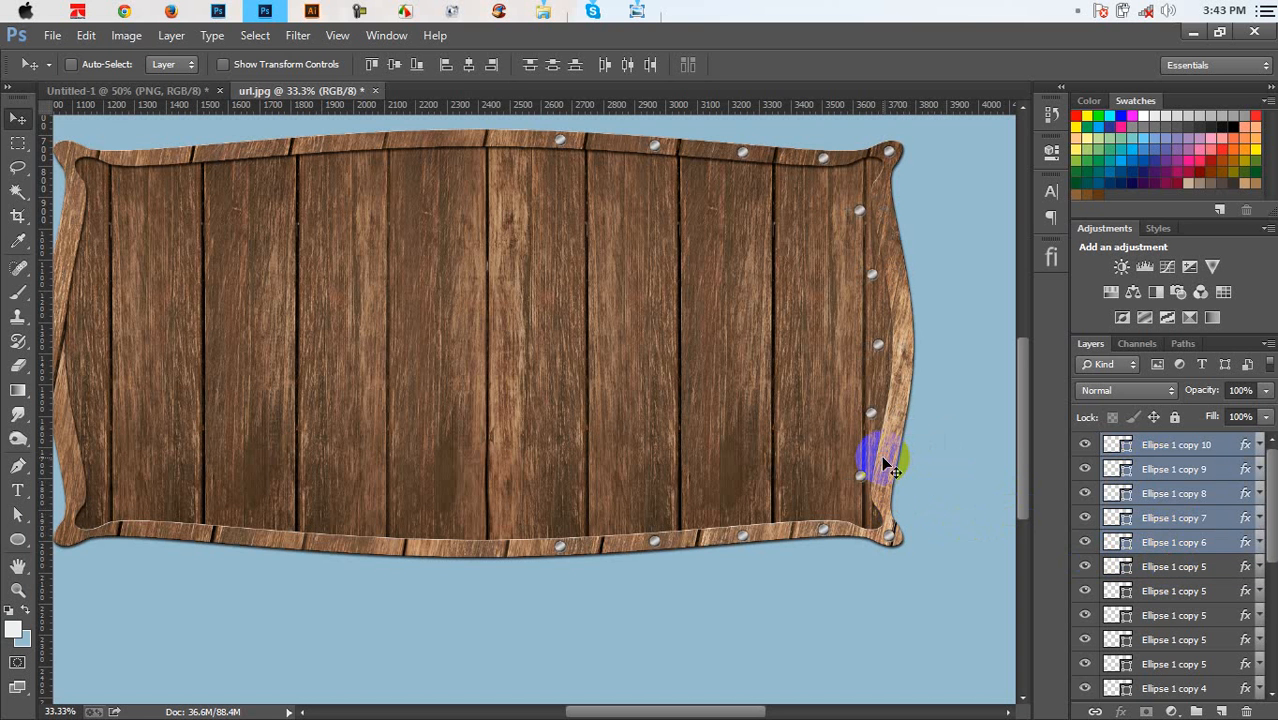
key("ctrl+z")
key("ctrl+alt+e")
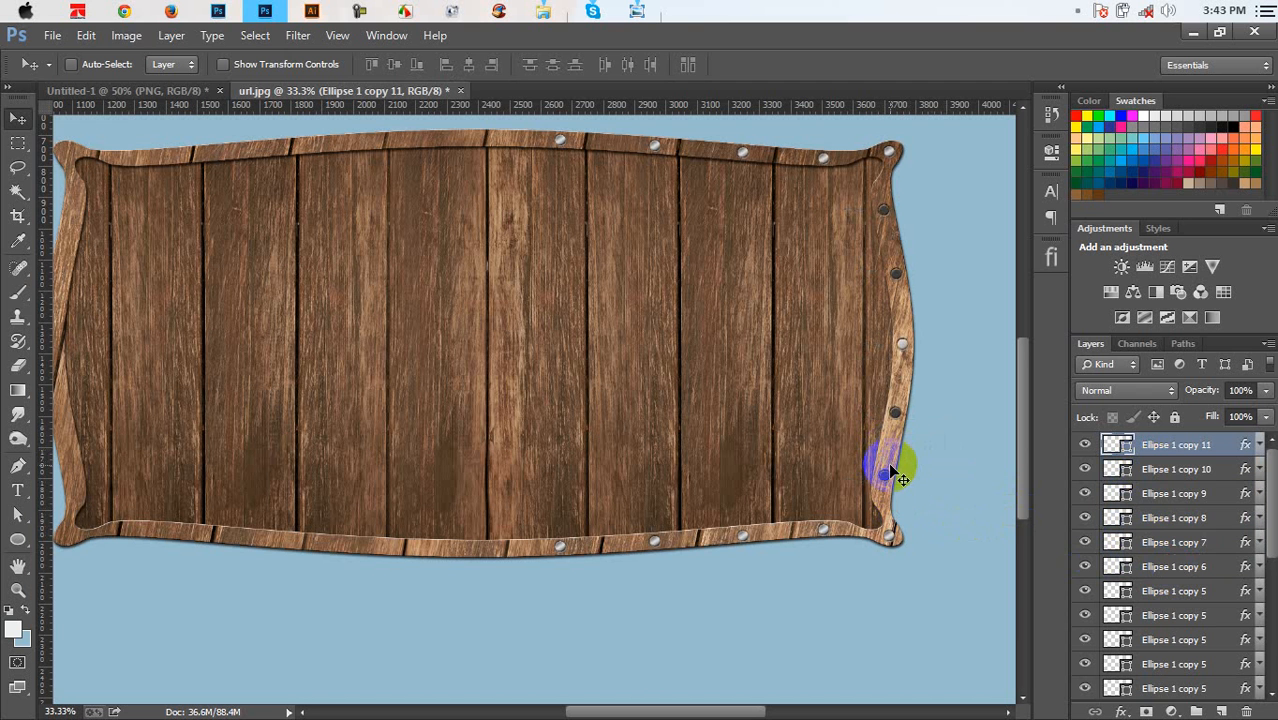
key("ctrl+z")
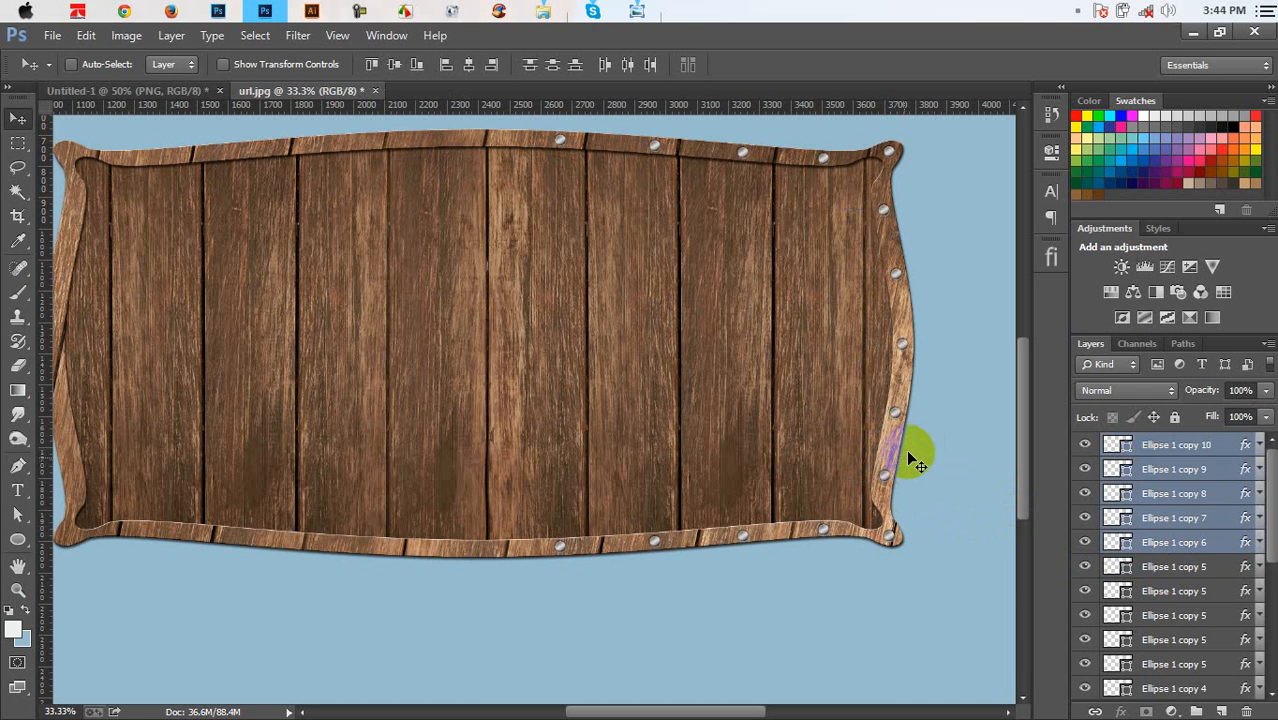
key("ctrl+z")
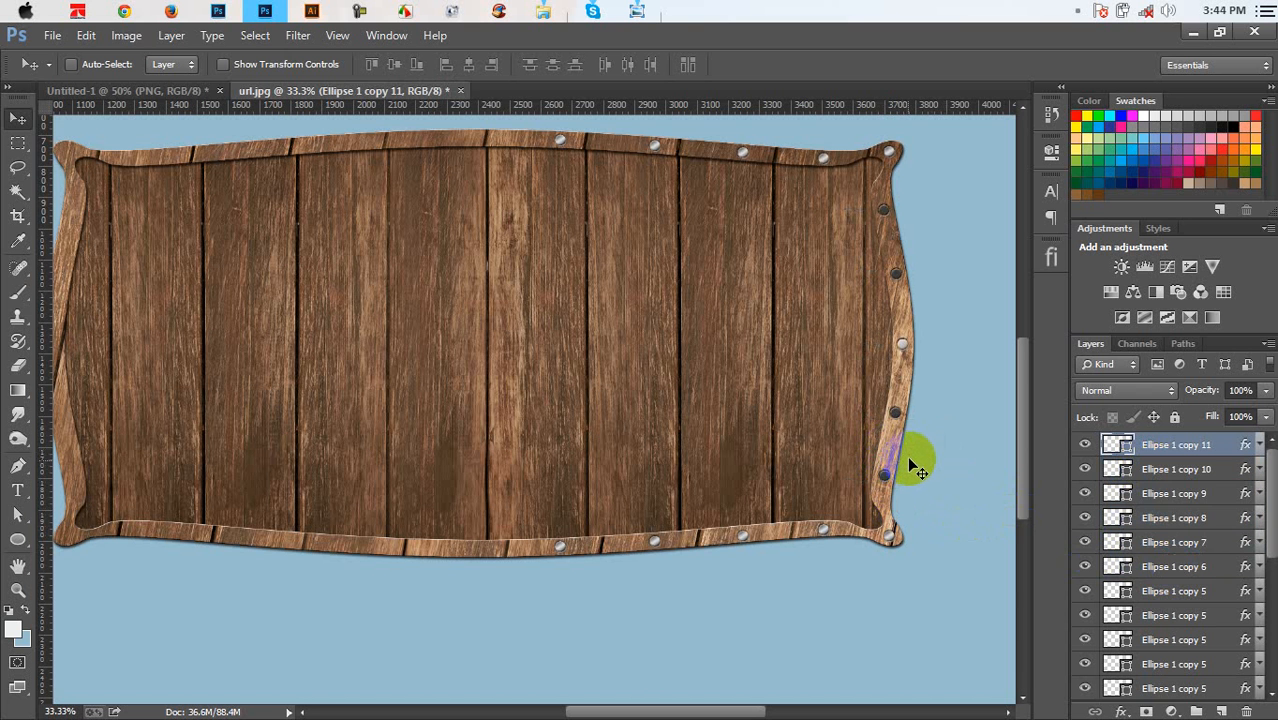
key("ctrl+z")
Duplicate the five right-edge rivets, flip the copies horizontally and place them along the frame's left edge
left_click_drag(925, 410, 698, 414)
key("ctrl+t")
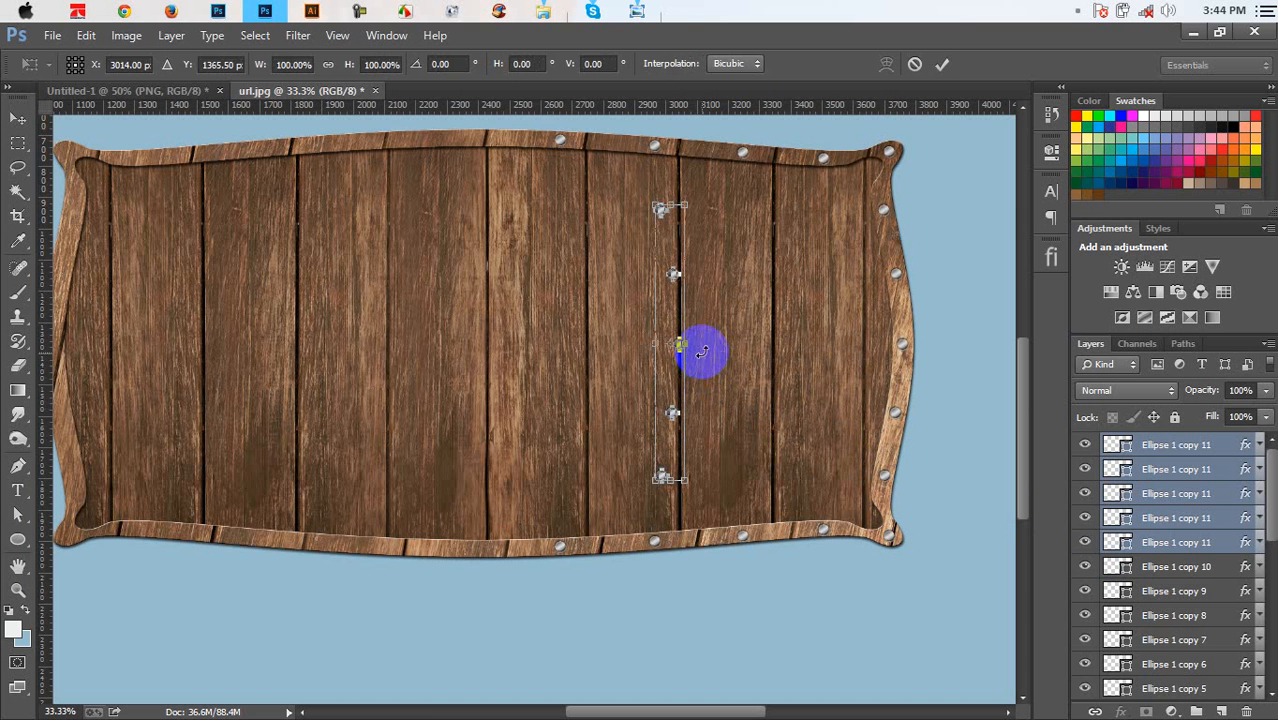
right_click(696, 351)
left_click(783, 625)
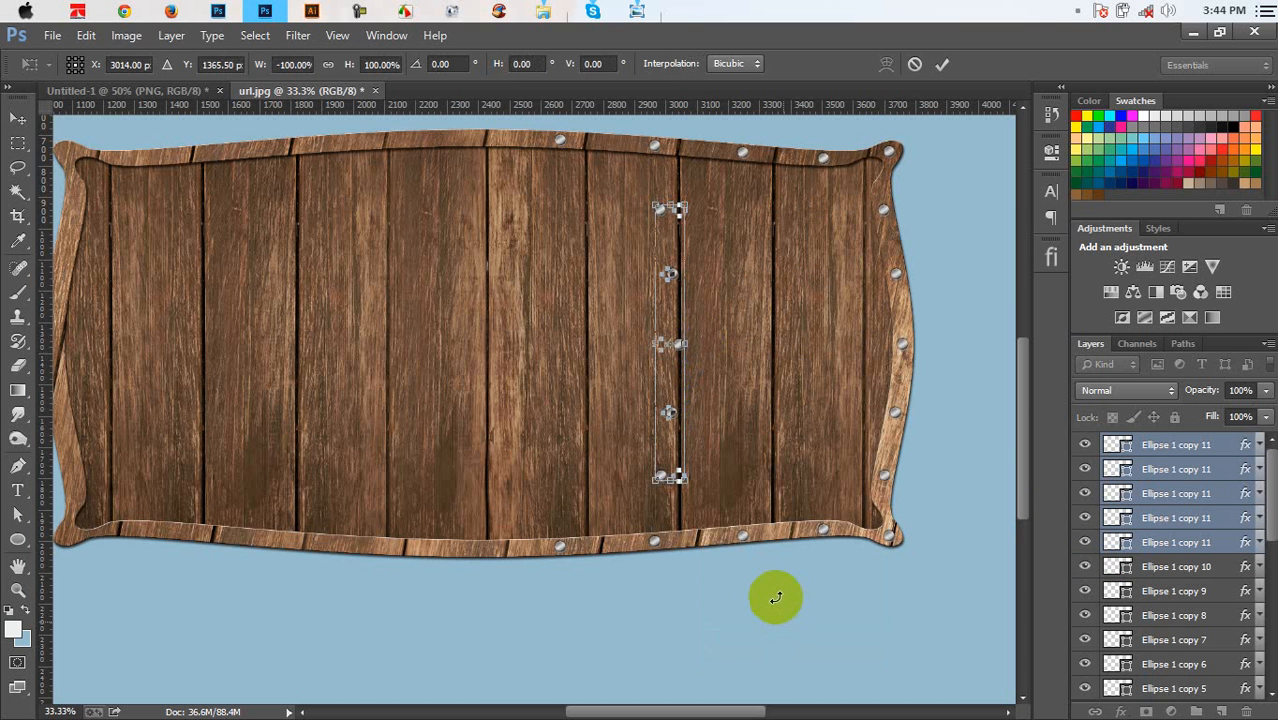
key("Return")
left_click_drag(729, 418, 127, 378)
left_click_drag(246, 439, 481, 489)
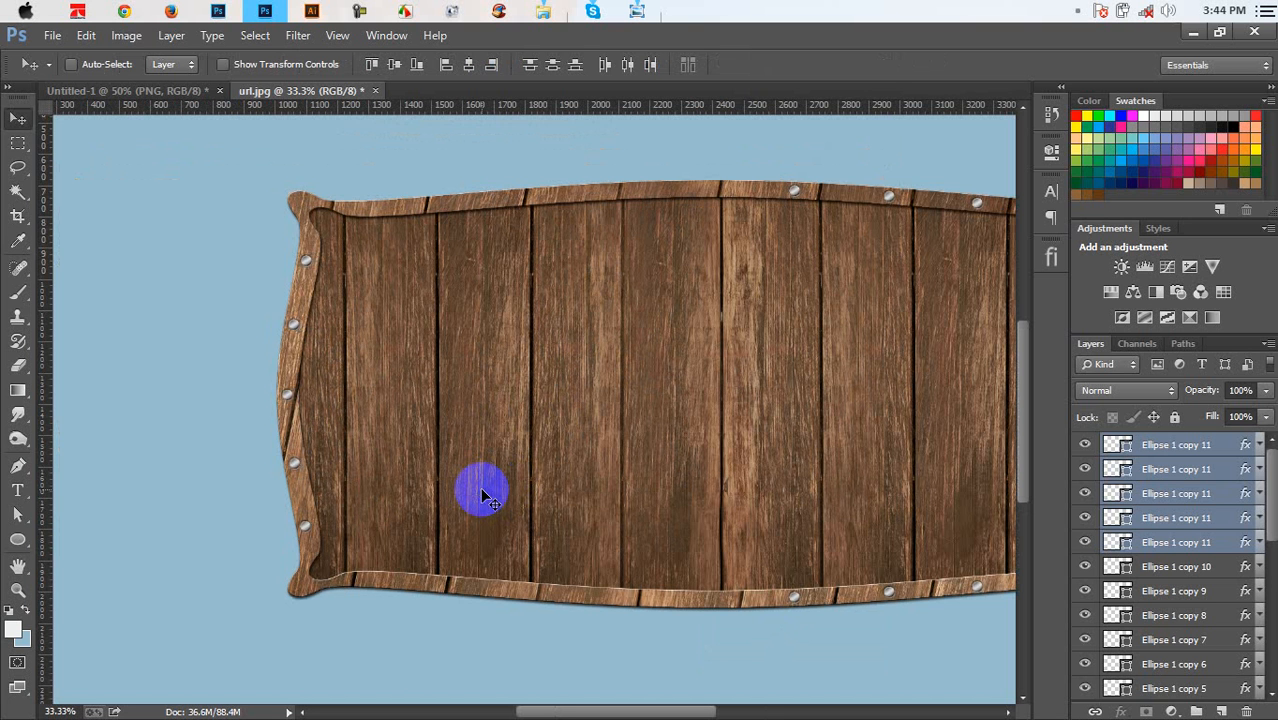
Duplicate a left-edge rivet onto the frame's lower-left and upper-left corners
left_click(1160, 445)
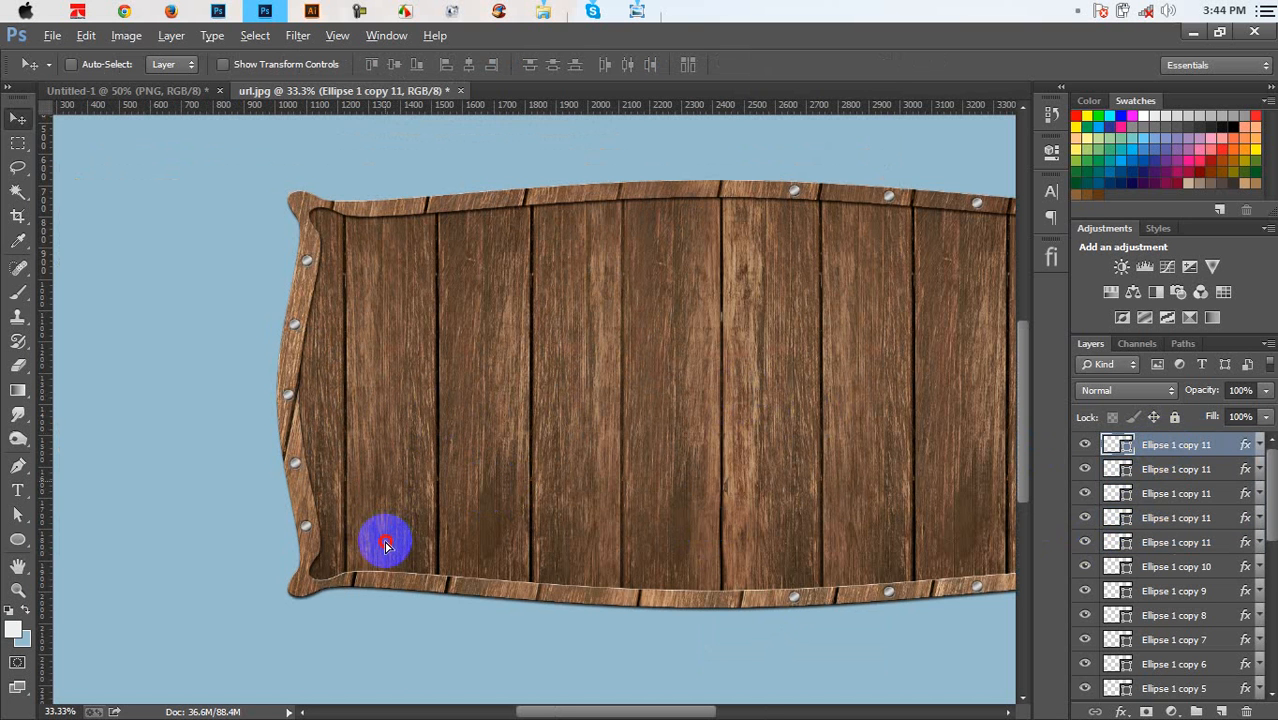
mouse_move(385, 533)
left_mouse_down()
mouse_move(371, 542)
mouse_move(385, 519)
mouse_move(379, 539)
left_mouse_up()
left_click_drag(387, 421, 361, 188)
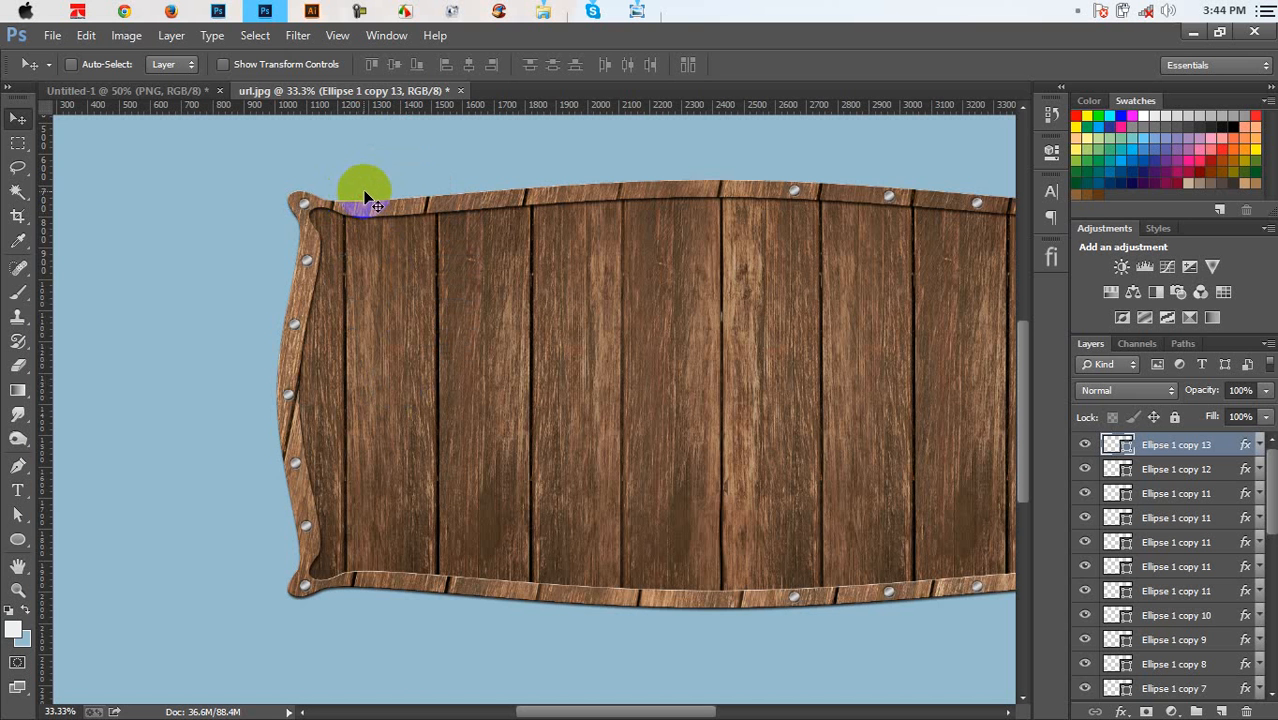
Duplicate rivets along the left half of the upper and lower frame strips, five evenly spaced on each, to meet the existing ones
left_click_drag(347, 230, 447, 233)
key("shift+Down")
key("Right")
key("Right")
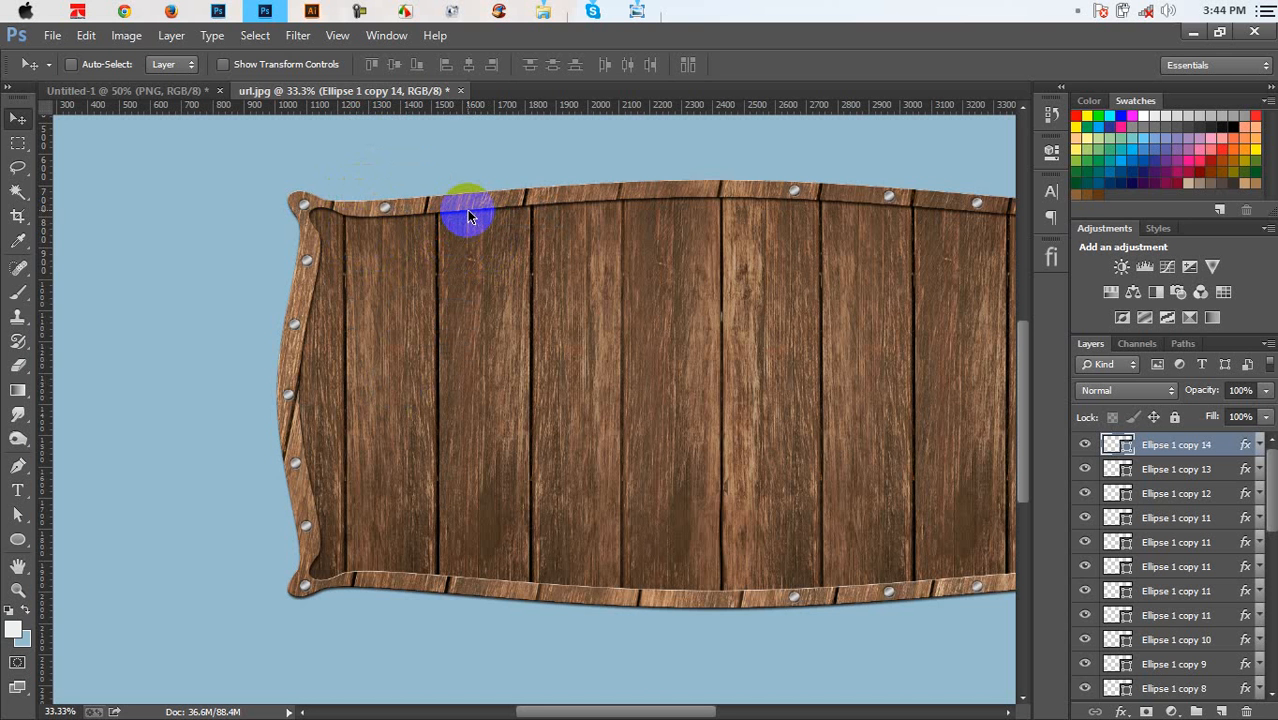
left_click_drag(442, 216, 581, 603)
left_click_drag(581, 603, 652, 609)
left_click_drag(652, 609, 737, 197)
left_click_drag(737, 197, 735, 607)
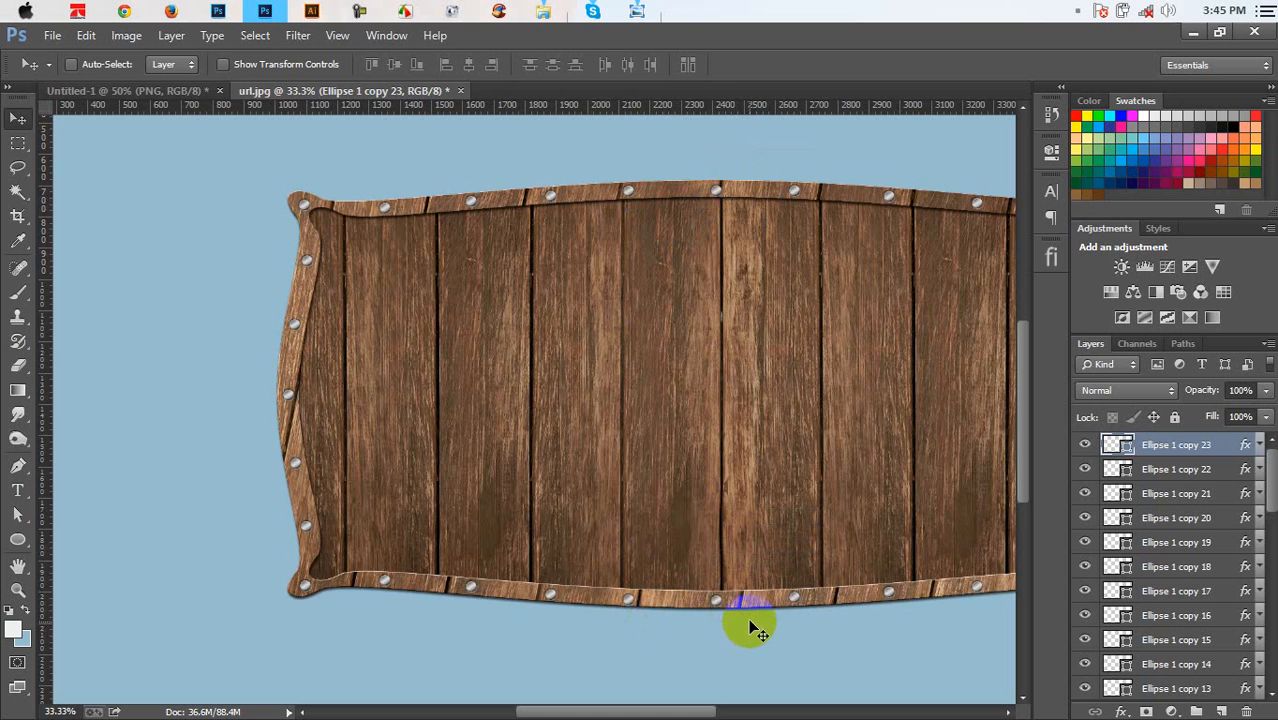
Group all the signboard layers, from Ellipse 1 copy 23 down to Shape 1 copy
key("ctrl+minus")
key("ctrl+minus")
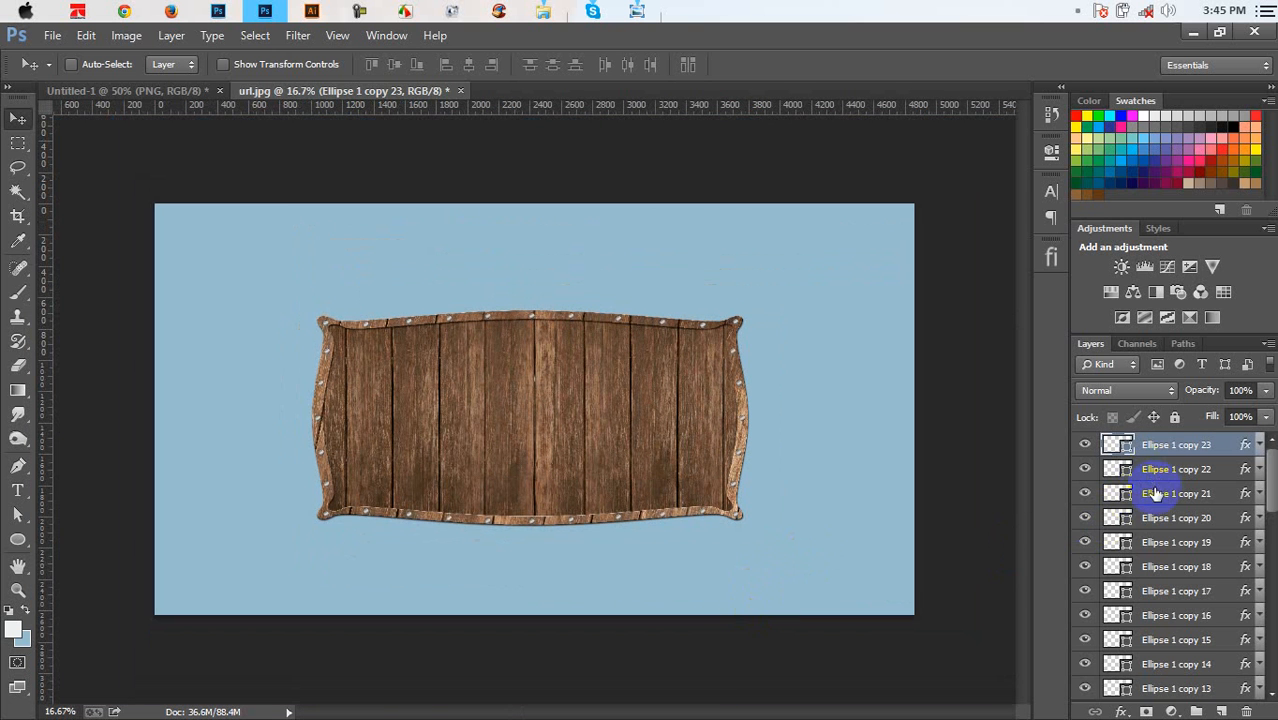
scroll(1160, 510, "down", 10)
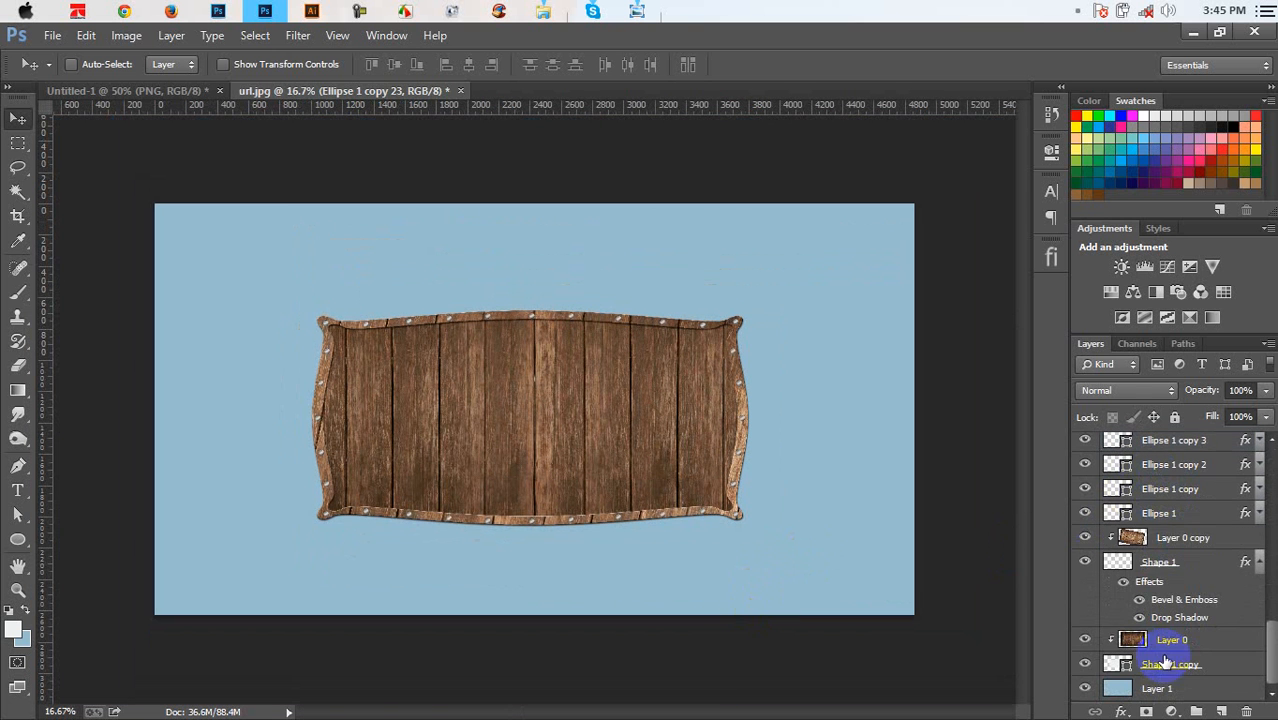
left_click(1176, 667, "shift")
key("ctrl+g")
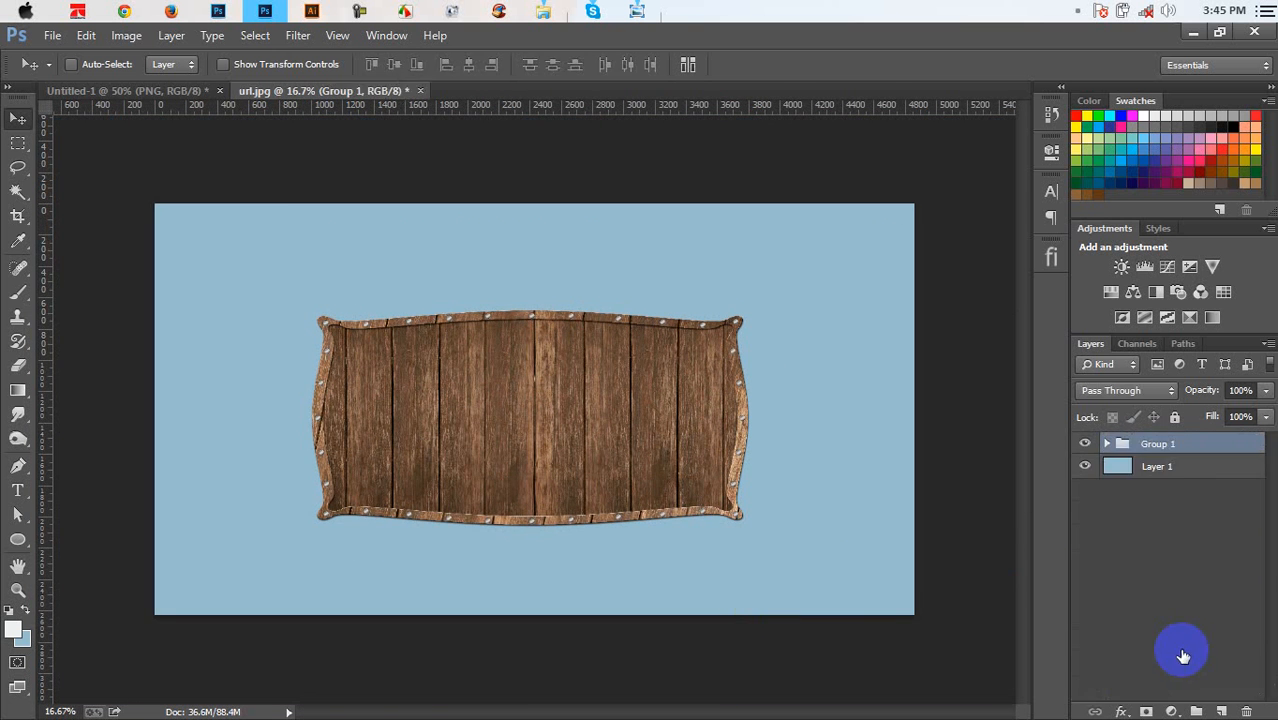
Duplicate Group 1, hide the original group and convert the copy to a smart object
key("ctrl+plus")
key("ctrl+plus")
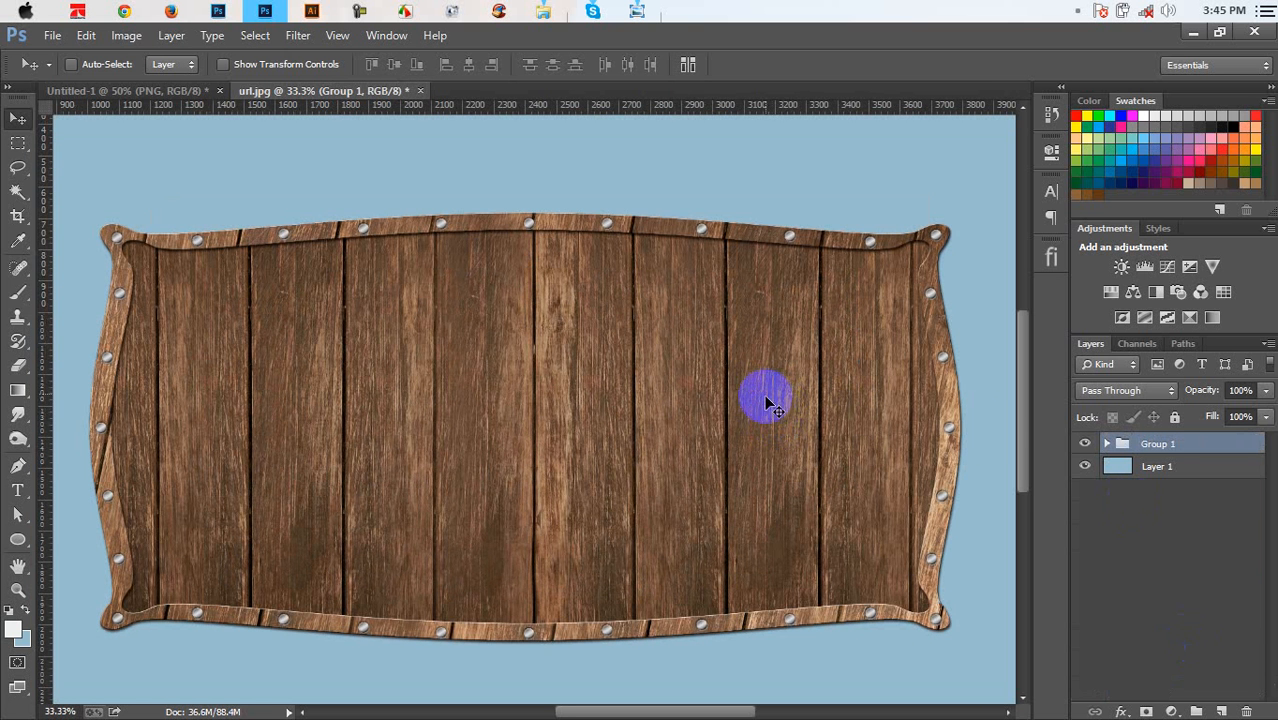
key("ctrl+j")
left_click(1084, 466)
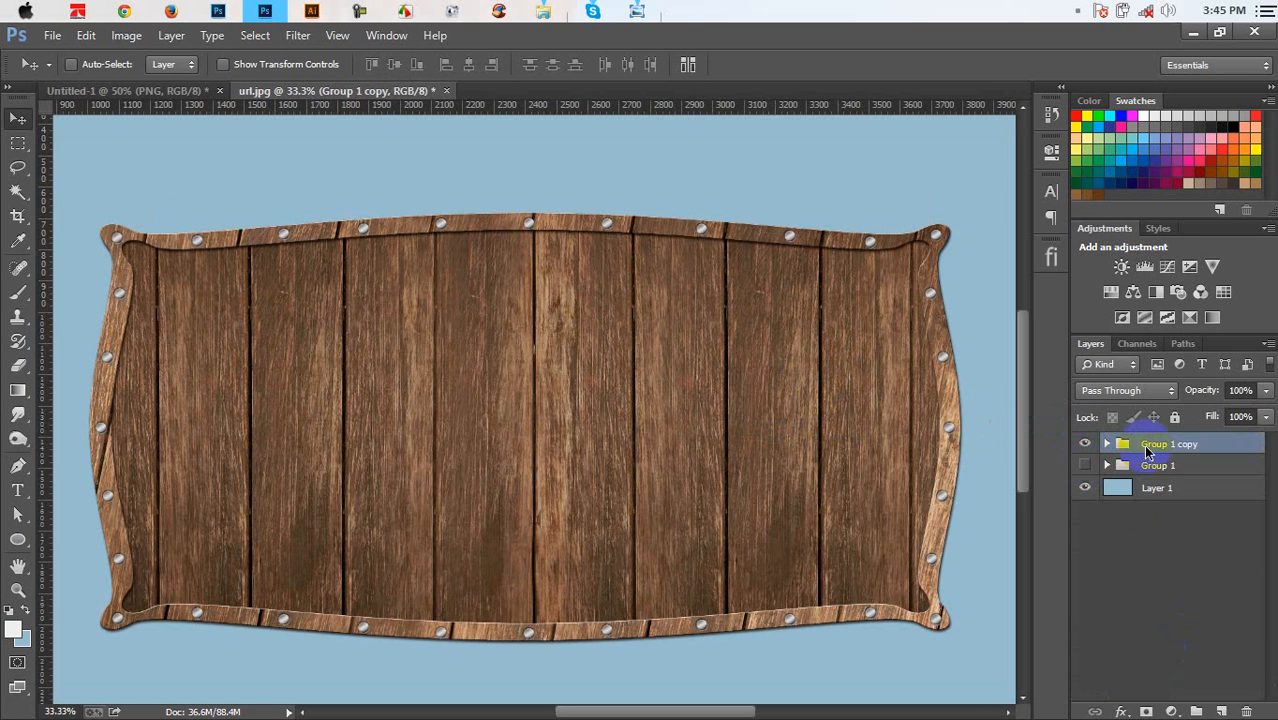
right_click(1147, 452)
left_click(1004, 315)
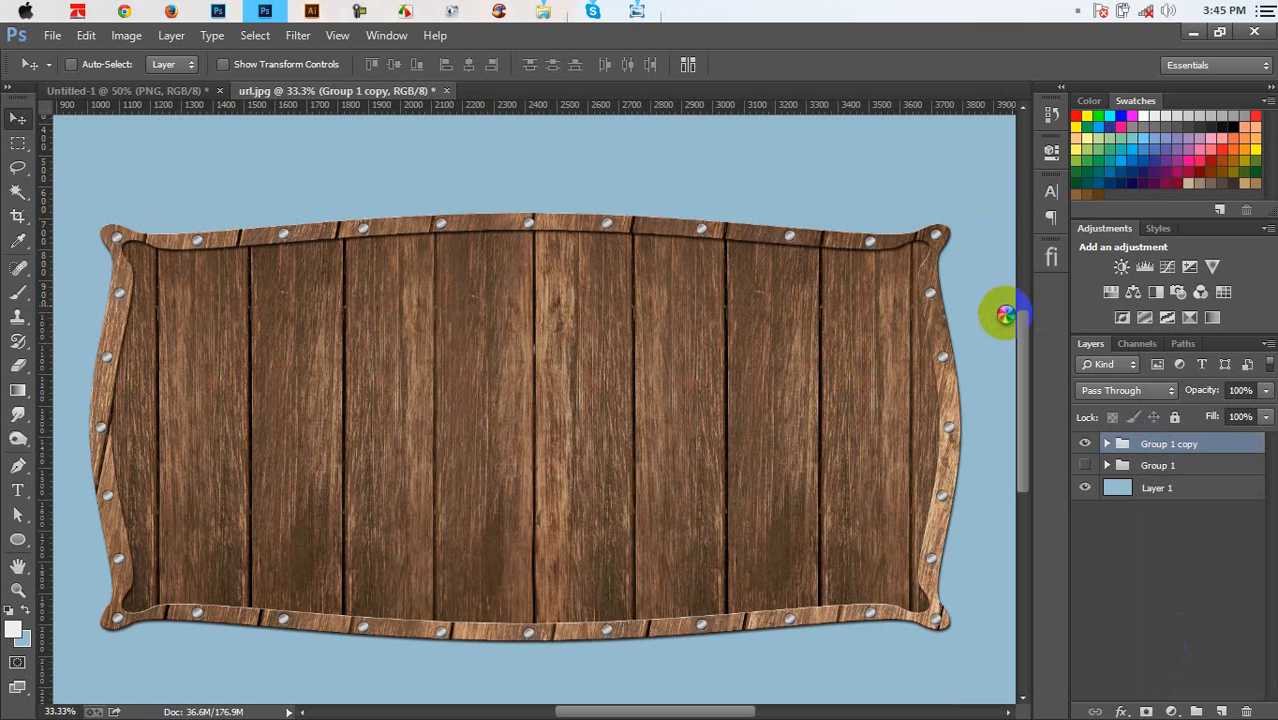
Bring the Group 1 copy signboard into the Untitled-1 album cover and scale it proportionally to 124.43%
left_click_drag(695, 375, 533, 408)
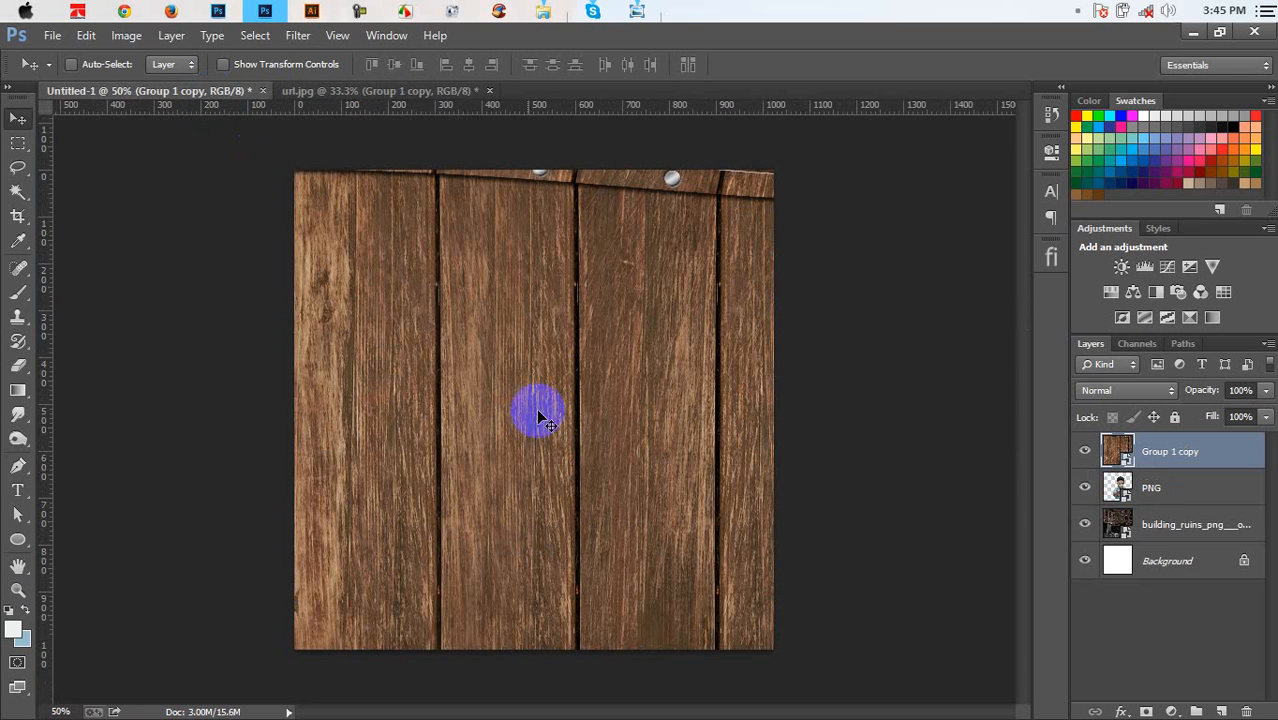
key("ctrl+t")
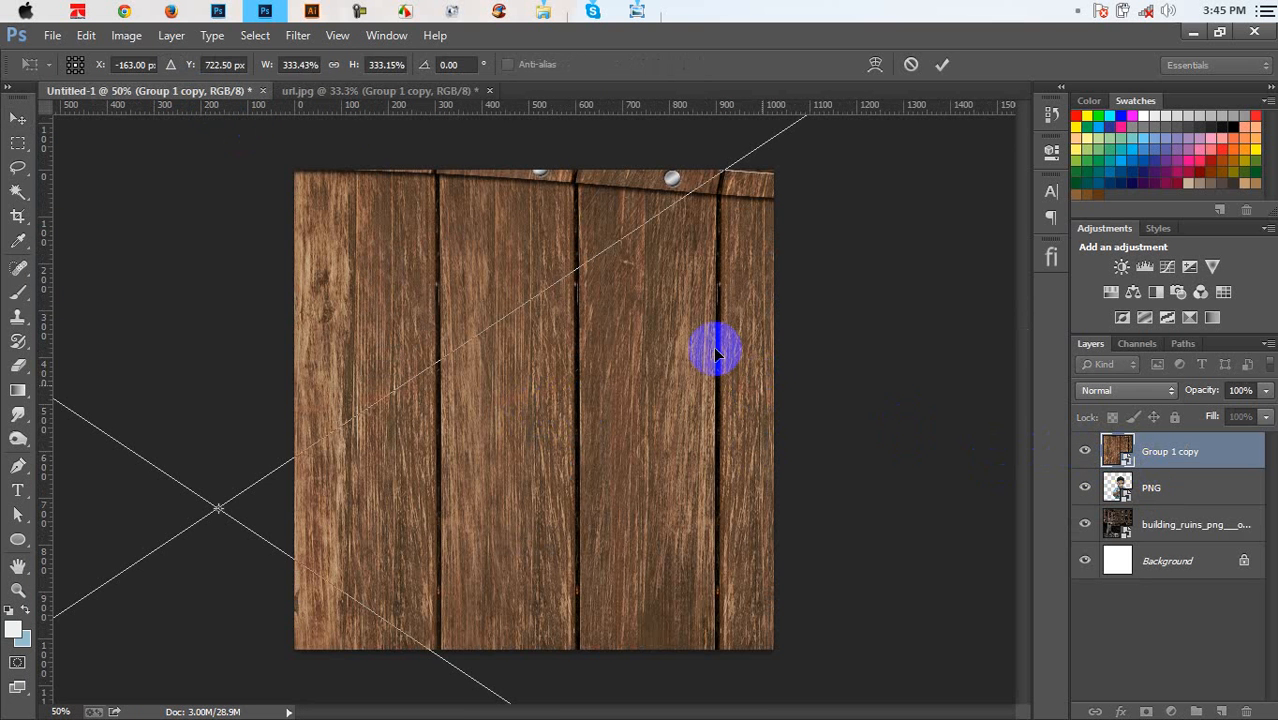
left_click_drag(268, 66, 181, 91)
left_click_drag(110, 108, 75, 121)
left_click_drag(456, 529, 591, 560)
Rotate the signboard to -13.95°, narrow its width to 114.60% and place it across the cover's lower-left area below the man's hand
left_click_drag(947, 505, 913, 477)
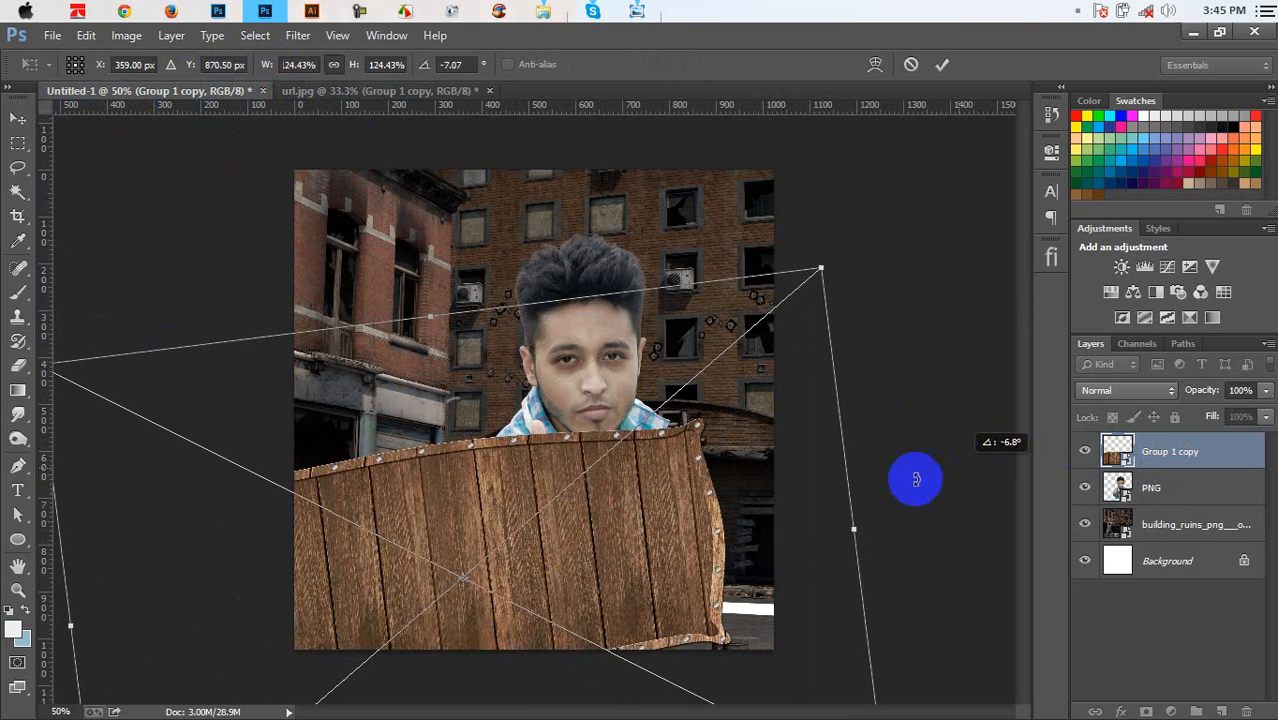
left_click_drag(701, 555, 684, 594)
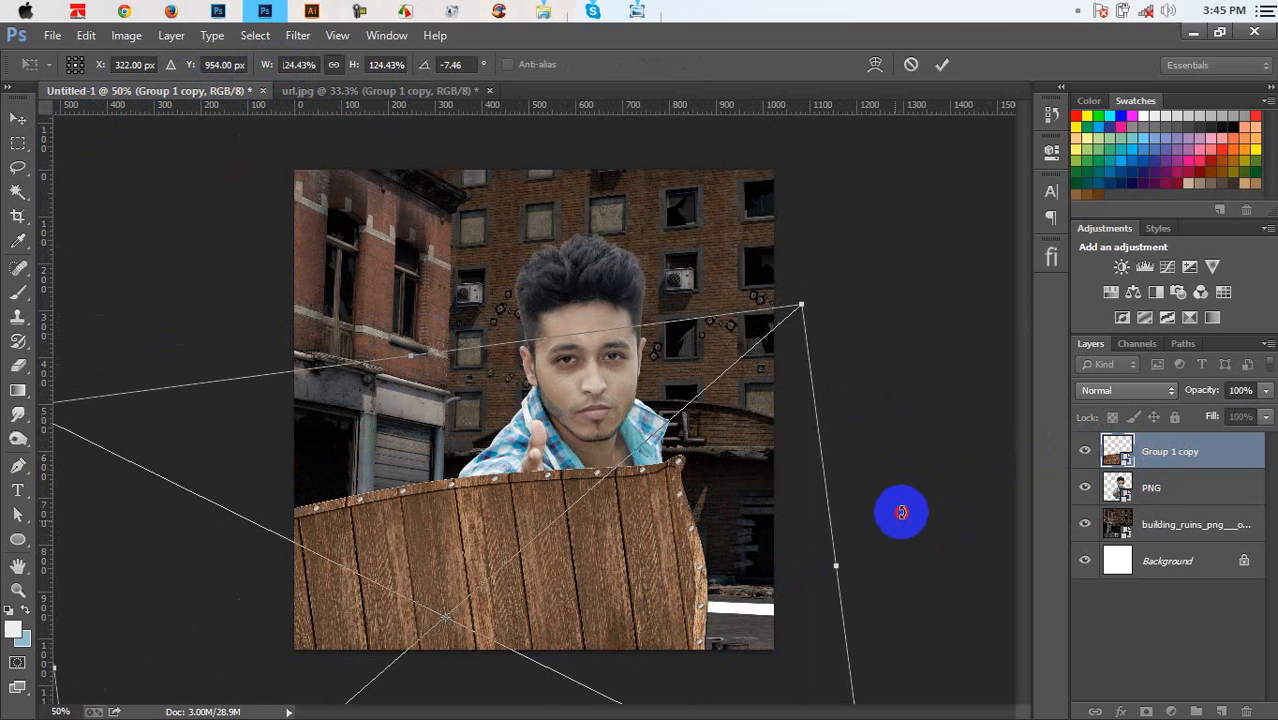
left_click_drag(899, 514, 902, 514)
mouse_move(681, 567)
left_mouse_down()
mouse_move(716, 578)
mouse_move(688, 573)
left_mouse_up()
mouse_move(893, 556)
left_mouse_down()
mouse_move(922, 540)
mouse_move(878, 540)
left_mouse_up()
left_click_drag(665, 606, 658, 603)
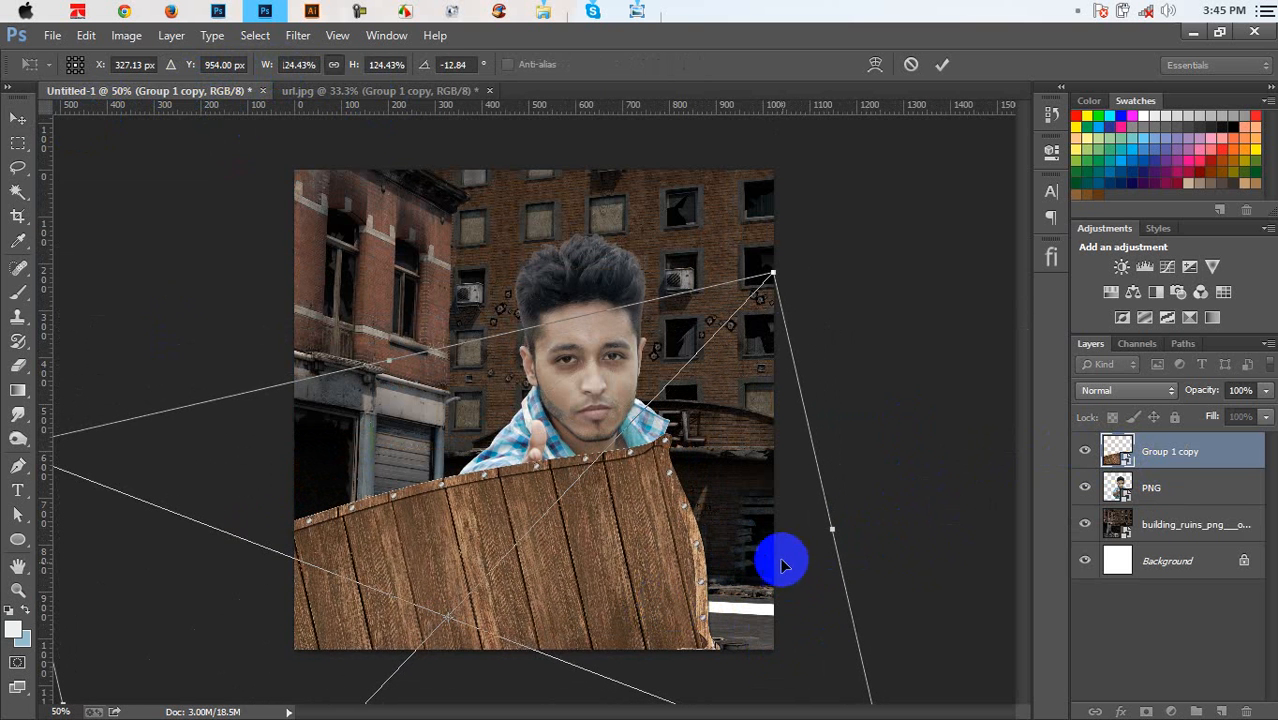
mouse_move(829, 531)
left_mouse_down()
mouse_move(792, 537)
mouse_move(822, 531)
left_mouse_up()
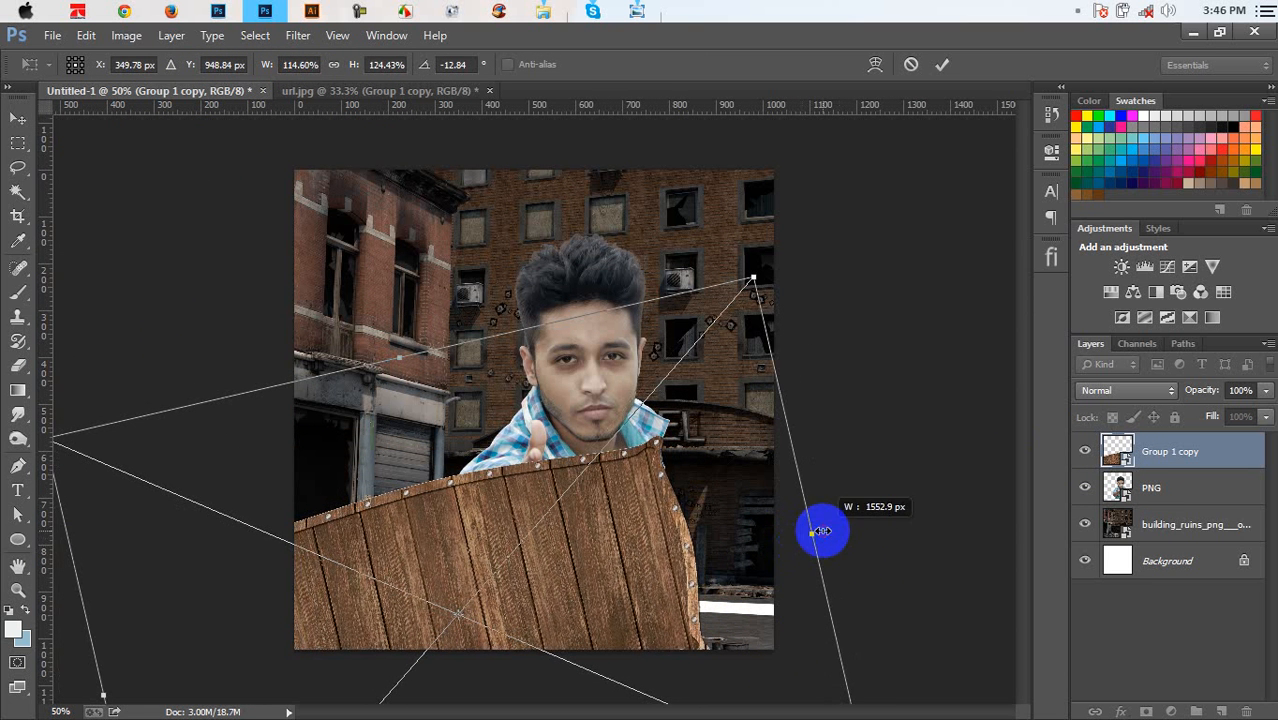
left_click_drag(872, 570, 876, 562)
left_click_drag(609, 585, 595, 612)
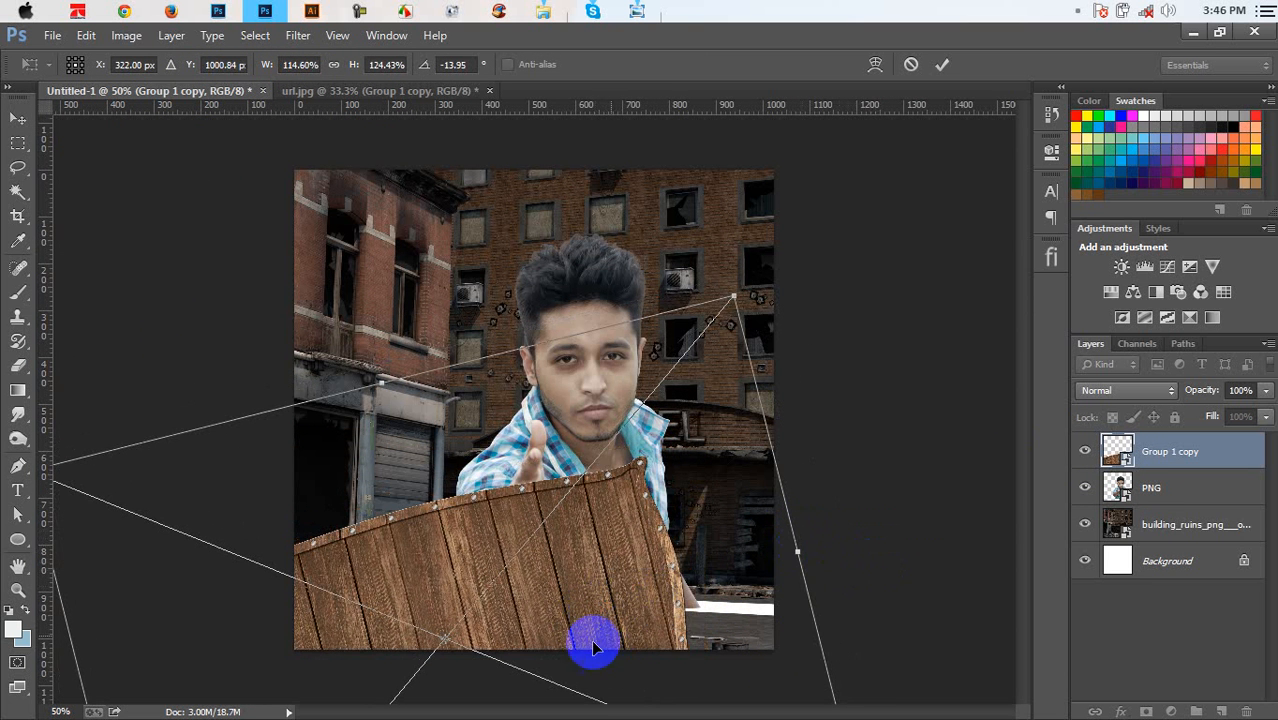
left_click_drag(601, 551, 632, 530)
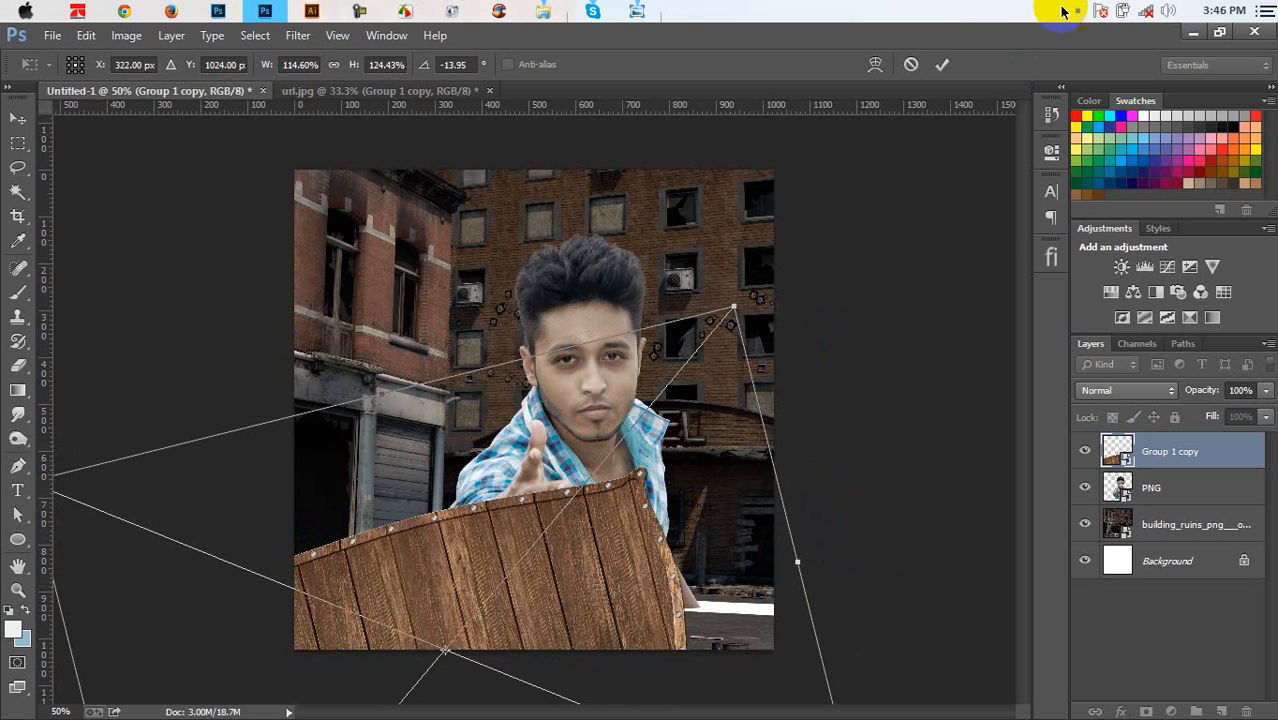
left_click(942, 64)
Raise the man's cut-out on the PNG layer and rotate it to -6.67°
left_click(1152, 485)
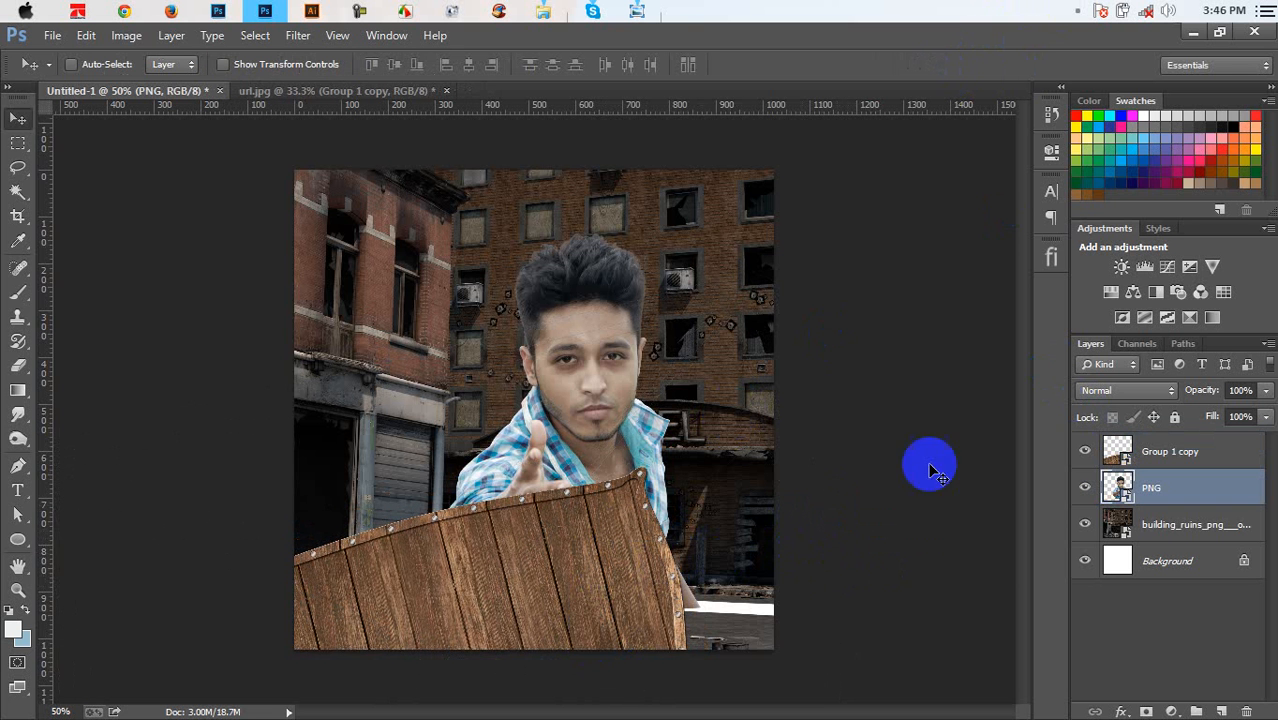
left_click_drag(791, 439, 770, 366)
key("ctrl+t")
left_click_drag(876, 371, 879, 474)
left_click_drag(794, 403, 824, 414)
left_click_drag(922, 600, 958, 455)
left_click_drag(831, 450, 765, 462)
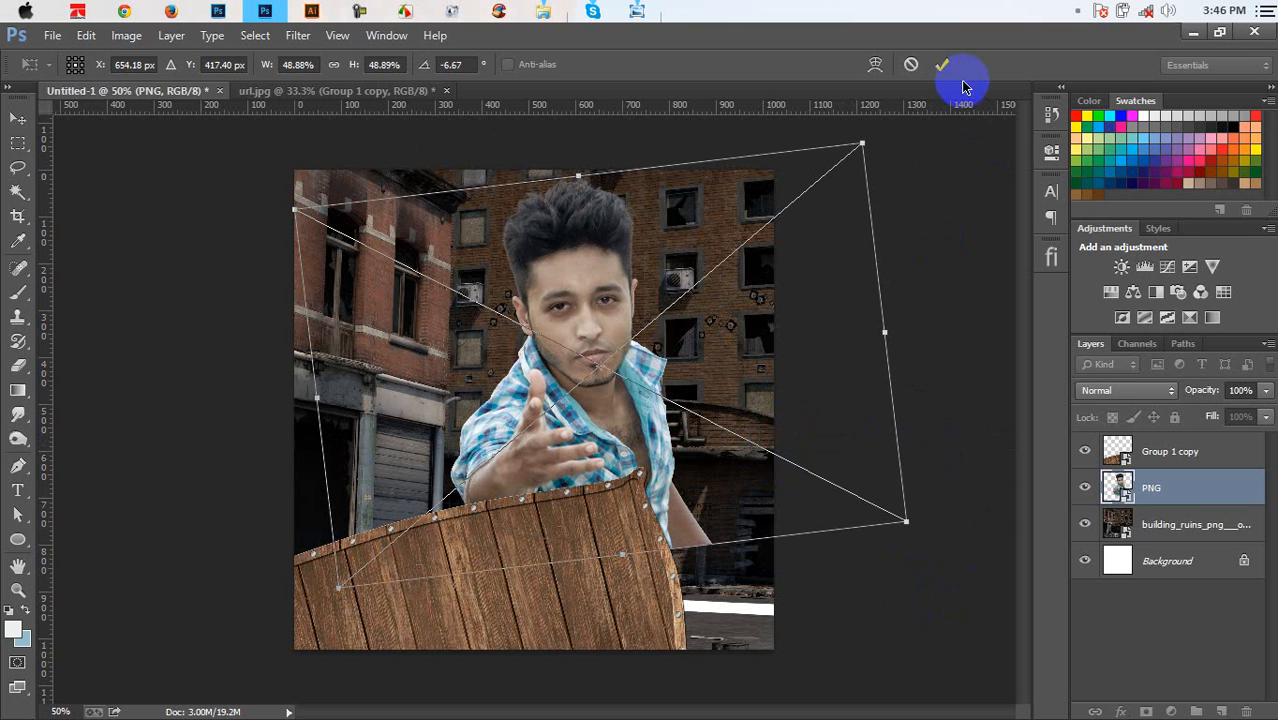
key("Return")
Shift the man and signboard slightly down together, and move the signboard alone a little further down and right
left_click(1165, 452, "ctrl")
left_click_drag(859, 436, 860, 457)
left_click(1145, 443)
left_click_drag(757, 540, 767, 550)
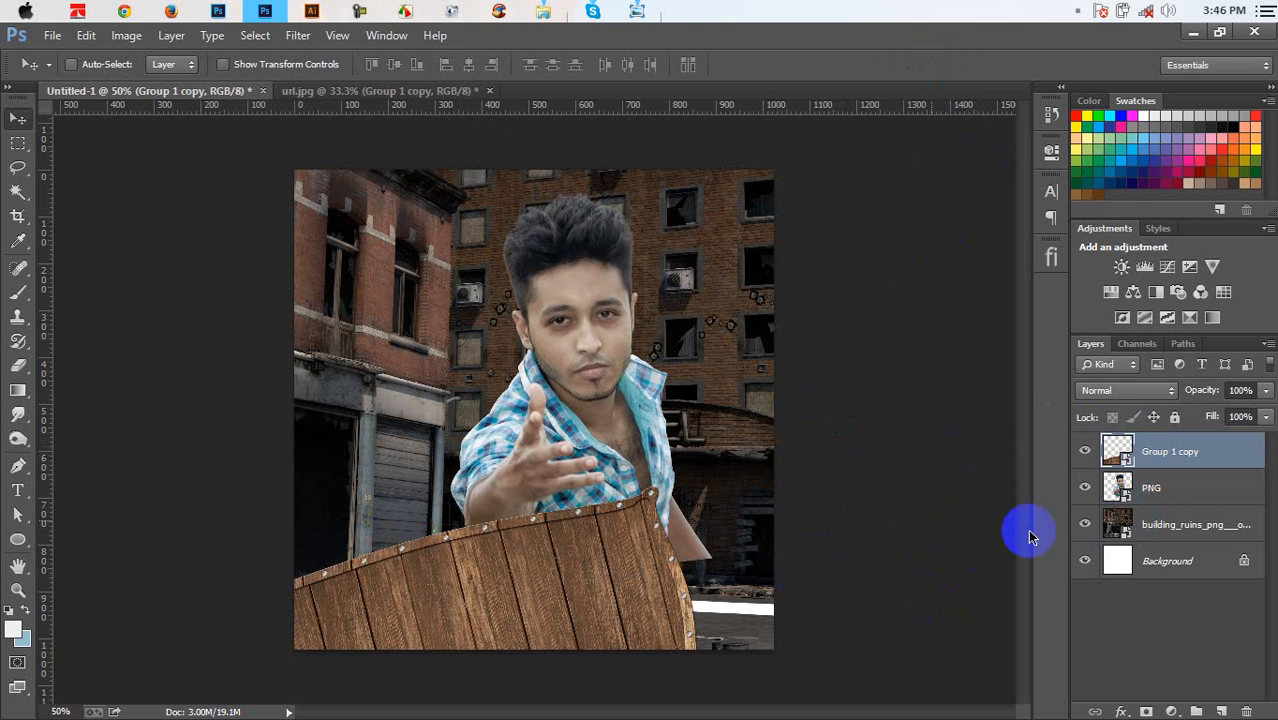
Place the right_leaf image from the Album cover folder into the cover
mouse_move(550, 8)
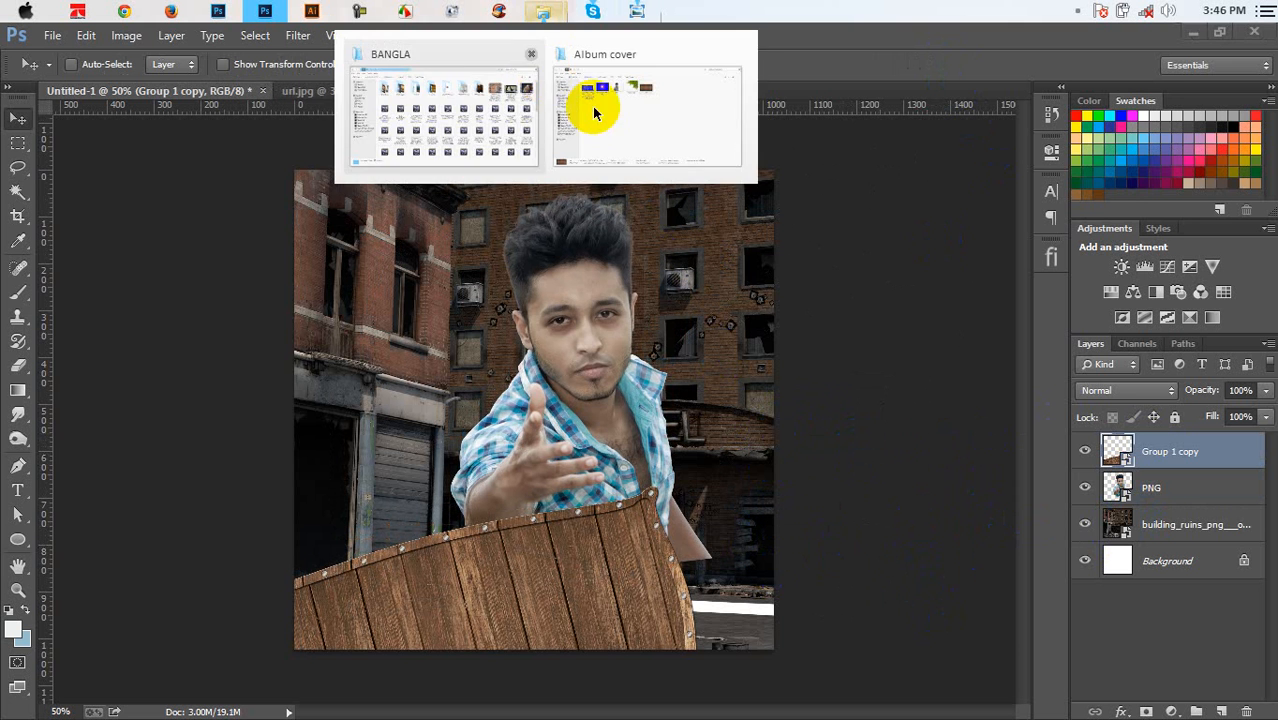
left_click(573, 159)
left_click_drag(264, 11, 446, 468)
Flip the leaves vertically and horizontally, tilt them counterclockwise to follow the signboard's upper edge and move them down-left onto it
right_click(588, 430)
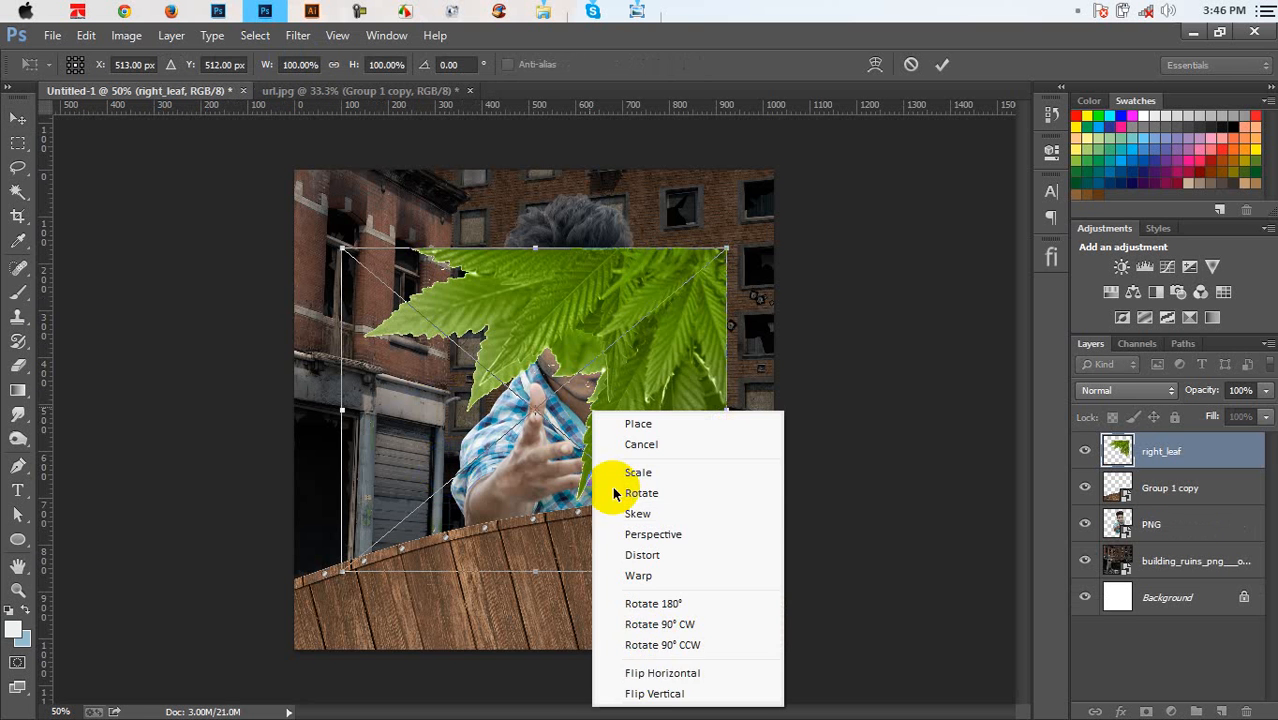
left_click(661, 697)
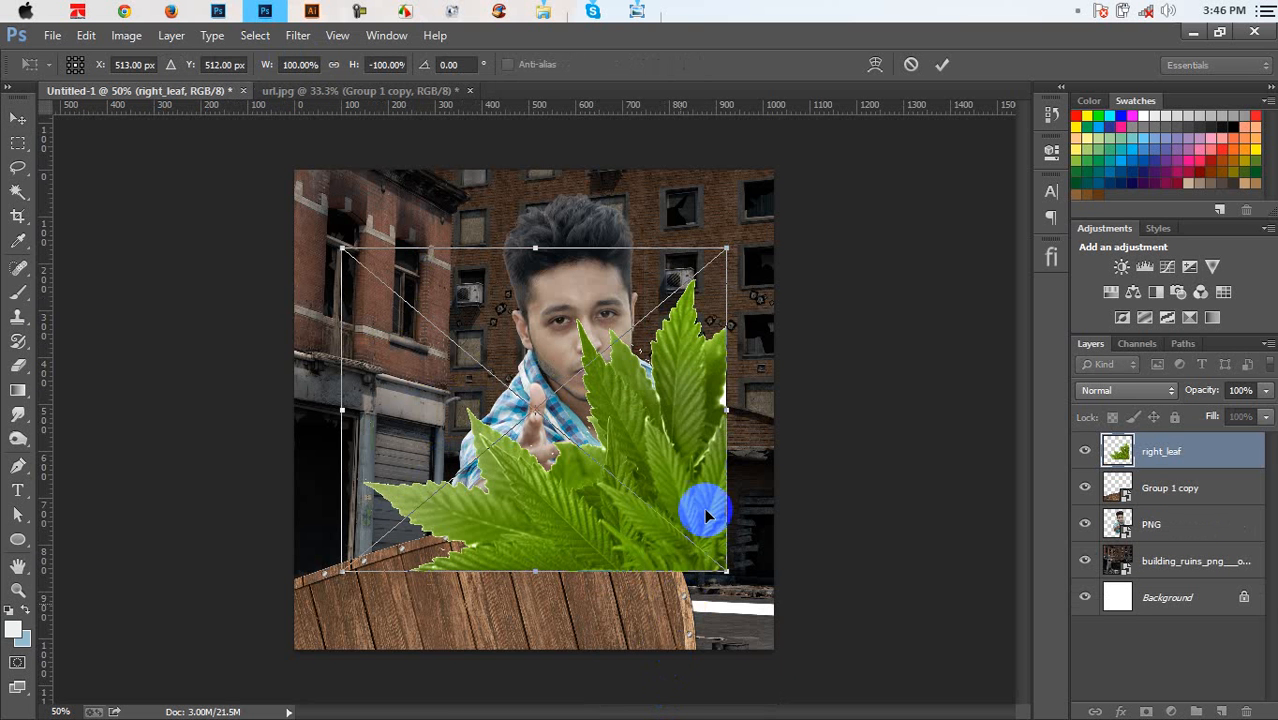
right_click(680, 436)
left_click(747, 400)
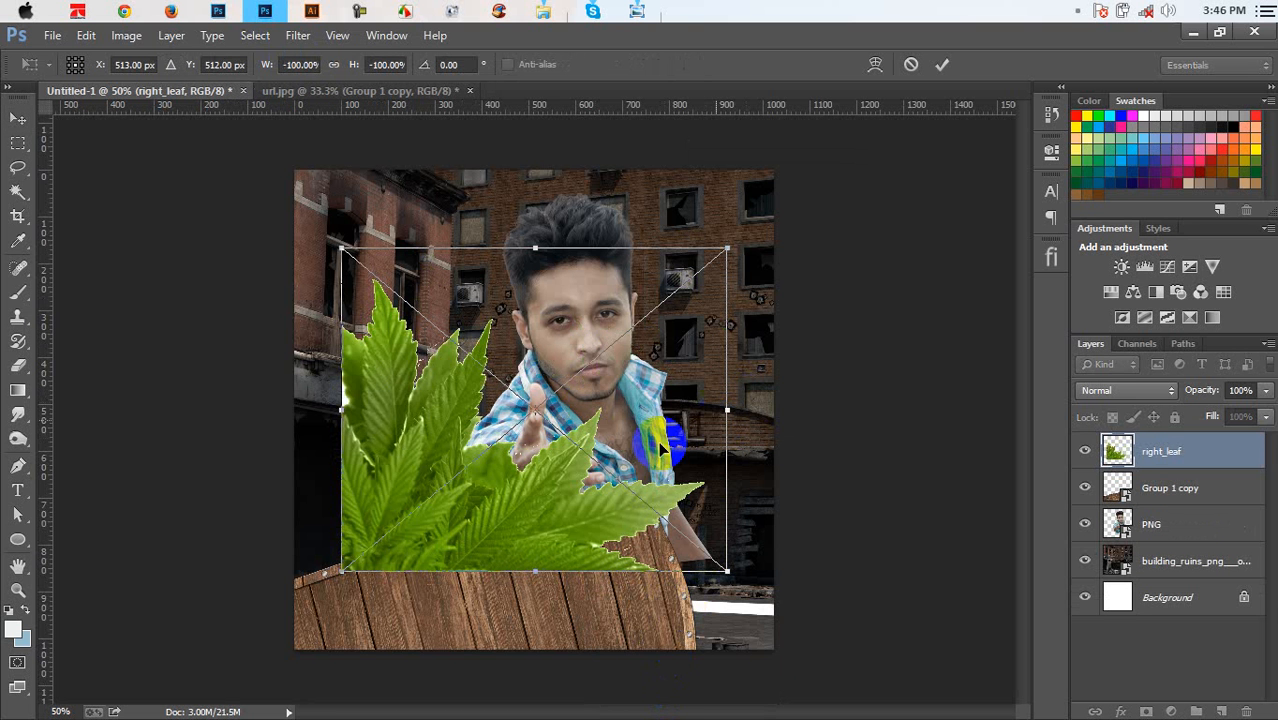
left_click_drag(724, 553, 785, 571)
key("Return")
Rasterize the right_leaf layer
scroll(510, 410, "up", 2)
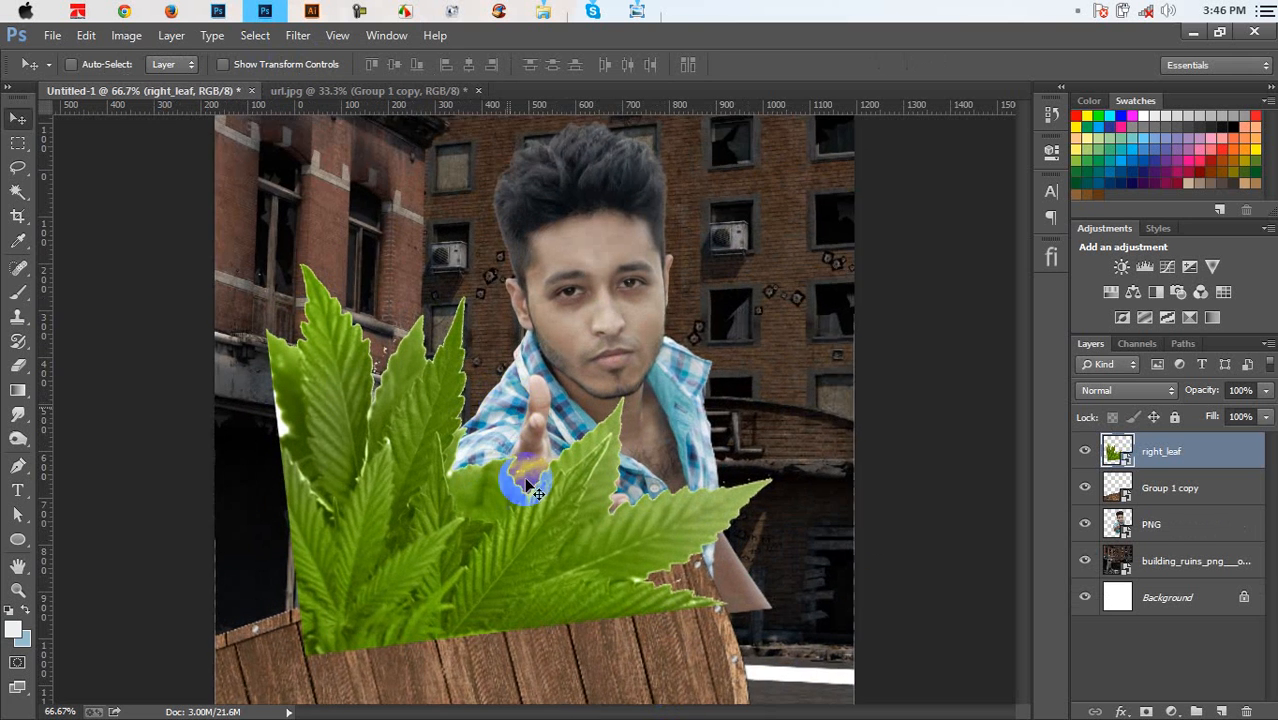
right_click(1183, 442)
left_click(995, 337)
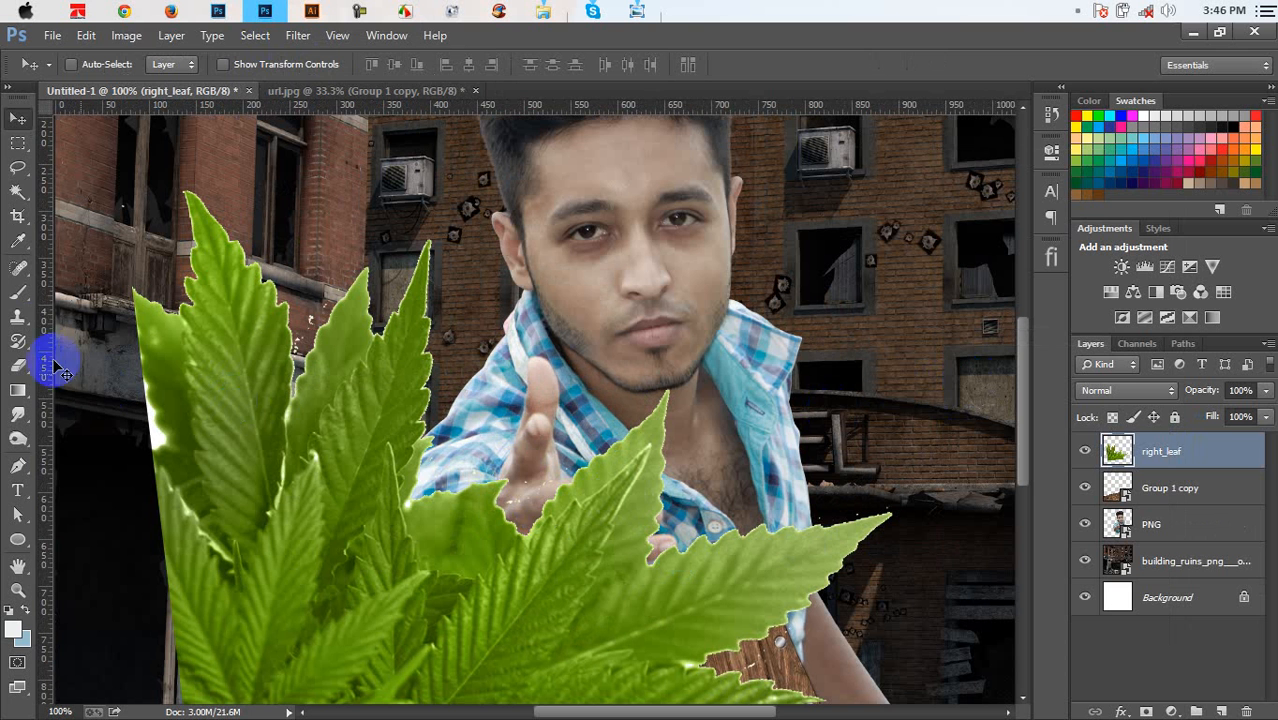
Lasso and erase the stray white specks on the right_leaf layer around the man's shoulder and hand and above the right-hand leaf tip
key("l")
mouse_move(487, 340)
left_mouse_down()
mouse_move(472, 400)
mouse_move(507, 472)
left_mouse_up()
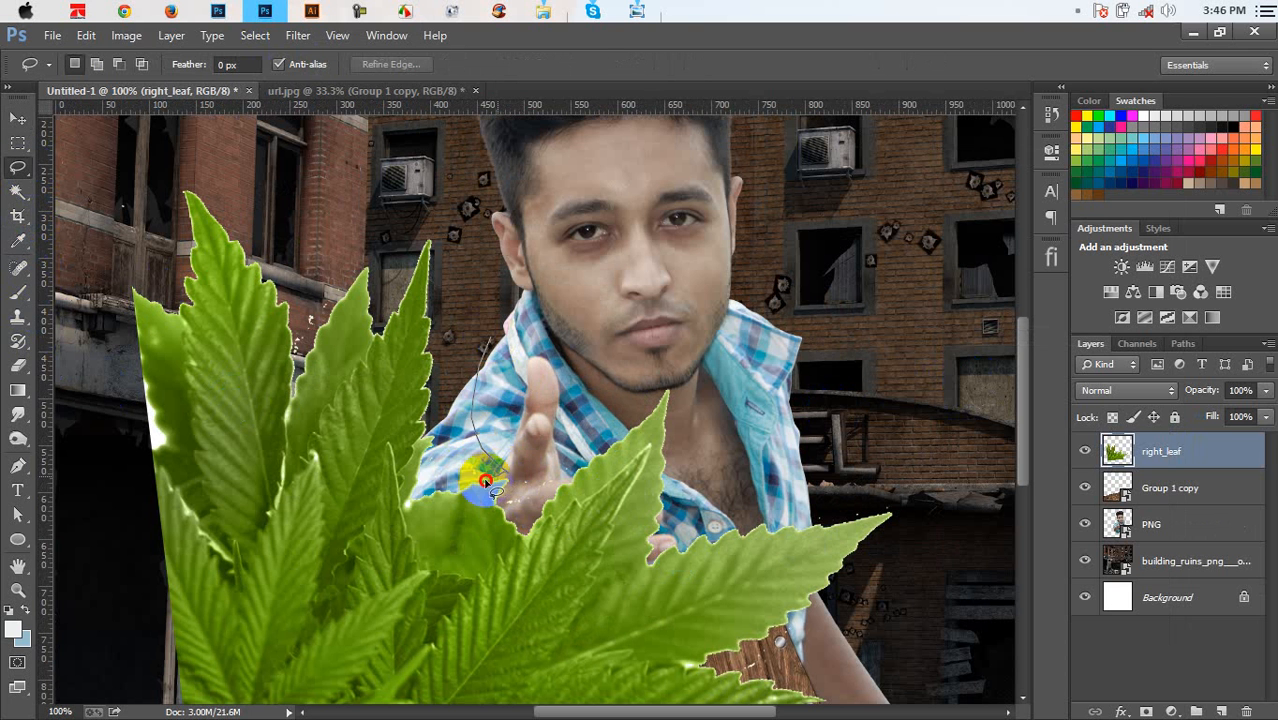
left_click_drag(432, 454, 460, 411)
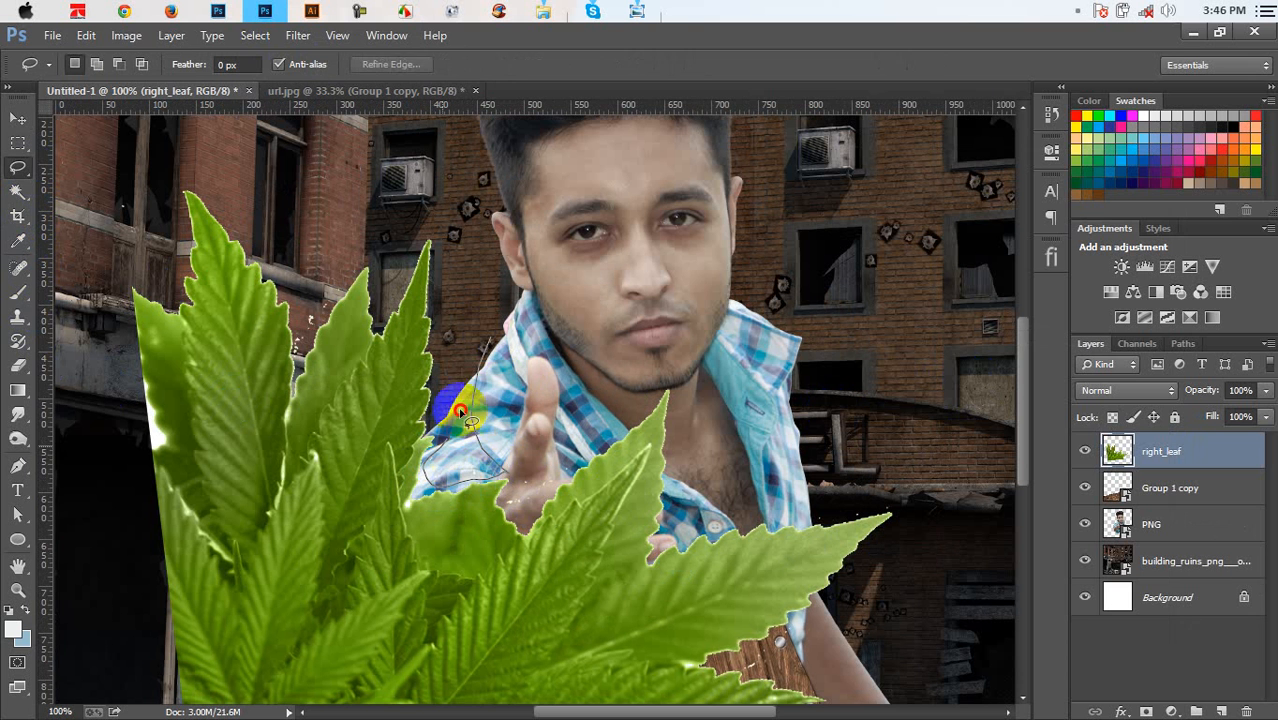
key("Delete")
left_click(530, 455)
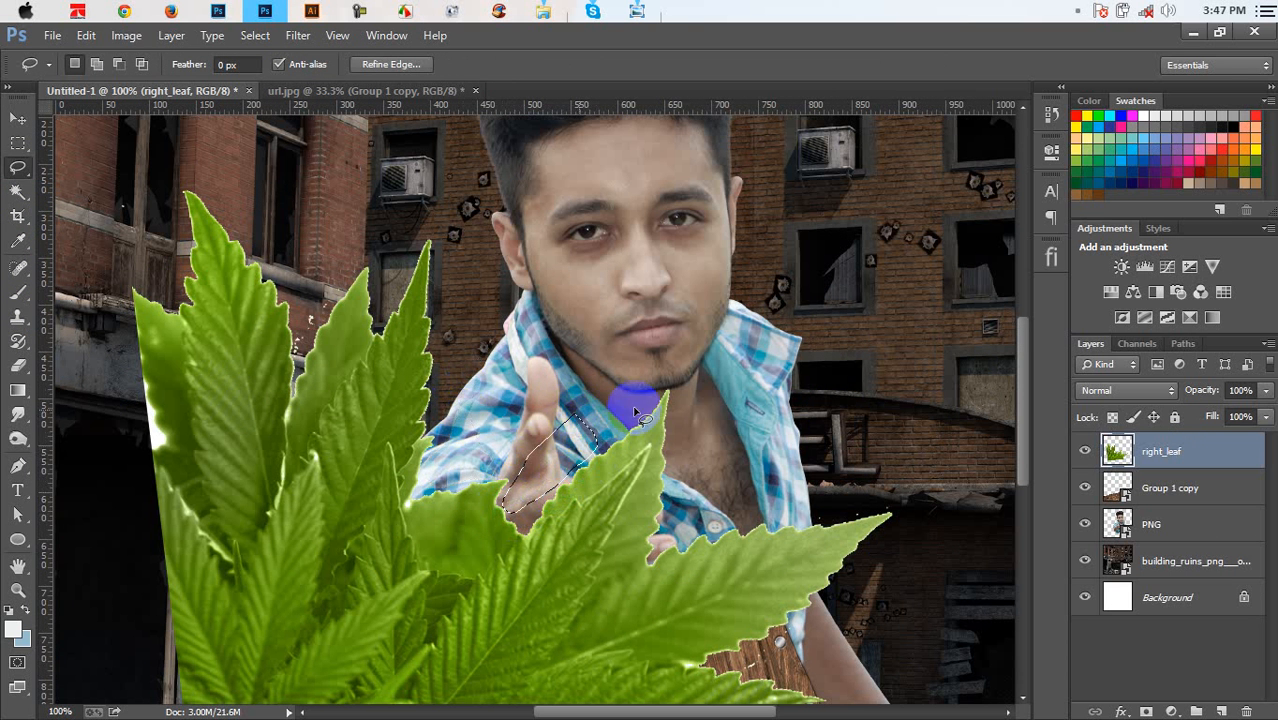
left_click(781, 505)
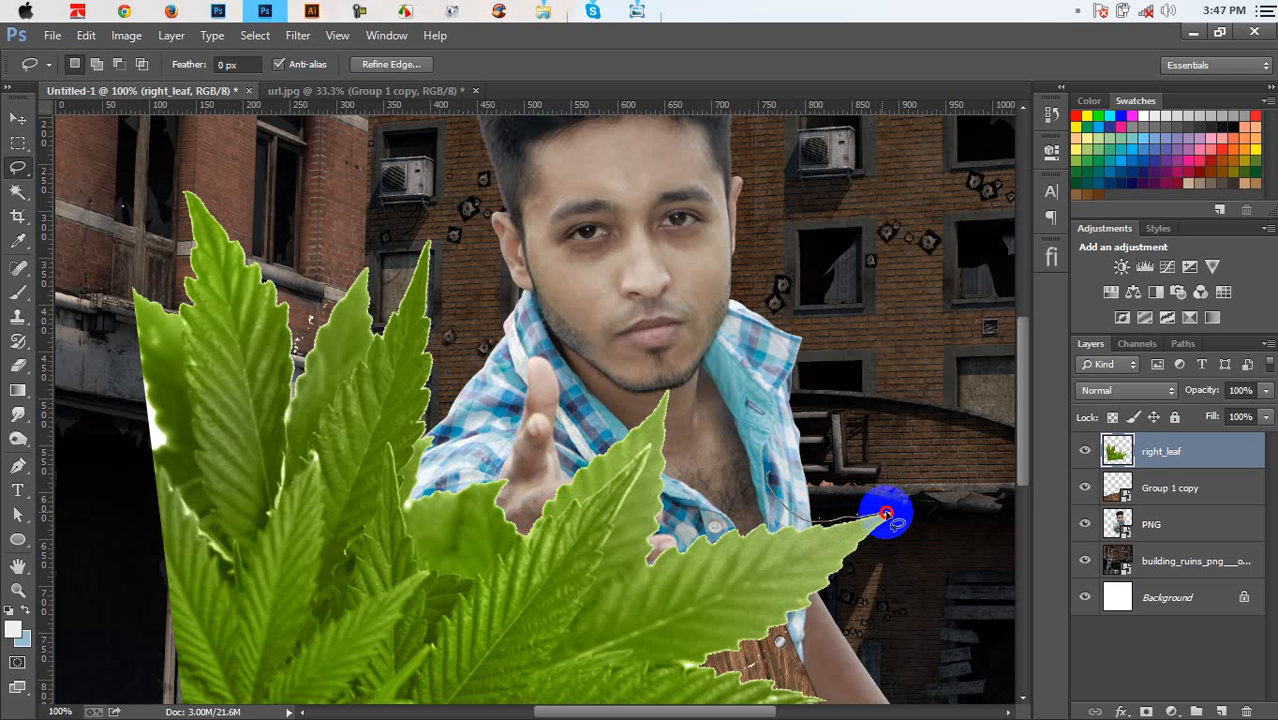
mouse_move(886, 514)
left_mouse_down()
mouse_move(876, 462)
mouse_move(844, 479)
left_mouse_up()
key("ctrl+d")
scroll(866, 572, "down", 1)
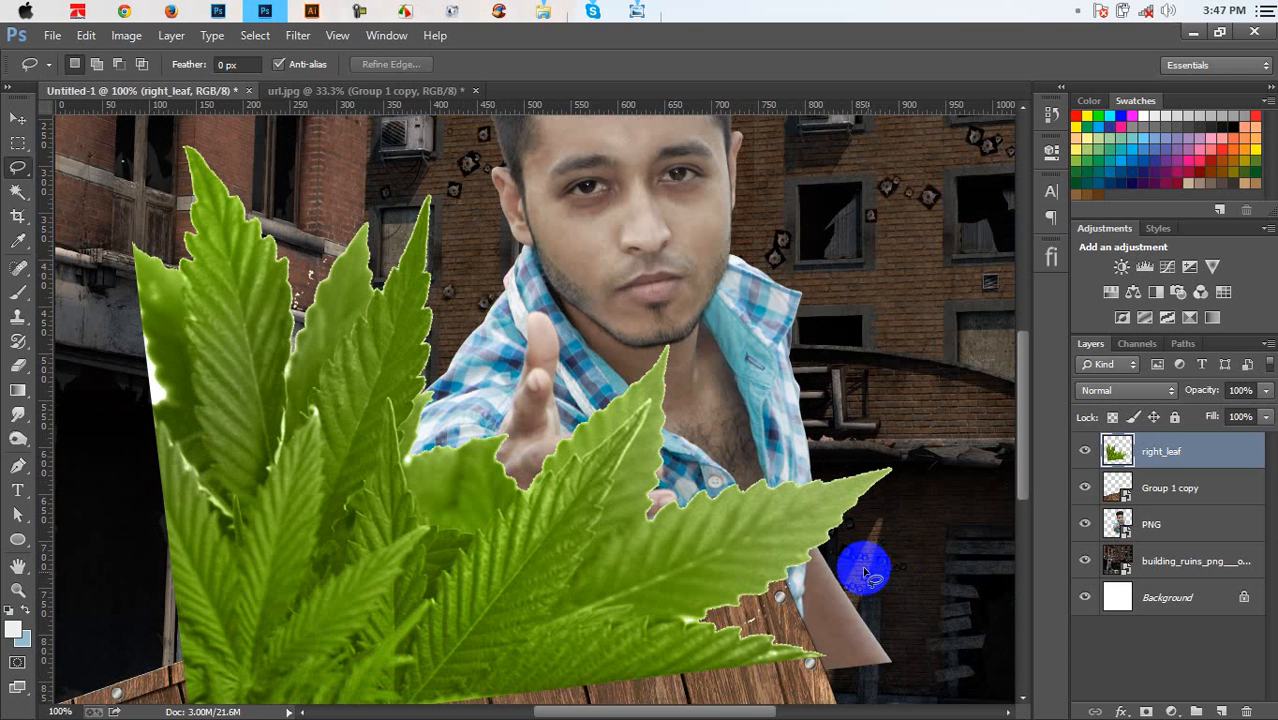
Erase the remaining stray specks below the right-hand leaf tip and around the tips of the left-hand leaves with freehand selections
left_click_drag(866, 572, 808, 590)
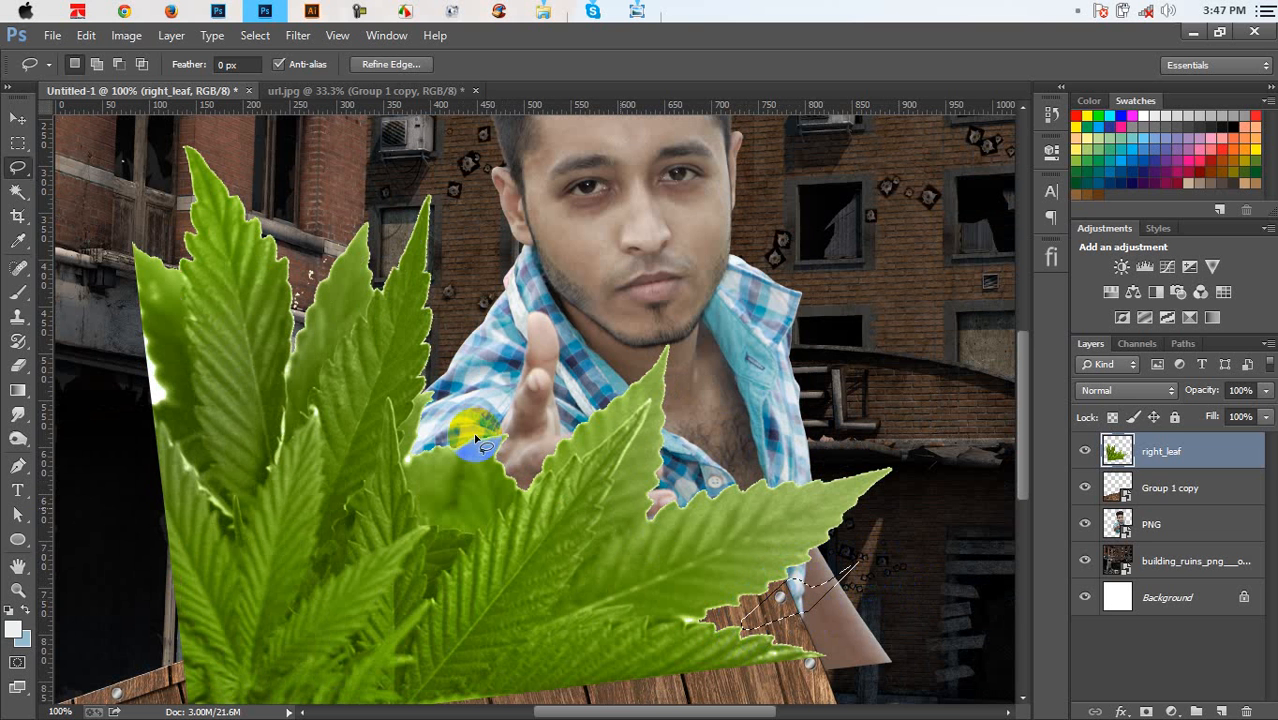
left_click_drag(335, 227, 303, 271)
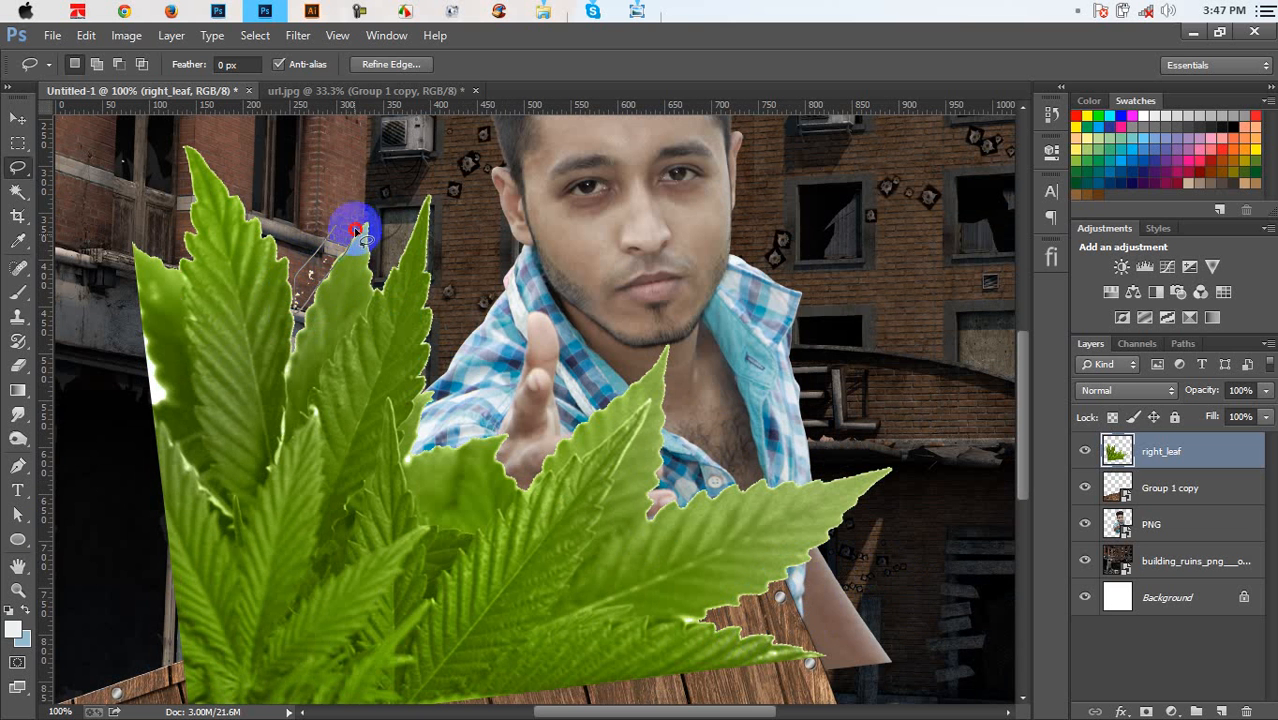
left_click(502, 239)
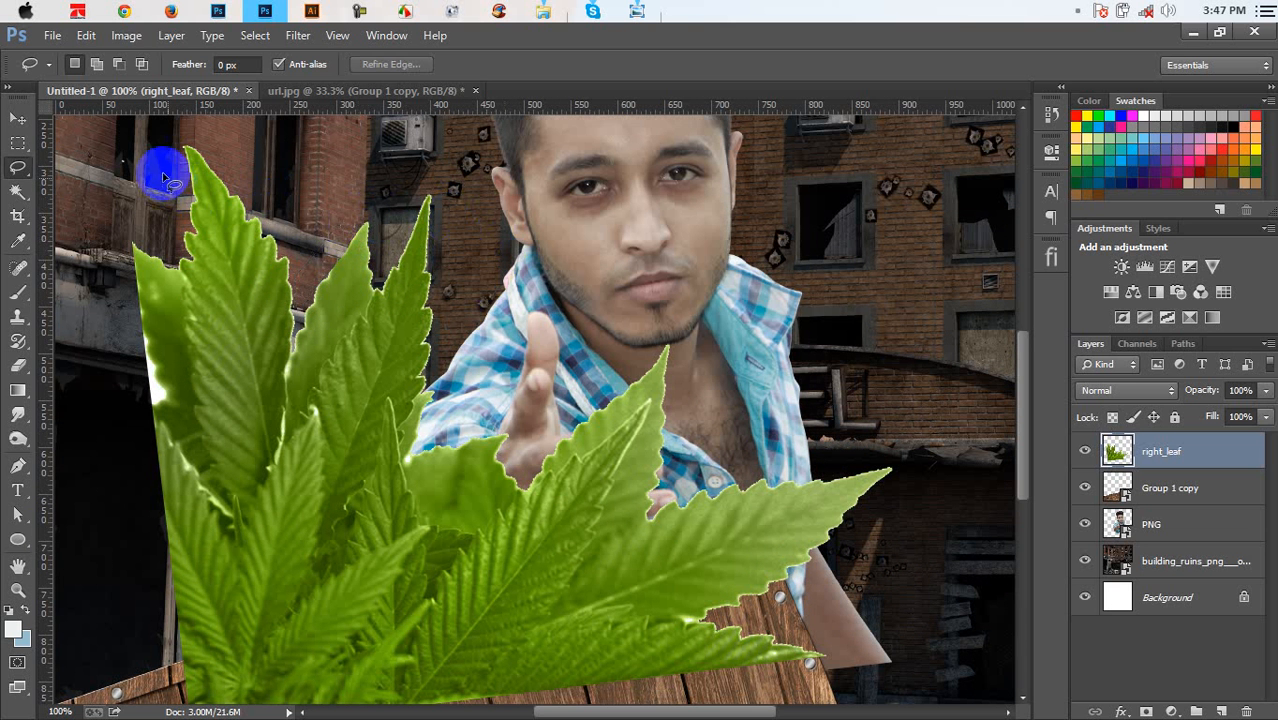
left_click_drag(128, 150, 148, 162)
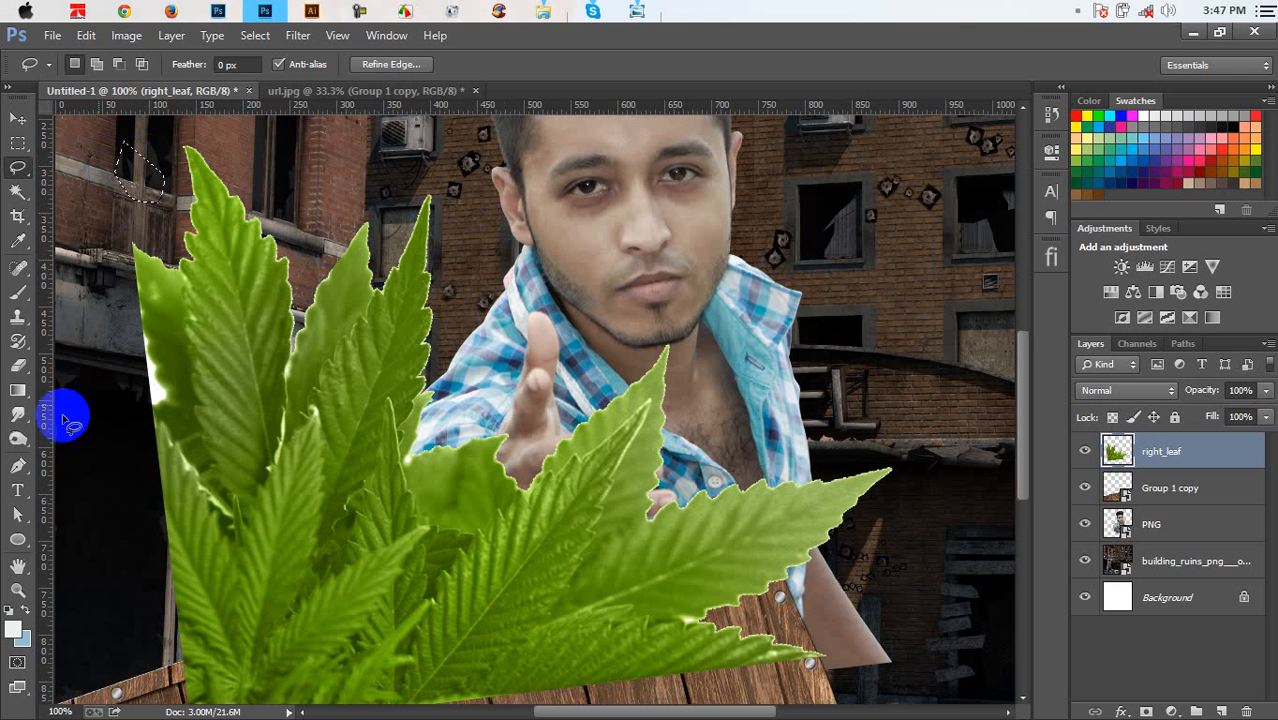
Lasso and delete the white patch along the outer left edge of the leaves, and clear the selection
left_click_drag(96, 347, 143, 341)
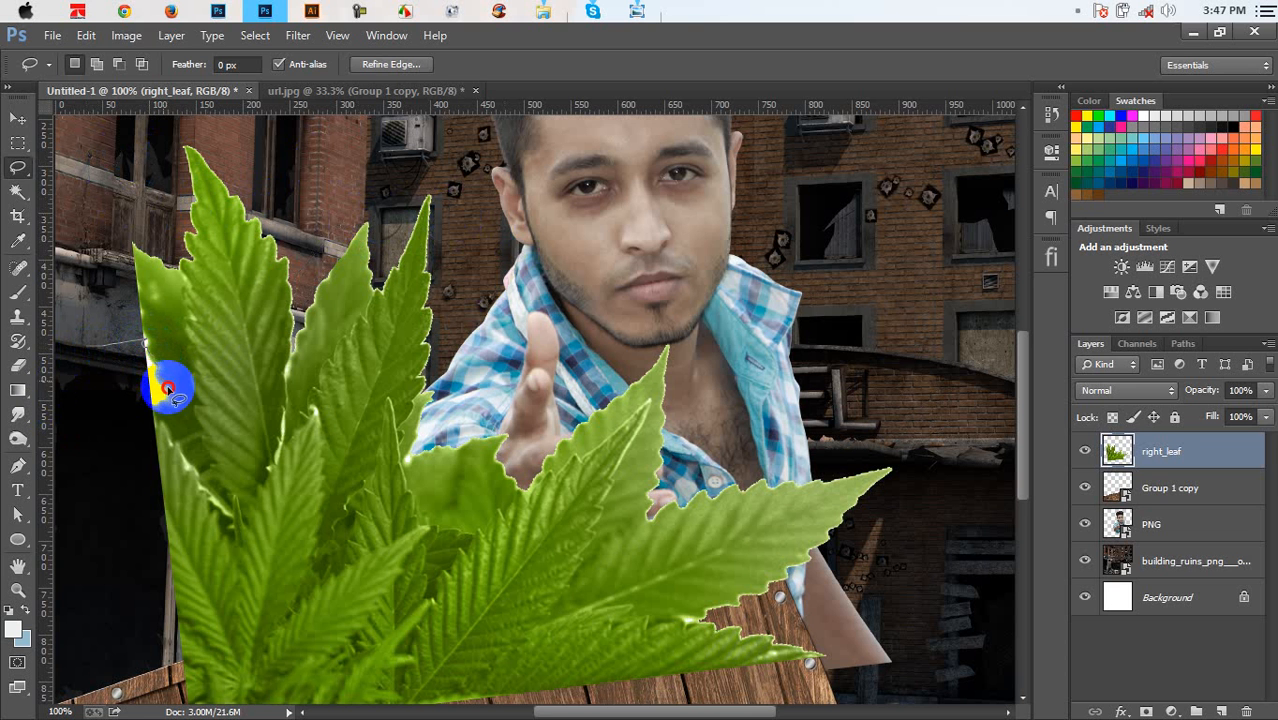
mouse_move(152, 410)
left_mouse_down()
mouse_move(118, 382)
mouse_move(128, 285)
left_mouse_up()
left_click(147, 336)
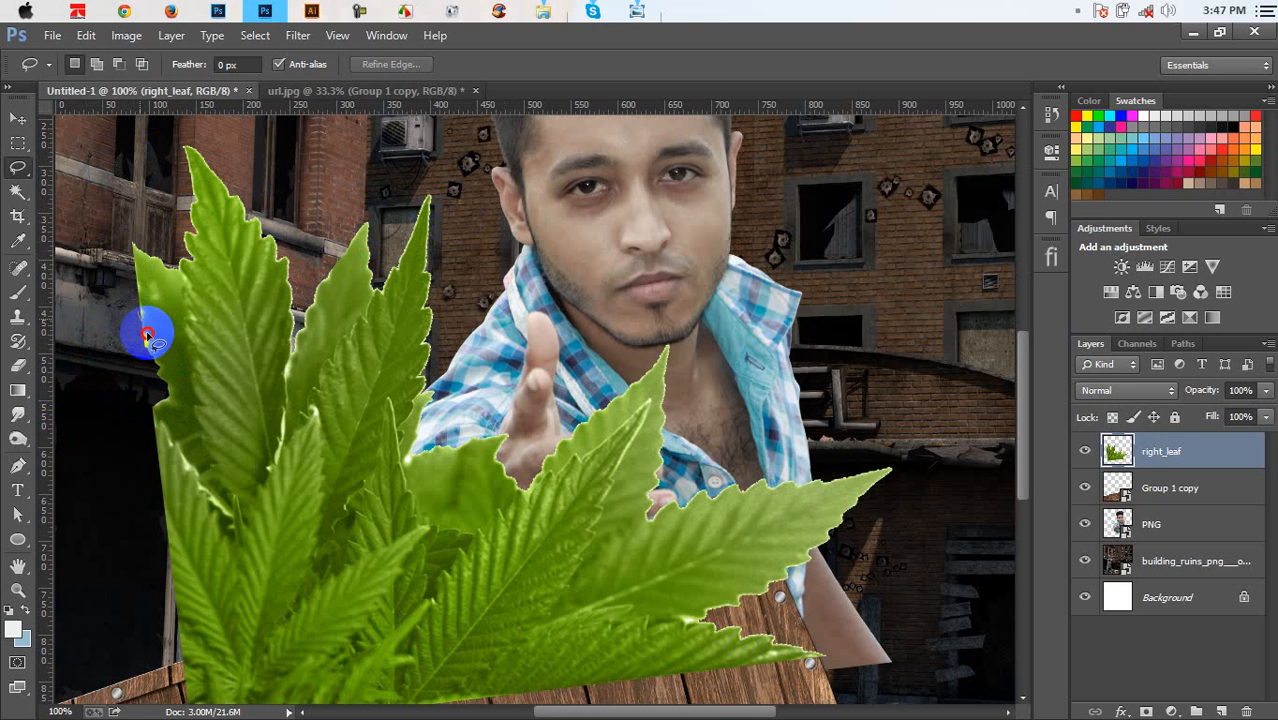
left_click(87, 323)
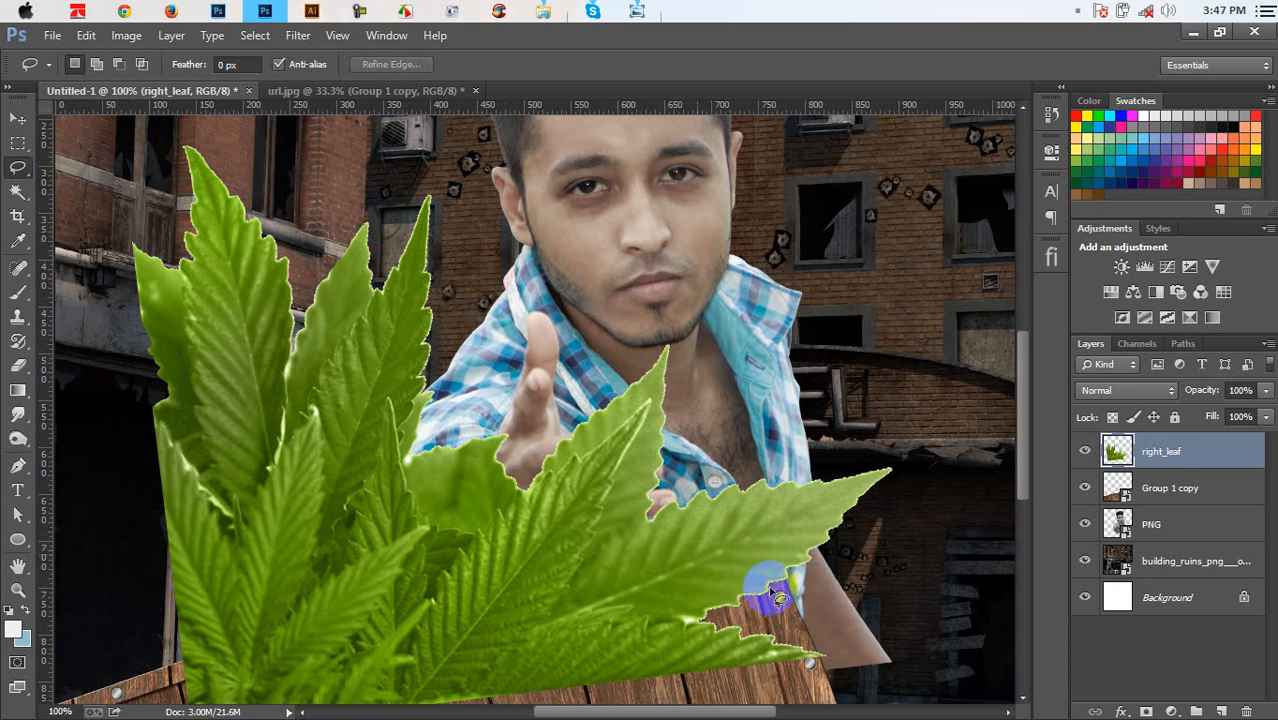
Select the leaves' outline, contract the selection, invert it and delete the light fringe around the leaves, and deselect
left_click(1117, 452, "ctrl")
left_click(262, 38)
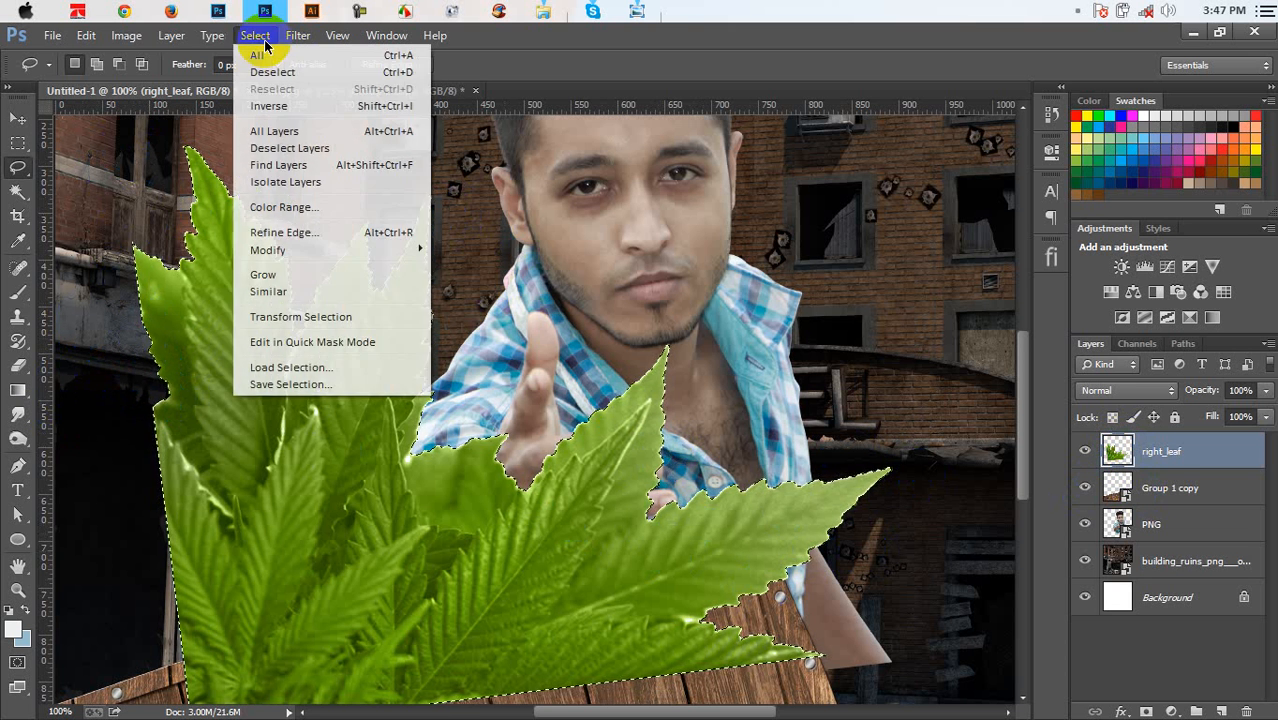
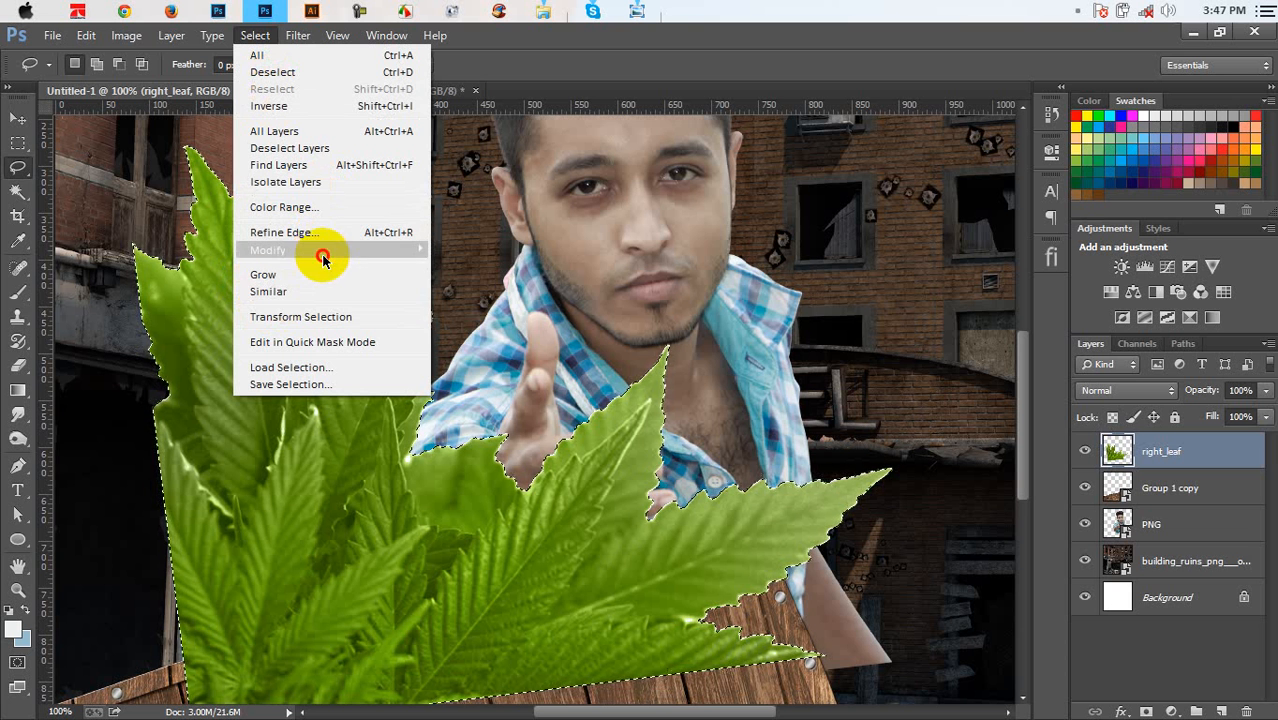
mouse_move(399, 255)
left_click(463, 300)
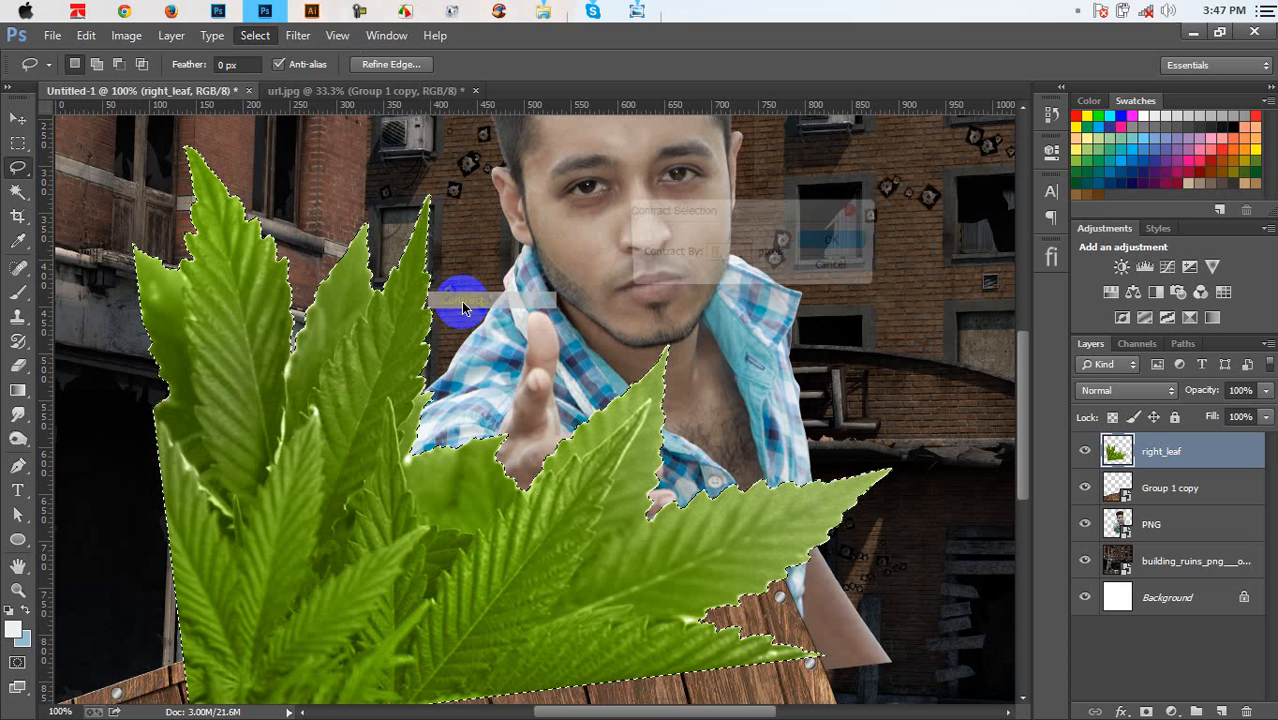
left_click(845, 241)
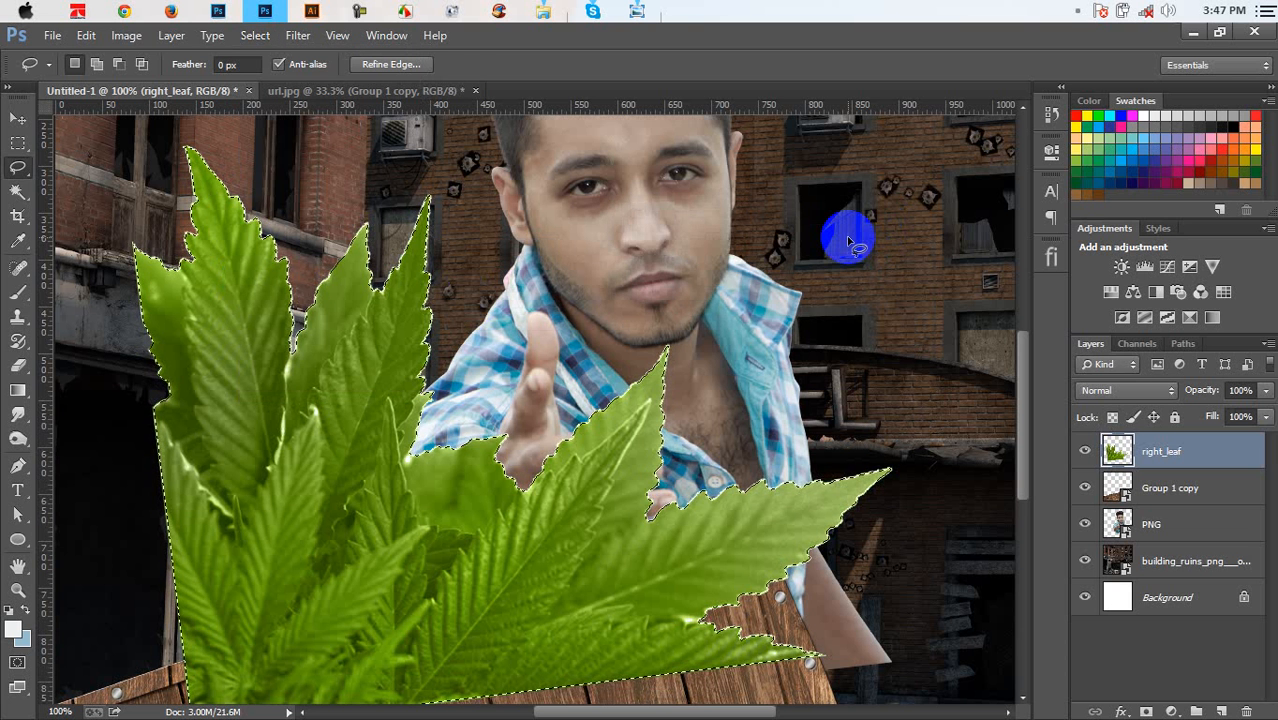
key("ctrl+shift+i")
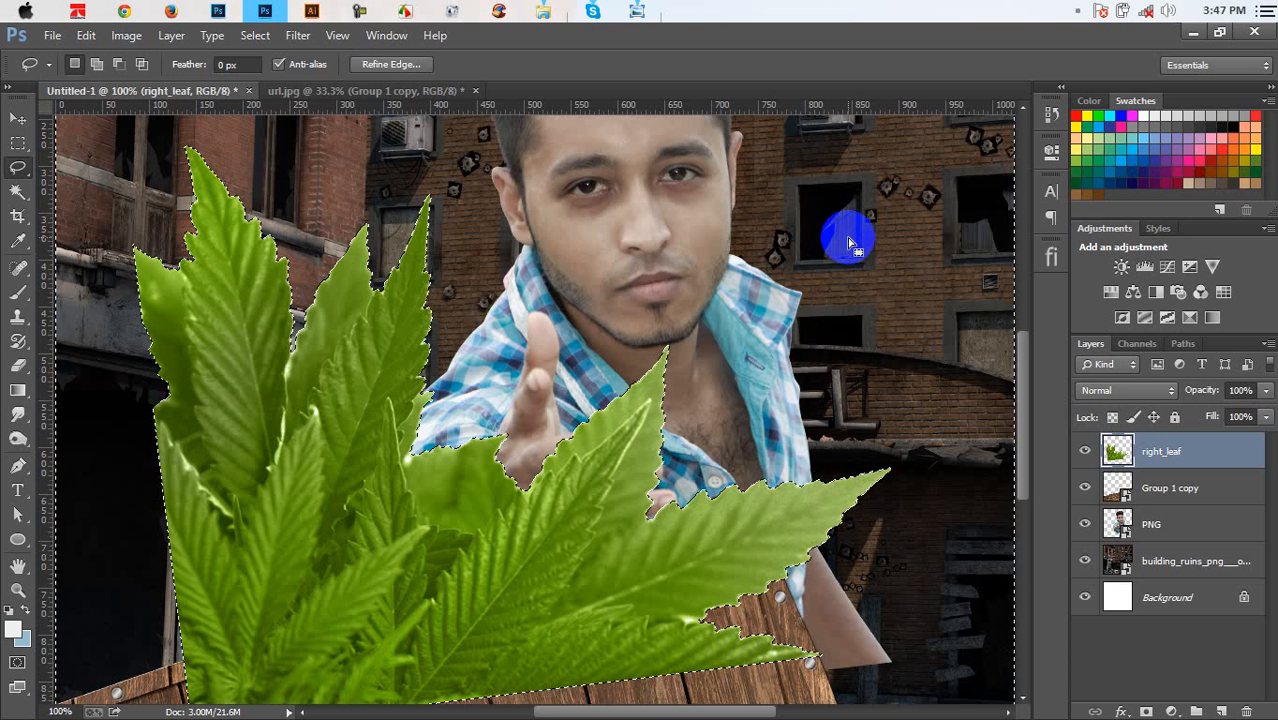
key("Delete")
key("ctrl+d")
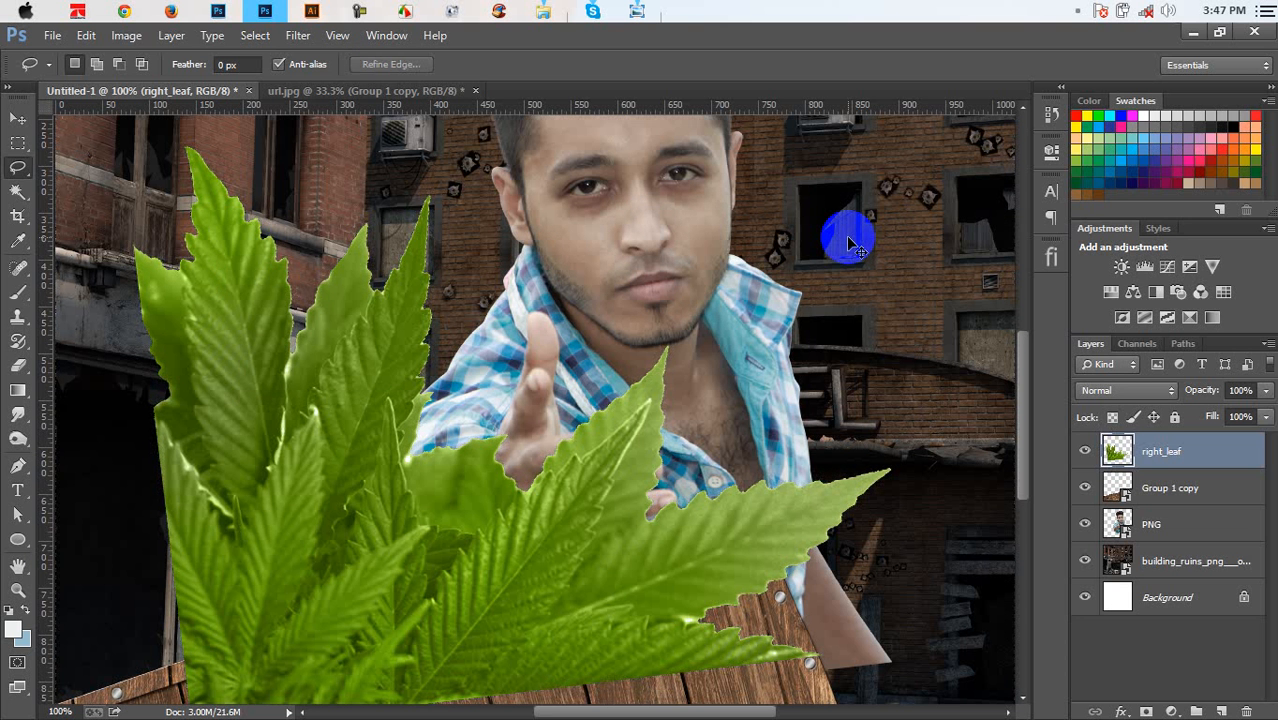
Compare the leaves' edges before and after the fringe removal by repeatedly undoing and redoing it
left_click(19, 119)
key("ctrl+z")
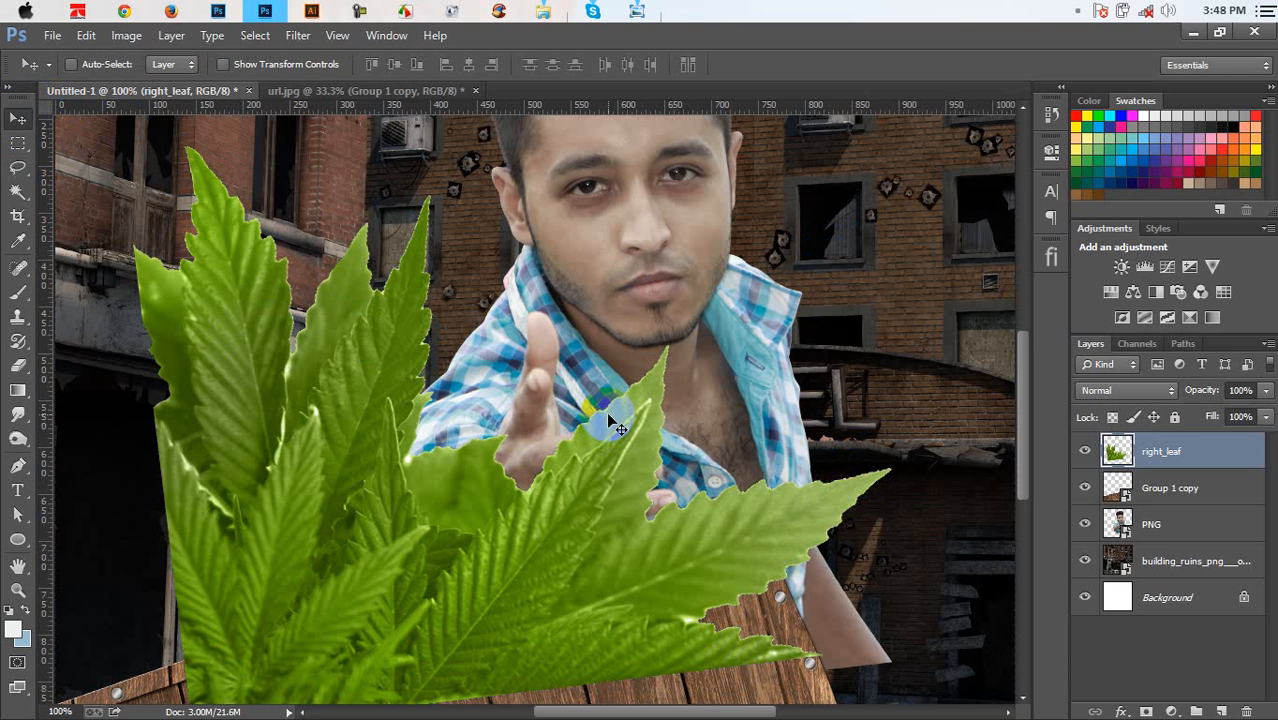
key("ctrl+z")
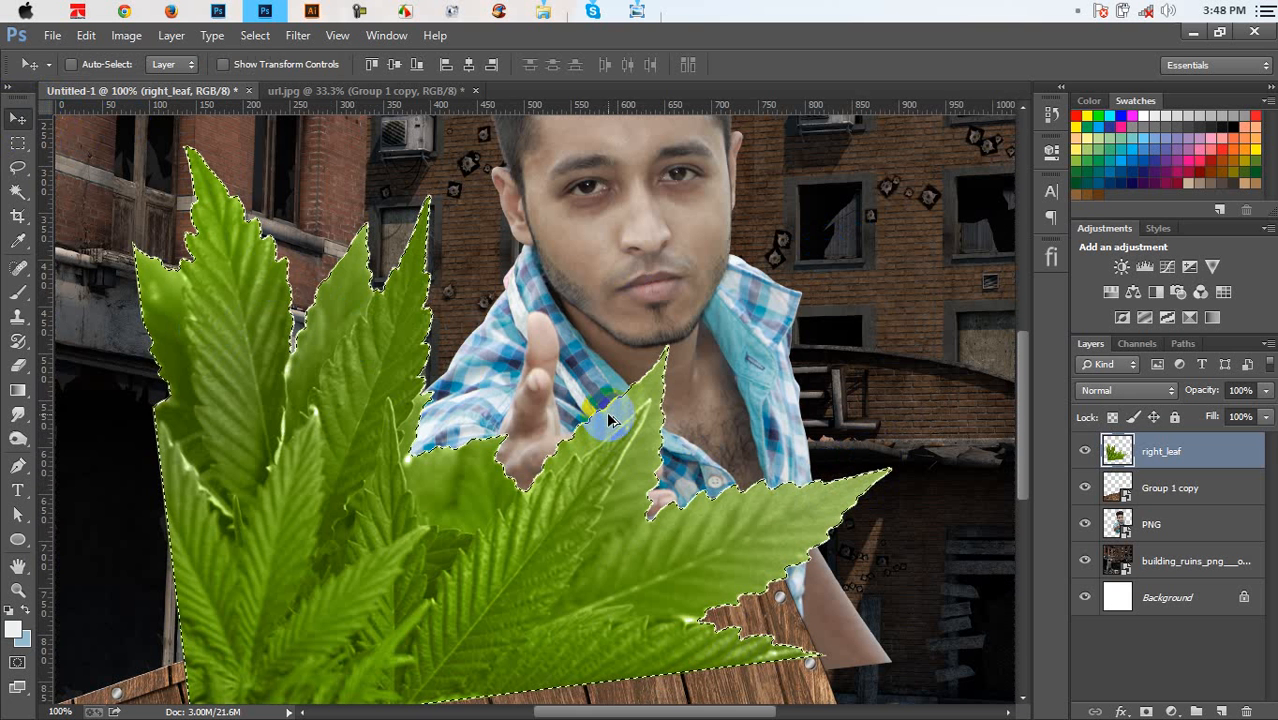
key("ctrl+z")
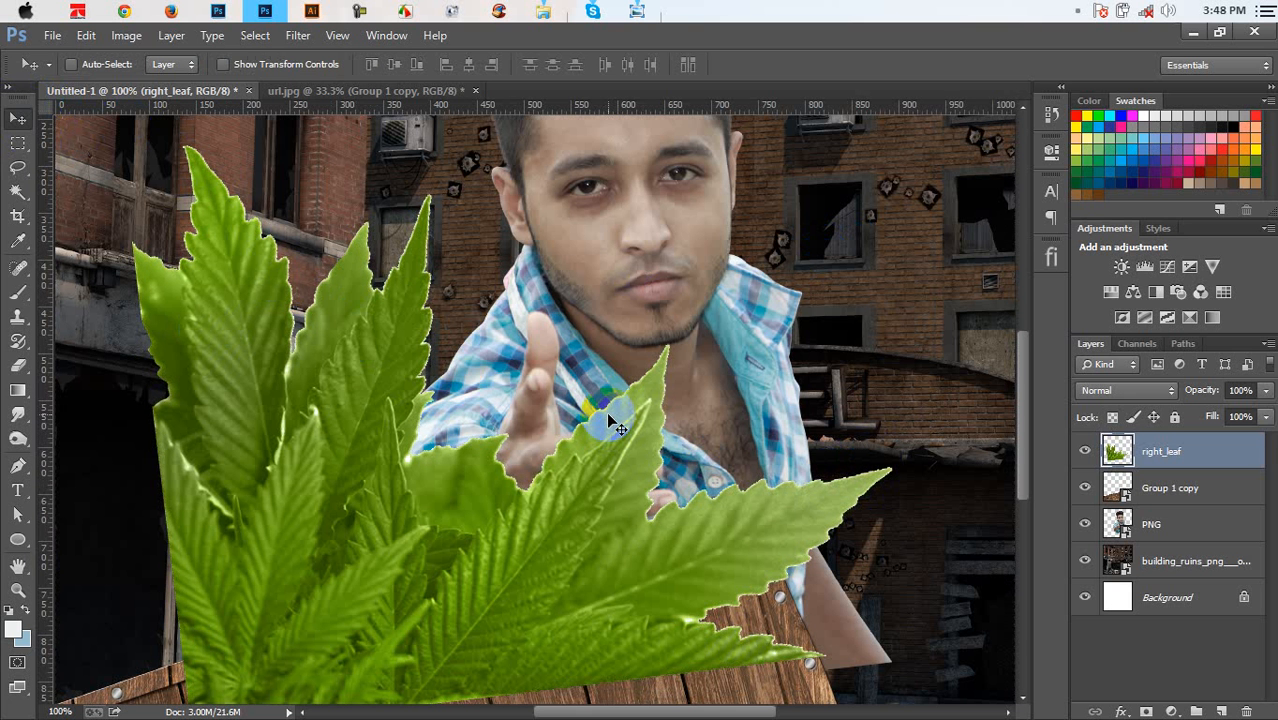
key("ctrl+z")
key("ctrl+z")
key("ctrl+z")
key("ctrl+z")
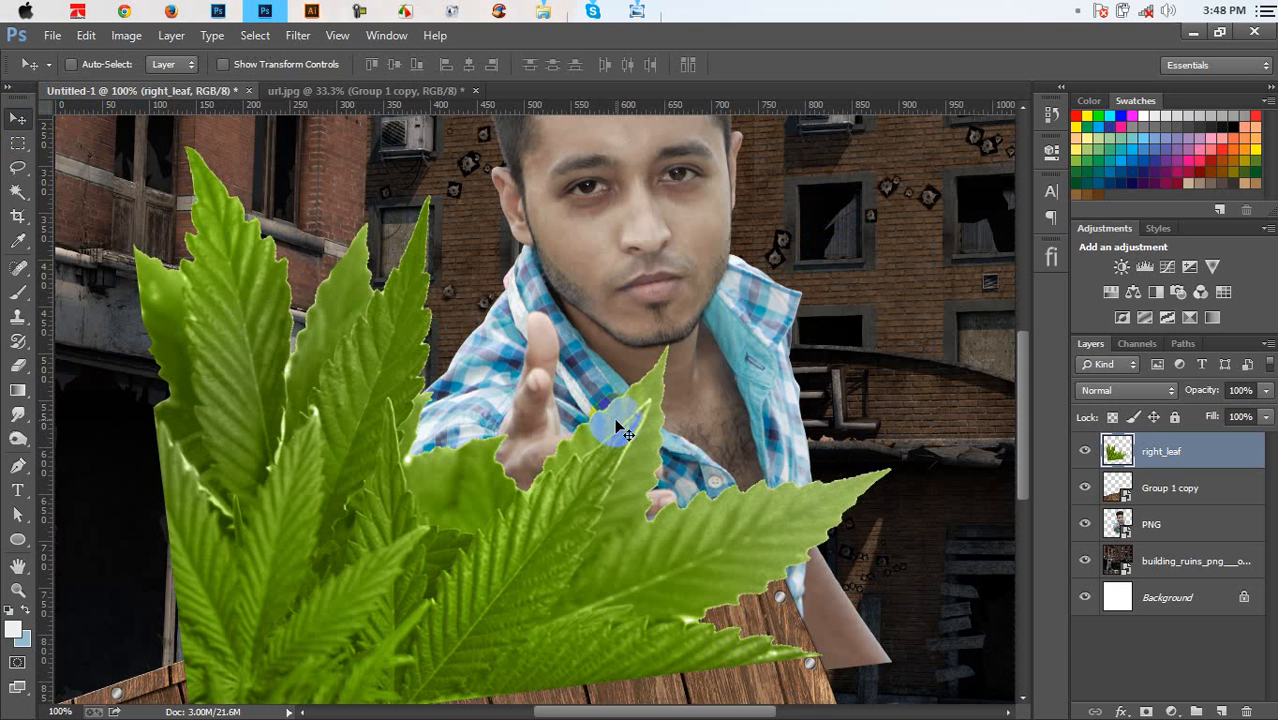
Place the right_leaf layer beneath the PNG layer and shift the leaves down-left behind the signboard
key("ctrl+minus")
key("ctrl+minus")
left_click_drag(1160, 462, 1165, 525)
left_click_drag(670, 470, 570, 533)
Scale the leaves to about 74%, rotate them about -2° and position them behind the left part of the signboard's upper edge
key("ctrl+t")
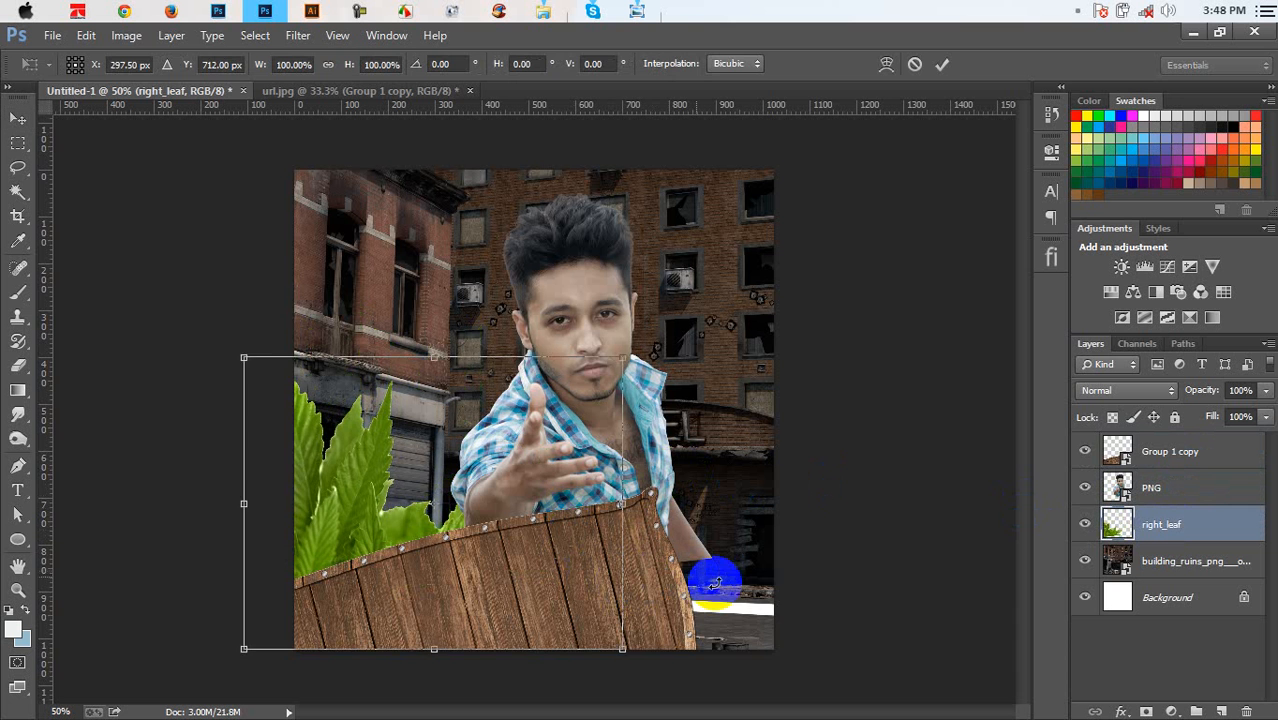
left_click_drag(714, 582, 690, 665)
left_click_drag(550, 478, 569, 537)
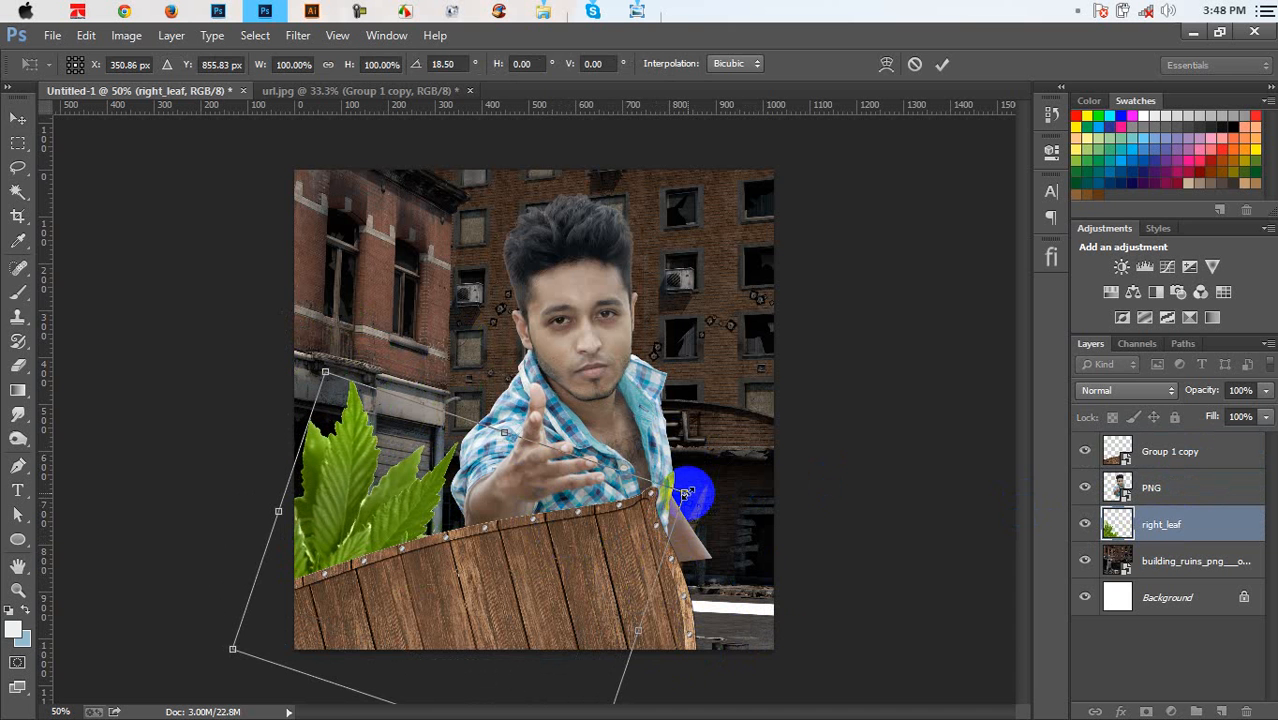
left_click_drag(686, 494, 672, 436)
left_click_drag(511, 568, 472, 530)
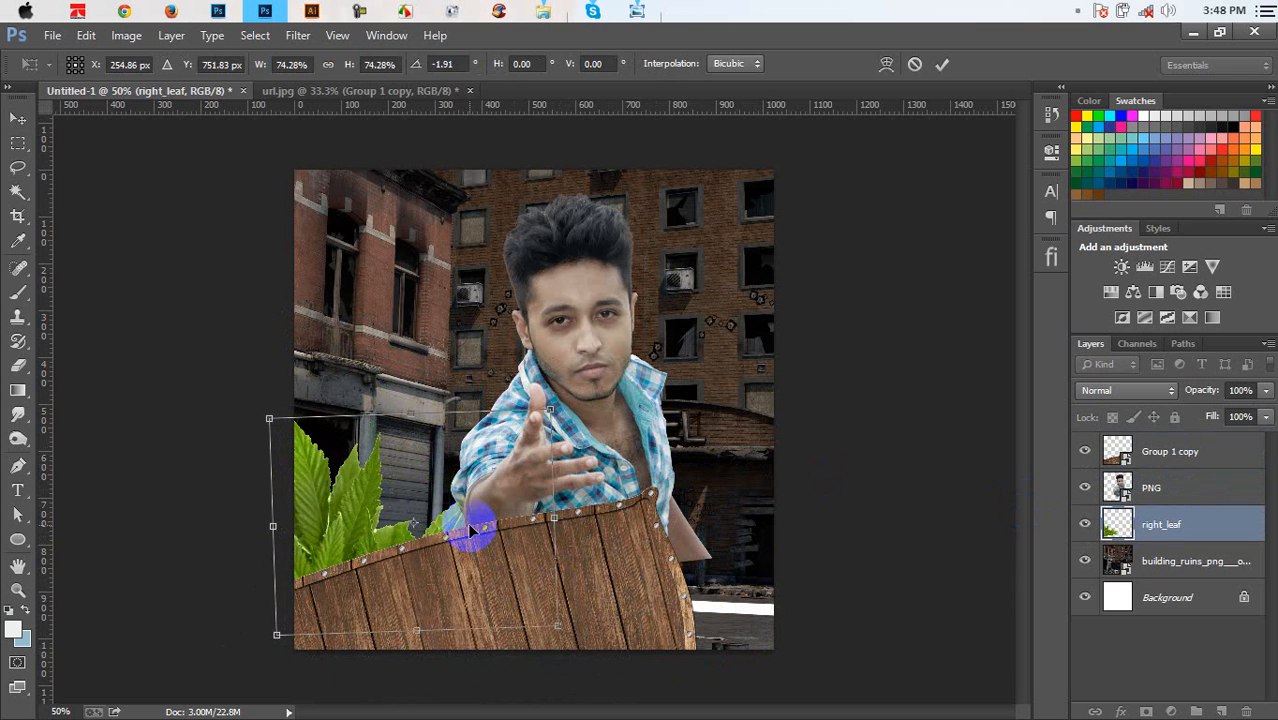
key("Return")
Duplicate the leaves to the right, tilt the copy counterclockwise, and fit it between the first leaves and the man's arm
left_click_drag(368, 533, 504, 508)
key("ctrl+t")
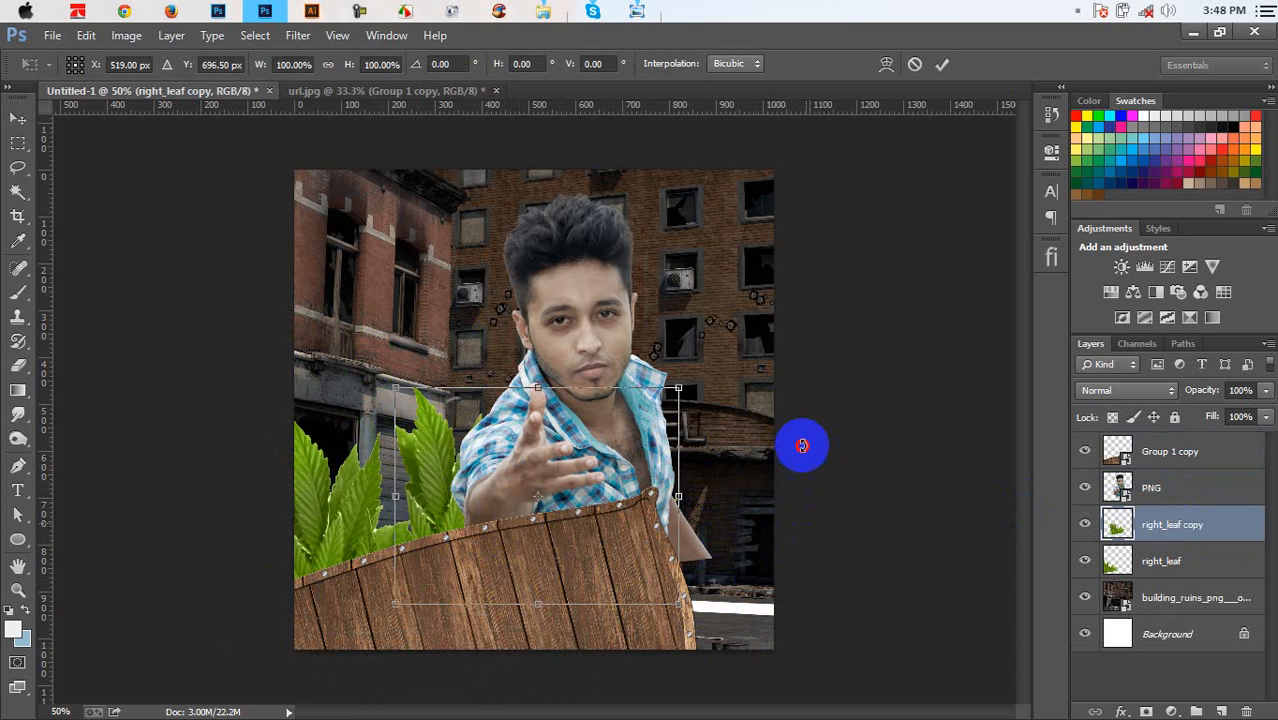
left_click_drag(802, 442, 789, 388)
left_click_drag(596, 485, 559, 495)
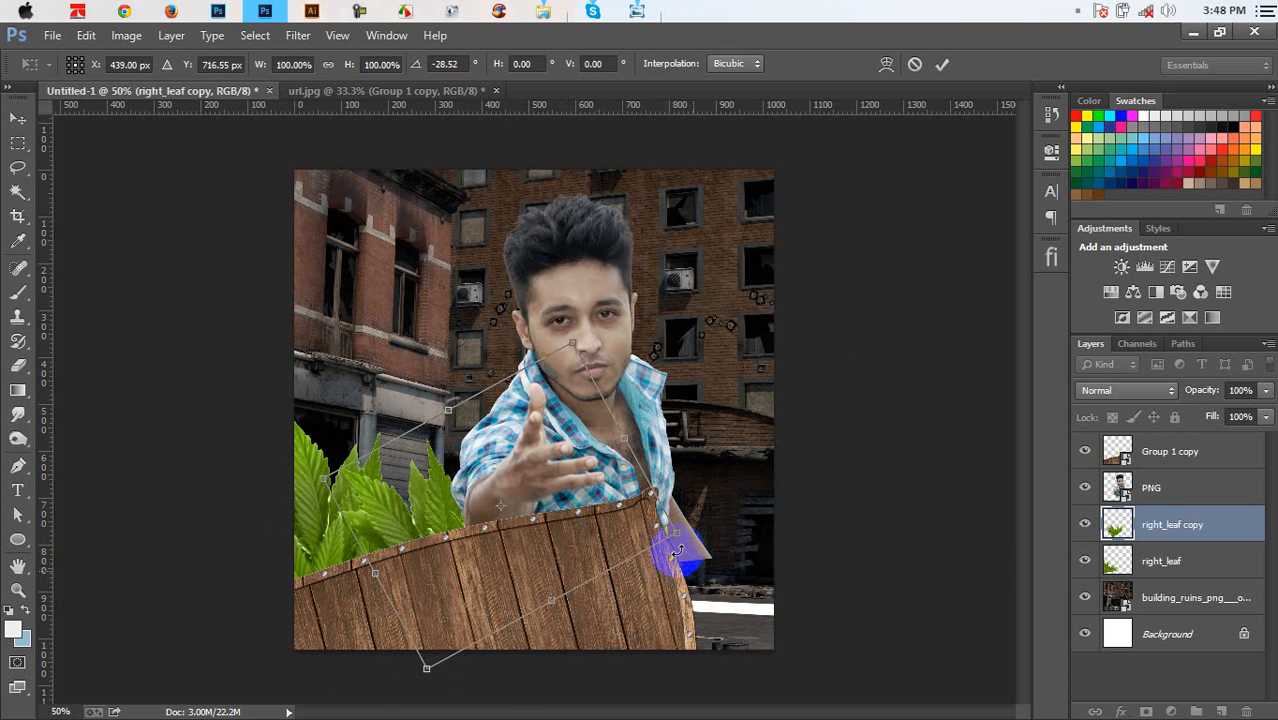
left_click_drag(665, 534, 642, 525)
left_click_drag(556, 520, 537, 503)
key("Return")
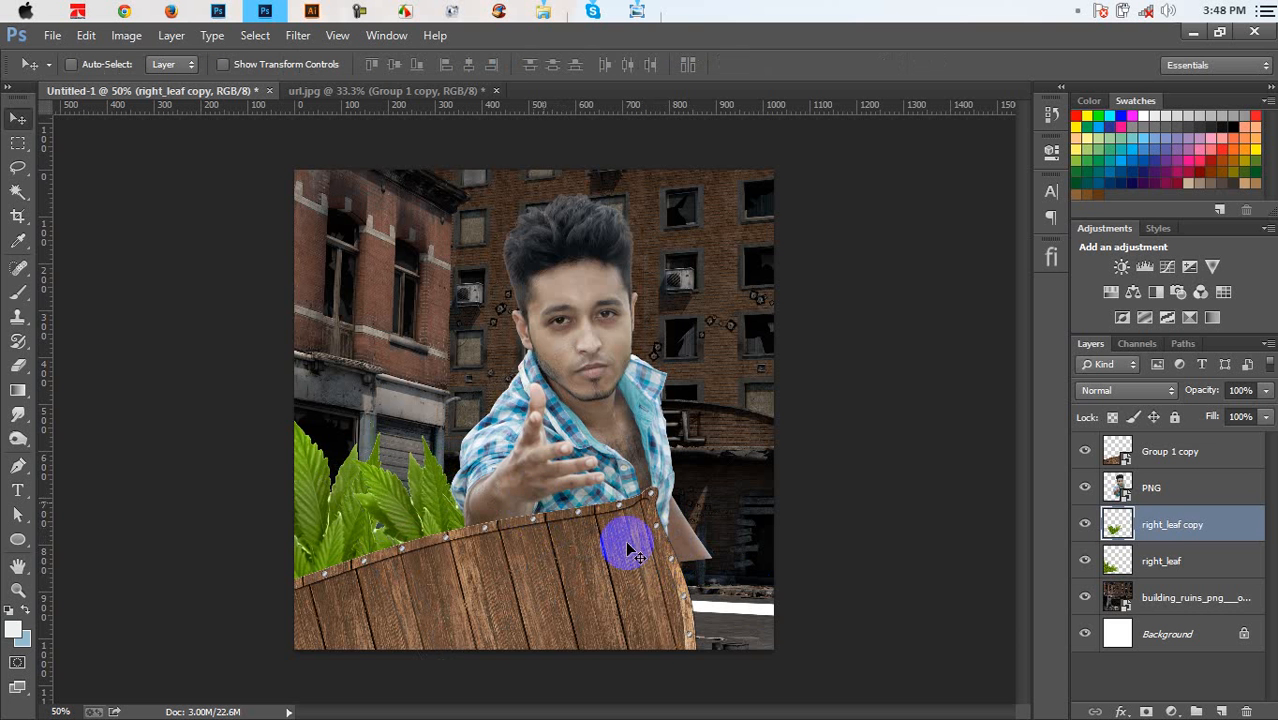
Add a Multiply drop shadow to the Group 1 copy signboard with 75% opacity, -36° angle, 13 px distance and an increased size
left_click(1203, 570)
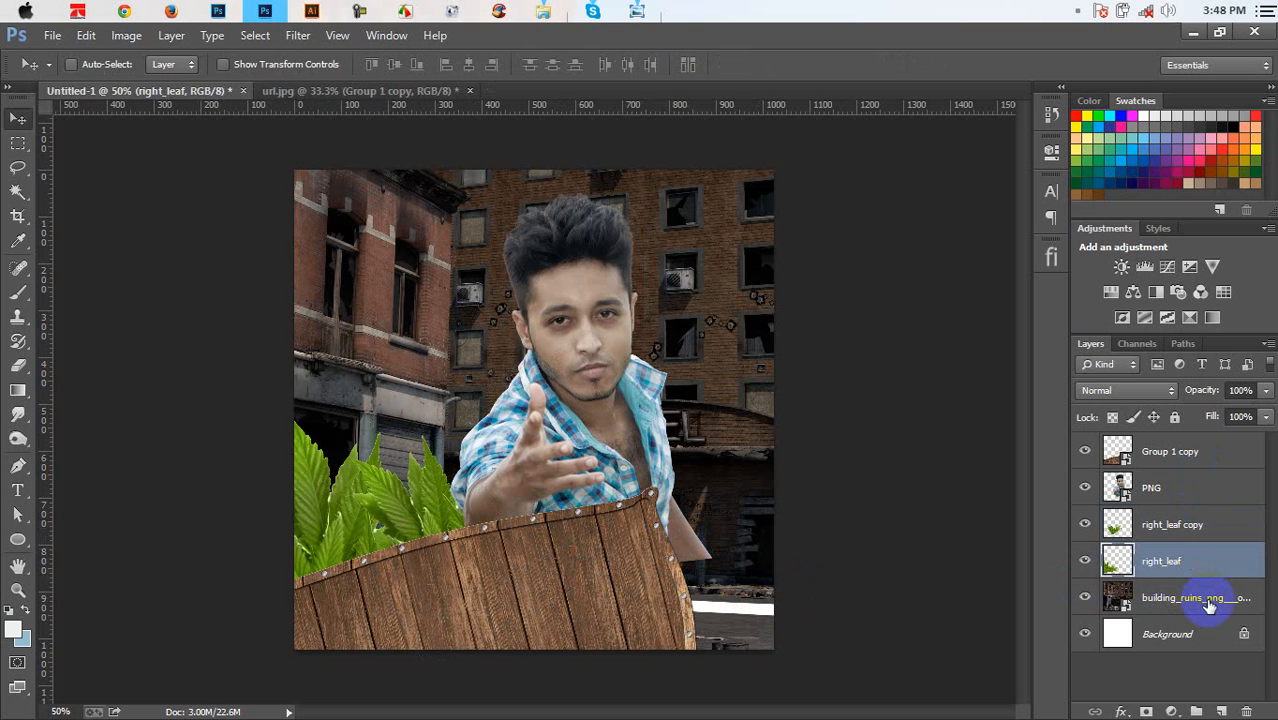
left_click(1207, 600)
left_click(1222, 452)
double_click(1226, 455)
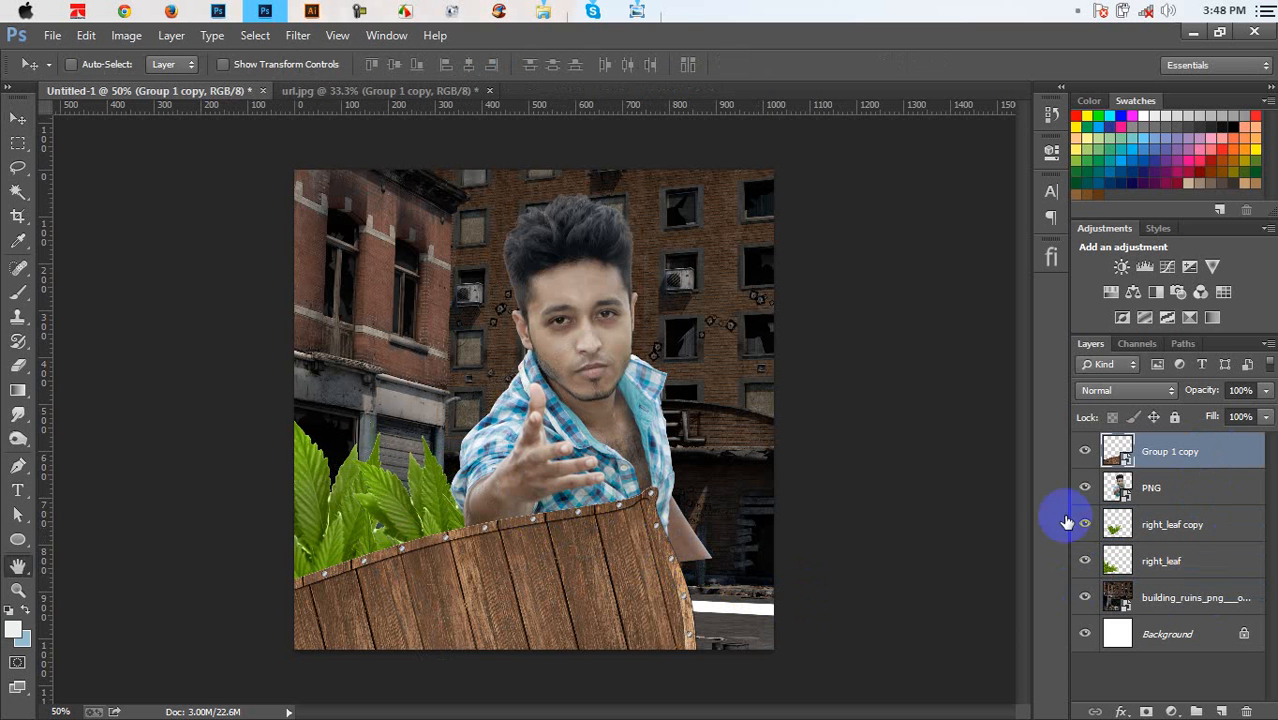
left_click_drag(736, 114, 854, 92)
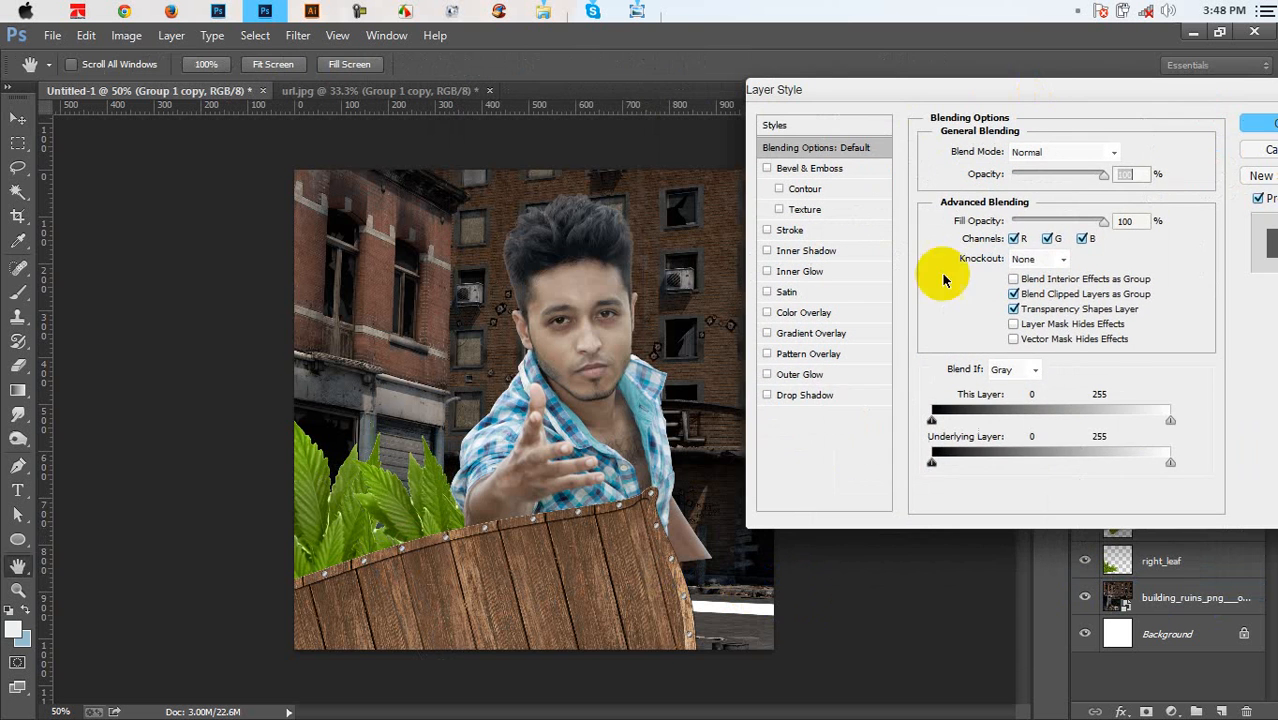
left_click(805, 395)
left_click_drag(650, 542, 633, 531)
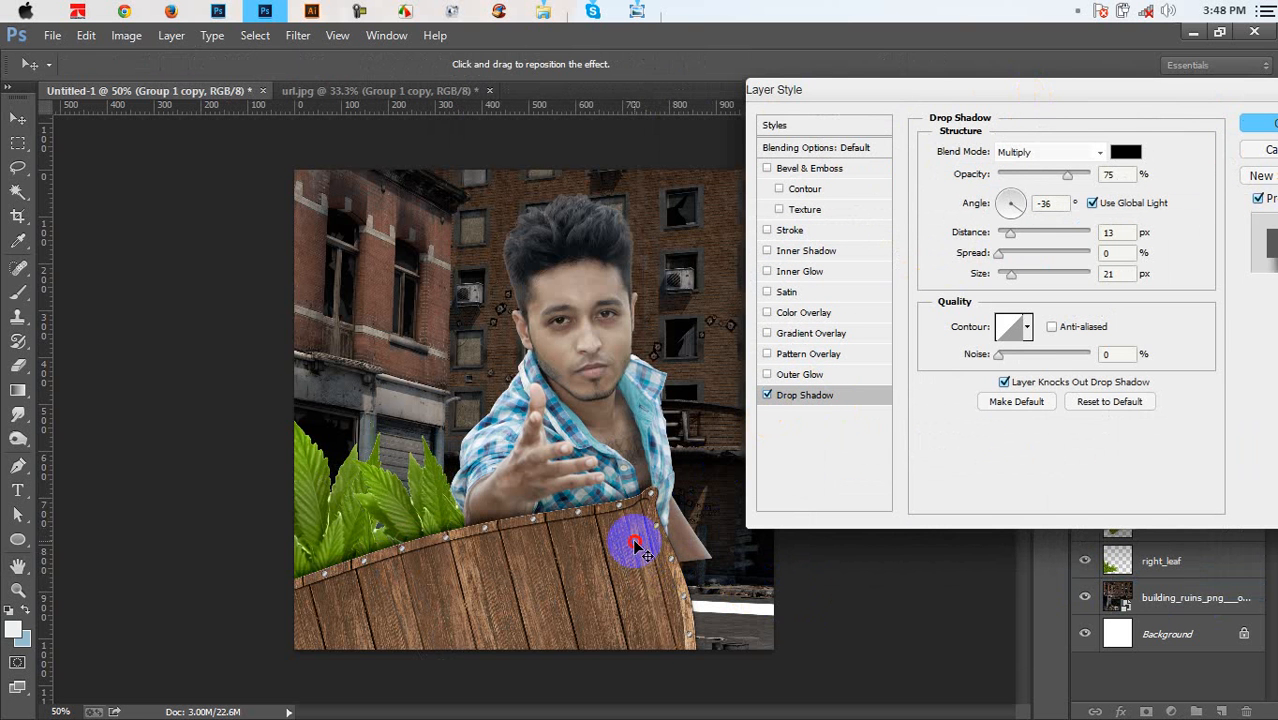
left_click_drag(1014, 276, 1034, 276)
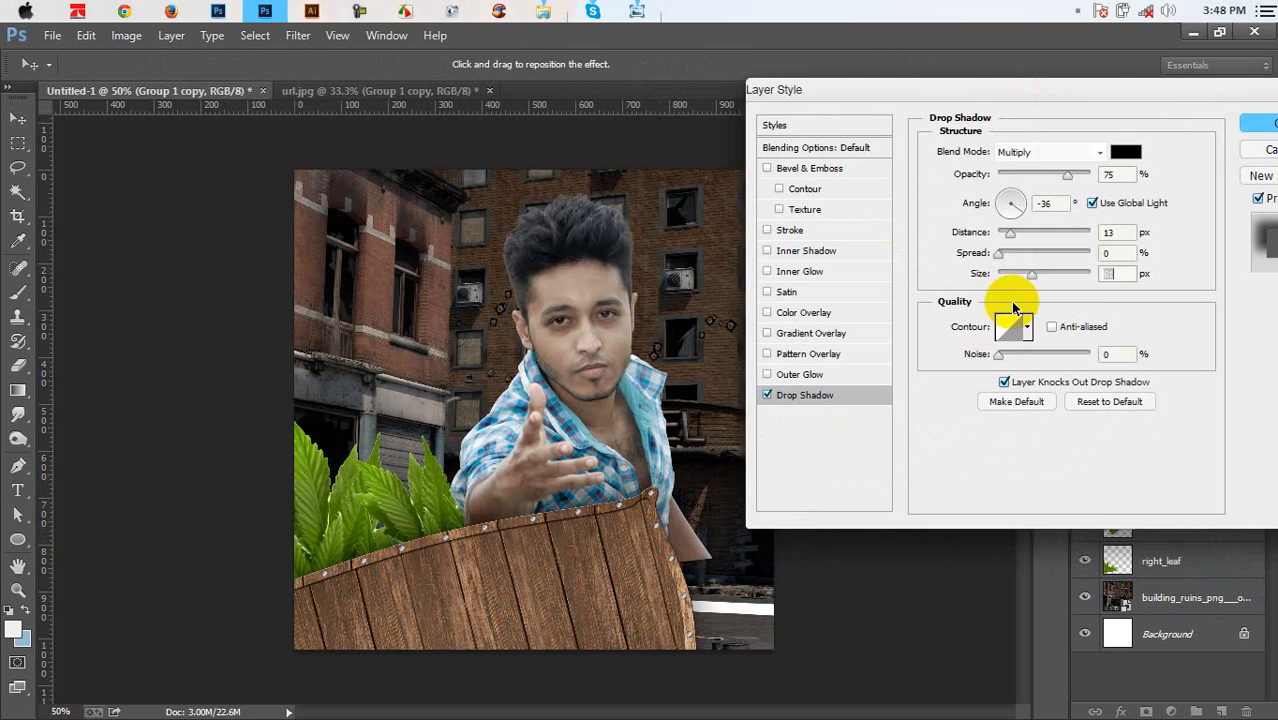
left_click(1257, 122)
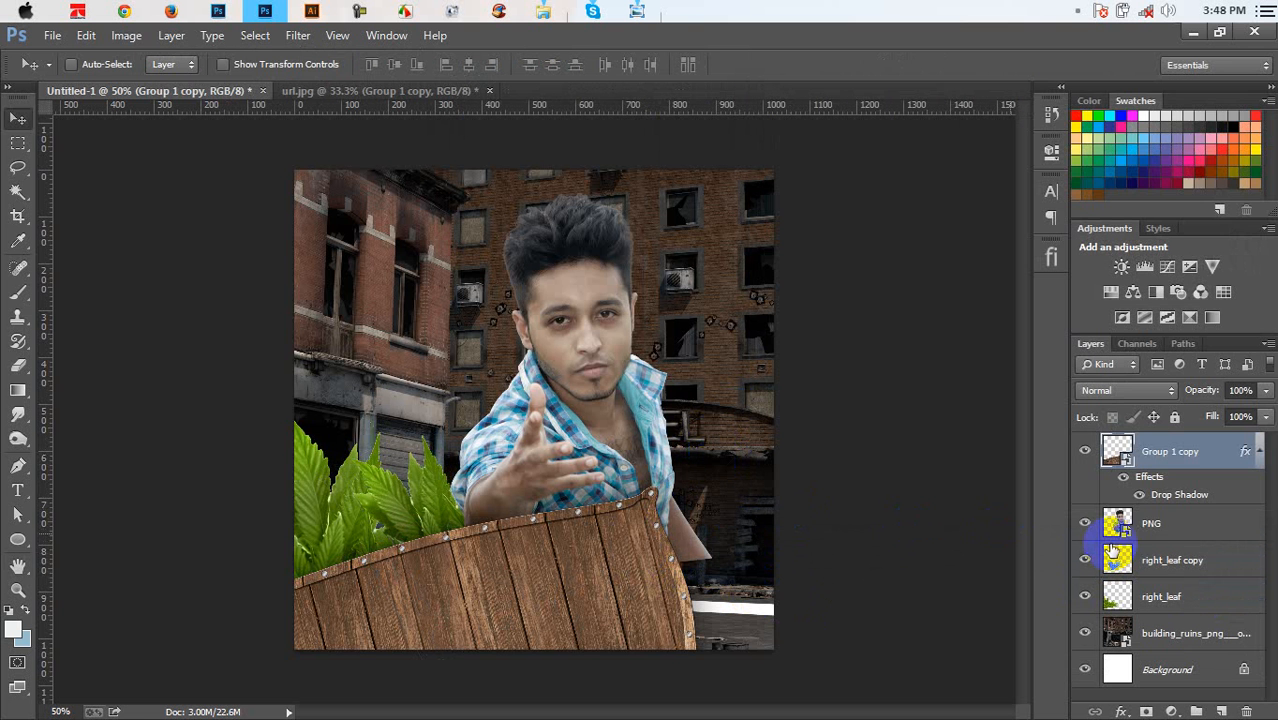
Add a Multiply drop shadow to the PNG layer, adjusting its size and offset and lowering its opacity
left_click(1165, 523)
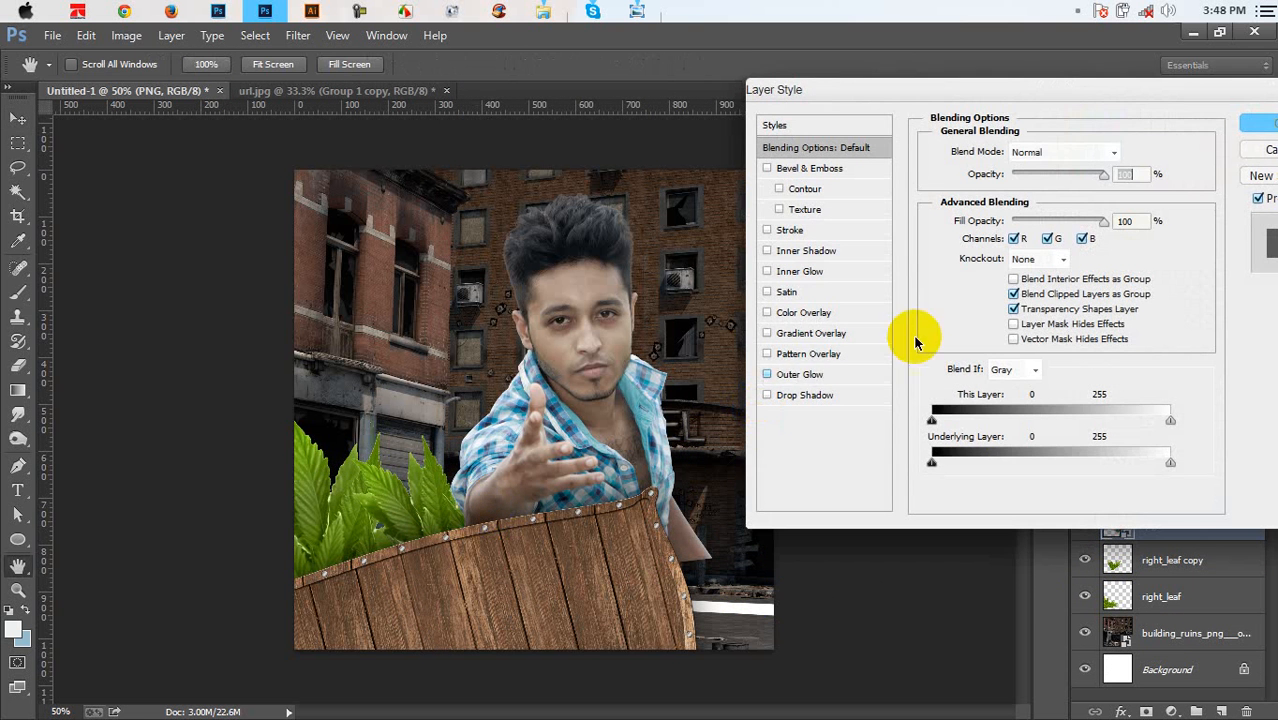
left_click(799, 393)
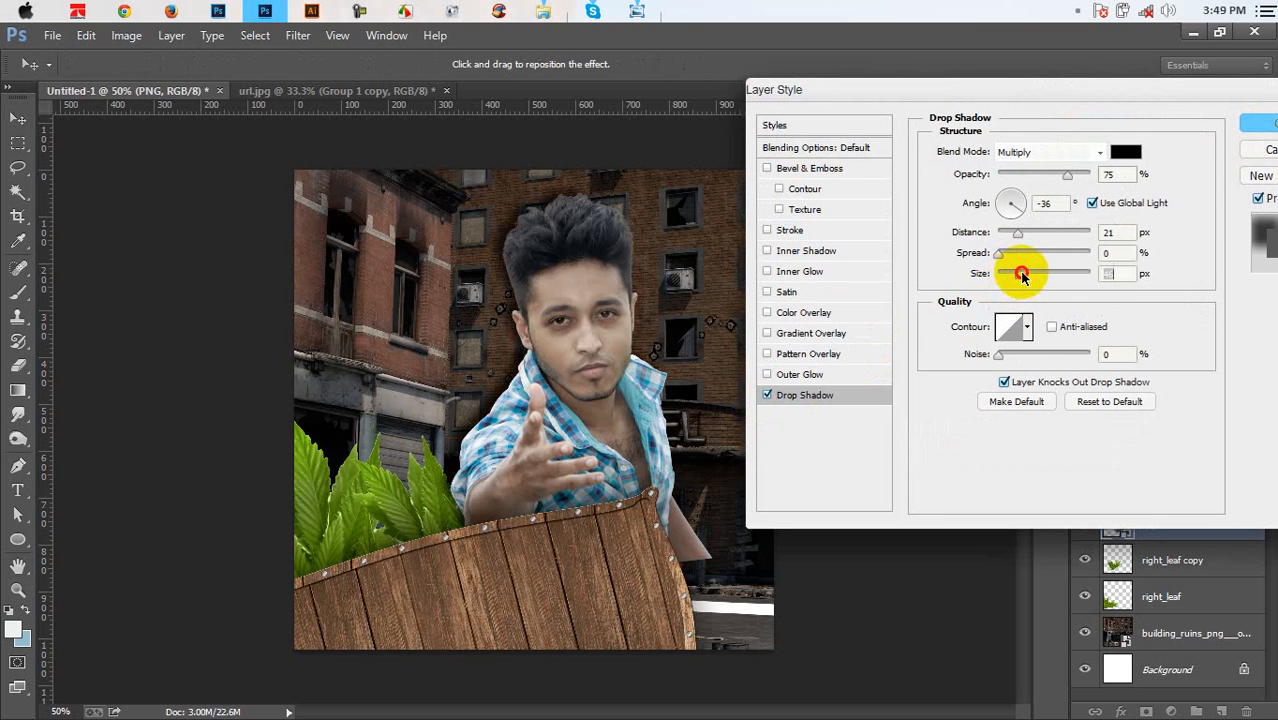
left_click_drag(1022, 277, 993, 277)
mouse_move(600, 372)
left_mouse_down()
mouse_move(581, 400)
mouse_move(600, 390)
left_mouse_up()
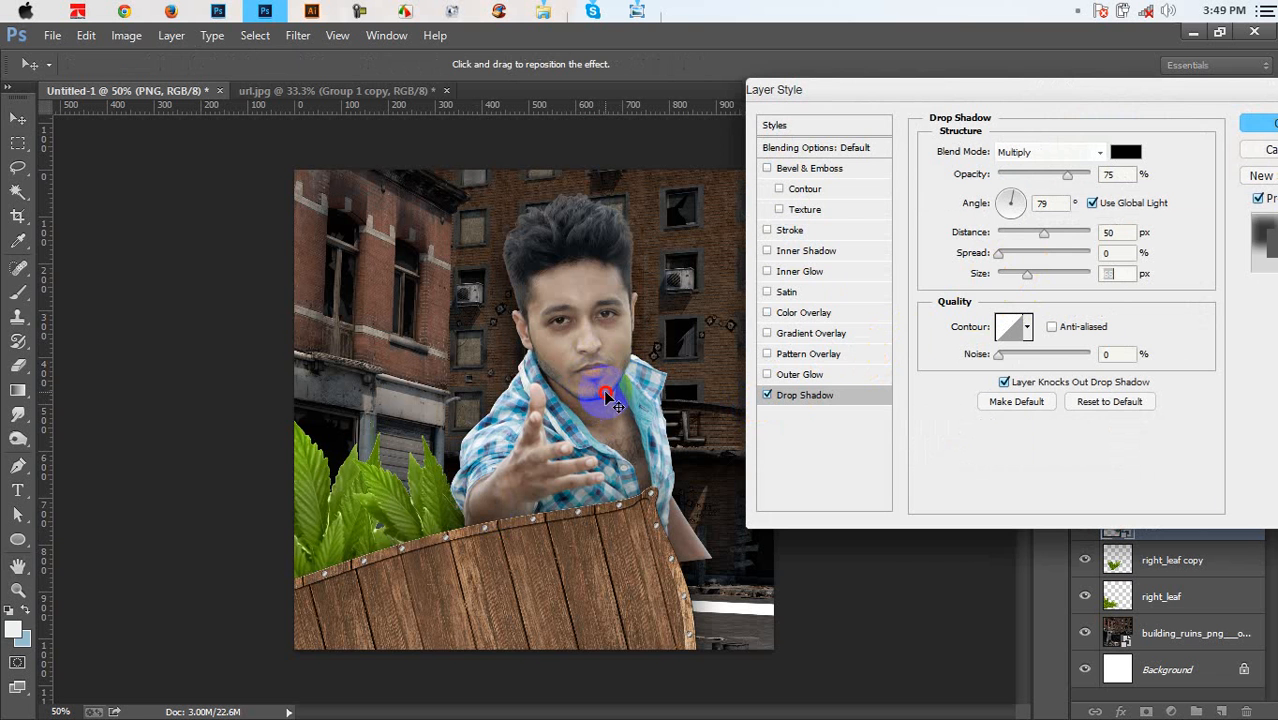
left_click_drag(1062, 176, 1036, 172)
left_click(1260, 124)
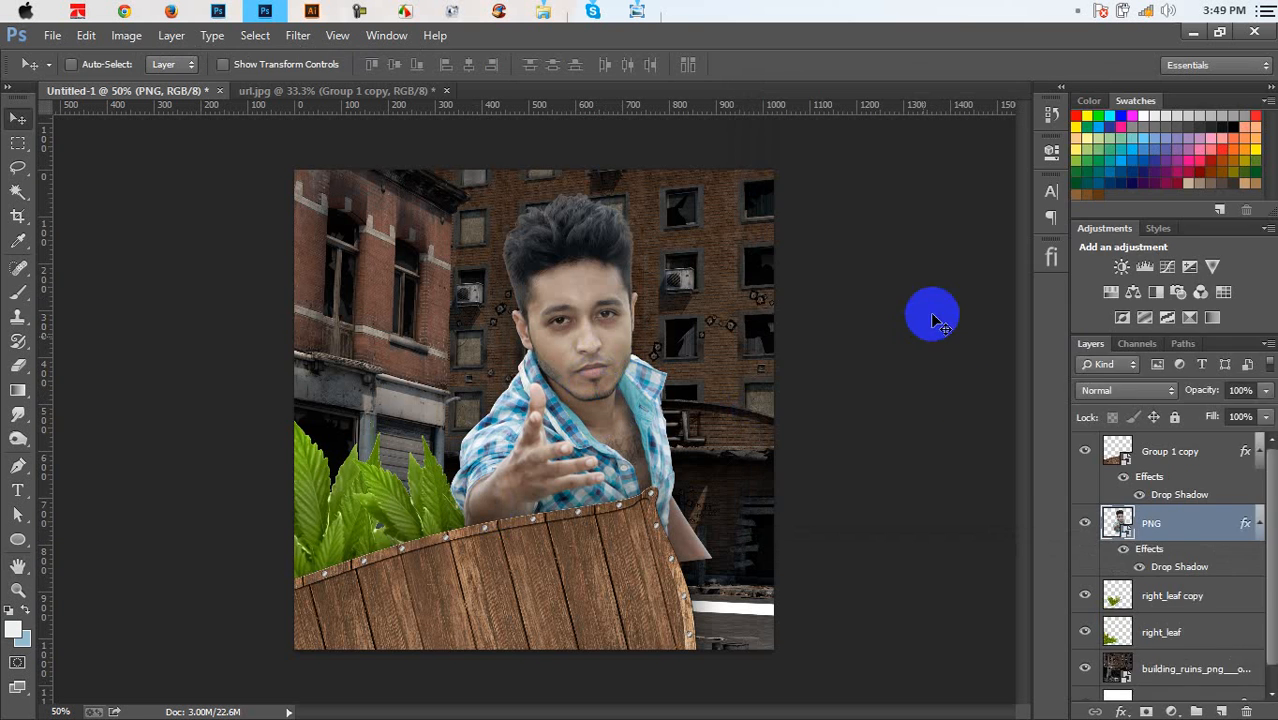
Duplicate the right_leaf copy leaves twice to fill the area beside the signboard's right edge
left_click(1255, 462)
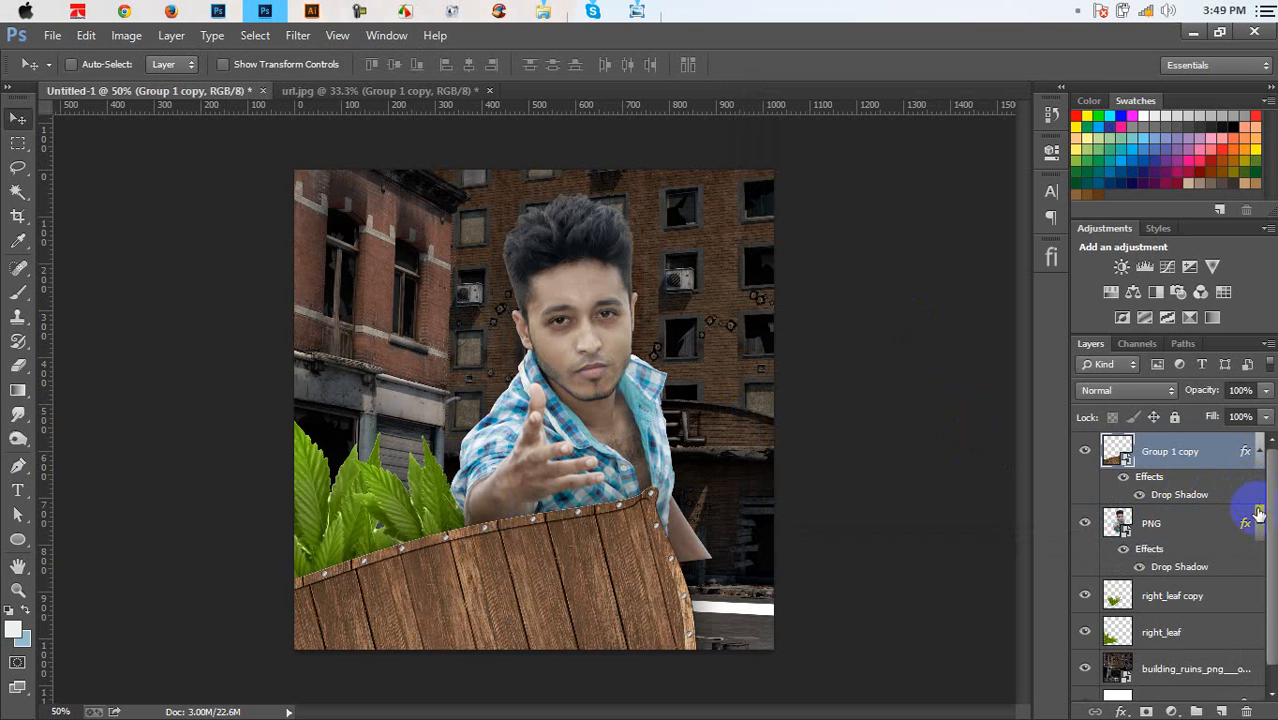
left_click(1258, 522)
left_click(1200, 560)
left_click_drag(843, 472, 925, 535)
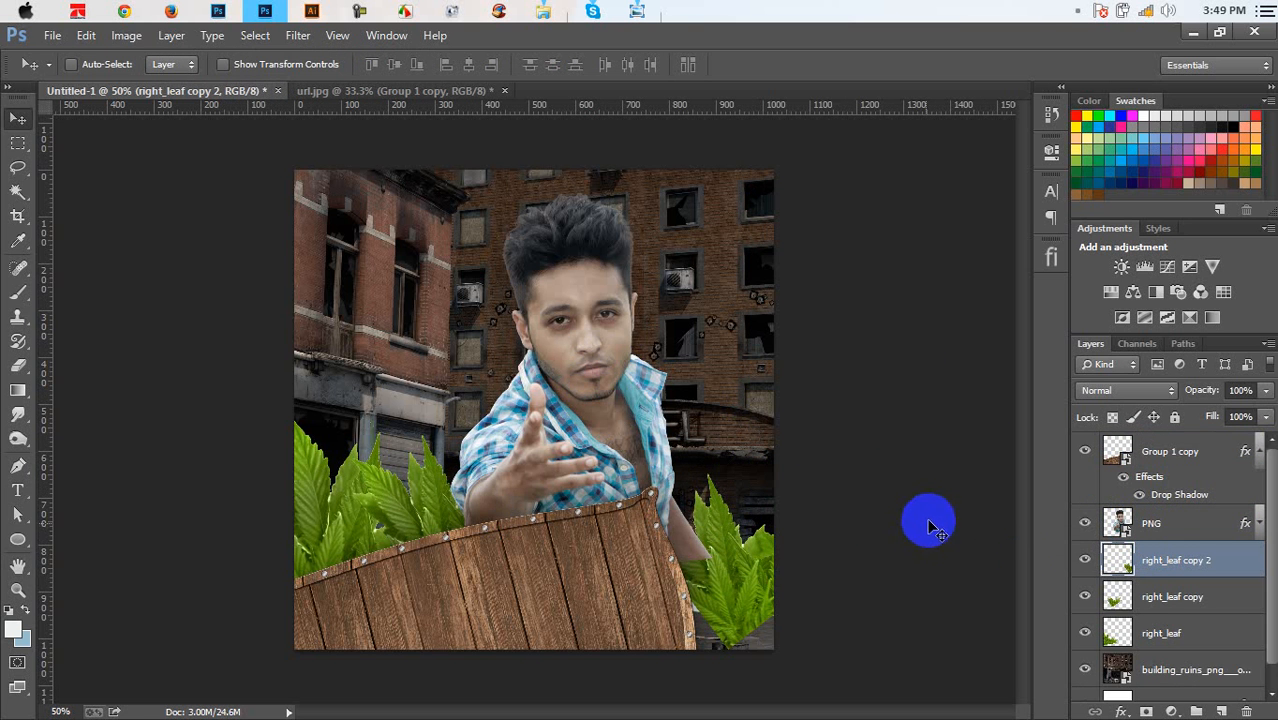
left_click_drag(1027, 545, 808, 480)
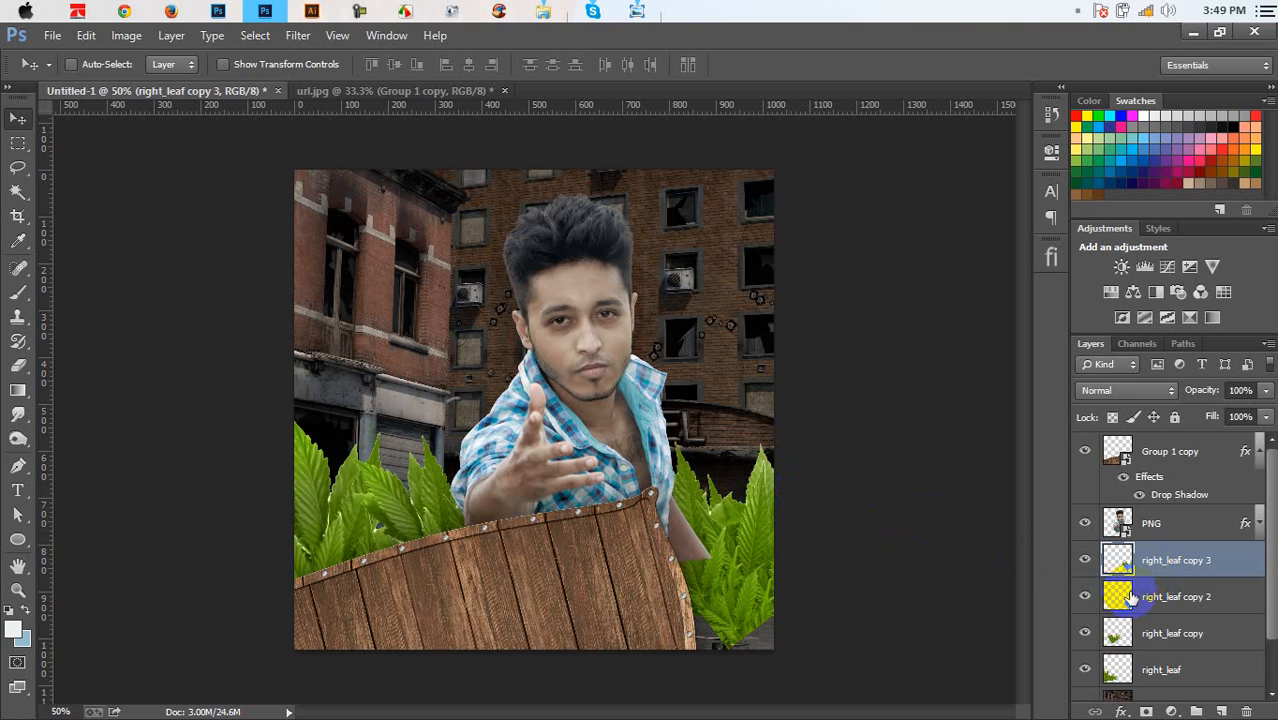
Move the right_leaf copy 3 layer above Group 1 copy and shift its leaves toward the canvas's lower right corner
left_click_drag(1135, 562, 1153, 505)
left_click_drag(924, 516, 906, 566)
left_click_drag(1140, 524, 1162, 442)
left_click_drag(829, 550, 893, 485)
Scale the right_leaf copy 3 leaves to about 119%, rotate them about -32° and fit them over the signboard's lower right corner
key("ctrl+t")
left_click_drag(813, 485, 812, 450)
left_click_drag(944, 463, 935, 472)
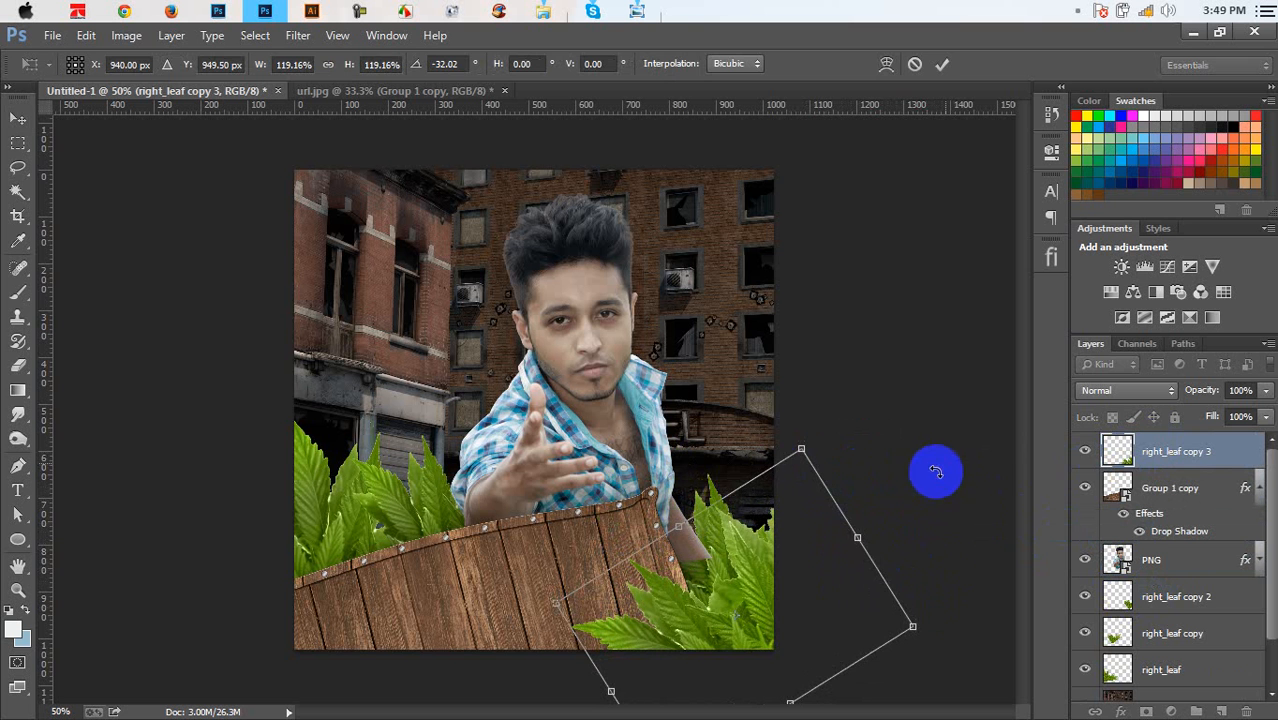
key("Return")
left_click_drag(808, 599, 815, 593)
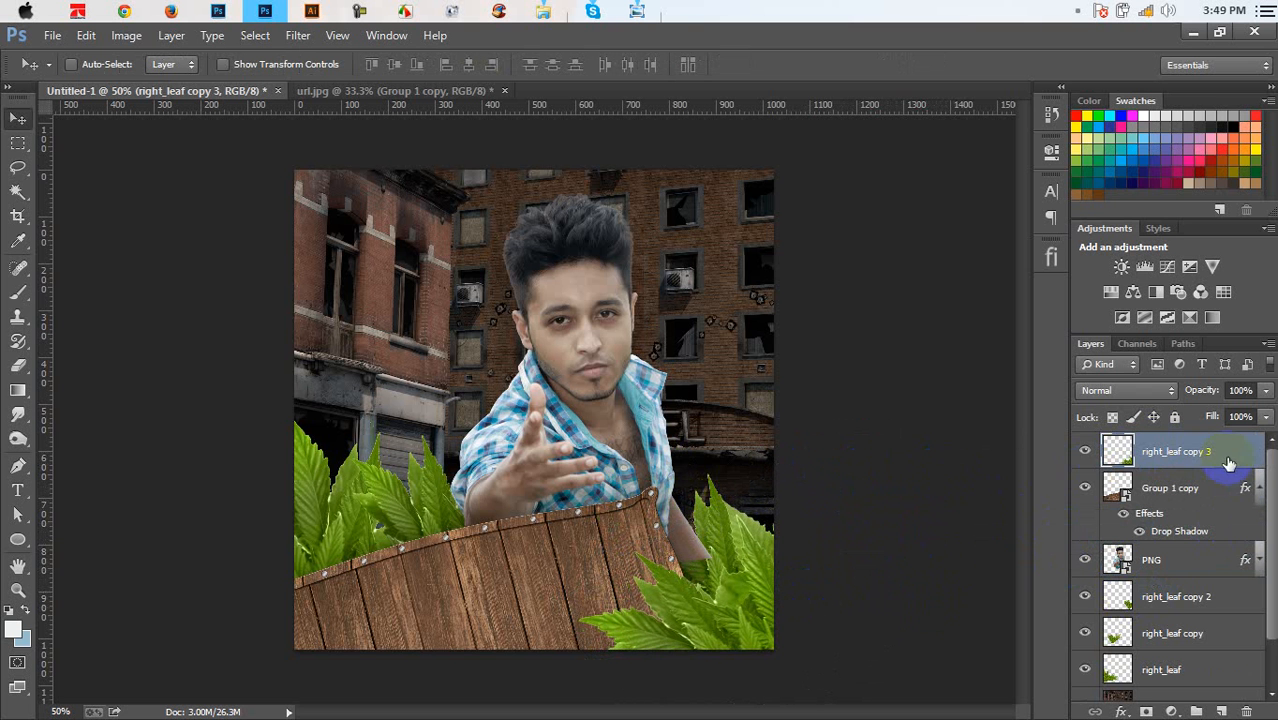
Add a Multiply drop shadow to right_leaf copy 3 with 39% opacity, 15° angle, 33 px distance and a slightly reduced size
double_click(1220, 455)
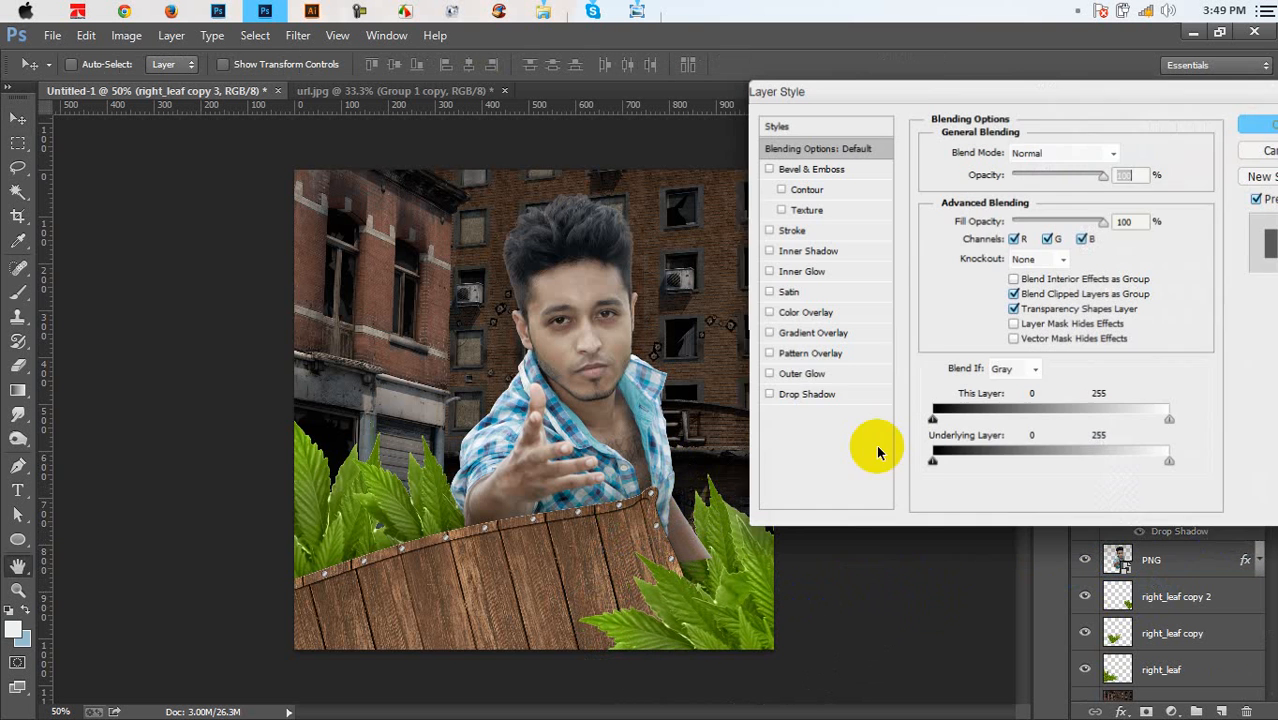
left_click(812, 400)
left_click_drag(684, 582, 692, 606)
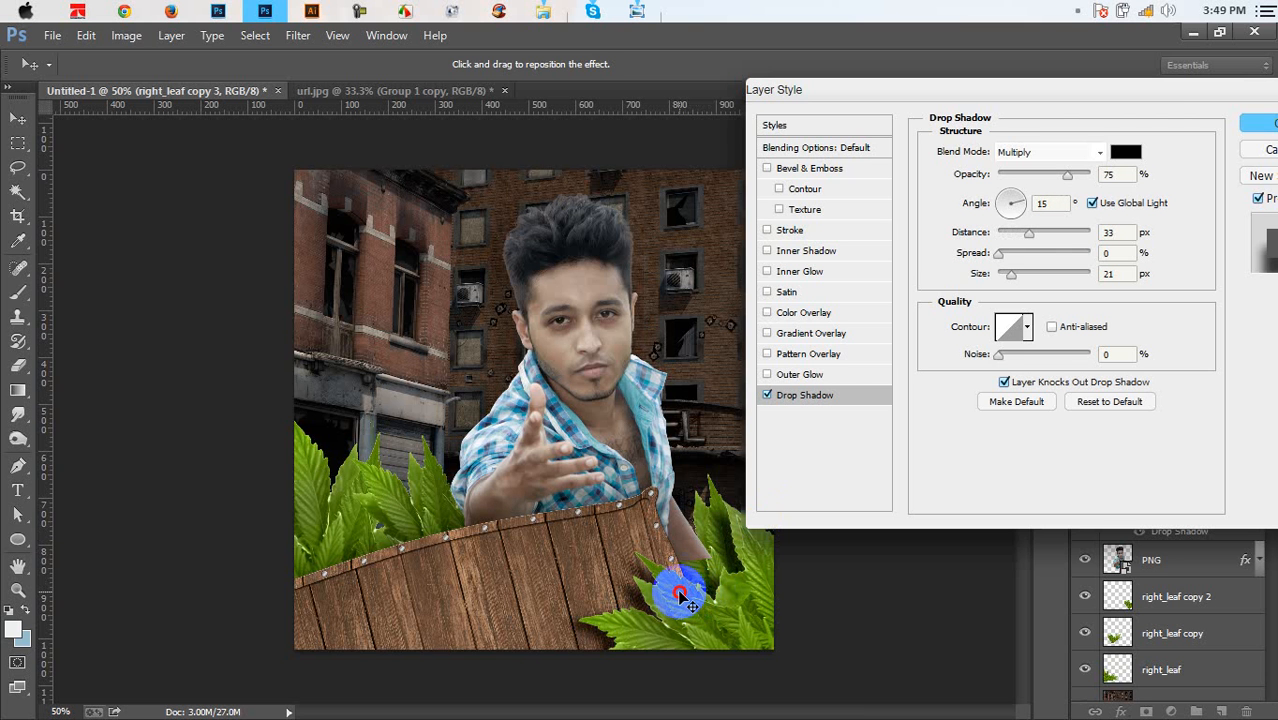
left_click(1033, 176)
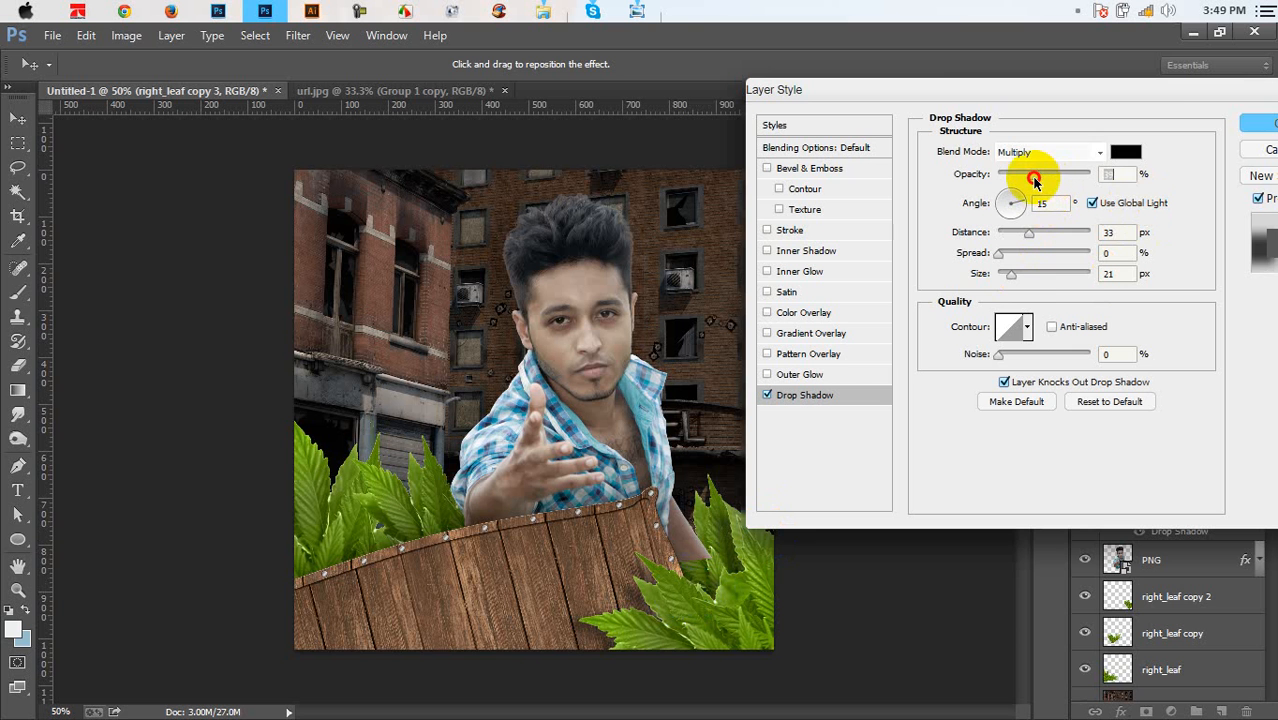
left_click(1015, 275)
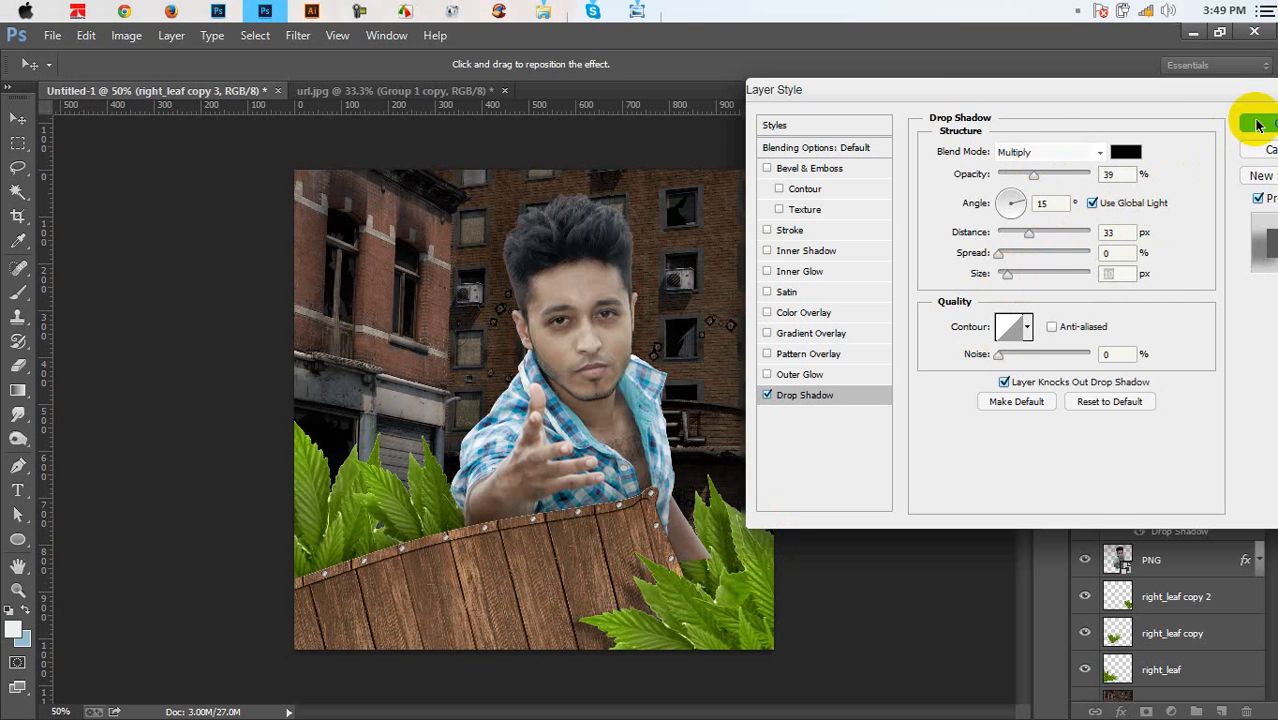
left_click(1258, 122)
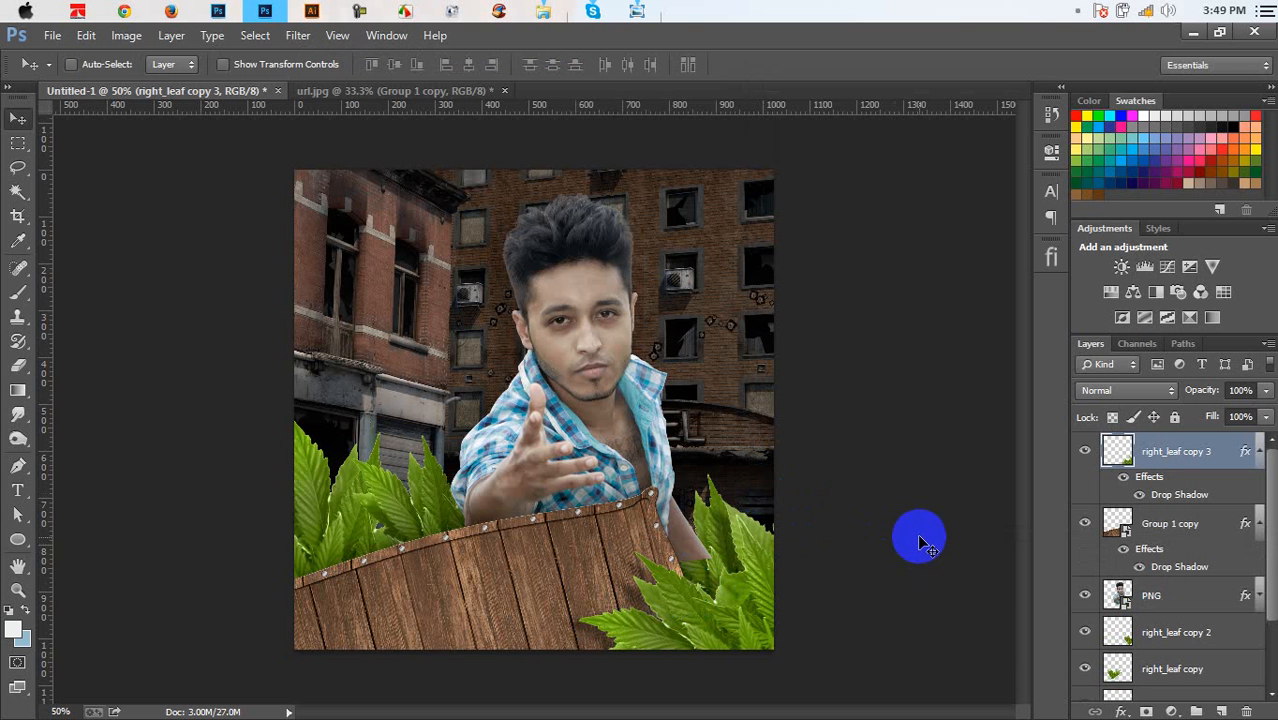
Raise the Group 1 copy signboard so its upper edge overlaps the man's outstretched hand
left_click(1098, 523)
left_click_drag(733, 528, 740, 515)
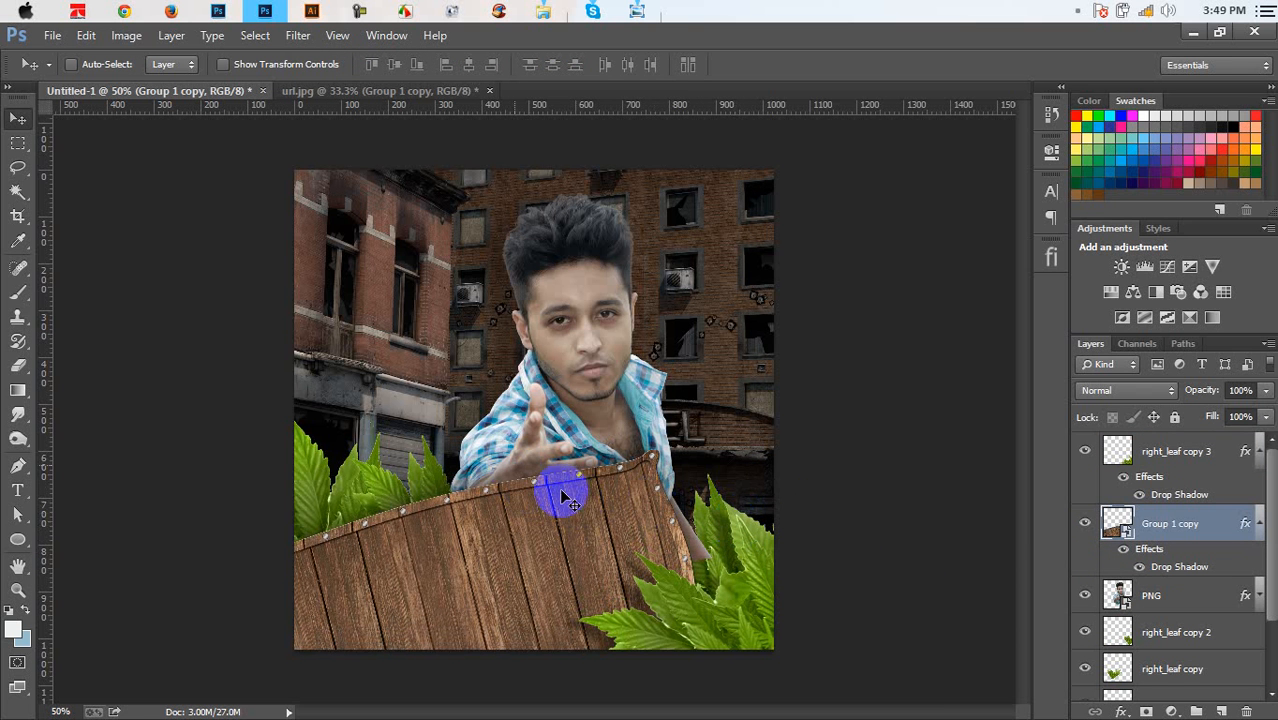
left_click(1141, 569)
Shift the man on the PNG layer slightly left behind the signboard
left_click(1156, 598)
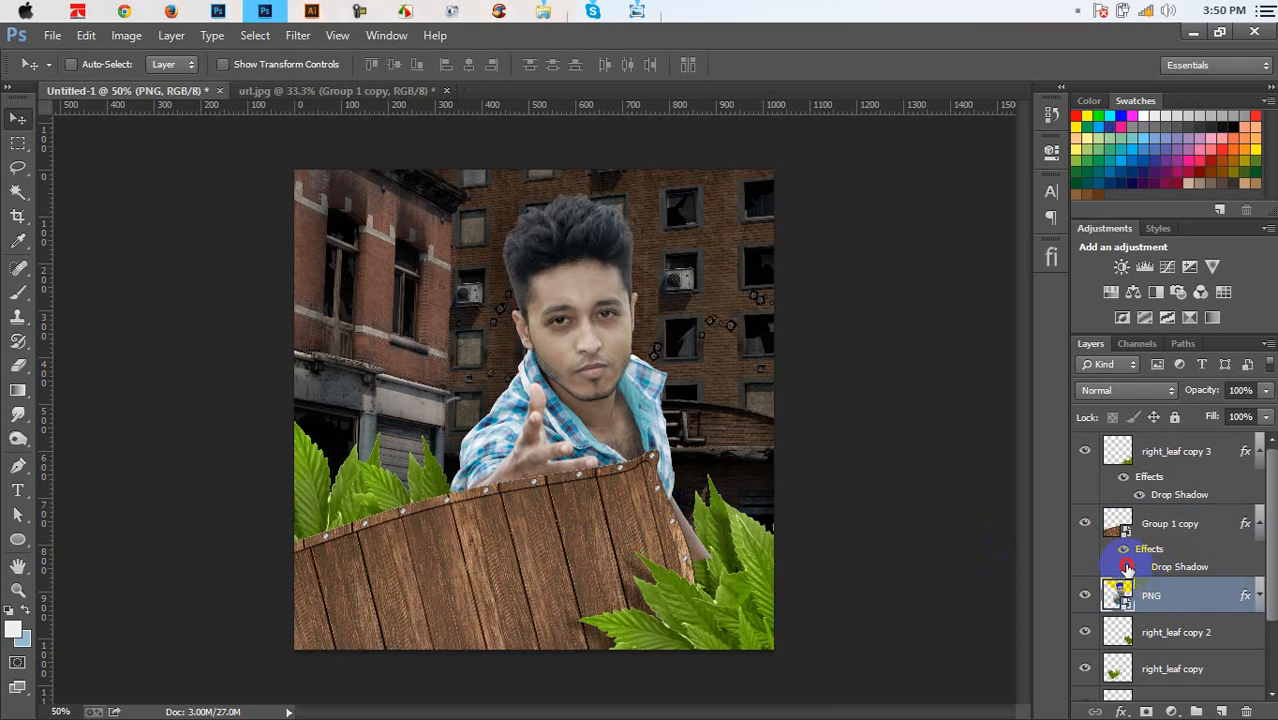
left_click(1128, 566)
left_click(1138, 568)
left_click(1150, 595)
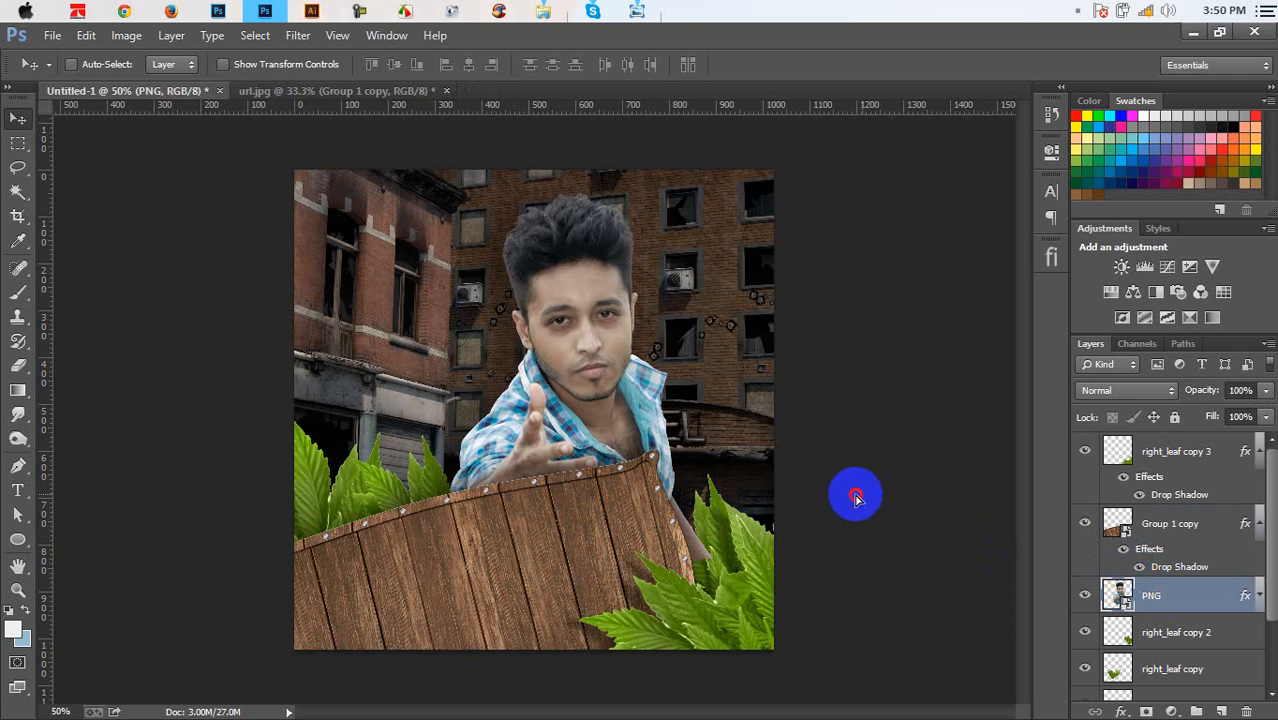
left_click_drag(860, 507, 849, 500)
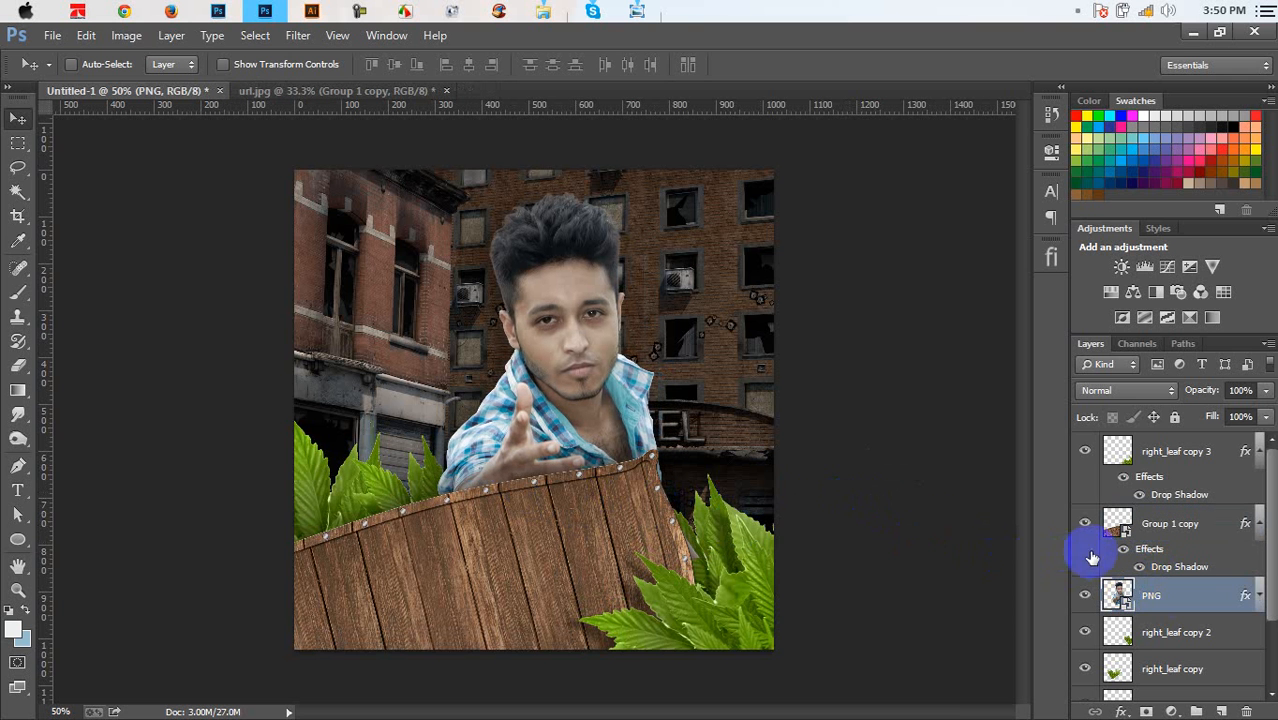
left_click_drag(942, 539, 928, 542)
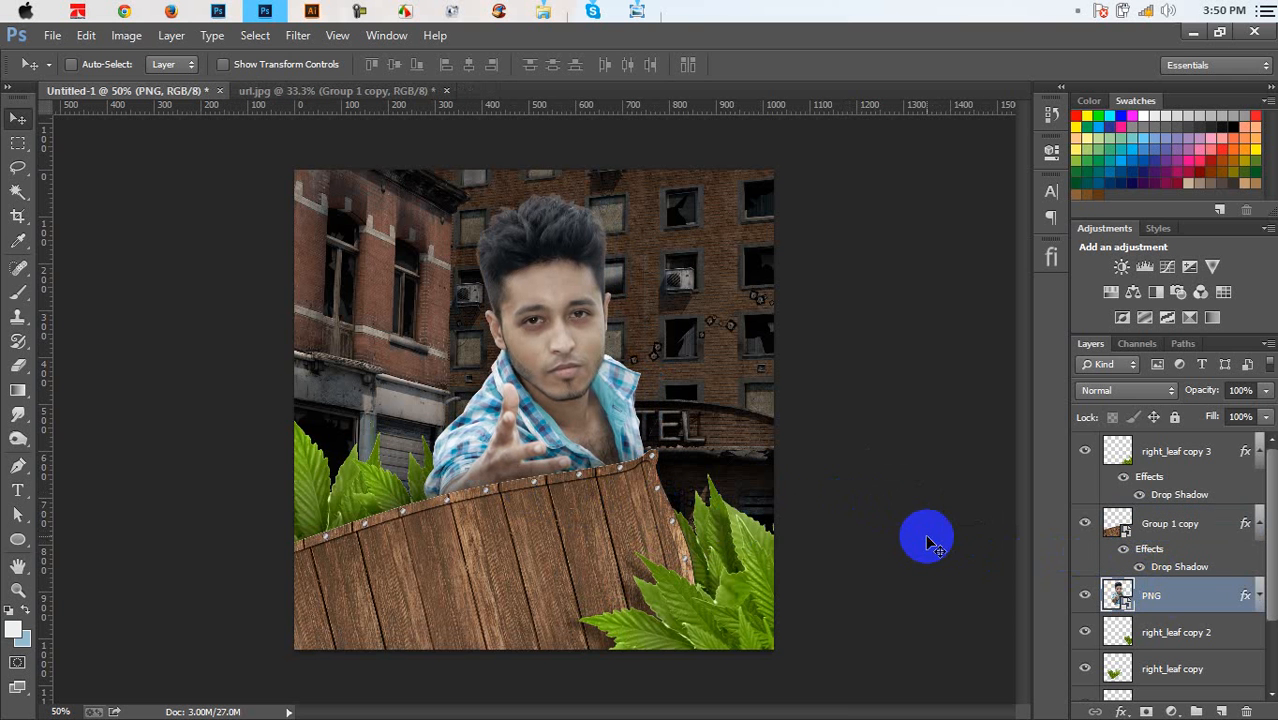
Raise the right_leaf copy 2 leaves beside the signboard and lower the signboard to uncover the man's hand
left_click(1163, 632)
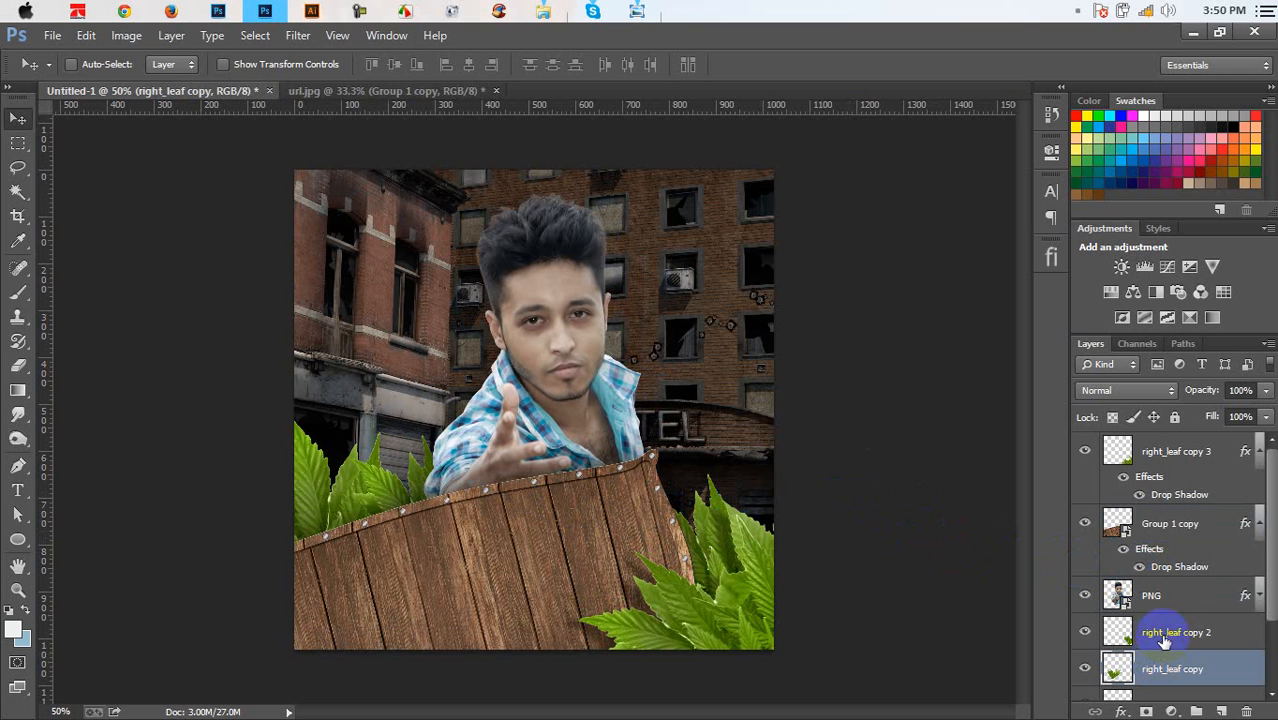
left_click_drag(845, 518, 838, 490)
left_click(1160, 524)
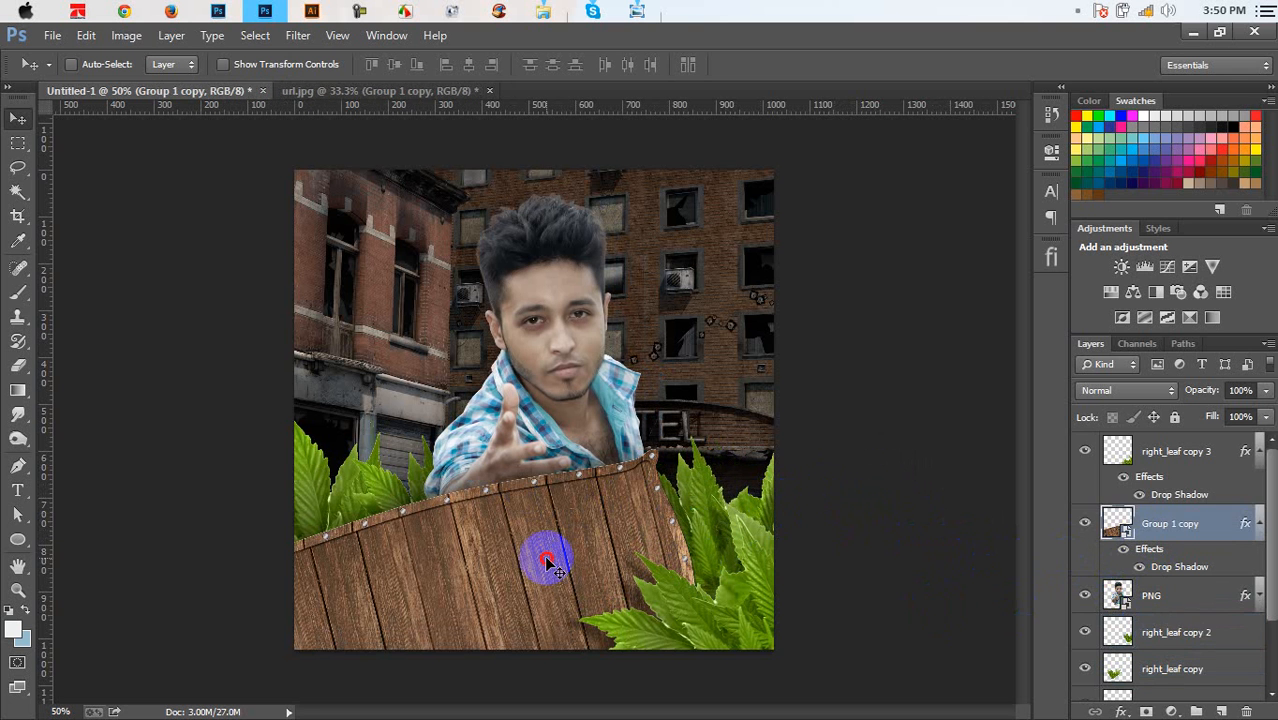
left_click_drag(550, 566, 555, 588)
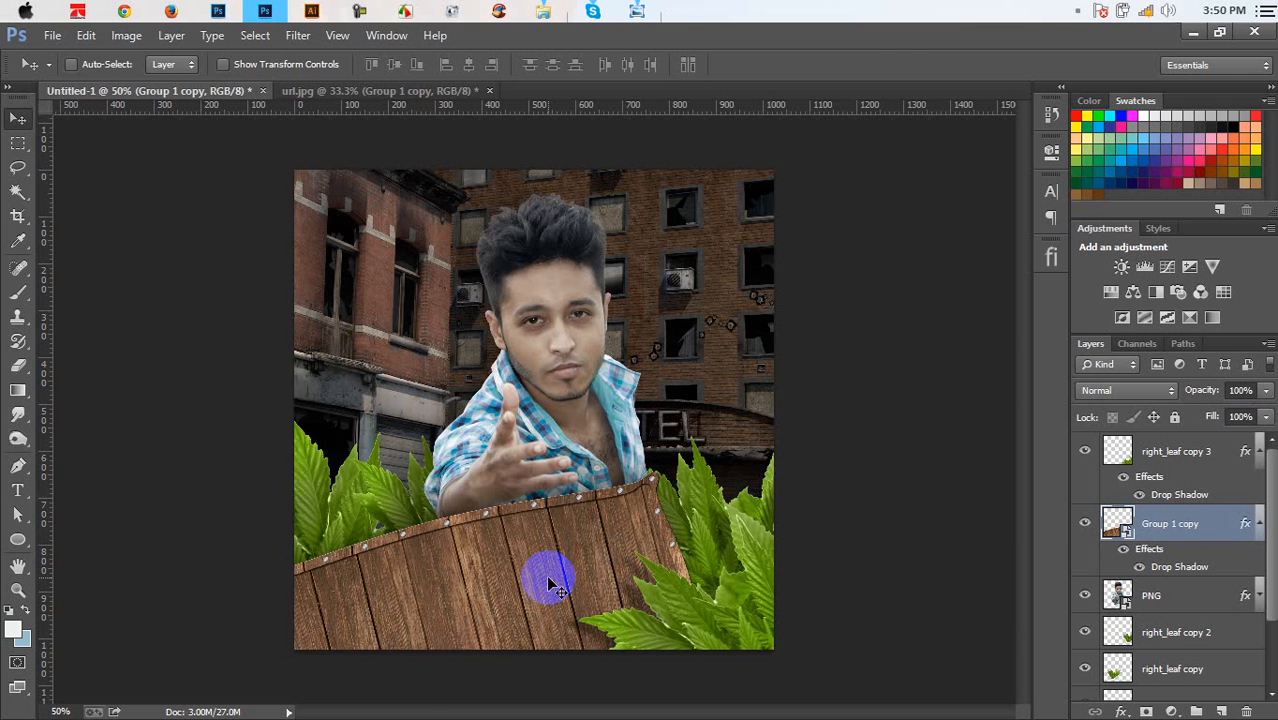
Transform the Group 1 copy signboard to about 114.6% width, 124.4% height and a -19.87° rotation, fitting it below the man's hand
key("ctrl+t")
left_click_drag(887, 571, 805, 510)
left_click_drag(621, 572, 622, 563)
left_click_drag(941, 497, 944, 551)
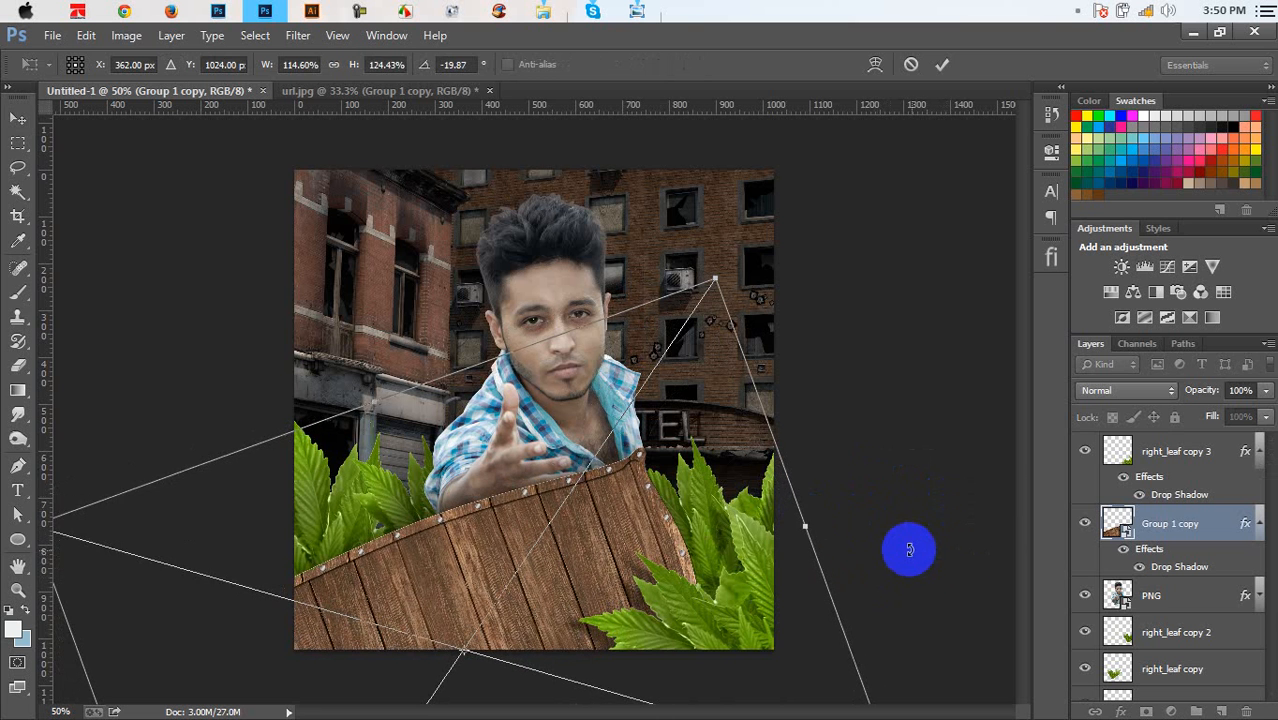
key("Return")
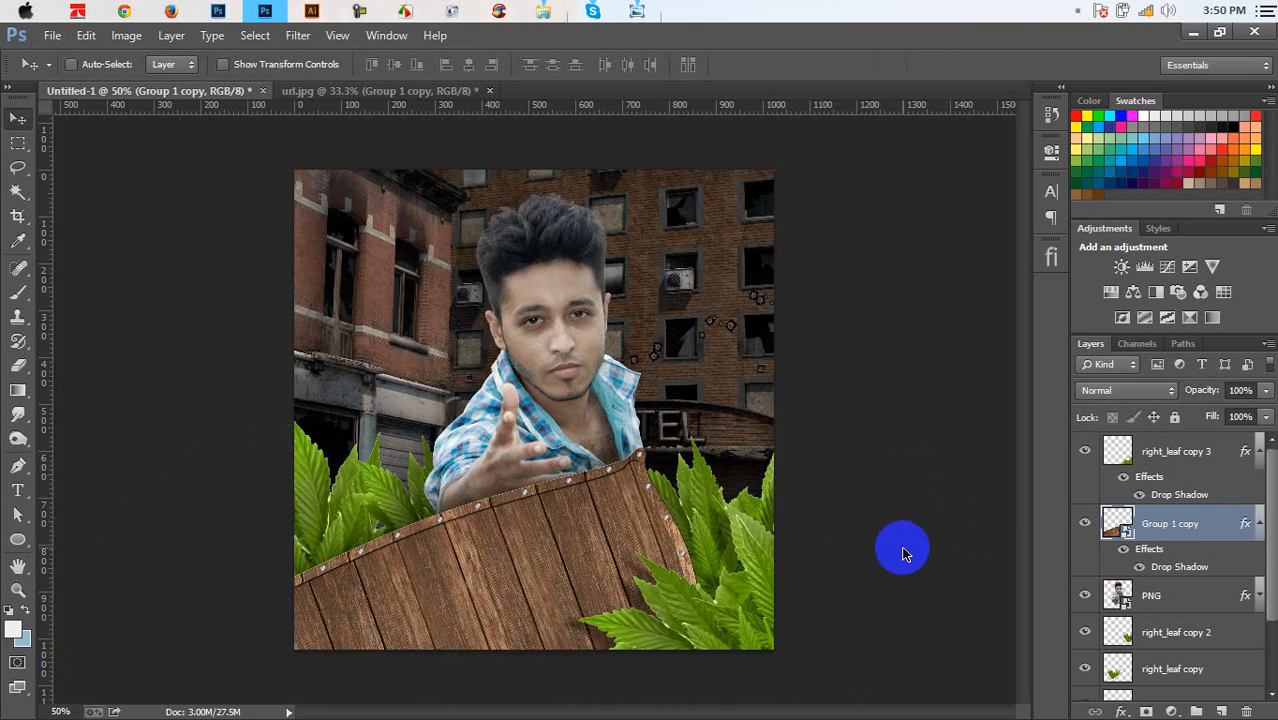
Save the document as a Photoshop file named Cover in the Album cover folder on the Desktop
key("ctrl+s")
left_click(72, 155)
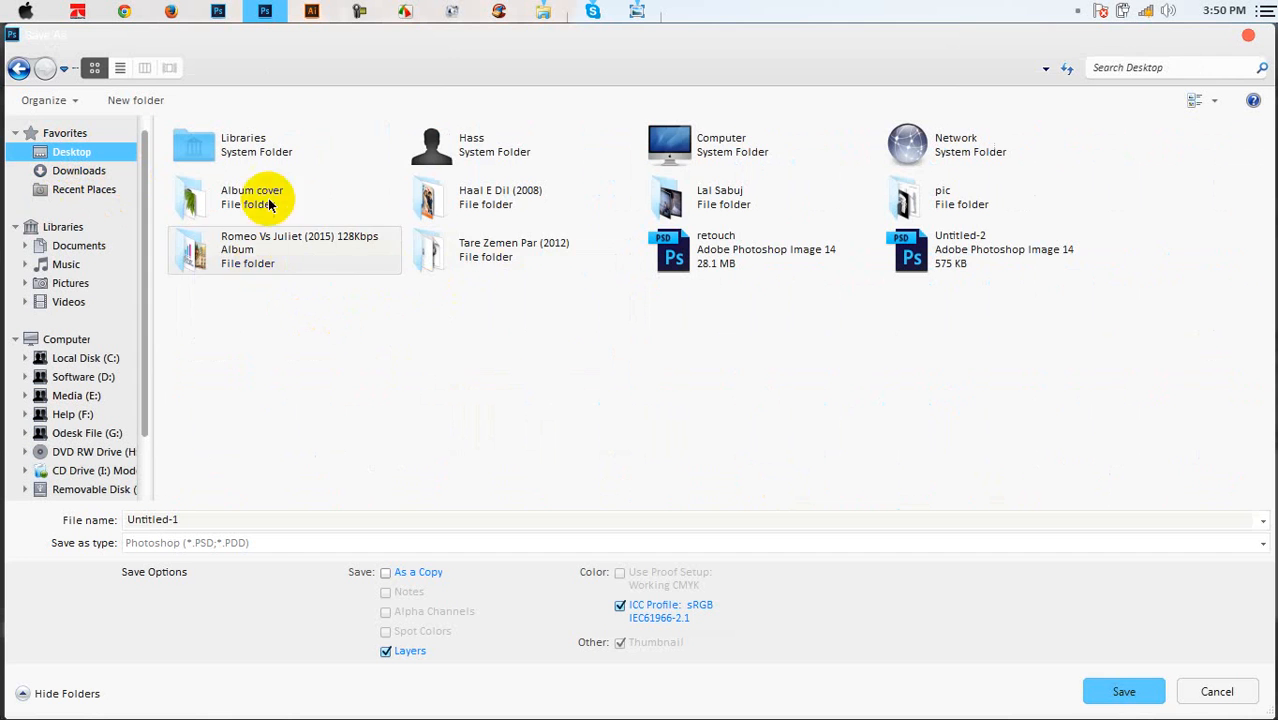
double_click(268, 204)
left_click(280, 522)
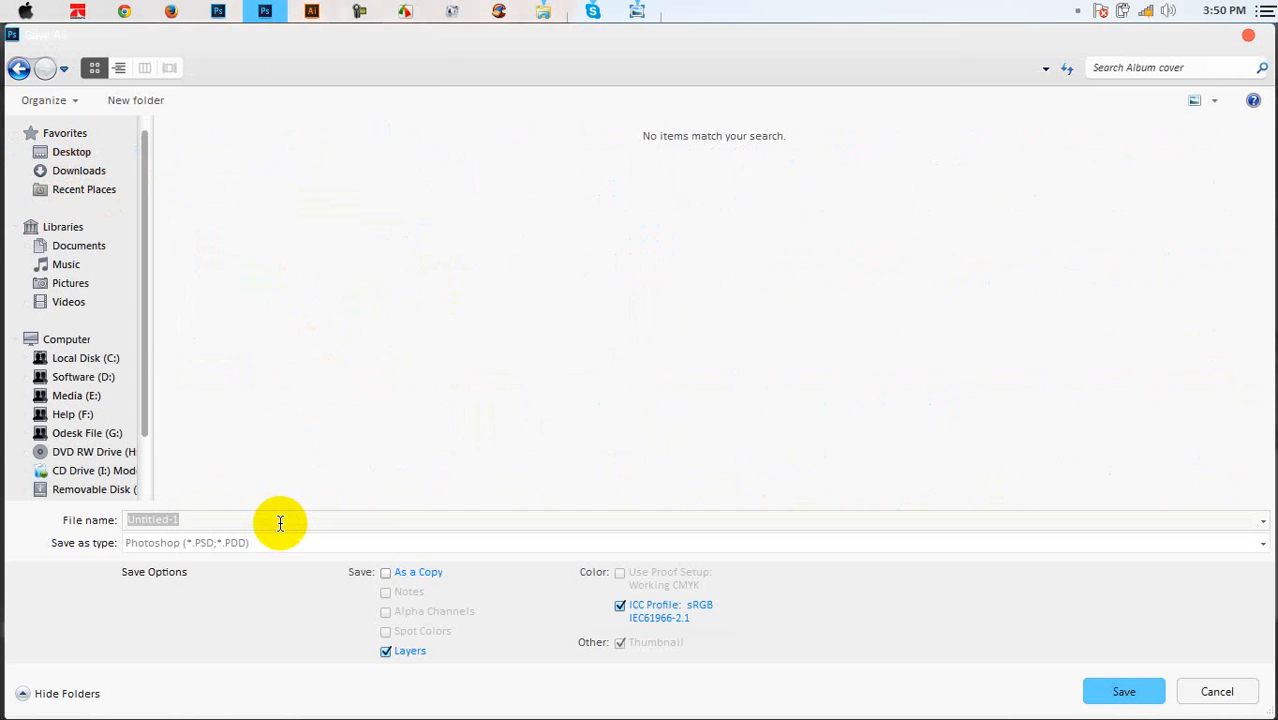
type("Cover")
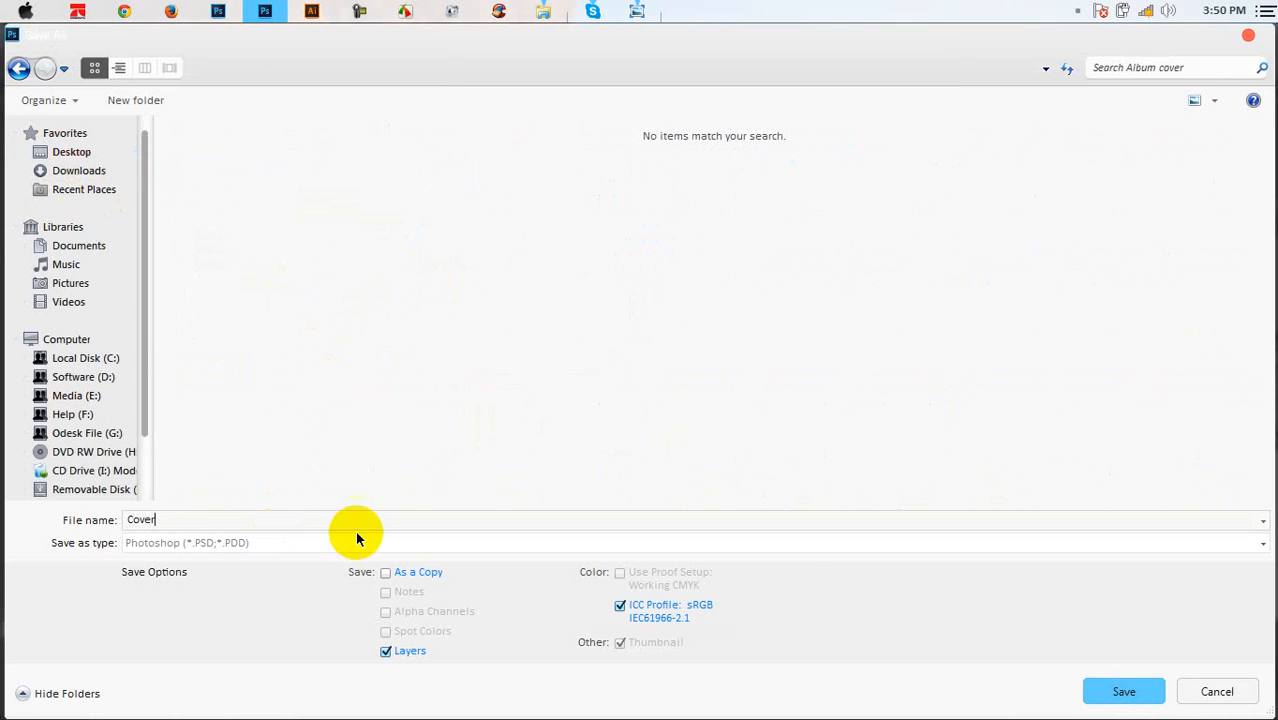
left_click(1120, 692)
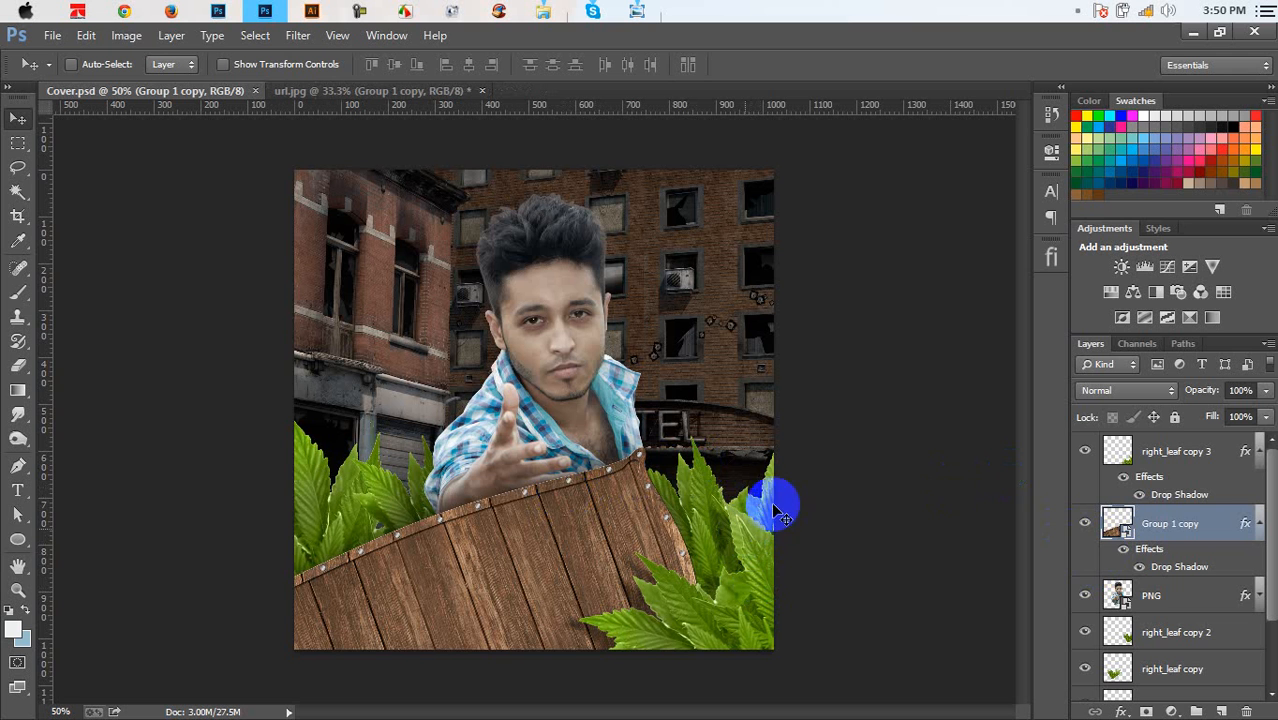
Collapse the effects lists of the right_leaf copy 3, Group 1 copy and PNG layers
left_click(1261, 458)
left_click(1259, 488)
left_click(1259, 524)
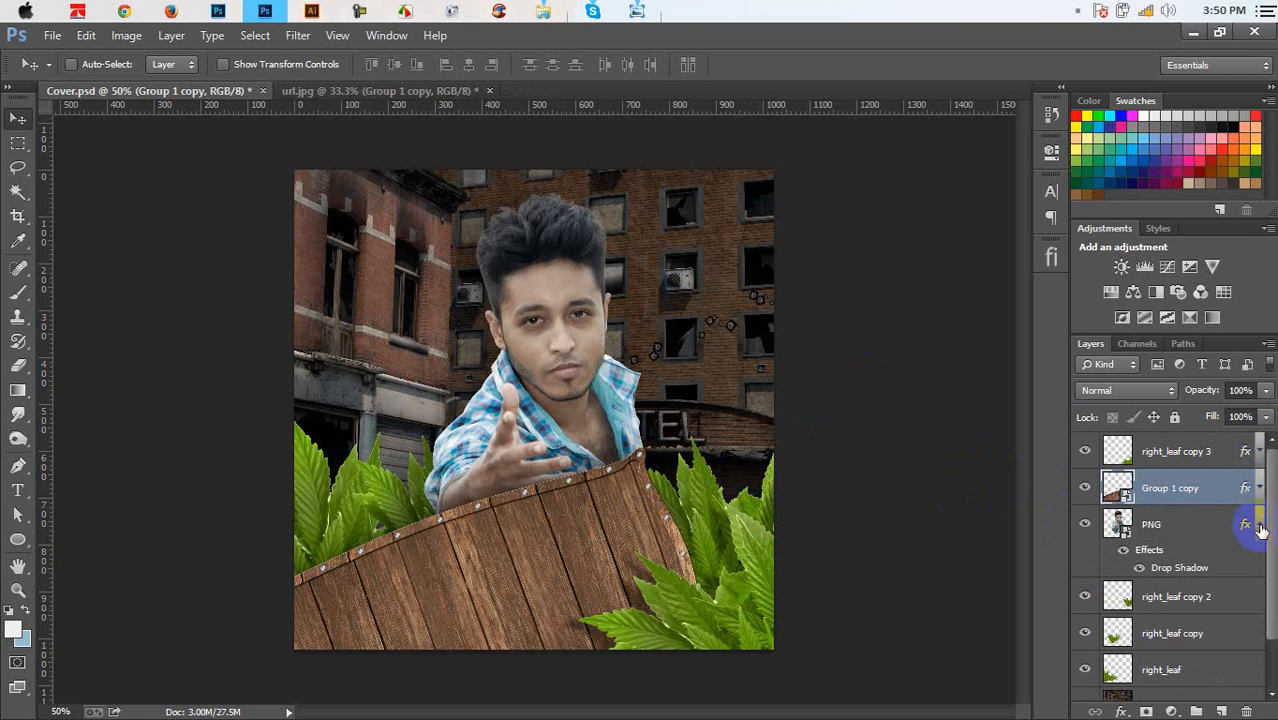
left_click(1259, 524)
Rasterize the building_ruins background layer
left_click(1219, 460)
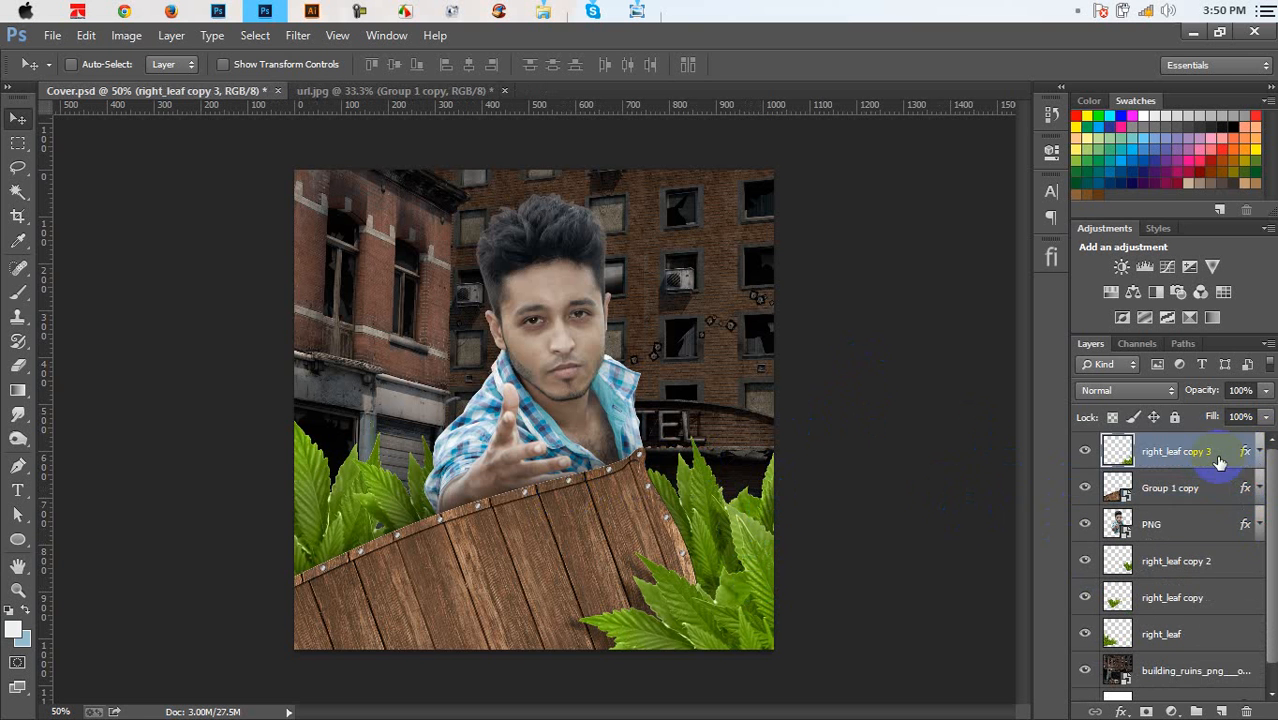
left_click(1175, 670)
right_click(1175, 670)
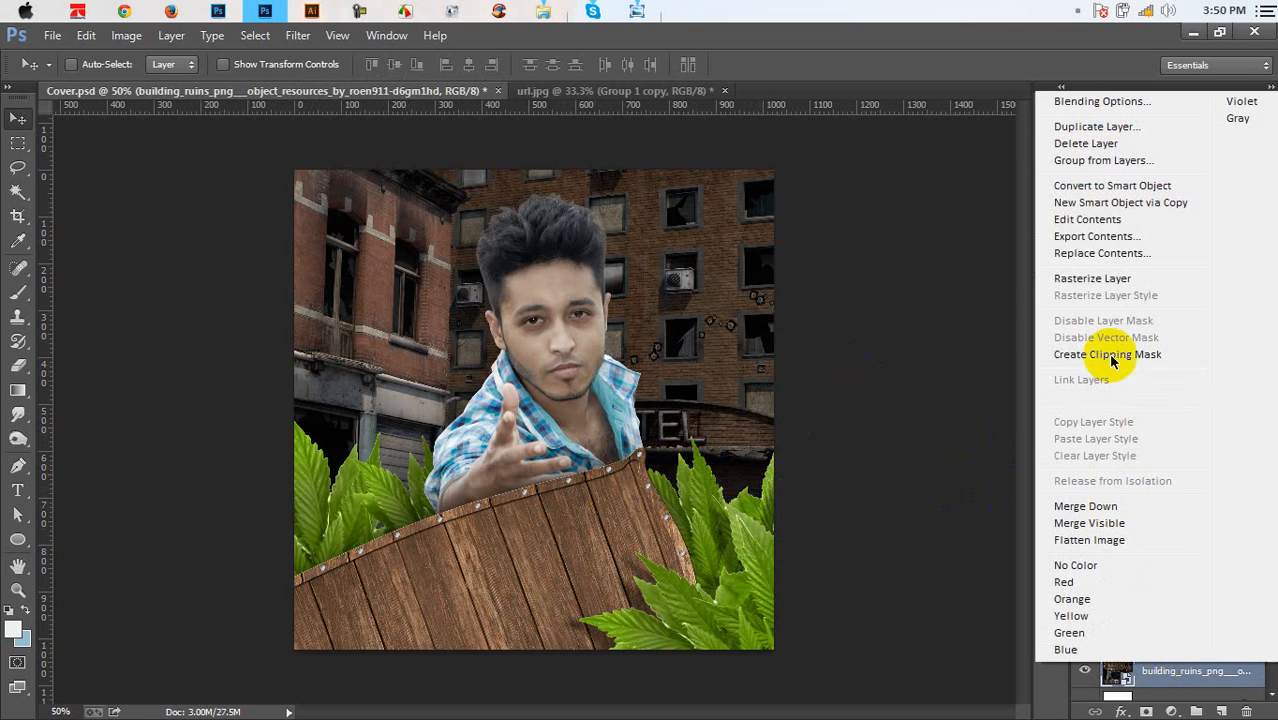
left_click(1097, 283)
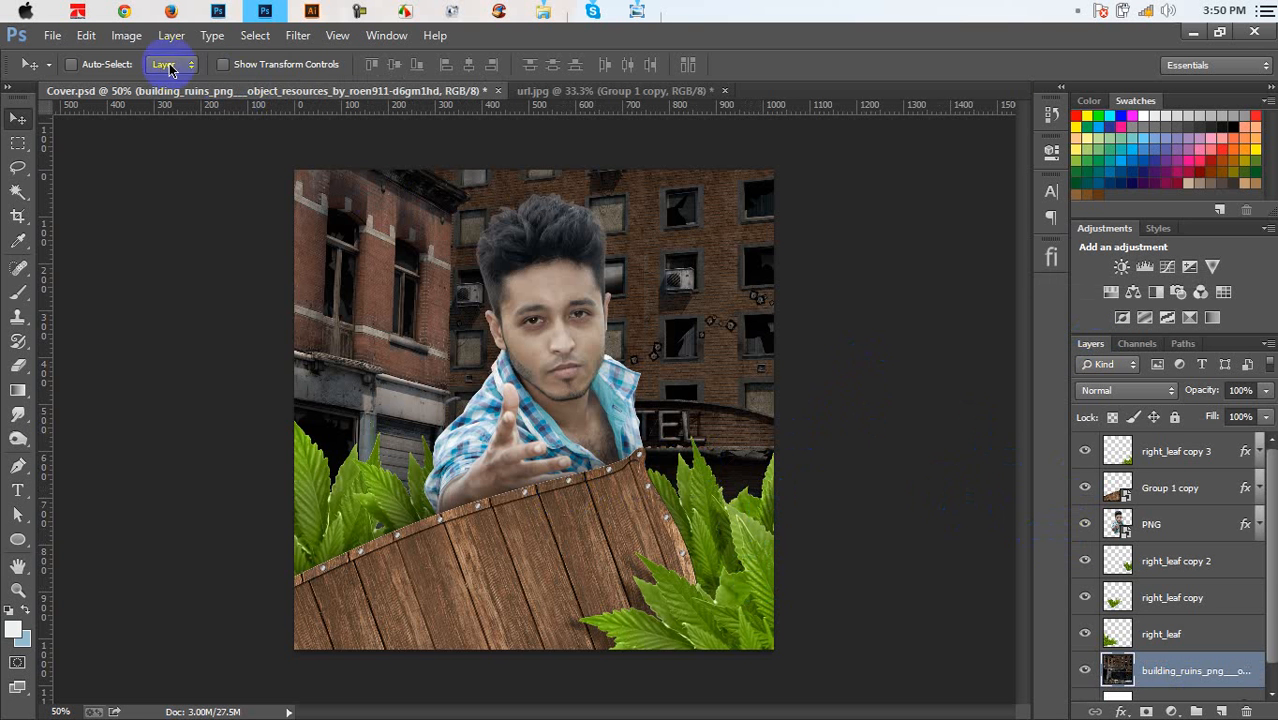
Darken the building_ruins layer with Curves, mapping input 140 to output 113, with the black point at 9 and white point at 249
left_click(126, 35)
mouse_move(140, 84)
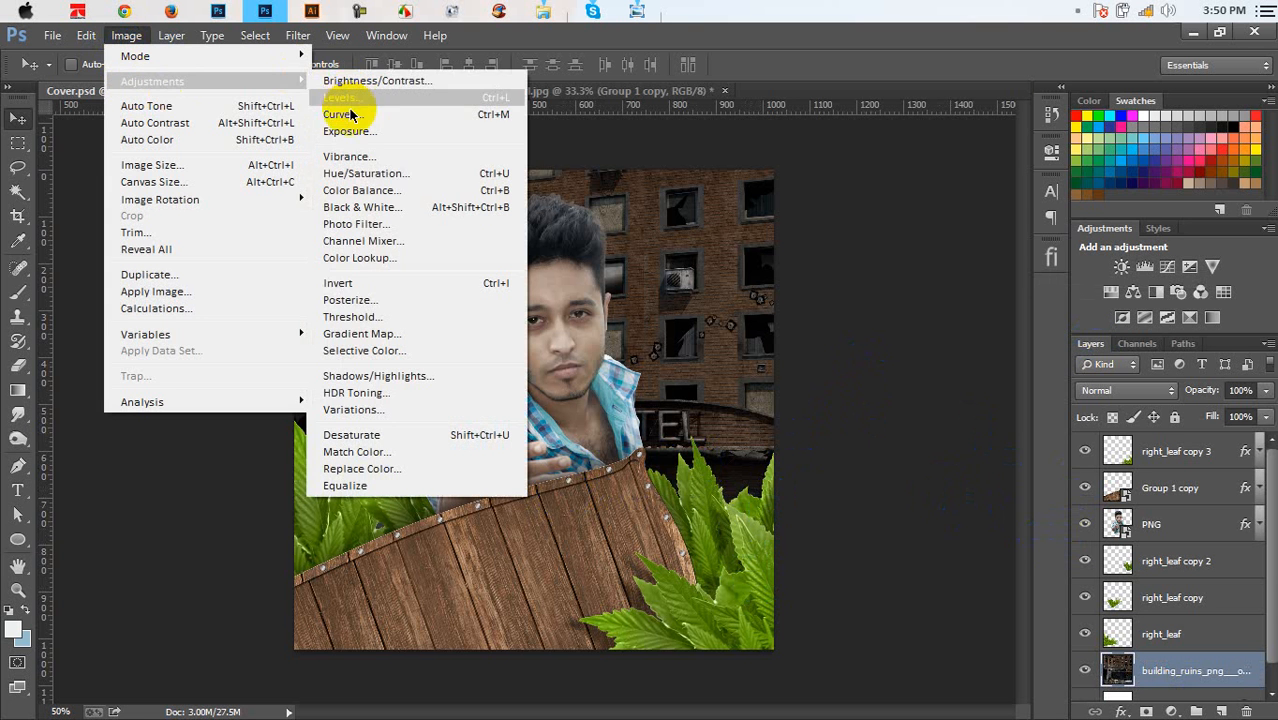
left_click(340, 115)
left_click_drag(950, 350, 965, 362)
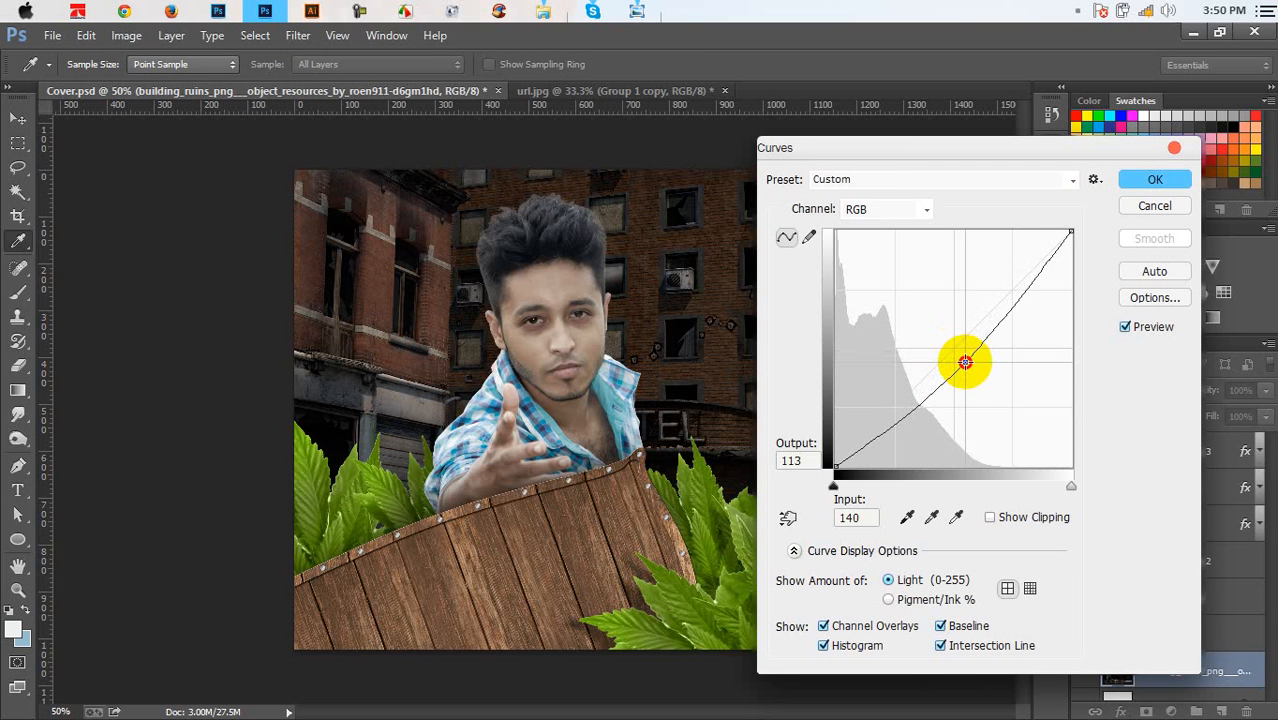
left_click(838, 475)
mouse_move(836, 468)
left_mouse_down()
mouse_move(868, 485)
mouse_move(834, 474)
left_mouse_up()
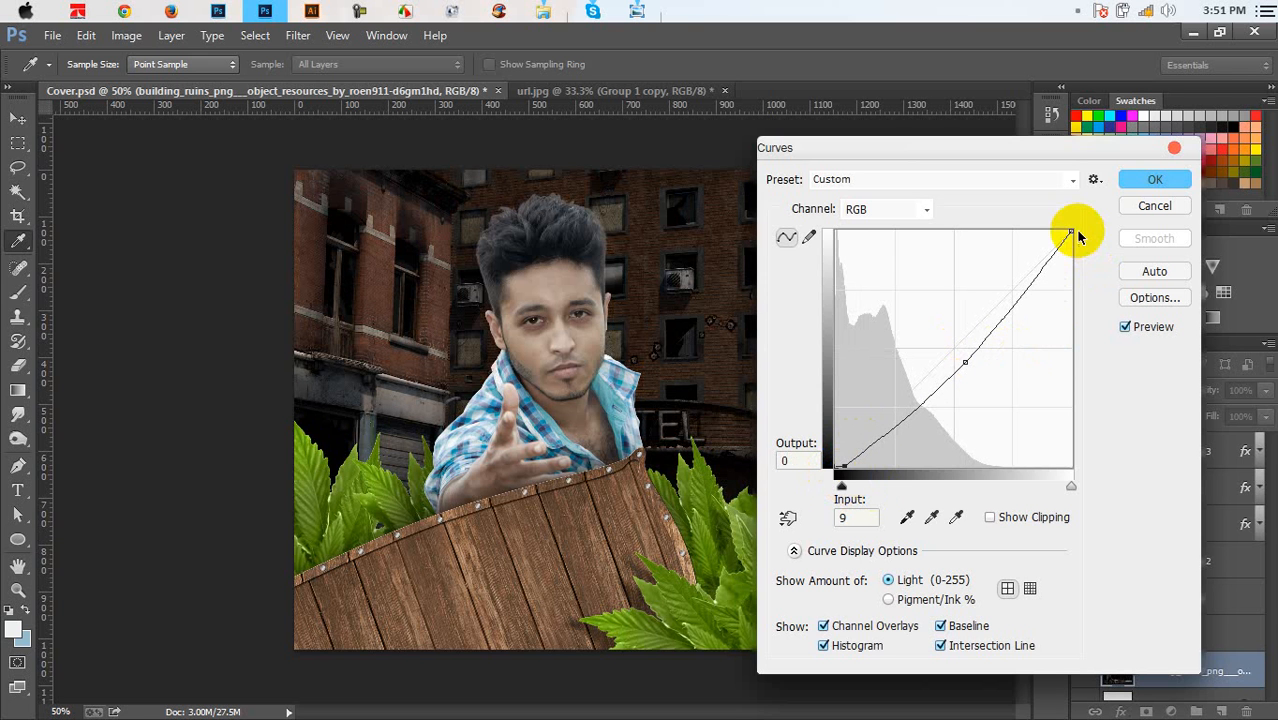
left_click_drag(1072, 232, 1064, 205)
left_click(1155, 179)
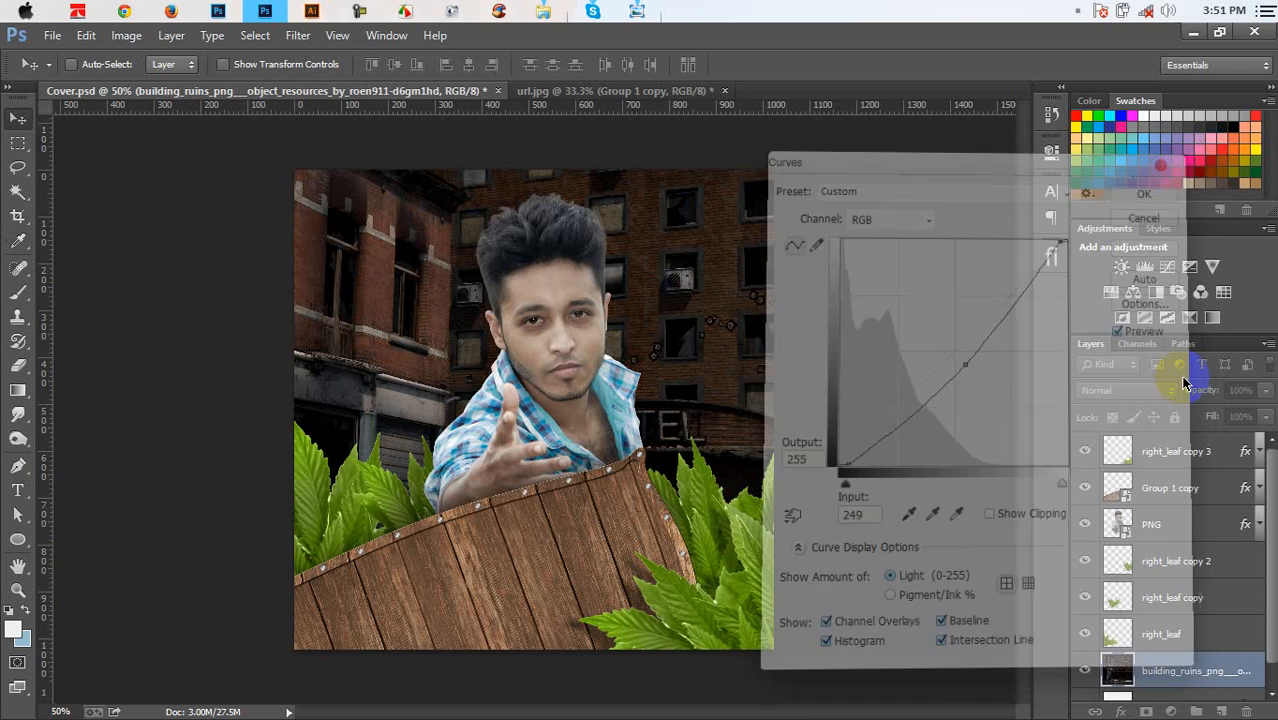
Rasterize the Group 1 copy signboard layer
left_click(1160, 488)
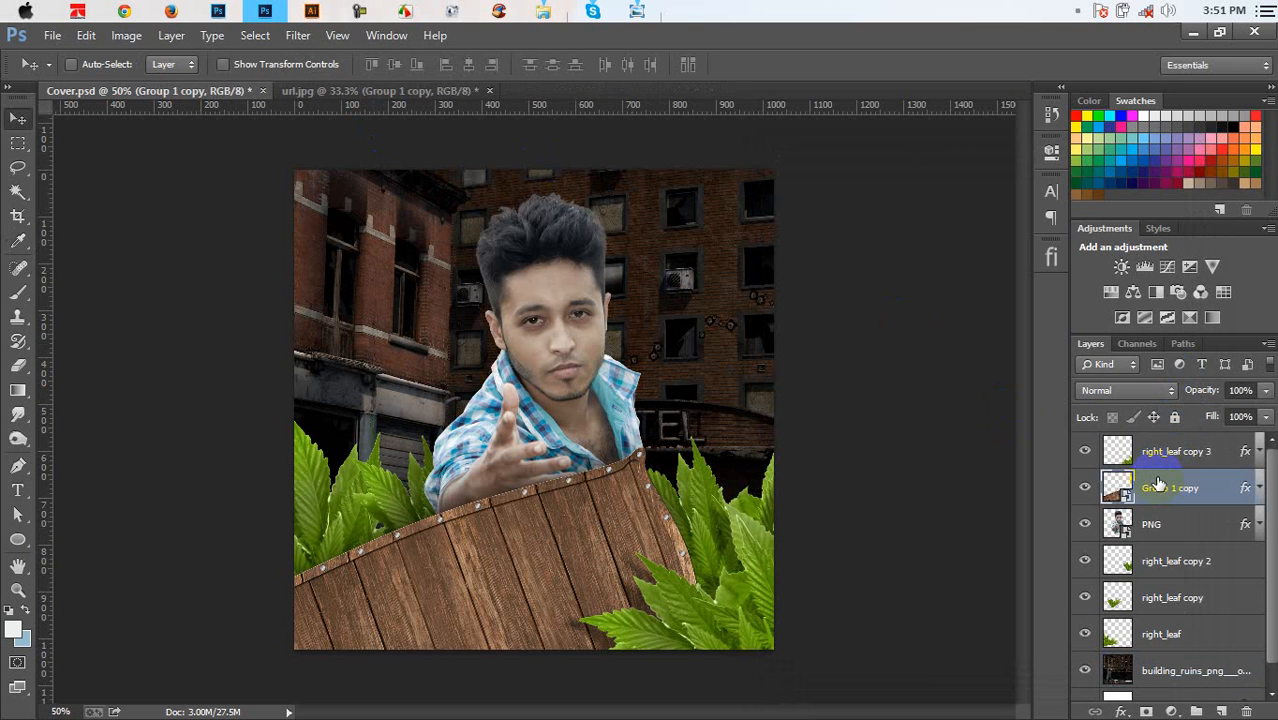
right_click(1155, 482)
left_click(862, 330)
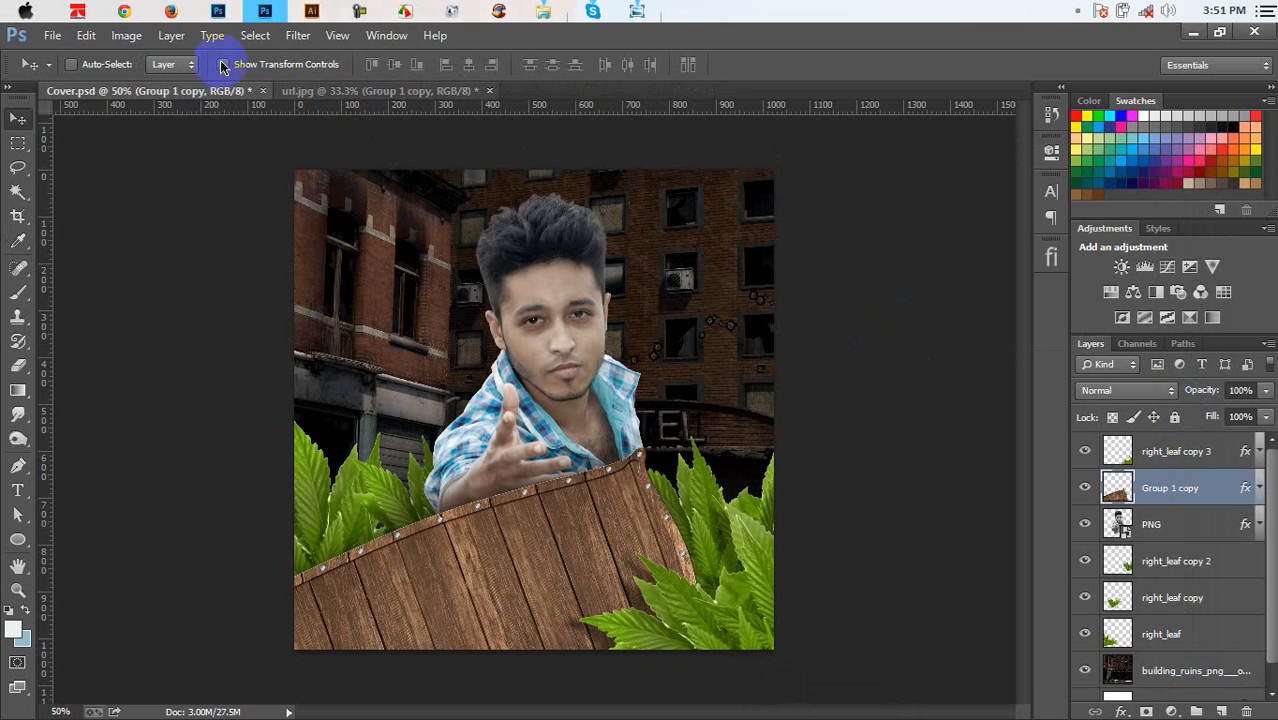
Darken the wooden signboard with Levels, setting the midtone input to 0.76
left_click(126, 35)
mouse_move(152, 81)
left_click(341, 106)
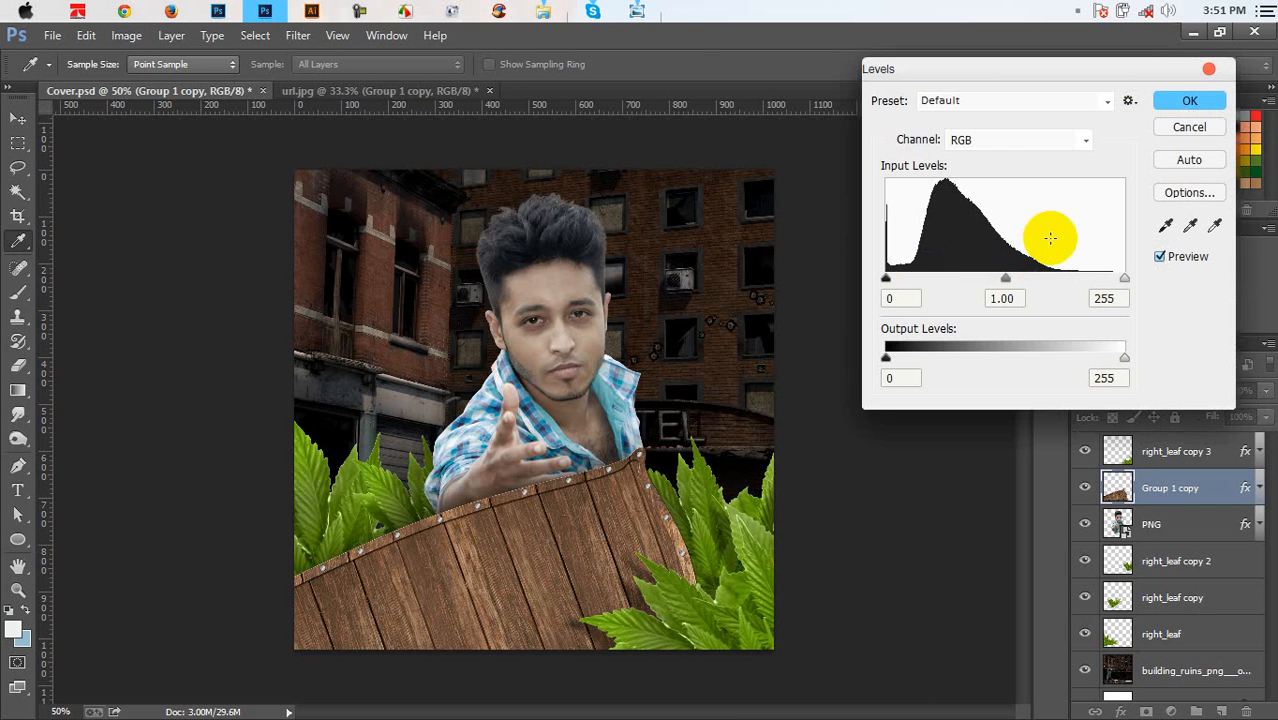
mouse_move(1004, 278)
left_mouse_down()
mouse_move(991, 283)
mouse_move(1025, 288)
left_mouse_up()
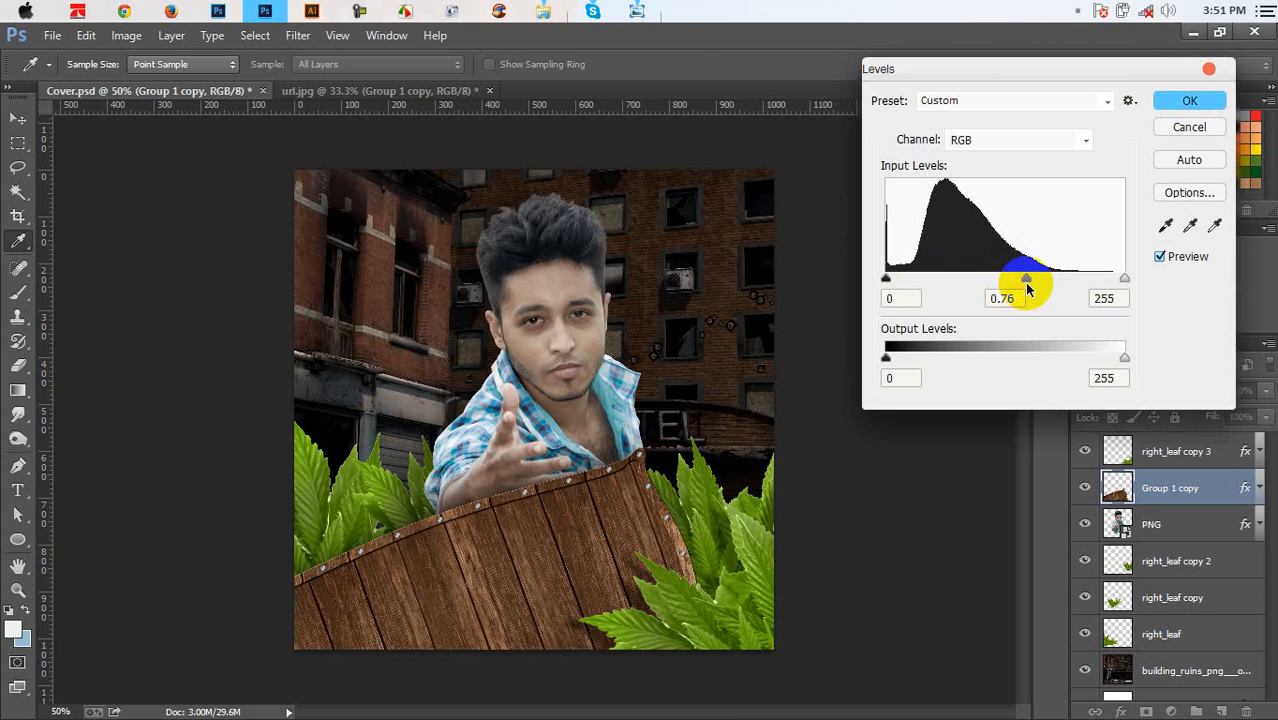
left_click(1172, 106)
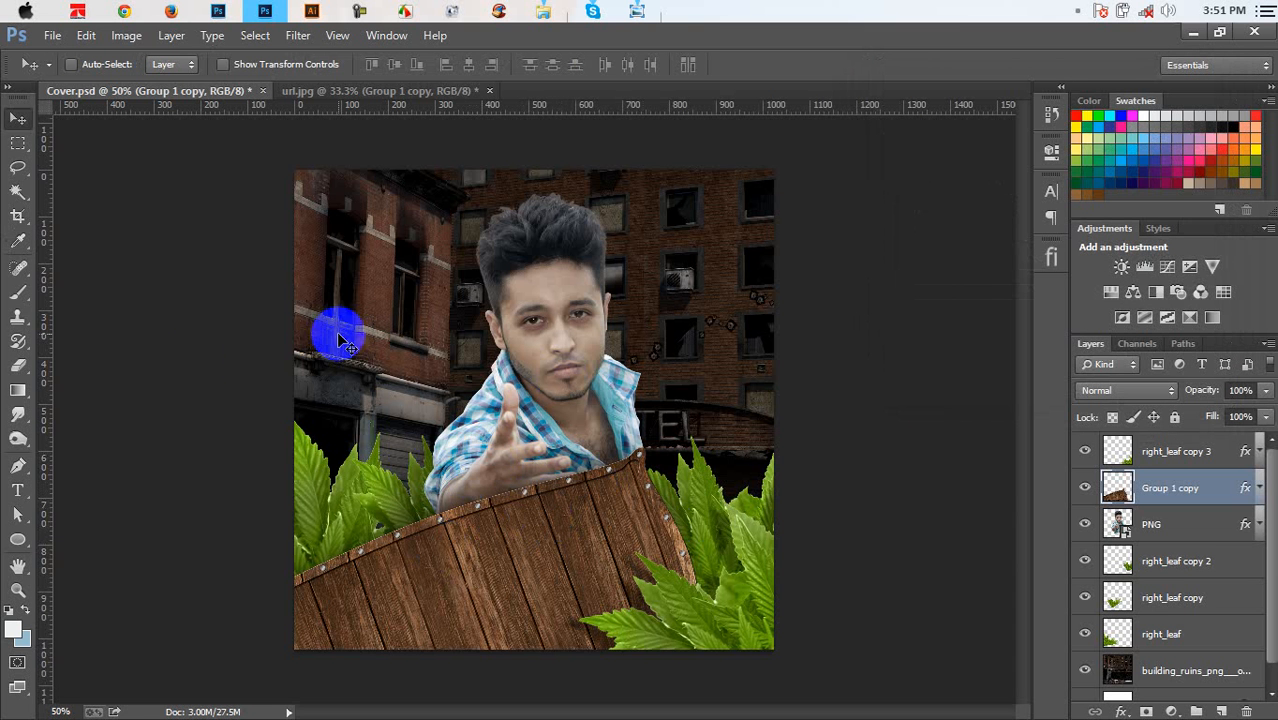
Add the text VOL on the canvas and move it onto the wooden signboard
left_click(17, 489)
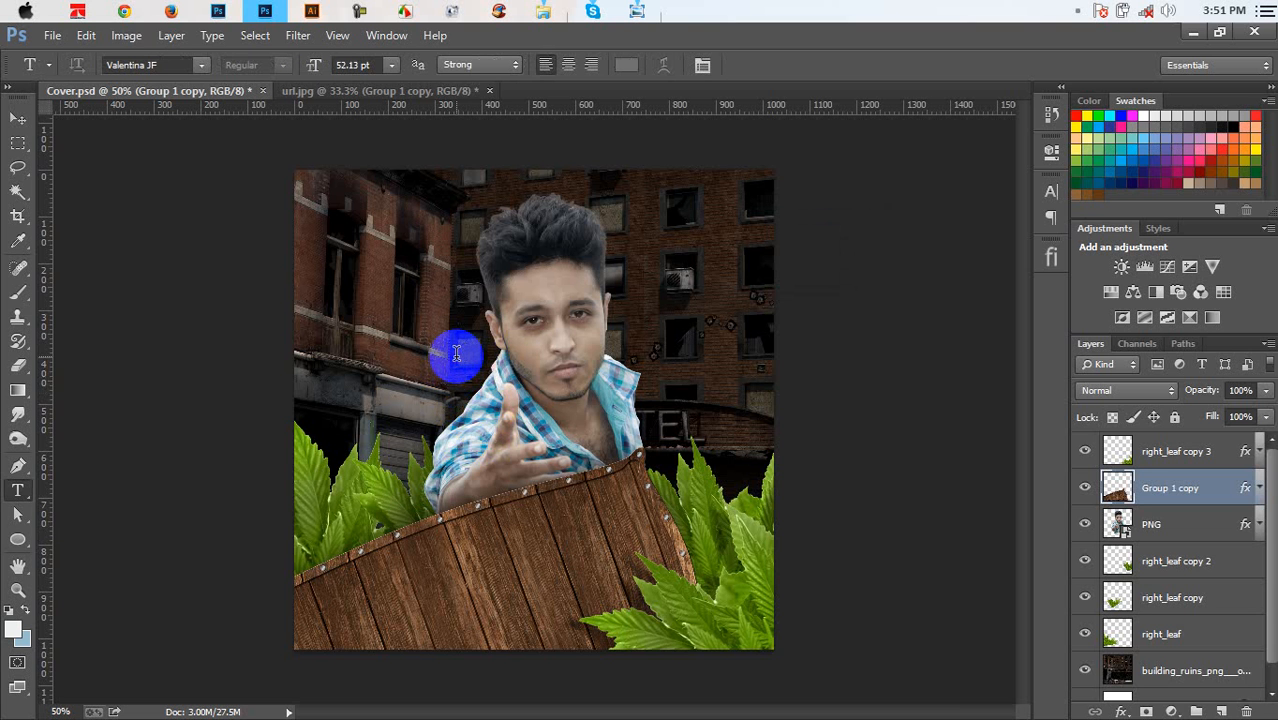
left_click(456, 353)
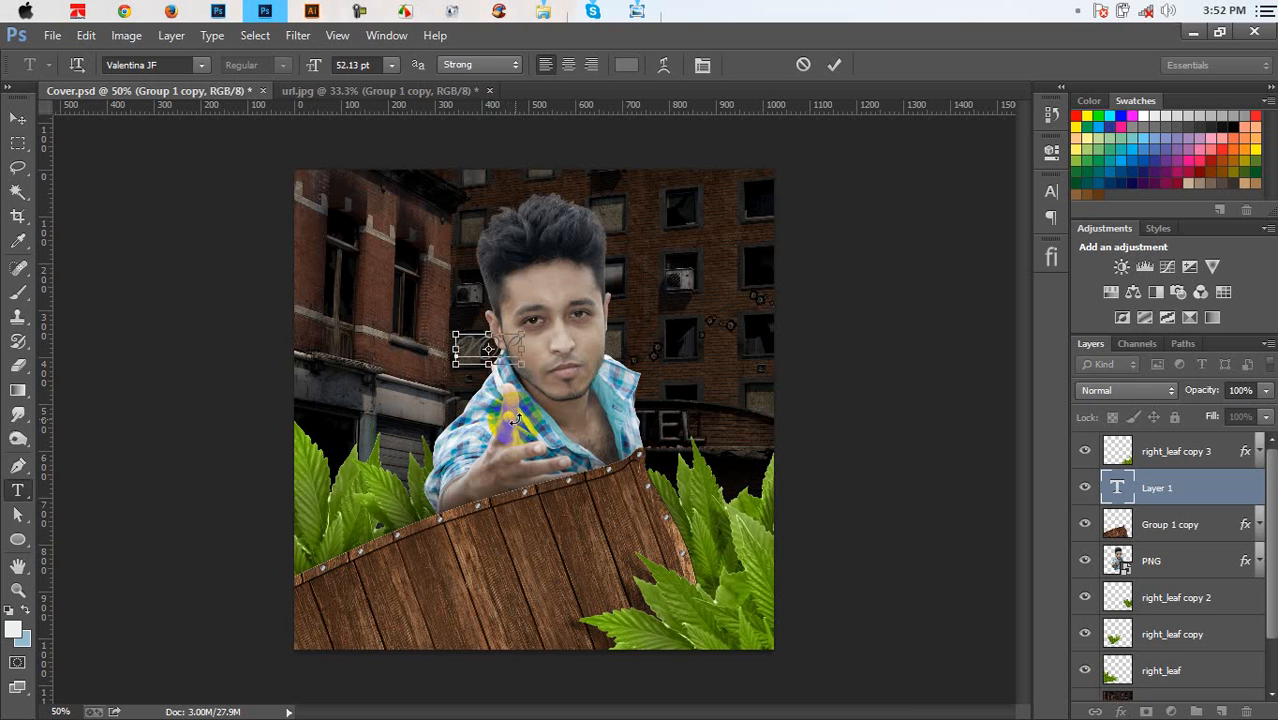
left_click_drag(633, 314, 640, 545)
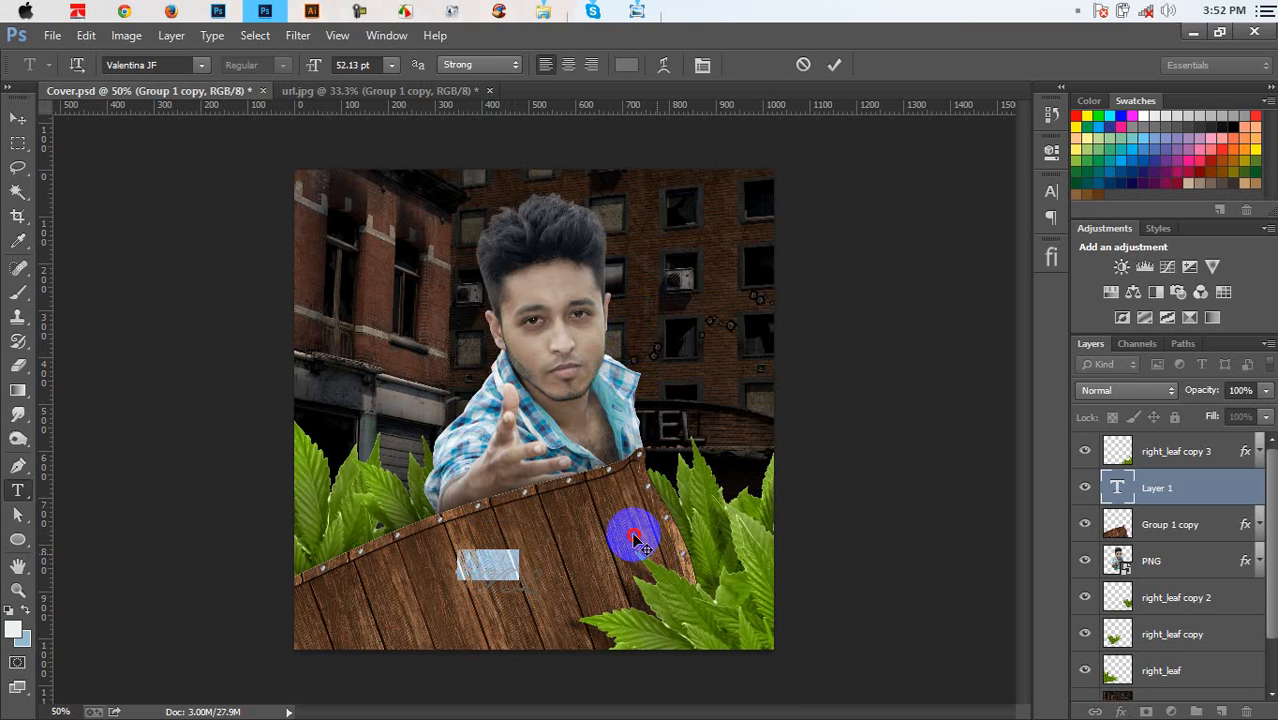
Format the VOL text in white (ffffff) with the Bebas font at 175.13 pt
left_click(625, 64)
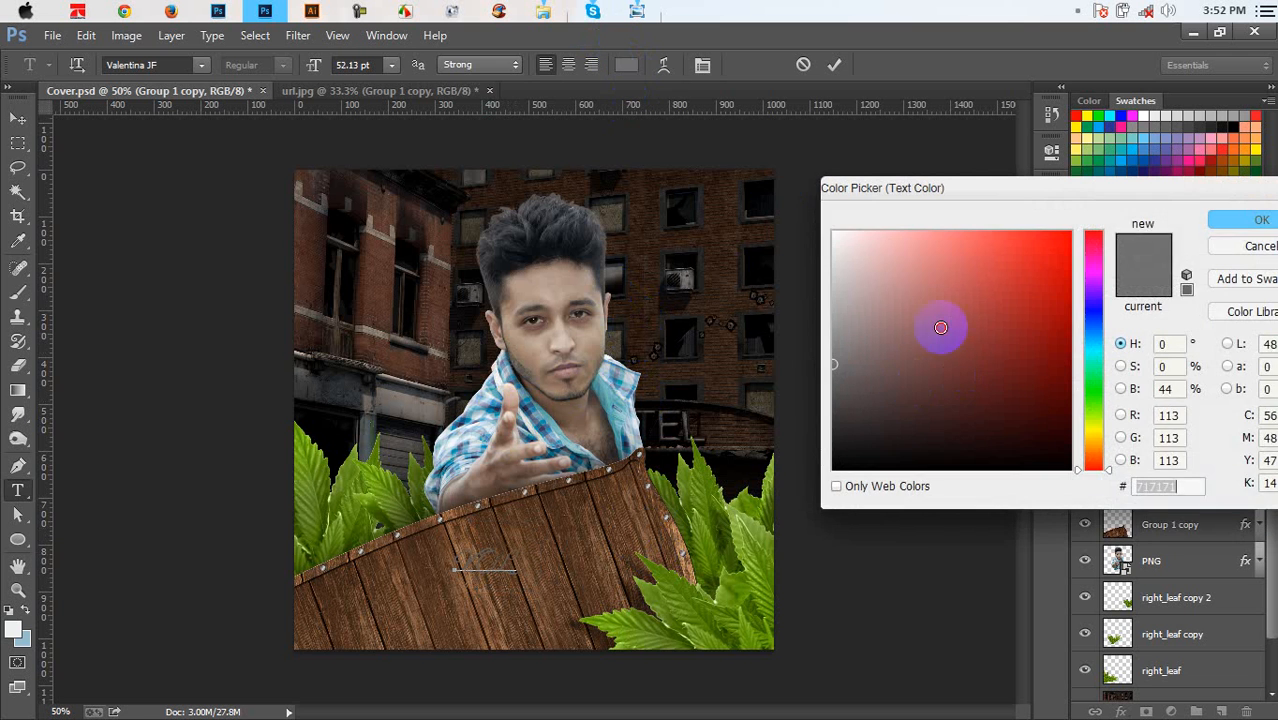
type("ffffff")
left_click(1227, 222)
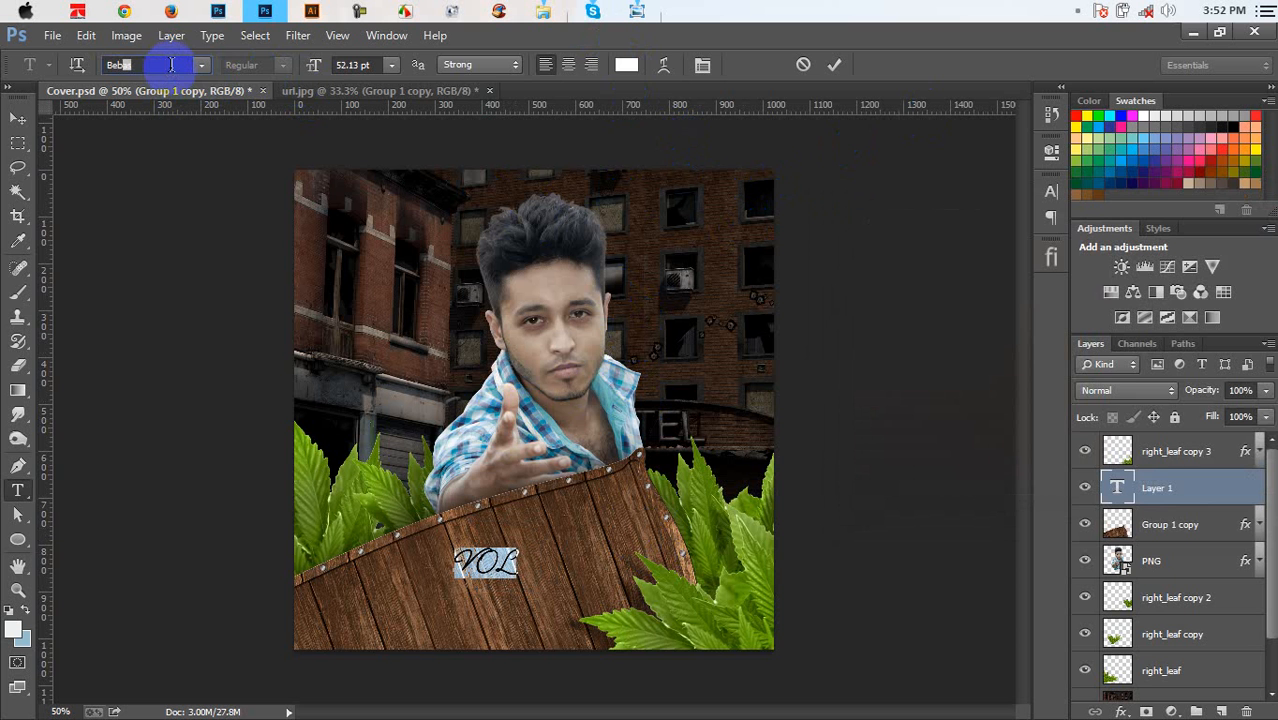
key("Return")
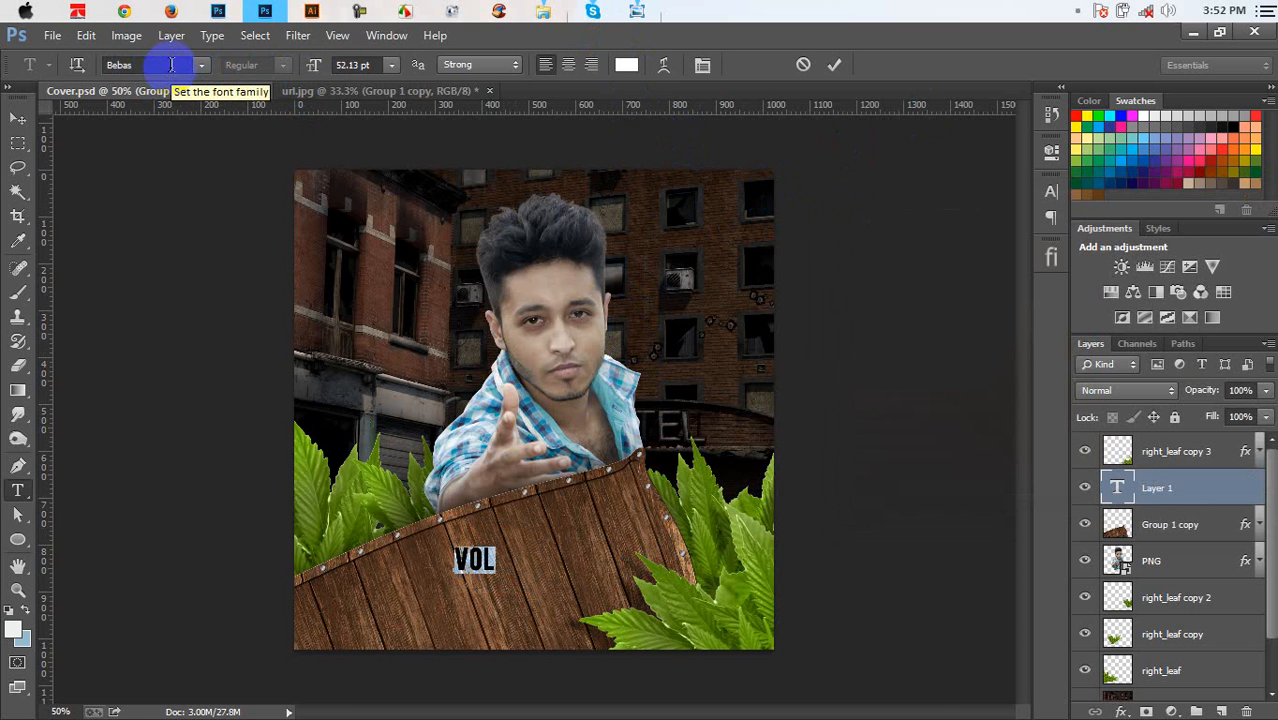
left_click_drag(310, 62, 430, 304)
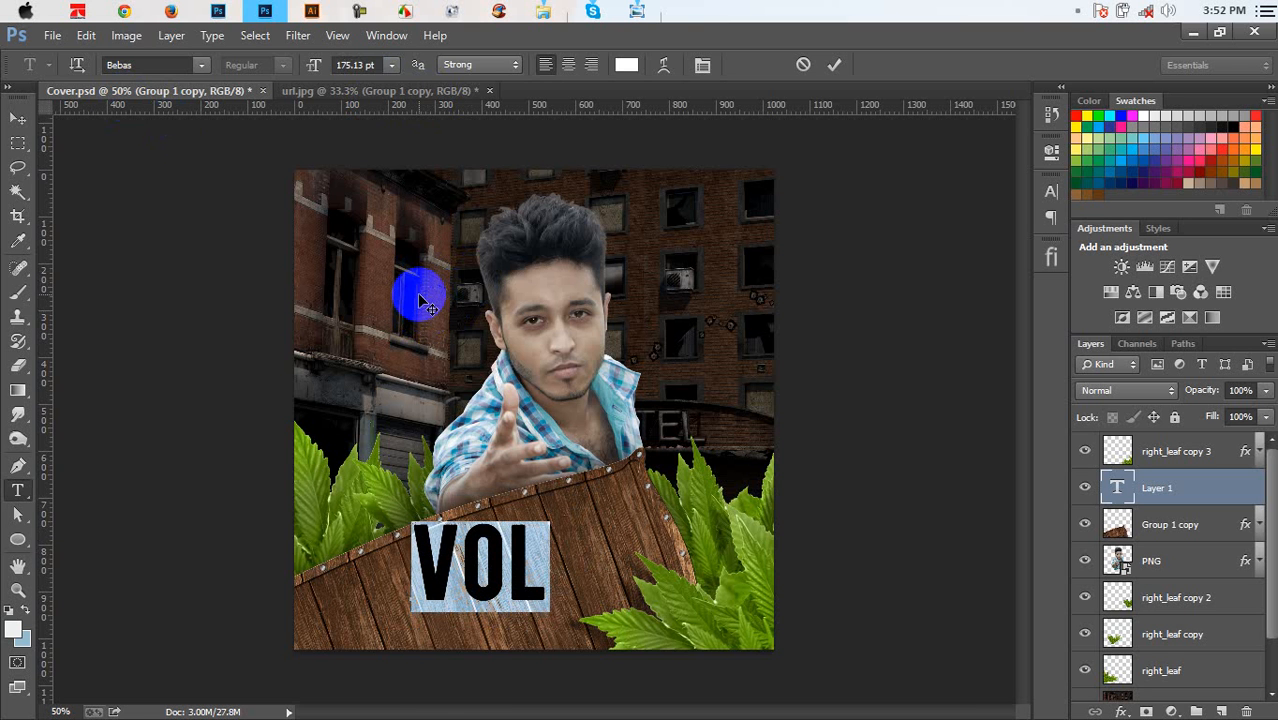
Extend the signboard text to VOL-3, select all of it and shift it slightly to the left
left_click(550, 592)
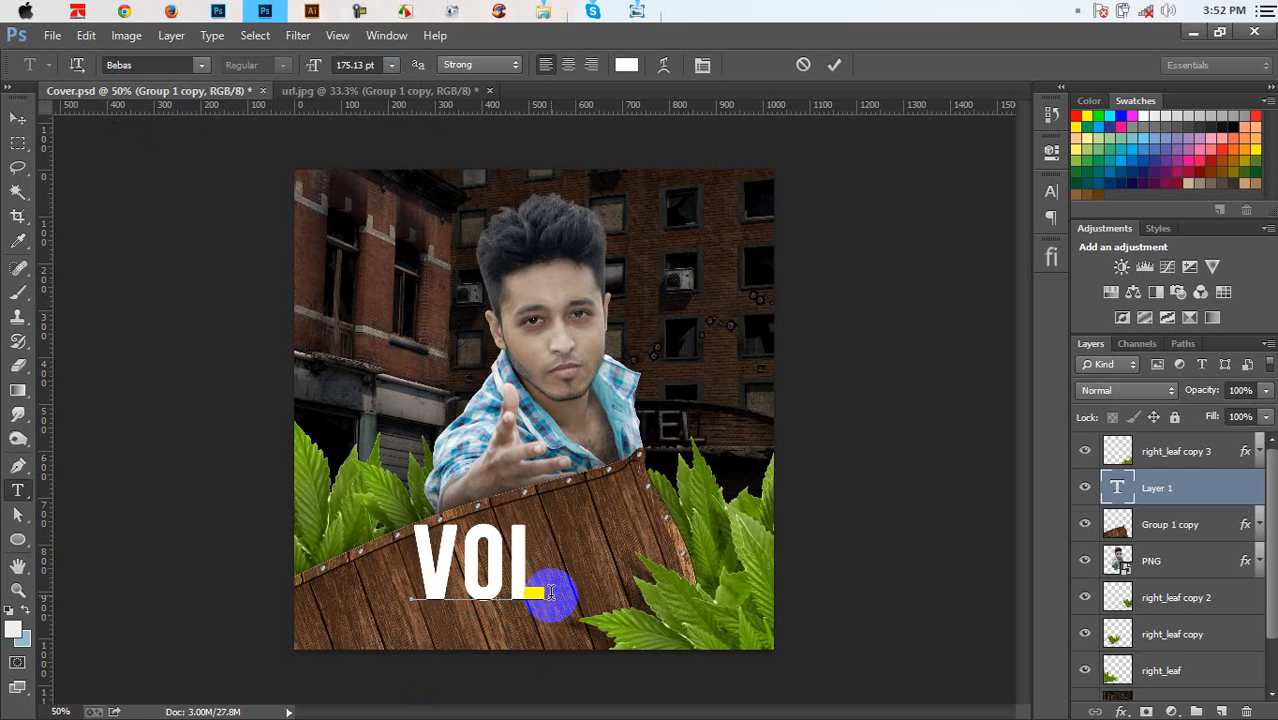
type("-3")
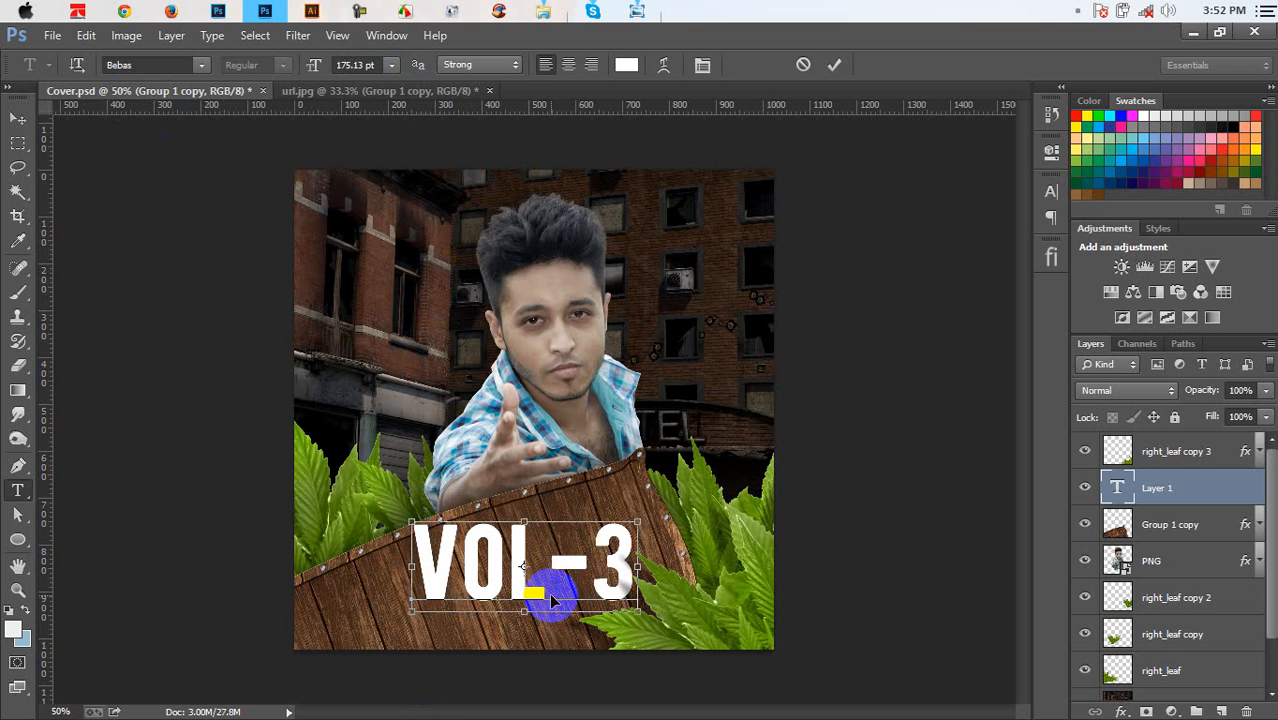
key("ctrl+a")
left_click_drag(655, 470, 652, 472)
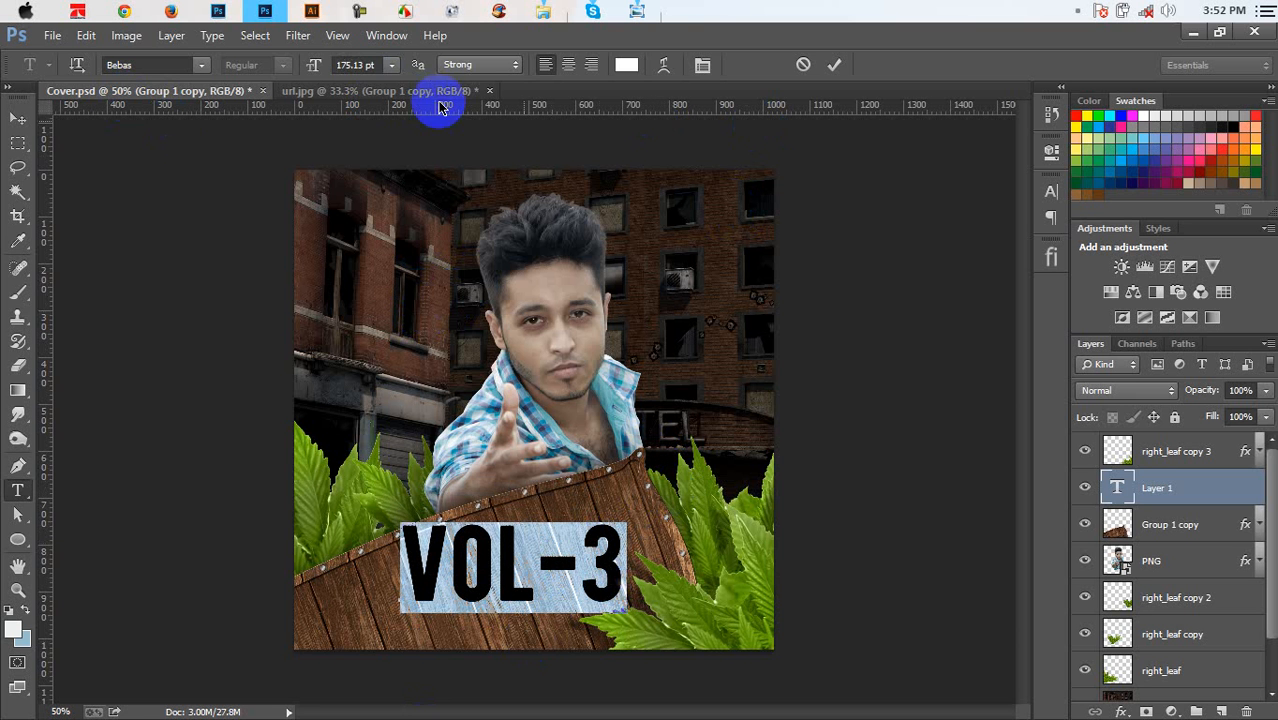
Reduce the VOL-3 text size to 157.13 pt
key("Down")
key("Down")
key("Down")
key("Down")
key("Down")
key("Down")
key("Down")
key("Down")
key("Down")
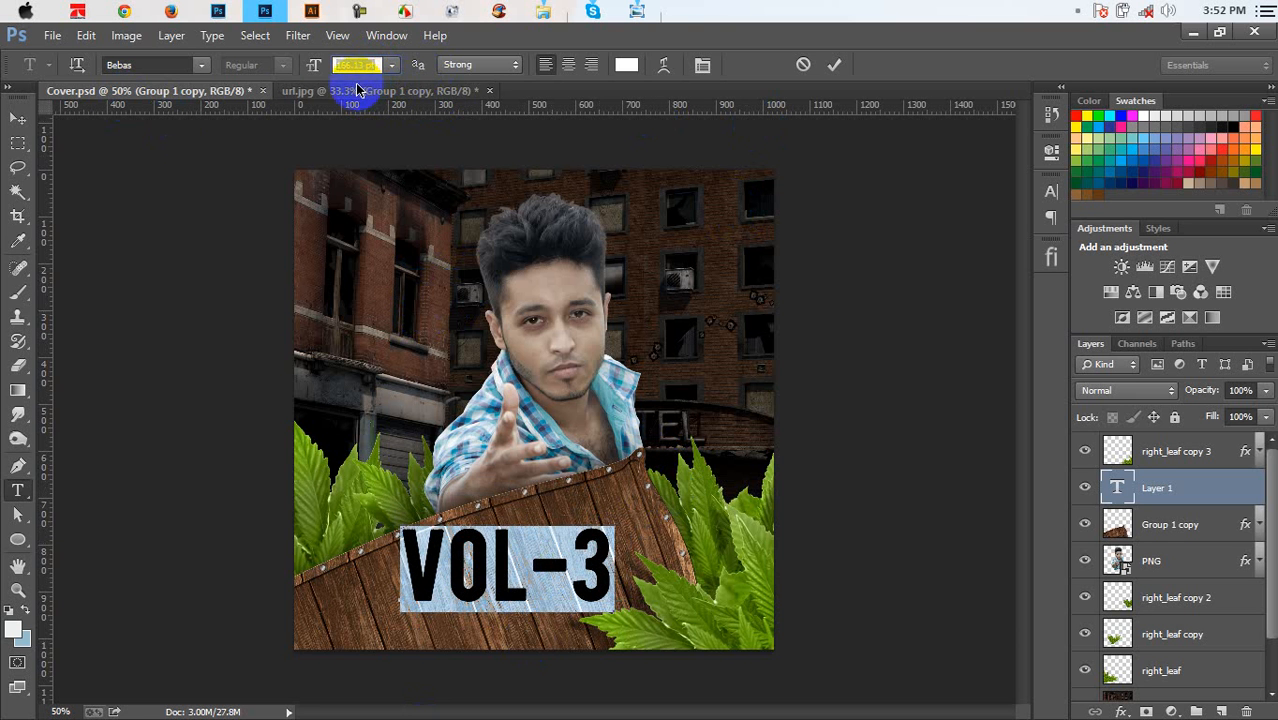
Try the Impact font on the VOL-3 text, and undo the font change
left_click(180, 68)
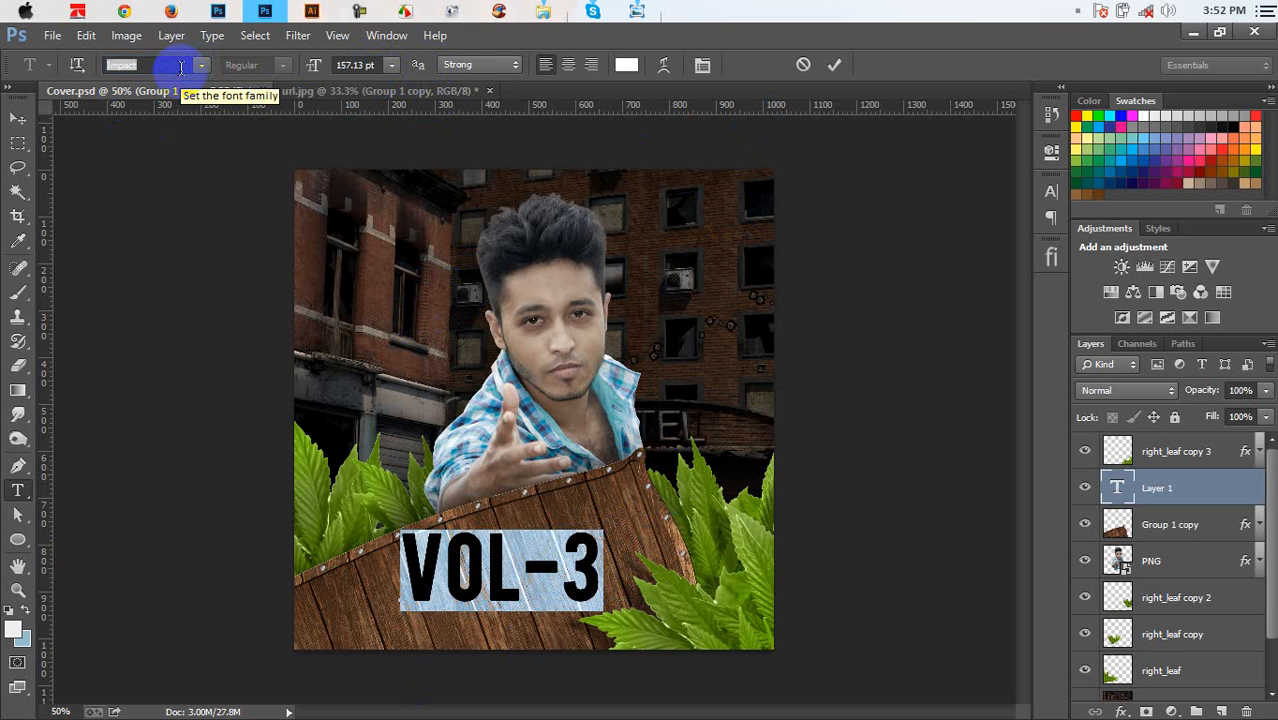
key("Return")
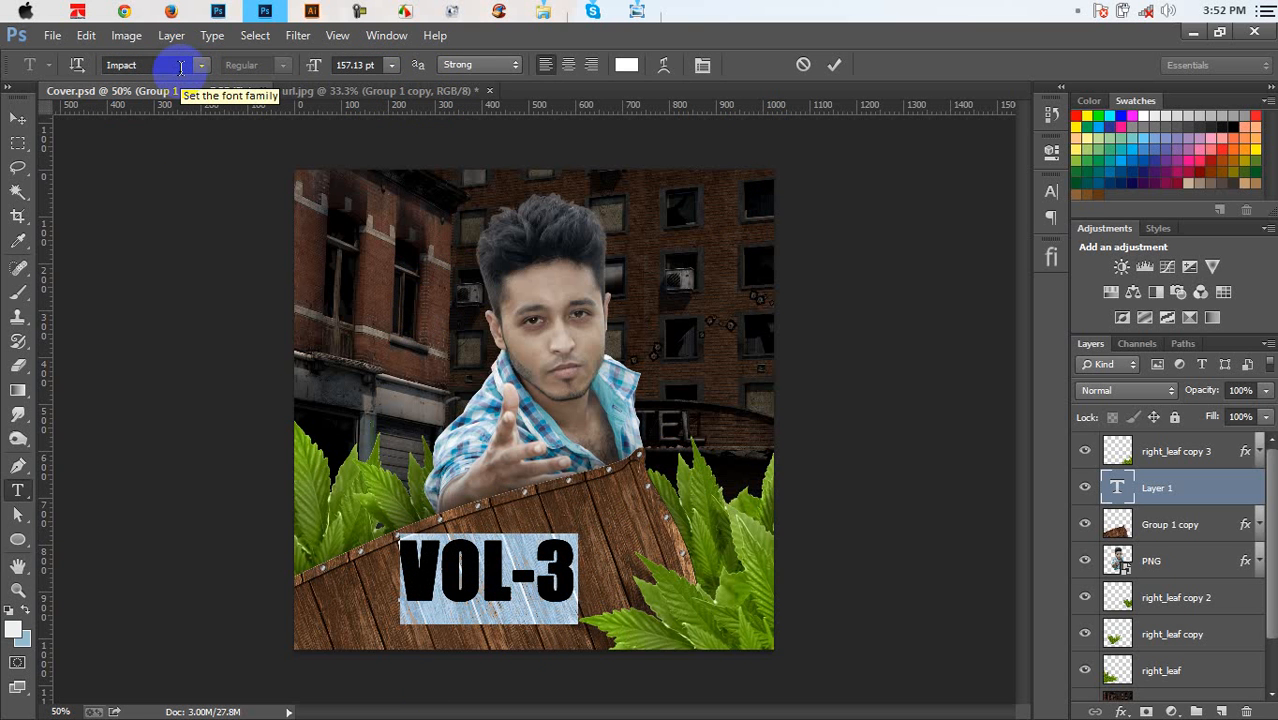
key("ctrl+z")
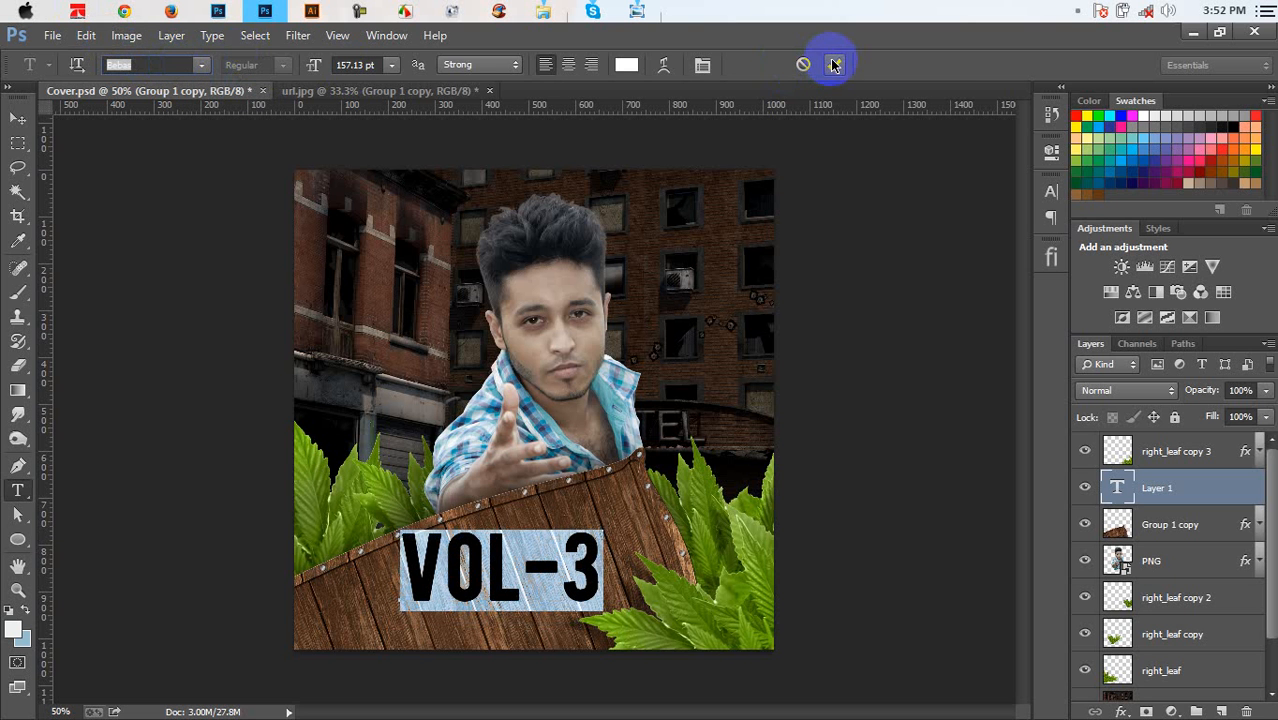
Remove the faux bold from the VOL-3 text, warp it with a horizontal Arc at +16% bend and commit the text
left_click(663, 64)
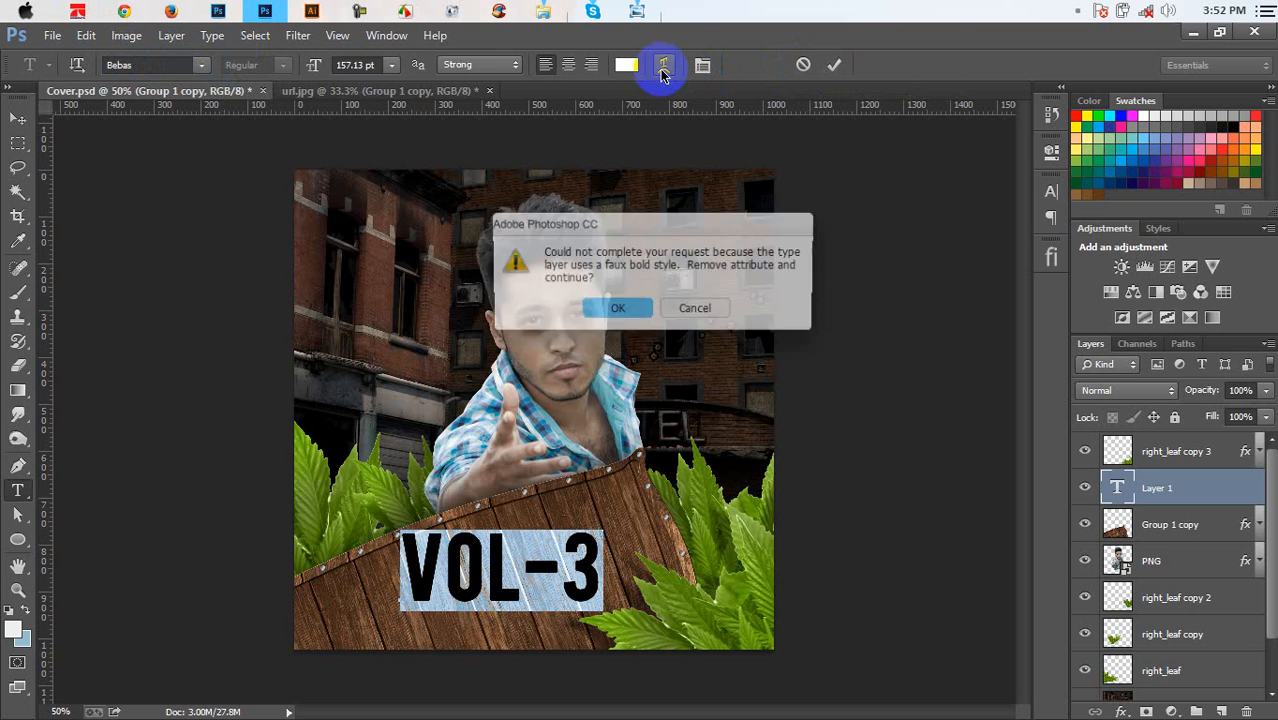
left_click(634, 301)
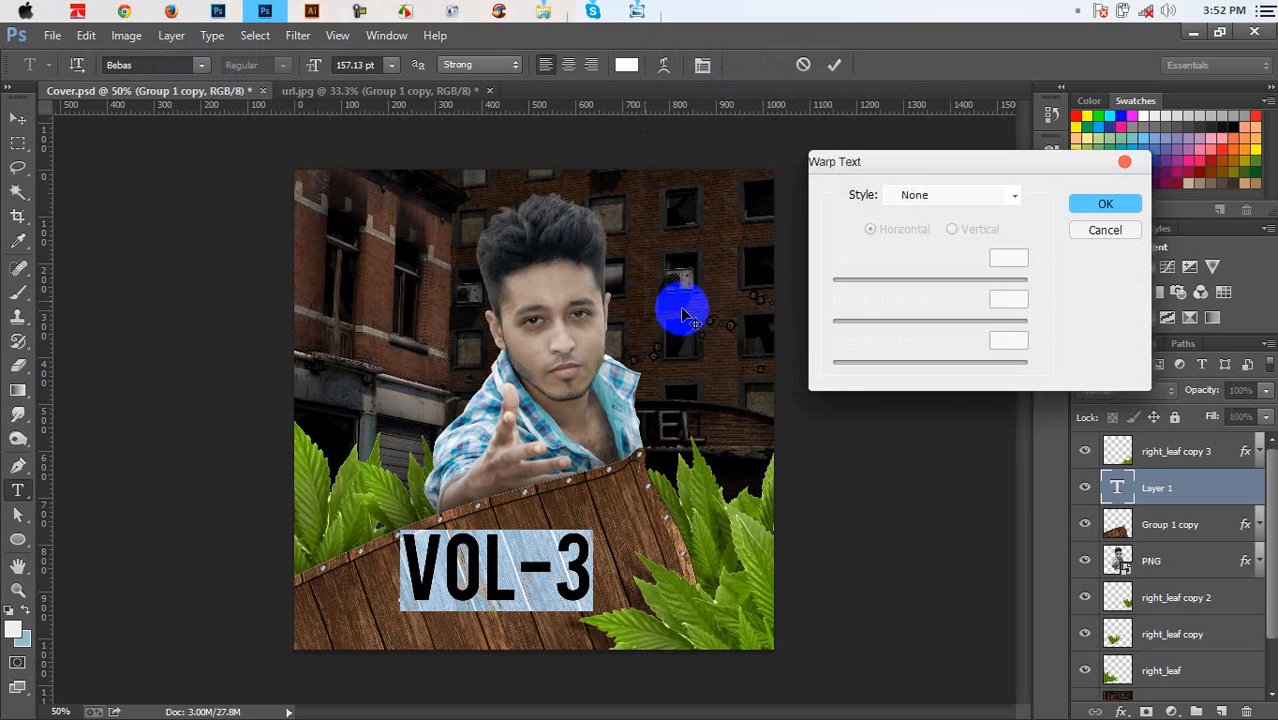
left_click(913, 196)
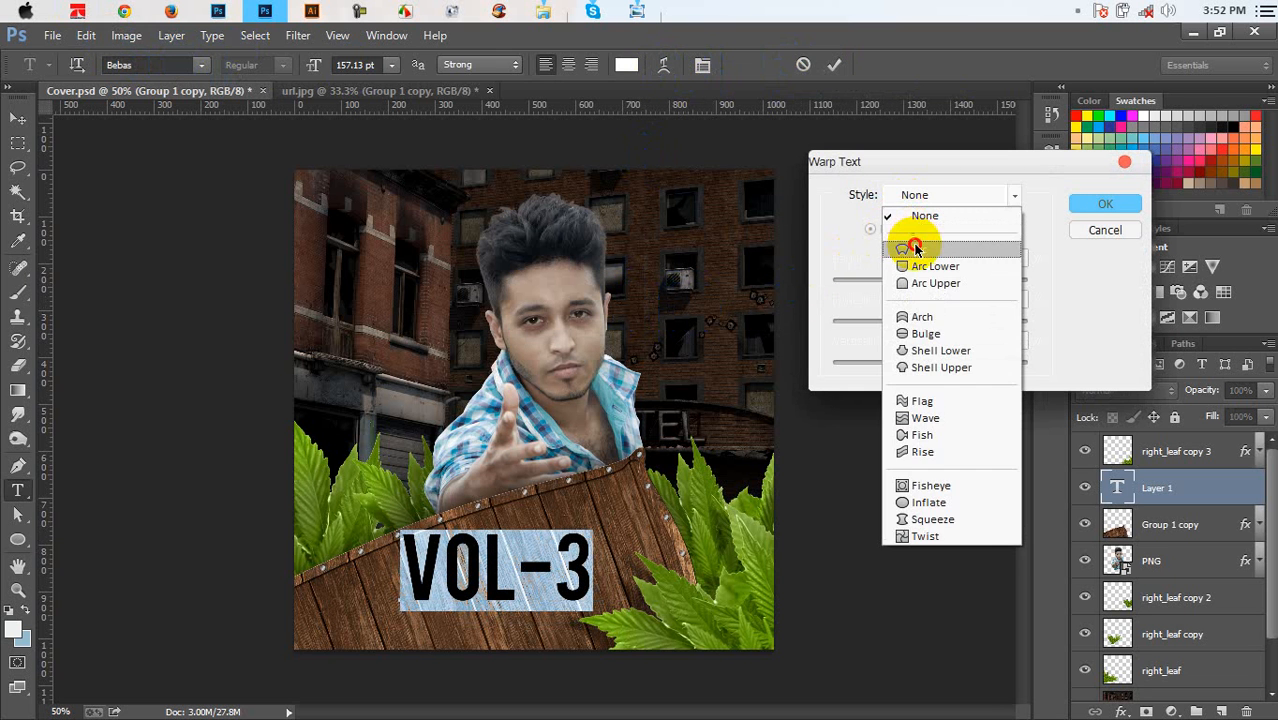
left_click(914, 246)
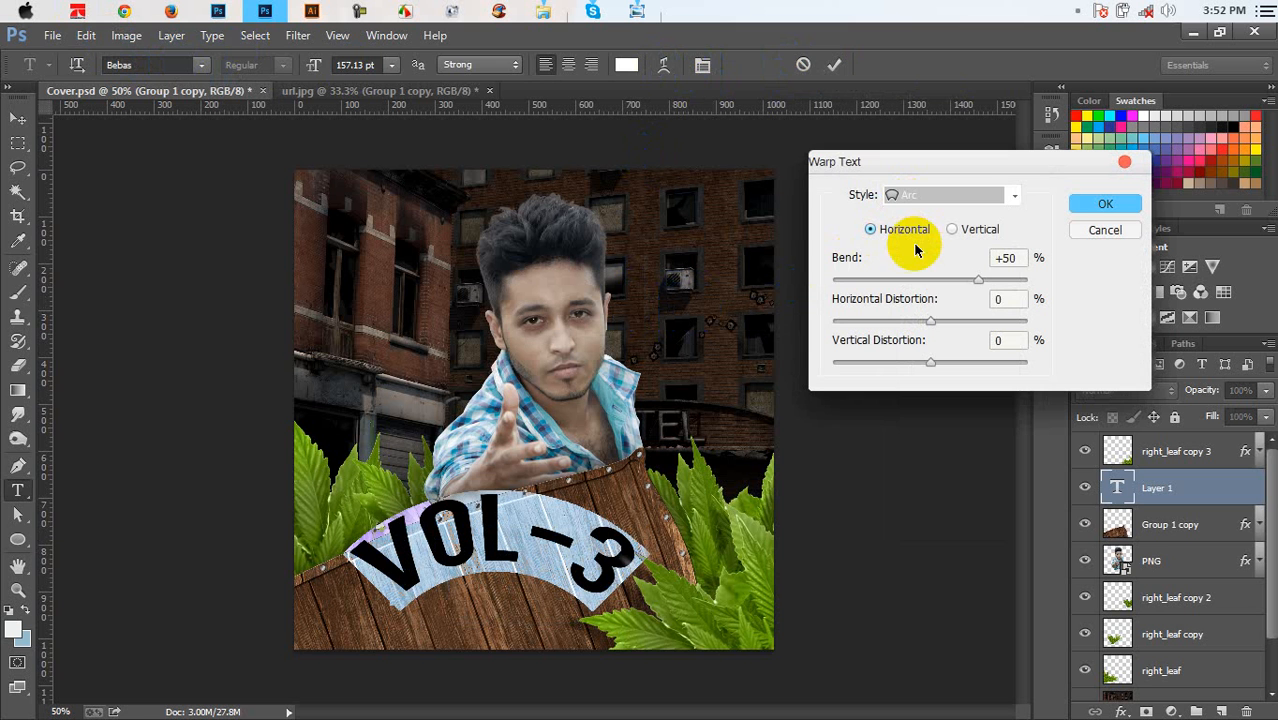
left_click_drag(977, 281, 944, 284)
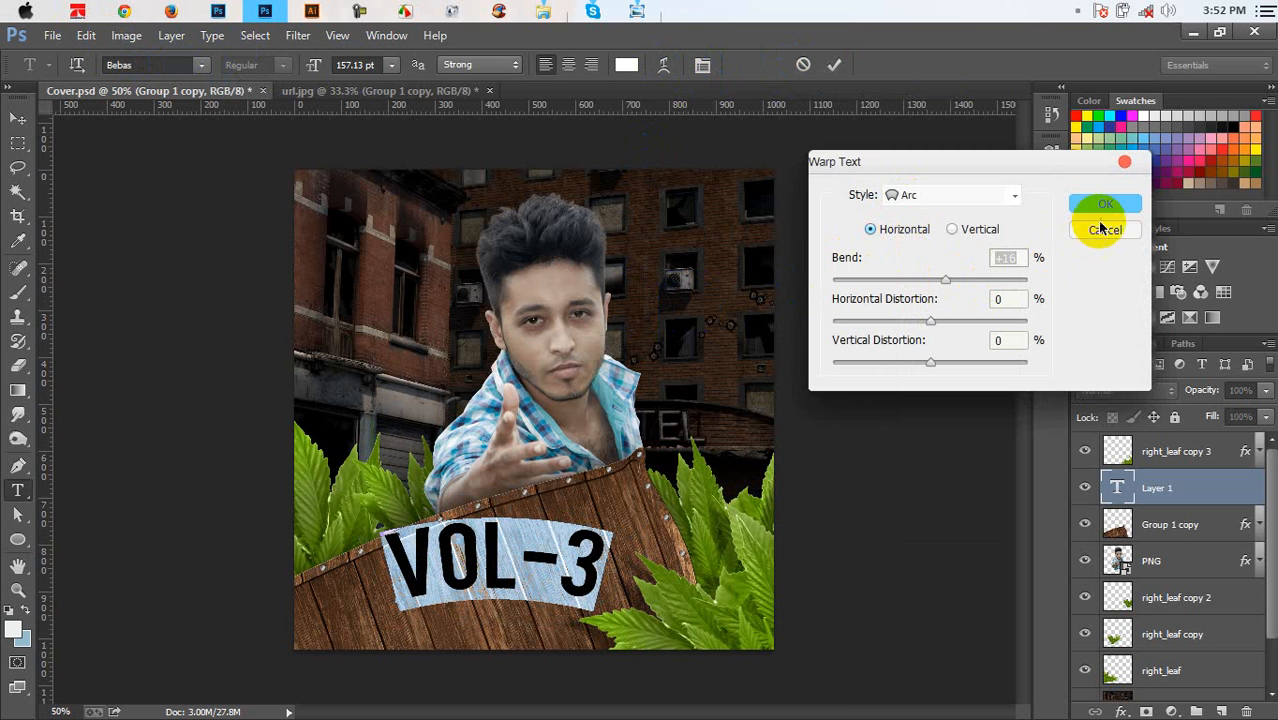
left_click(1105, 204)
left_click(830, 64)
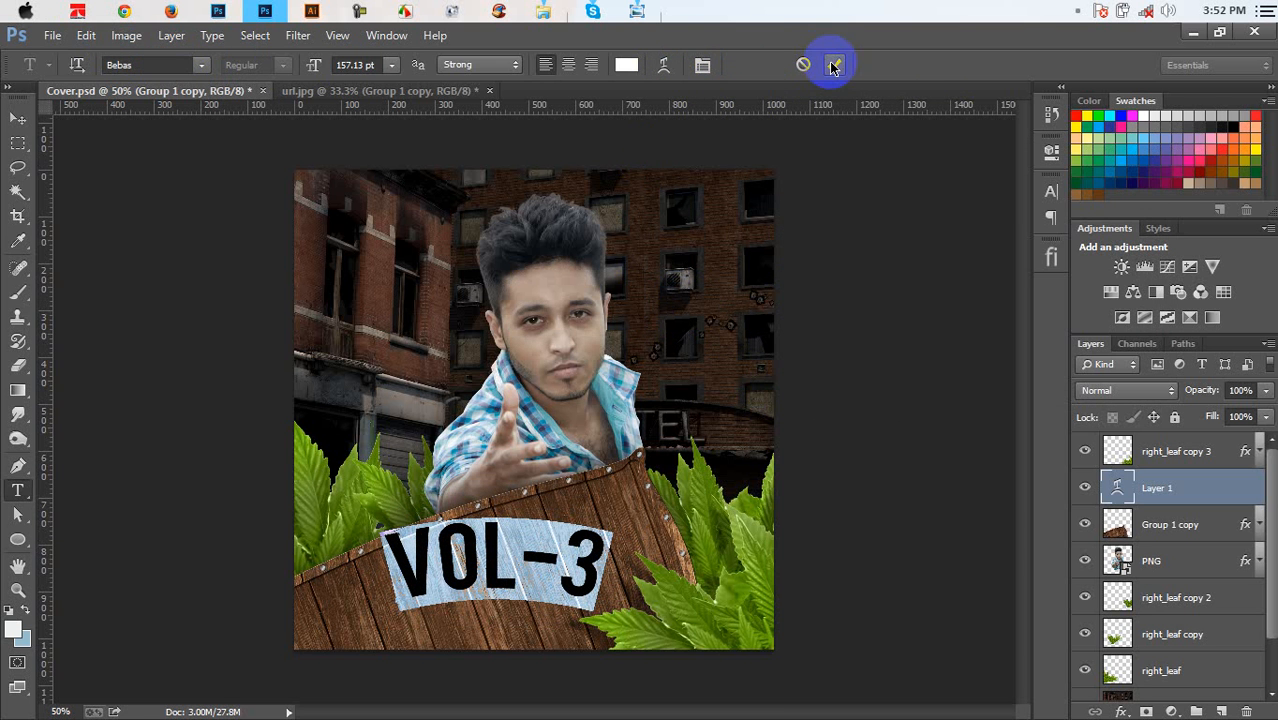
left_click(1050, 191)
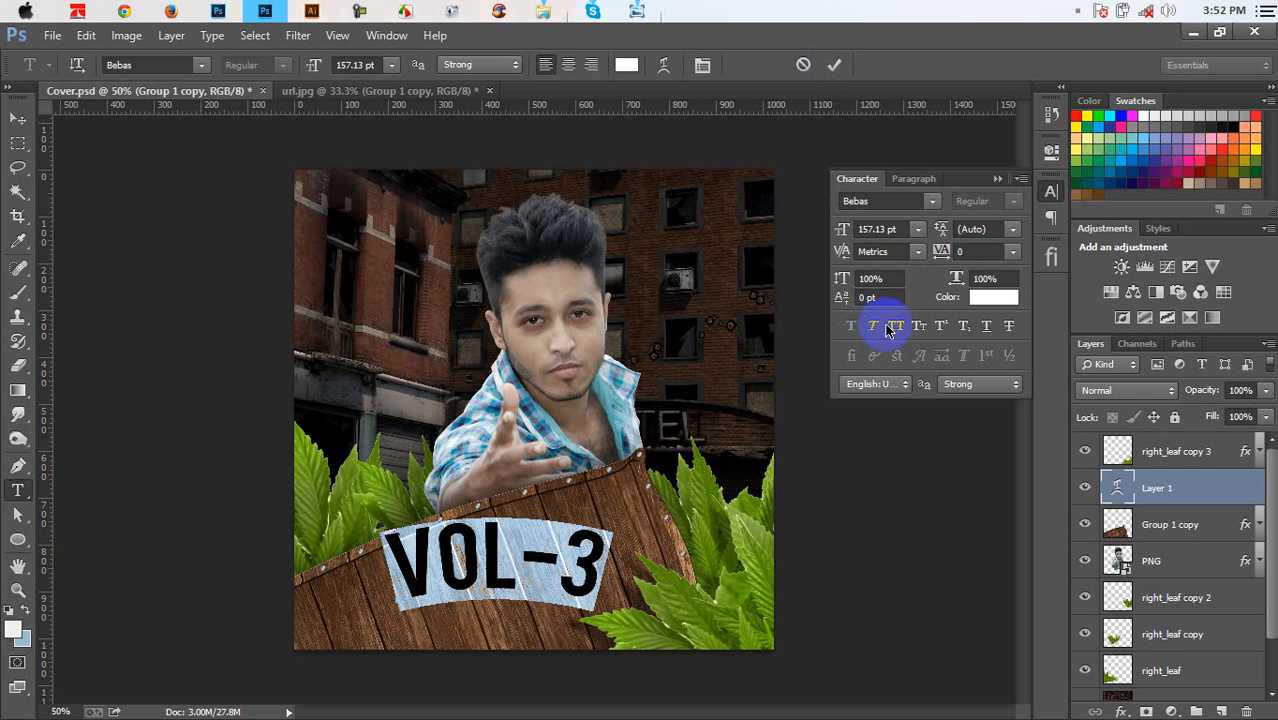
left_click(1003, 180)
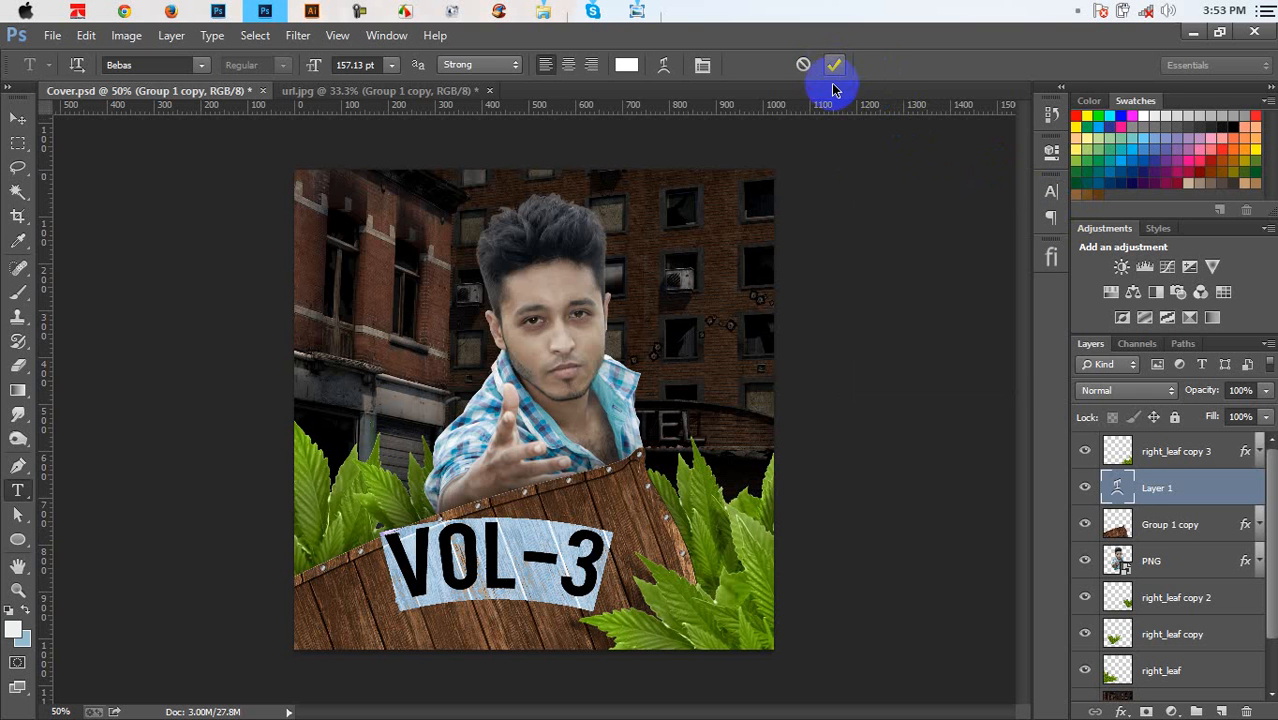
left_click(834, 68)
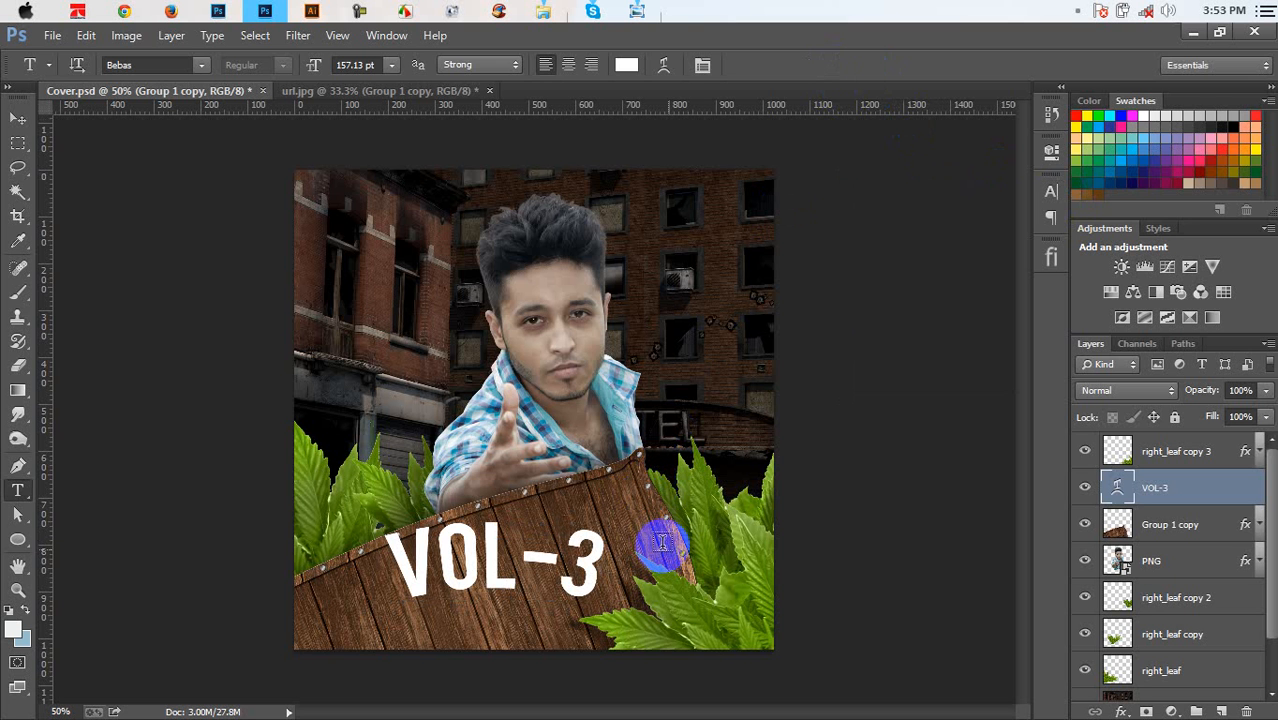
Save the Cover document, applying the open transformation of the VOL-3 text
key("ctrl+t")
key("ctrl+s")
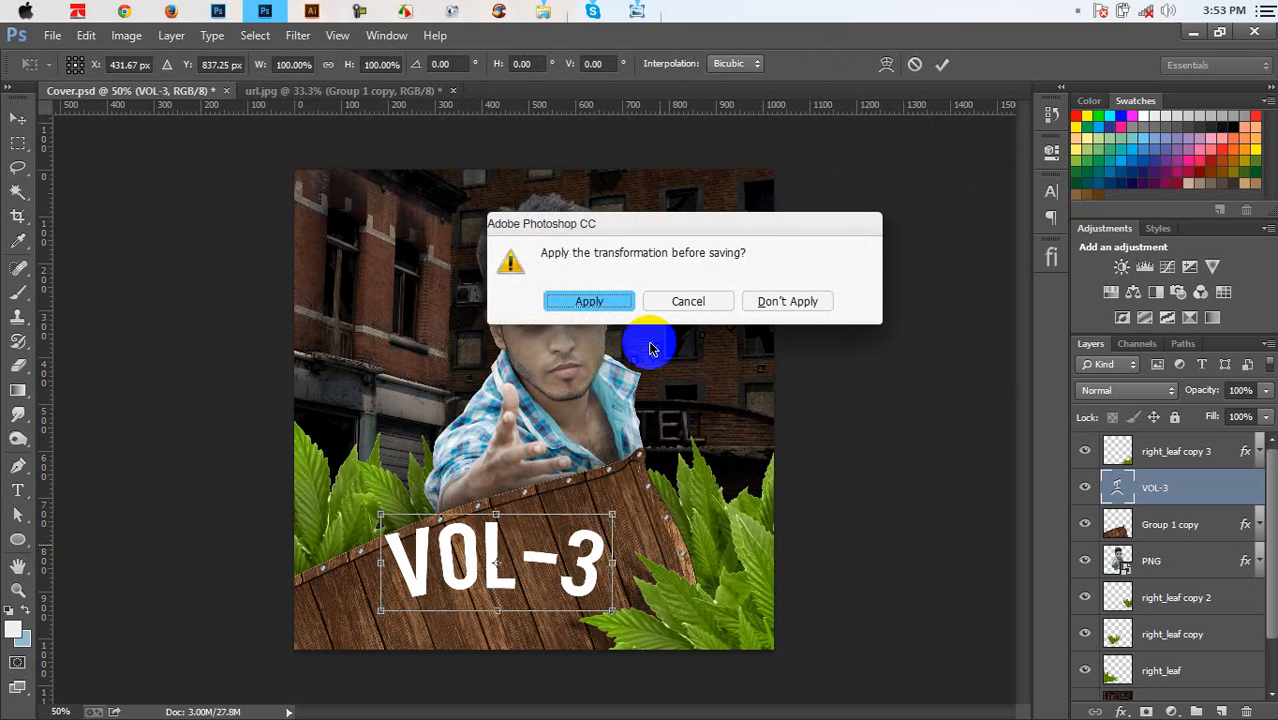
left_click(610, 300)
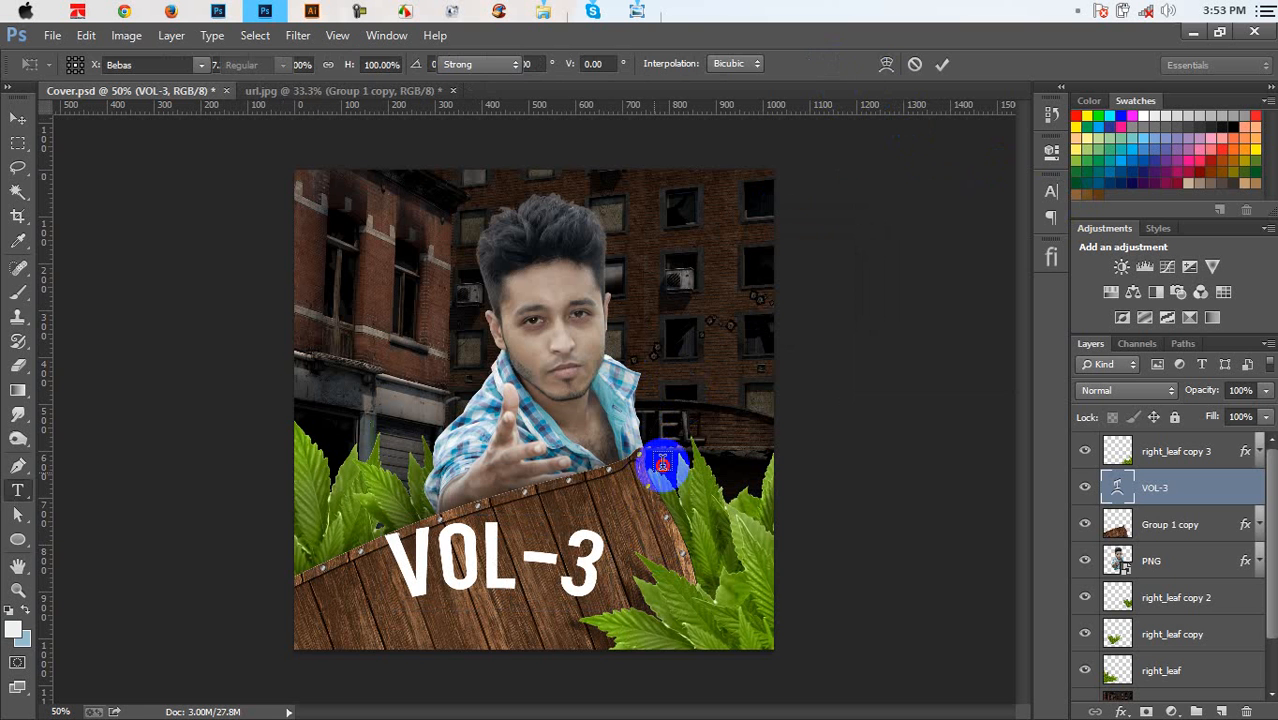
left_click(662, 466)
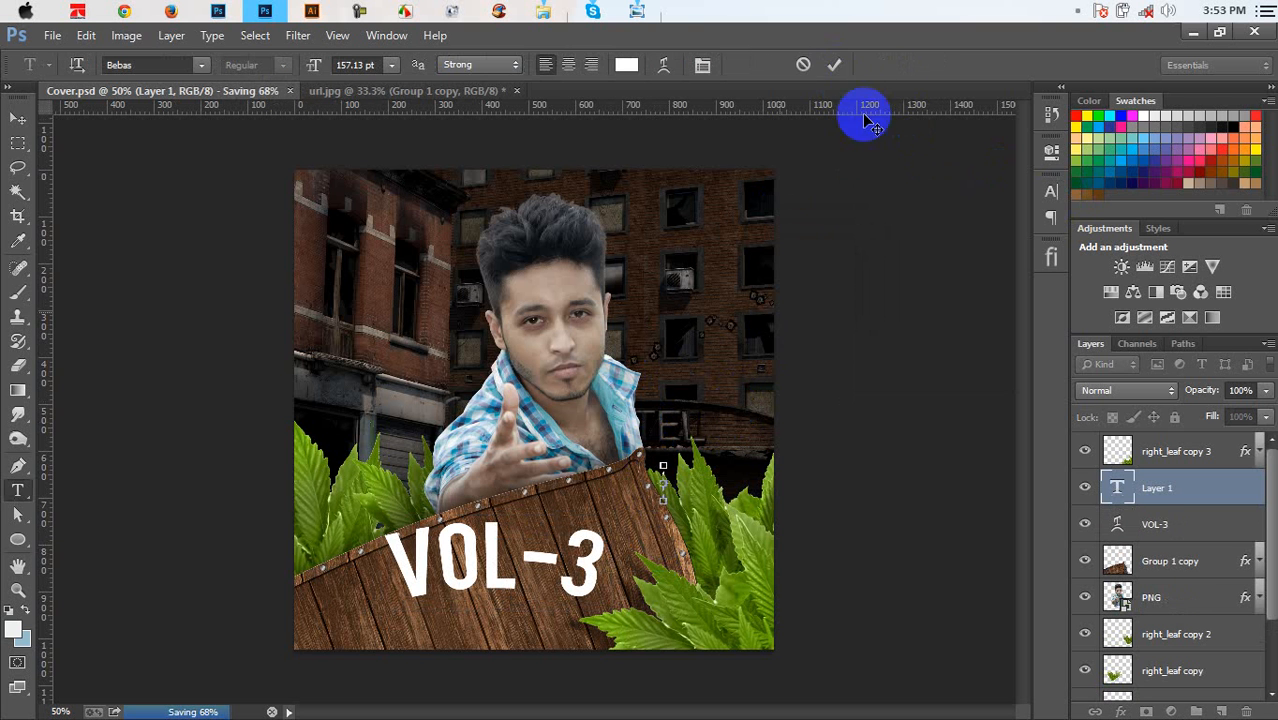
Discard the stray empty text layer, scale VOL-3 to about 89.8%, rotate it about -15.5° and place it on the signboard
left_click(804, 63)
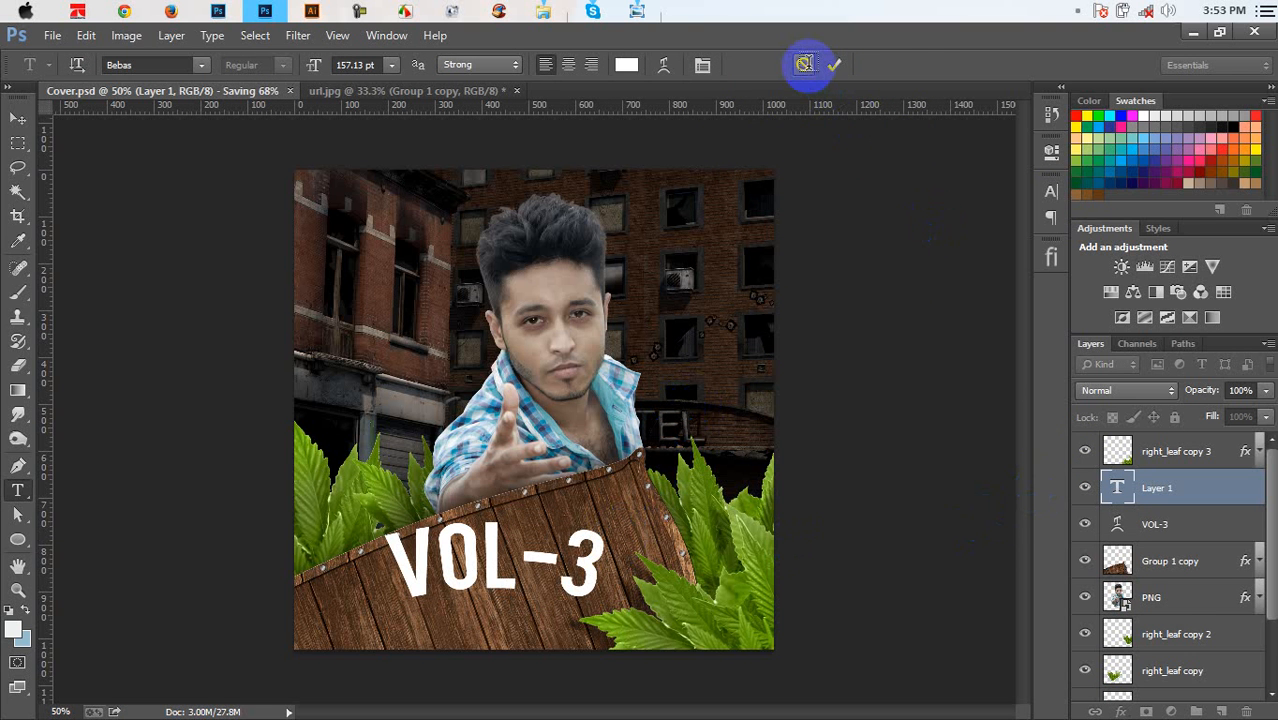
left_click(804, 63)
key("ctrl+t")
left_click_drag(642, 511, 620, 468)
left_click_drag(560, 535, 530, 528)
left_click_drag(580, 581, 554, 549)
left_click_drag(660, 540, 616, 540)
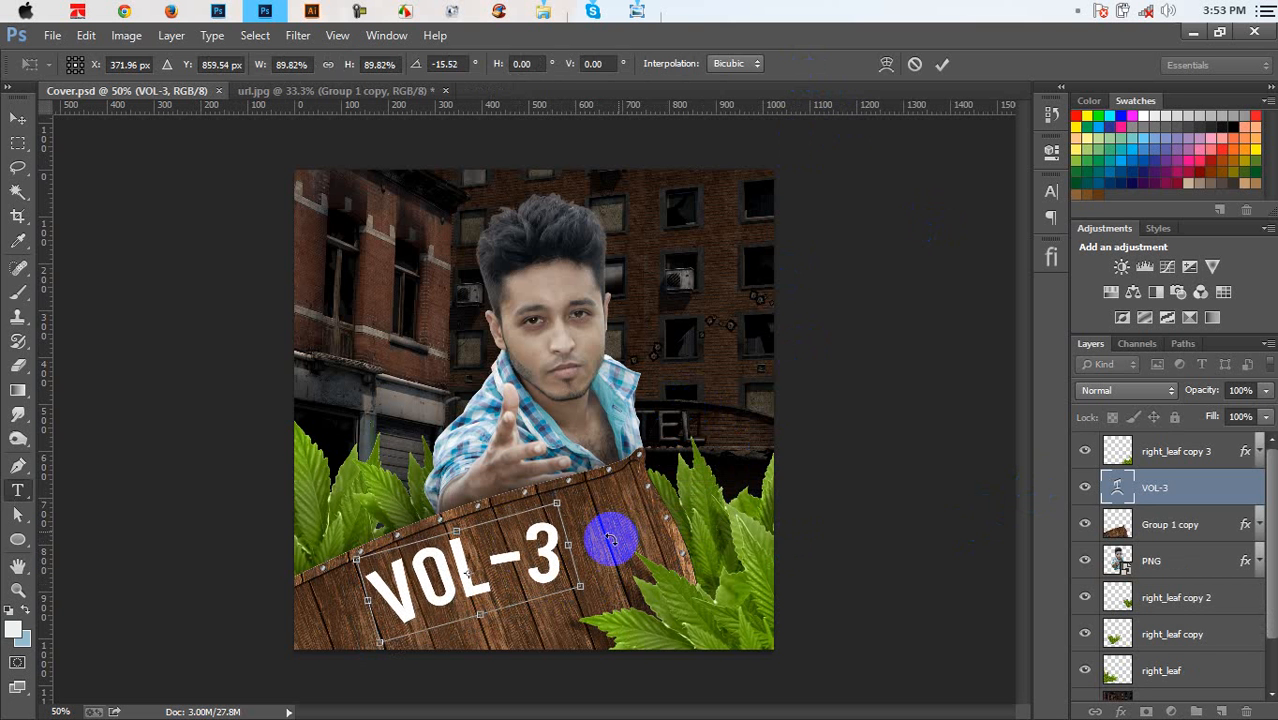
key("Return")
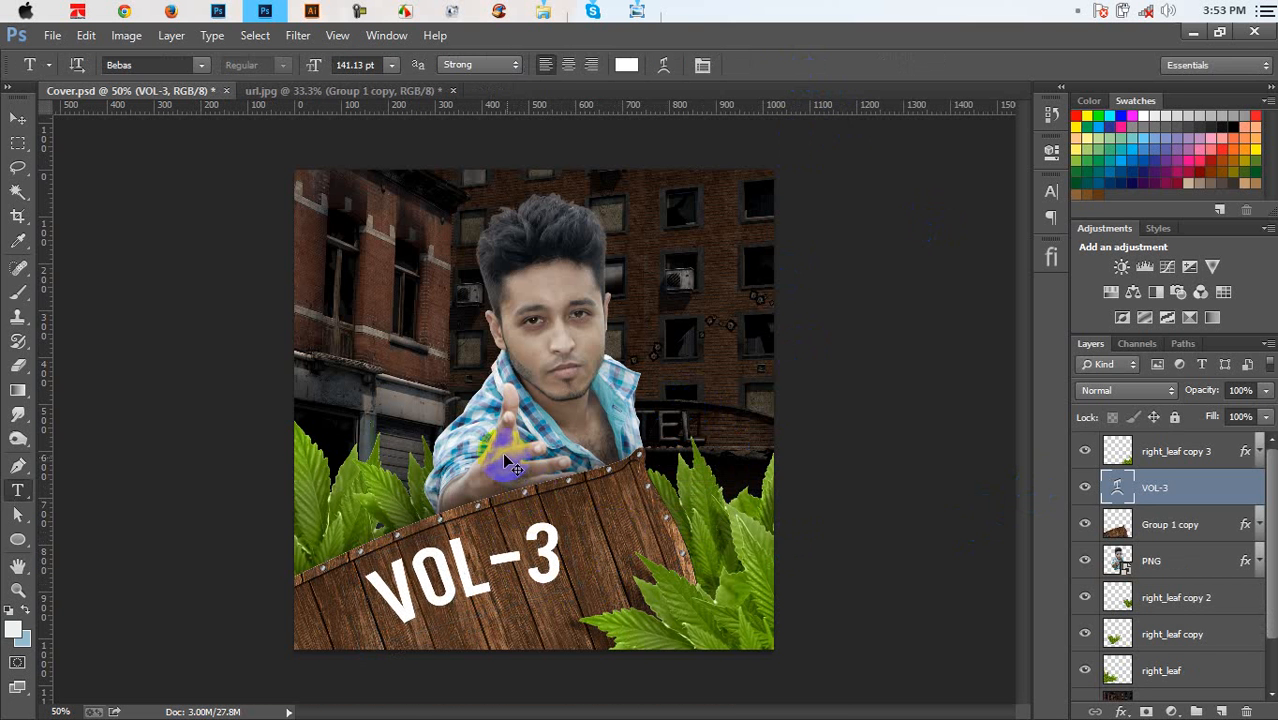
Rotate the VOL-3 text by about 3.7°, shift it slightly up along the signboard and apply the transformation
key("ctrl+plus")
scroll(510, 443, "down", 2)
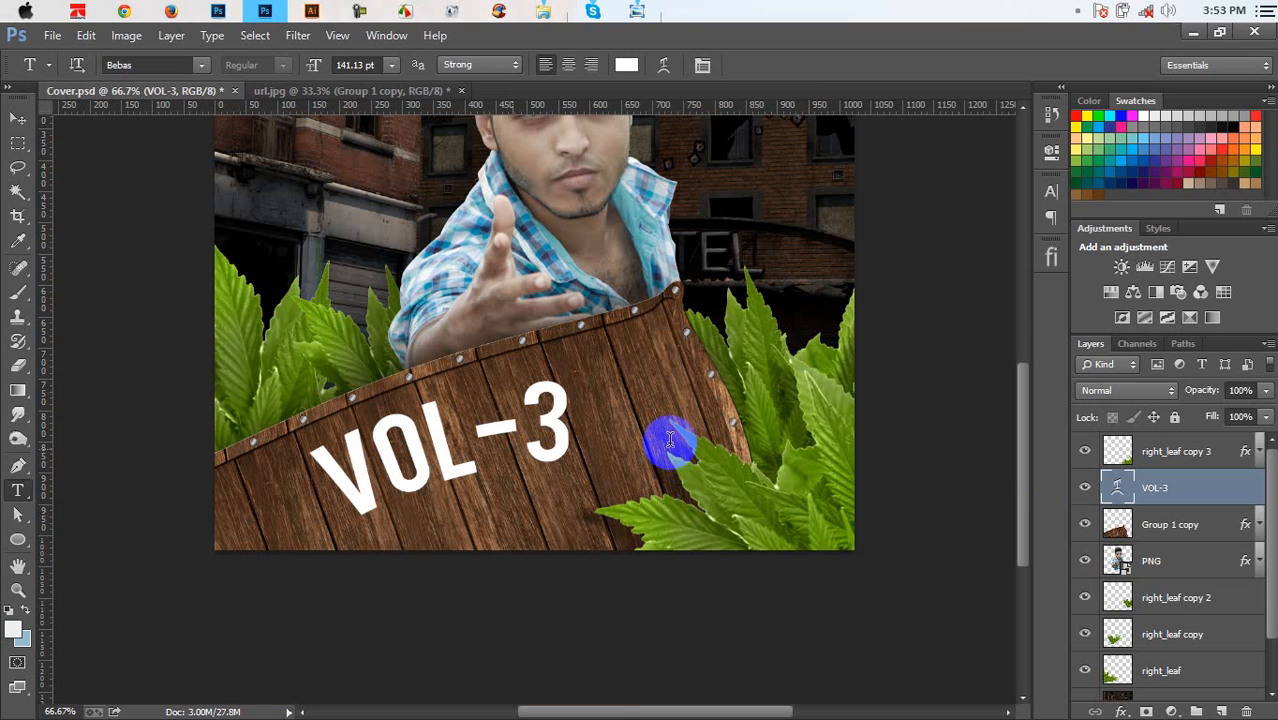
key("ctrl+t")
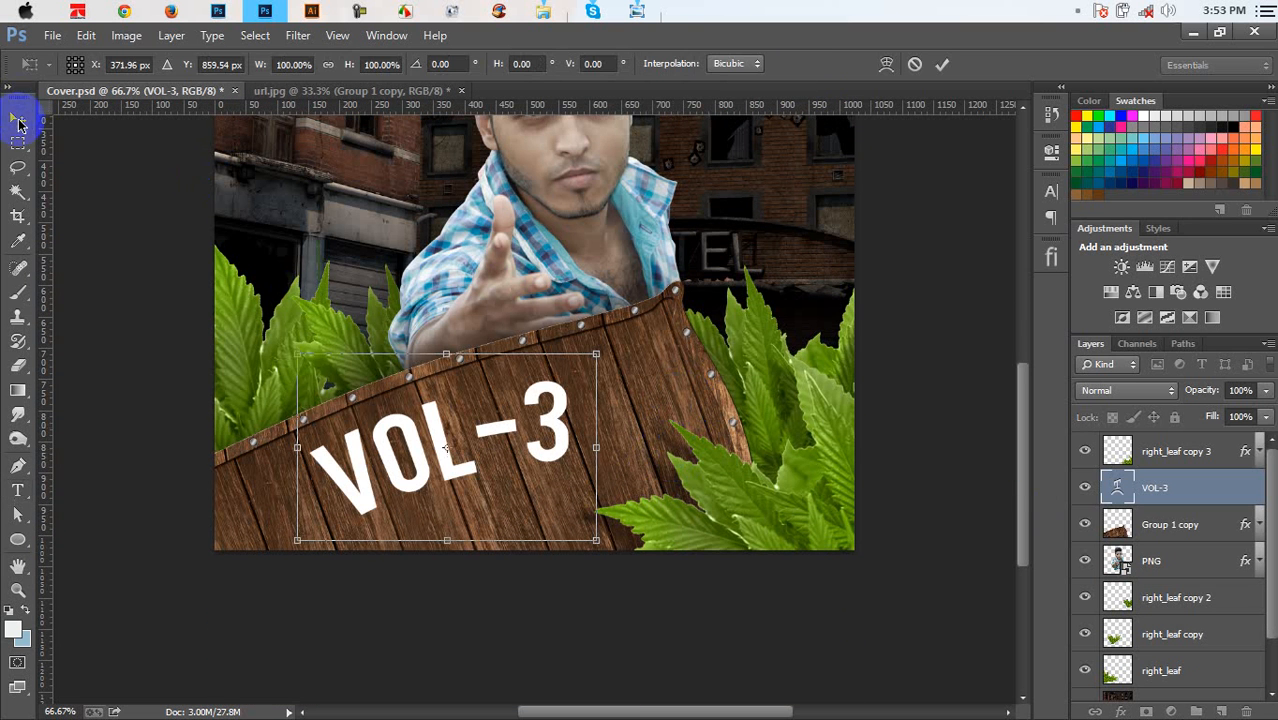
left_click_drag(756, 303, 783, 379)
mouse_move(566, 382)
left_mouse_down()
mouse_move(574, 391)
mouse_move(573, 378)
left_mouse_up()
left_click_drag(719, 440, 707, 417)
left_click_drag(545, 425, 557, 418)
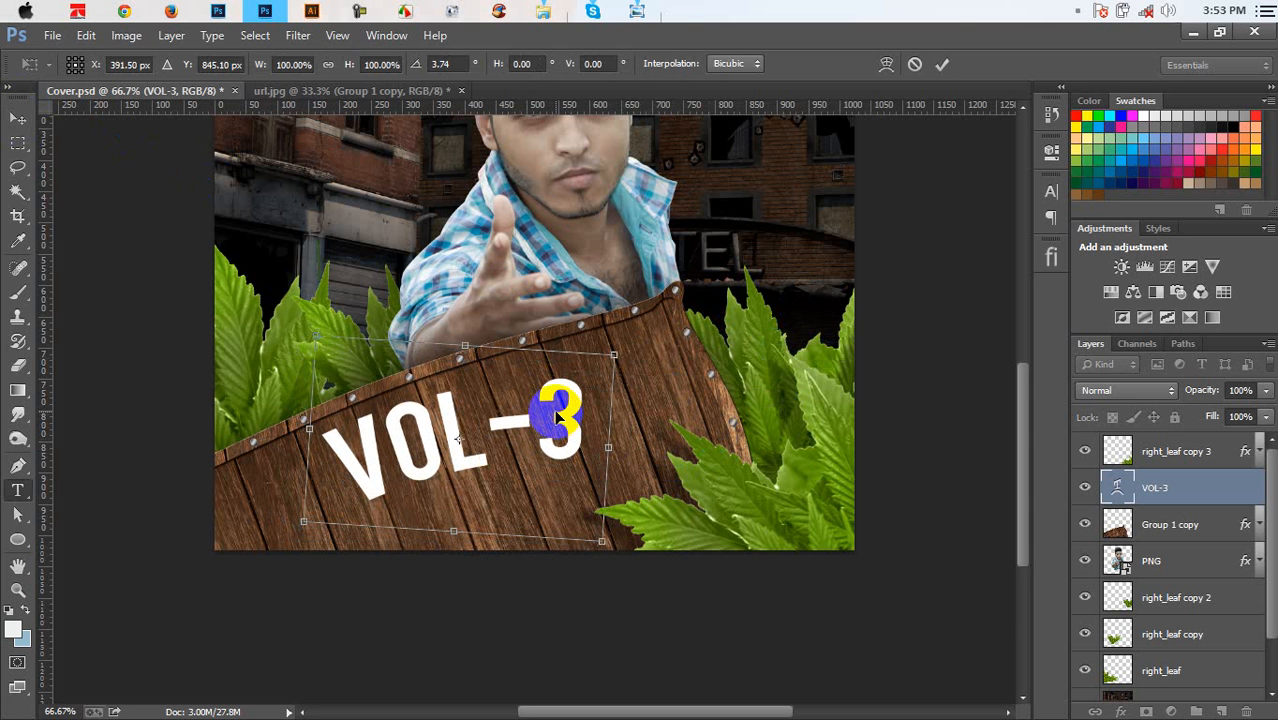
key("Return")
Add a new text layer starting with BEST ALBUM on the signboard below VOL-3
key("ctrl+plus")
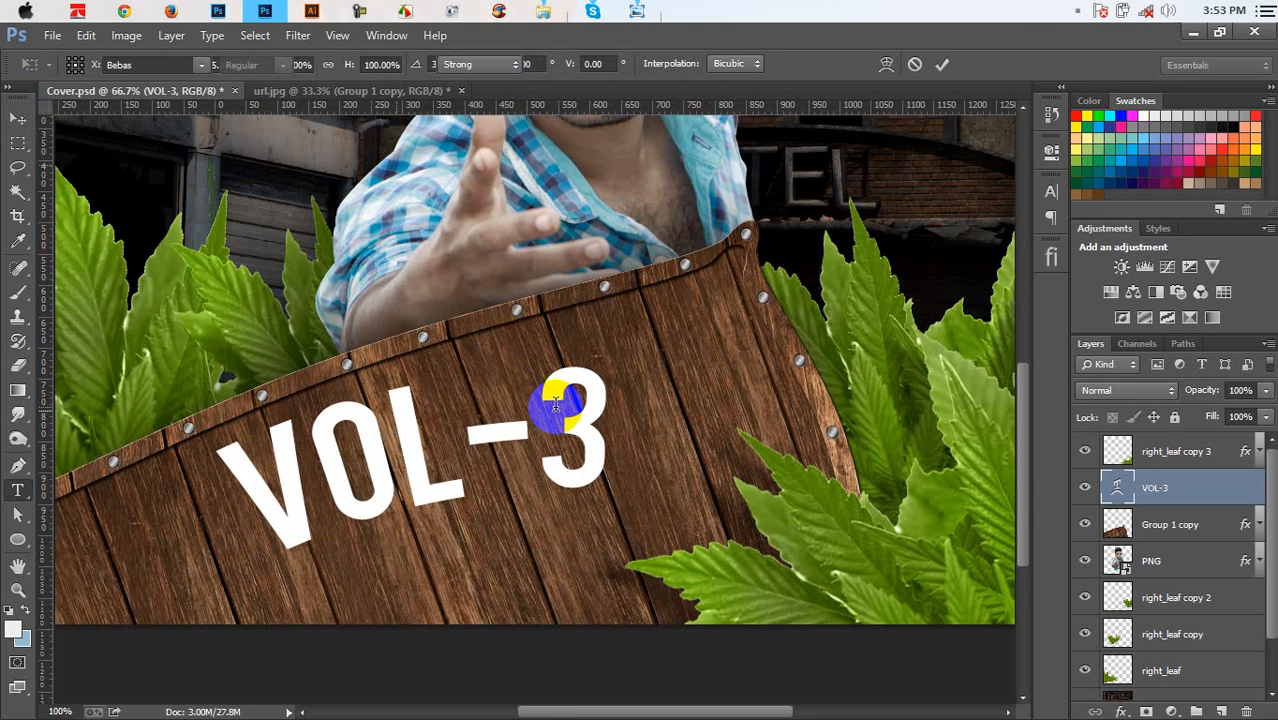
scroll(556, 405, "down", 2)
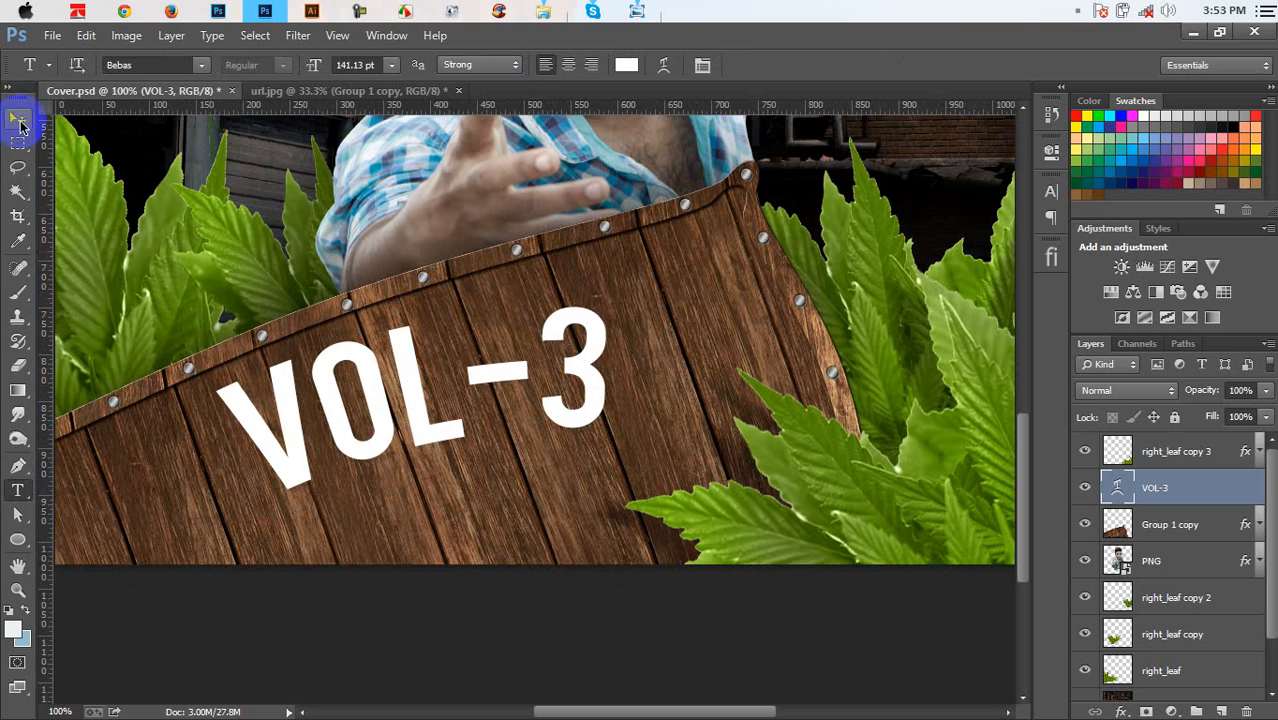
left_click(342, 541)
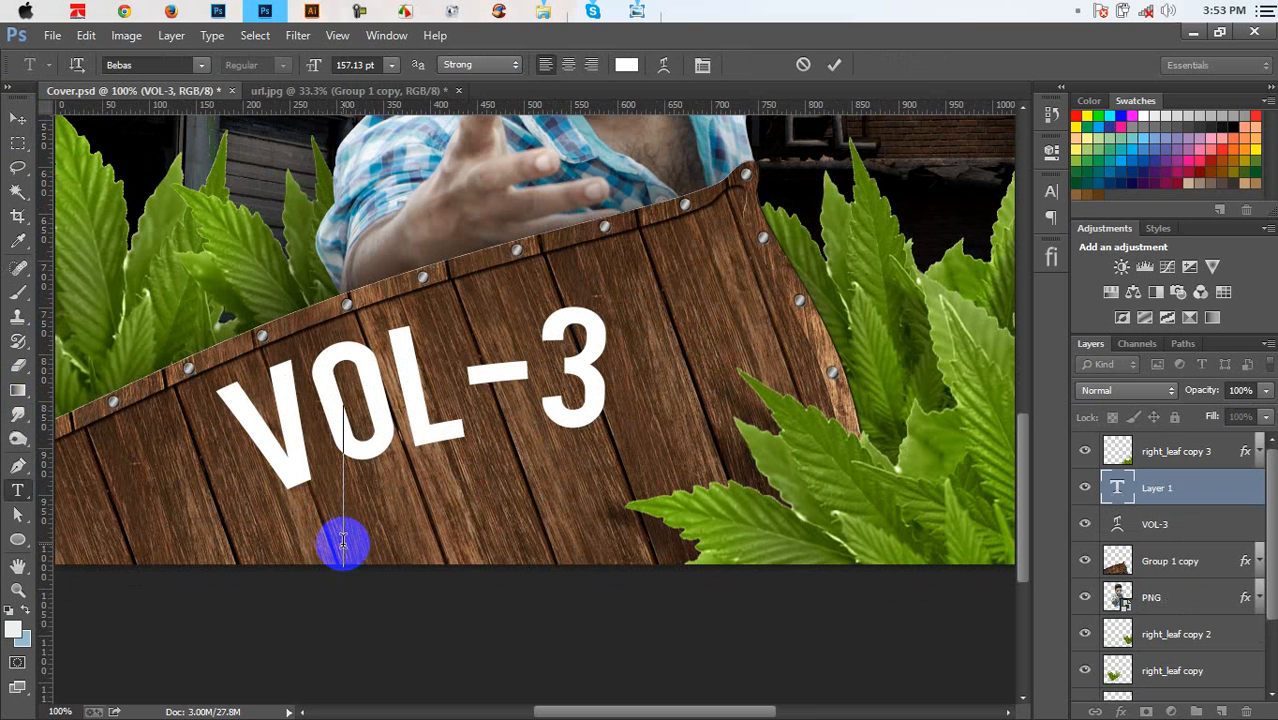
type("BES")
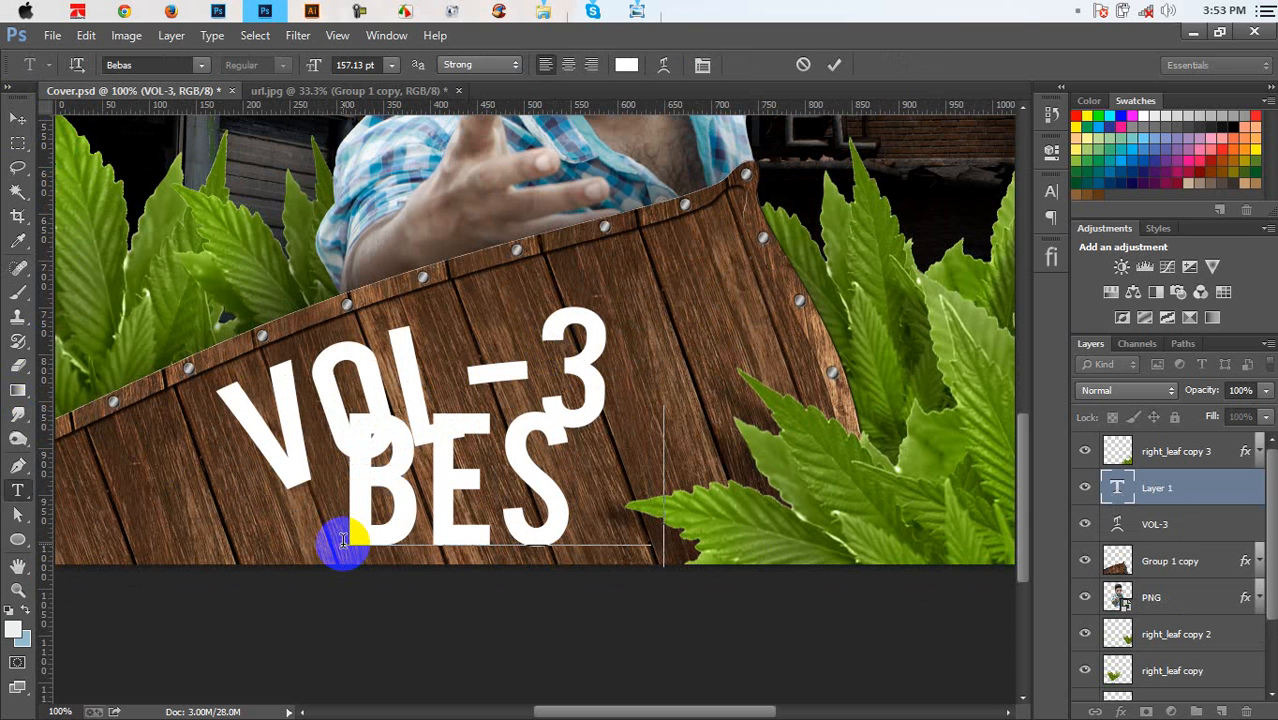
type("TA")
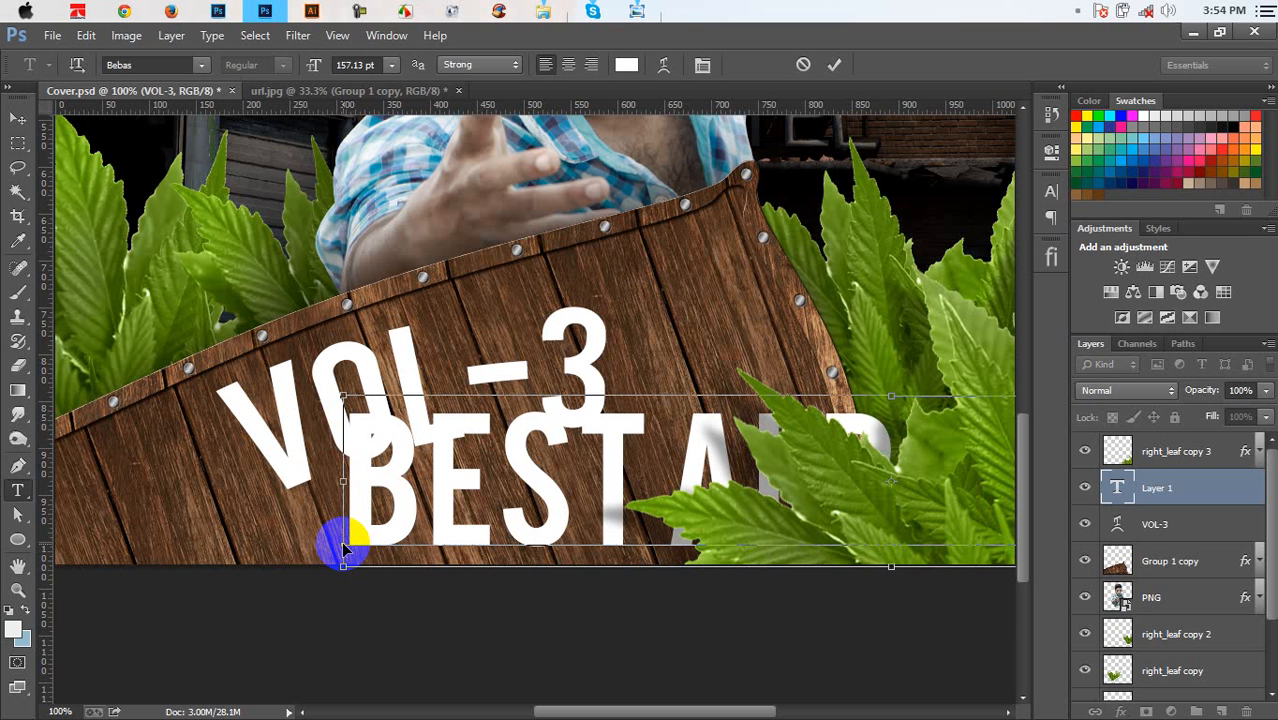
Reduce the whole BEST ALBUM text to 44.13 pt
key("ctrl+a")
left_click(359, 66)
scroll(360, 68, "down", 20)
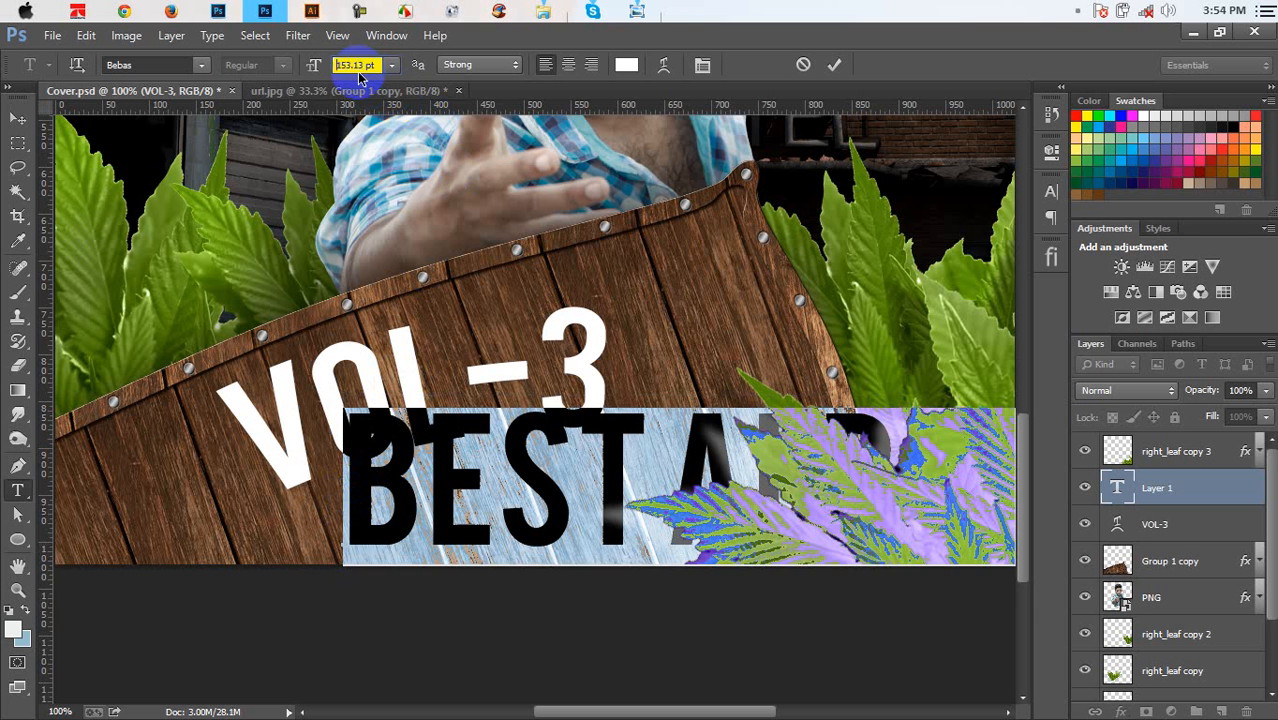
scroll(362, 65, "down", 5)
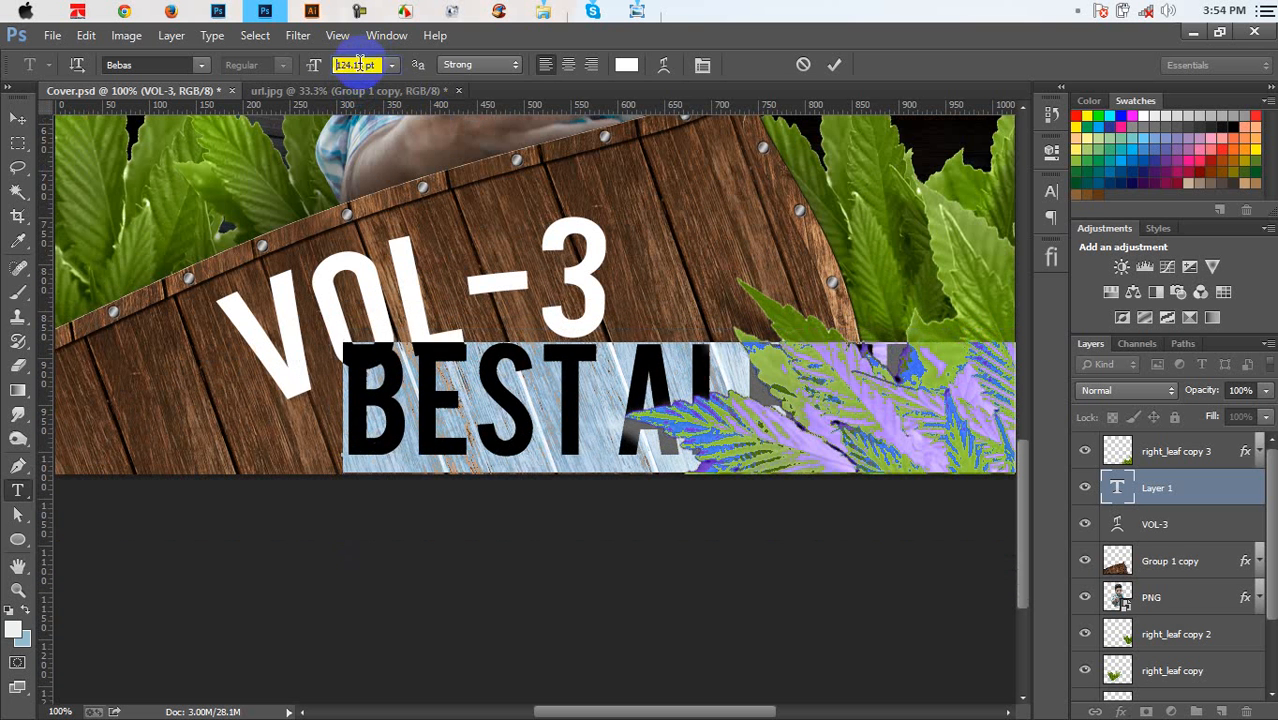
left_click_drag(309, 70, 243, 86)
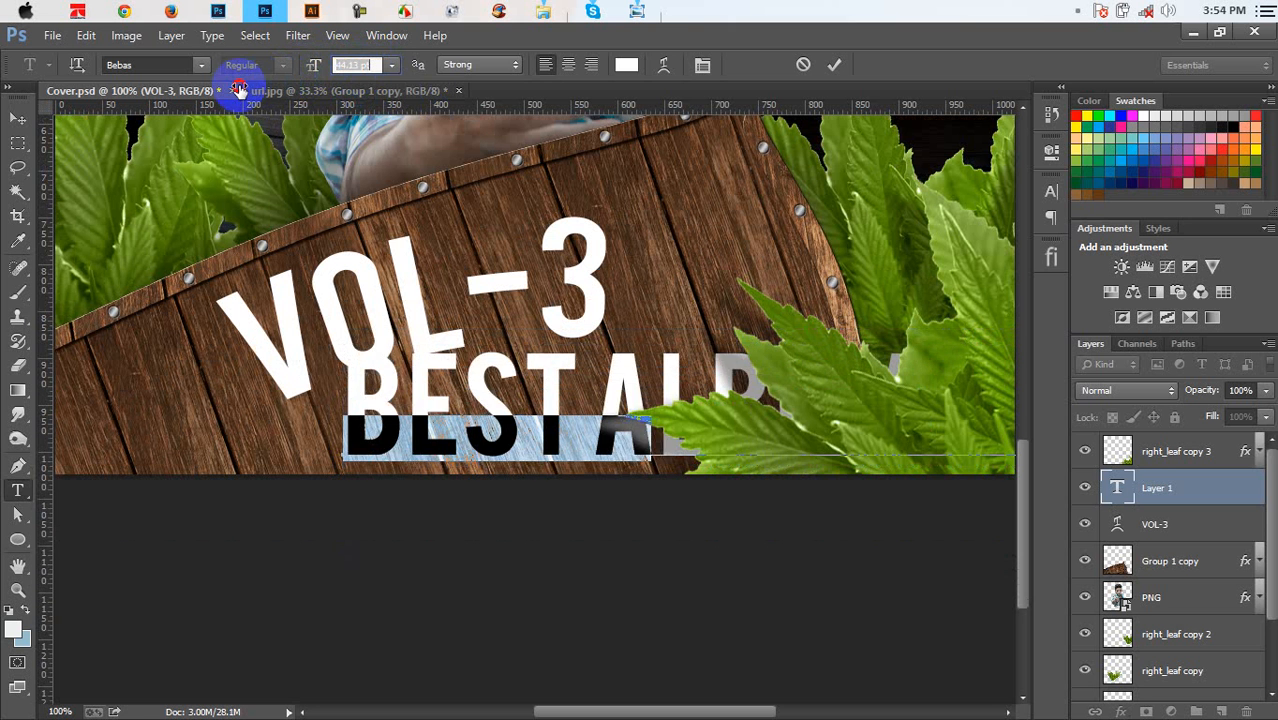
Move the small text under VOL-3, correct its wording to BEST ALBUM 2015 and commit it
left_click_drag(510, 415, 632, 420)
type("2")
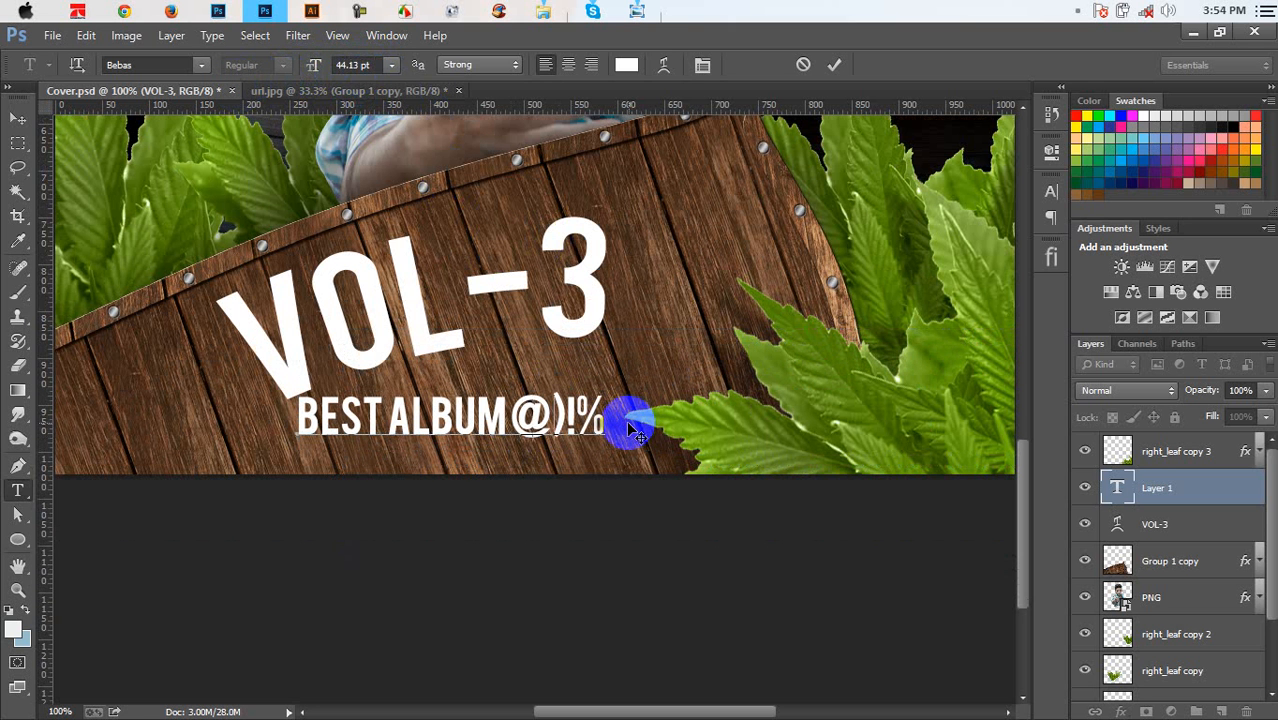
type("2015")
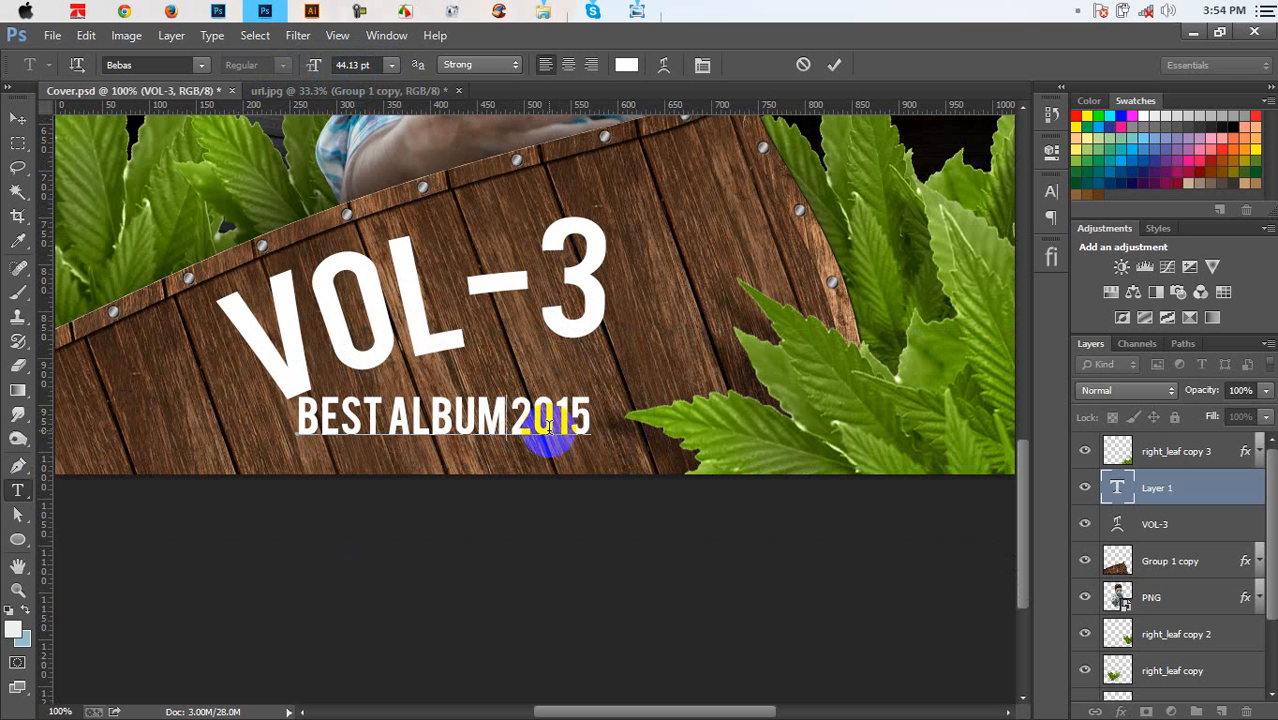
left_click(834, 65)
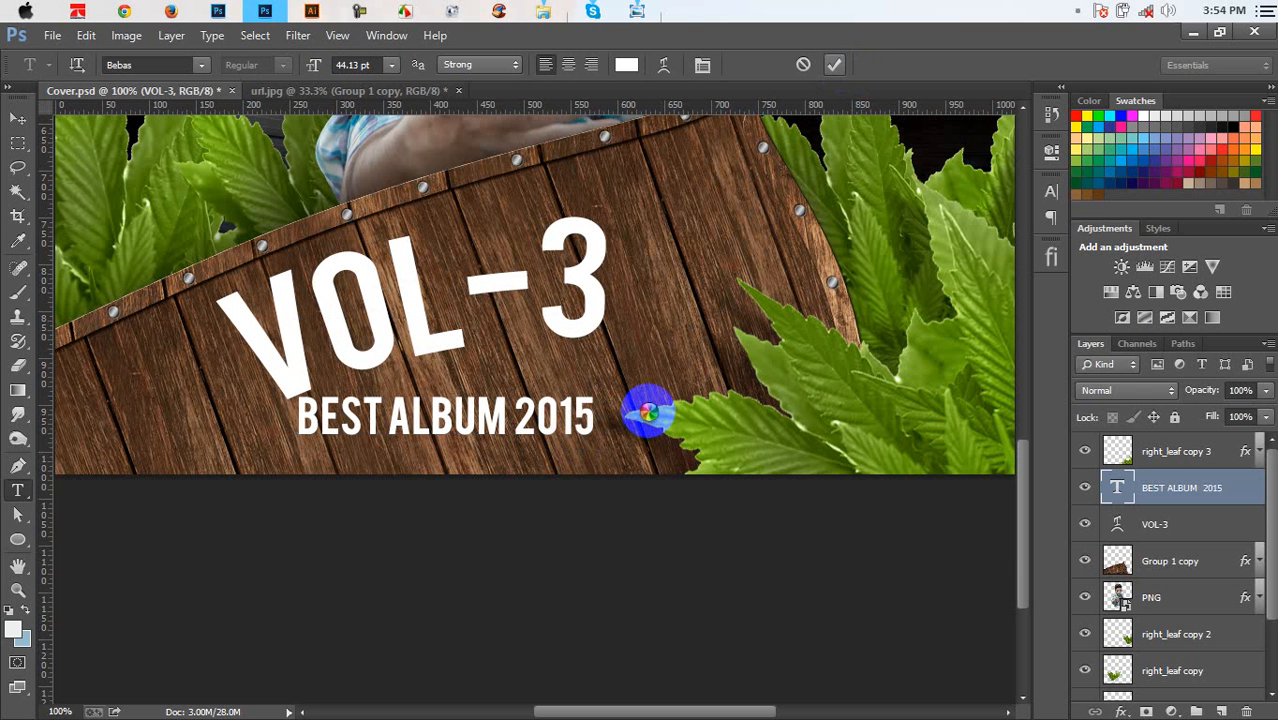
Scale the BEST ALBUM 2015 text to 91% and tilt it about -21.5° beneath VOL-3
key("ctrl+t")
left_click_drag(642, 395, 636, 351)
left_click_drag(544, 391, 537, 371)
left_click_drag(625, 379, 625, 387)
left_click_drag(554, 361, 557, 388)
left_click_drag(632, 398, 628, 371)
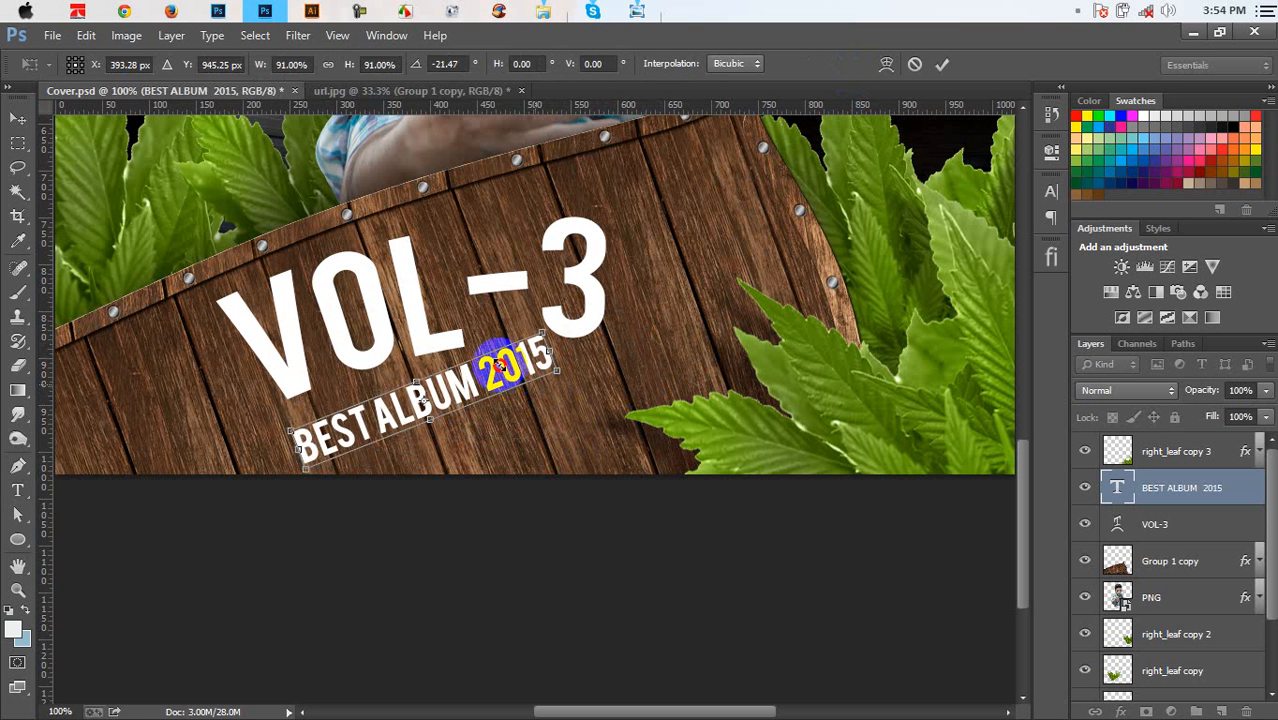
Set the BEST ALBUM 2015 text closely under VOL-3 with about -17.8° rotation, nudge it down 5 px and apply the transformation
left_click_drag(498, 366, 499, 379)
left_click_drag(628, 428, 634, 441)
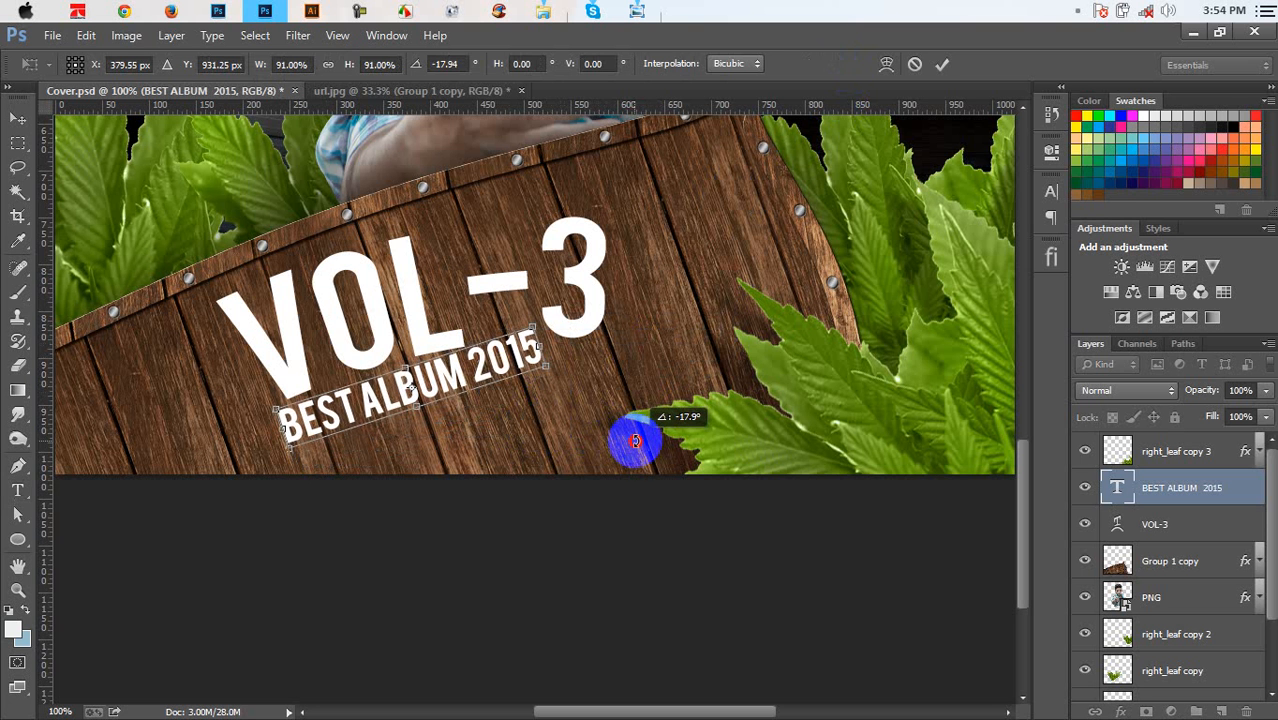
key("Down")
key("Down")
key("Down")
key("Down")
key("Down")
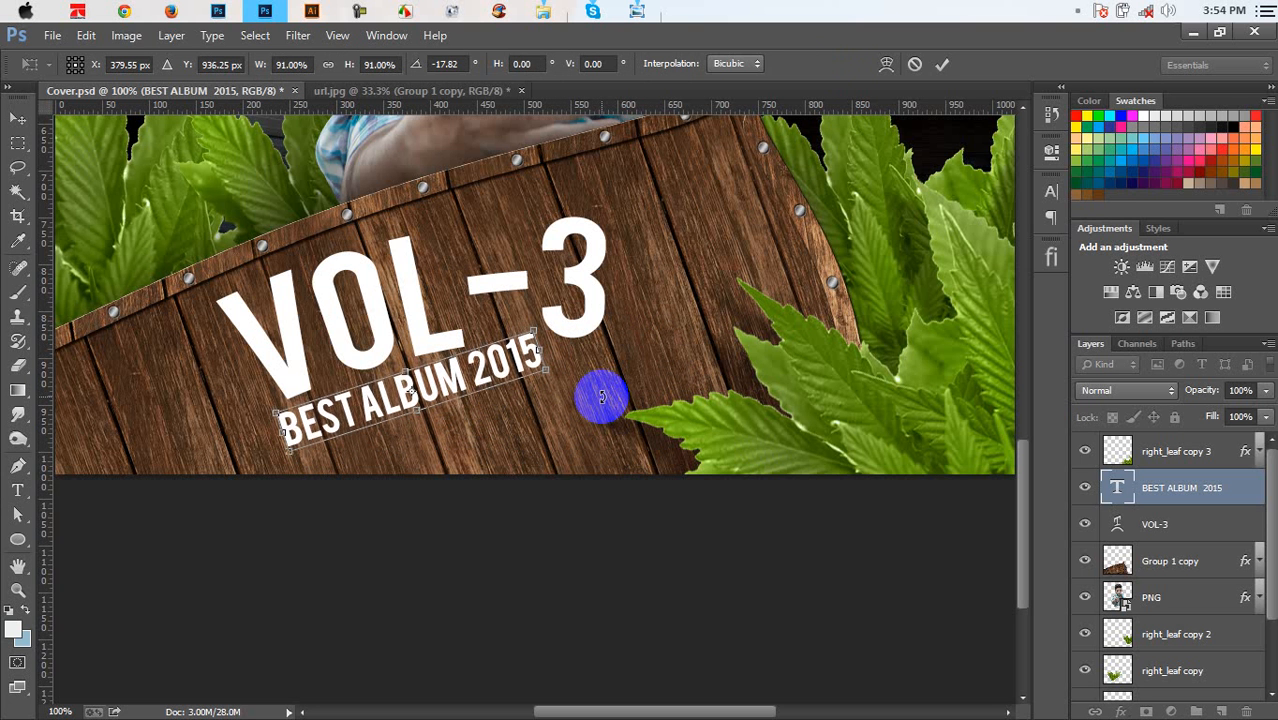
key("Return")
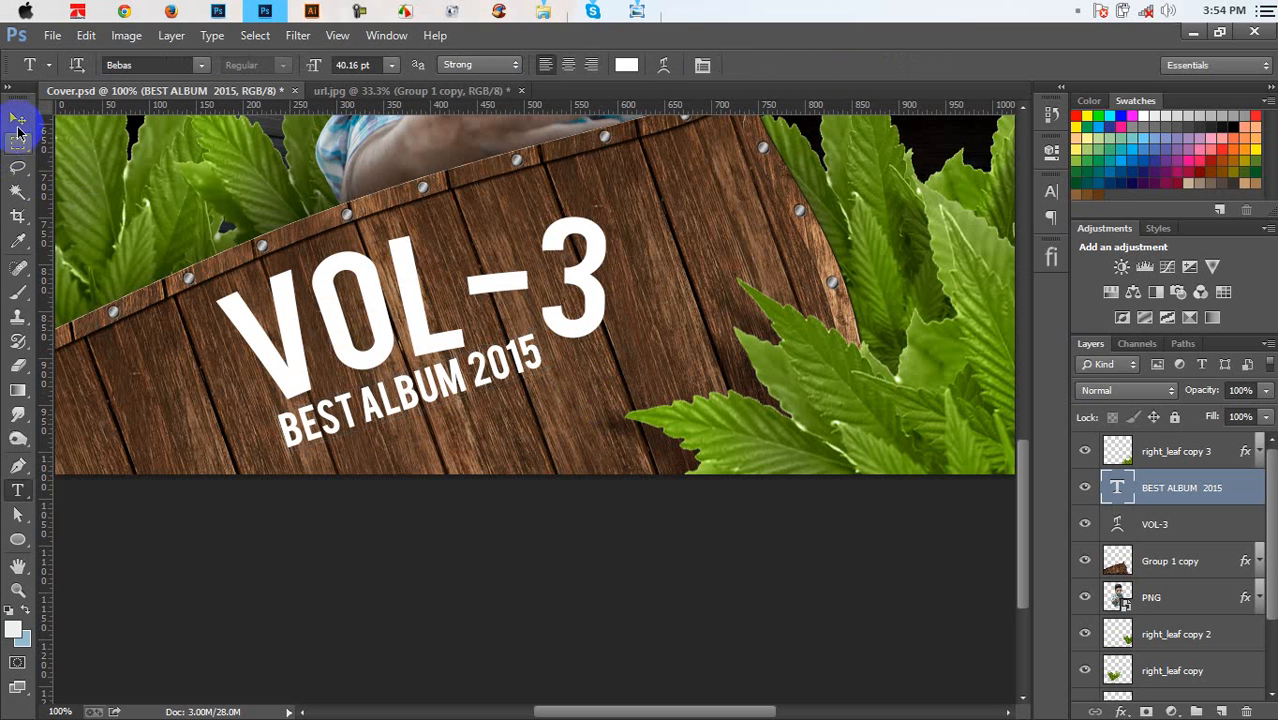
Nudge the BEST ALBUM 2015 text slightly to the right beneath VOL-3
key("Right")
key("Right")
key("Right")
key("Right")
key("Right")
key("Right")
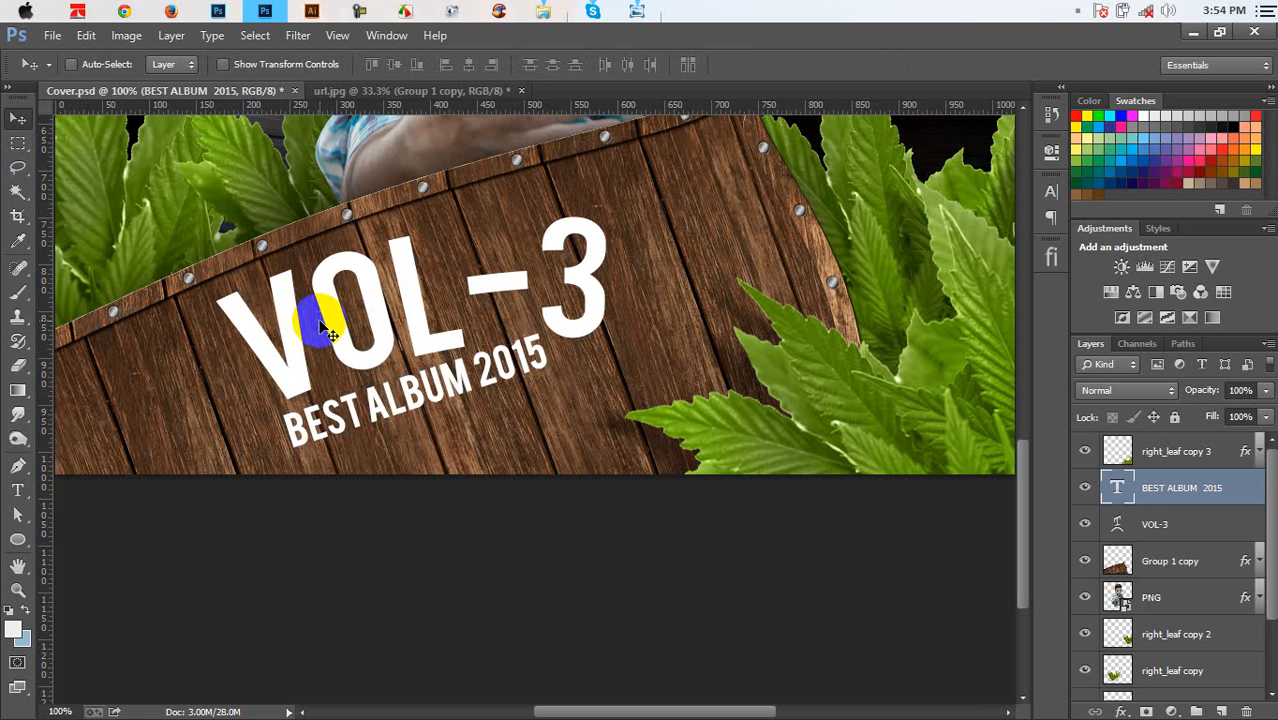
Try a larger font size on 2015 in the tagline, undo it, and delete 2015 from the text
scroll(318, 333, "down", 1)
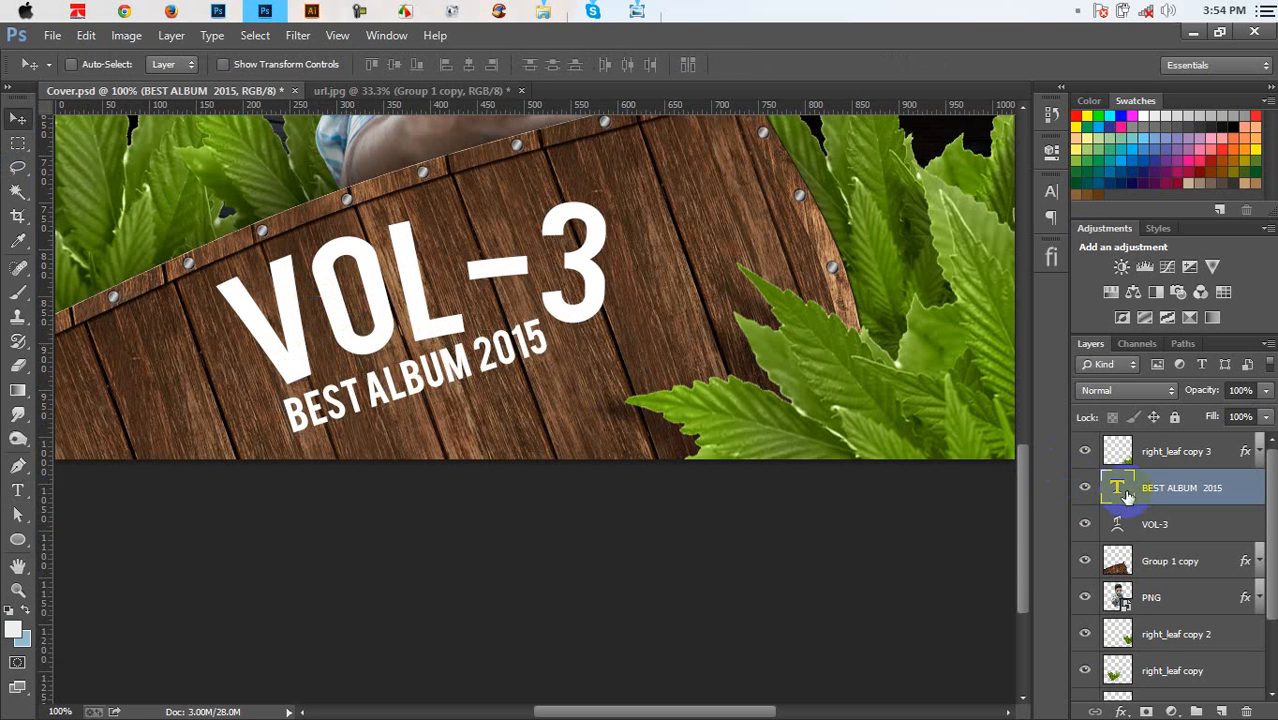
double_click(480, 358)
left_click_drag(474, 360, 581, 326)
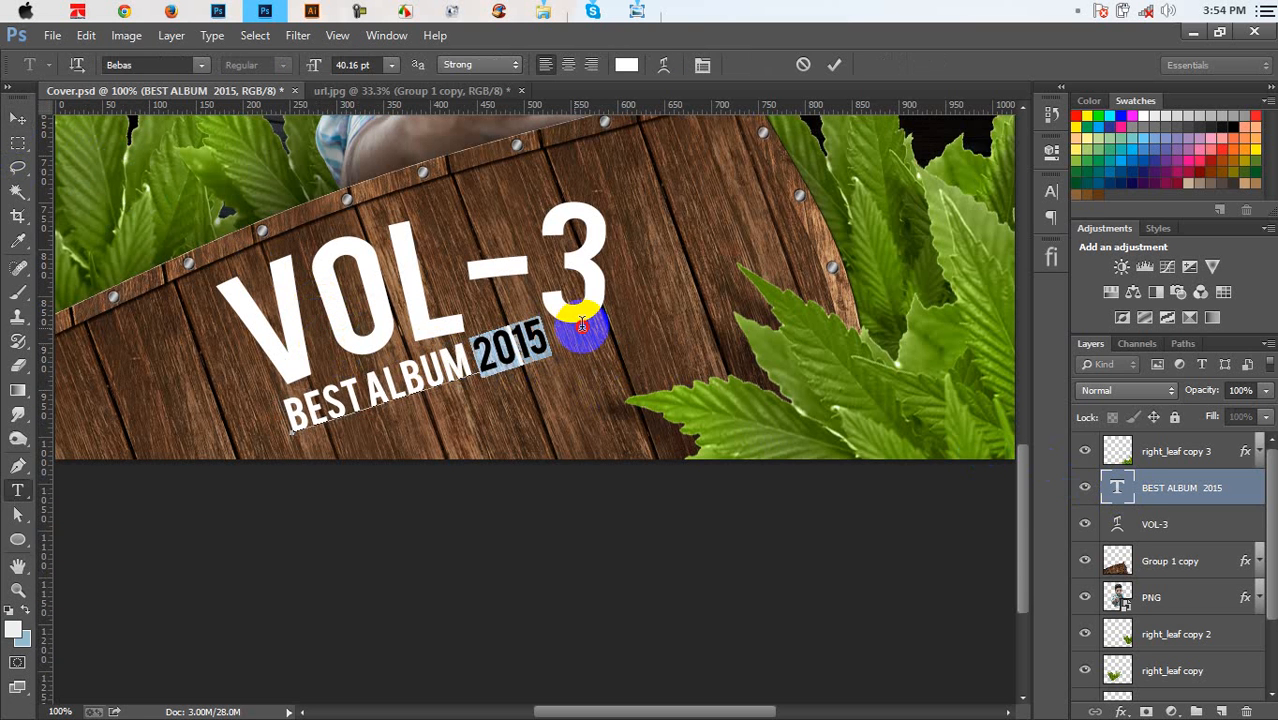
left_click(349, 61)
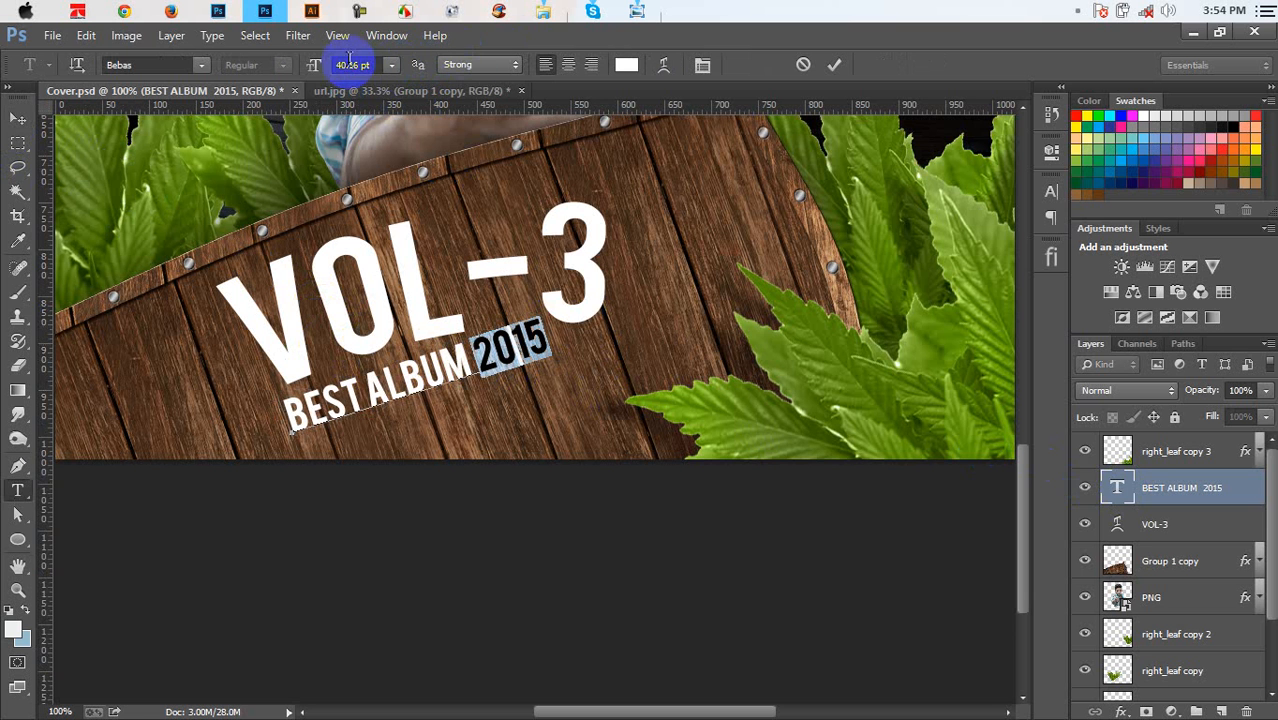
left_click_drag(317, 70, 376, 68)
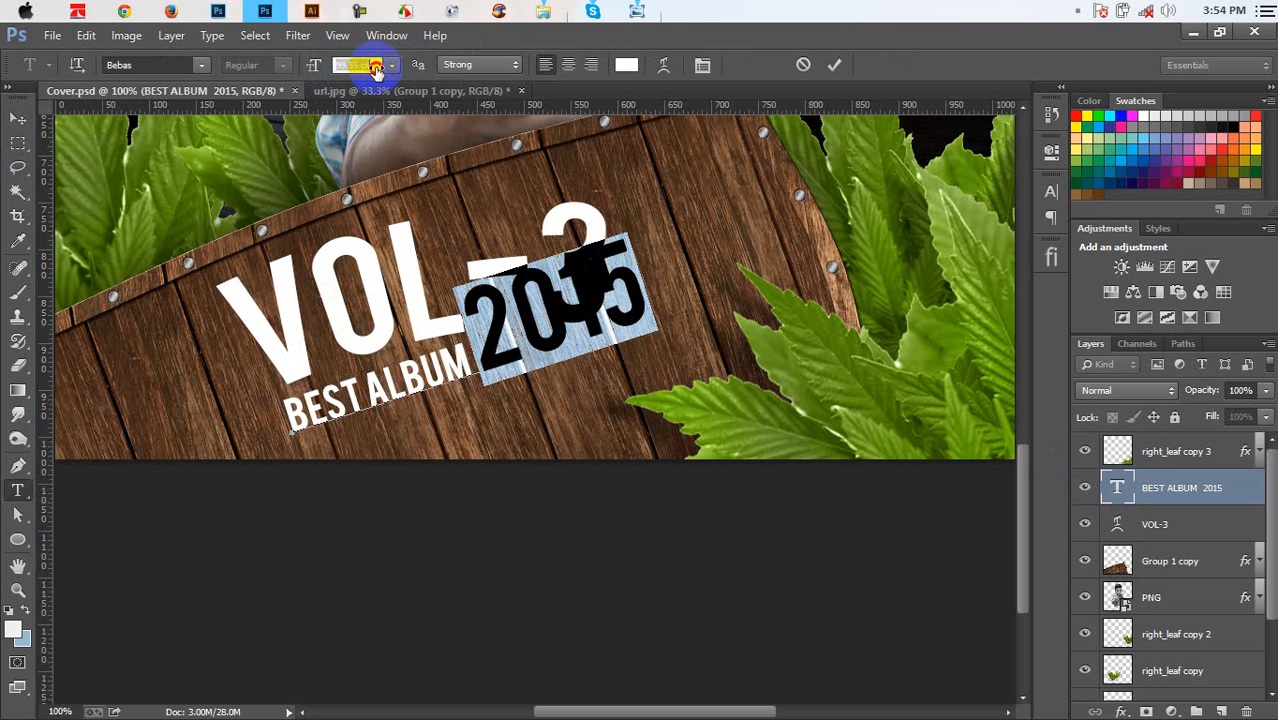
key("ctrl+z")
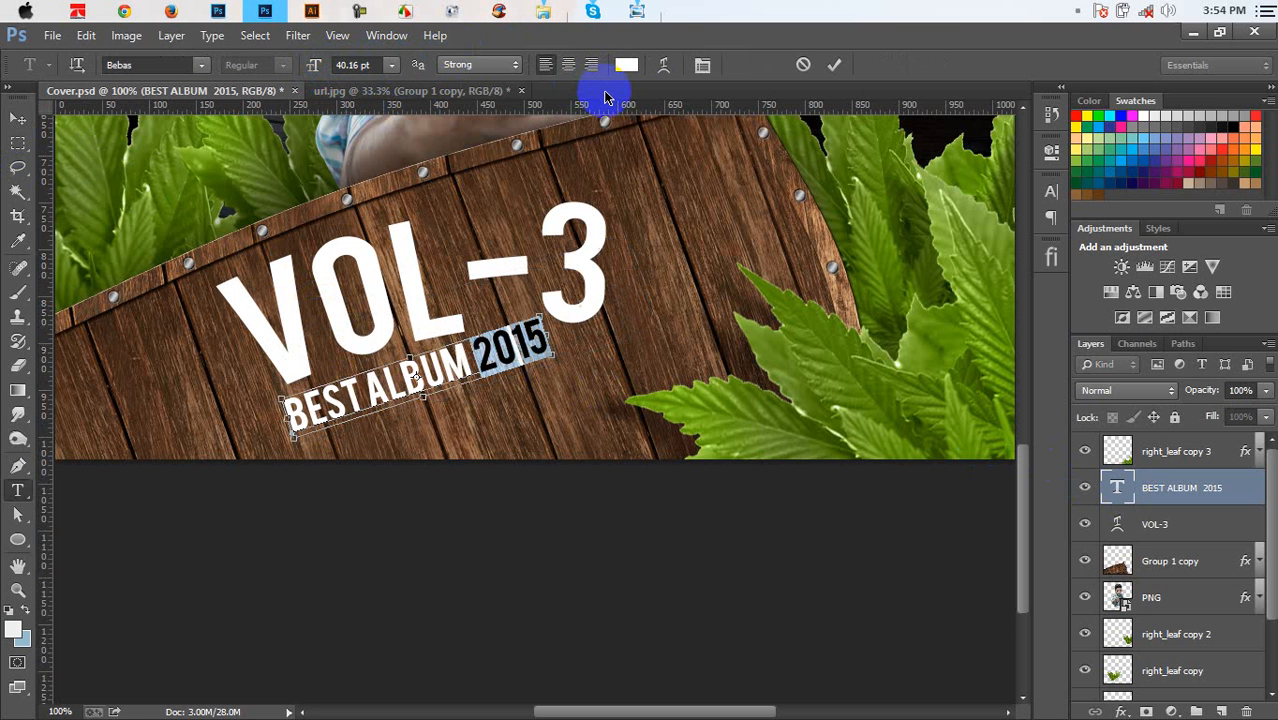
key("BackSpace")
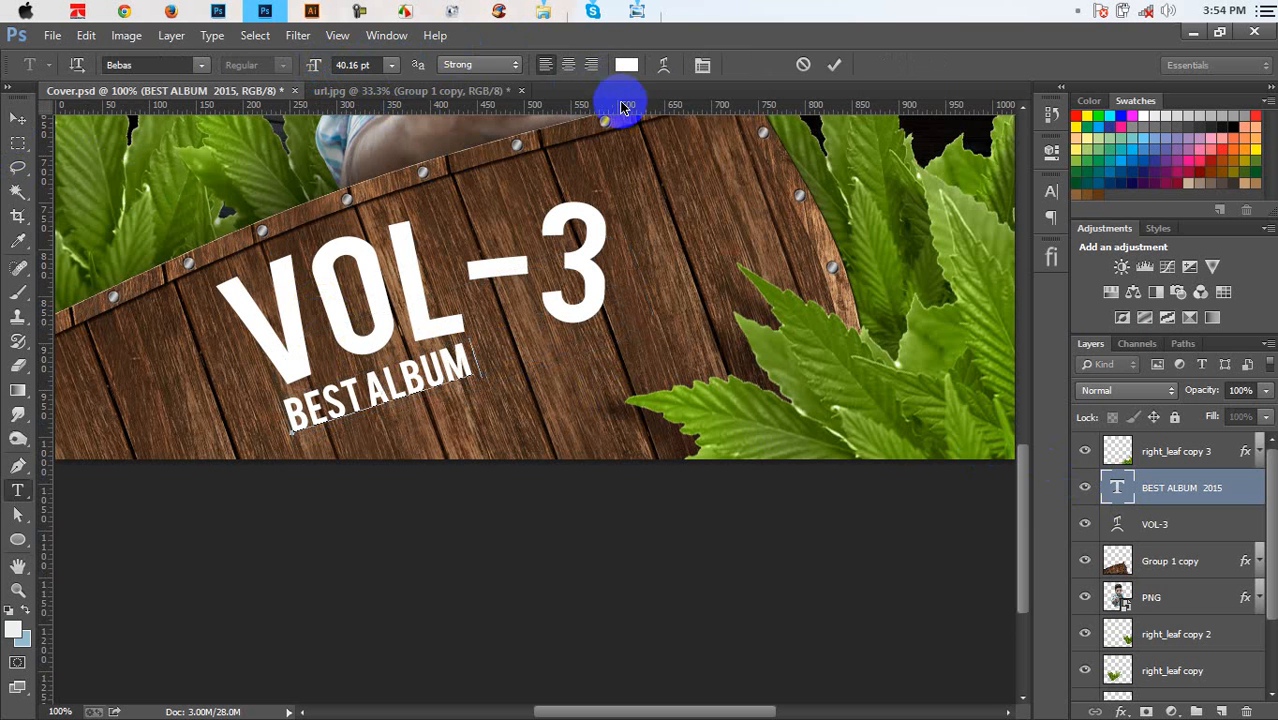
left_click(832, 66)
Duplicate the BEST ALBUM text to its lower right and replace the copy's wording with 2015
key("v")
left_click_drag(479, 356, 618, 366)
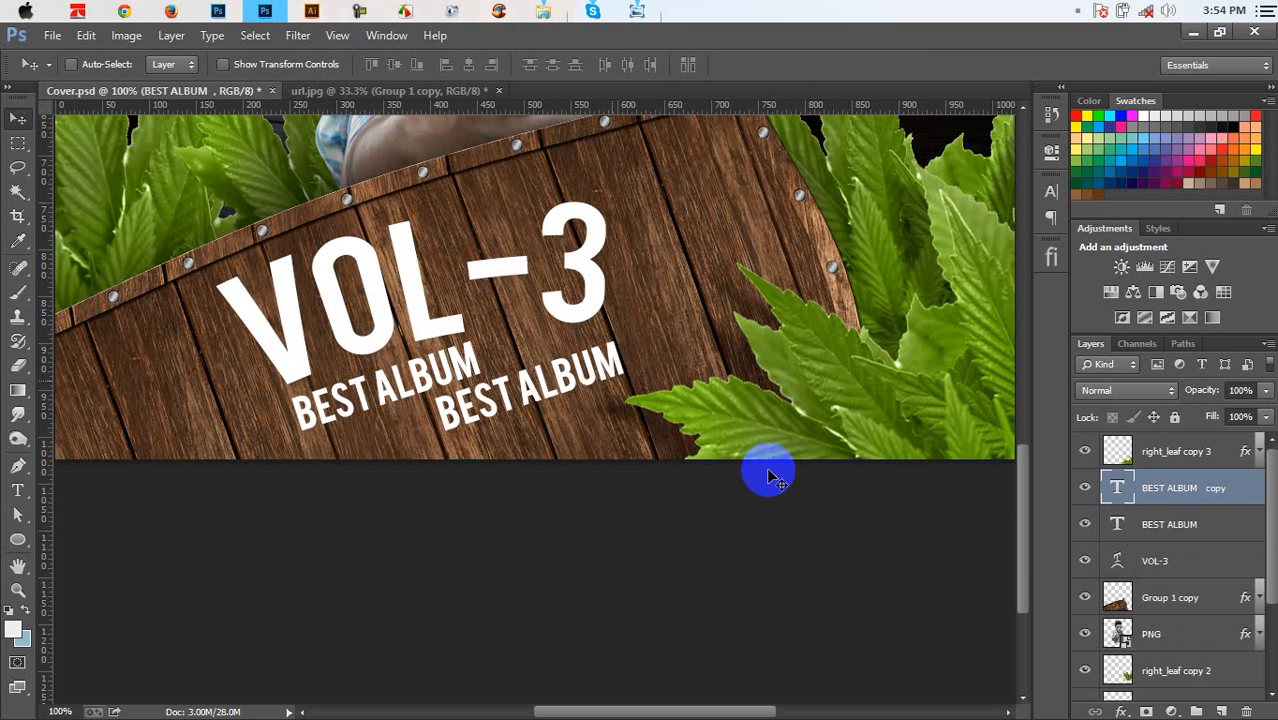
double_click(1118, 490)
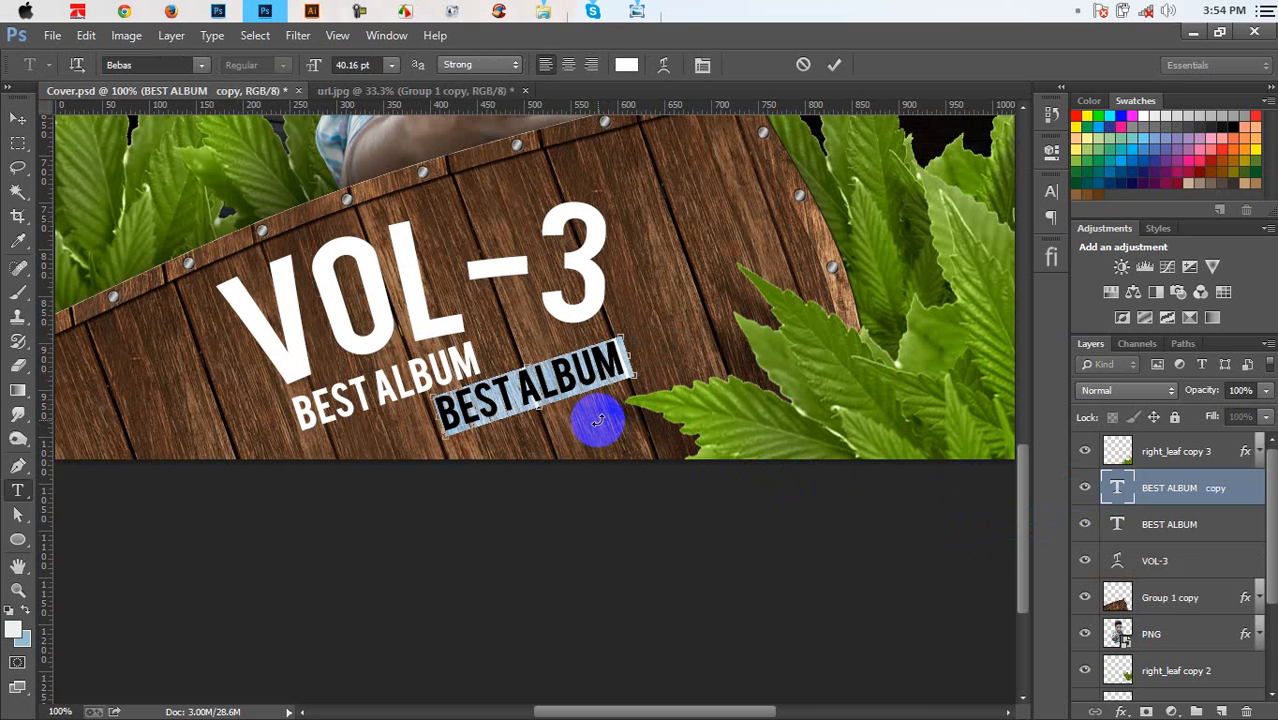
type("2015")
Enlarge the 2015 text to 95.55 pt and place it beside BEST ALBUM, below the 3
key("ctrl+a")
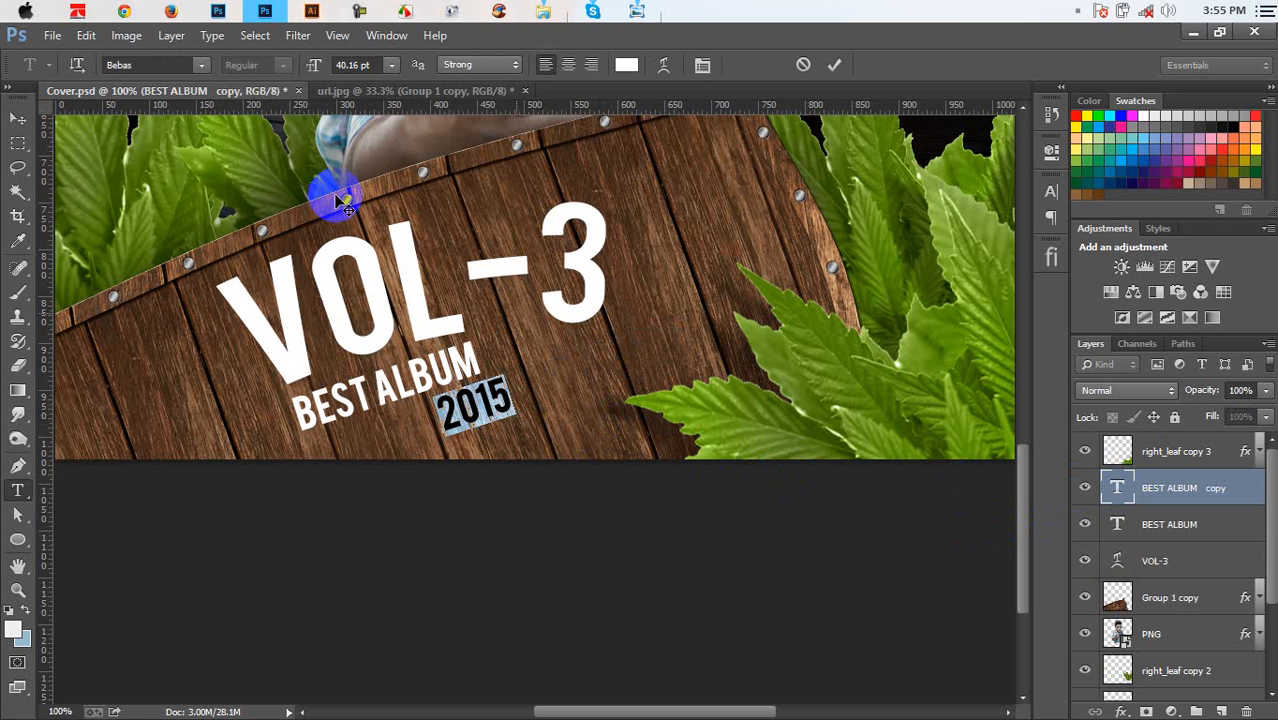
left_click(352, 65)
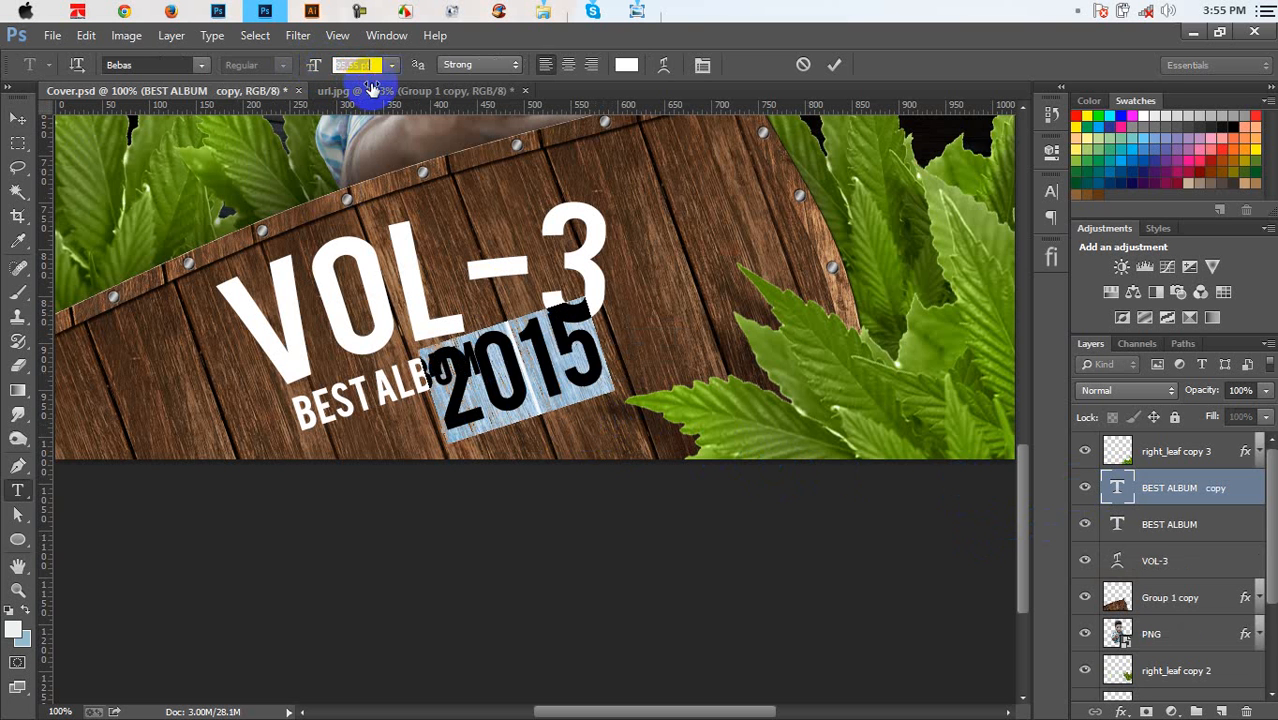
left_click_drag(535, 244, 585, 265)
left_click(843, 66)
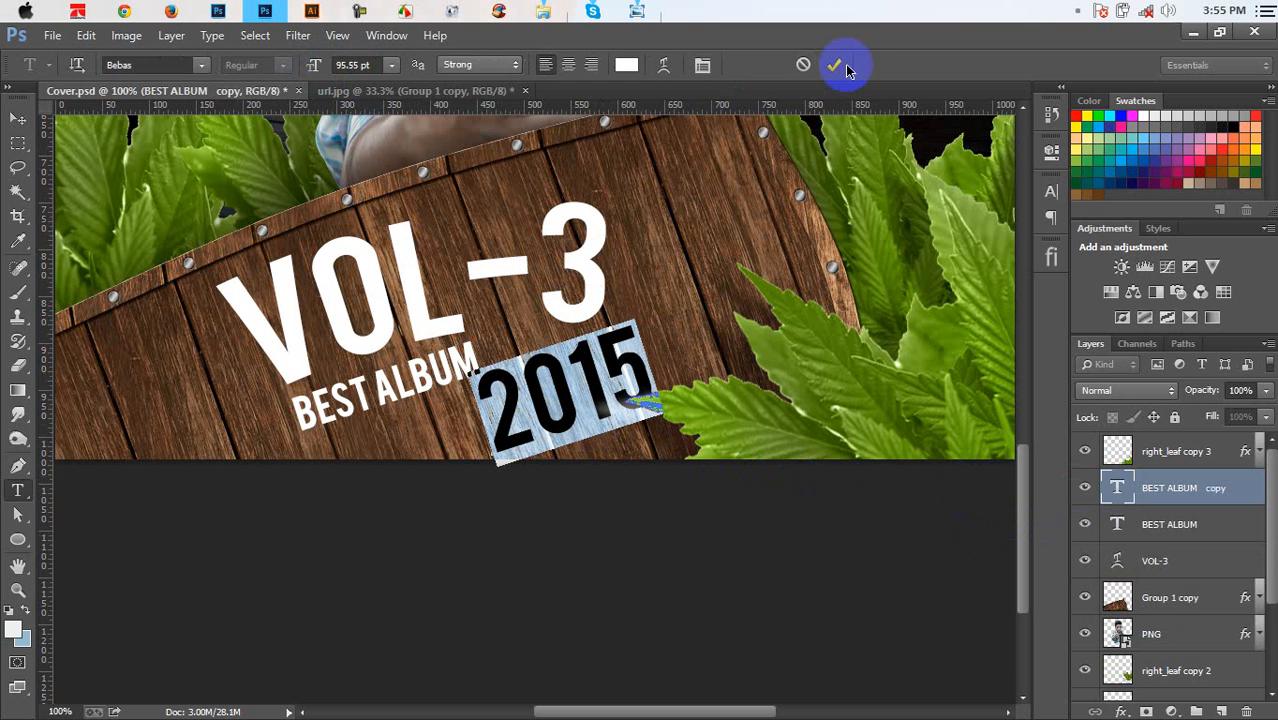
key("v")
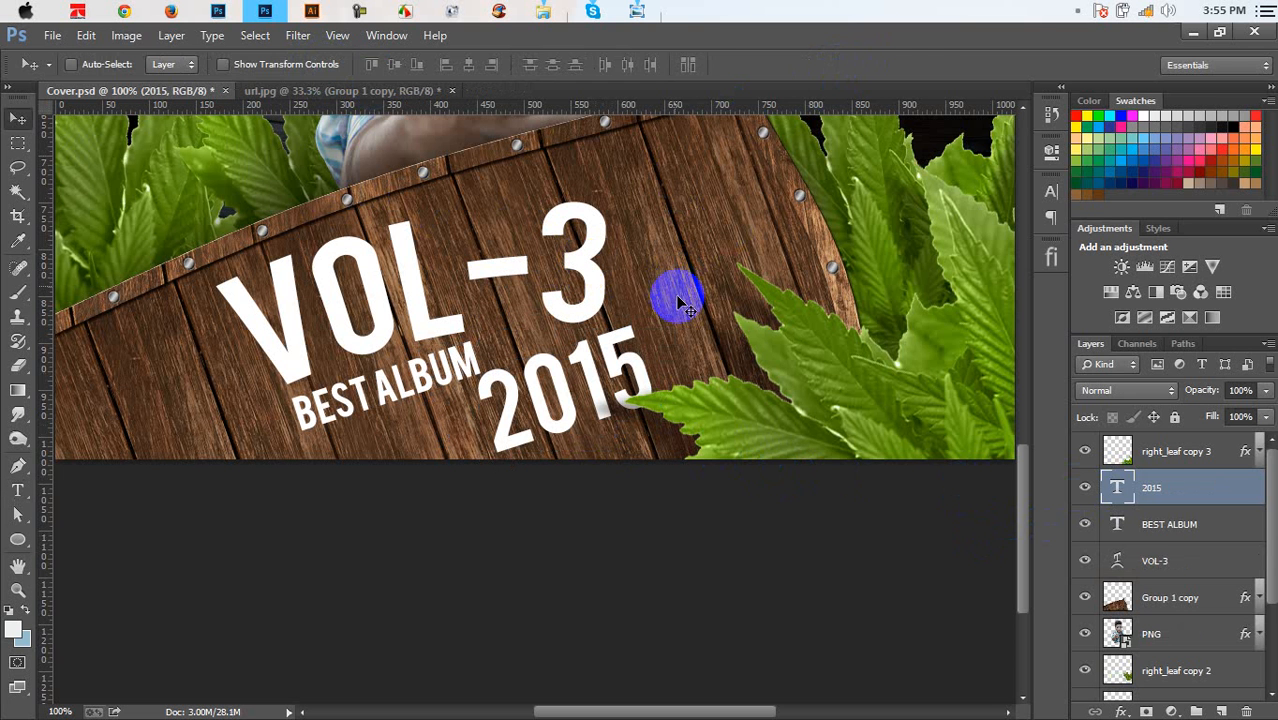
Scale the 2015 text down to 84.55% and fit it beside BEST ALBUM
key("ctrl+t")
left_click_drag(696, 297, 557, 388)
key("ctrl+z")
mouse_move(614, 343)
left_mouse_down()
mouse_move(639, 340)
mouse_move(595, 365)
mouse_move(623, 337)
left_mouse_up()
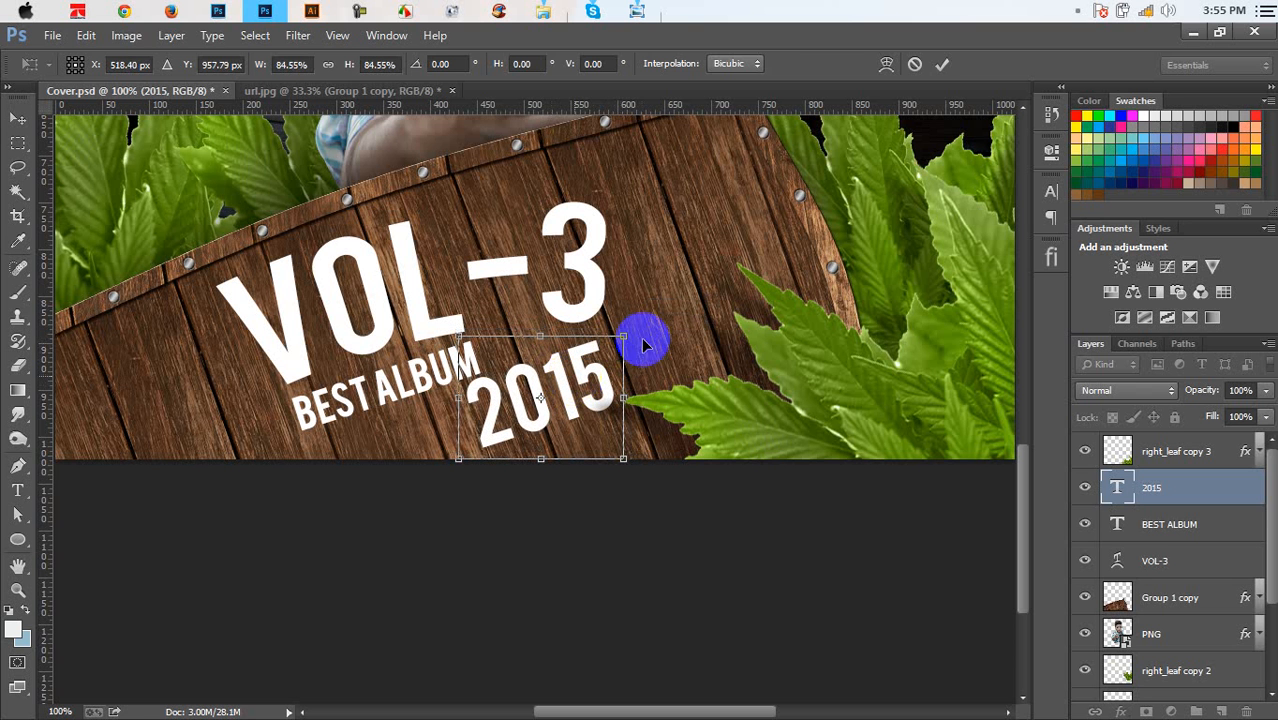
left_click(941, 68)
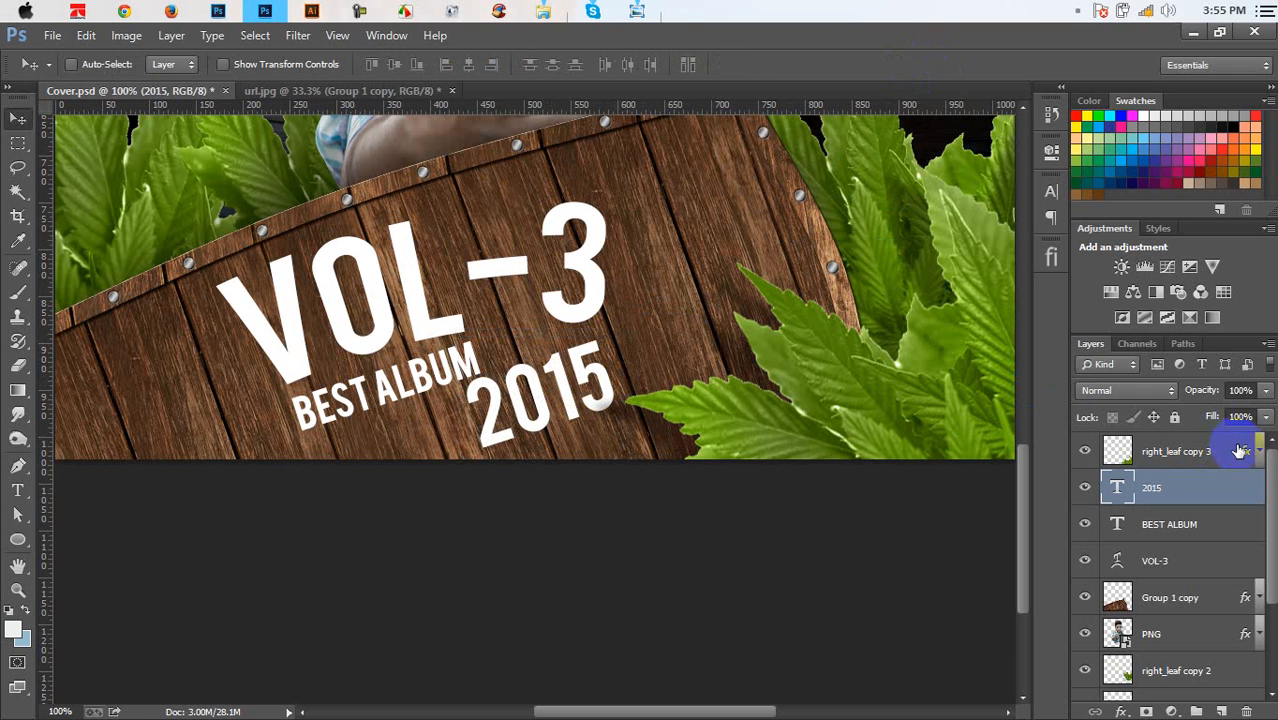
Copy the drop shadow from right_leaf copy 3 to the 2015 layer and set distance 4 px, size 7 px and a higher opacity
left_click_drag(1242, 452, 1230, 492)
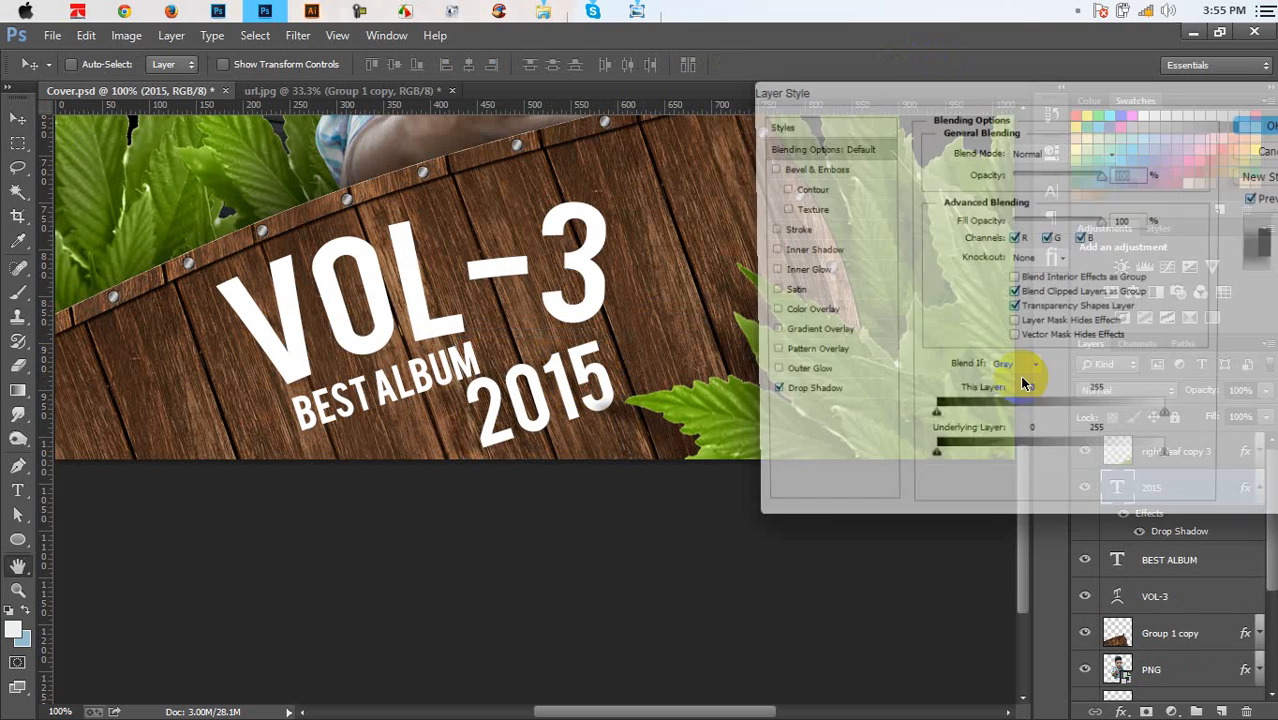
left_click(826, 396)
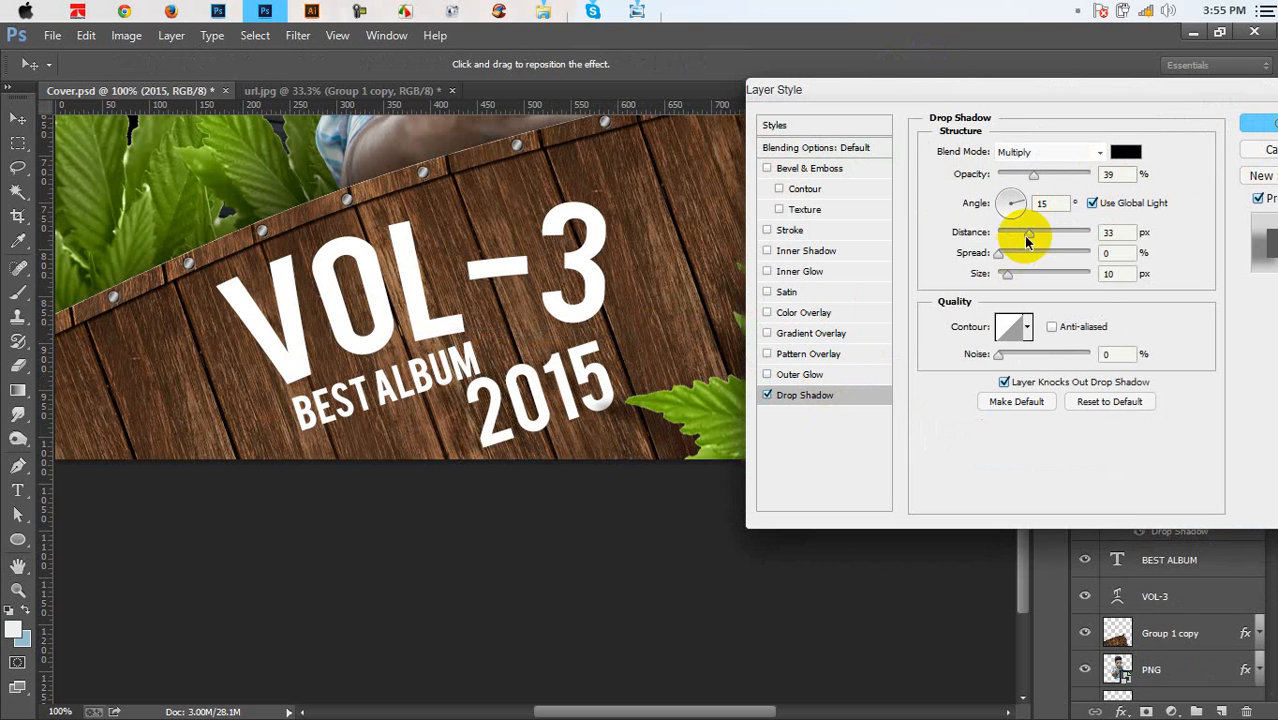
left_click_drag(1016, 237, 1008, 240)
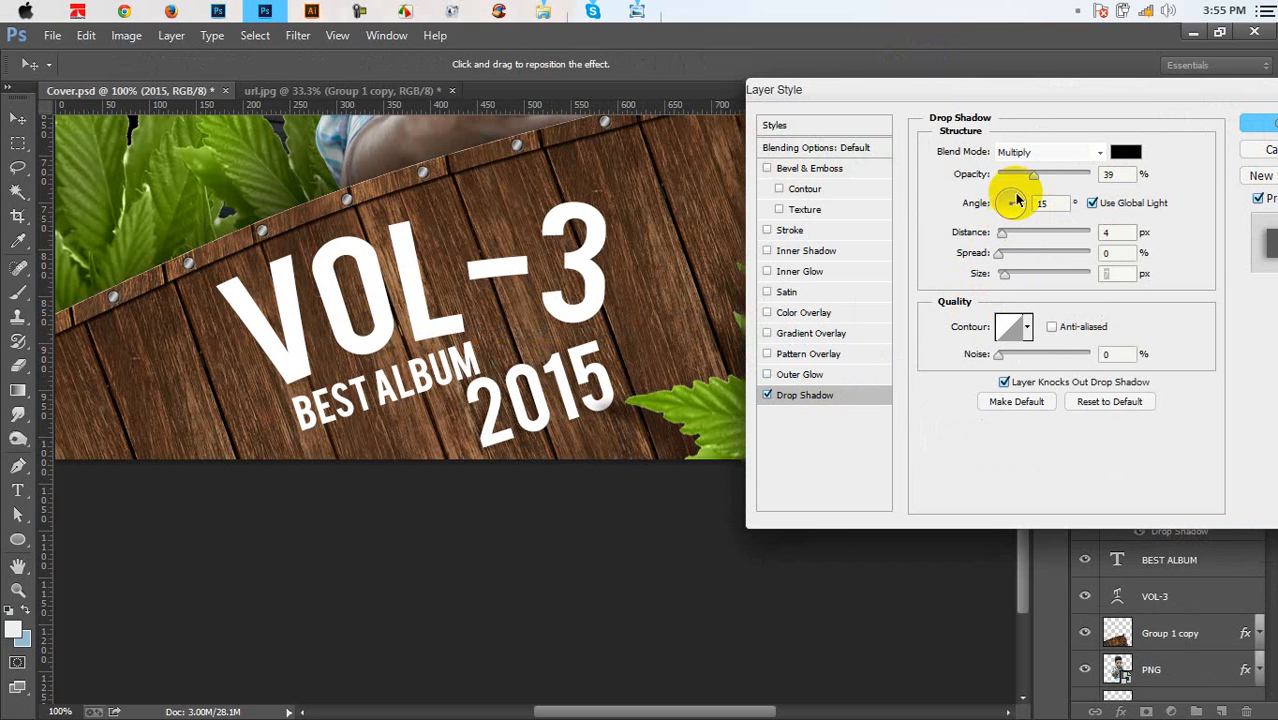
left_click_drag(1035, 176, 1052, 178)
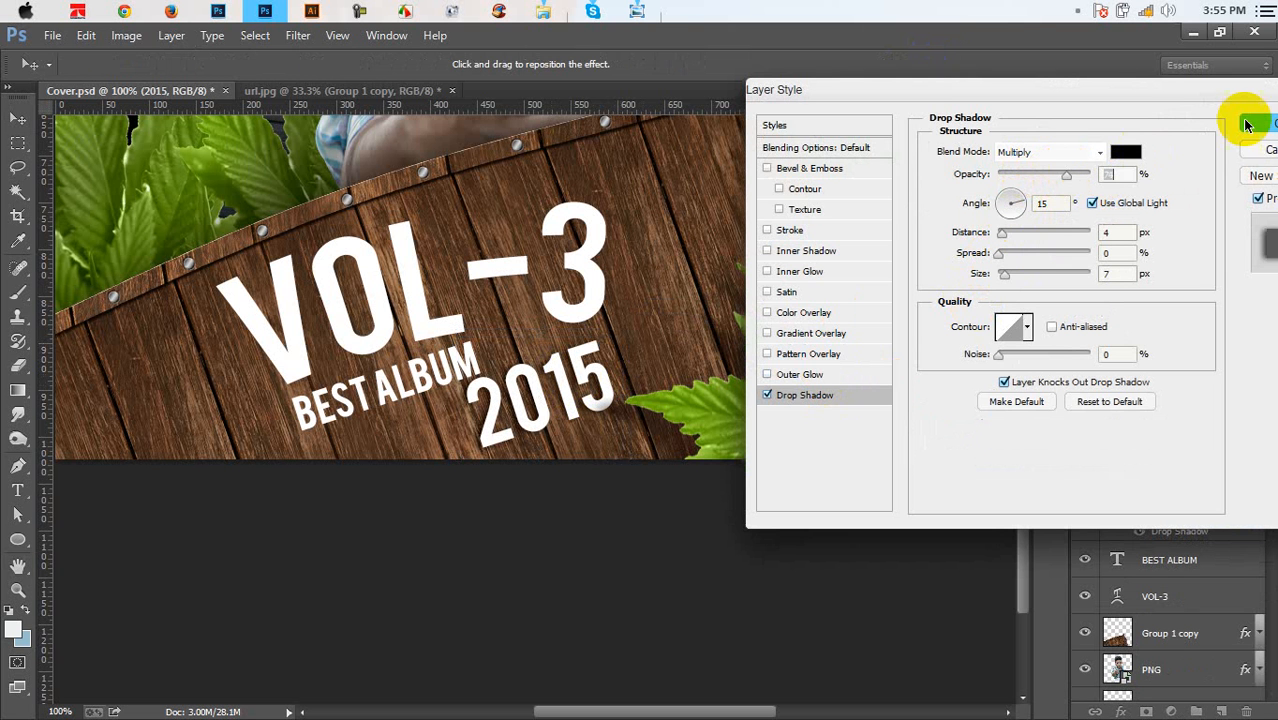
left_click(1258, 122)
Copy the 2015 layer's drop shadow to the BEST ALBUM and VOL-3 layers and collapse their effect lists
left_click(1240, 538)
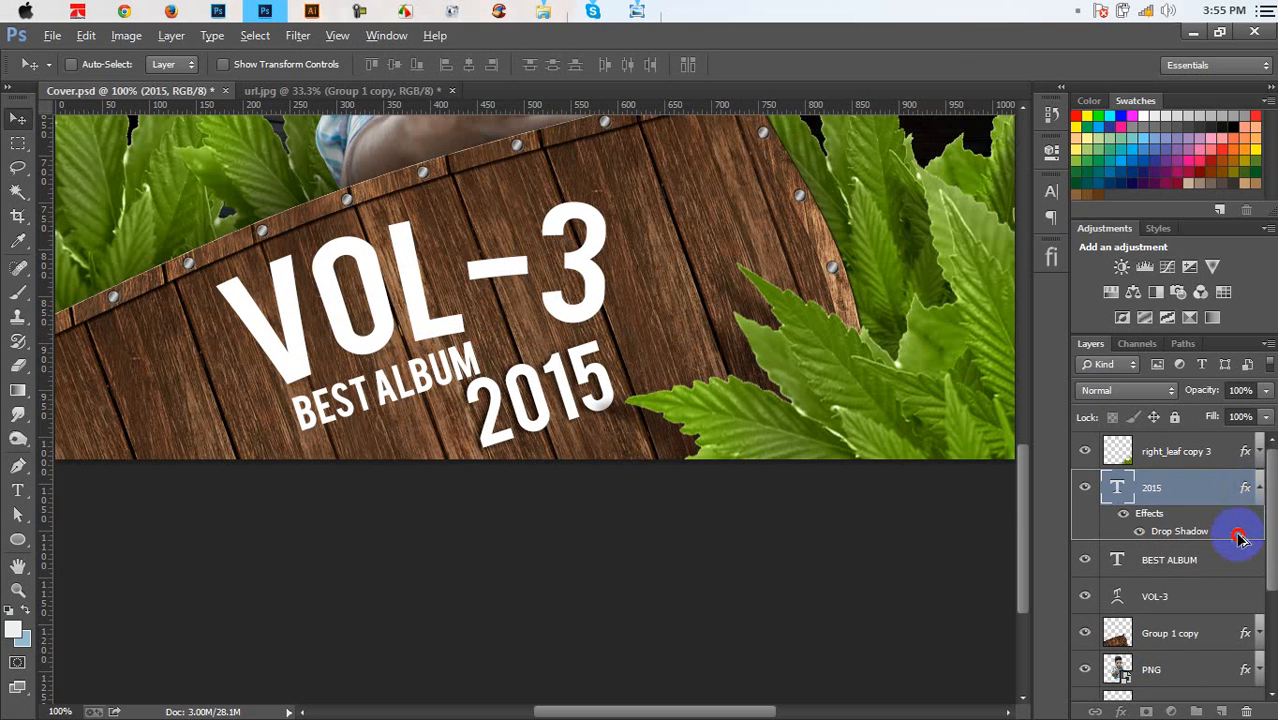
left_click_drag(1240, 553, 1227, 632)
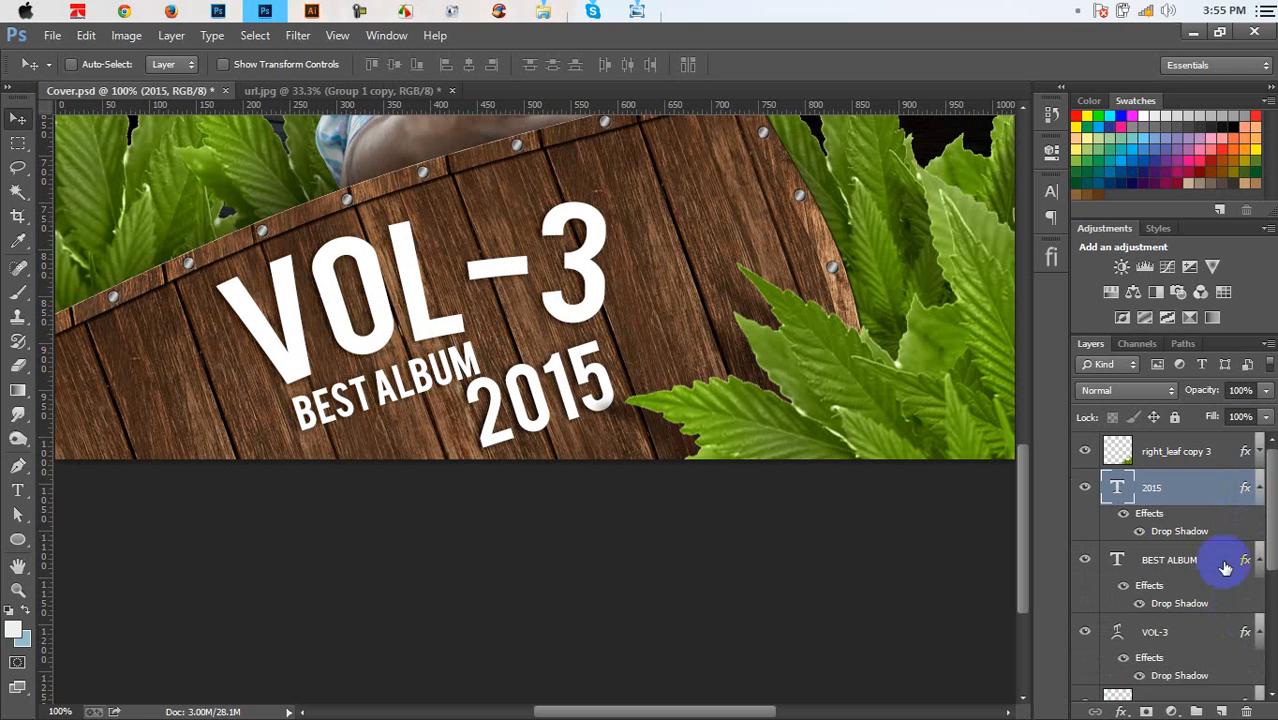
left_click(1257, 490)
left_click(1254, 524)
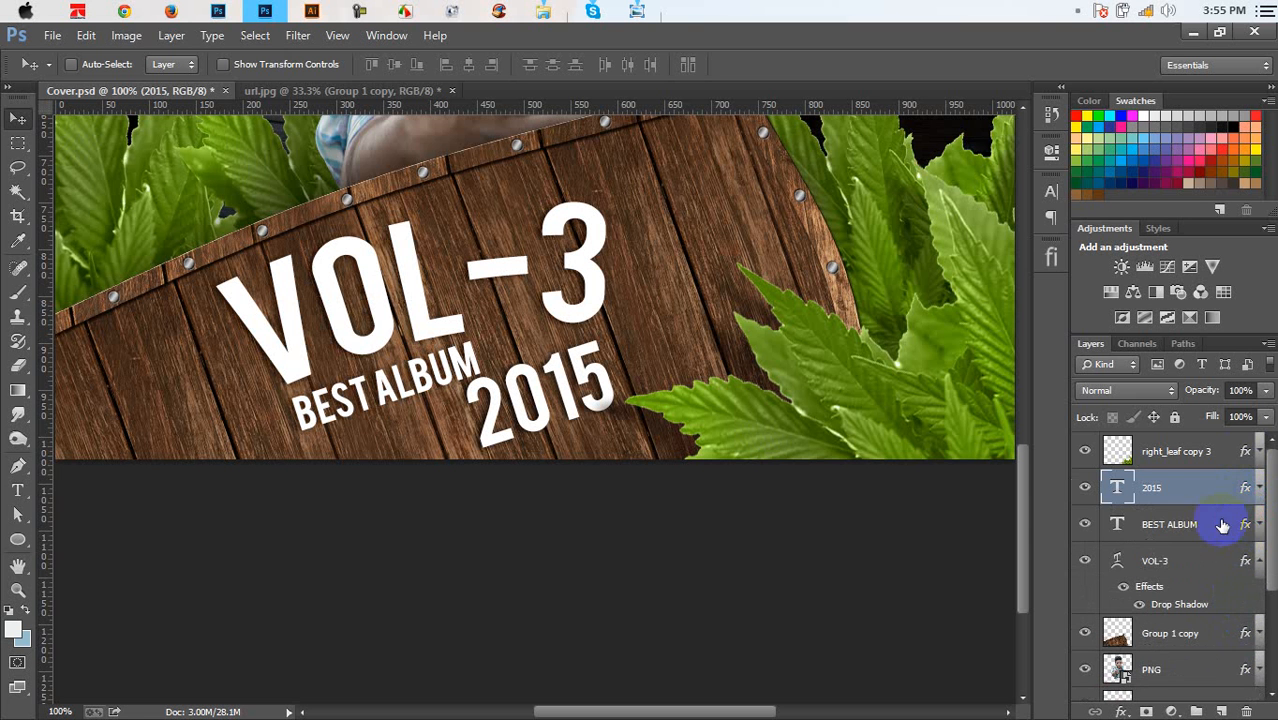
left_click(1252, 562)
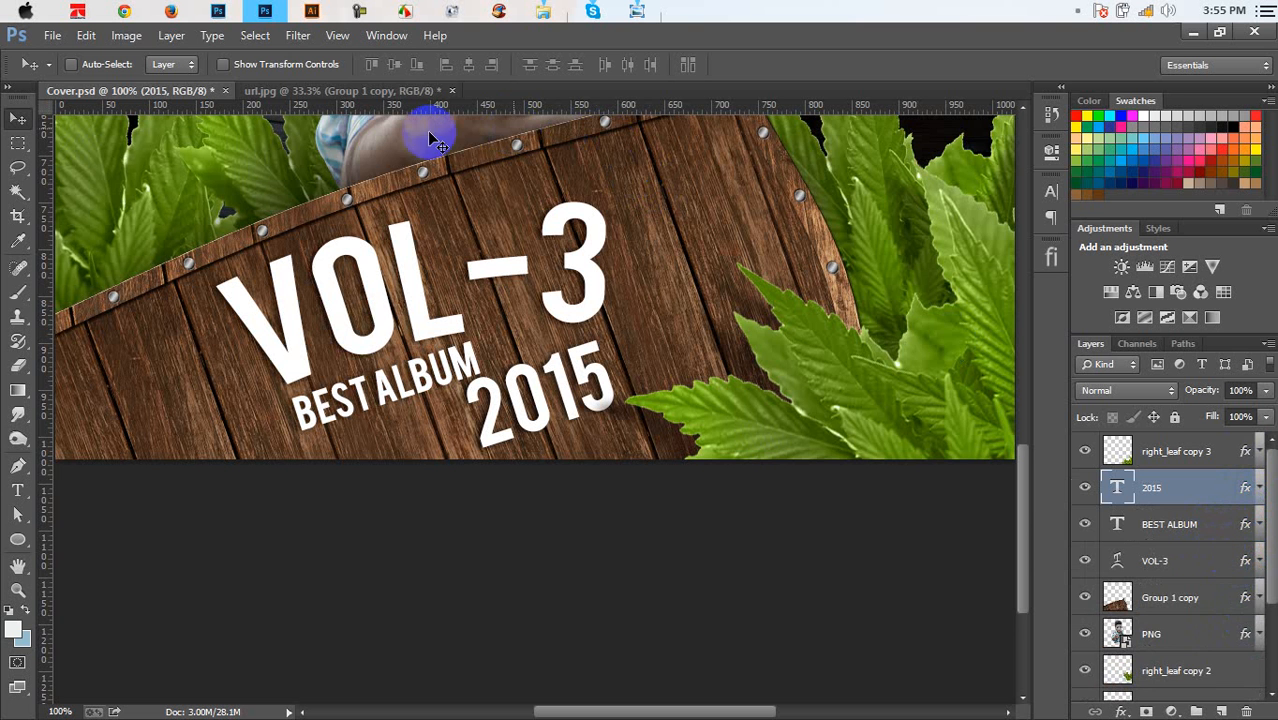
In url.jpg, expand Group 1 and copy the wood texture of the Layer 0 just below Shape 1
left_click(370, 91)
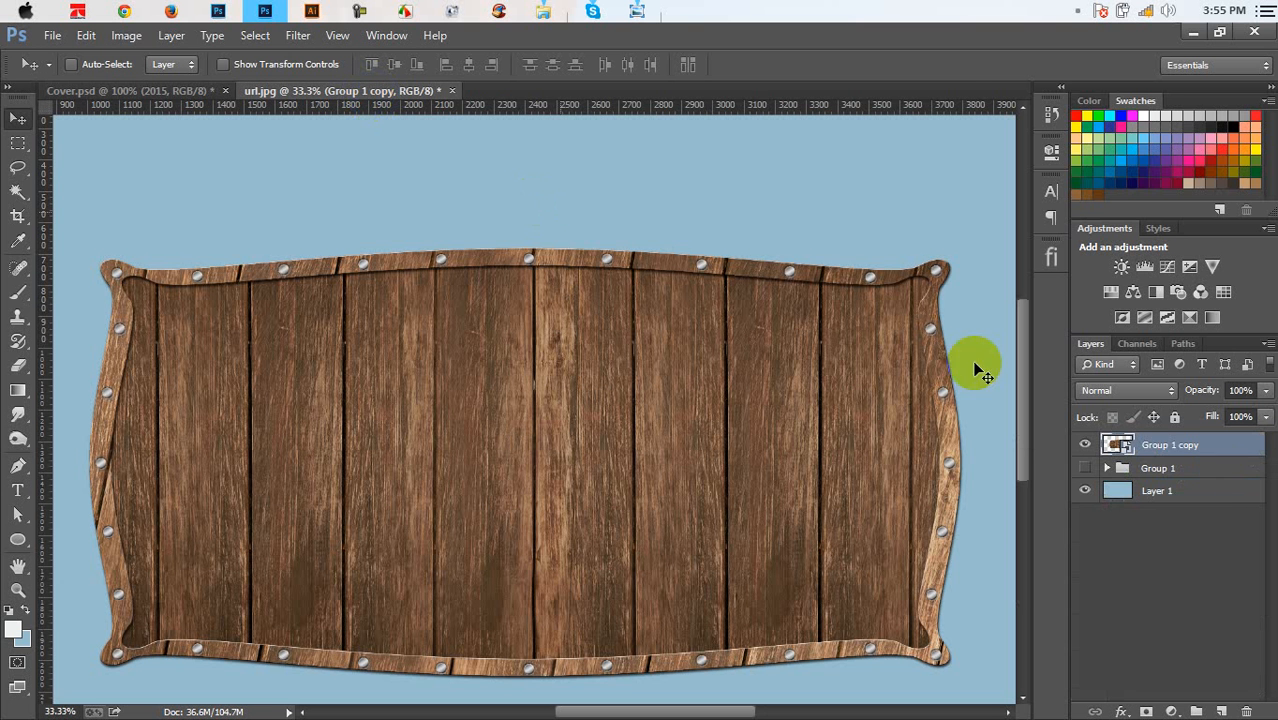
left_click(1116, 471)
left_click(1106, 469)
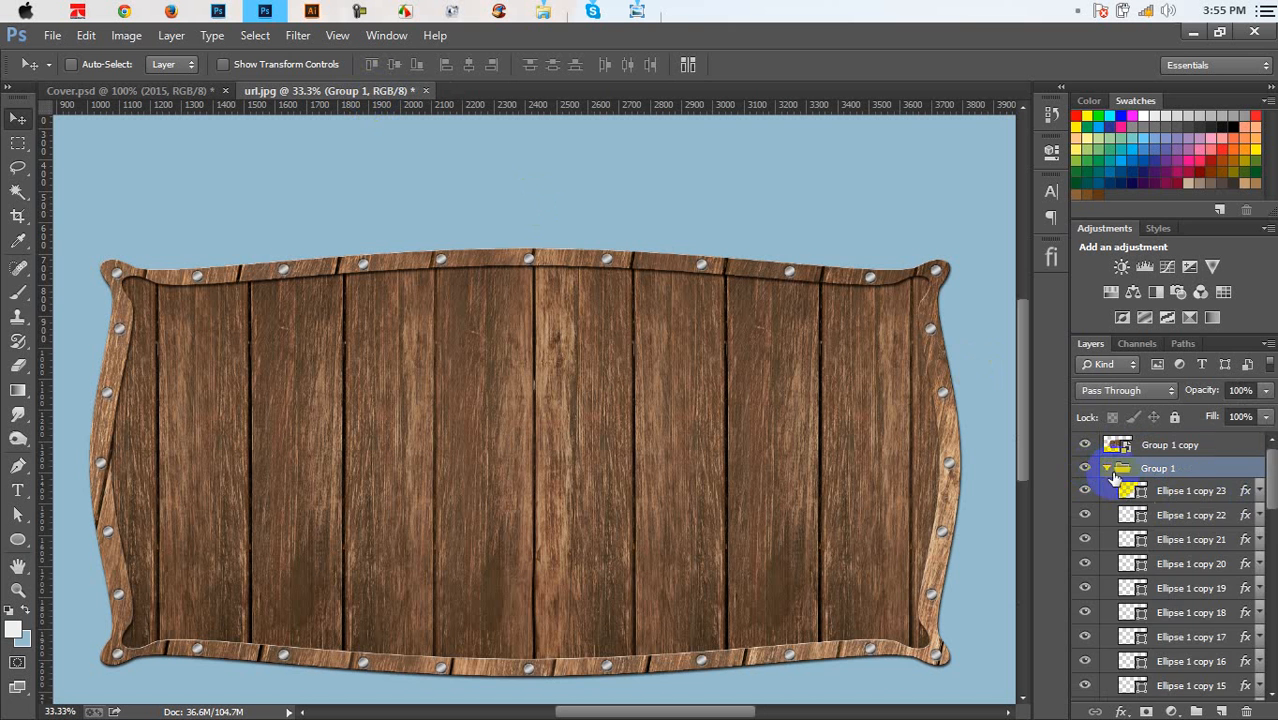
scroll(1178, 620, "down", 3)
scroll(1180, 604, "down", 2)
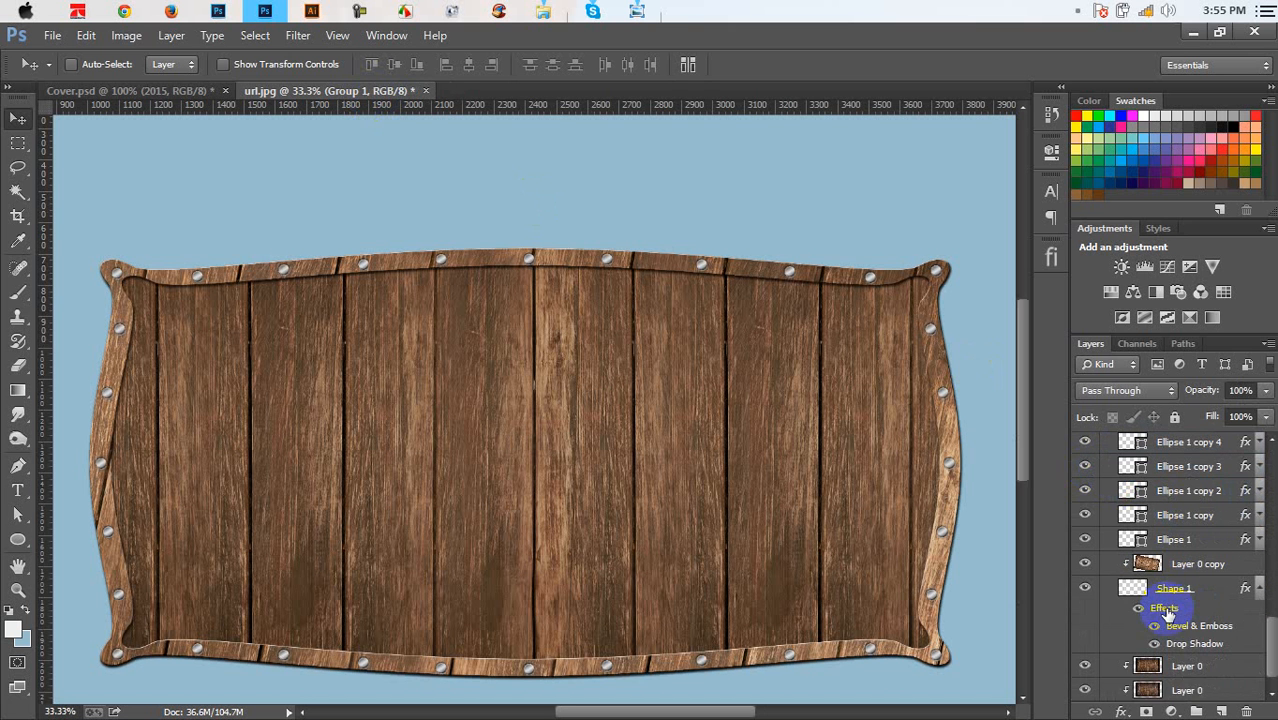
left_click(1185, 667)
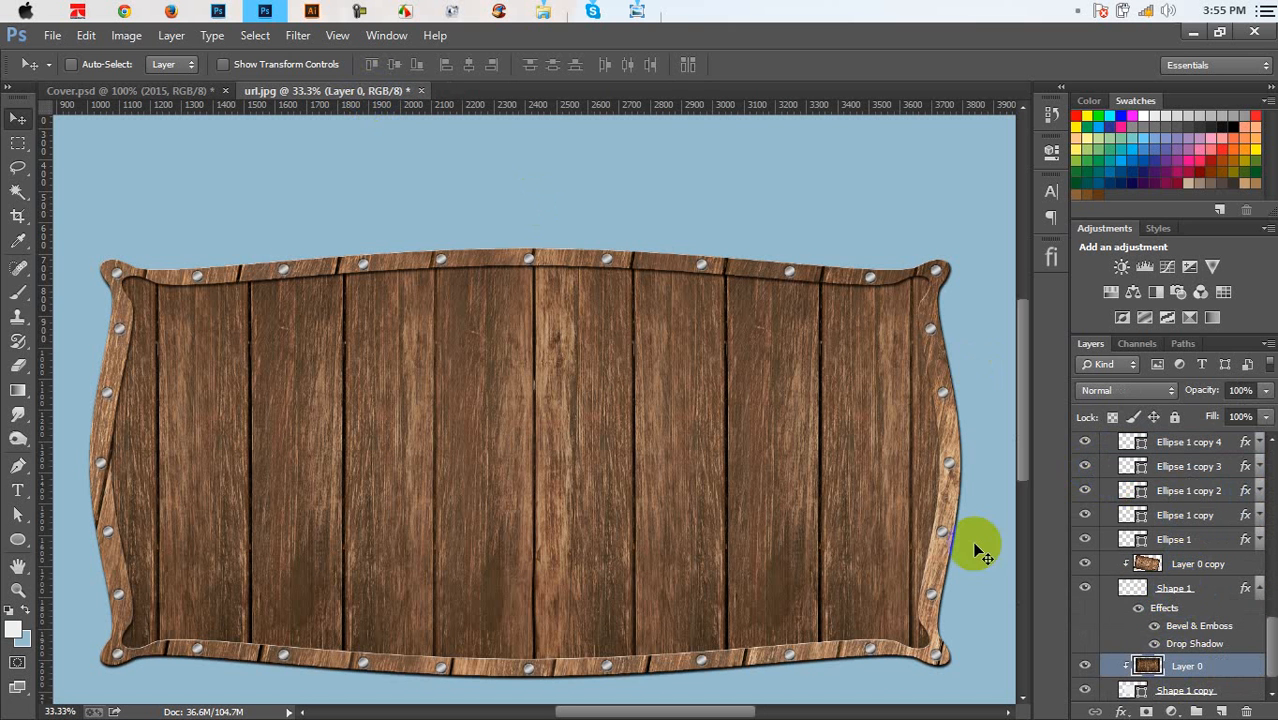
Paste the wood texture into Cover.psd and clip it to the VOL-3 text layer
left_click(189, 91)
key("ctrl+v")
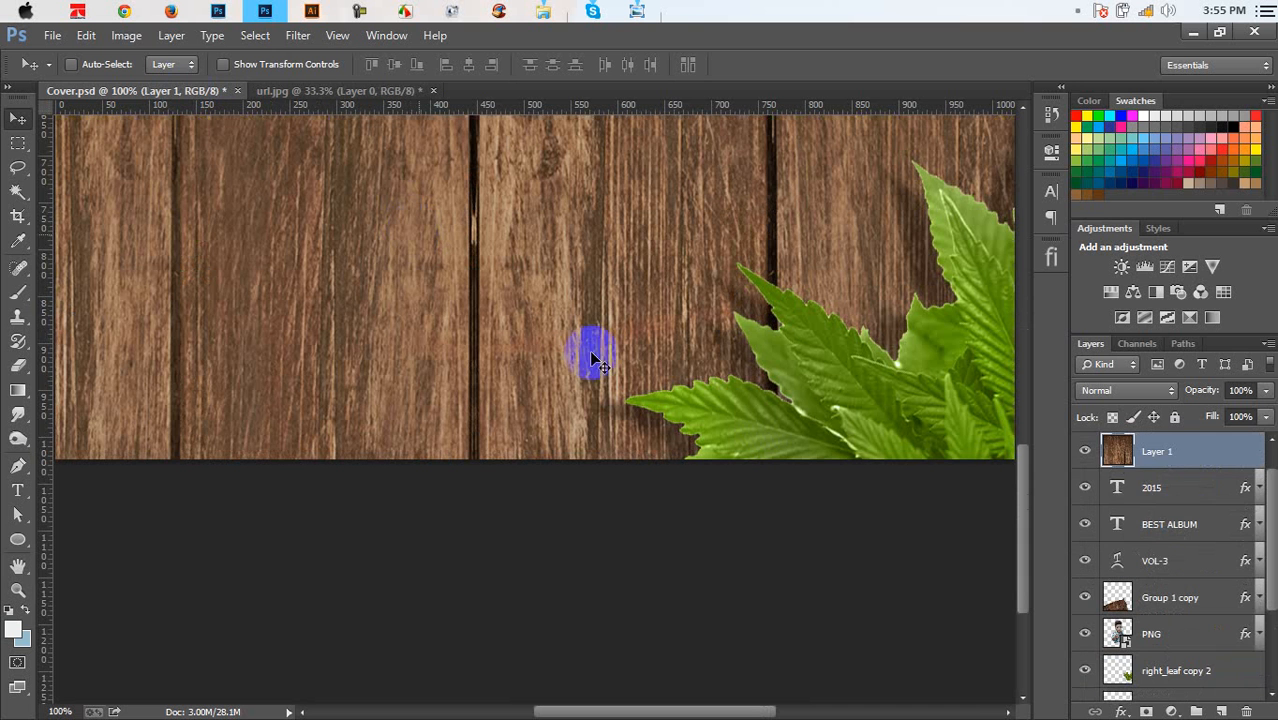
left_click_drag(1173, 480, 1173, 557)
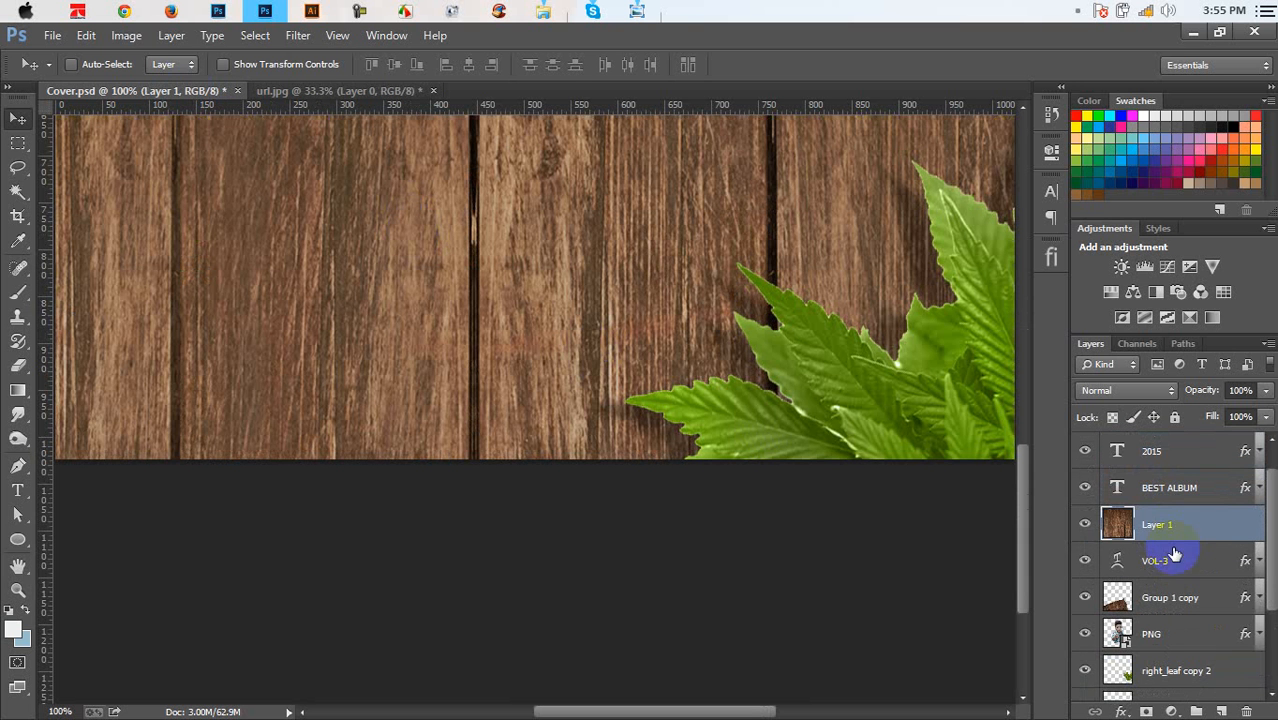
left_click(1193, 541, "alt")
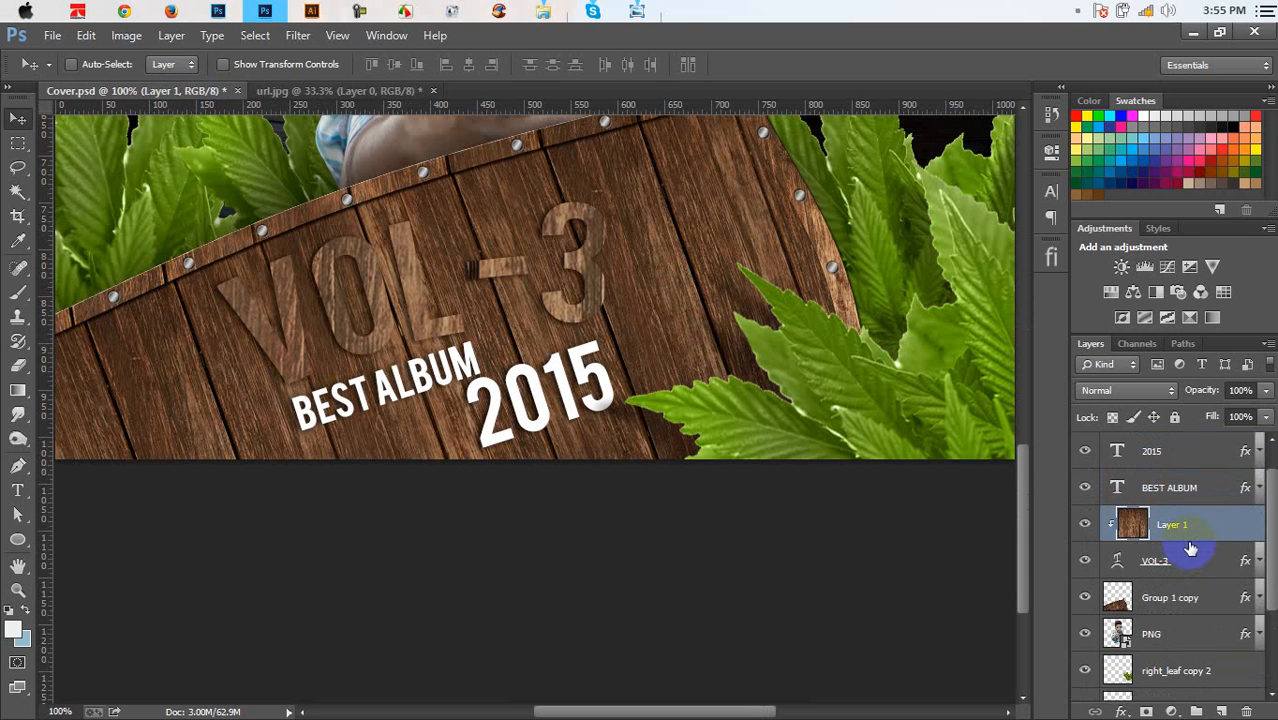
Scale the clipped wood texture to 10.98%, rotate it -17.83° and position it over the VOL-3 lettering
key("ctrl+t")
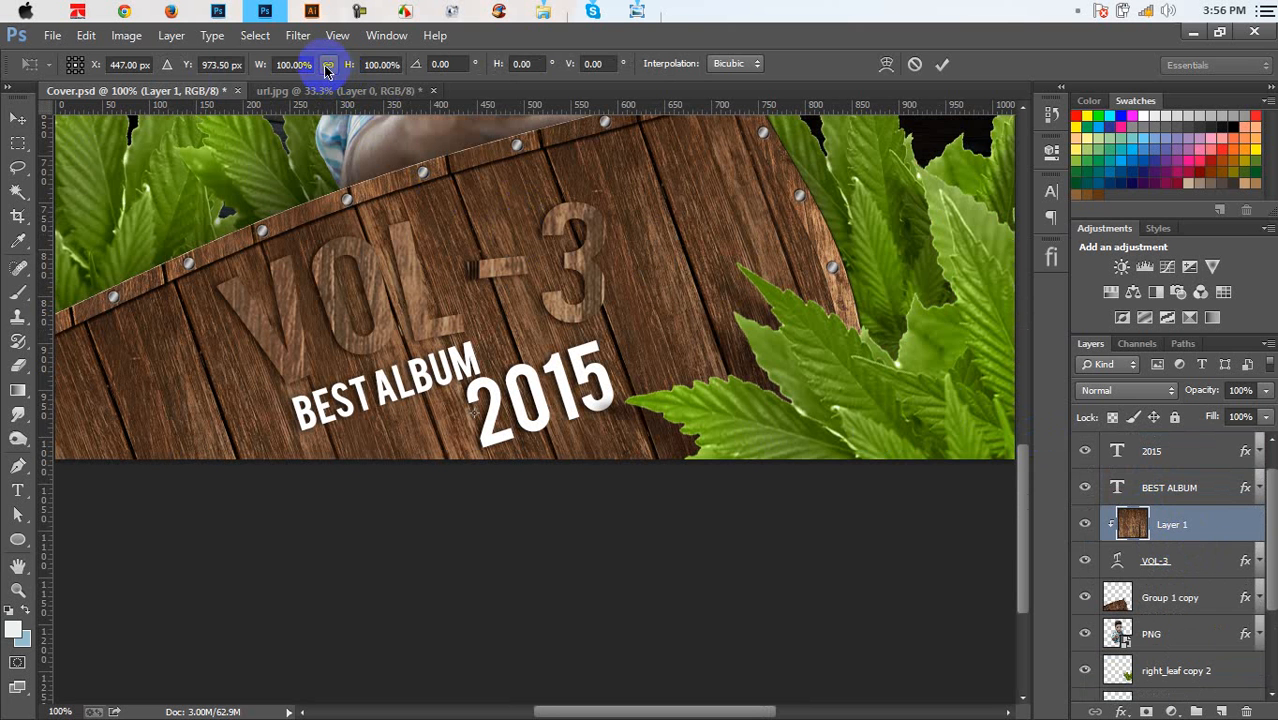
left_click_drag(253, 70, 180, 92)
left_click_drag(419, 415, 651, 356)
left_click_drag(505, 310, 505, 277)
left_click_drag(586, 351, 670, 465)
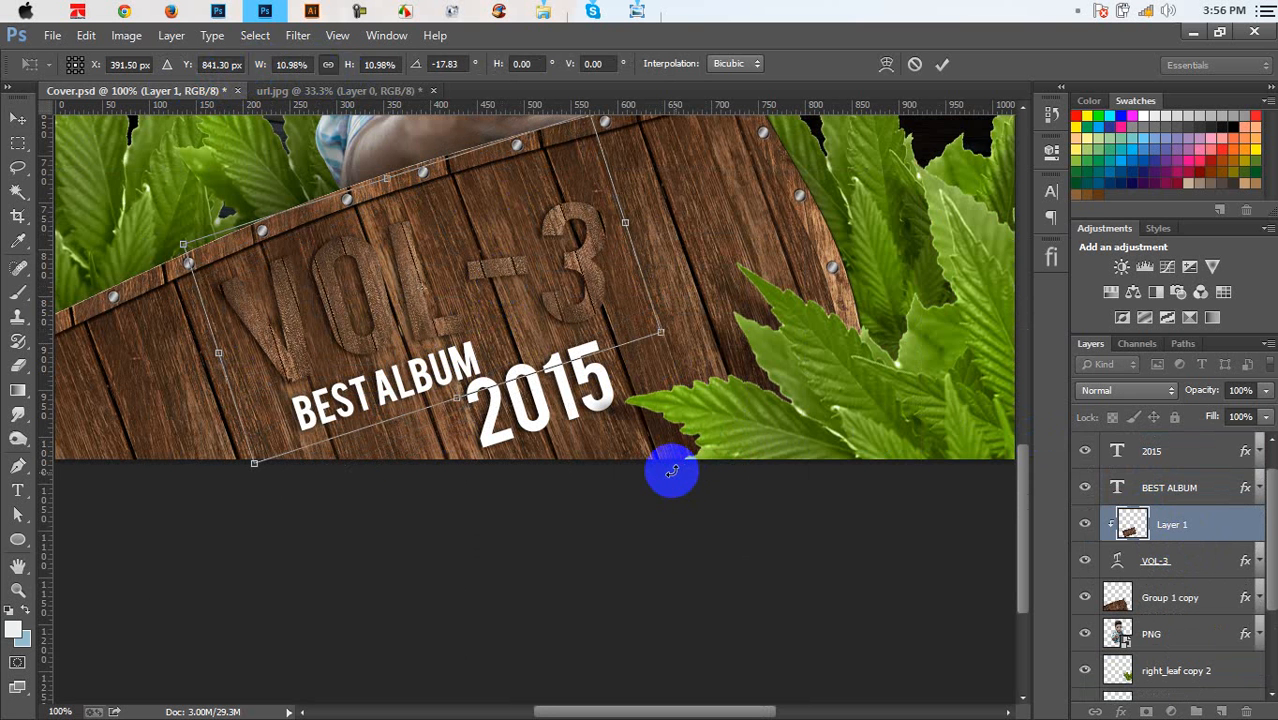
key("Return")
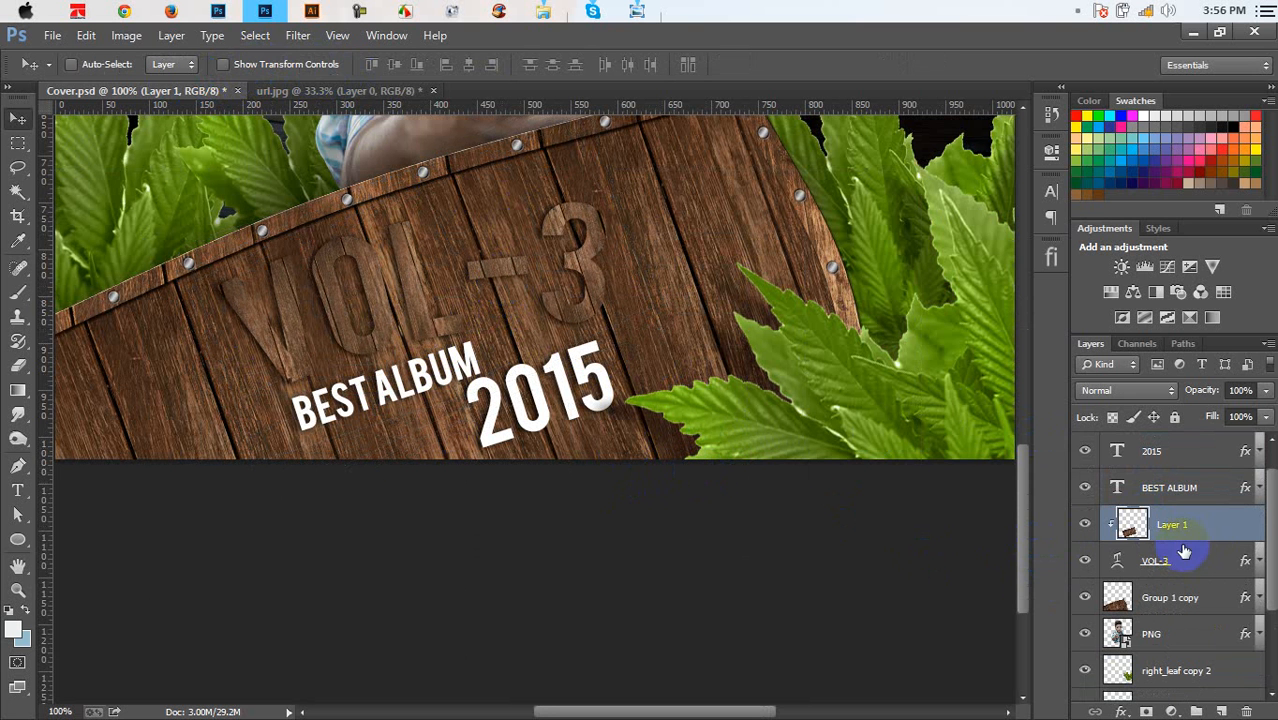
Brighten the clipped wood texture over VOL-3 with Curves, raising input 85 to output 154
key("ctrl+m")
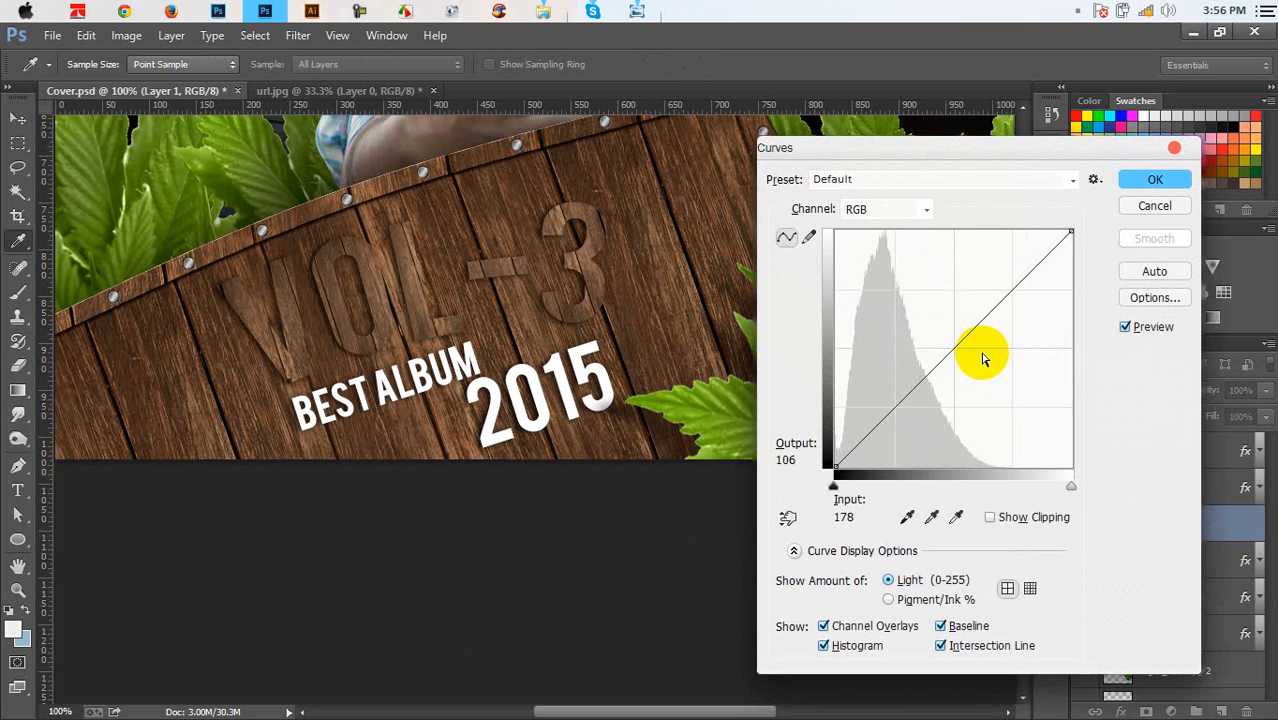
left_click_drag(978, 354, 913, 323)
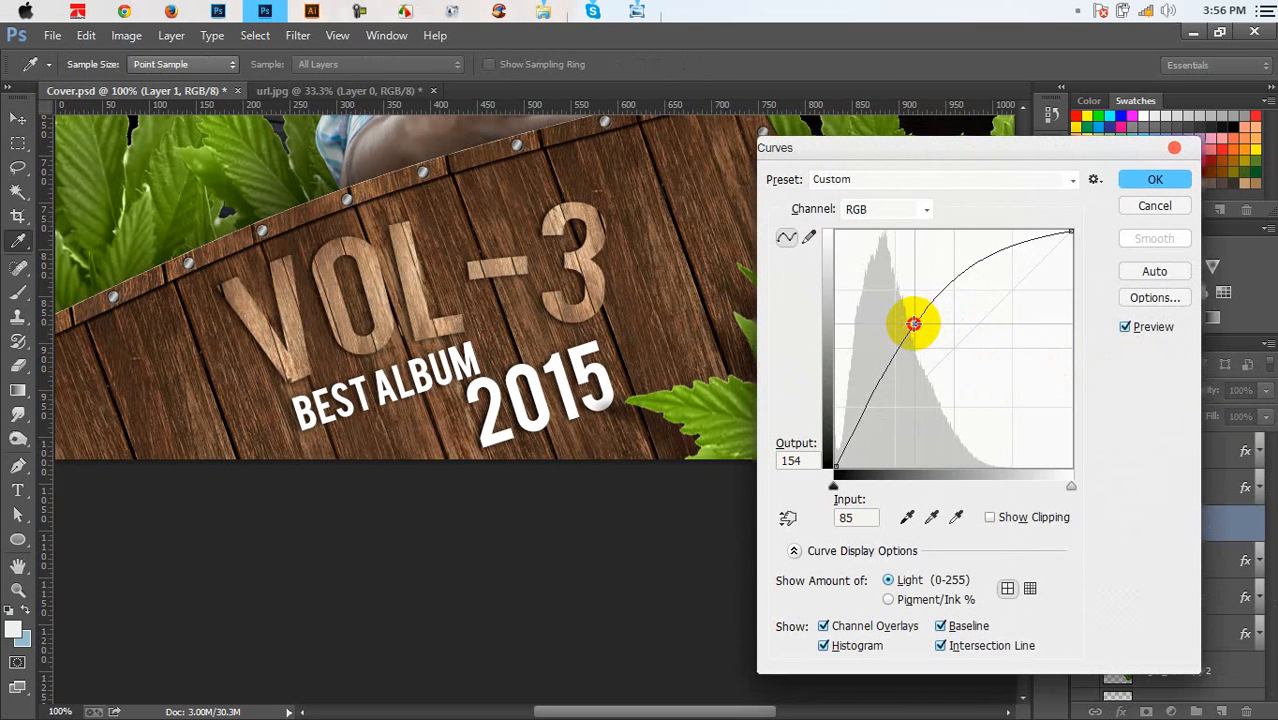
left_click(1155, 179)
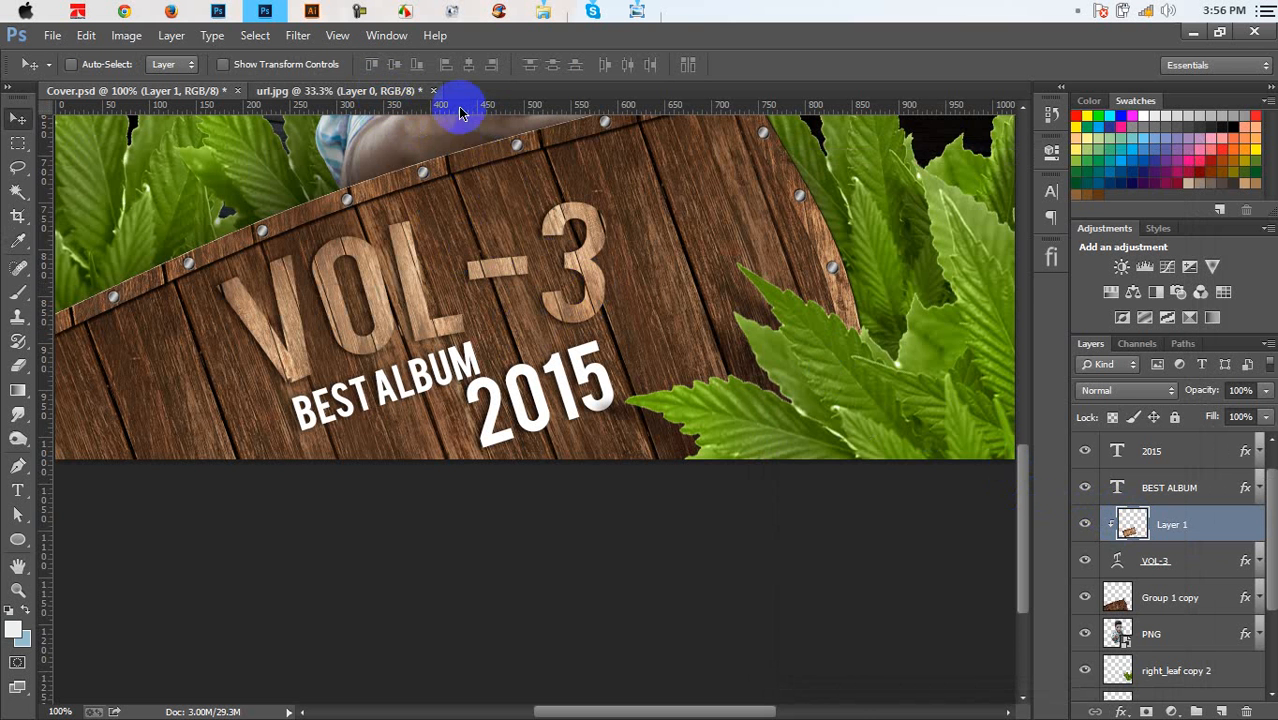
left_click(410, 91)
left_click(214, 90)
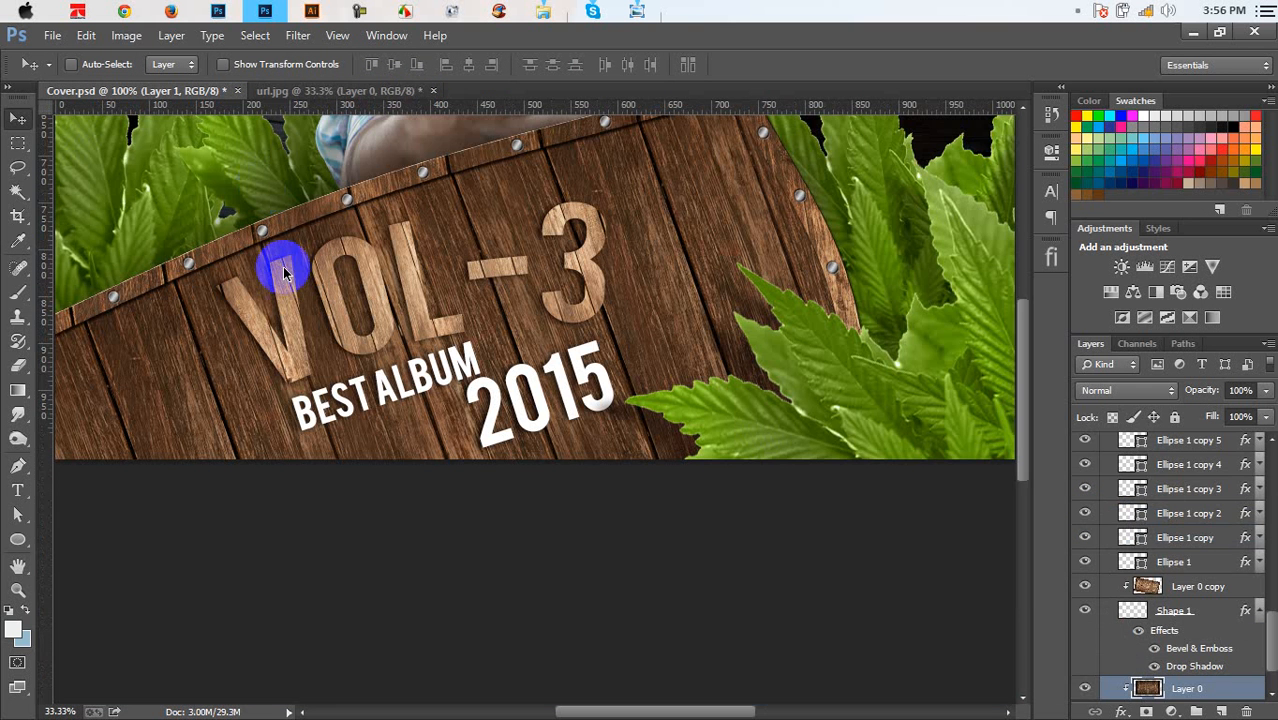
Add an Inner Bevel to the VOL-3 layer with 194% depth, minimal size and a technique other than Smooth
key("ctrl+plus")
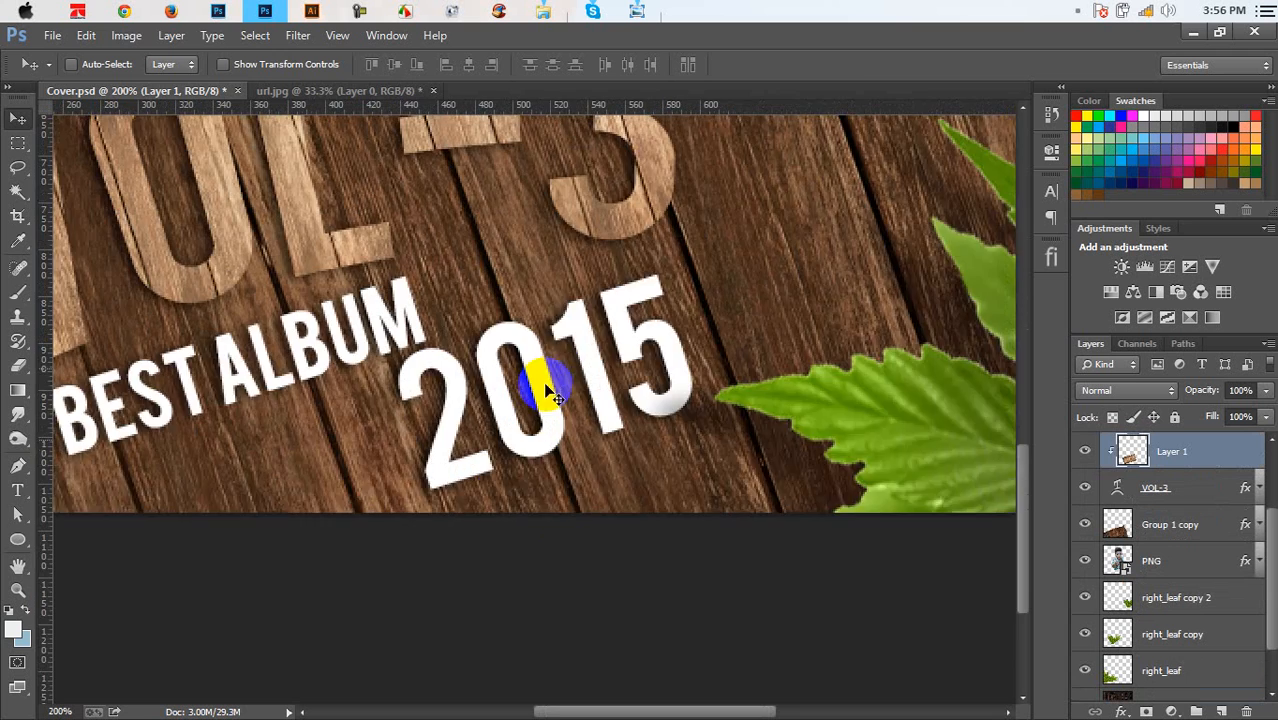
scroll(552, 392, "up", 3)
left_click_drag(566, 432, 765, 473)
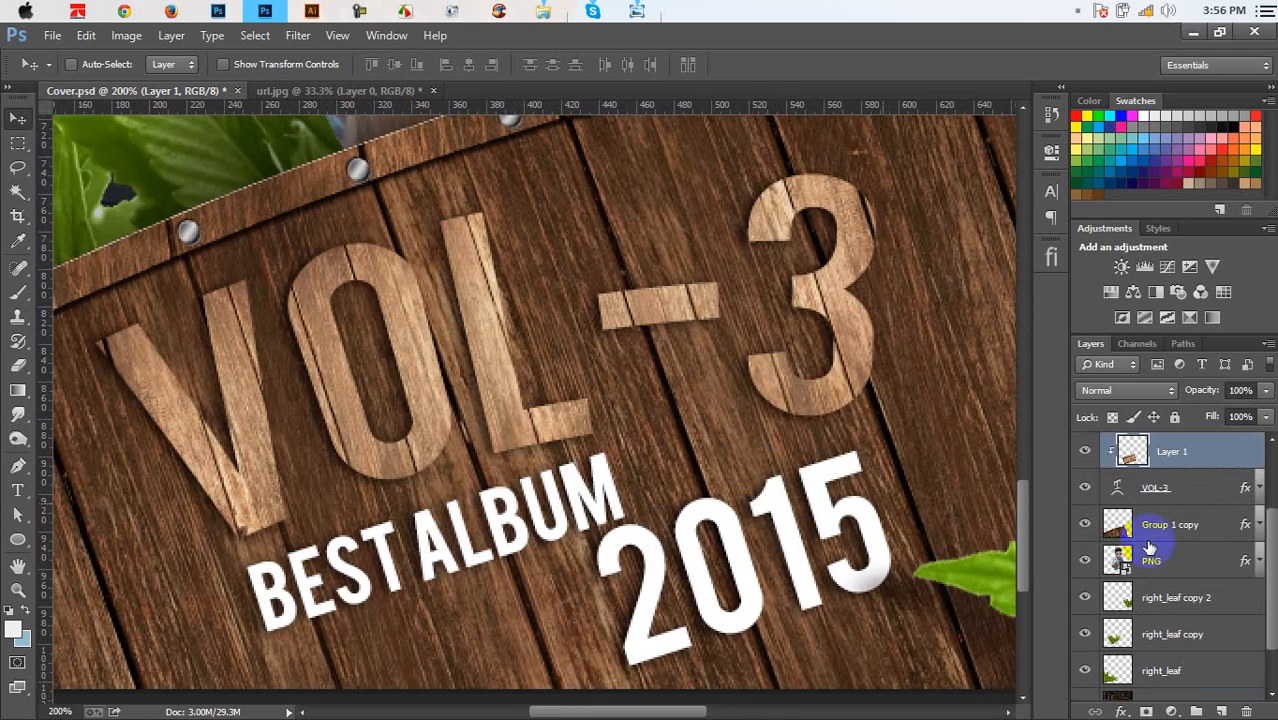
left_click(1208, 490)
double_click(1190, 496)
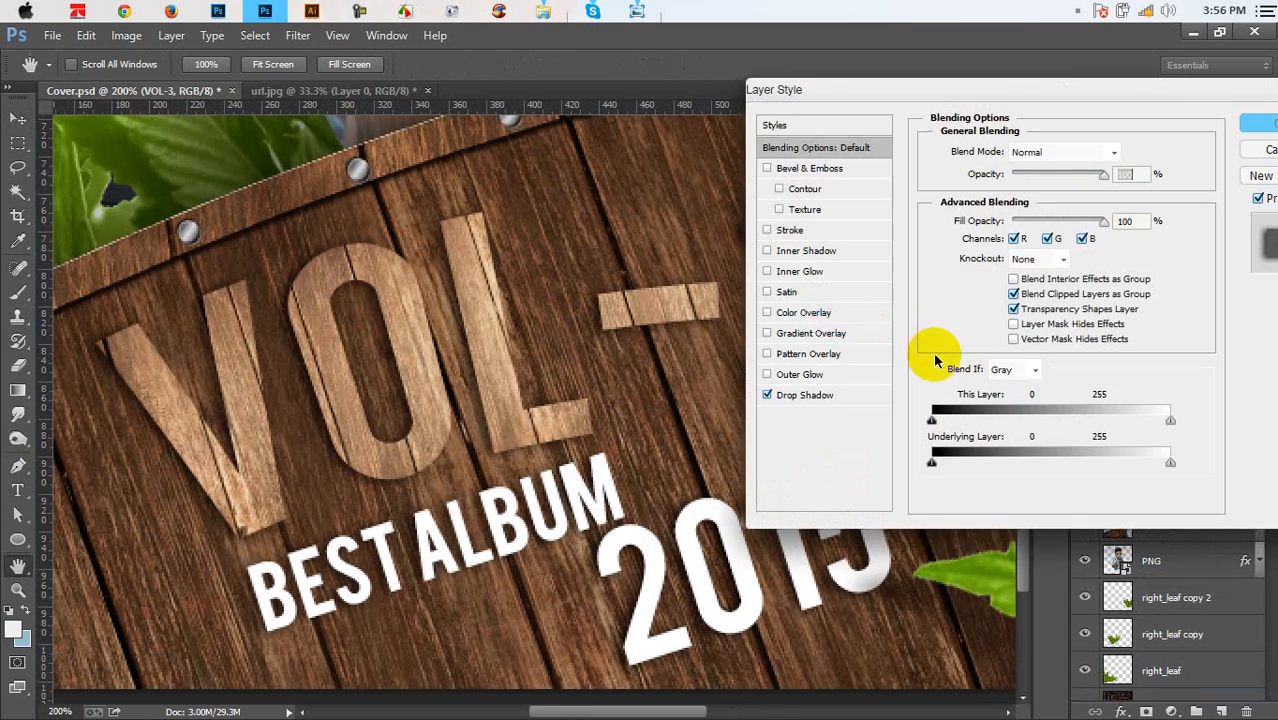
left_click(767, 168)
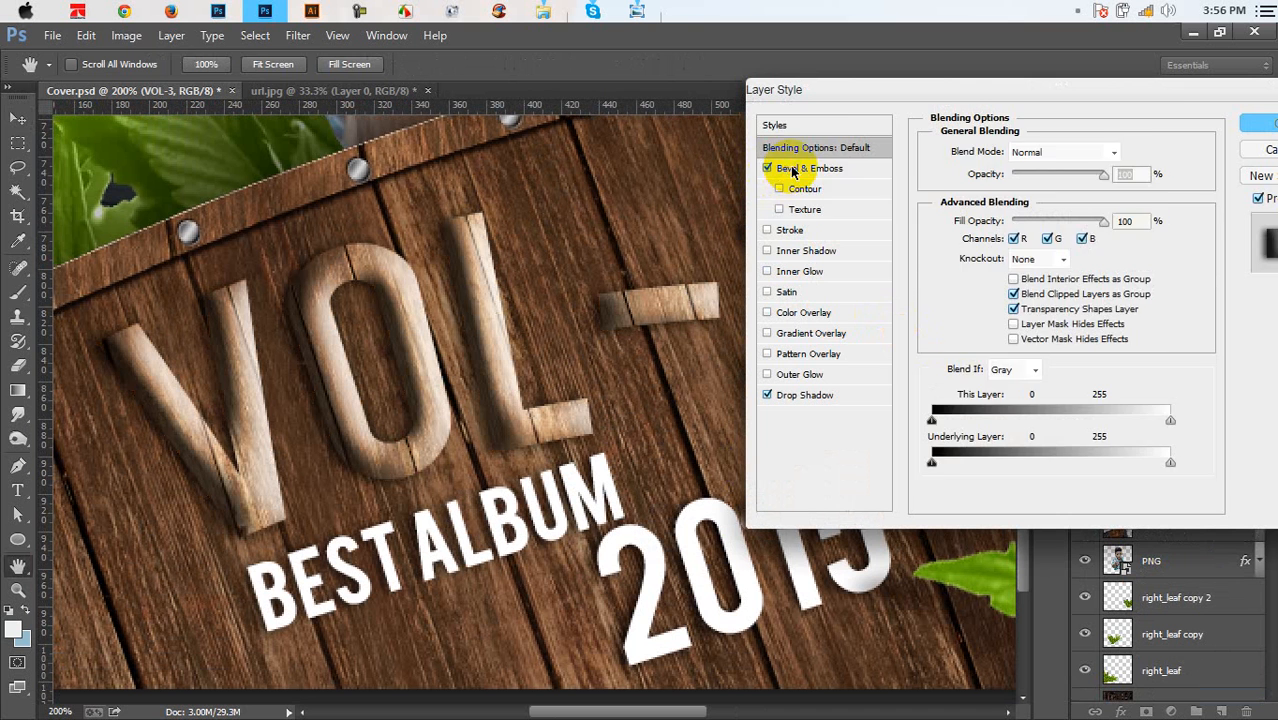
left_click(805, 168)
mouse_move(1018, 244)
left_mouse_down()
mouse_move(1004, 242)
mouse_move(1050, 204)
mouse_move(1028, 204)
left_mouse_up()
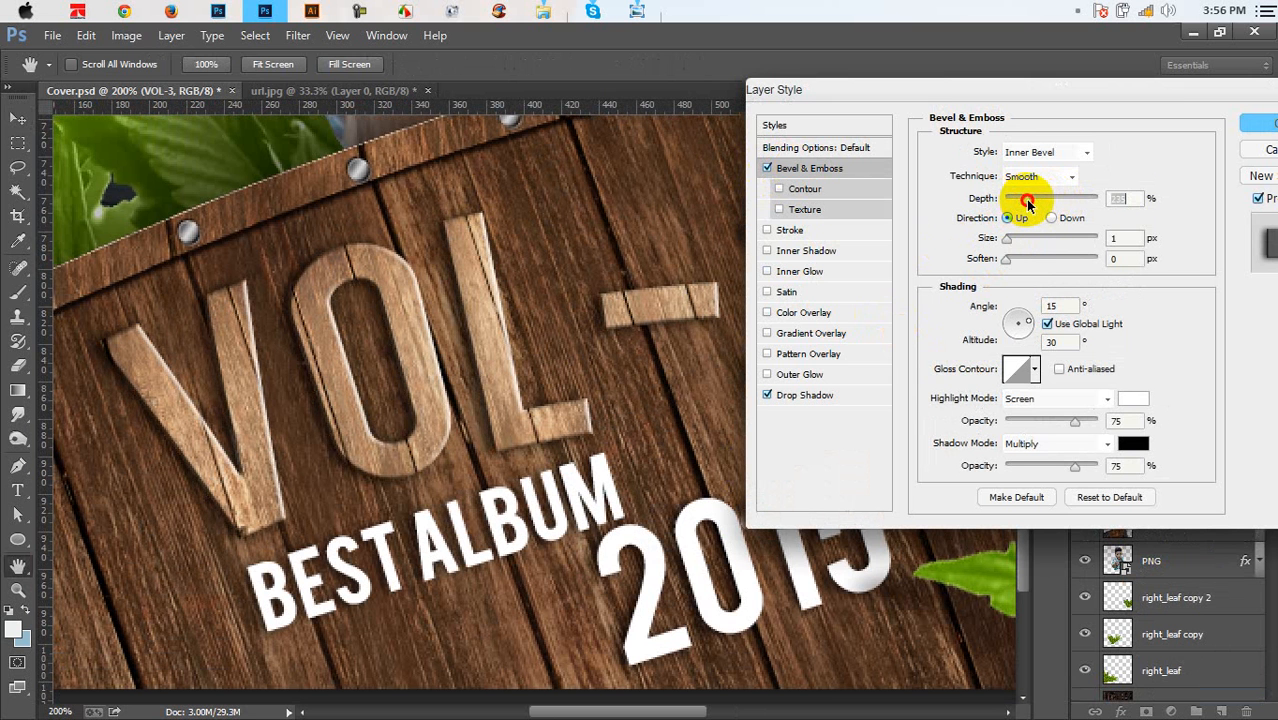
left_click(1005, 245)
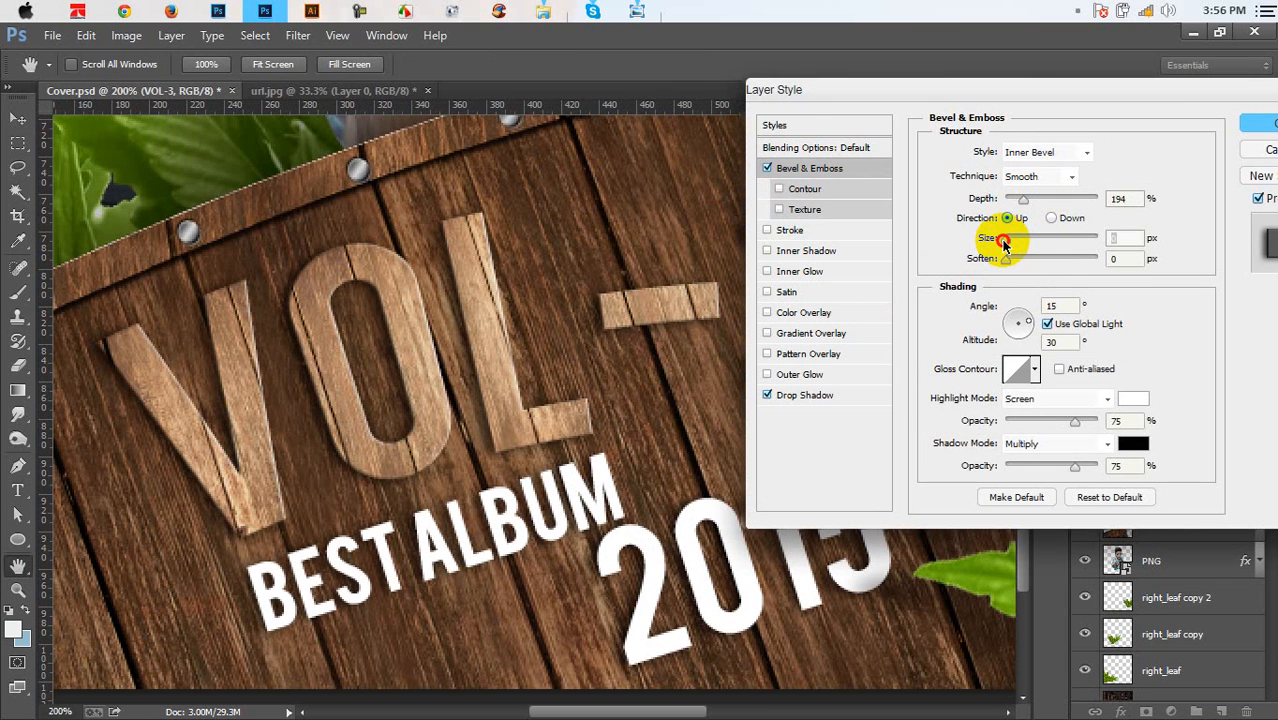
left_click(1068, 178)
left_click(1045, 212)
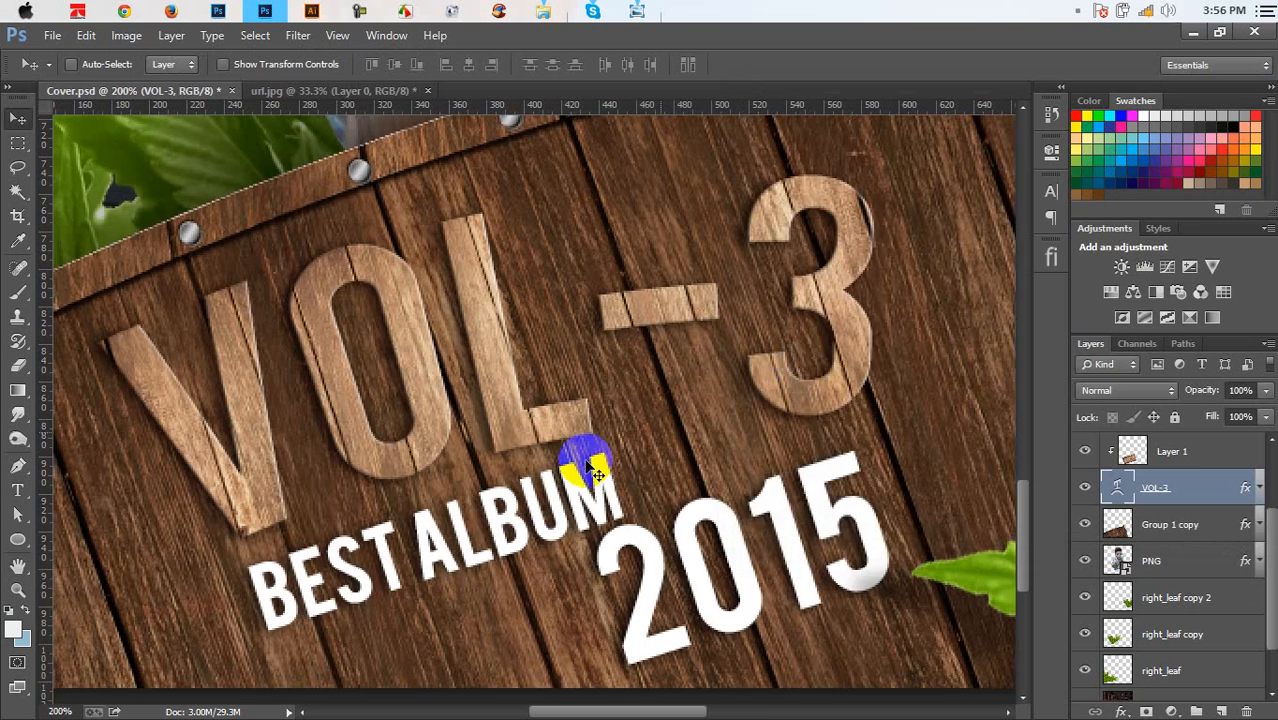
scroll(580, 451, "down", 2)
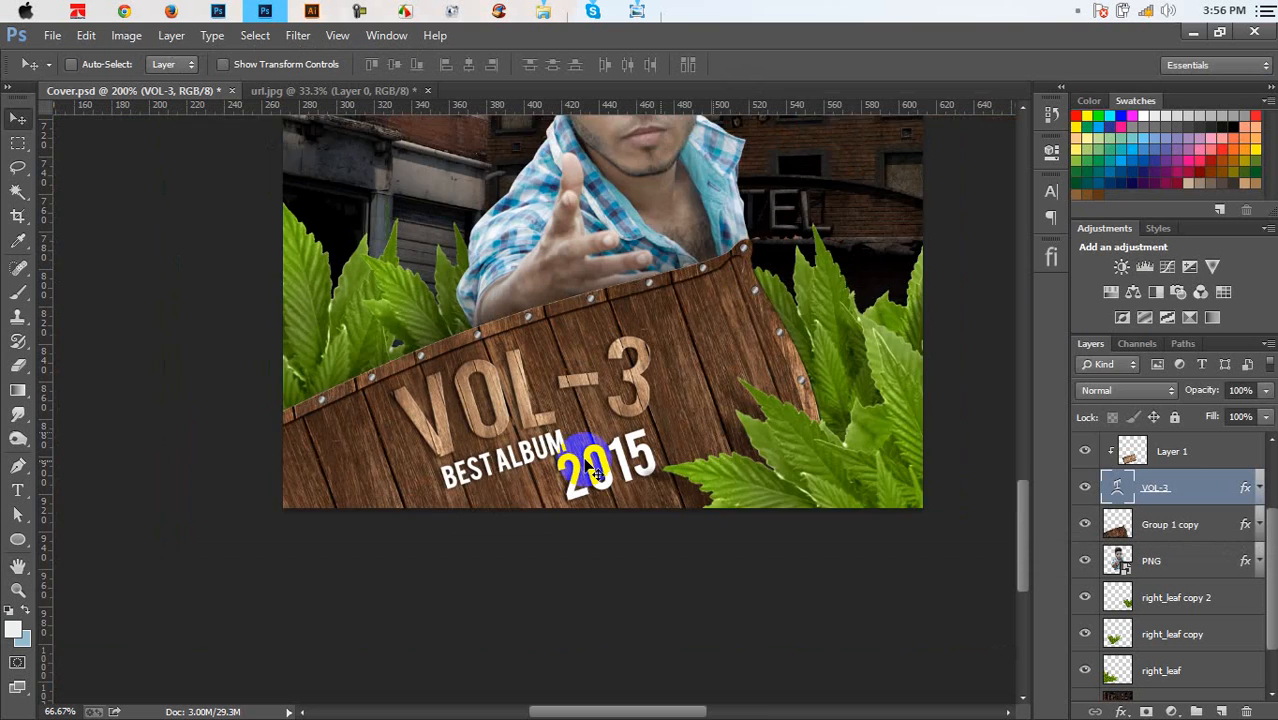
scroll(593, 465, "up", 1)
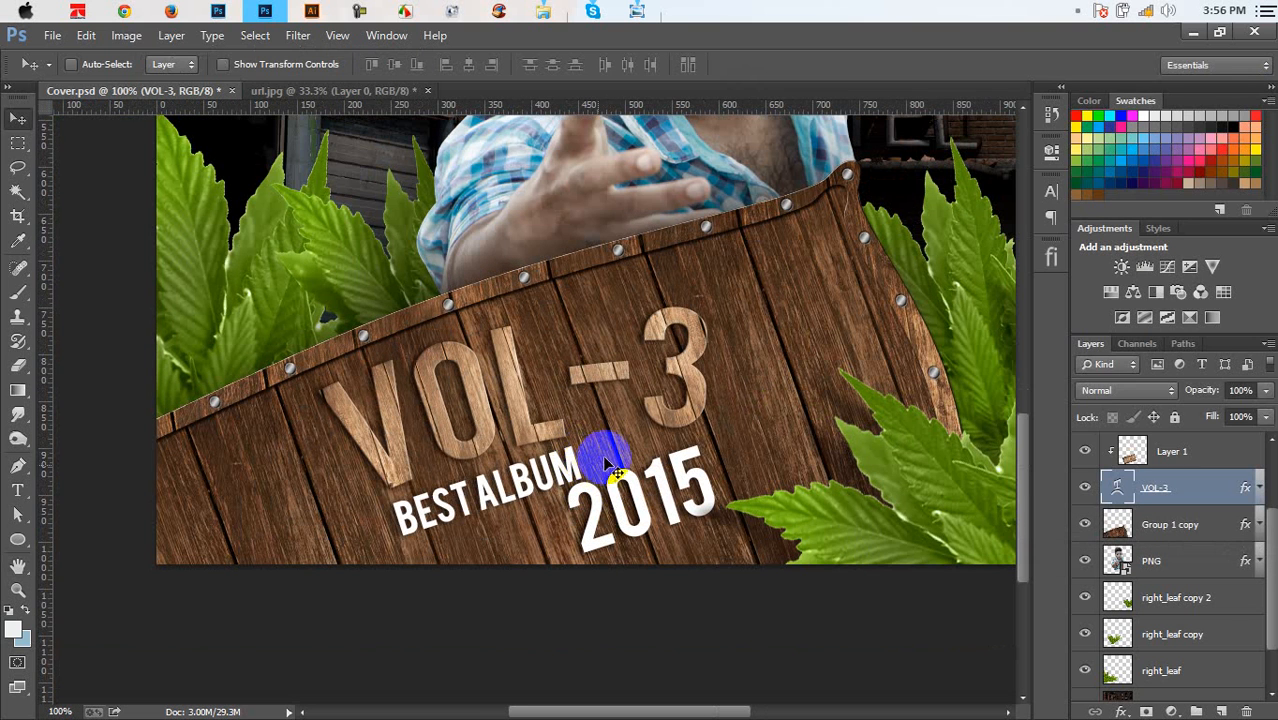
Draw a white custom sun shape of about 99 × 100 px on the board, to the left of BEST ALBUM
left_click(17, 540)
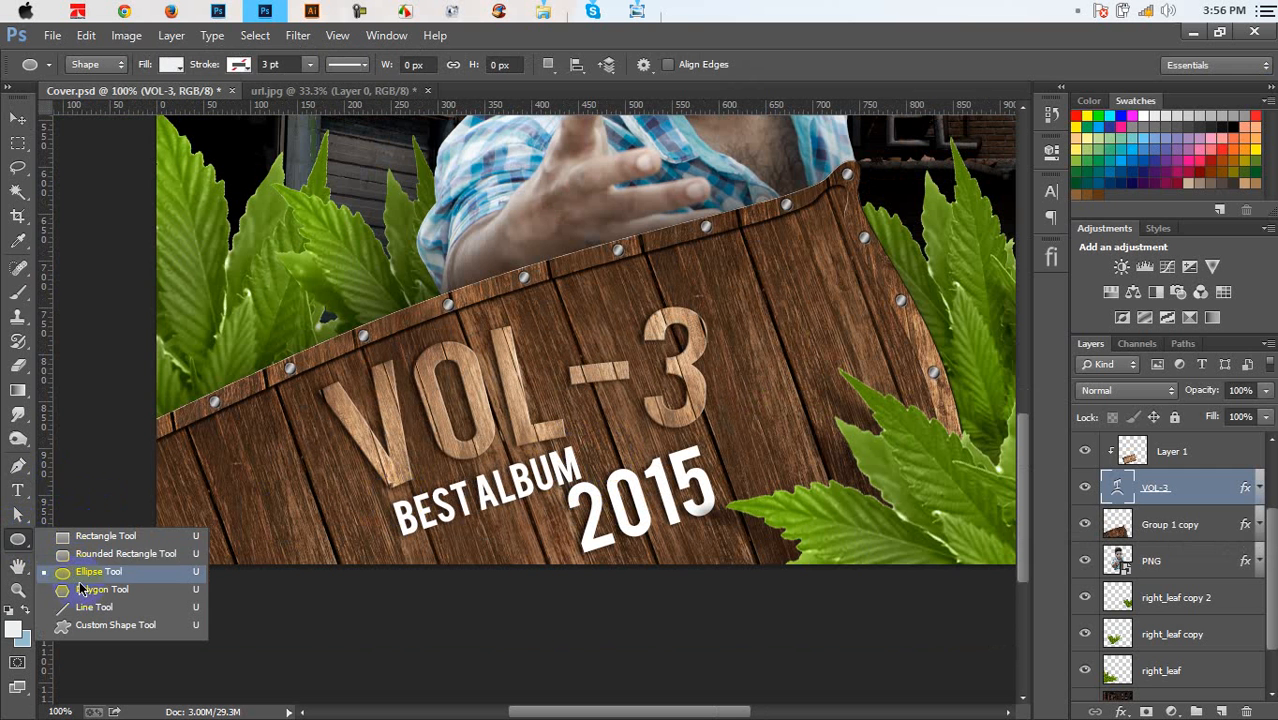
left_click(100, 624)
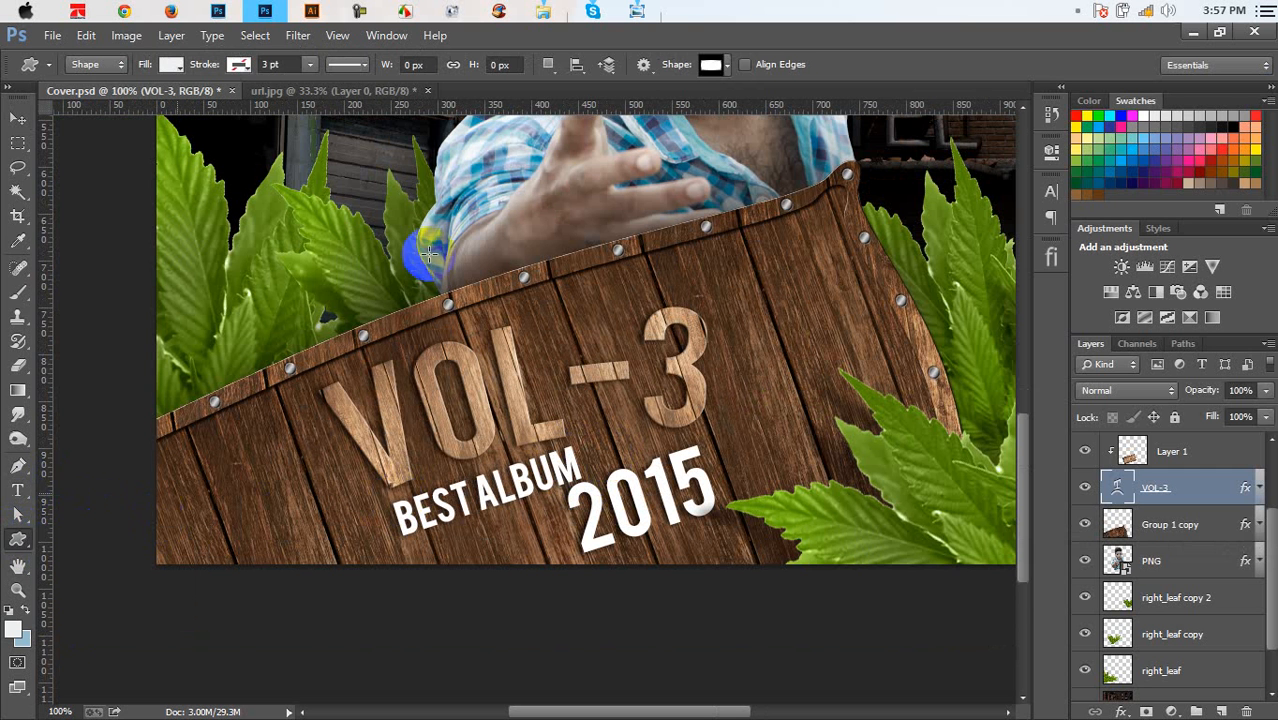
left_click(726, 68)
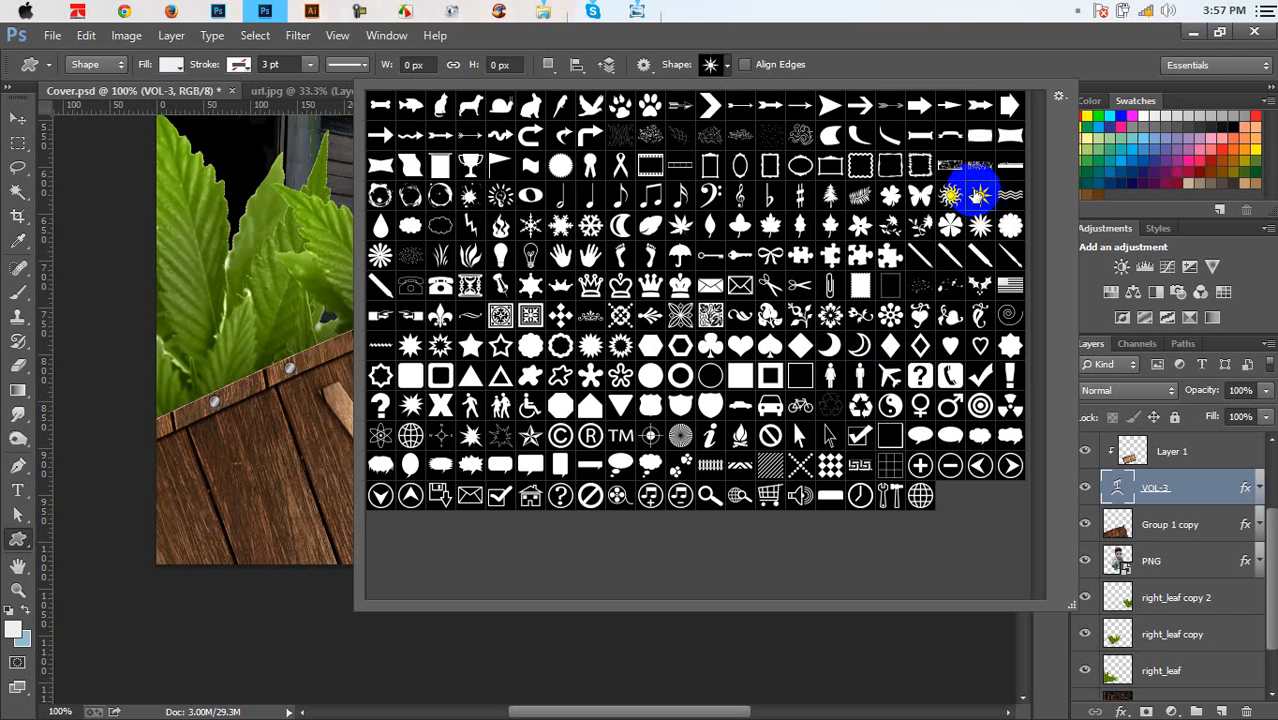
left_click(918, 58)
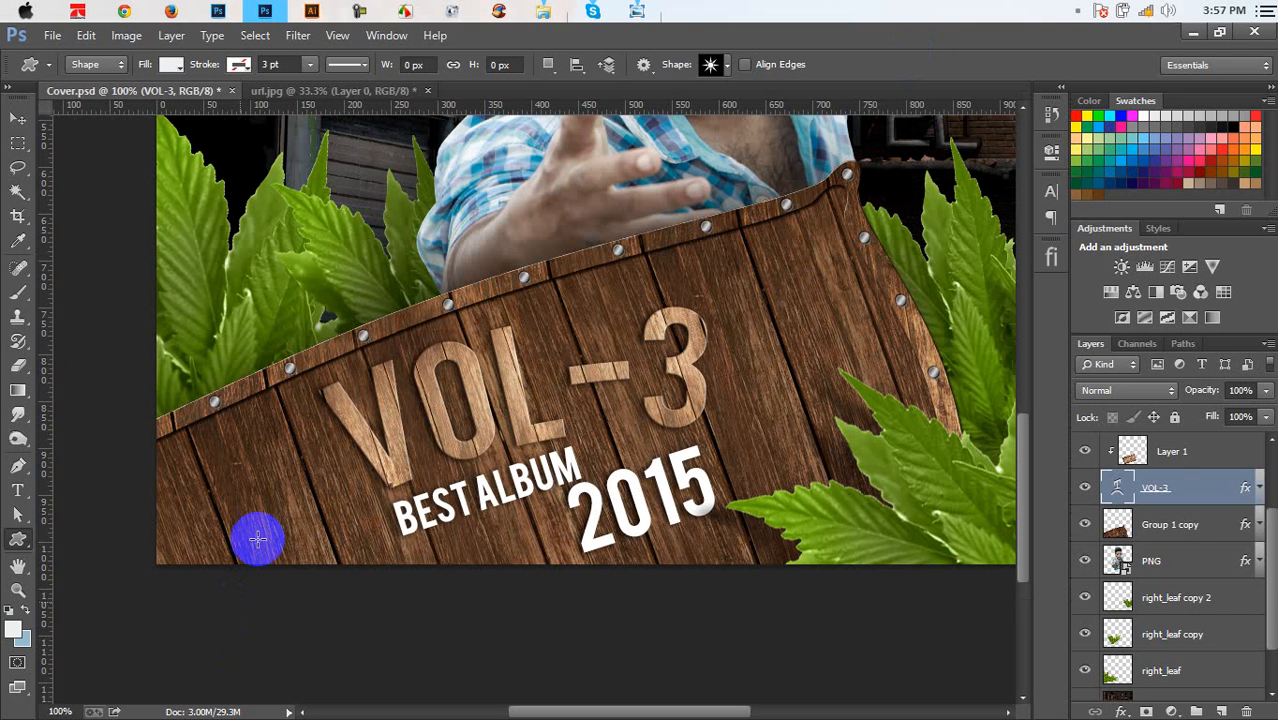
left_click_drag(253, 460, 345, 552)
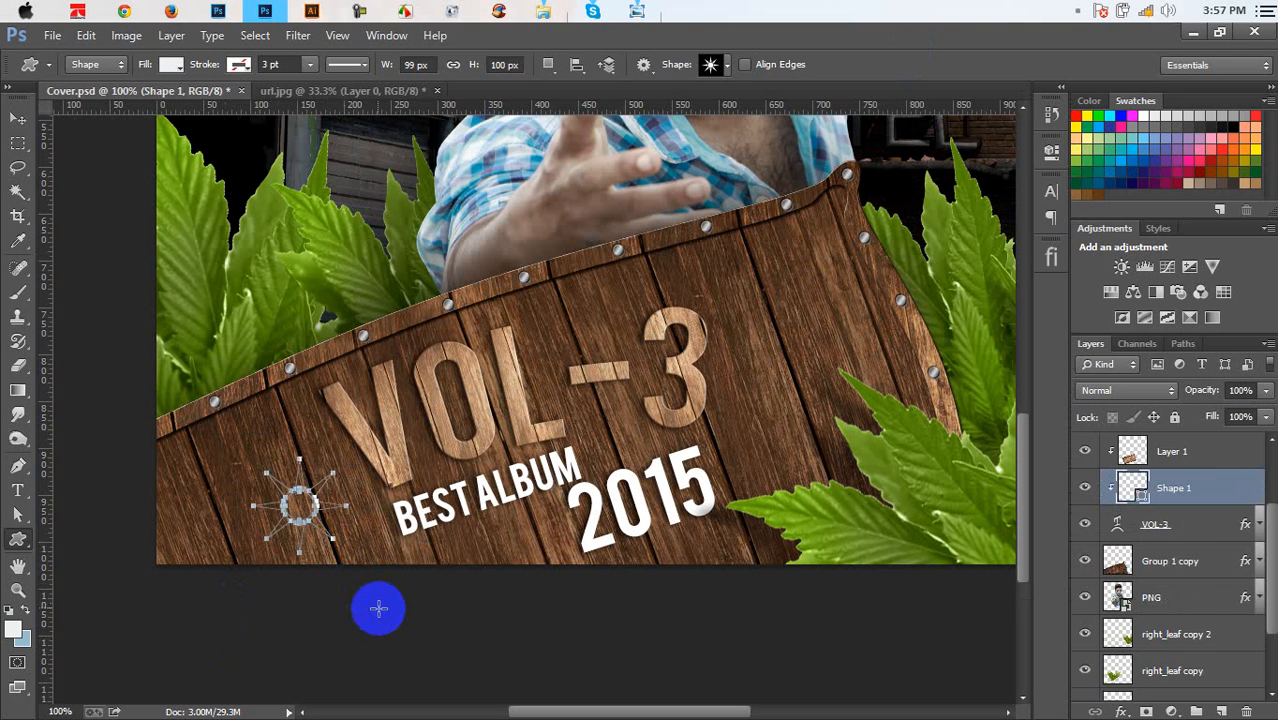
Copy the VOL-3 layer's Bevel & Emboss and Drop Shadow effects to the Shape 1 layer
left_click(19, 120)
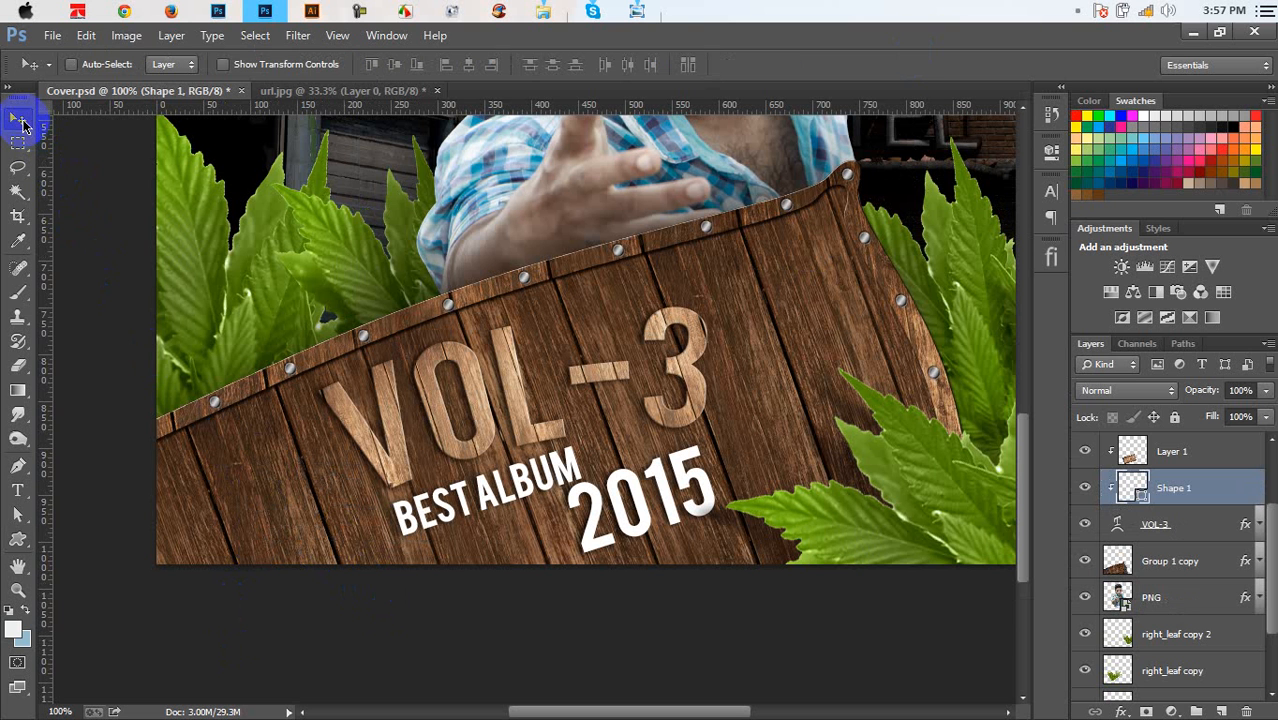
left_click(1179, 445)
left_click_drag(1247, 530, 1246, 489)
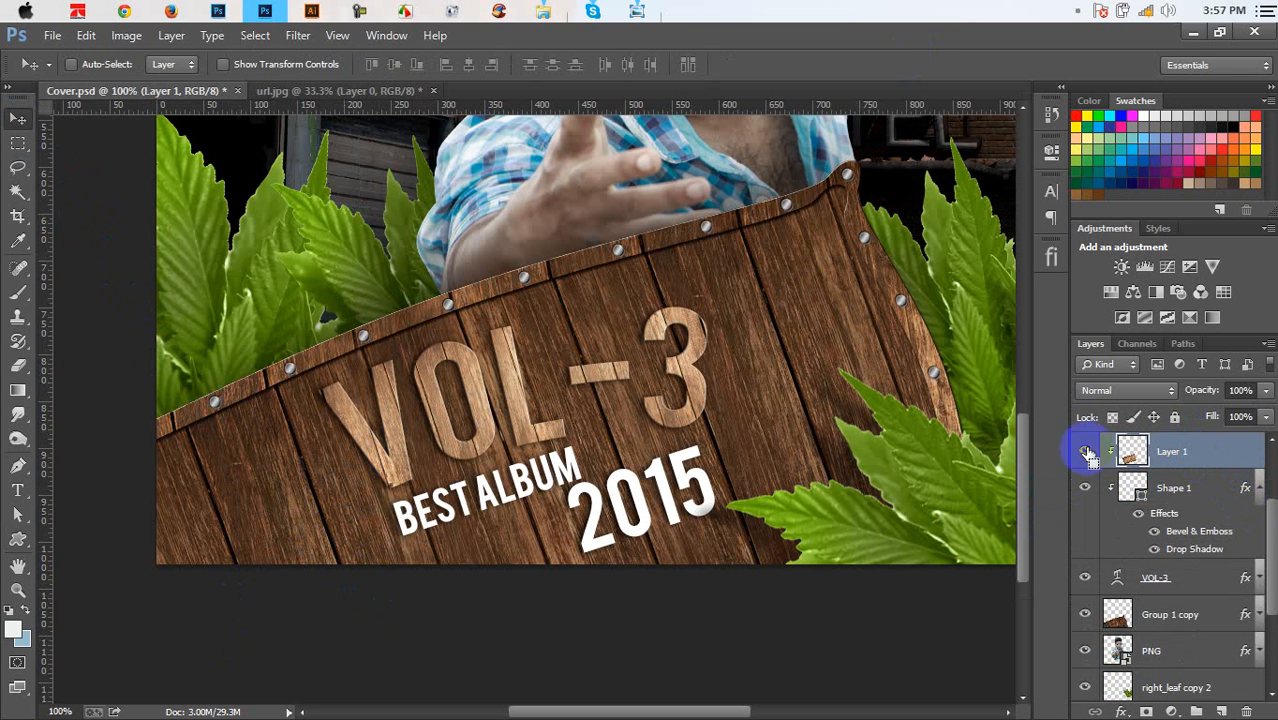
key("ctrl+t")
left_click_drag(283, 565, 229, 617)
left_click(911, 64)
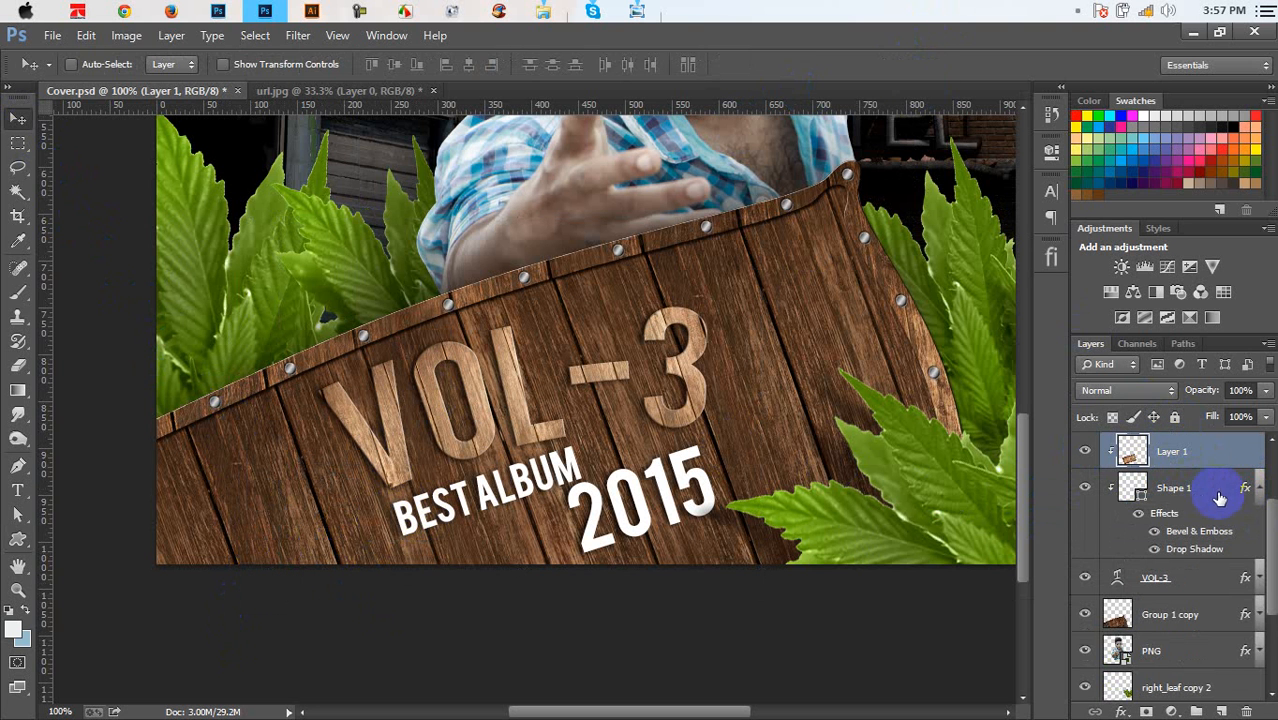
Collapse Shape 1's effects and move the layer above BEST ALBUM, out of the VOL-3 clipping group
left_click_drag(1219, 498, 1180, 452)
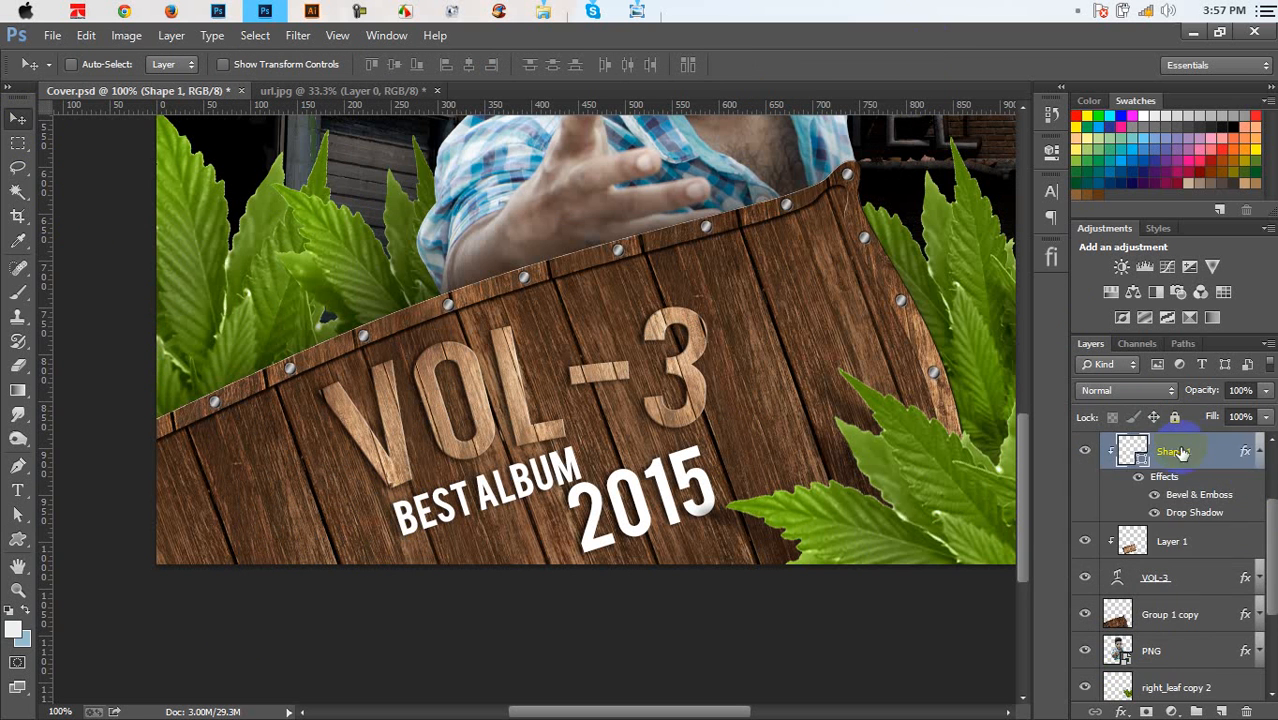
left_click(1259, 456)
scroll(1216, 468, "up", 2)
left_click_drag(1178, 520, 1173, 472)
Duplicate the sun shape to the right of 2015 and scale the copy down
left_click_drag(330, 507, 783, 459)
key("ctrl+t")
key("Return")
Duplicate the Layer 1 wood texture, clip the copy to Shape 1 copy and position it over the small sun
left_click(1140, 597)
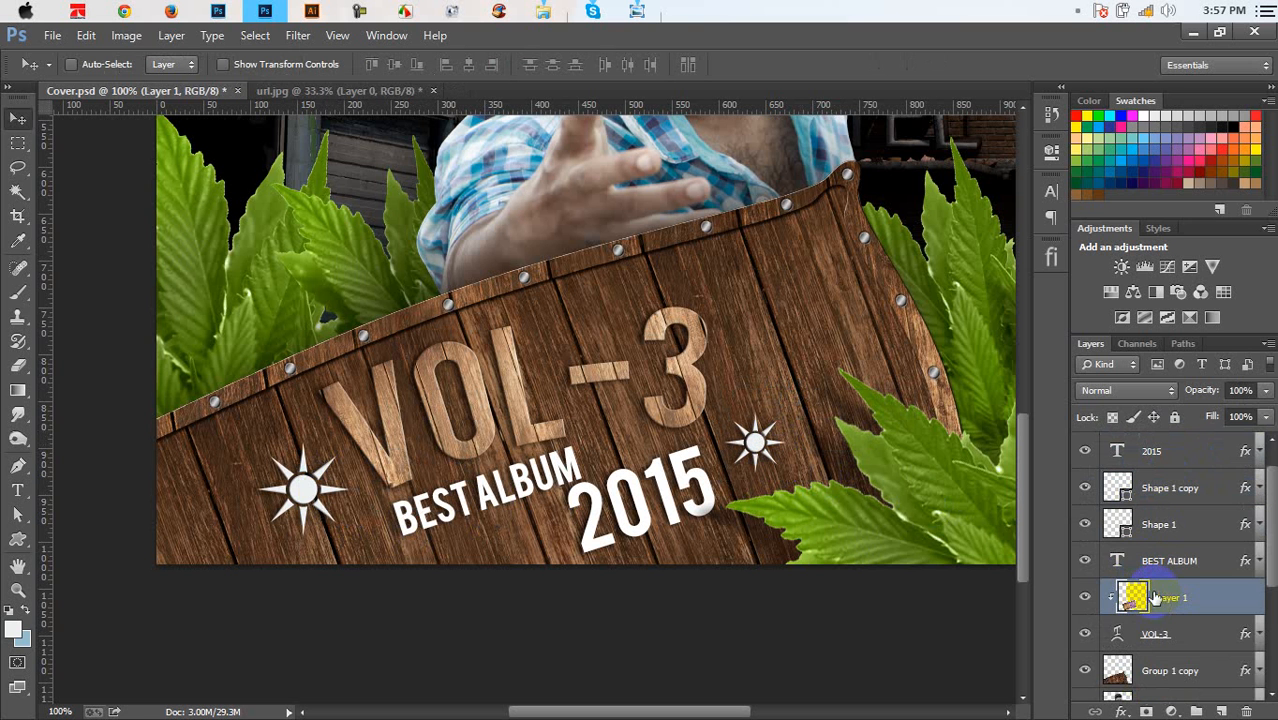
key("ctrl+j")
left_click_drag(1164, 598, 1183, 490)
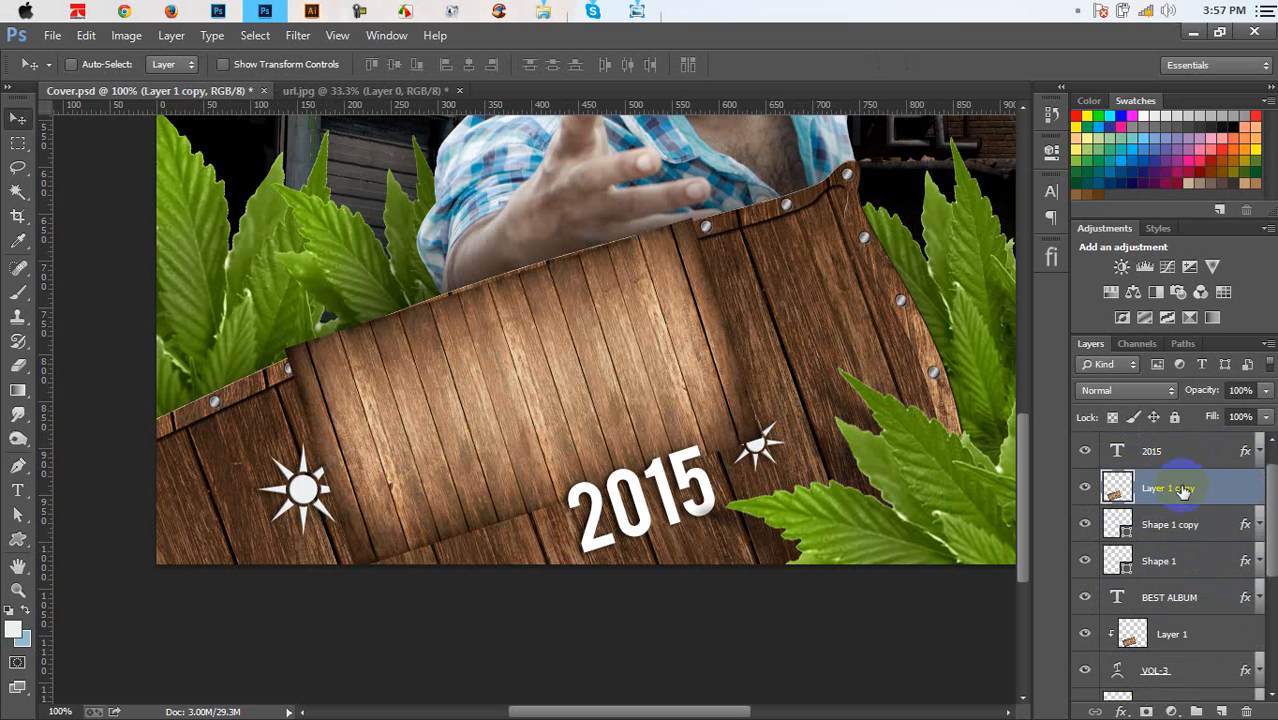
left_click(1183, 504, "alt")
left_click_drag(730, 424, 790, 475)
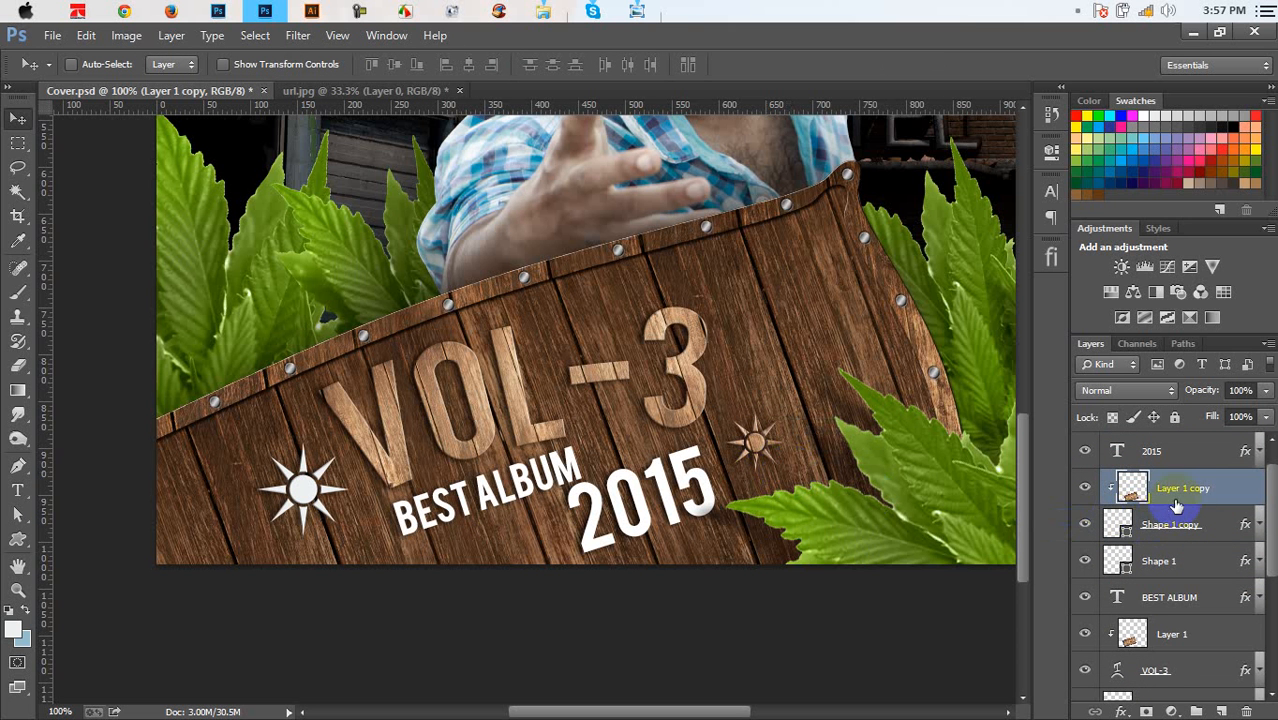
Duplicate the small sun's wood texture, clip the copy to Shape 1 and position it over the large sun
key("ctrl+j")
left_click_drag(1170, 500, 1183, 573)
left_click_drag(827, 470, 488, 534)
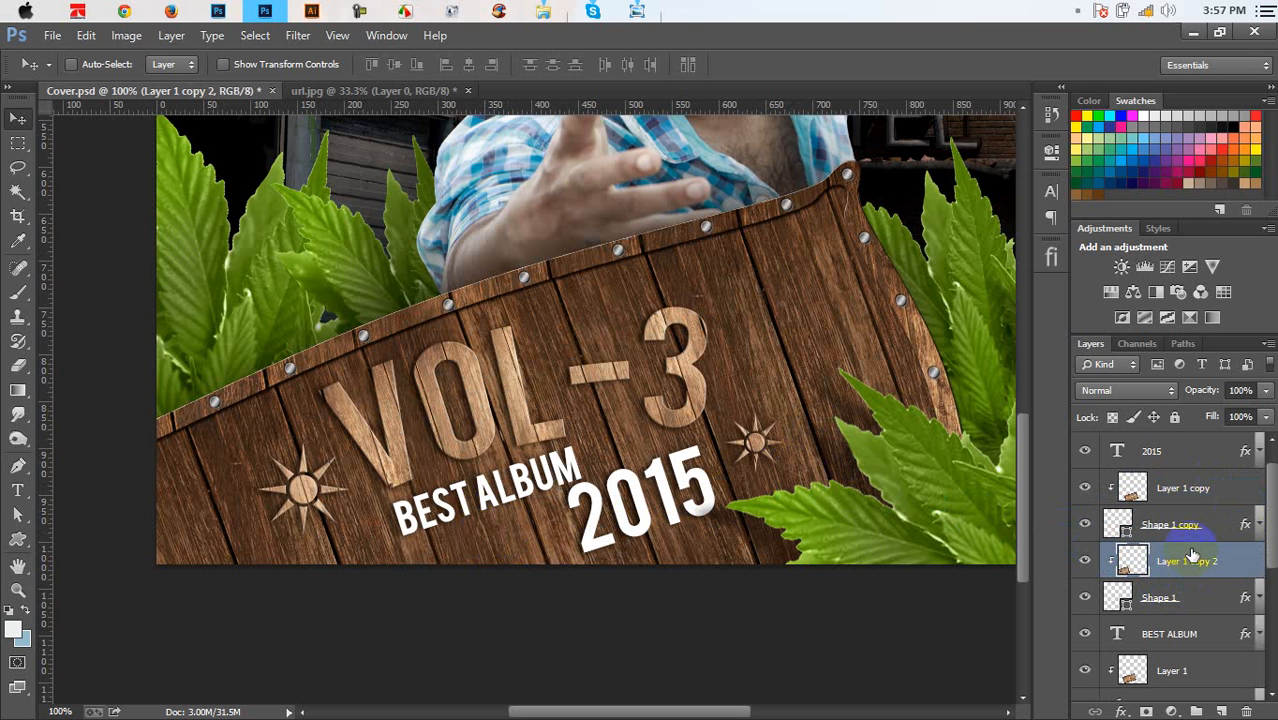
Duplicate the large sun's wood texture, move the copy above the 2015 layer and clip it to that text
key("ctrl+j")
left_click_drag(1180, 560, 1185, 463)
right_click(1203, 461)
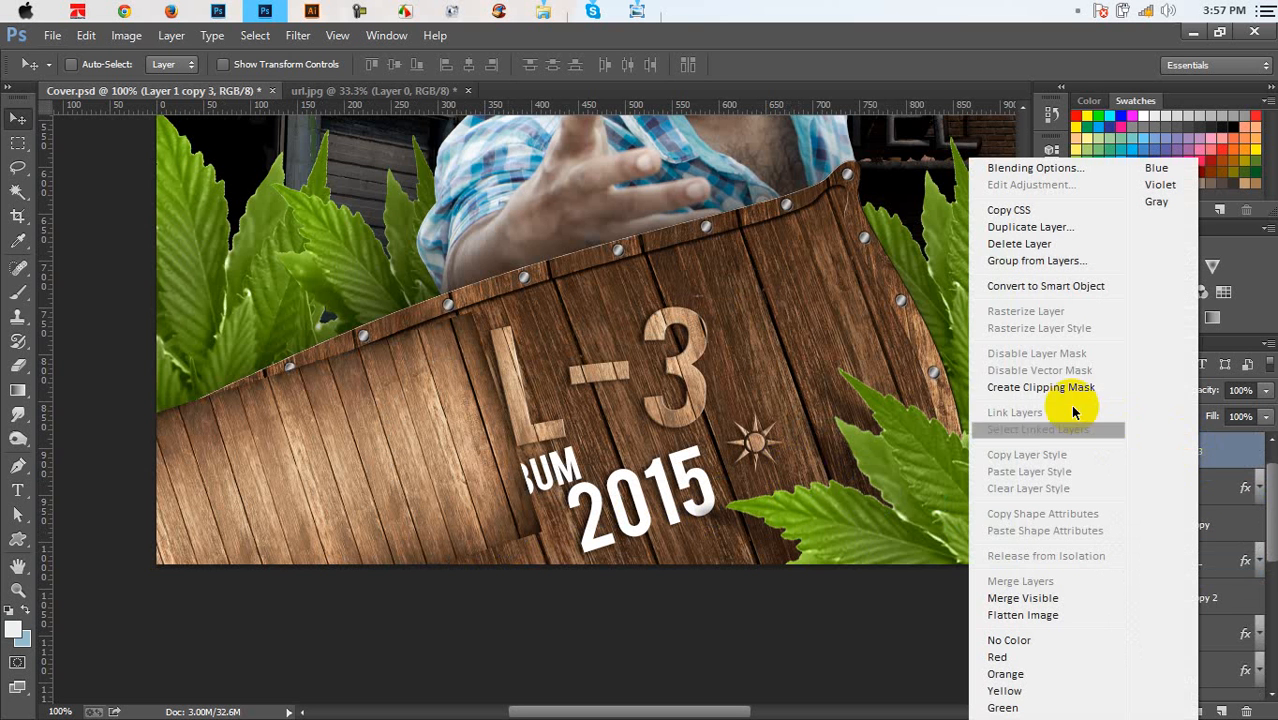
left_click(1226, 463)
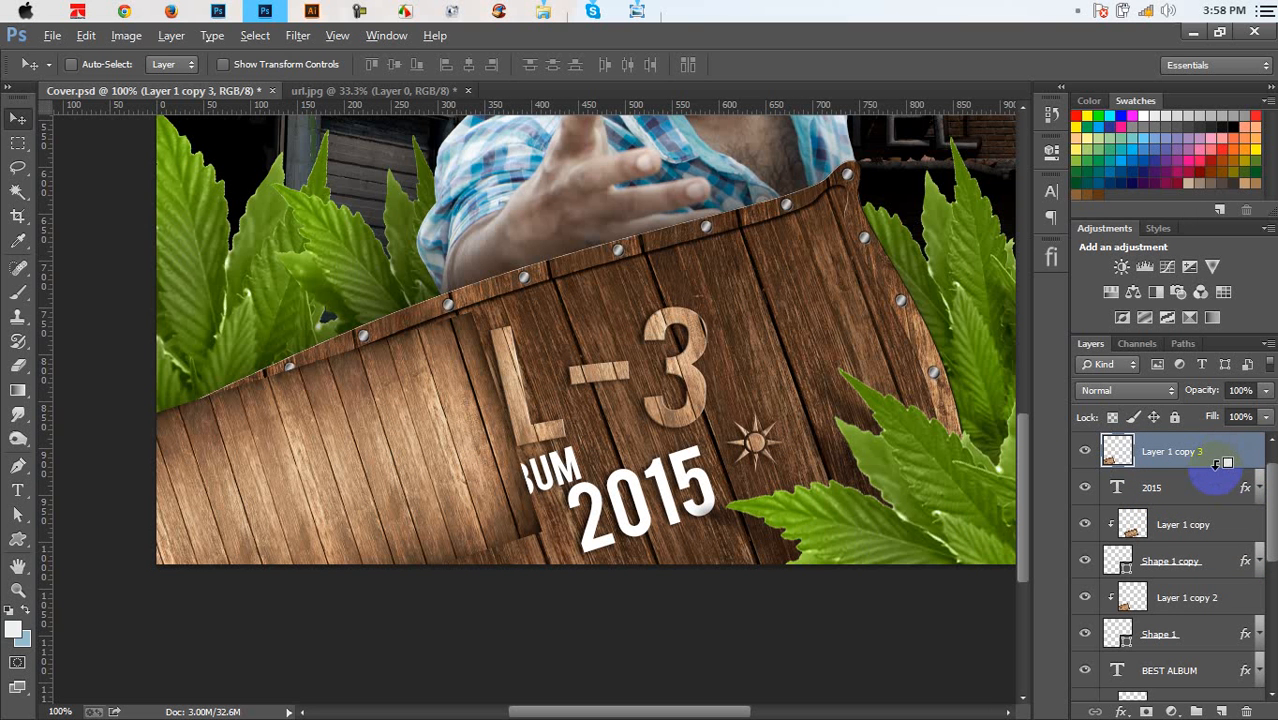
left_click(1212, 465, "alt")
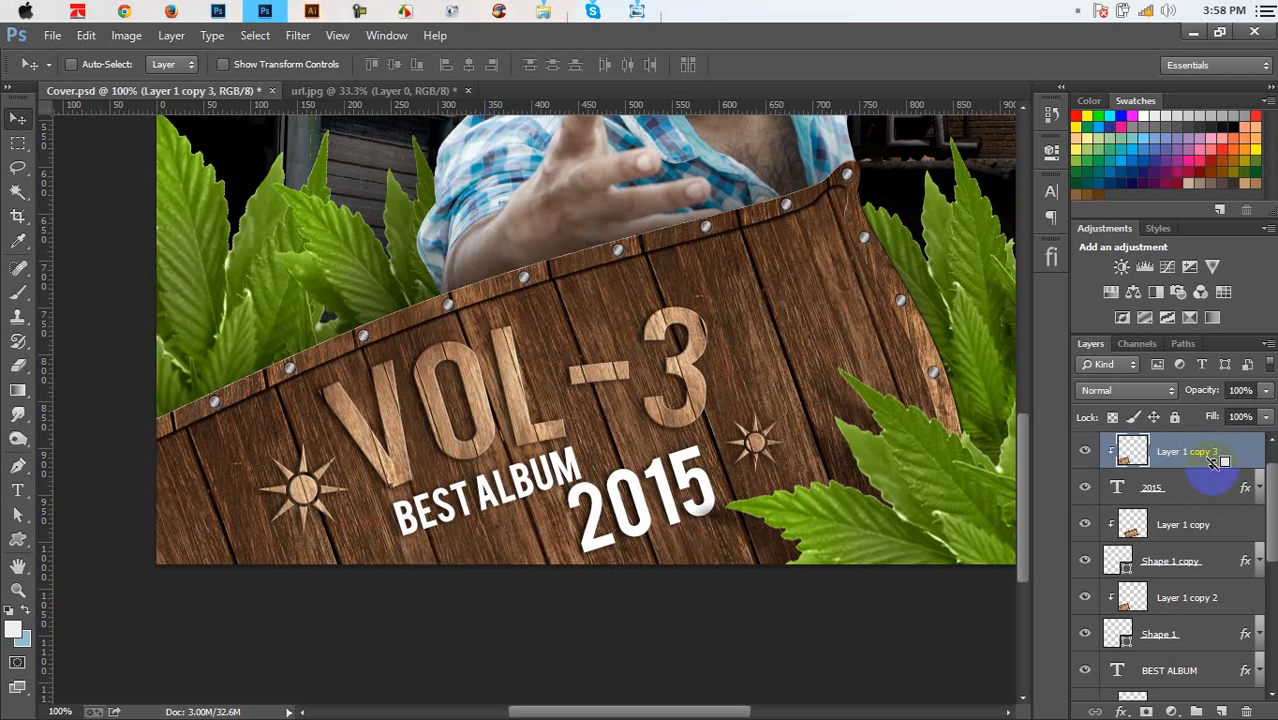
Position the clipped wood texture over the 2015 lettering and rotate it 20.06°
left_click_drag(566, 430, 795, 485)
key("ctrl+t")
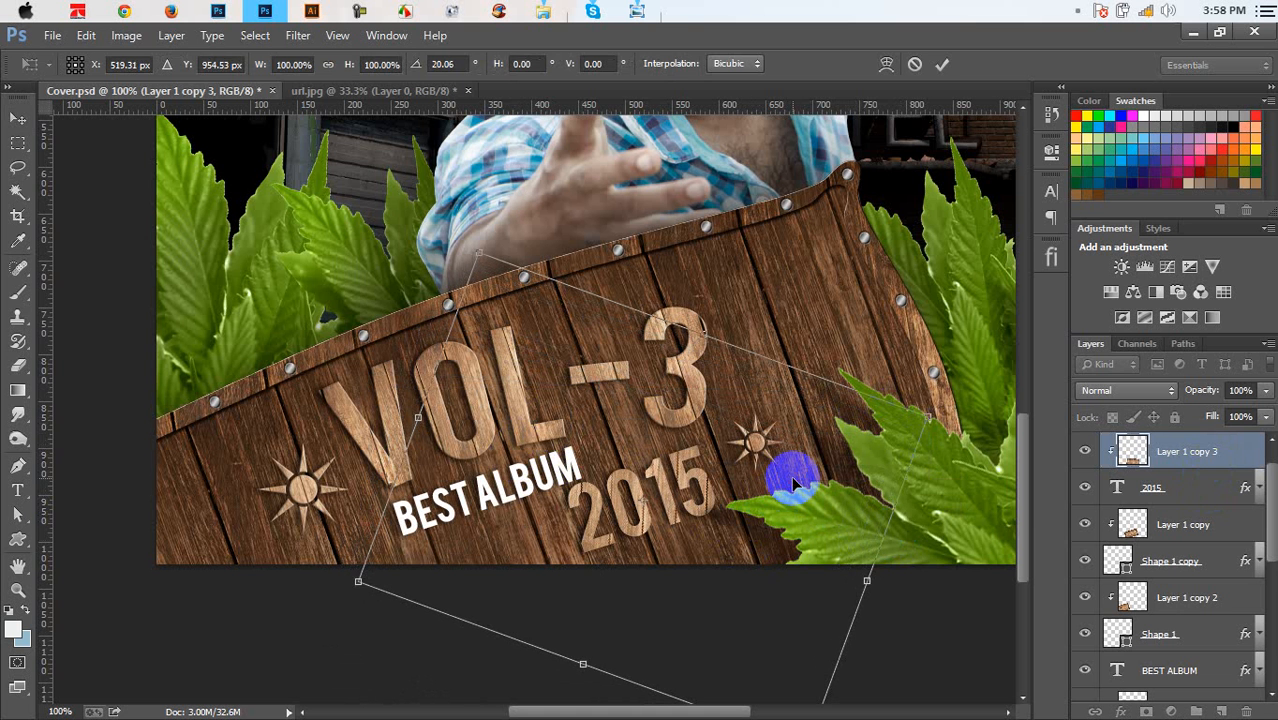
key("Return")
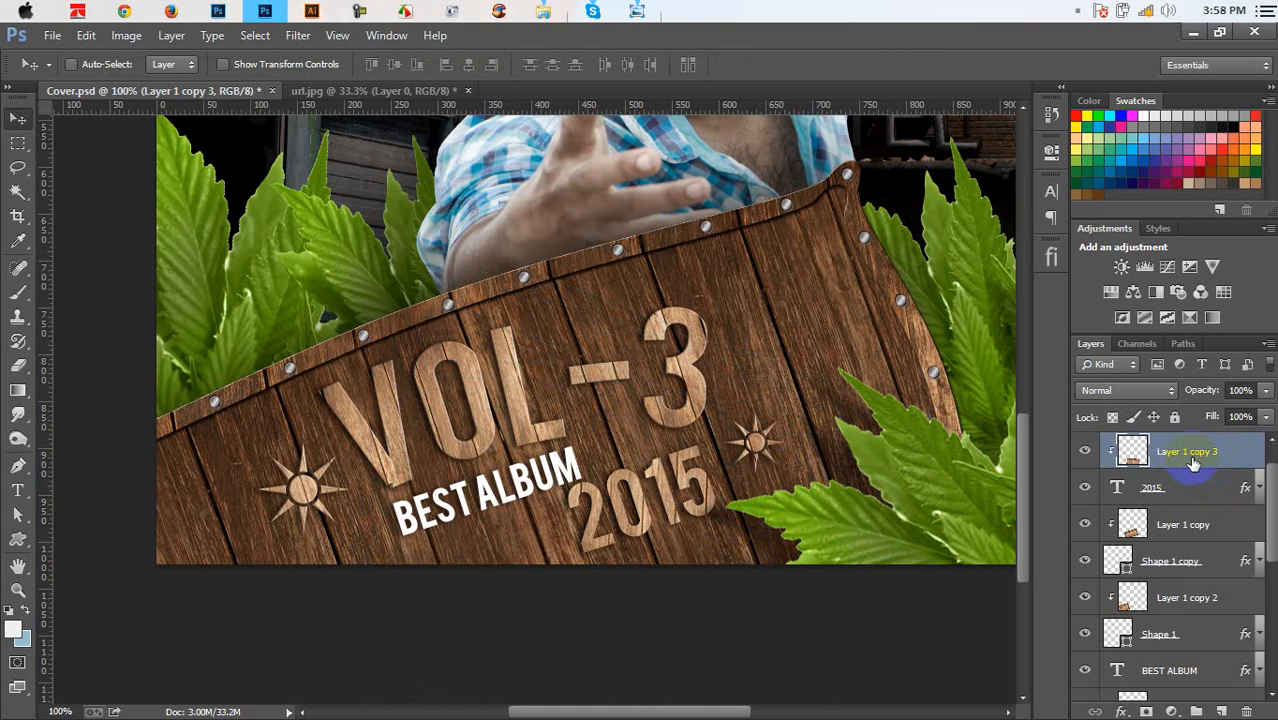
Duplicate the 2015 wood texture, move the copy above the BEST ALBUM layer and clip it to that text
key("ctrl+j")
left_click_drag(1175, 488, 1177, 597)
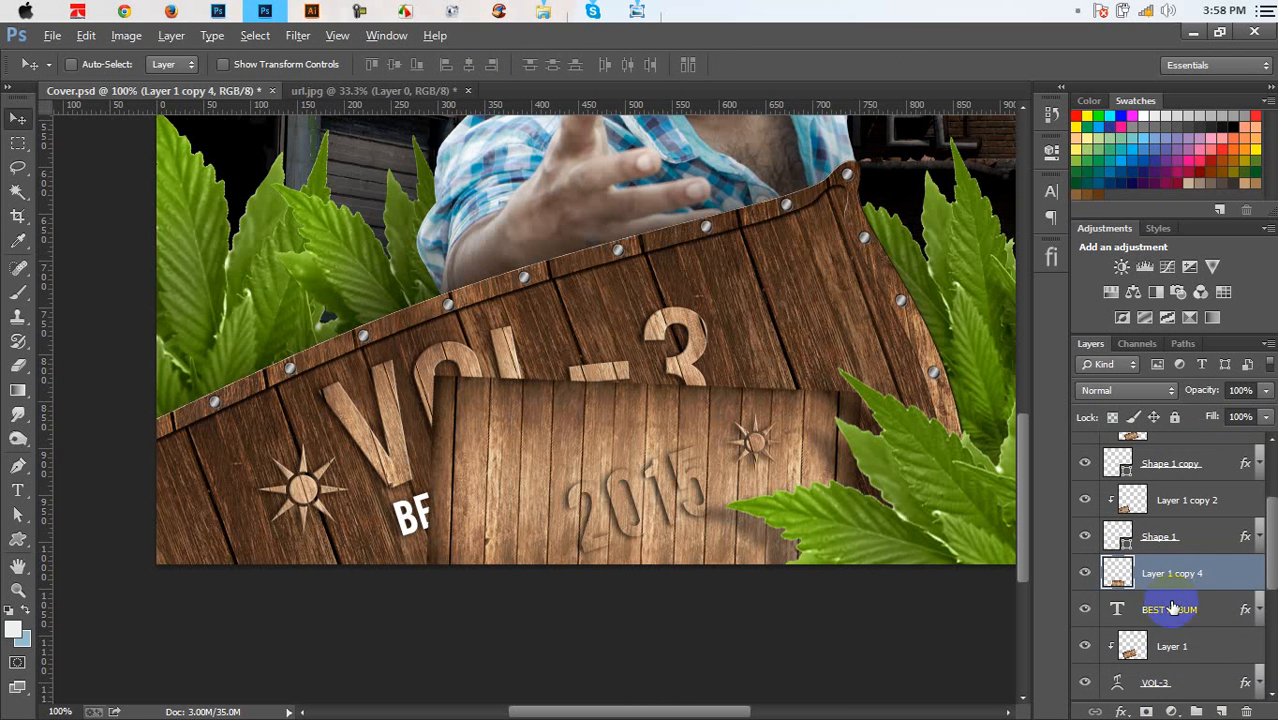
left_click(1181, 586, "alt")
Position the clipped wood texture over the BEST ALBUM lettering and rotate it to follow the text's slant
left_click_drag(740, 518, 690, 533)
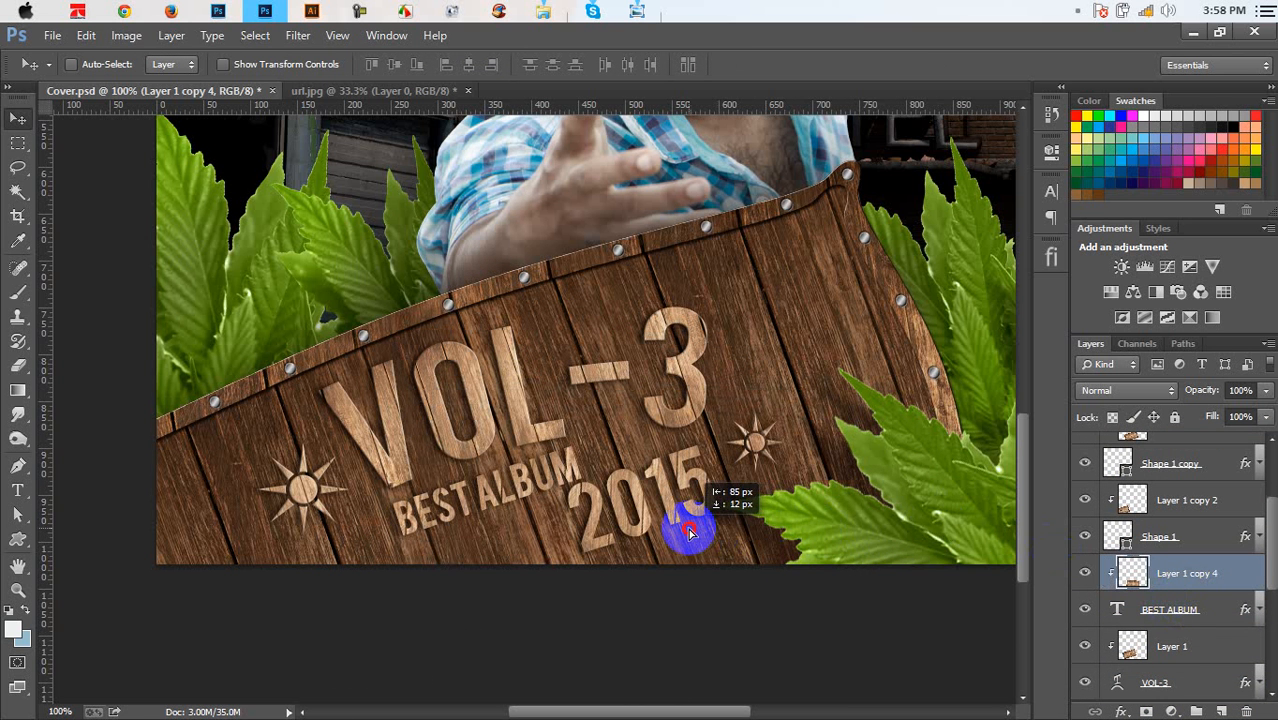
key("ctrl+t")
left_click_drag(785, 540, 866, 462)
key("Return")
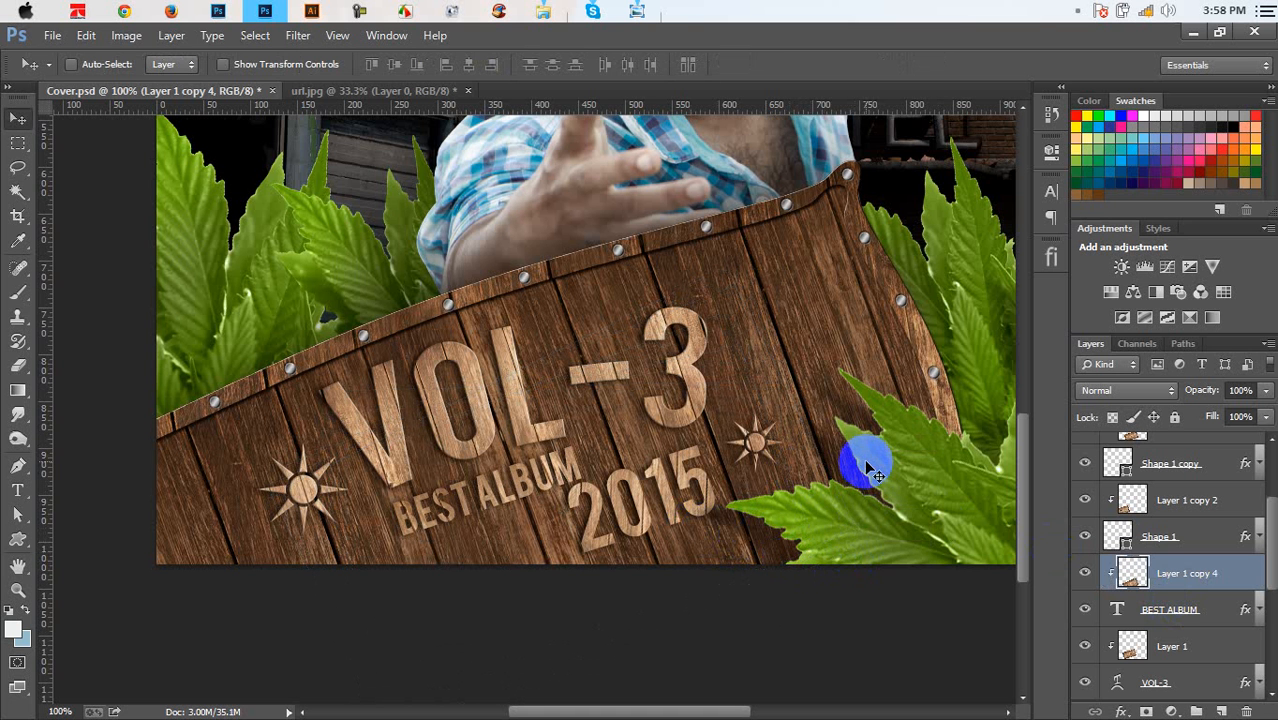
scroll(1170, 640, "down", 3)
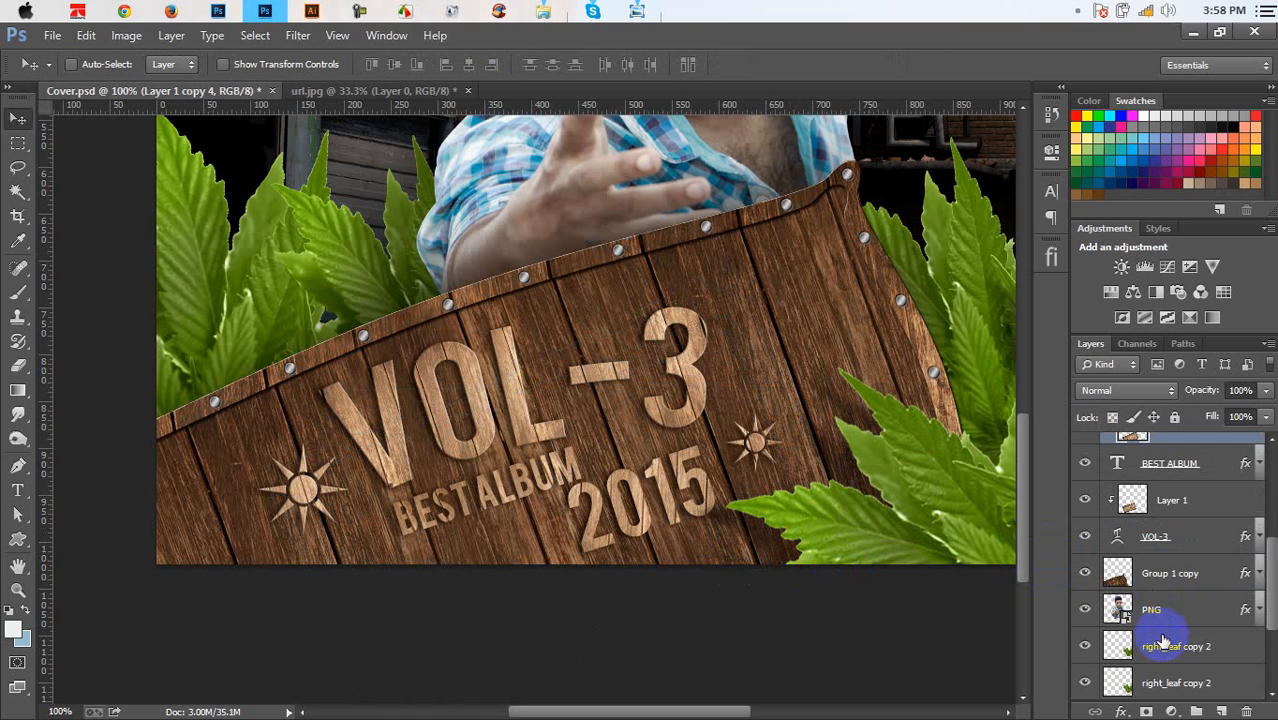
Darken the wooden board's planks around the lettering and suns with a soft 200 px Burn tool, range Midtones, exposure 10%
left_click(1178, 577)
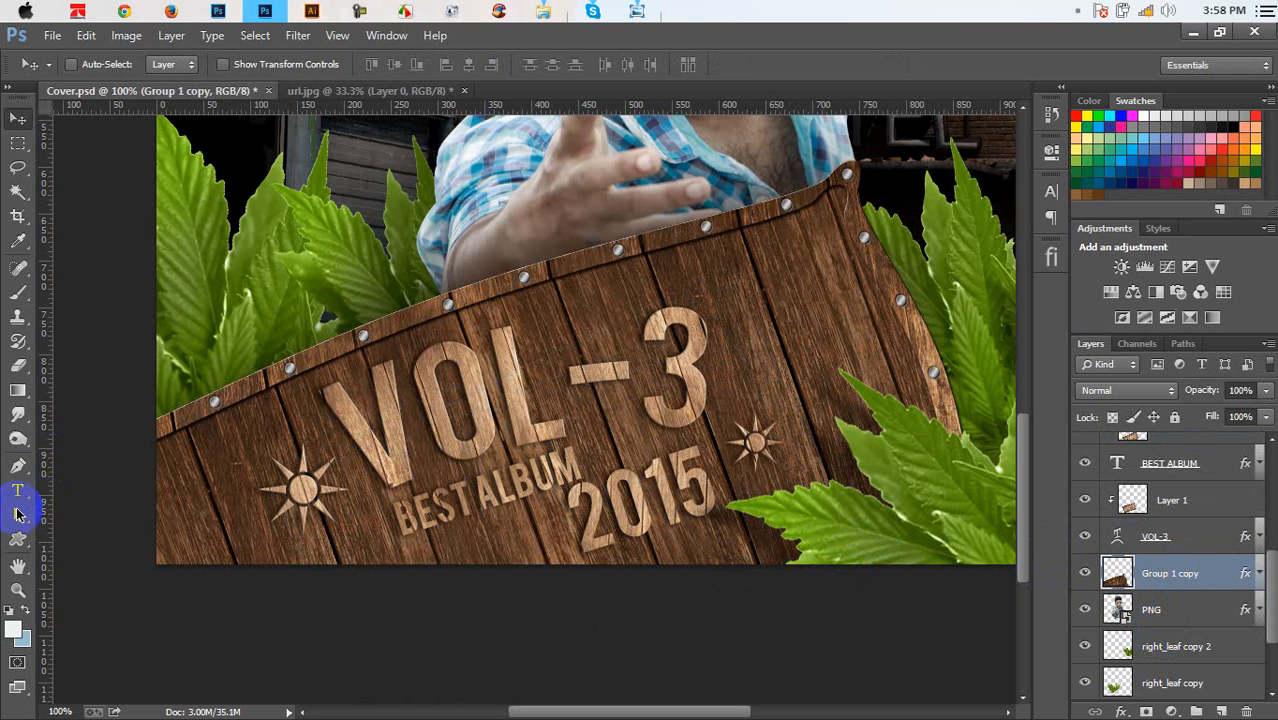
left_click(20, 415)
left_click(18, 438)
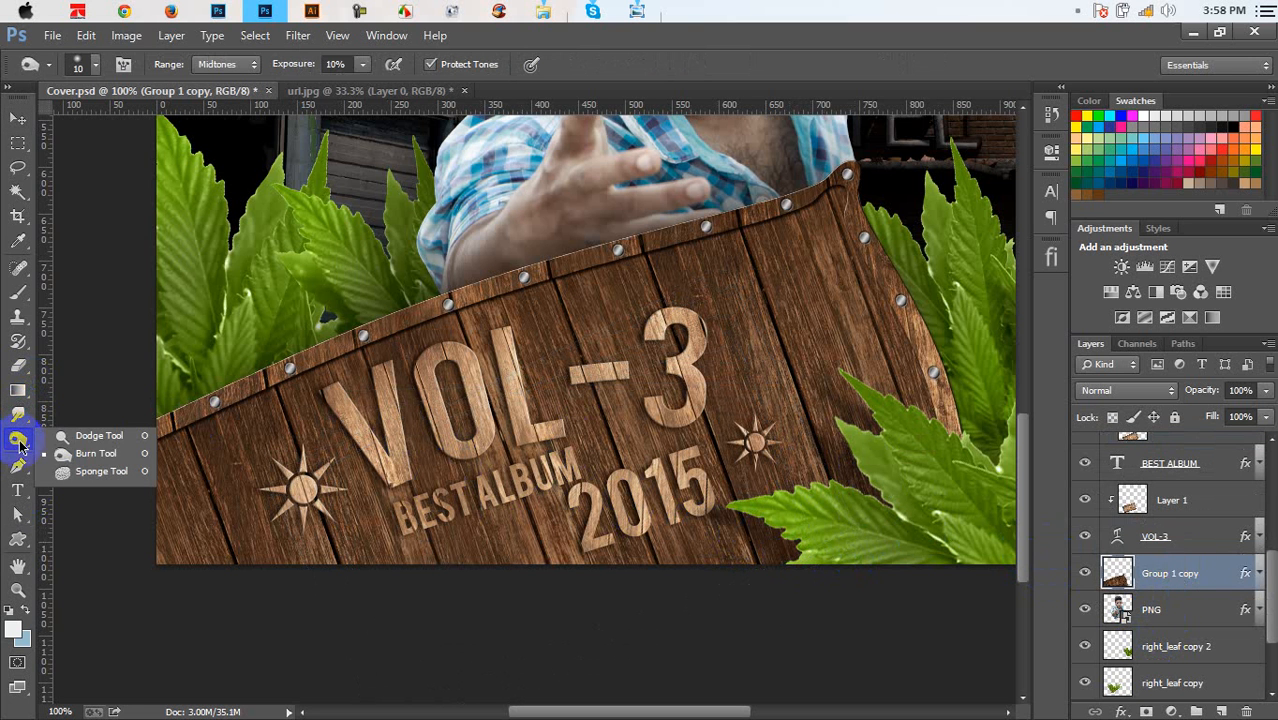
left_click(85, 453)
right_click(349, 455)
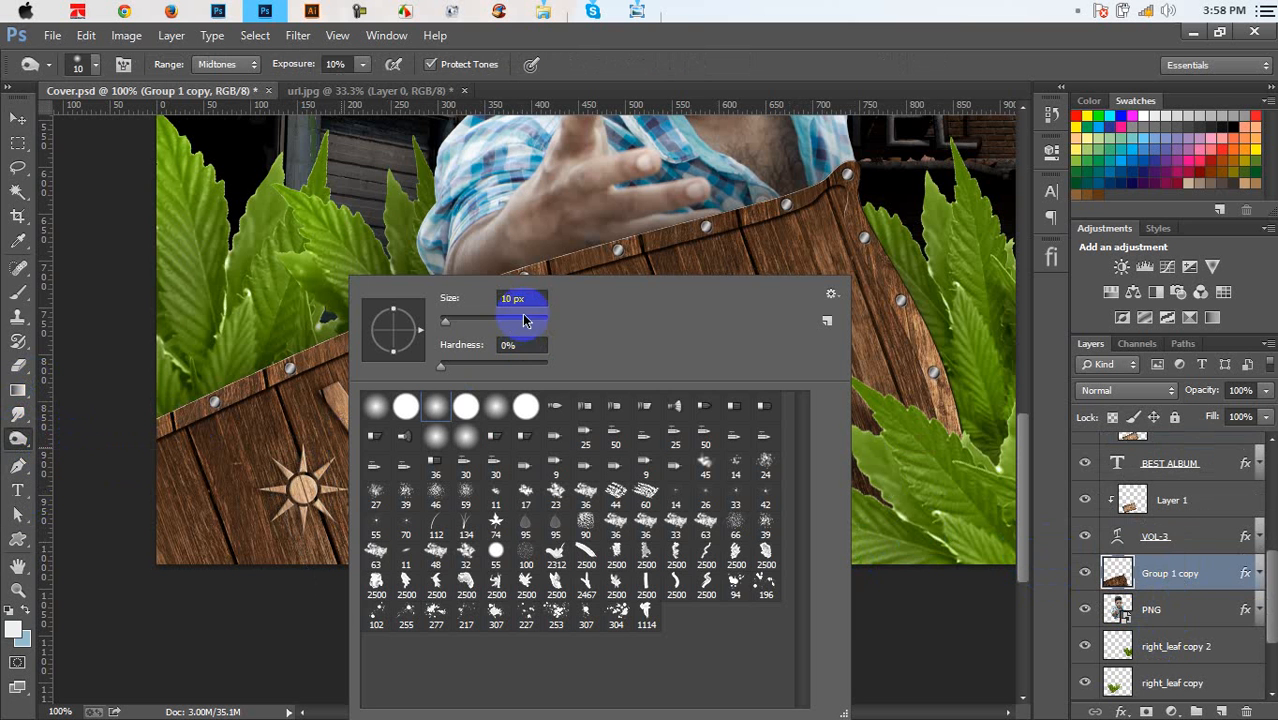
left_click(706, 67)
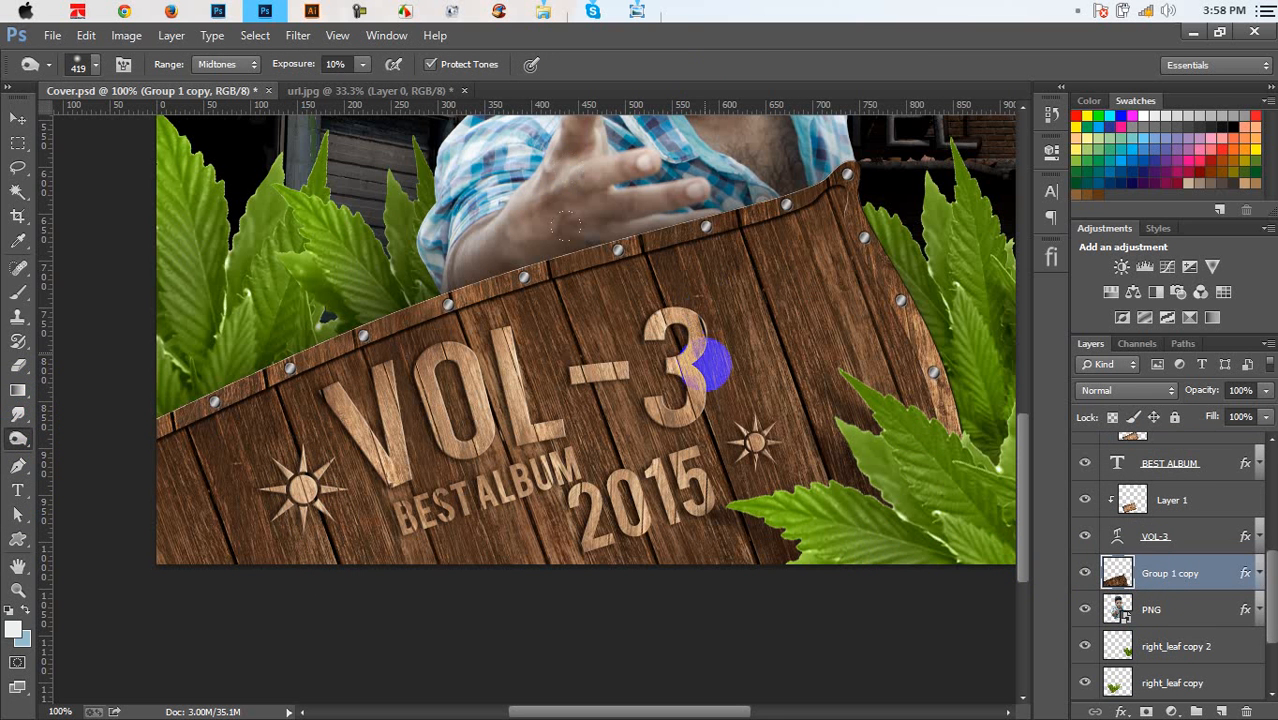
key("[")
left_click(735, 434)
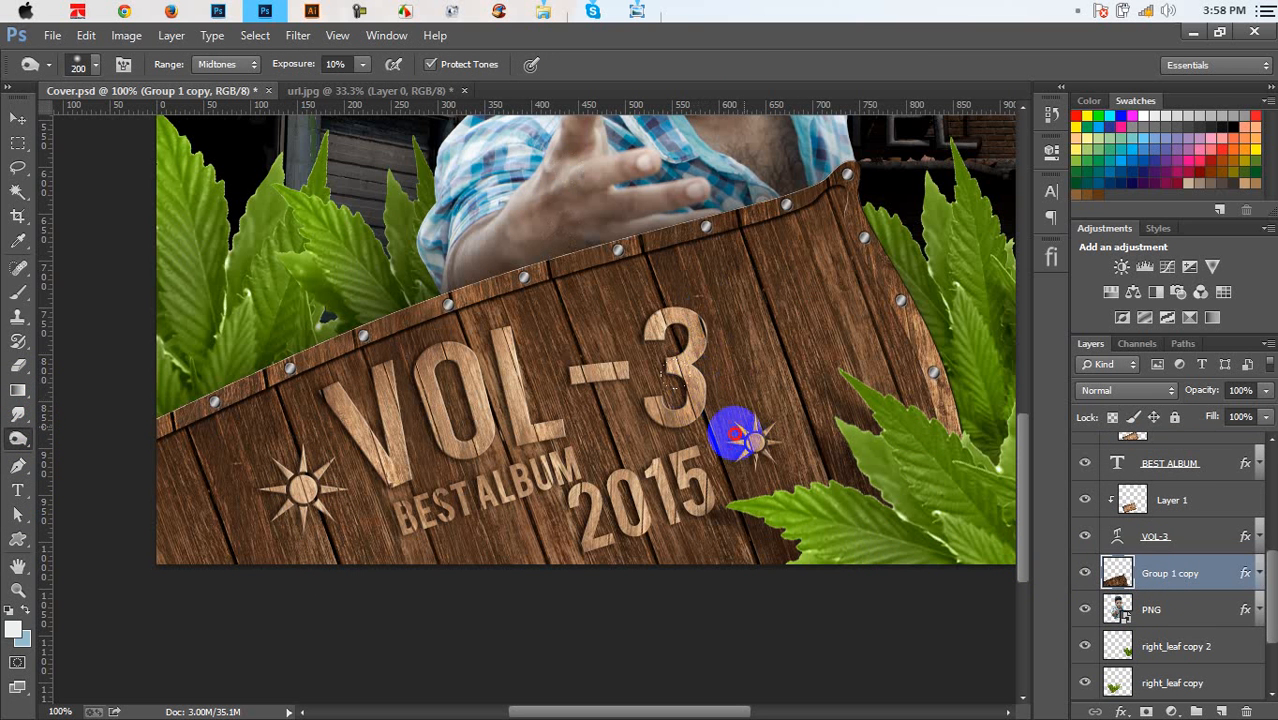
left_click(706, 454)
left_click(594, 510)
left_click(530, 465)
mouse_move(530, 465)
left_mouse_down()
mouse_move(577, 509)
mouse_move(549, 464)
mouse_move(502, 520)
mouse_move(512, 501)
mouse_move(397, 428)
left_mouse_up()
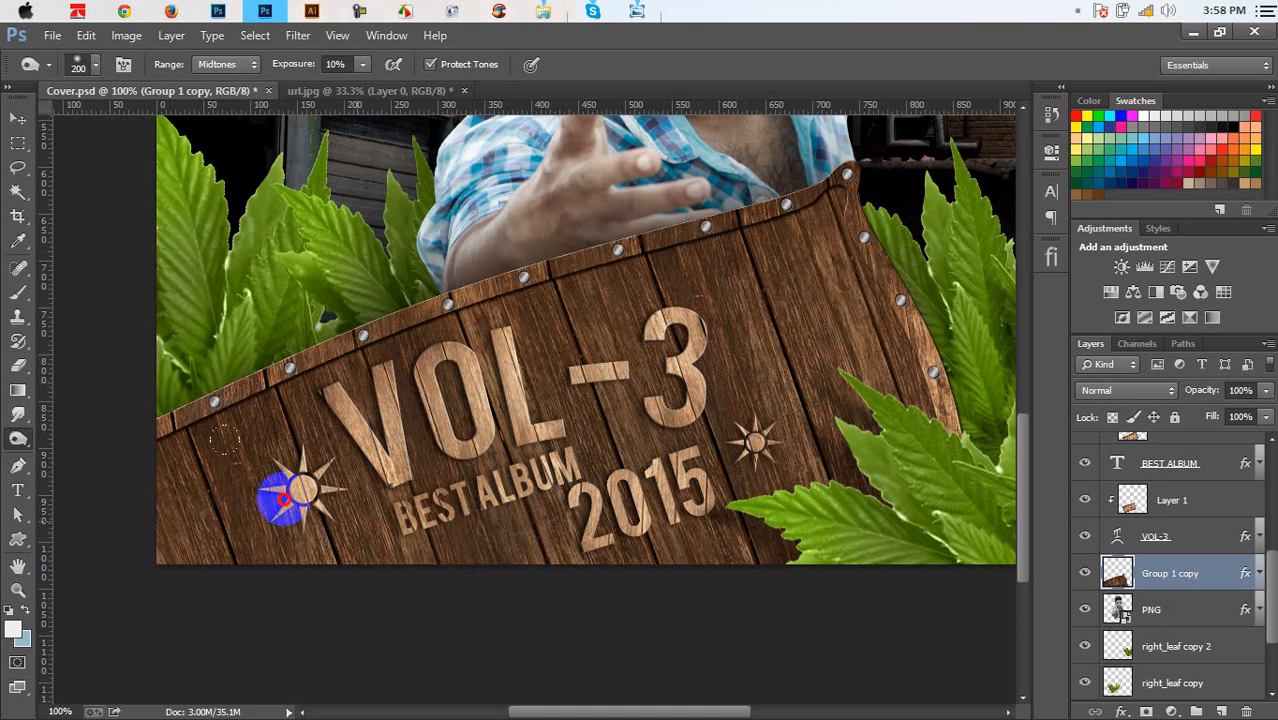
mouse_move(284, 499)
left_mouse_down()
mouse_move(548, 341)
mouse_move(702, 516)
mouse_move(859, 376)
mouse_move(542, 445)
mouse_move(573, 394)
mouse_move(351, 531)
mouse_move(812, 457)
mouse_move(646, 402)
mouse_move(113, 593)
left_mouse_up()
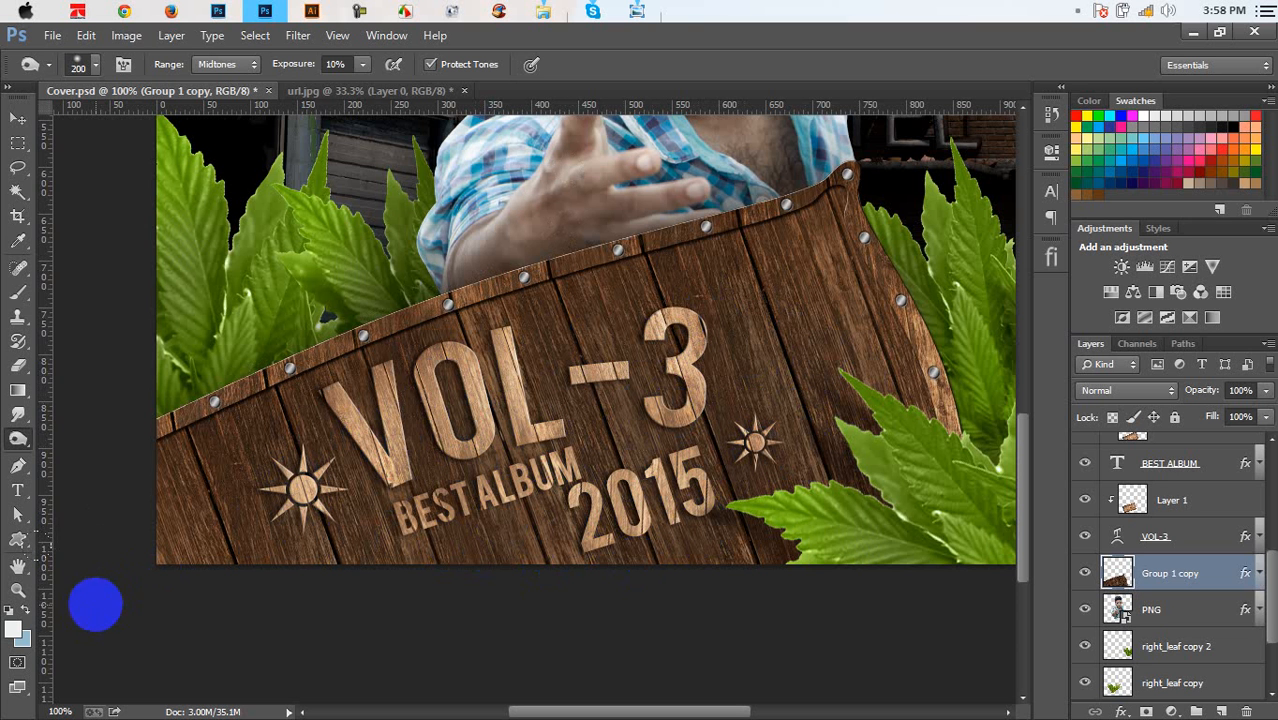
Burn the wooden board around the VOL-3 lettering with the range set to Highlights, and save the file
left_click(216, 63)
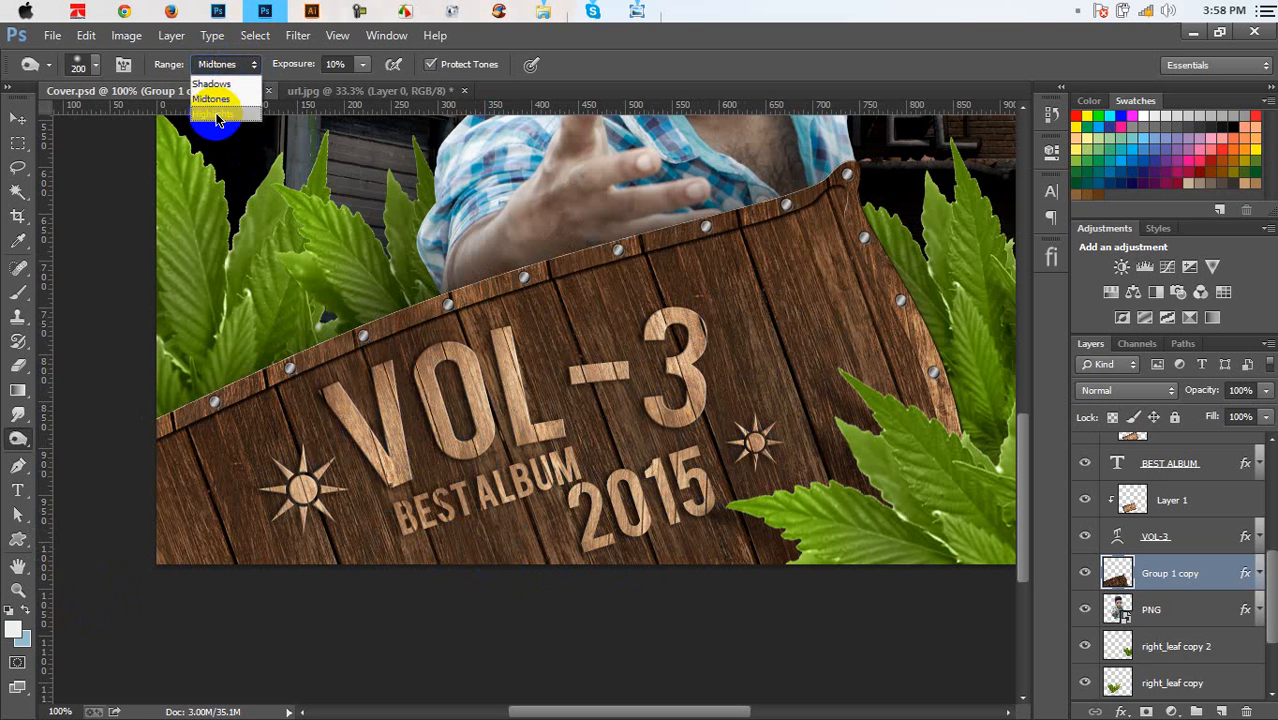
left_click(216, 115)
mouse_move(438, 413)
left_mouse_down()
mouse_move(345, 431)
mouse_move(765, 365)
mouse_move(470, 397)
left_mouse_up()
key("ctrl+minus")
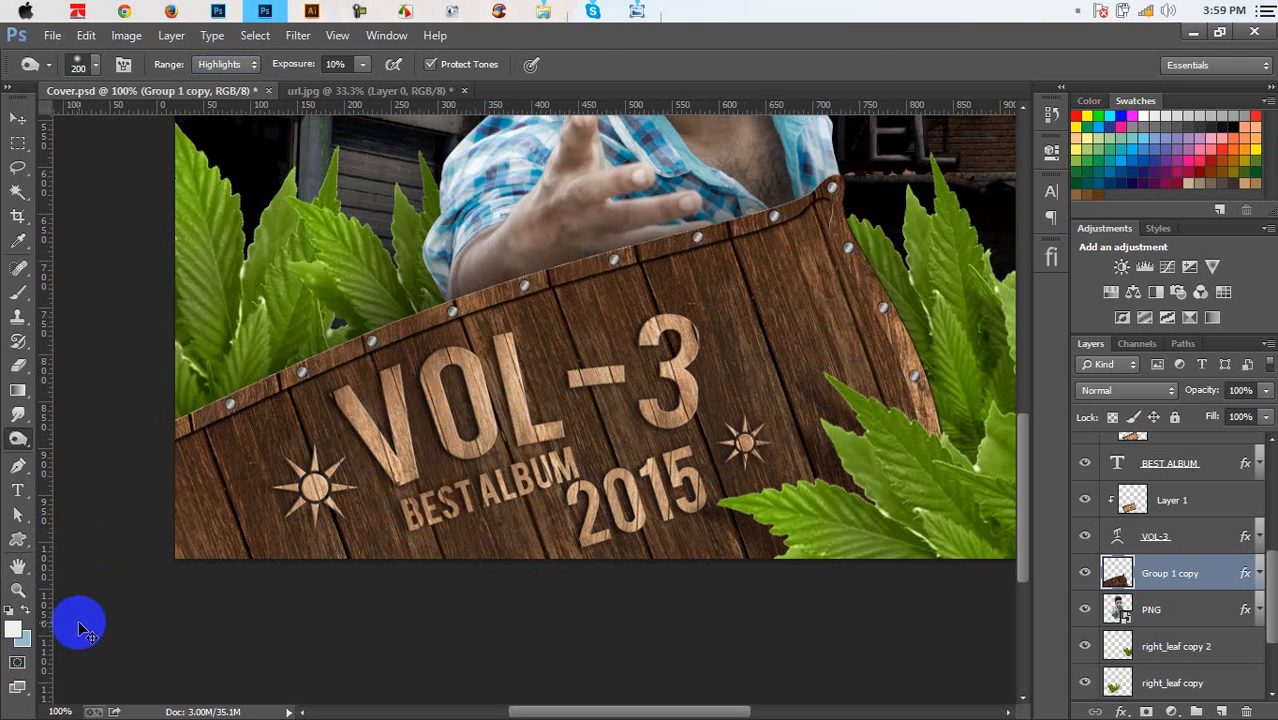
scroll(205, 422, "up", 3)
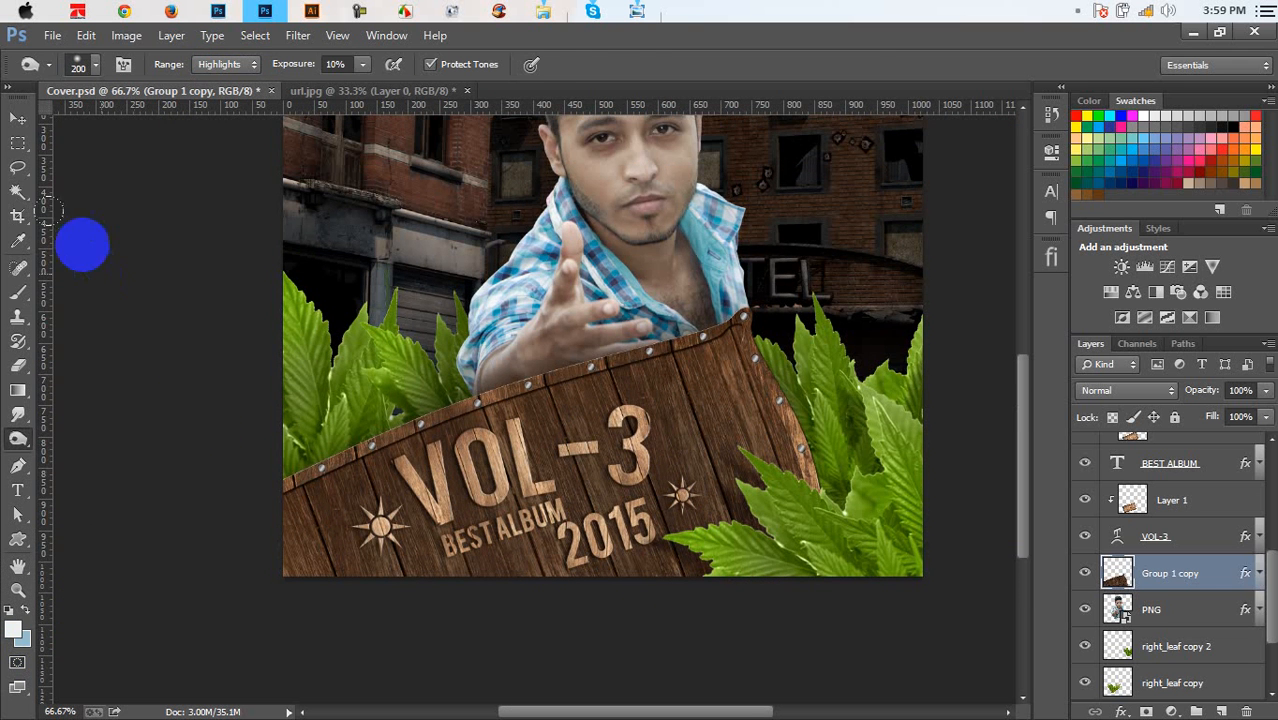
left_click(18, 118)
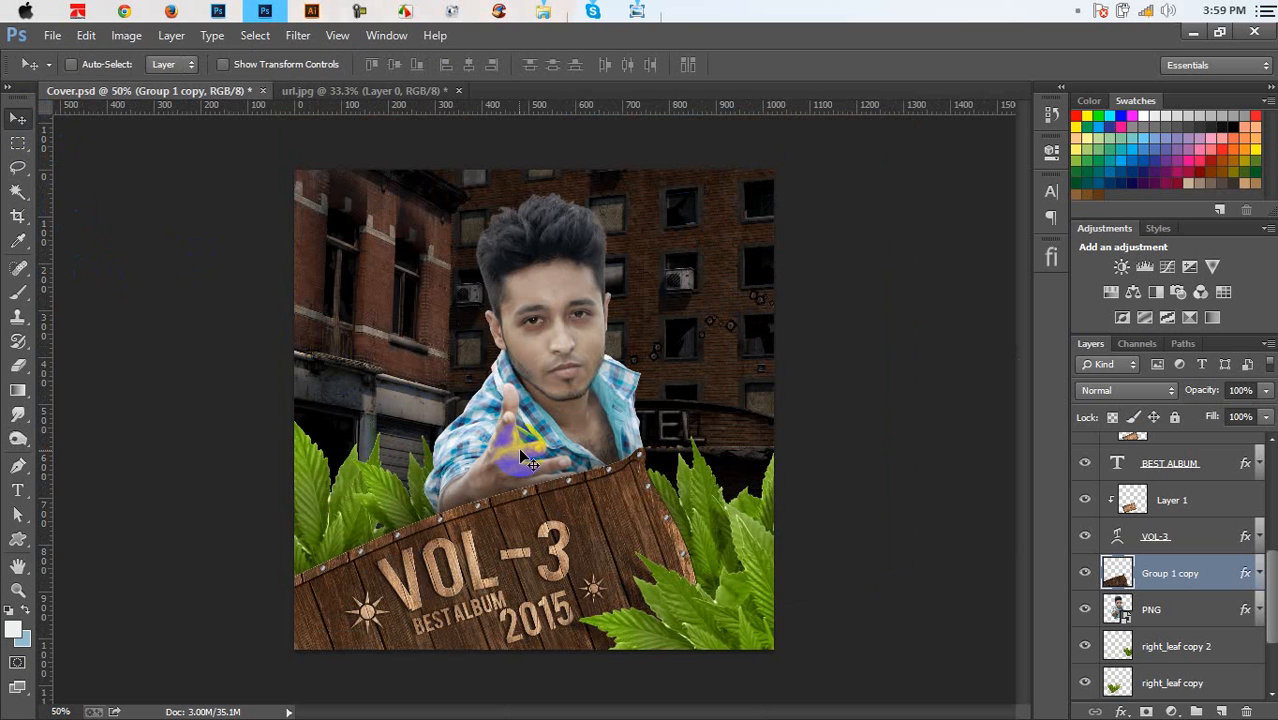
key("ctrl+s")
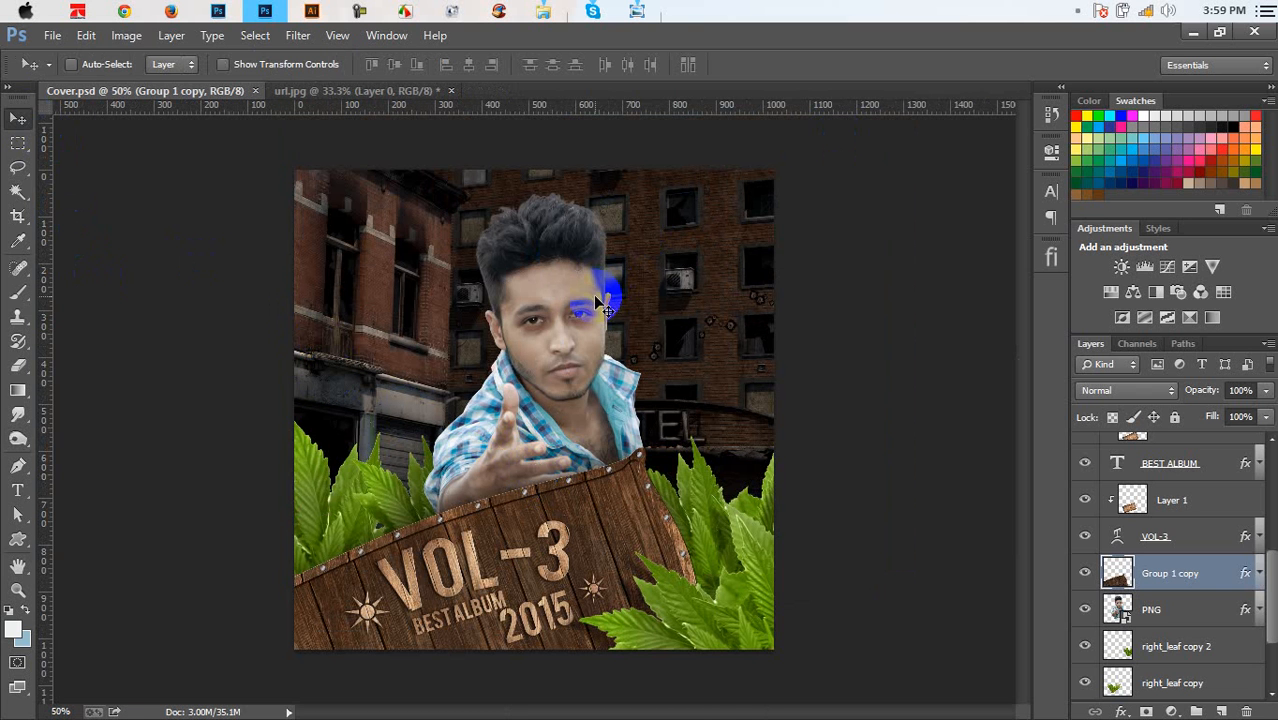
Group the layers from Layer 1 copy 3 down to Group 1 copy as "Bord + Text" and save the file
scroll(1150, 520, "up", 8)
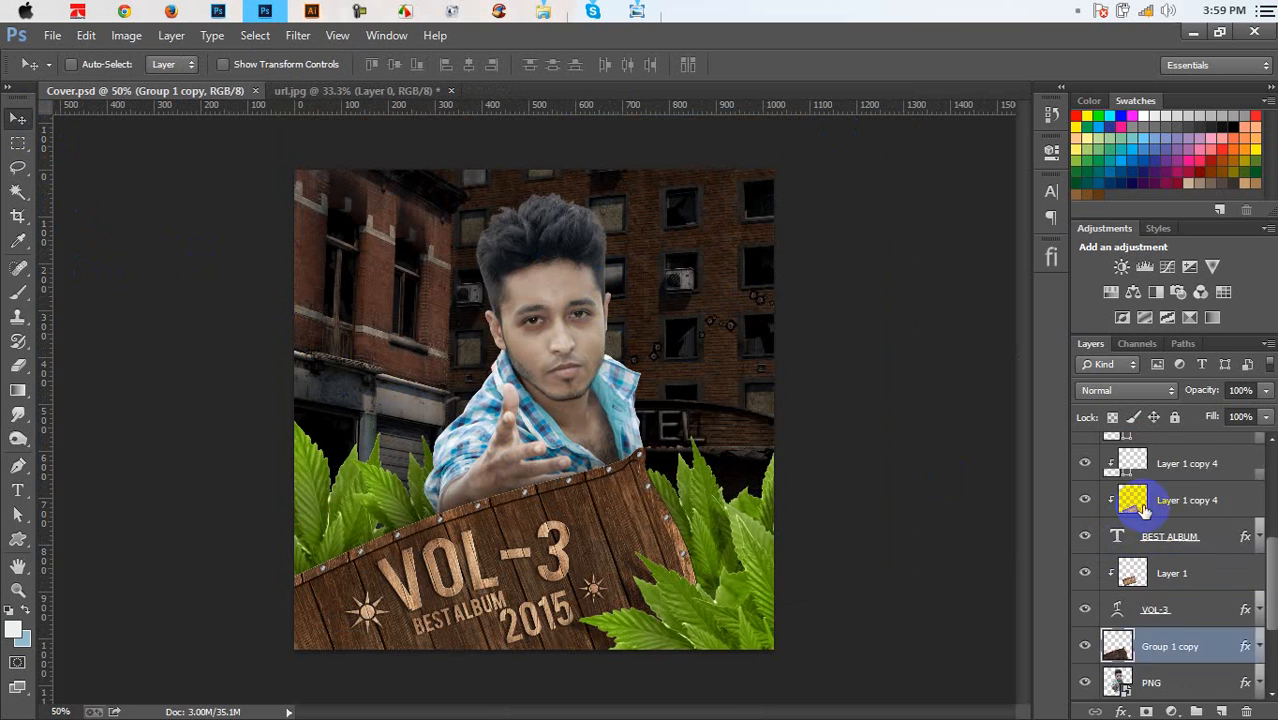
left_click(1180, 483)
scroll(1175, 510, "down", 8)
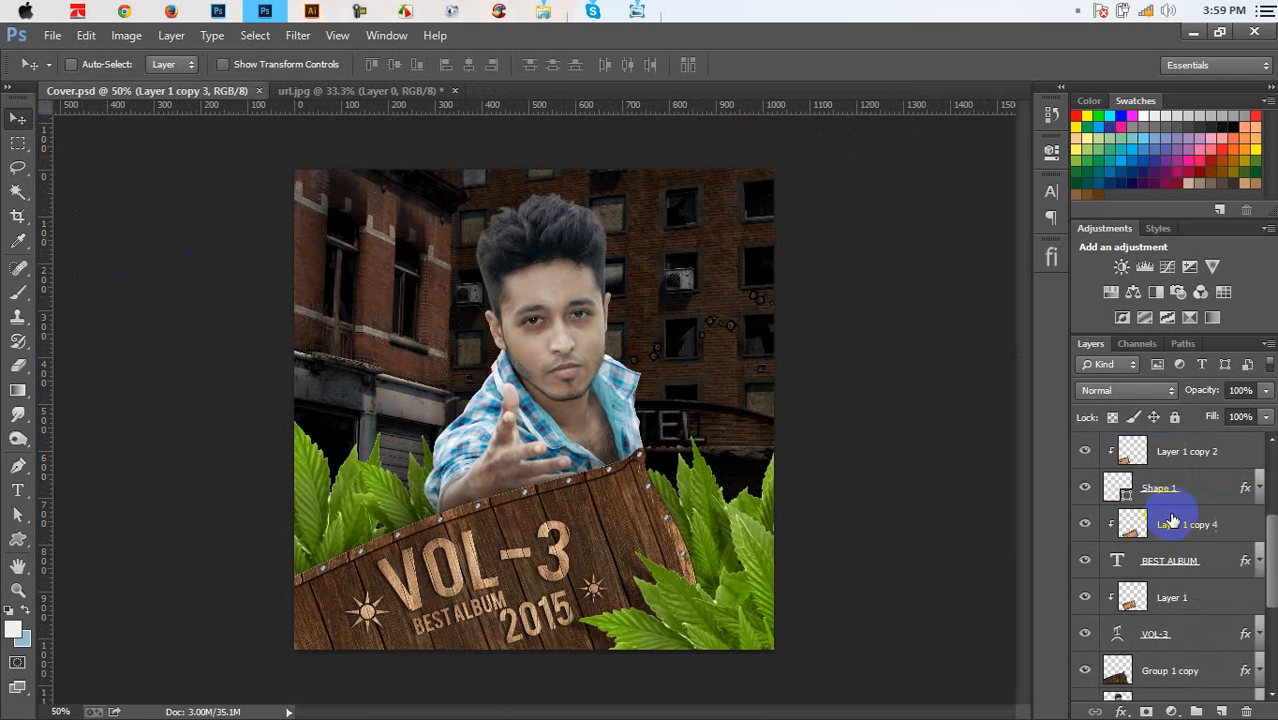
left_click(1180, 528, "shift")
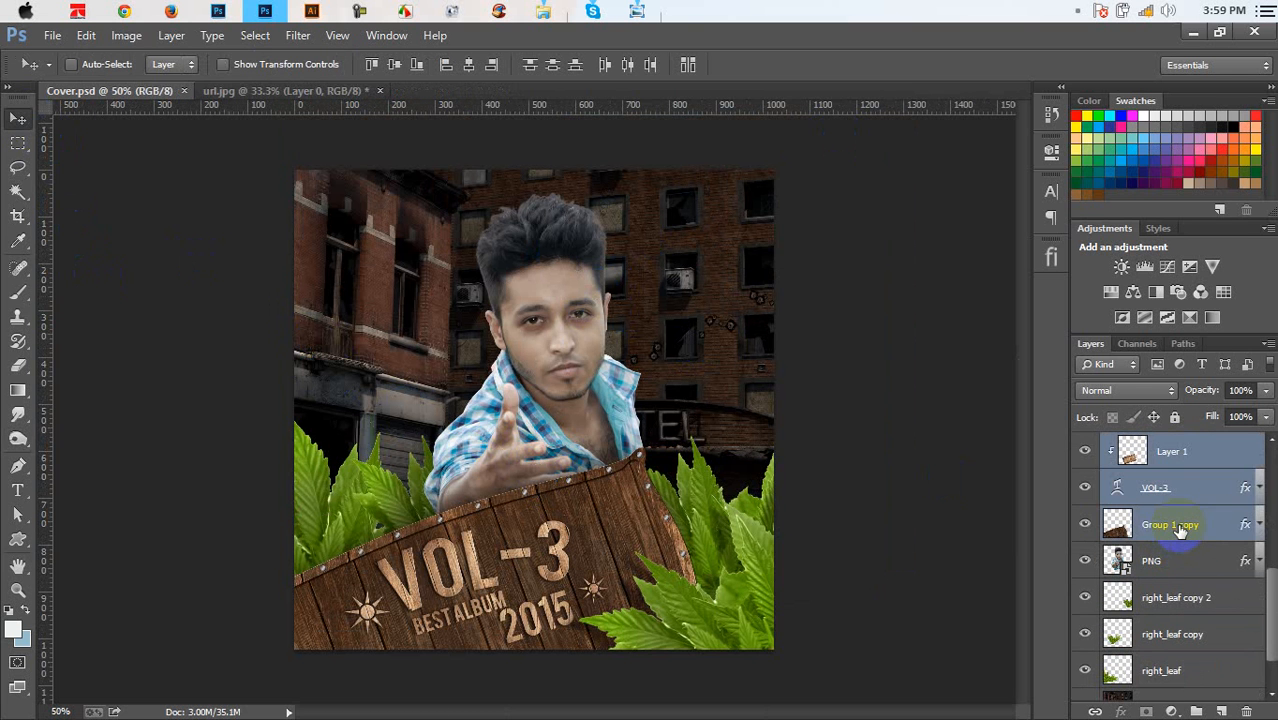
key("ctrl+g")
double_click(1165, 472)
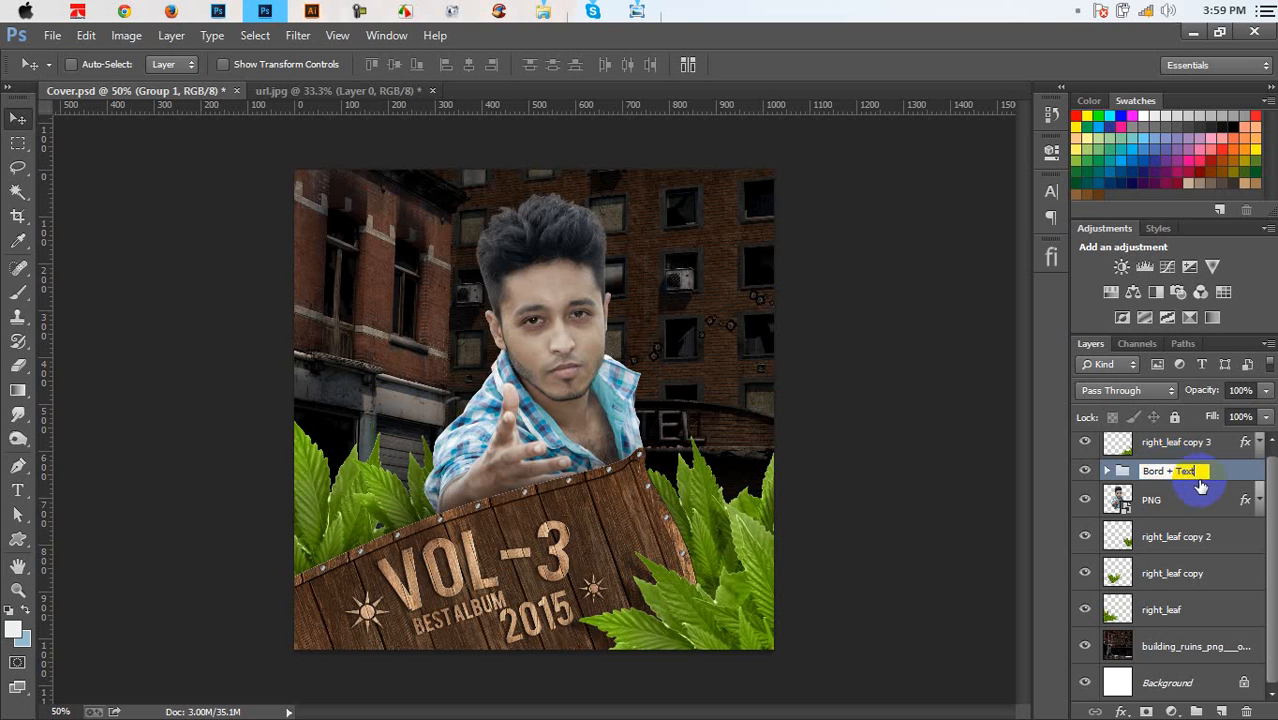
left_click(809, 599)
left_click(514, 636)
key("ctrl+s")
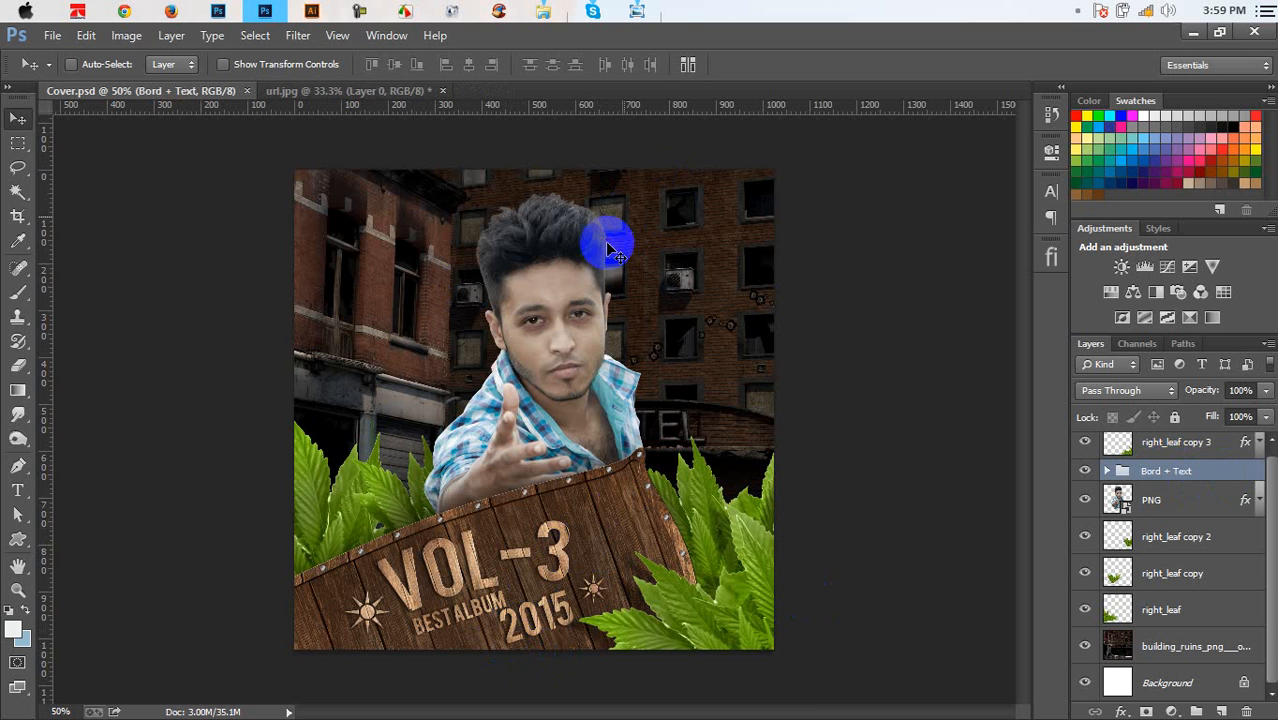
left_click(647, 12)
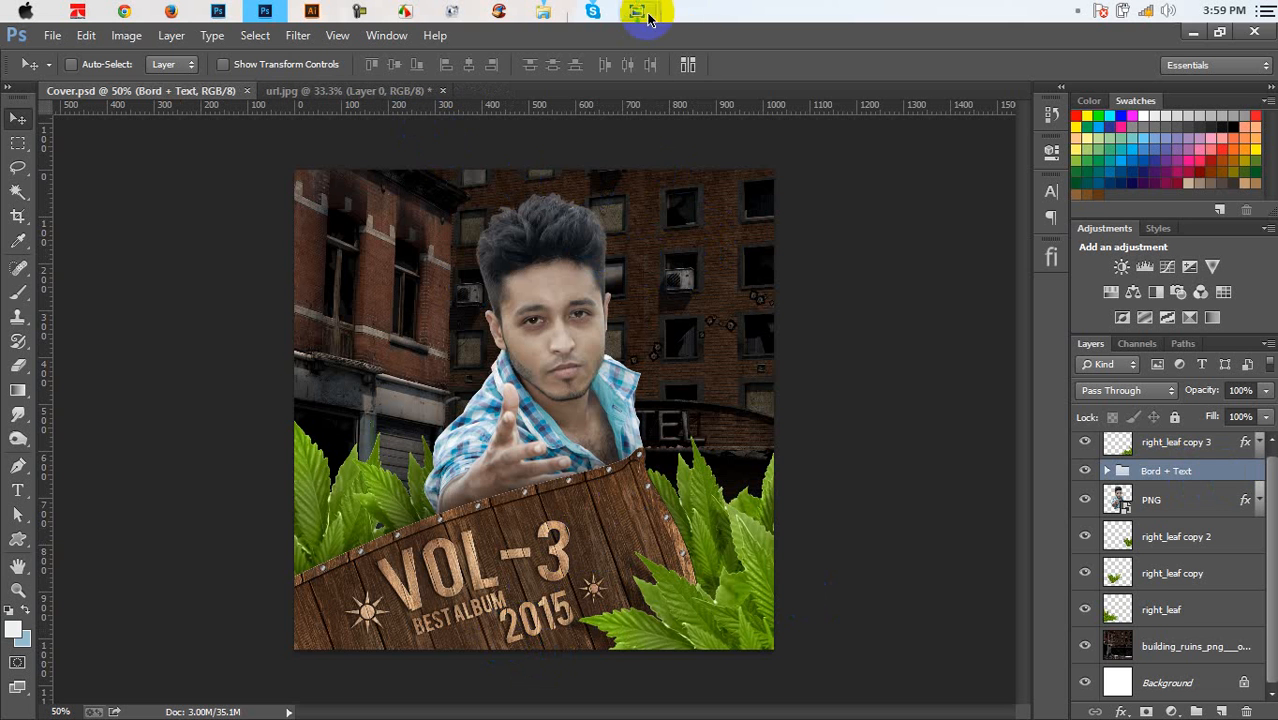
left_click(545, 11)
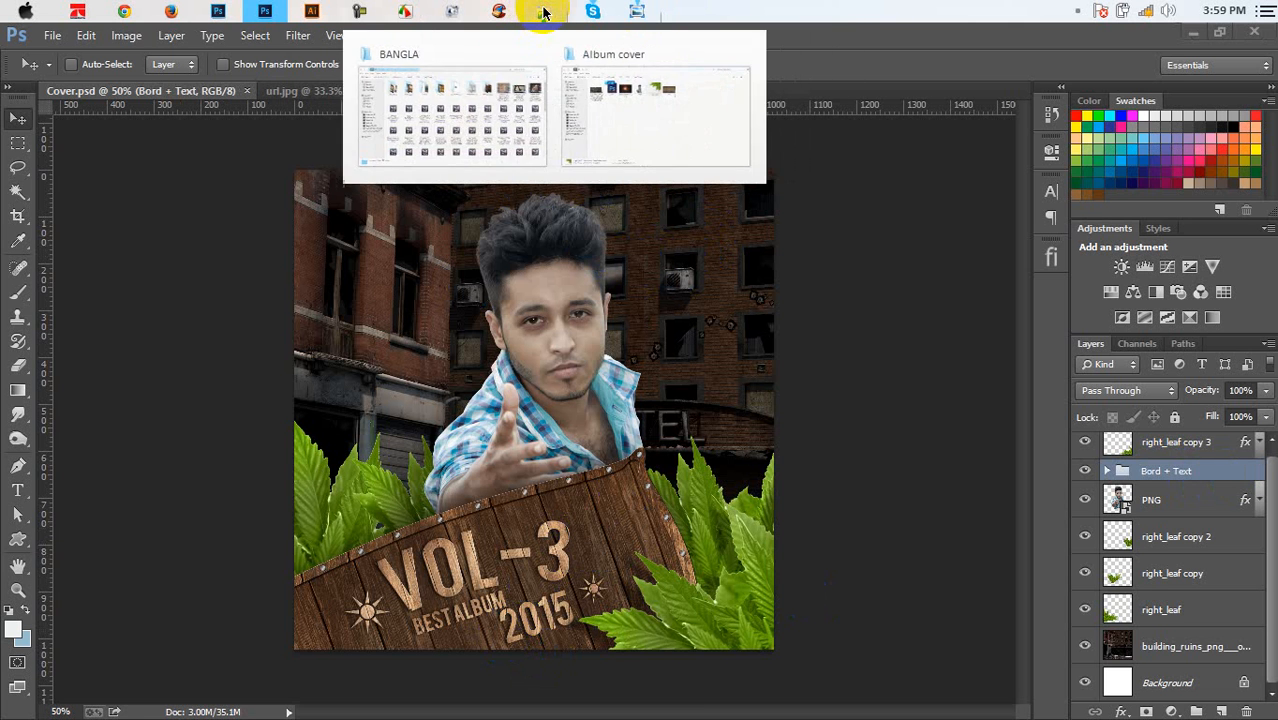
left_click(841, 291)
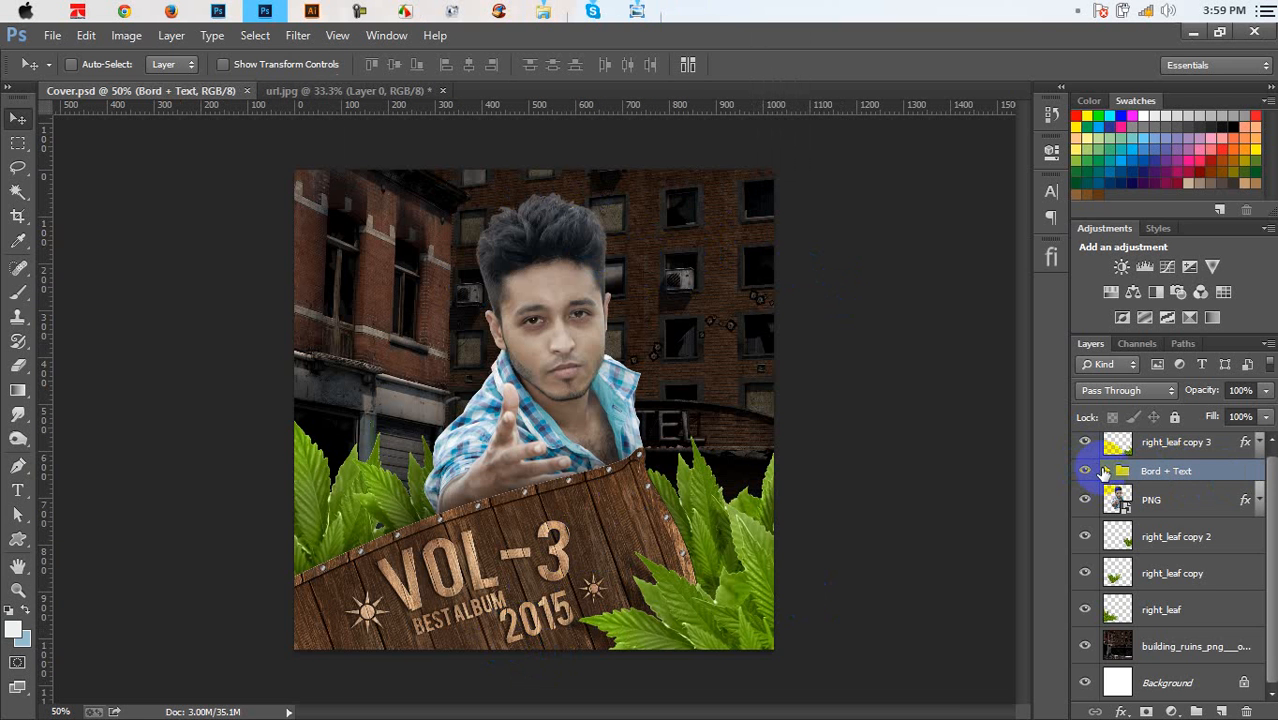
Change the font of the VOL-3 text inside the Bord + Text group to Bernard MT Condensed
left_click(1103, 471)
scroll(1130, 571, "down", 5)
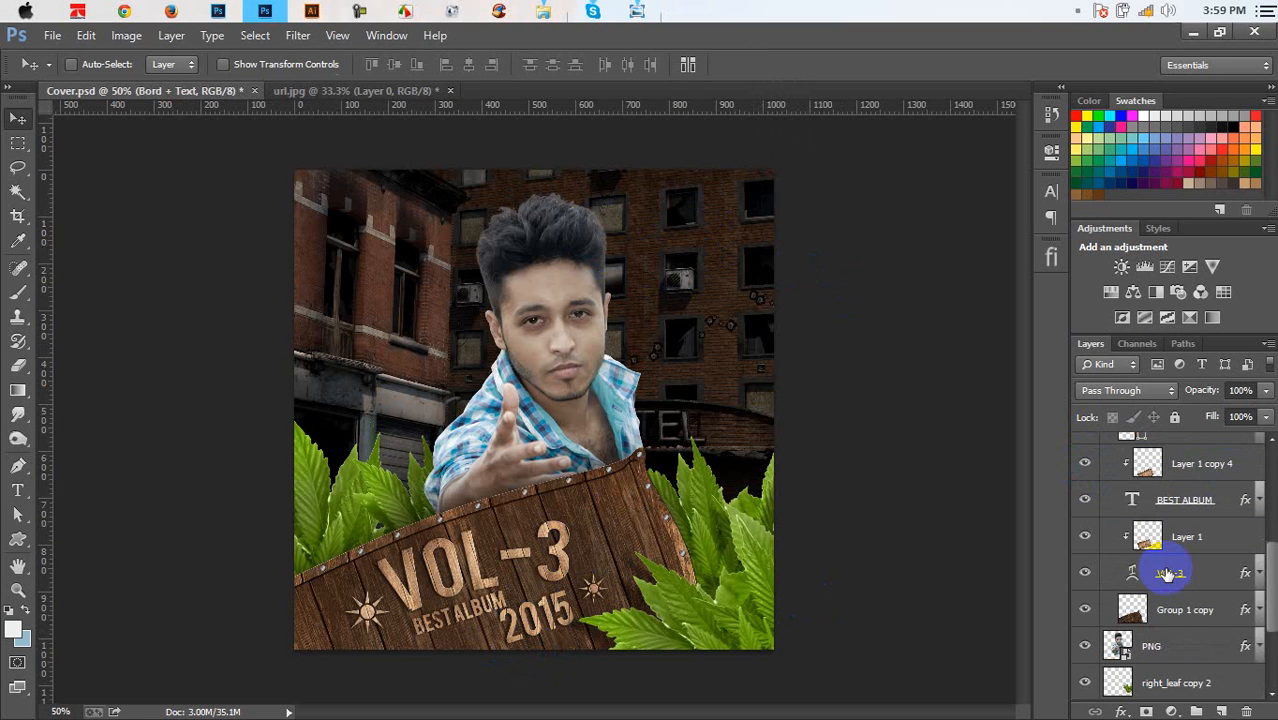
double_click(1138, 573)
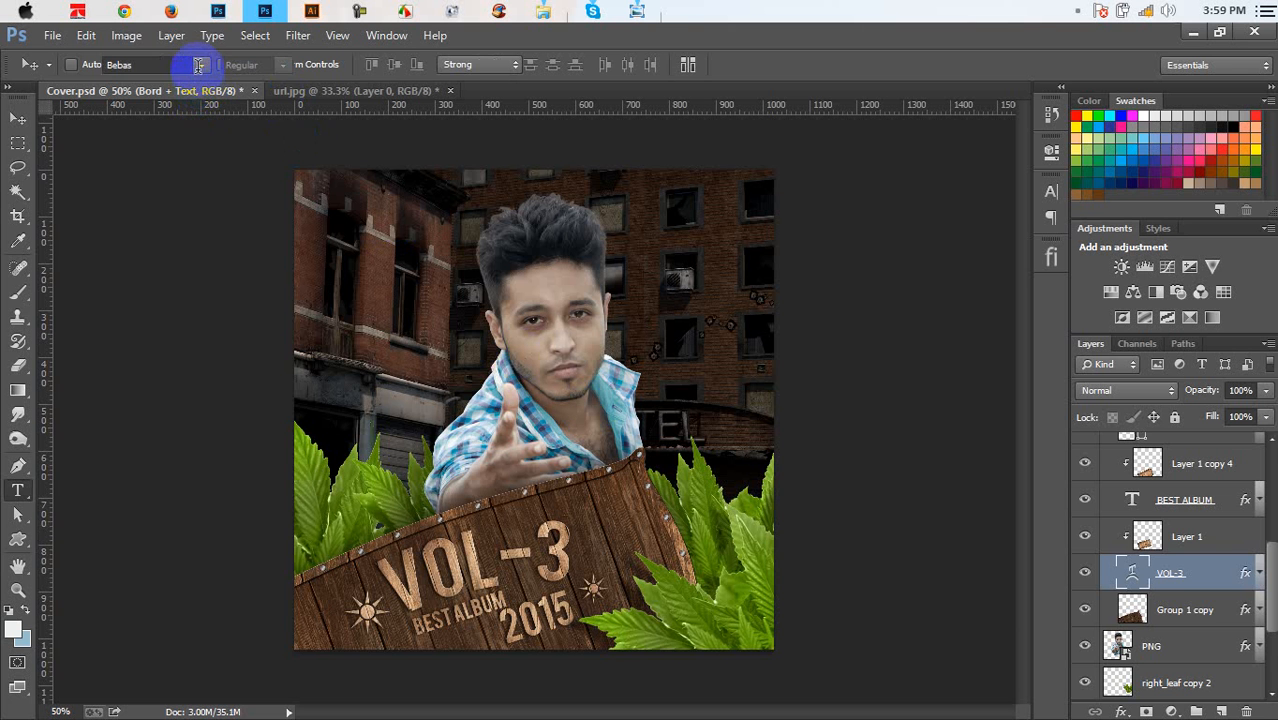
left_click(199, 67)
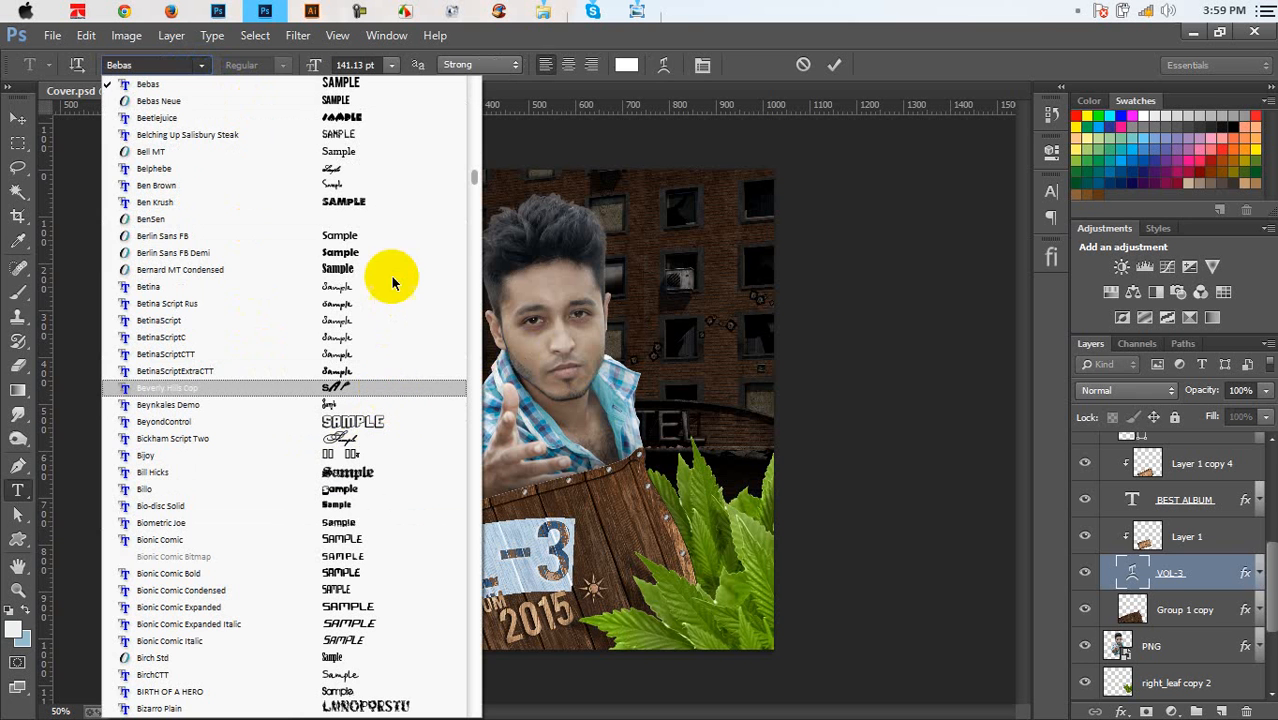
left_click(358, 271)
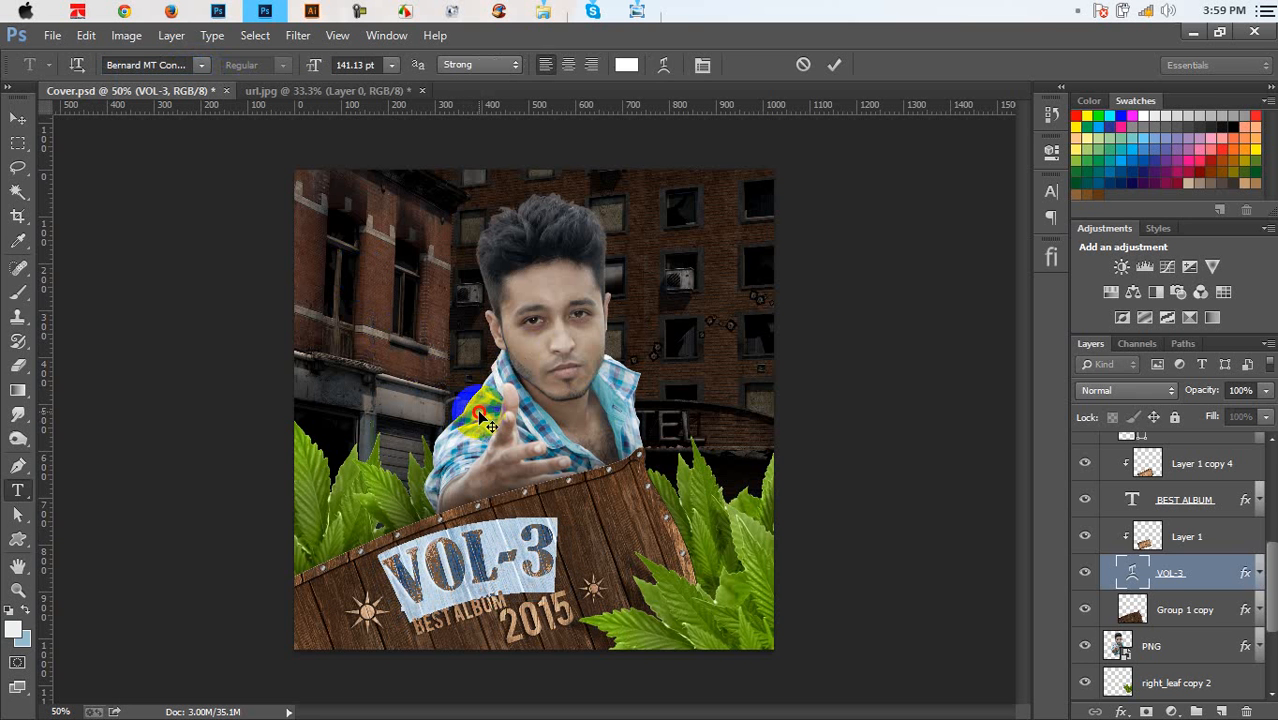
Increase the font size of the whole VOL-3 text to 159.13 pt
left_click(362, 65)
key("Up")
key("Up")
key("Up")
key("Up")
key("Up")
key("Up")
key("Up")
key("Up")
key("Up")
key("Up")
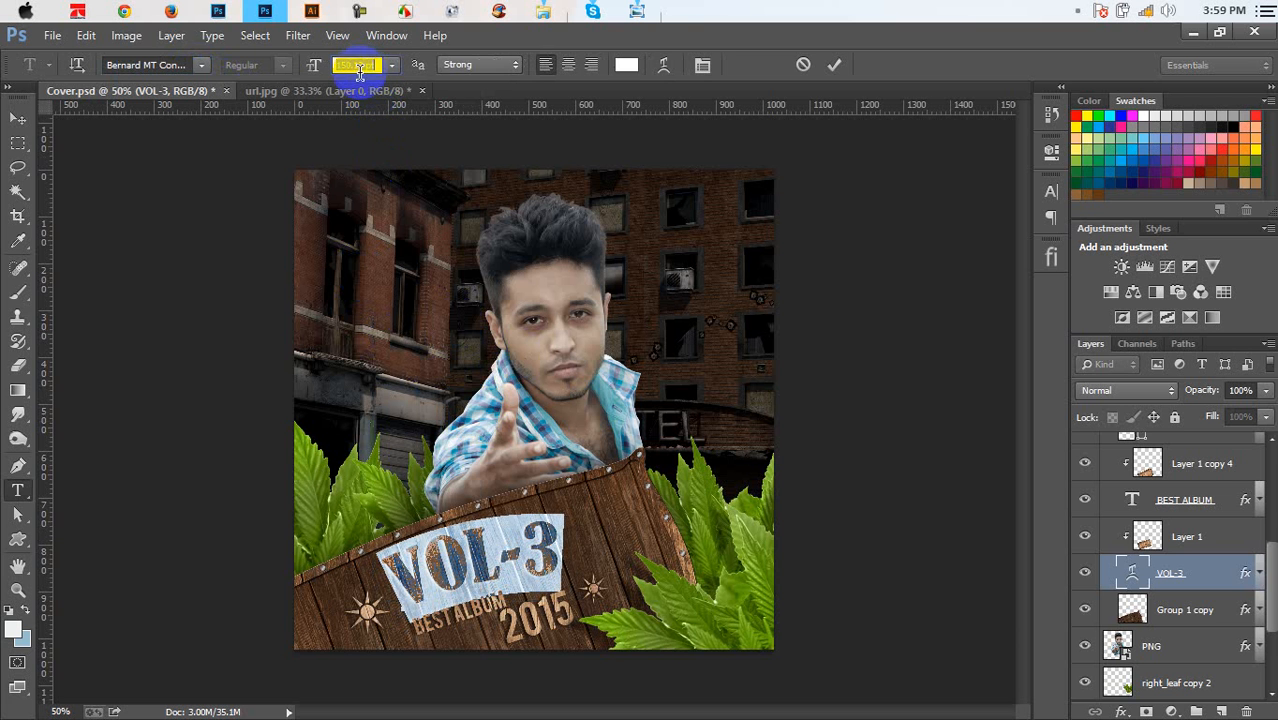
Enlarge only the digit 3 of the VOL-3 text to 272.92 pt and commit the text edit
left_click(540, 523)
double_click(540, 523)
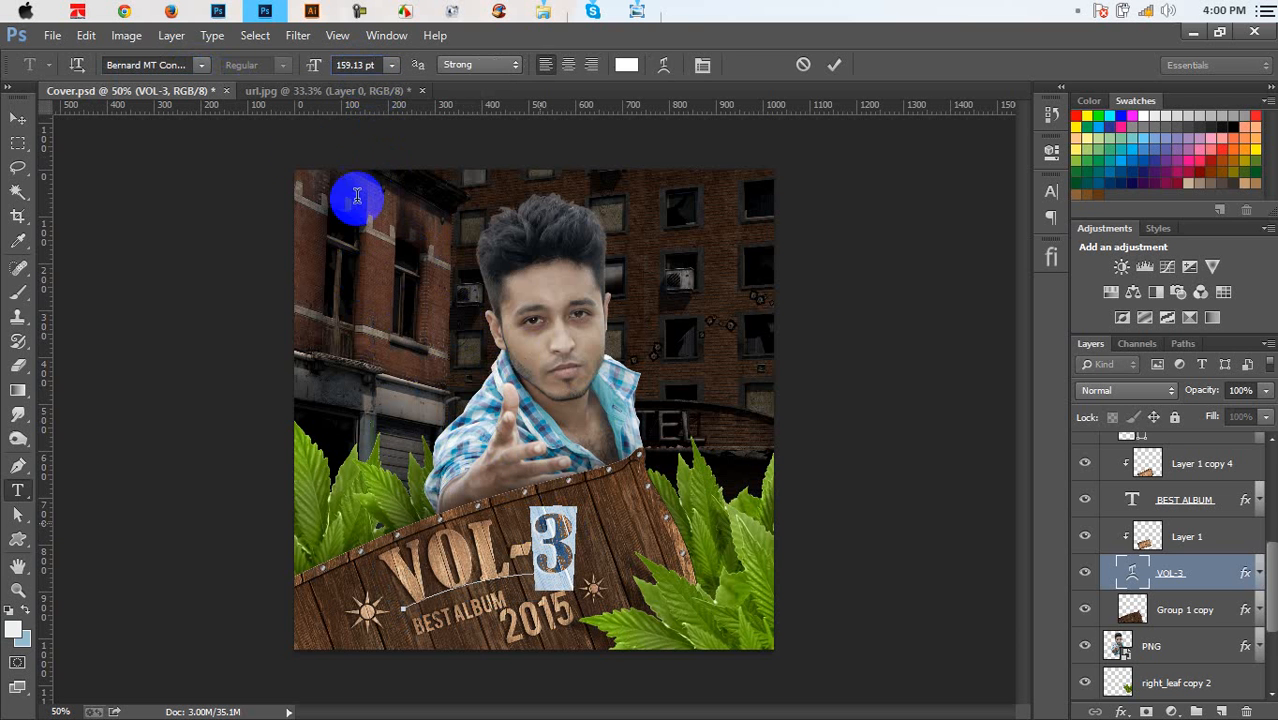
left_click(336, 68)
left_click_drag(360, 92, 440, 120)
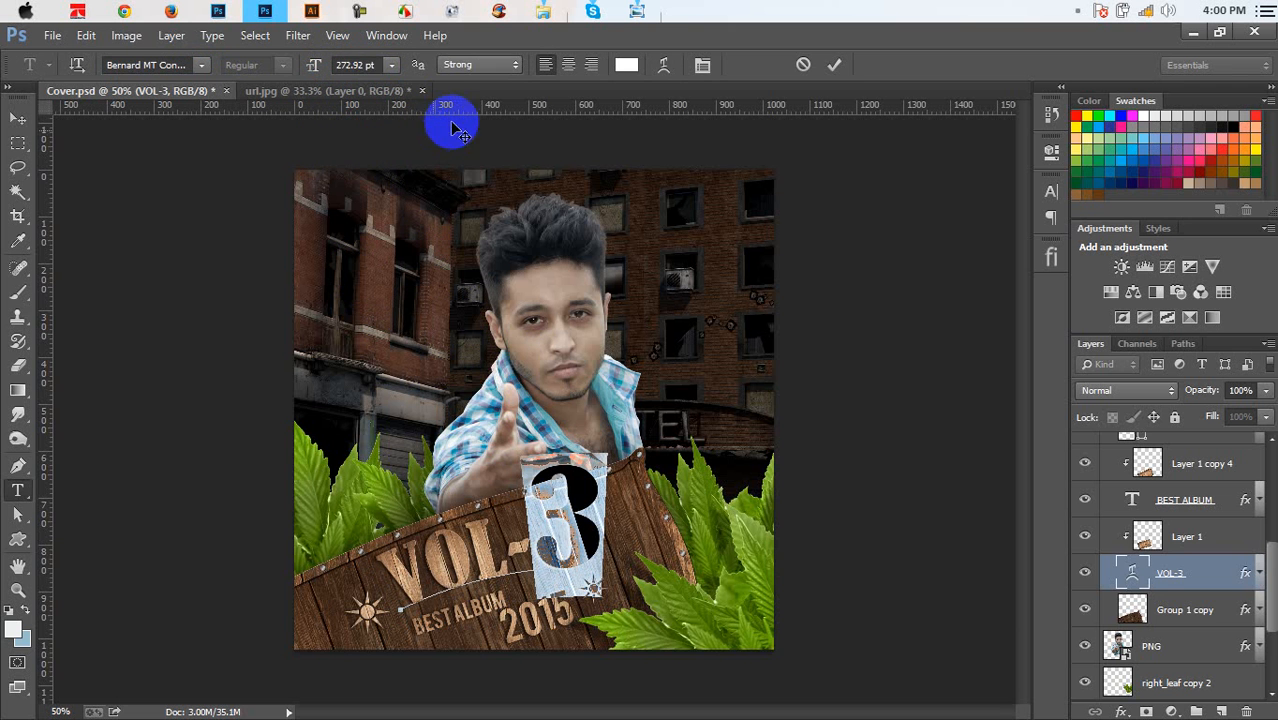
left_click(835, 65)
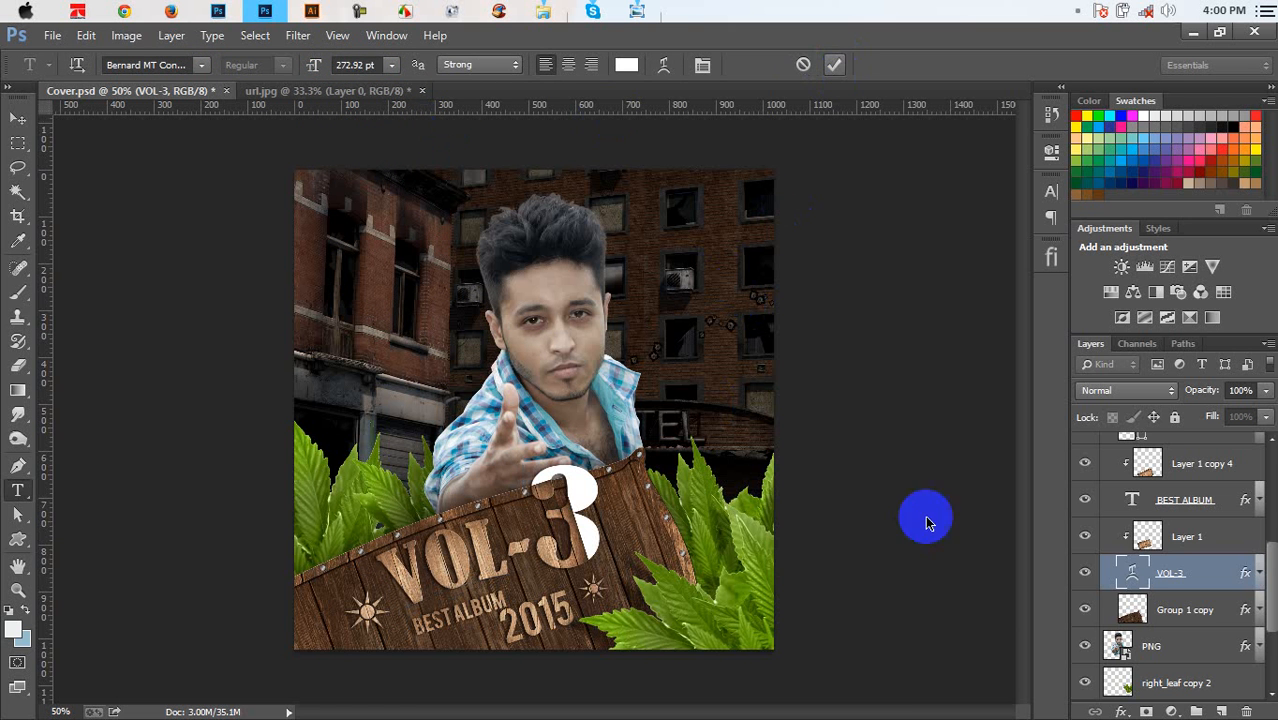
Scale the wood texture clipped to VOL-3 to about 132% and rotate it slightly so it covers the enlarged lettering
key("v")
left_click(1127, 540)
key("ctrl+t")
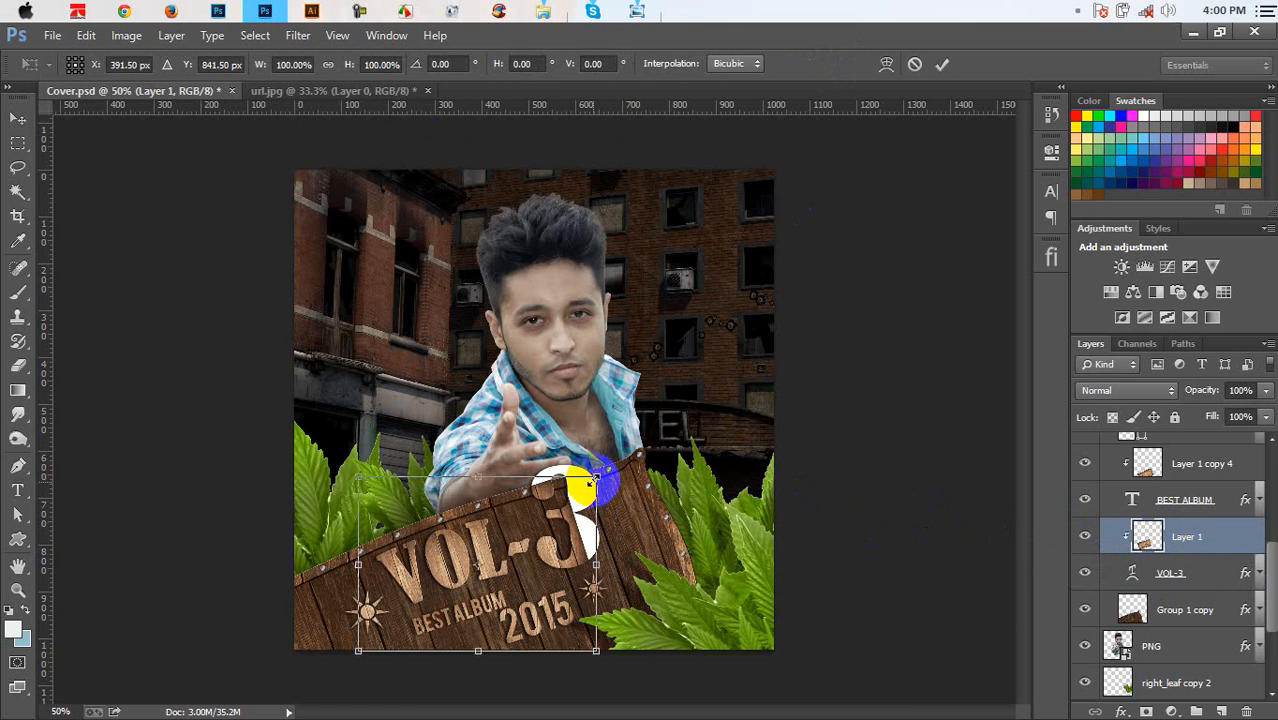
left_click_drag(548, 515, 560, 500)
left_click_drag(607, 462, 668, 432)
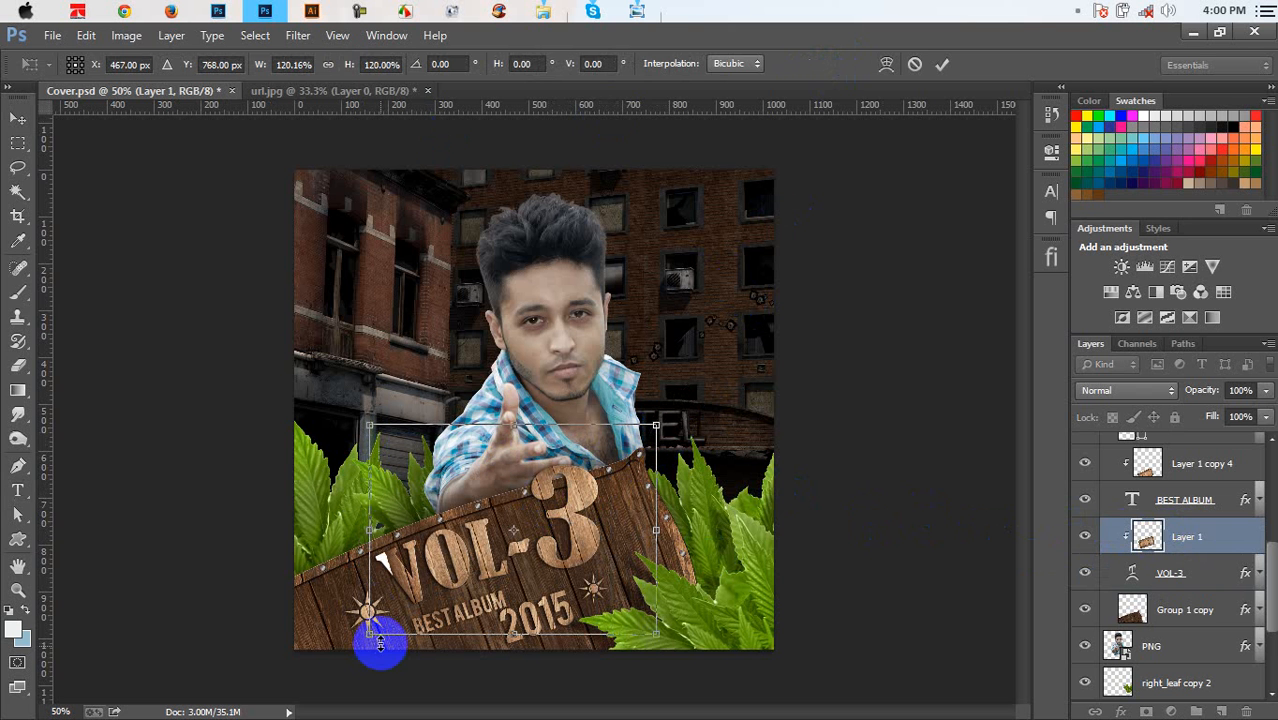
left_click_drag(362, 638, 334, 642)
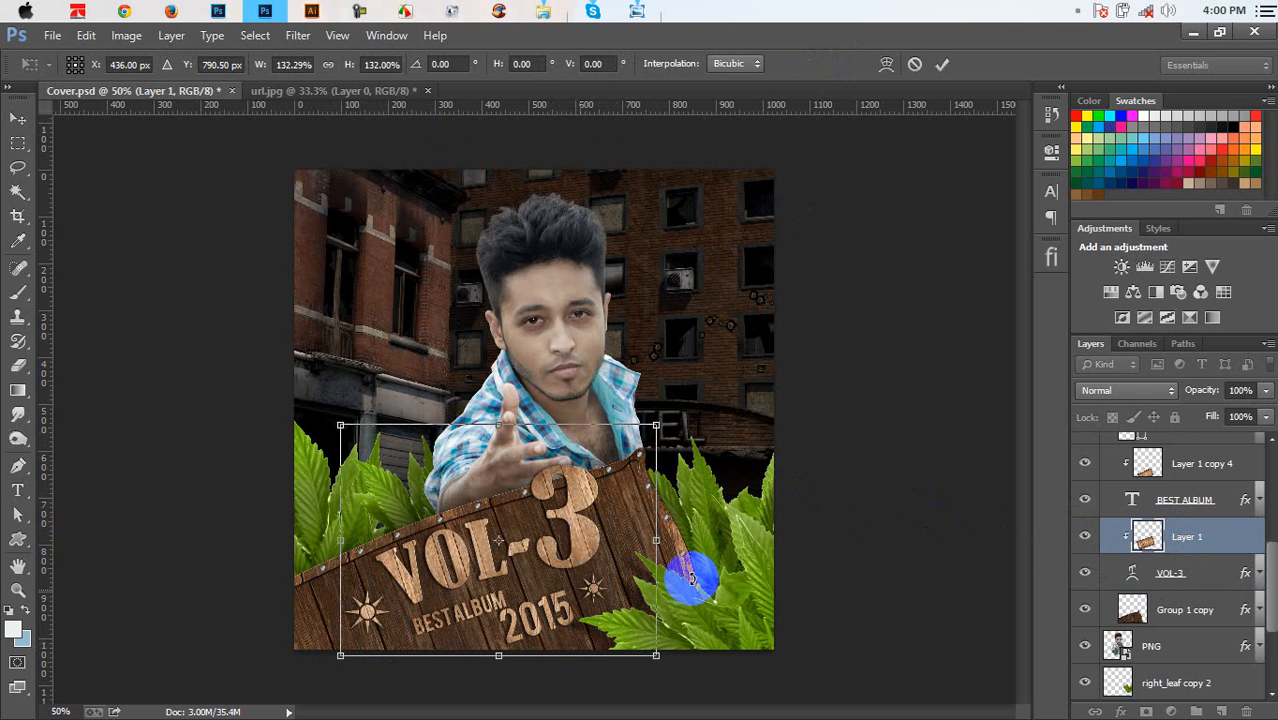
left_click_drag(771, 557, 770, 531)
key("Return")
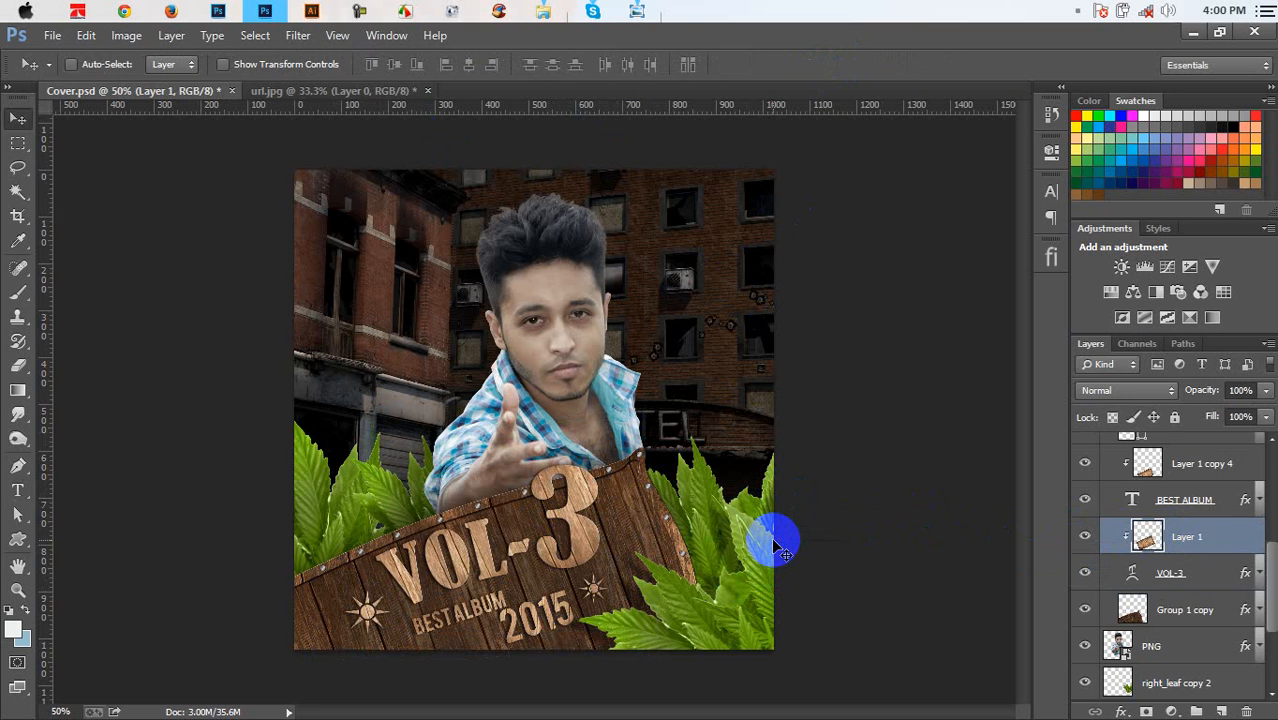
Darken the VOL-3 wood texture with Curves, mapping input 147 to output 122, and save the file
key("ctrl+m")
left_click_drag(933, 371, 972, 353)
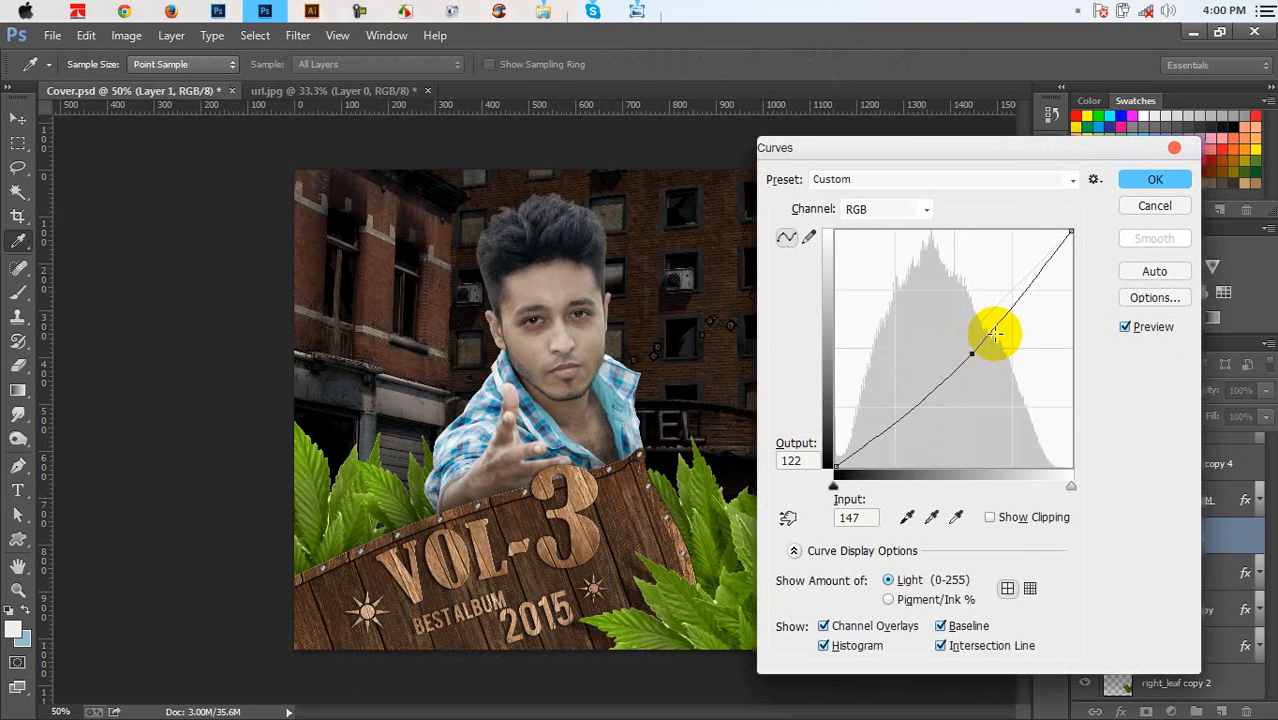
key("Return")
key("ctrl+s")
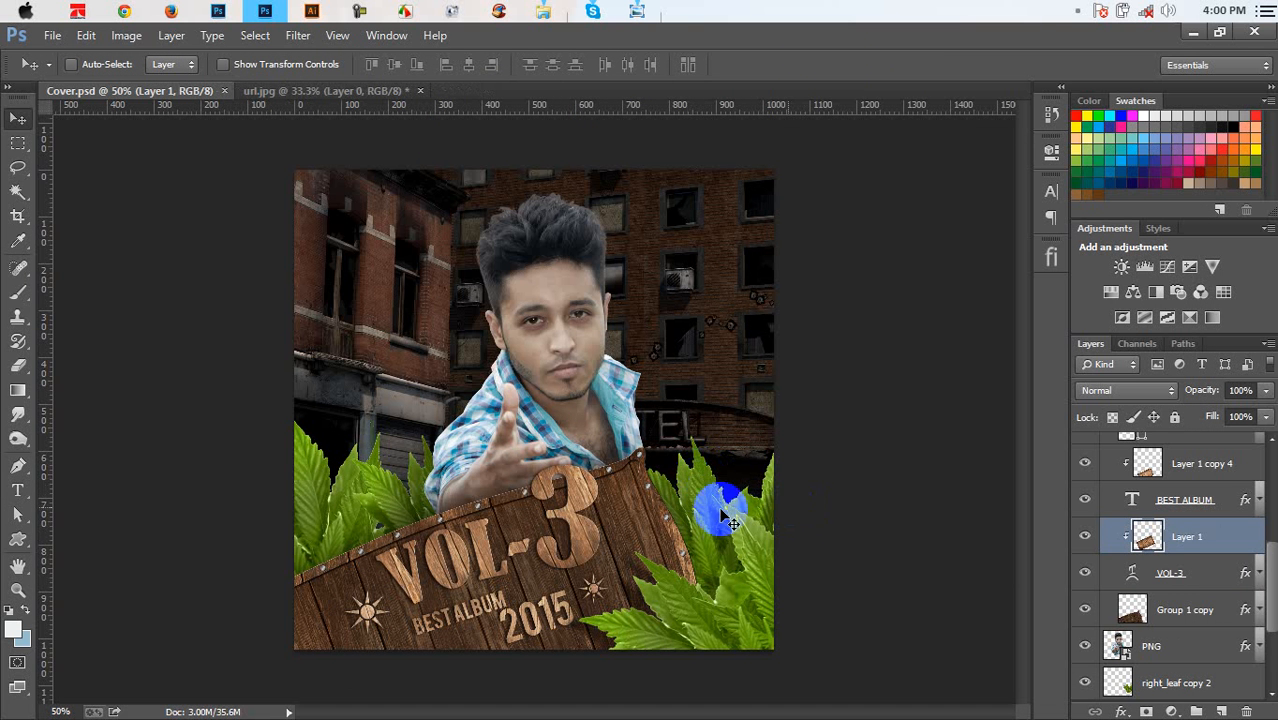
scroll(1140, 495, "up", 5)
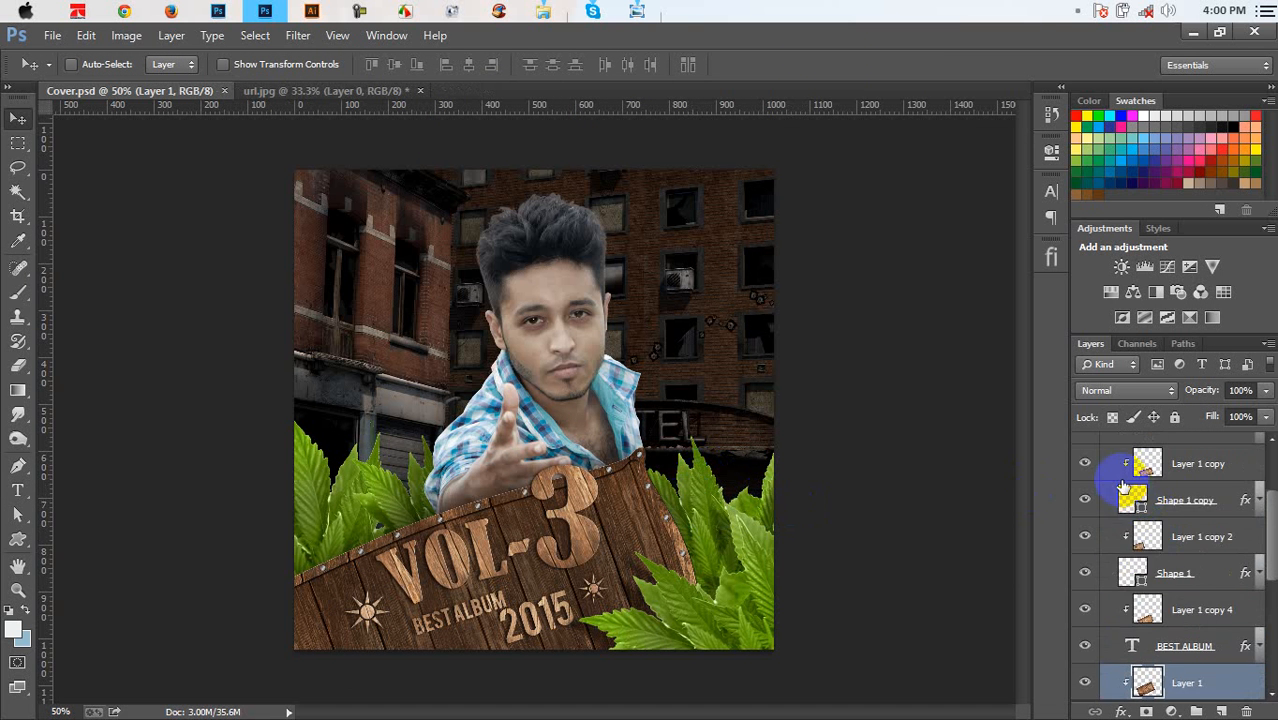
Place the Diwali2010-RSI_19_1 image from the Album cover folder above the PNG layer, scaled to about 57%
left_click(1112, 481)
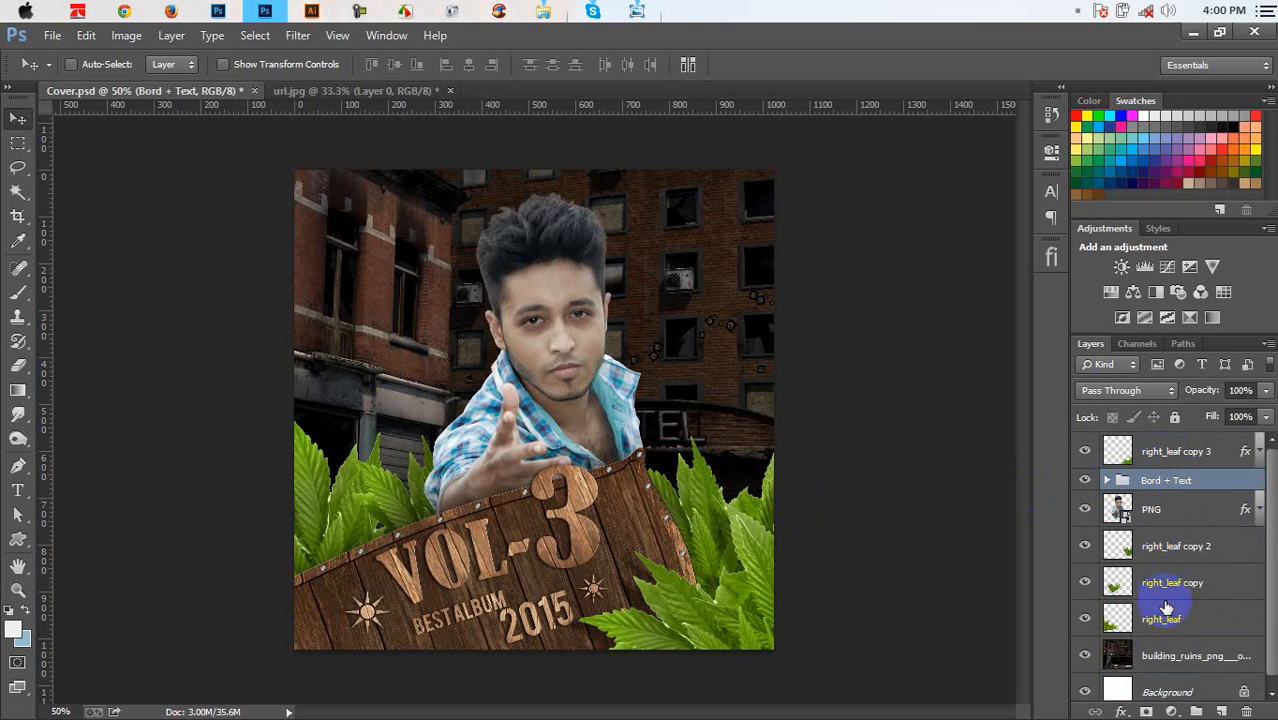
scroll(1165, 607, "down", 1)
left_click(1187, 499)
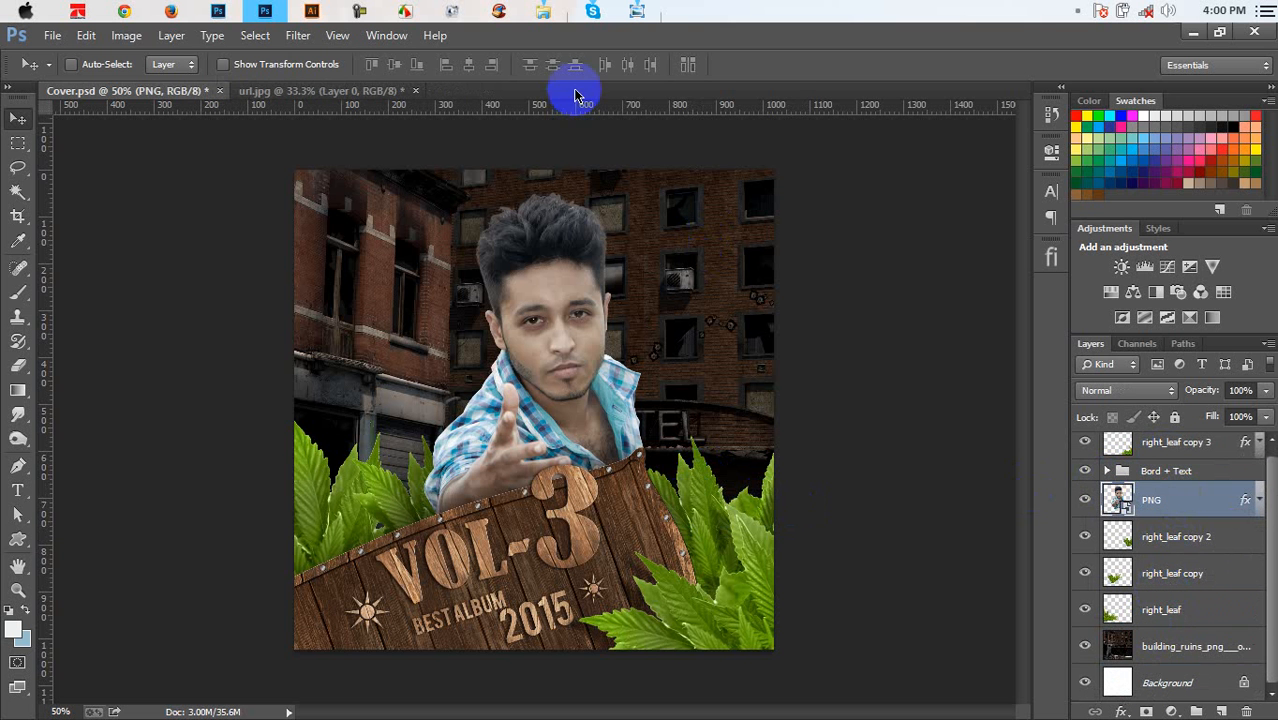
left_click(590, 10)
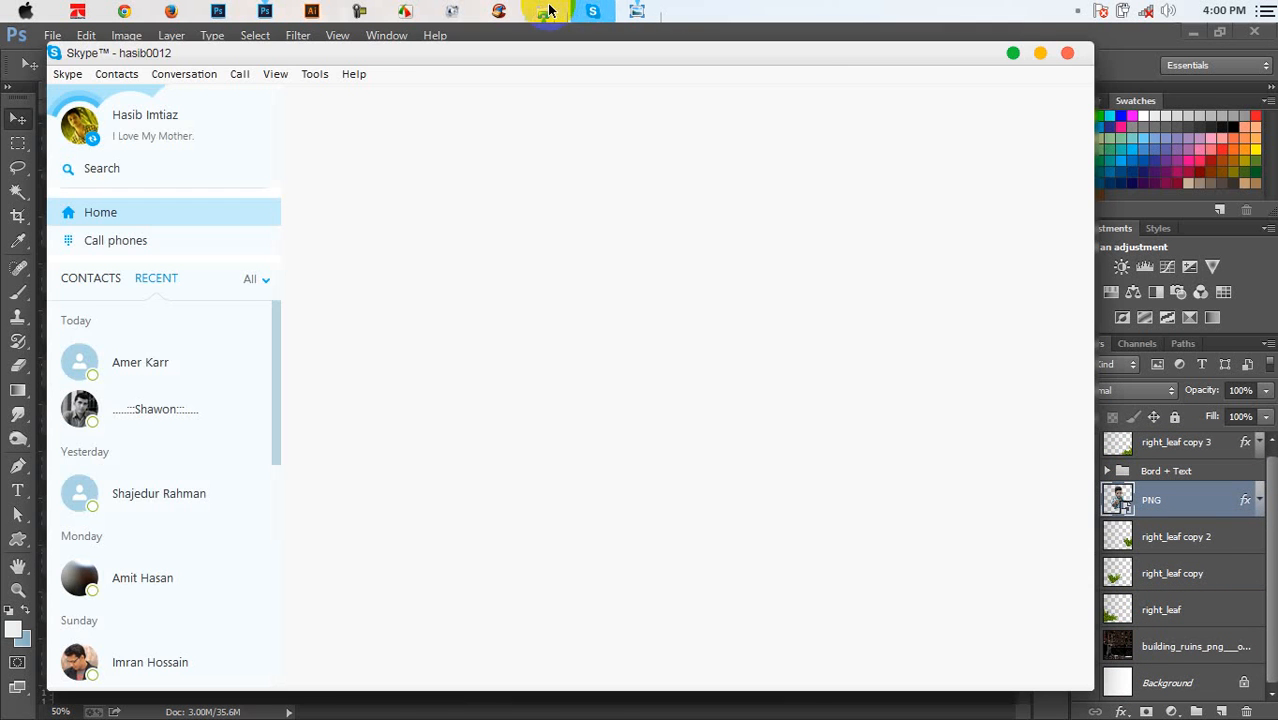
left_click(593, 10)
mouse_move(537, 10)
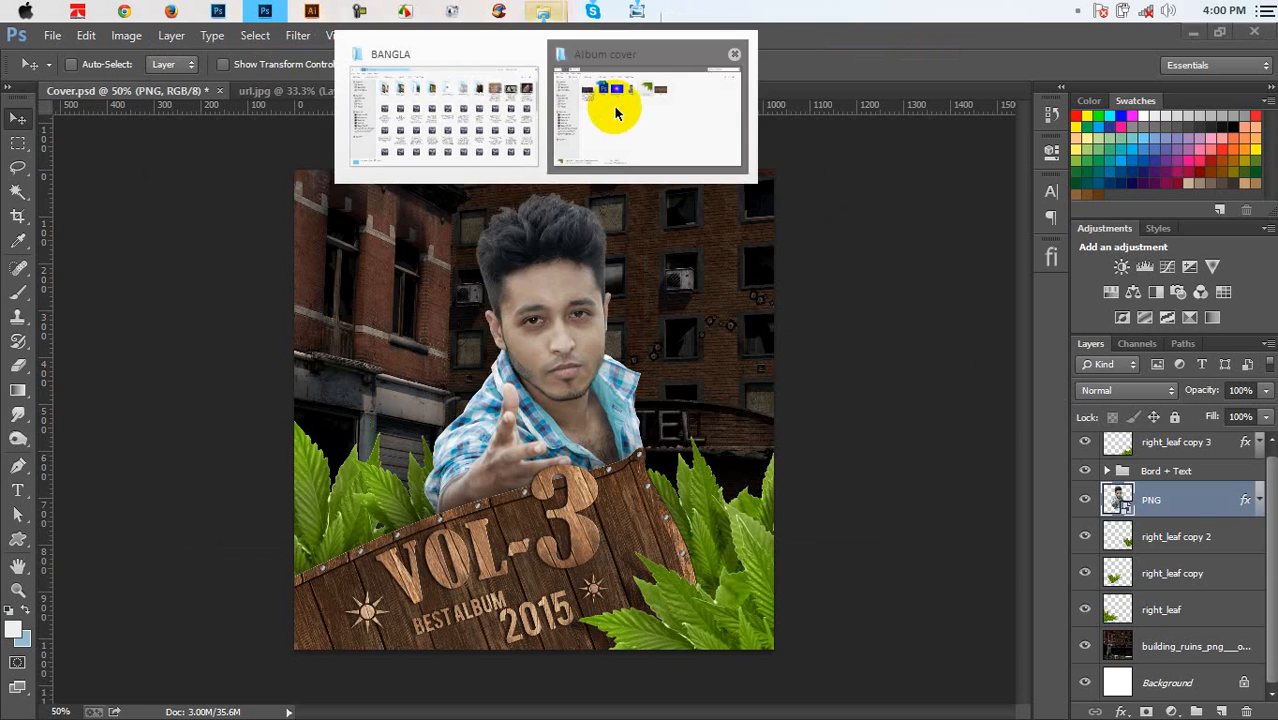
left_click(614, 106)
left_click_drag(431, 190, 408, 285)
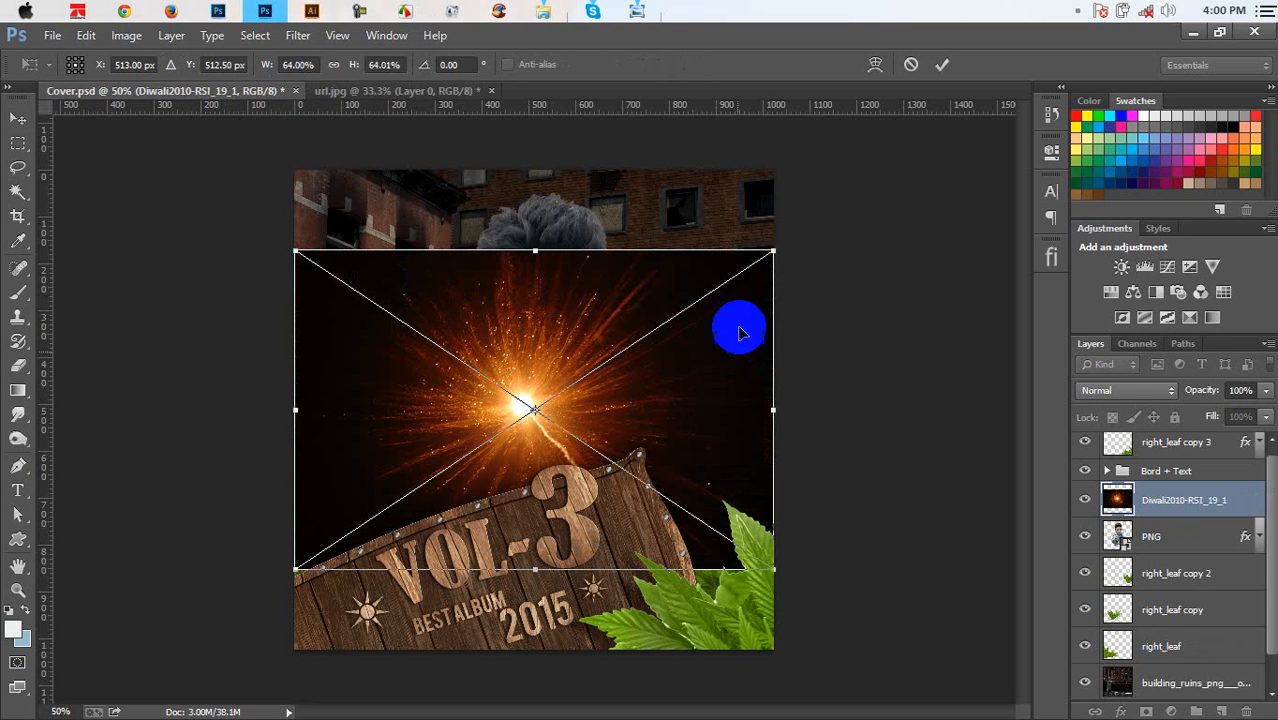
left_click_drag(789, 238, 740, 262)
left_click(952, 64)
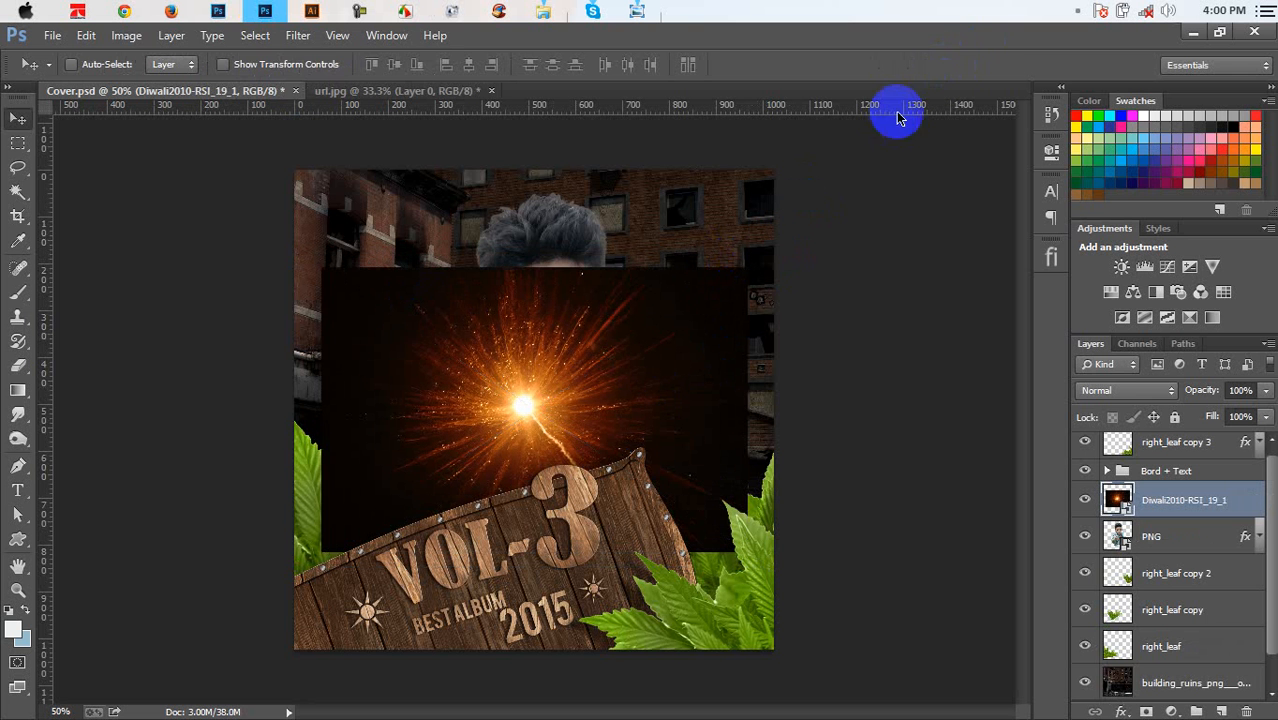
Apply a 19.6-pixel Gaussian Blur to the Diwali image and set its blending mode to Screen
left_click(292, 35)
mouse_move(318, 233)
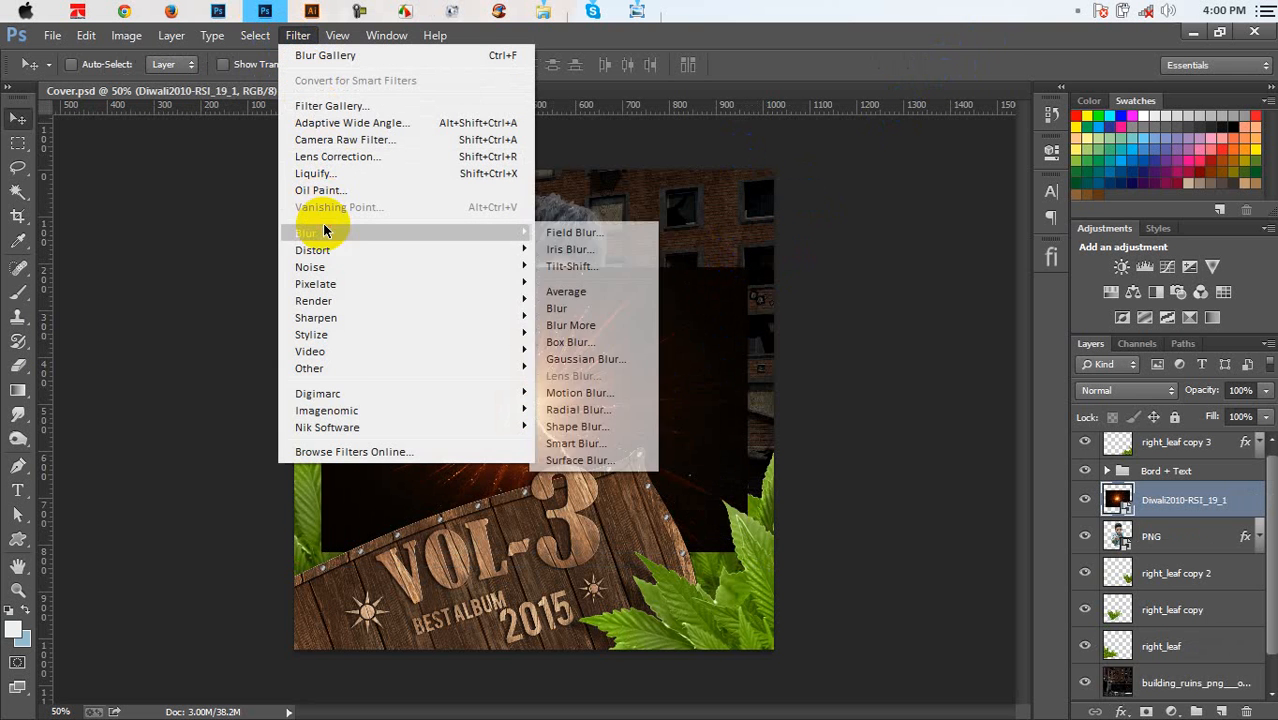
left_click(579, 360)
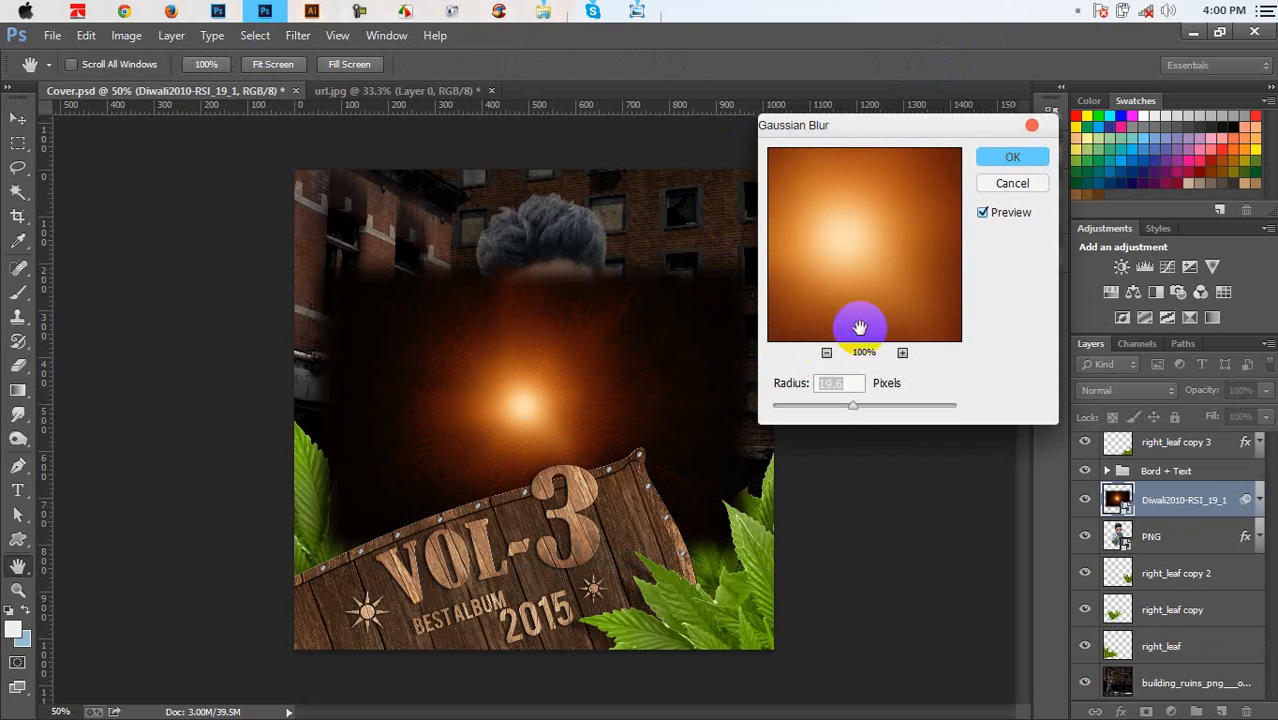
left_click(1011, 157)
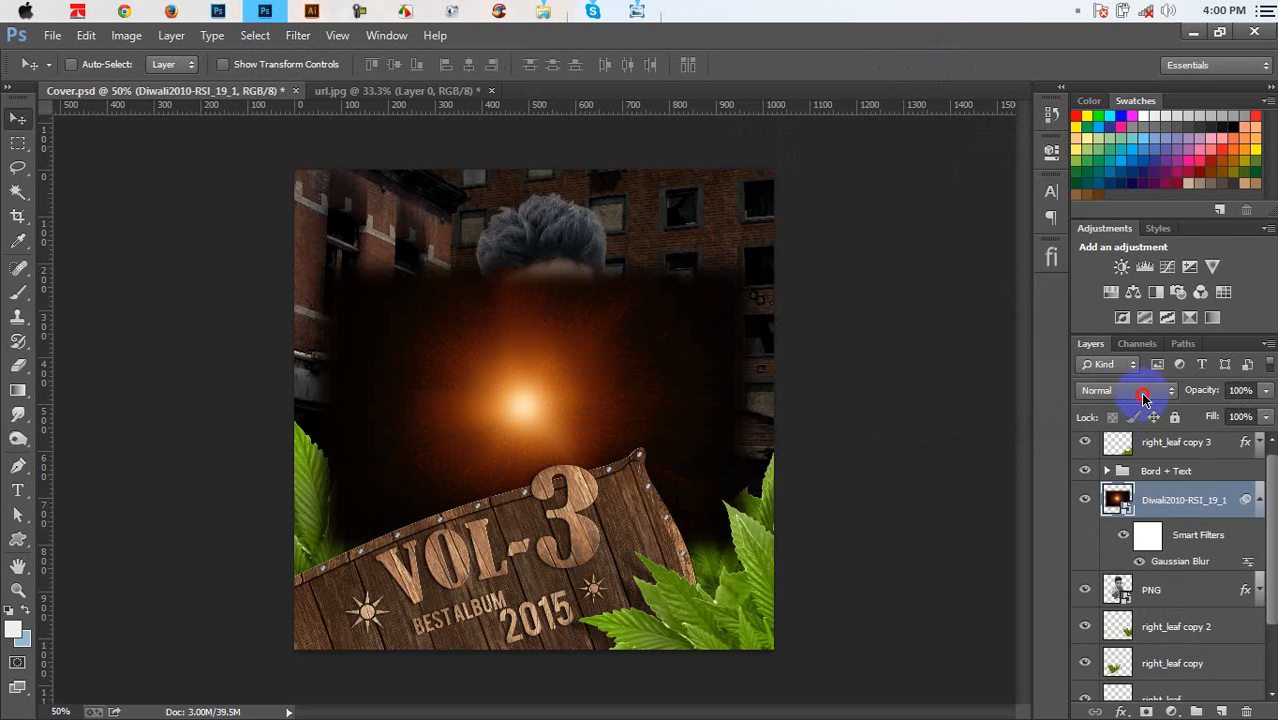
left_click(1143, 392)
left_click(1116, 165)
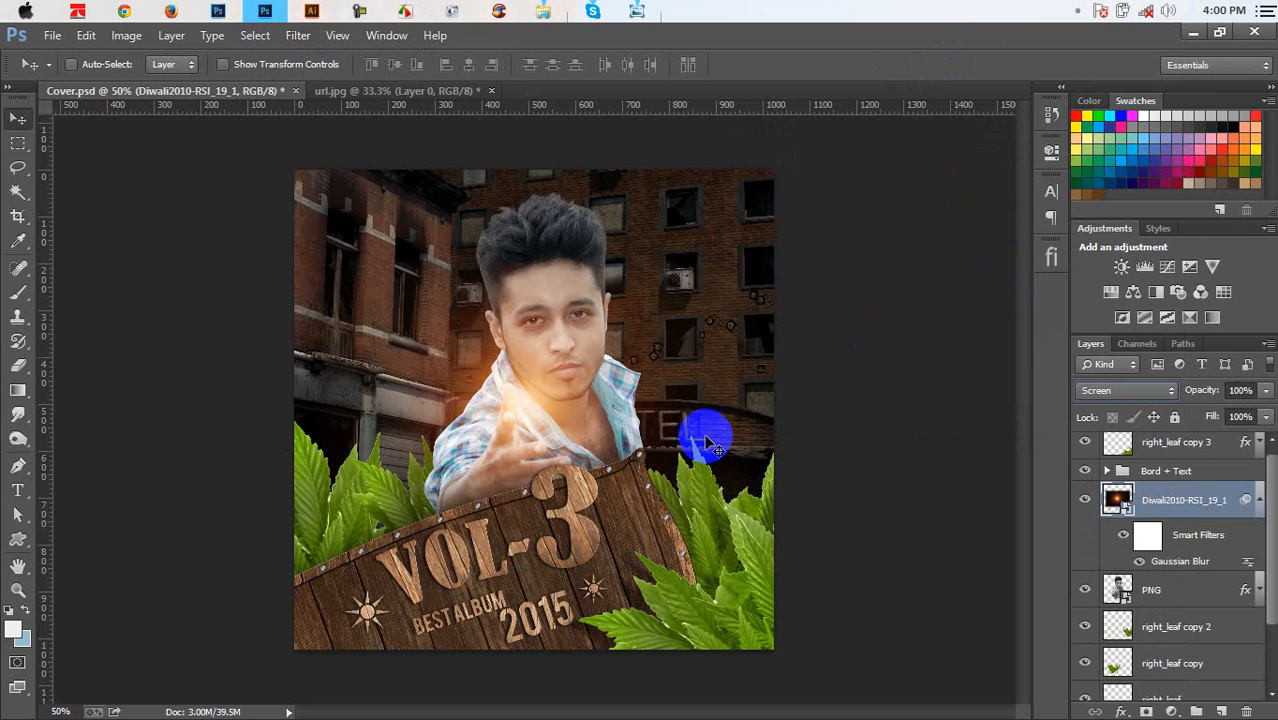
Enlarge the blurred glow to about 106% and place its bright centre over the building in the cover's upper-left area
left_click_drag(708, 446, 603, 437)
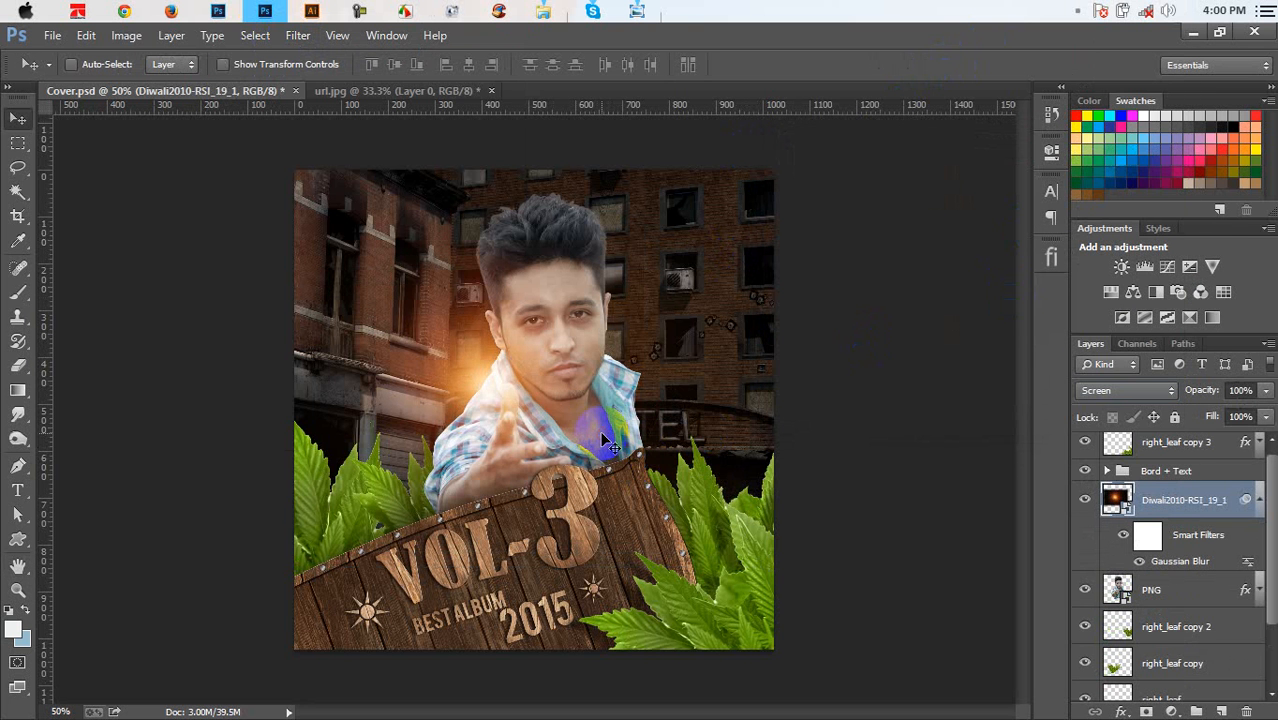
key("ctrl+t")
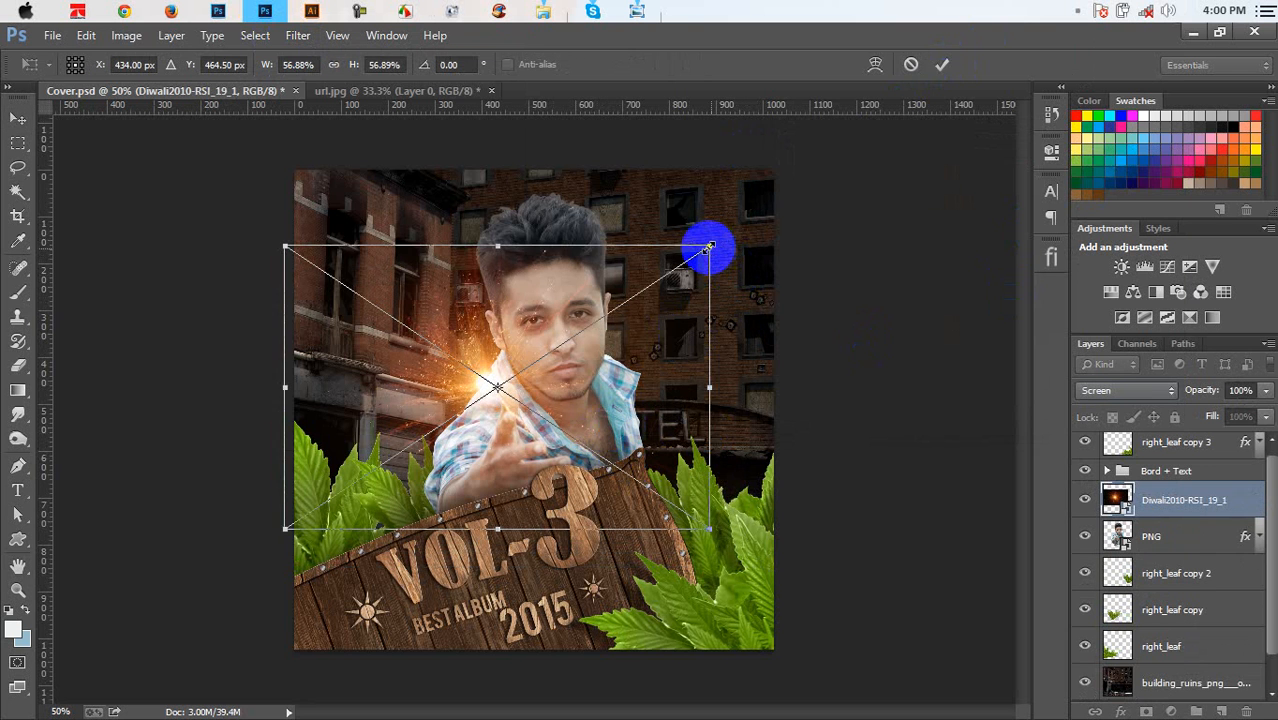
left_click_drag(705, 247, 930, 181)
left_click_drag(779, 342, 738, 232)
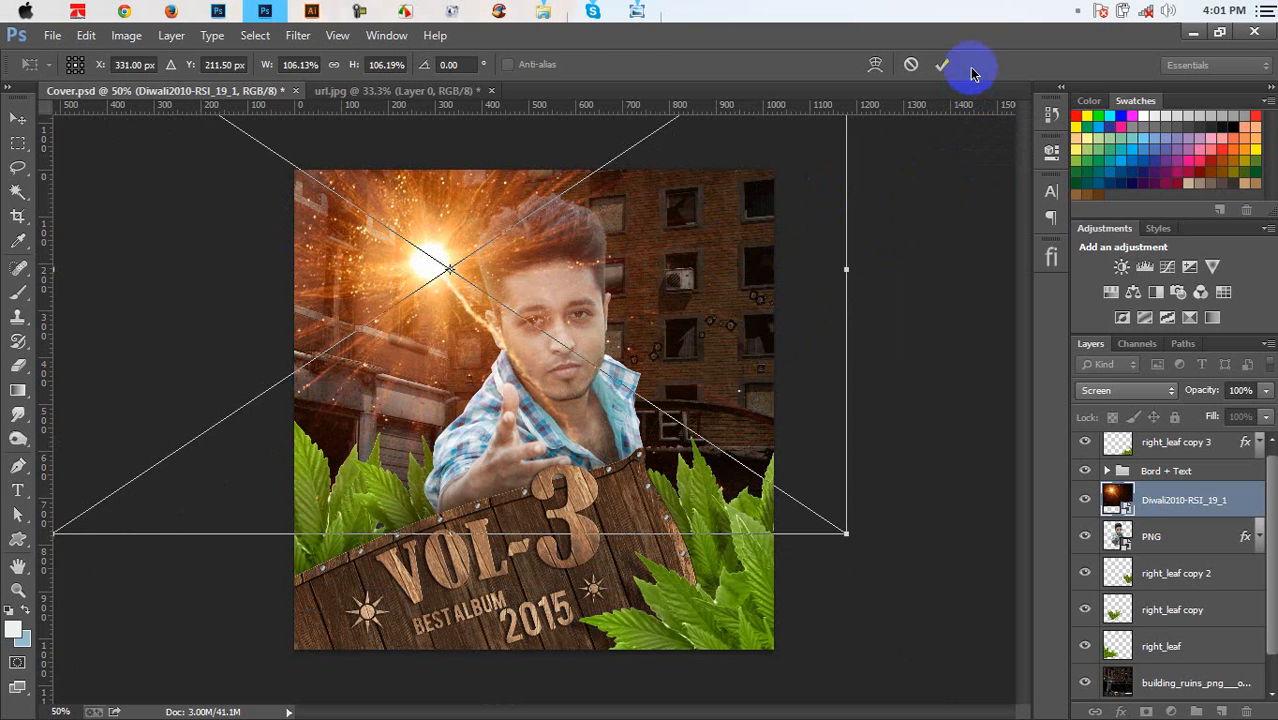
left_click(943, 66)
left_click_drag(742, 349, 731, 325)
Lower the glow slightly, trying its layer beneath the PNG layer before restoring it above
left_click_drag(1158, 503, 1130, 608)
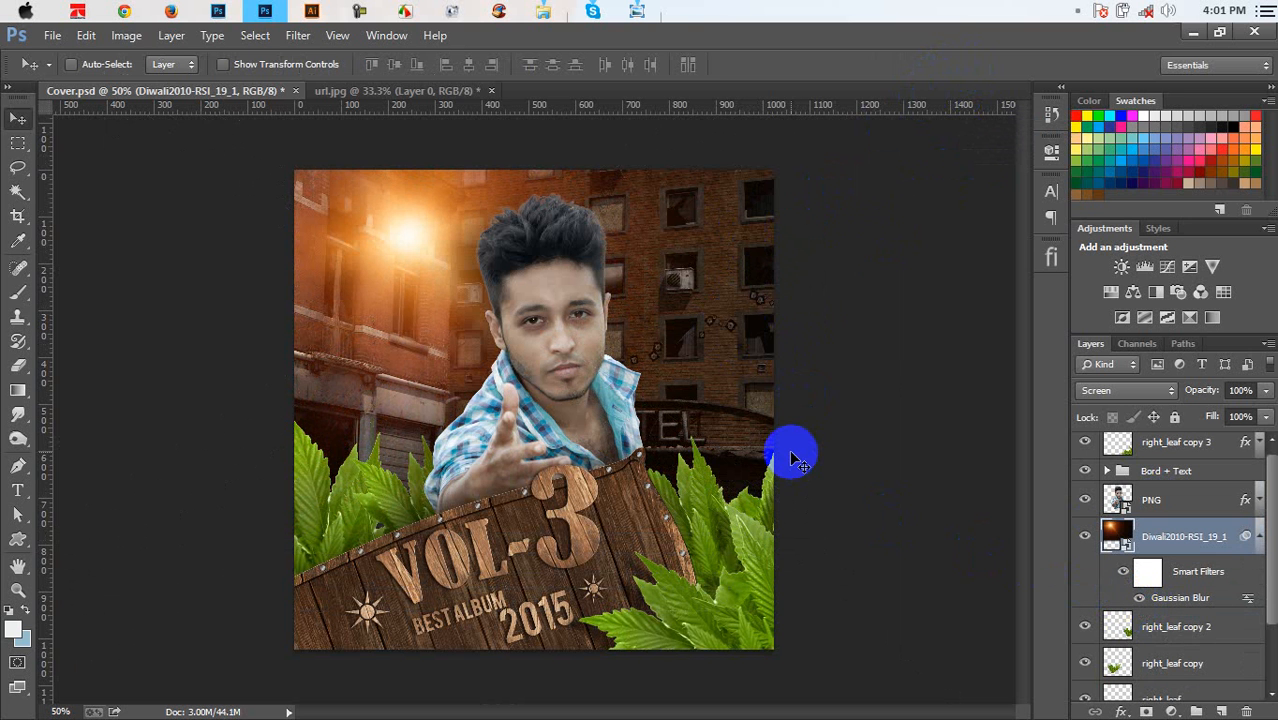
left_click_drag(748, 388, 742, 418)
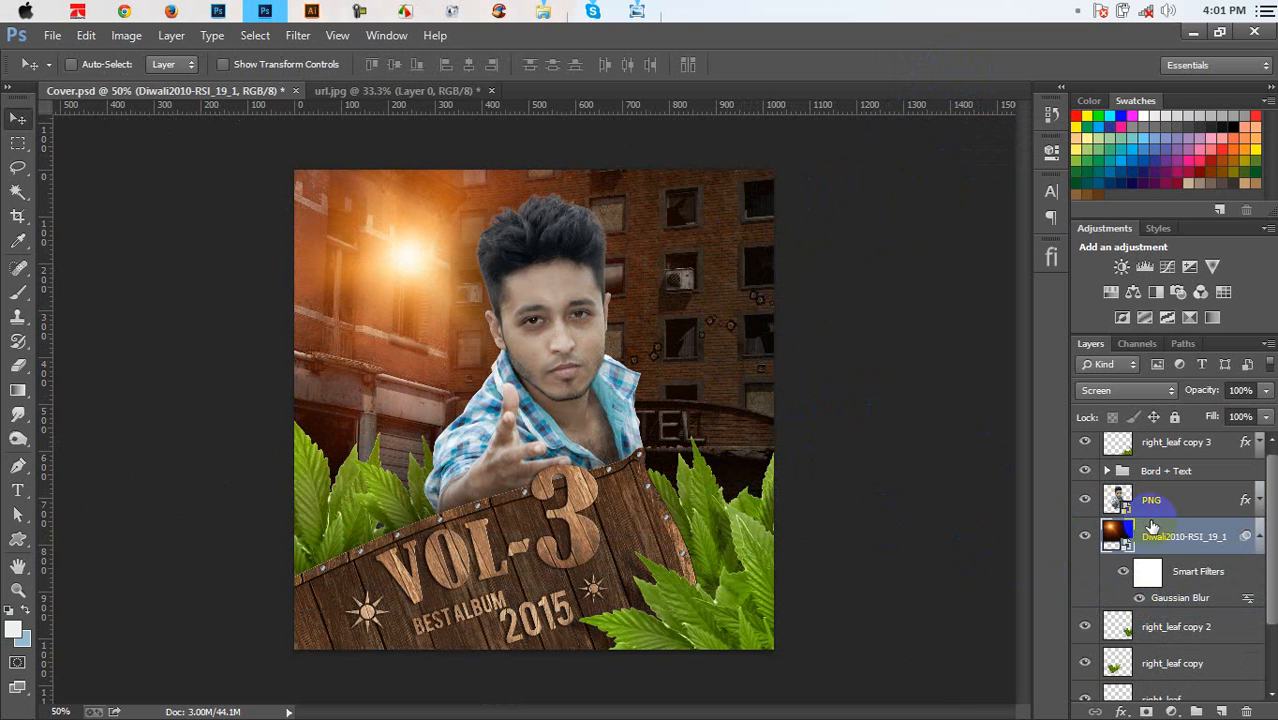
left_click_drag(1150, 527, 1148, 497)
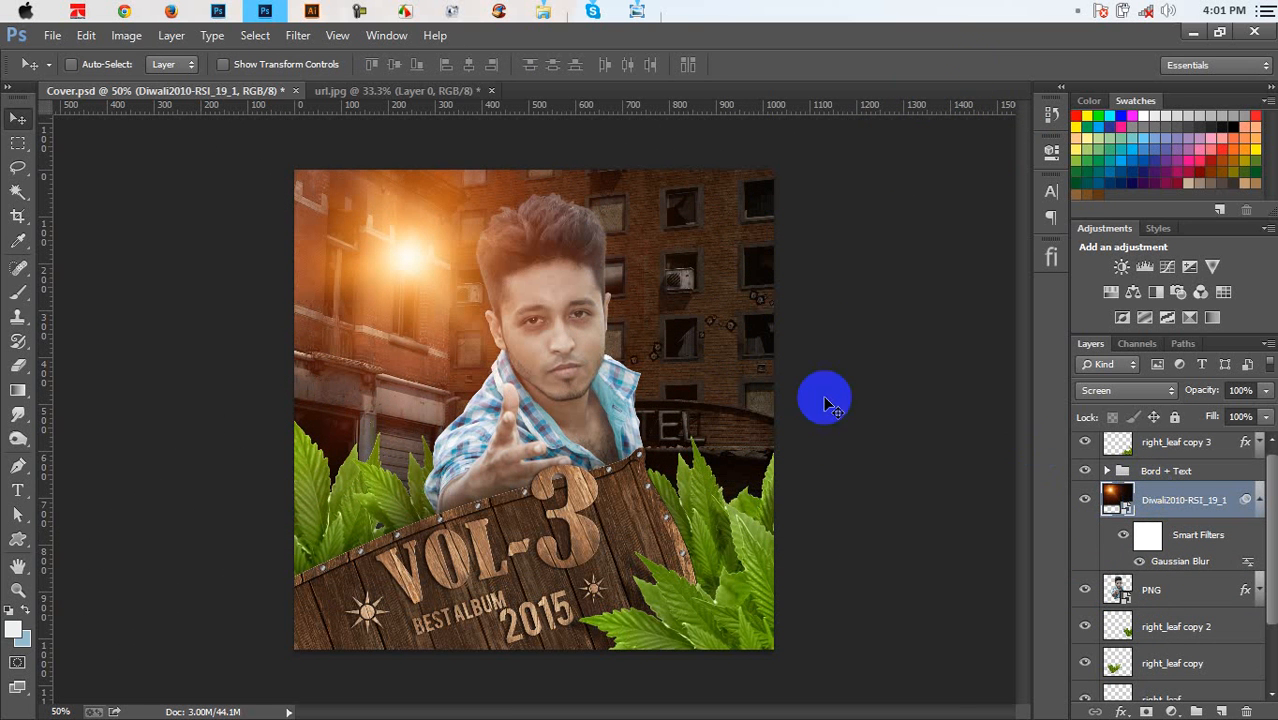
left_click_drag(710, 360, 712, 361)
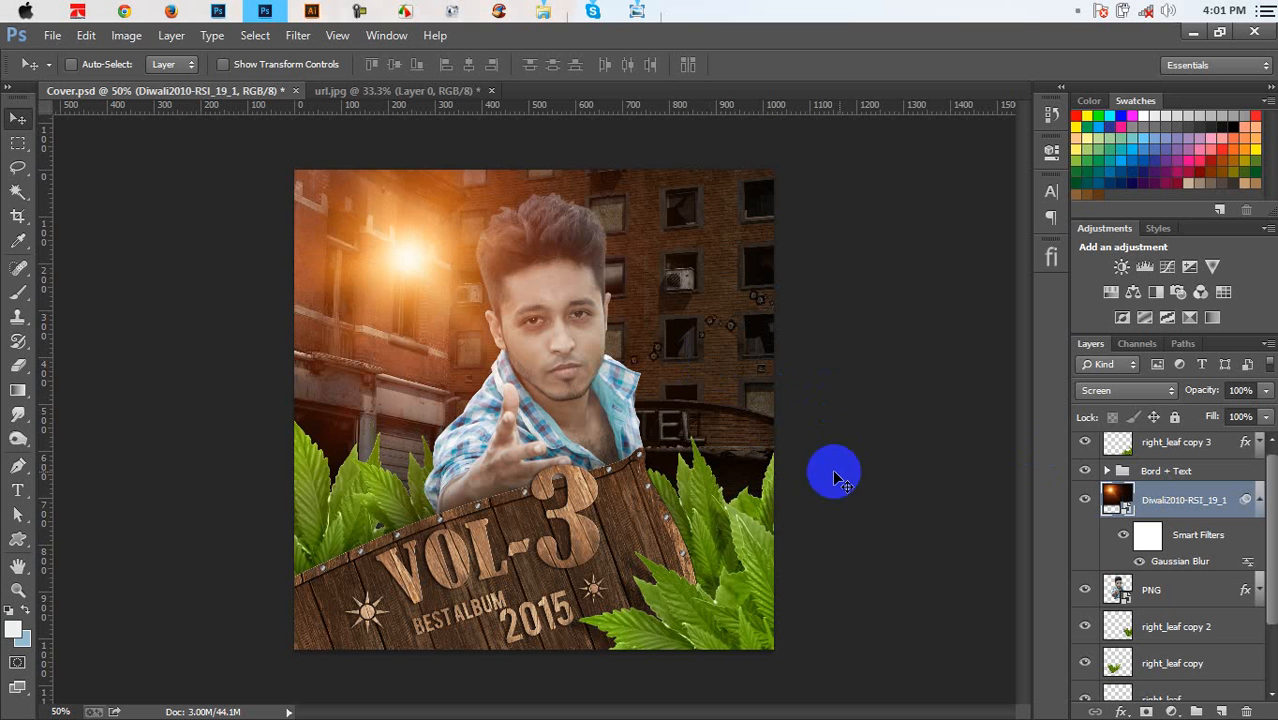
Increase the contrast of the building_ruins layer with Levels, using input levels 20, 0.77 and 206
scroll(1210, 630, "down", 3)
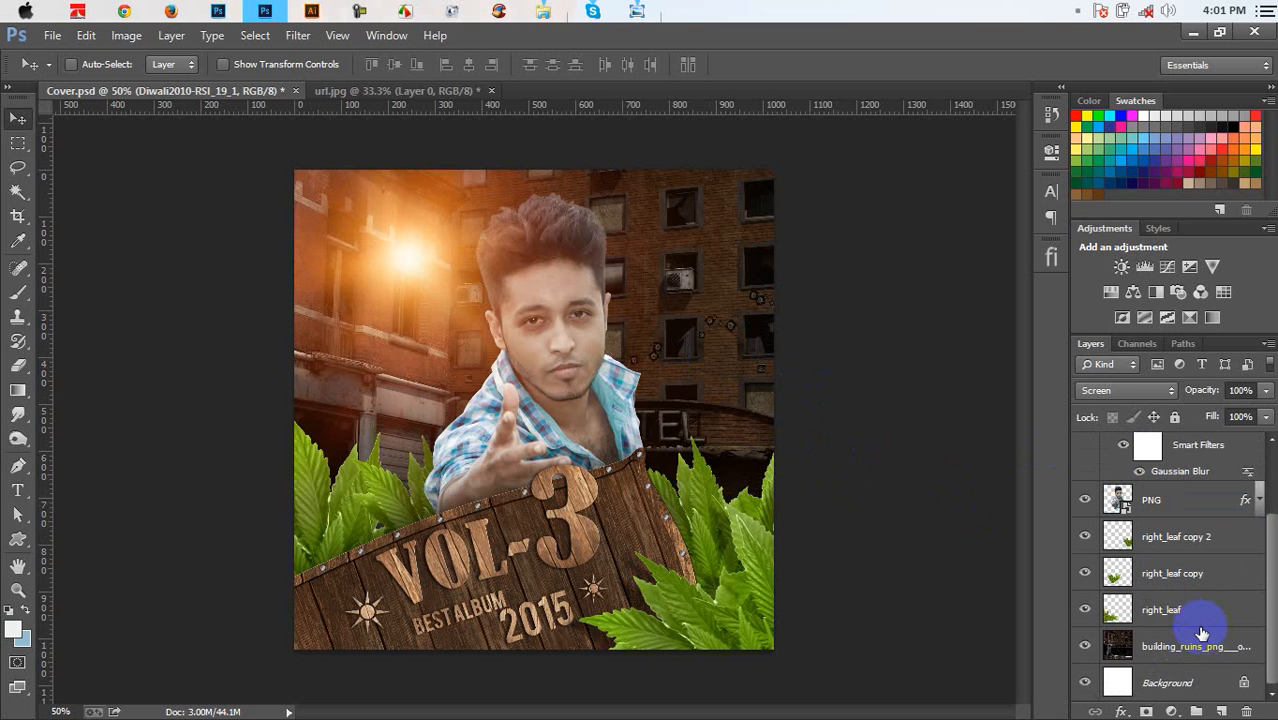
left_click(1198, 645)
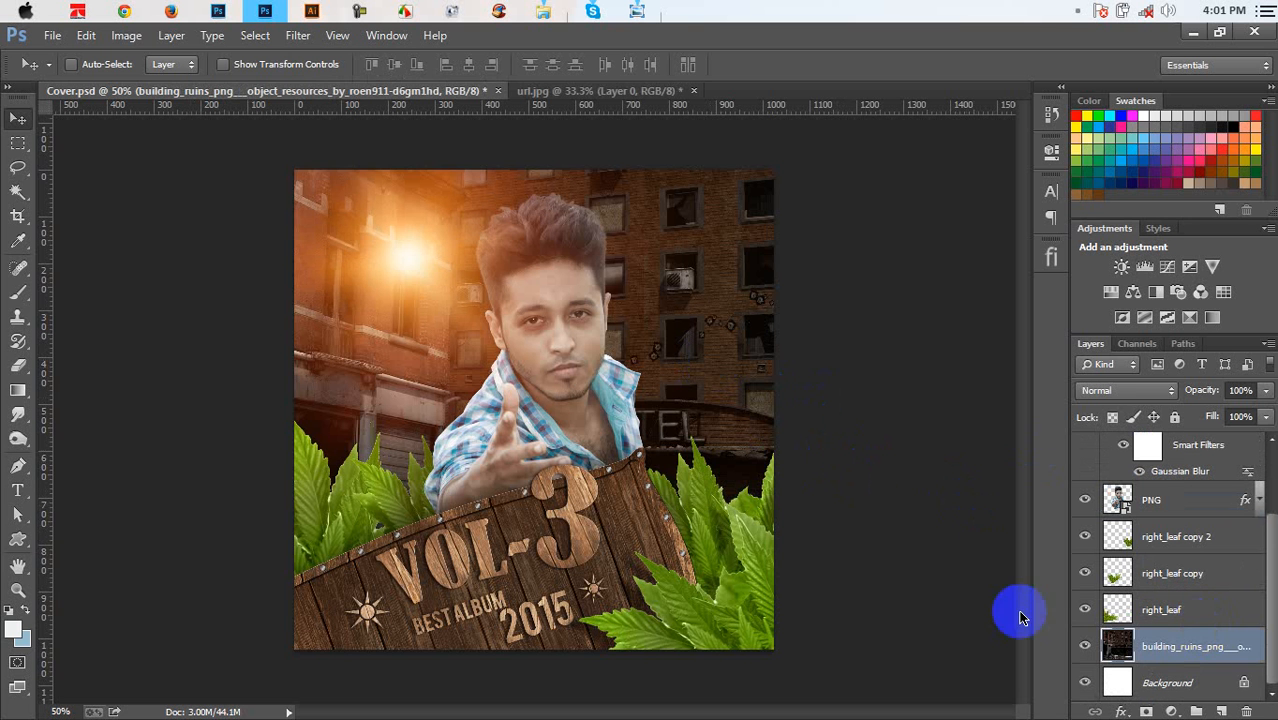
left_click(128, 36)
mouse_move(165, 88)
left_click(312, 96)
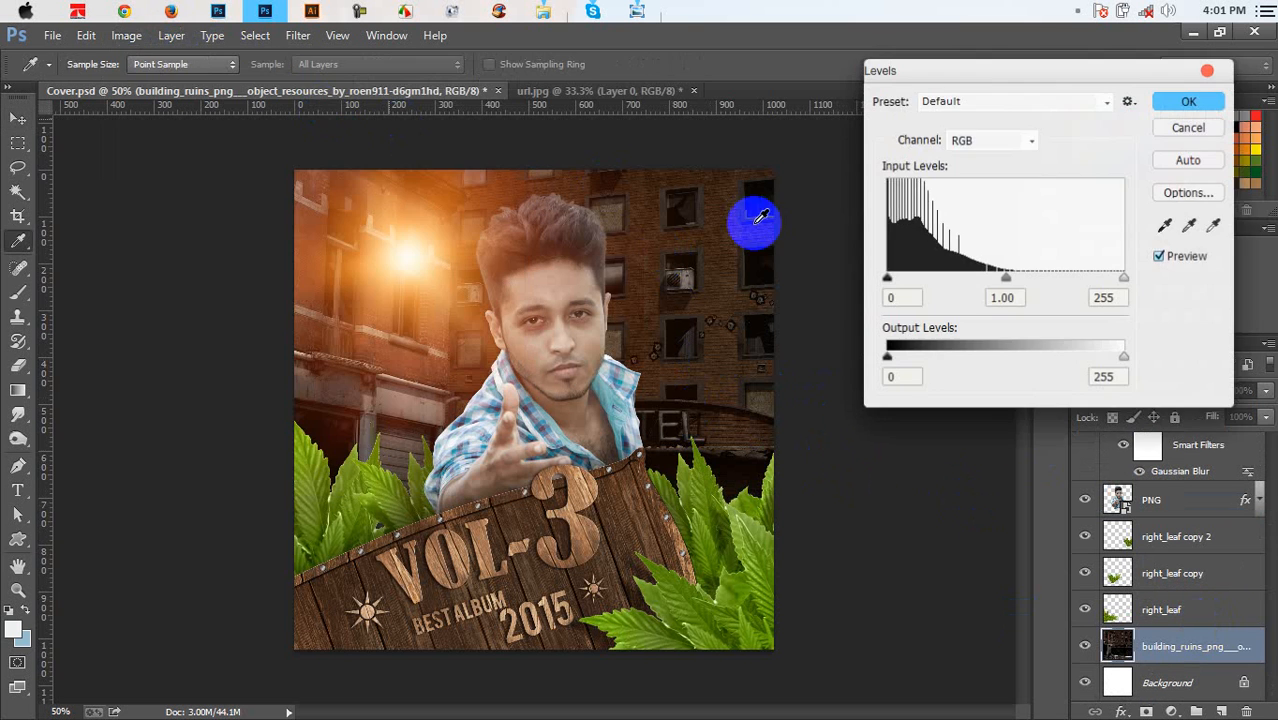
left_click_drag(886, 278, 905, 284)
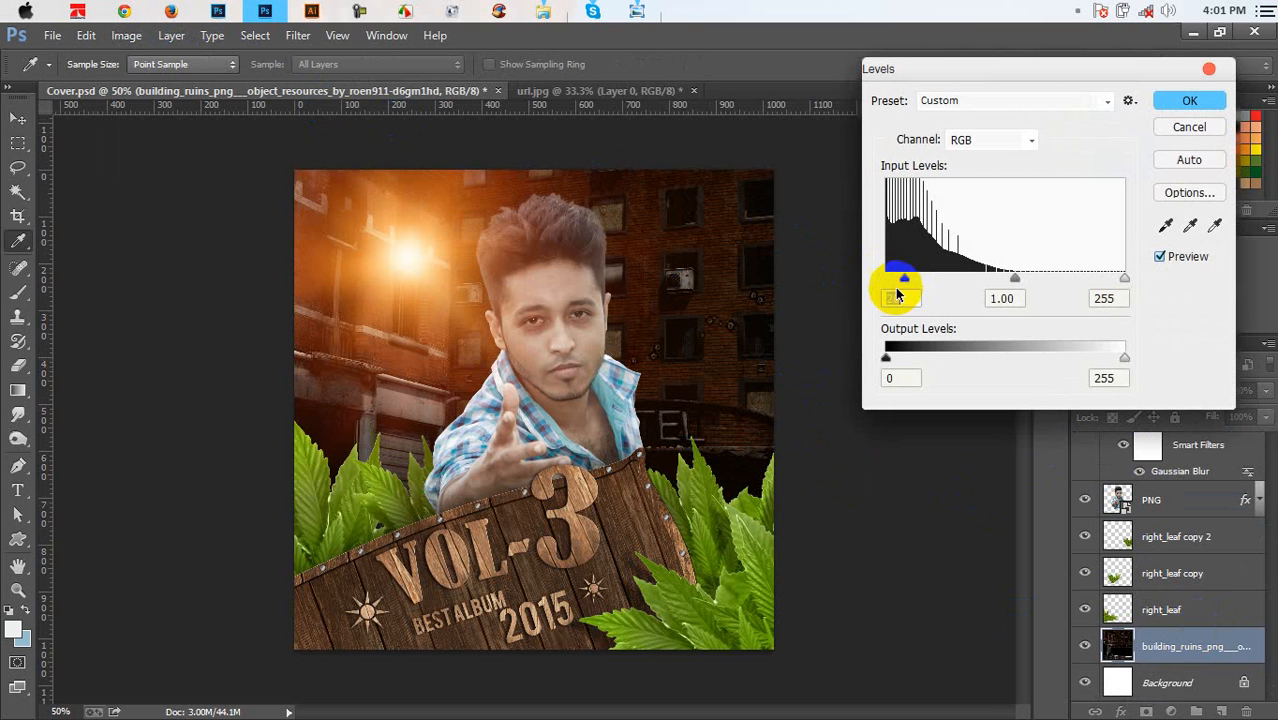
left_click_drag(1121, 279, 1078, 281)
left_click_drag(981, 283, 997, 285)
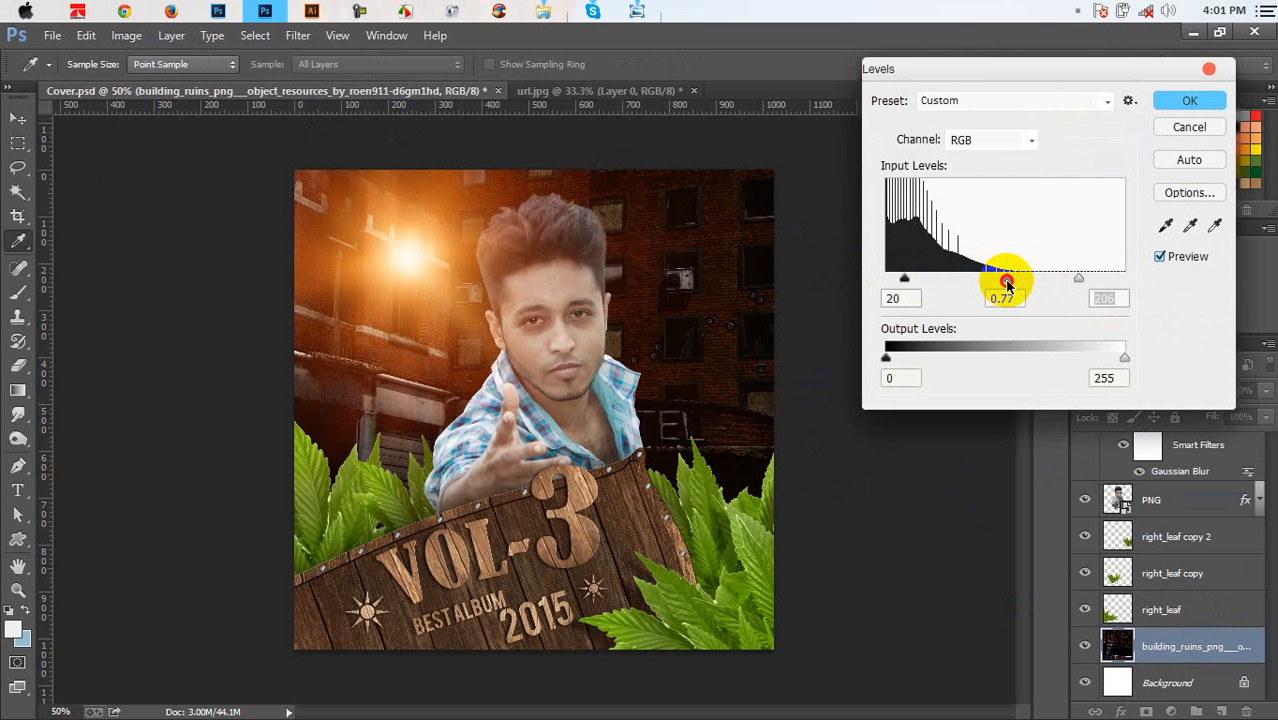
left_click(1166, 104)
key("v")
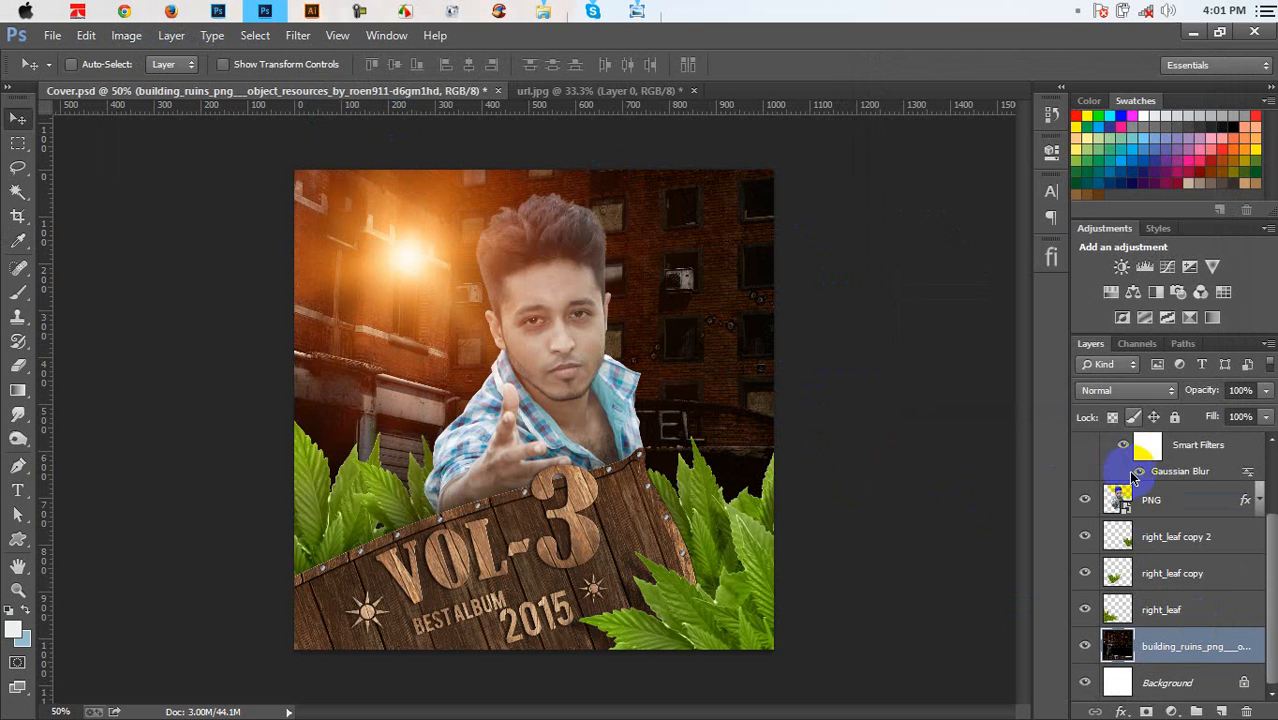
Add a Levels adjustment layer clipped to the PNG layer, with input black 21 and input white 240
left_click(1135, 501)
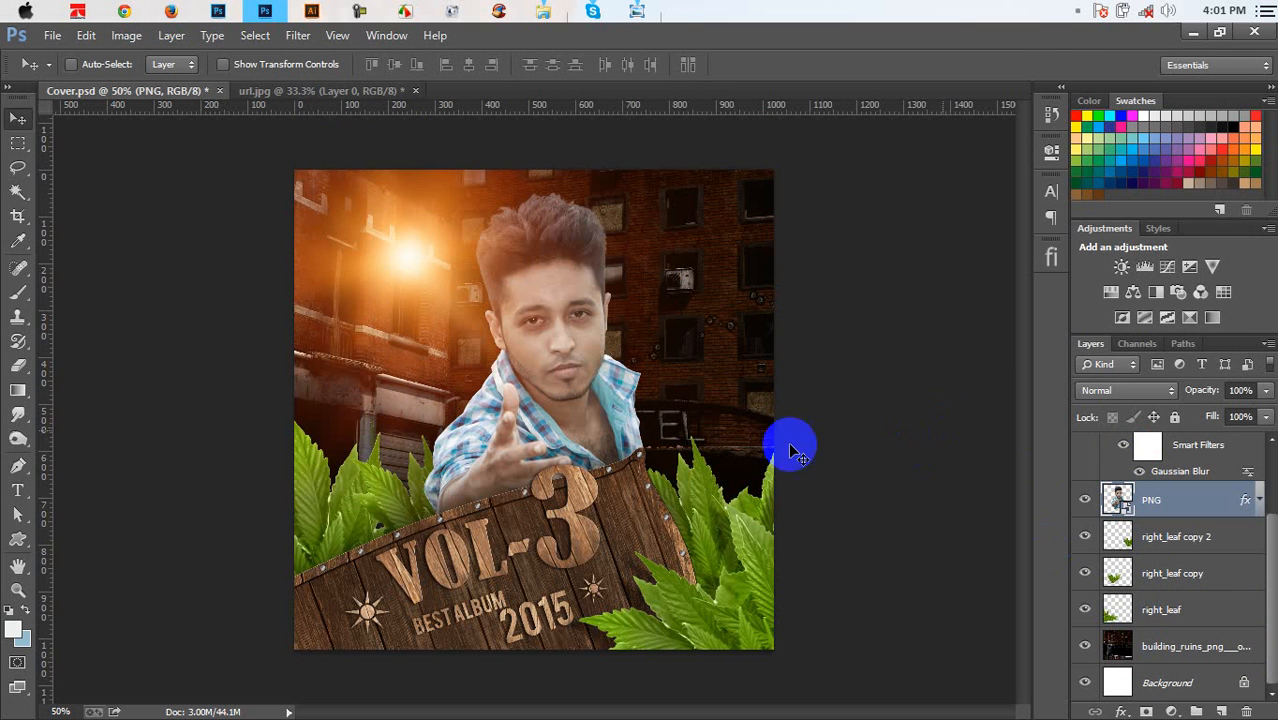
left_click(1172, 711)
left_click(1193, 408)
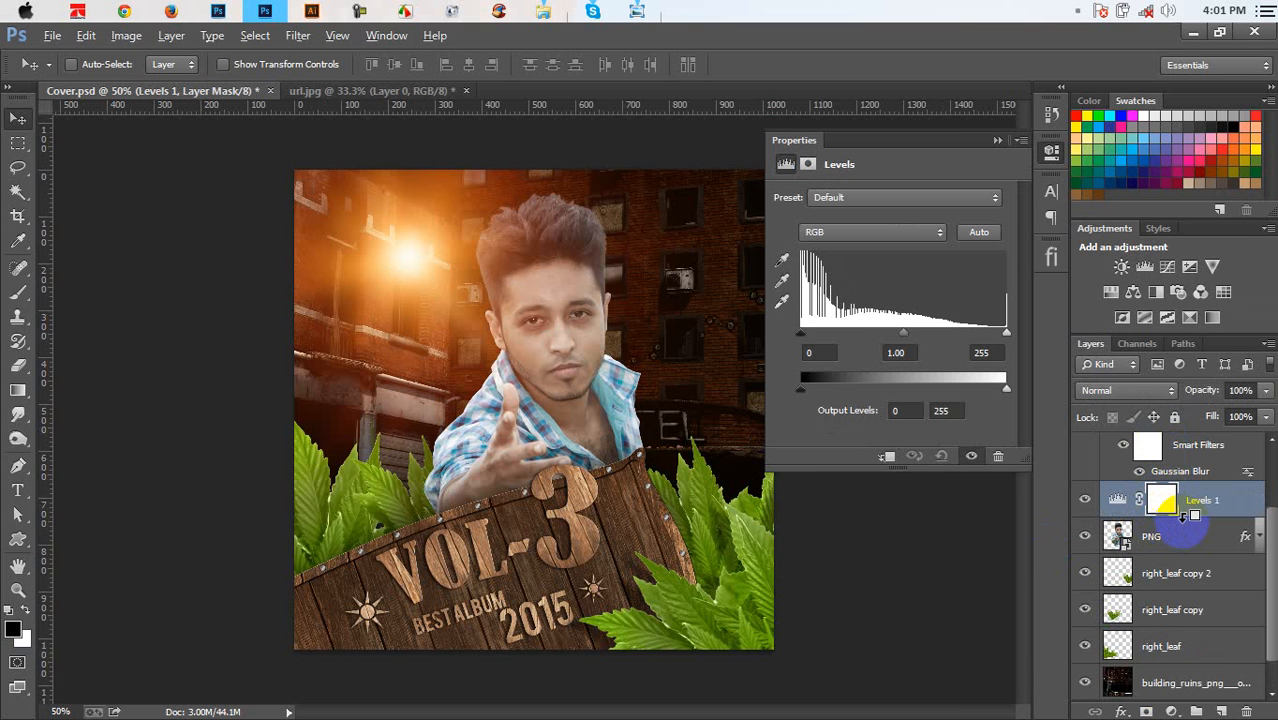
left_click(1188, 514, "alt")
left_click(1188, 514, "alt")
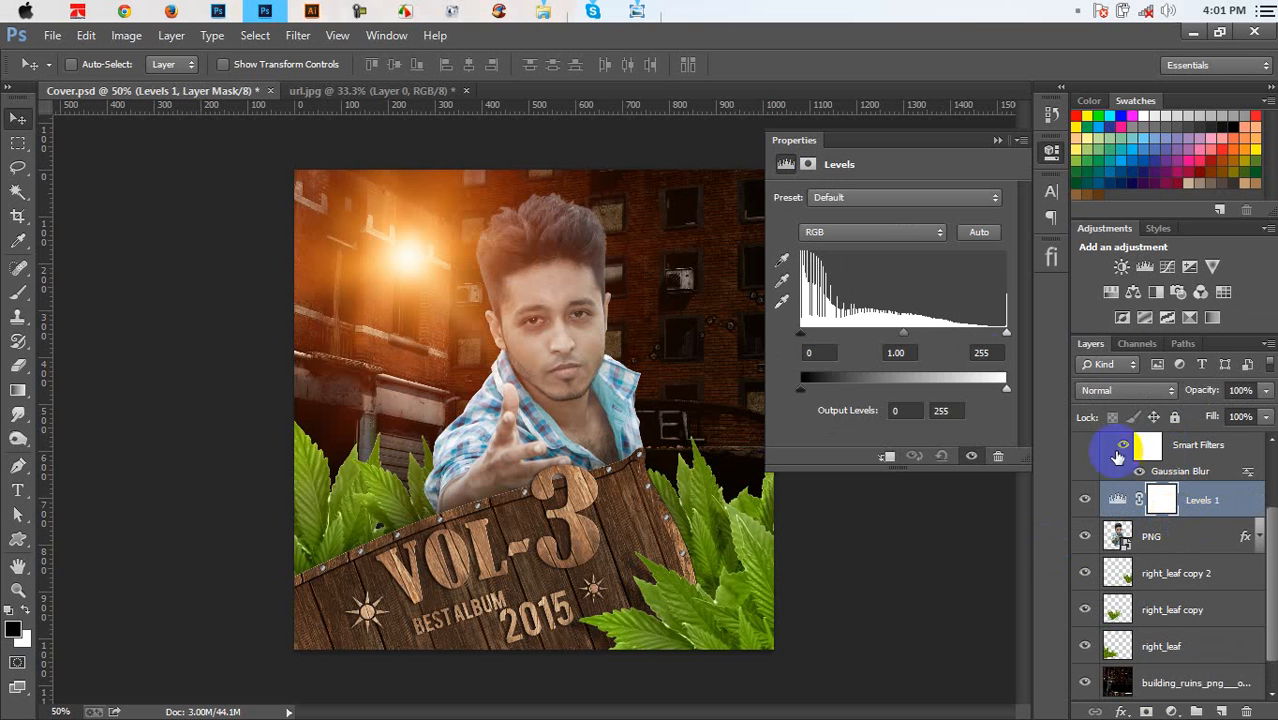
left_click_drag(827, 338, 817, 338)
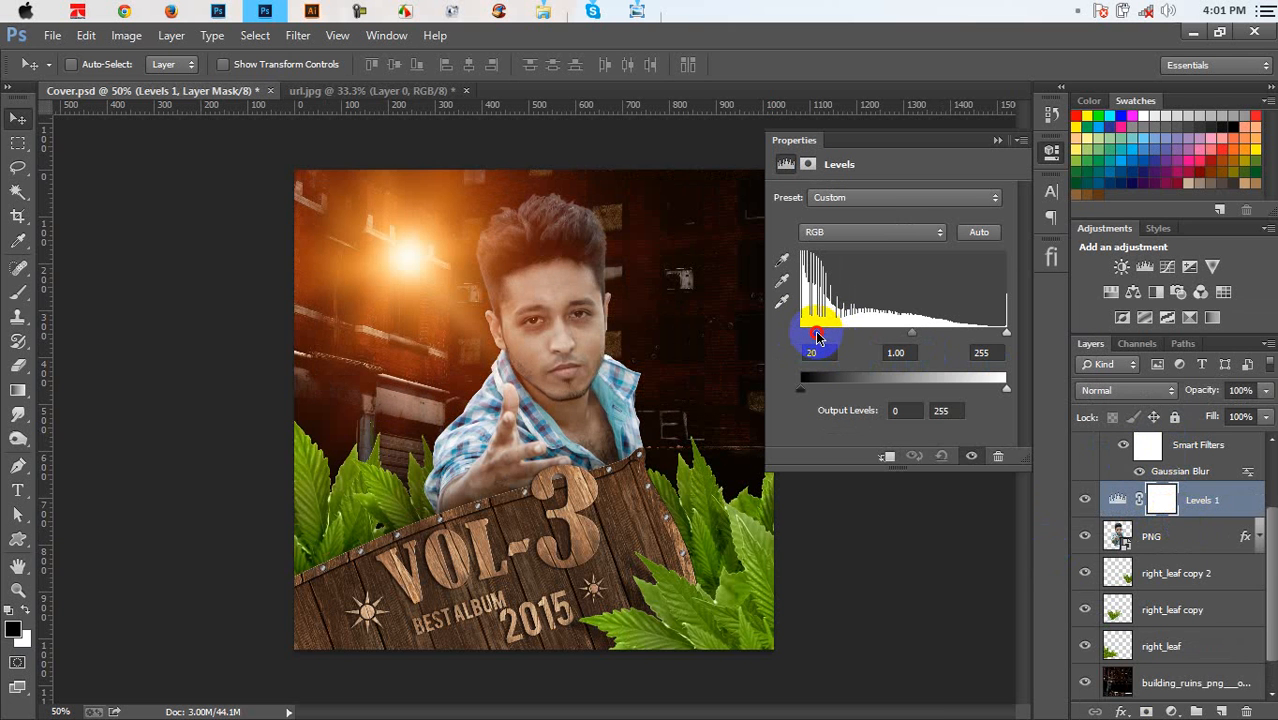
left_click(1178, 510, "alt")
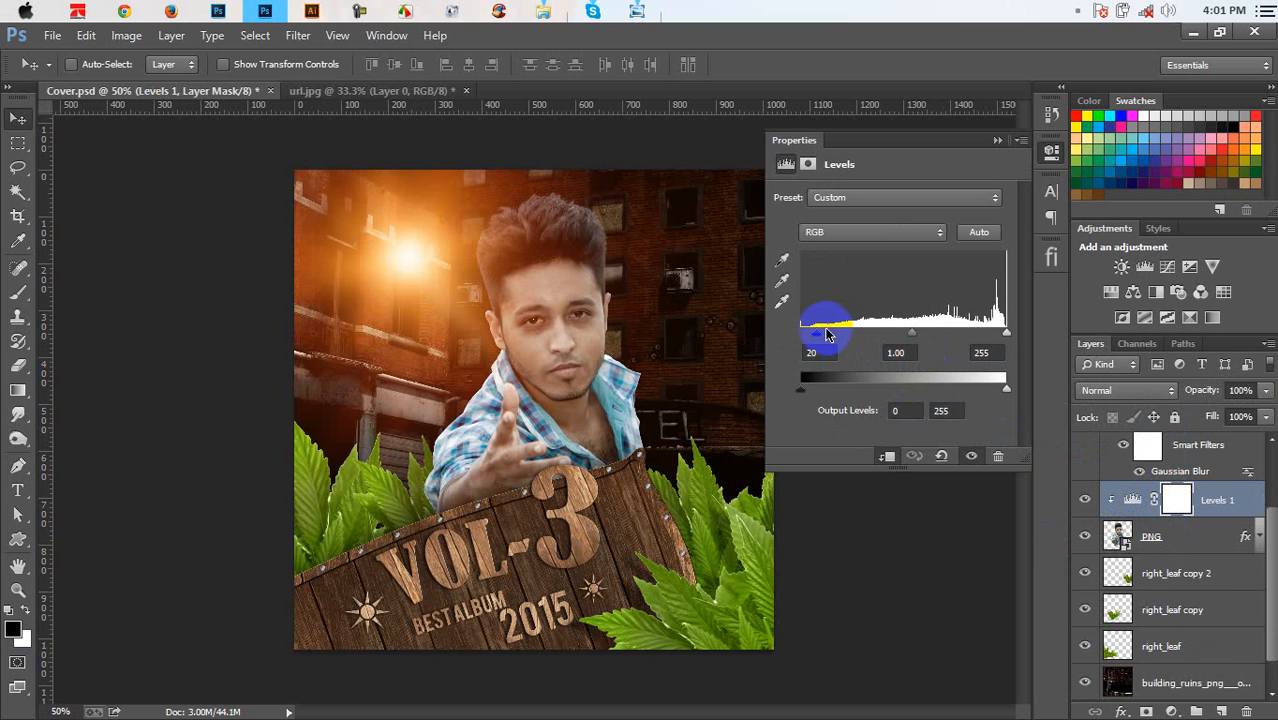
mouse_move(818, 334)
left_mouse_down()
mouse_move(853, 336)
mouse_move(825, 340)
left_mouse_up()
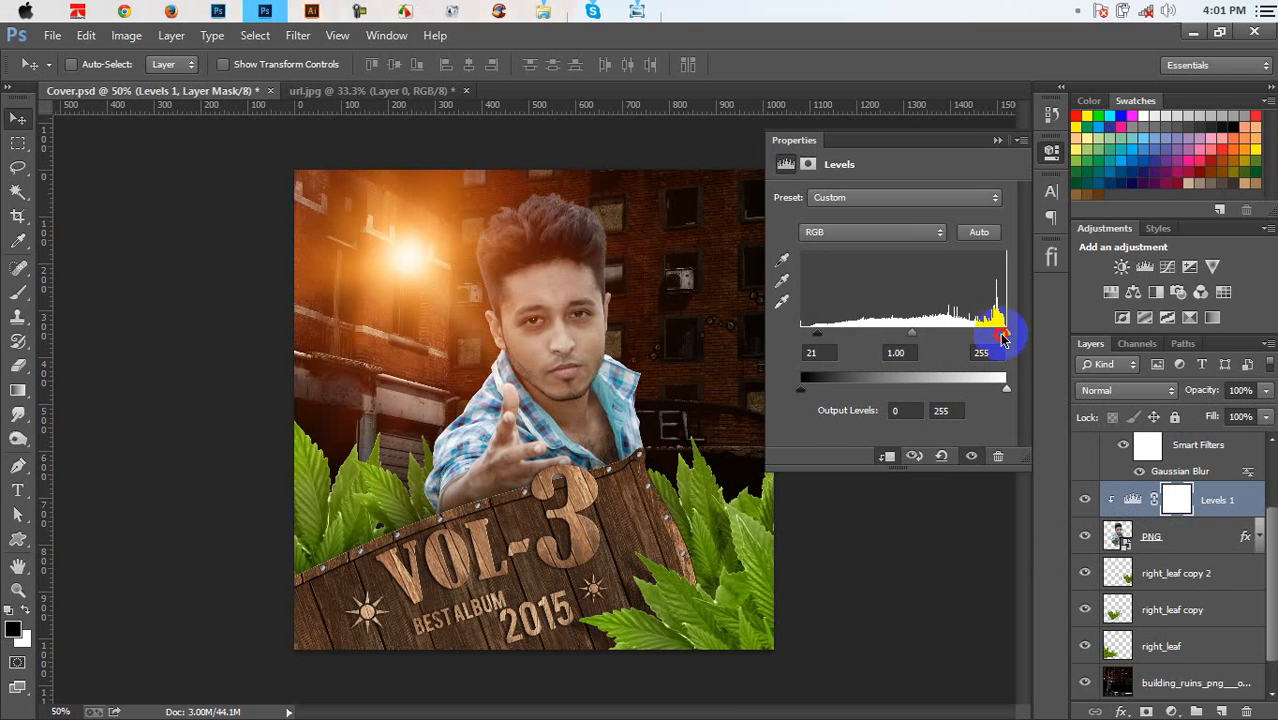
left_click_drag(1003, 340, 995, 340)
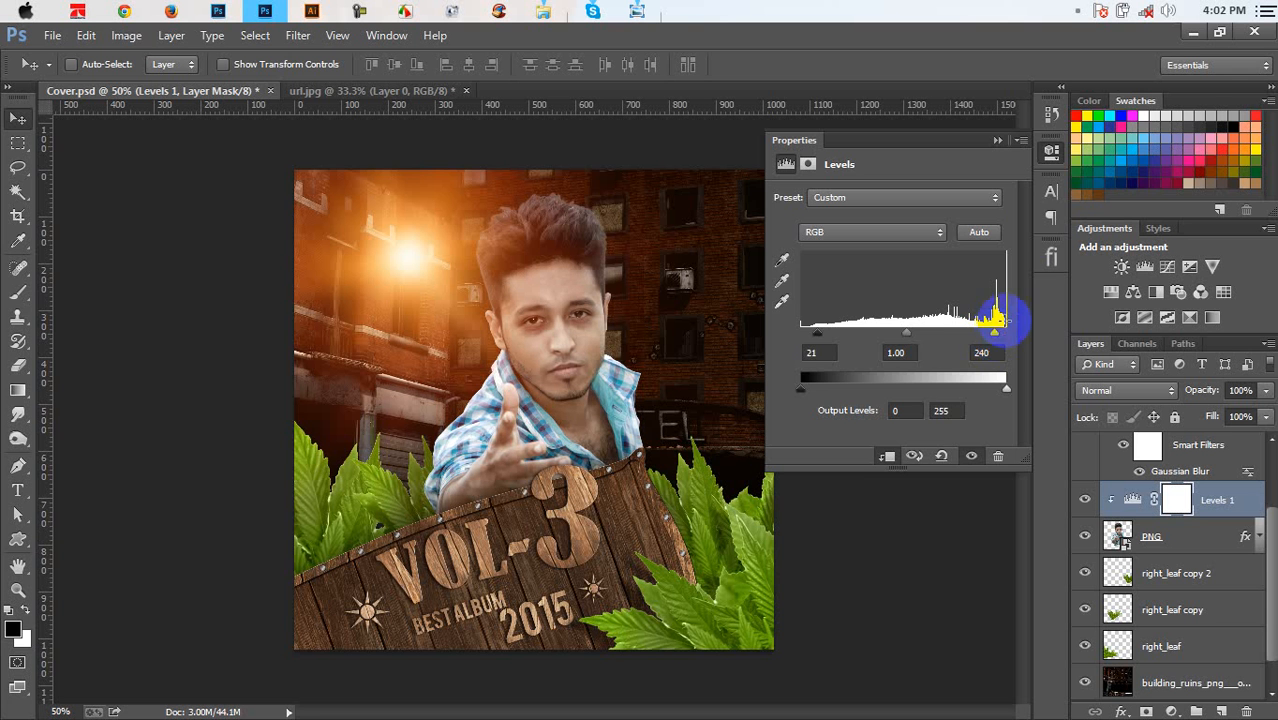
left_click(997, 140)
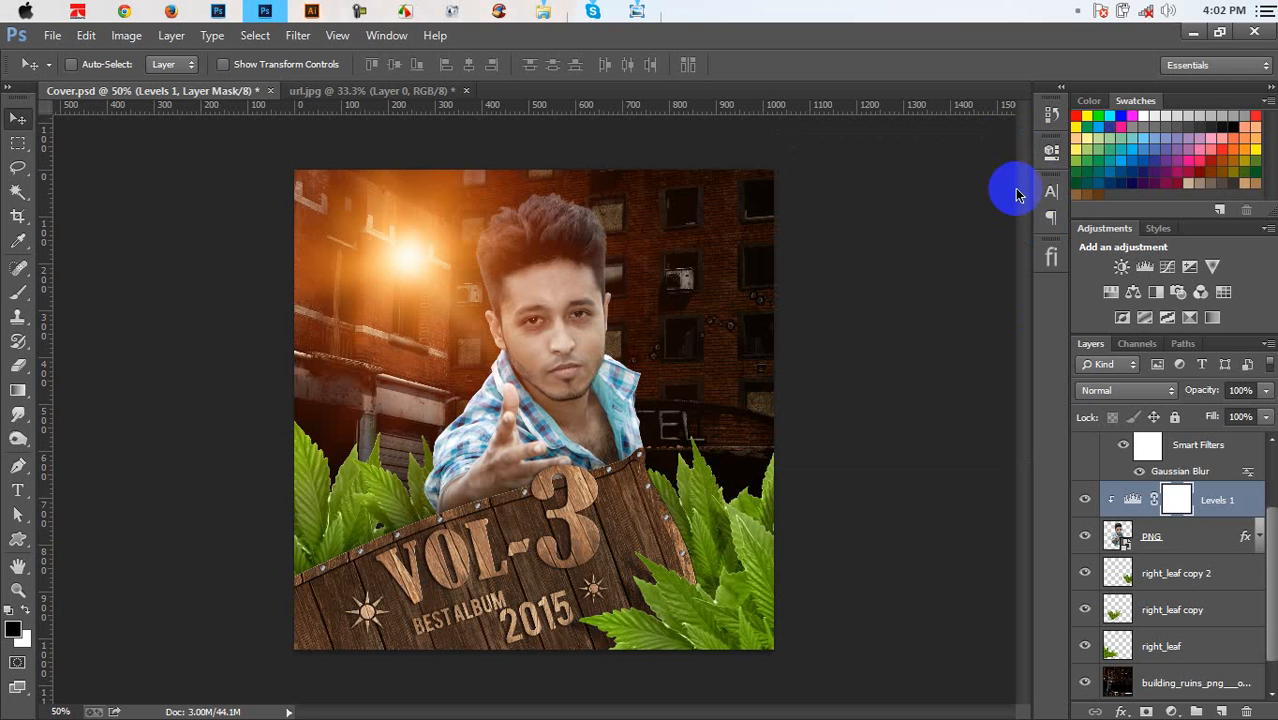
Duplicate the Diwali glow to the cover's lower right beside the board and place the copy's layer beneath the PNG layer
scroll(1156, 535, "up", 3)
left_click(1157, 530)
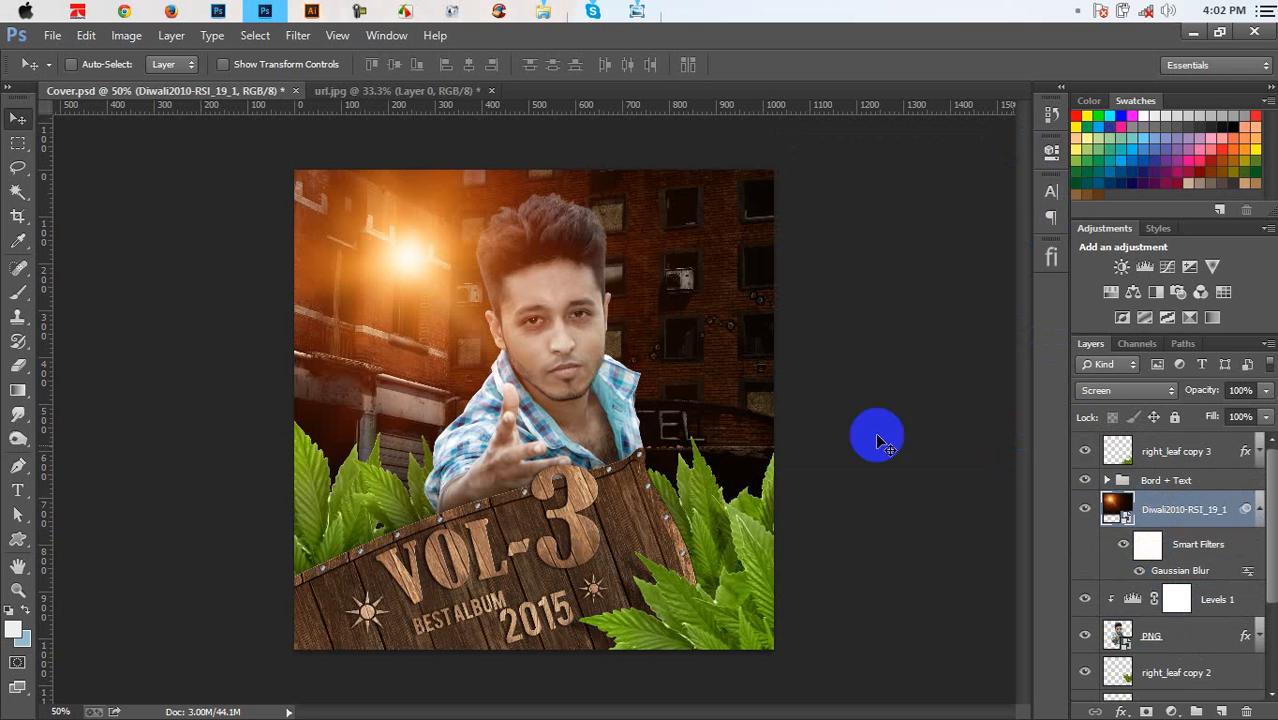
left_click_drag(482, 300, 742, 495)
left_click_drag(1160, 512, 1141, 650)
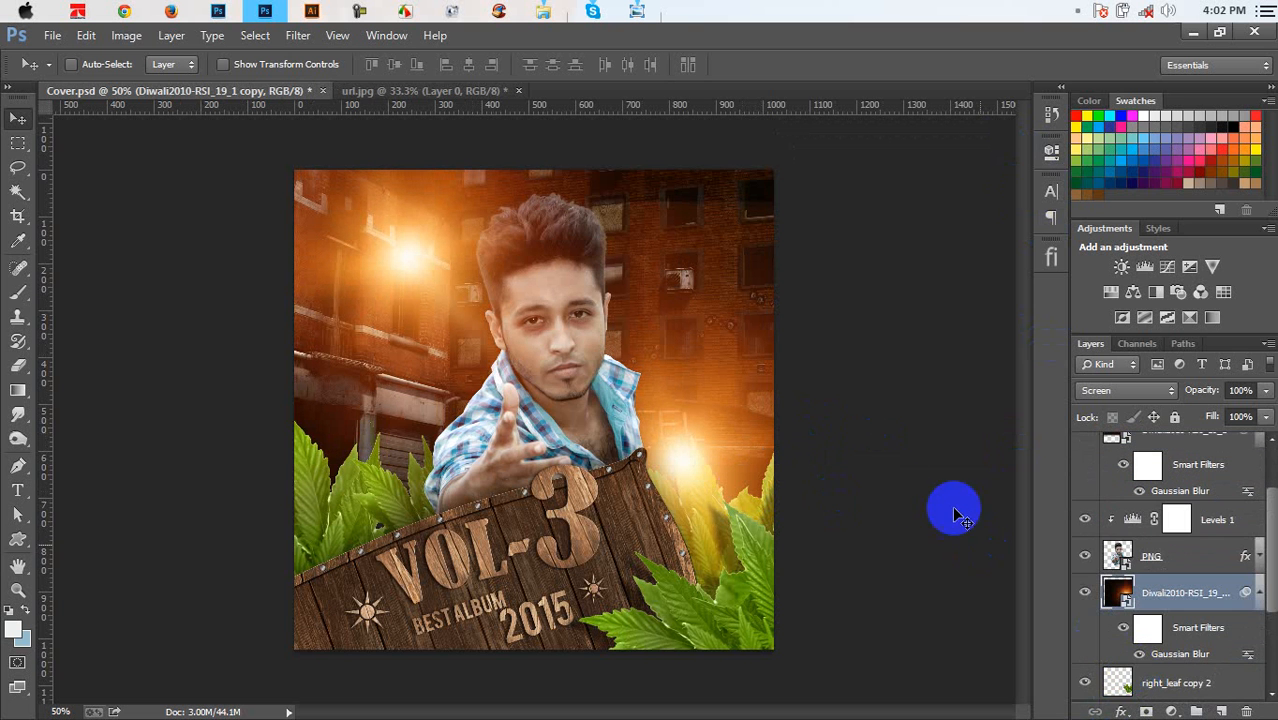
left_click_drag(822, 513, 765, 499)
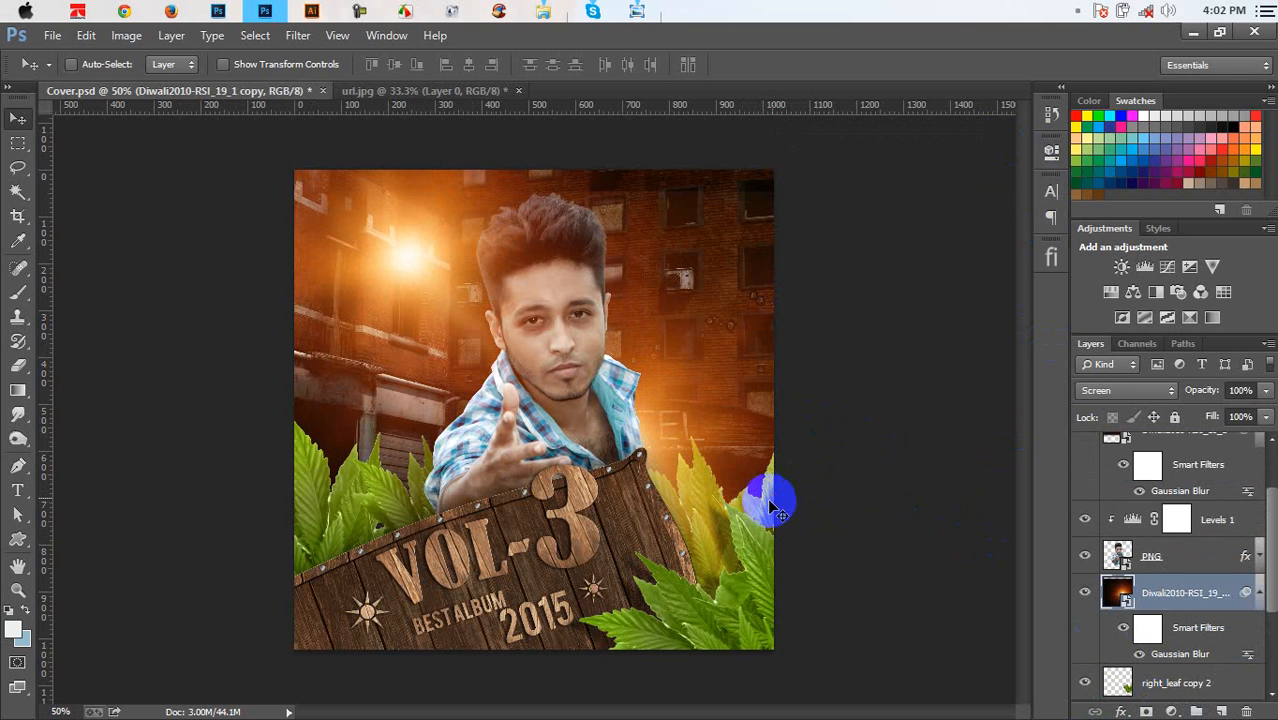
Scale the duplicated glow down to about 77%, keeping it behind the man and beside the board
key("ctrl+t")
left_click_drag(242, 193, 333, 303)
left_click(942, 64)
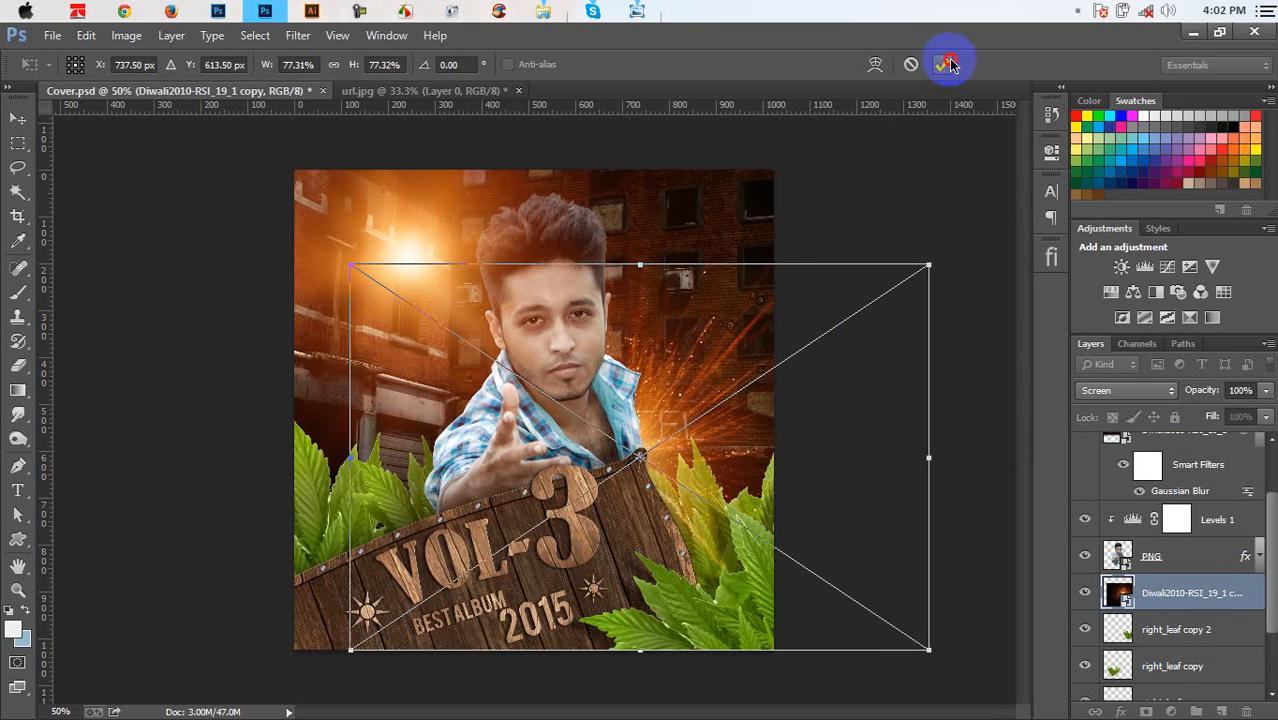
Move the duplicated Diwali glow slightly up and to the left behind the man's shoulder and collapse its smart filters in the layer list
left_click_drag(759, 386, 742, 339)
scroll(1192, 580, "down", 2)
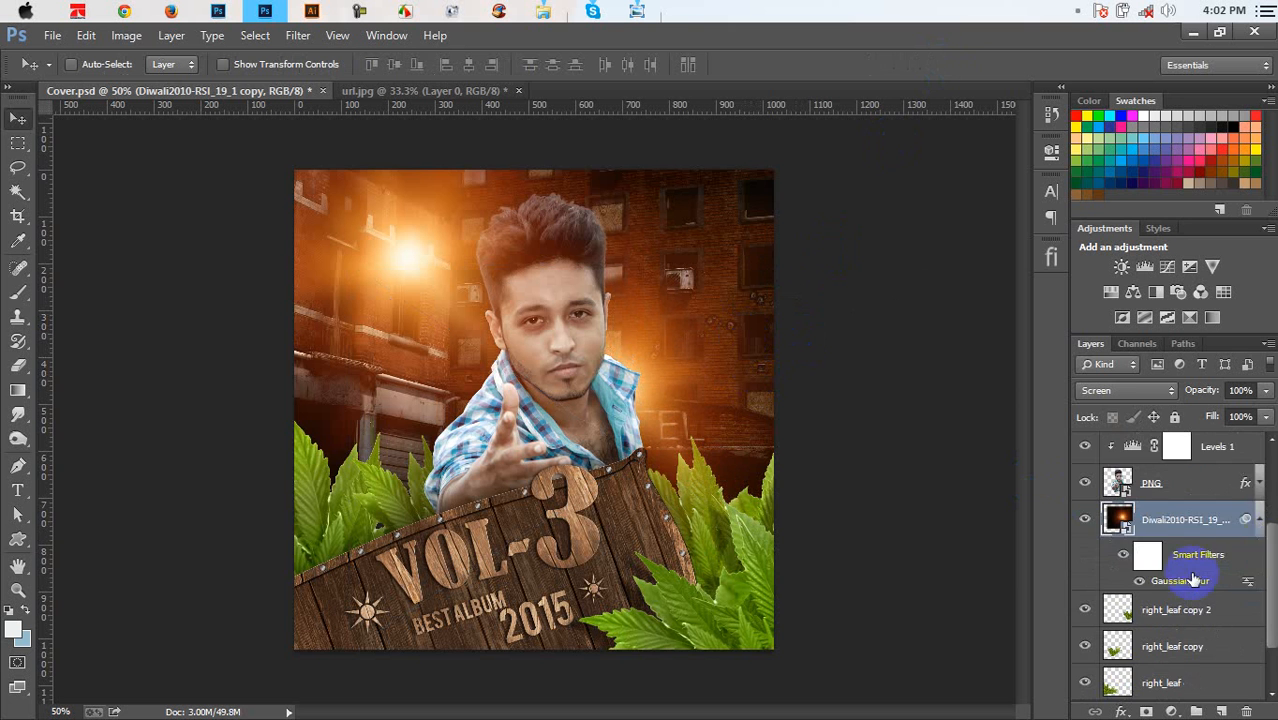
left_click(1260, 521)
scroll(1237, 492, "up", 1)
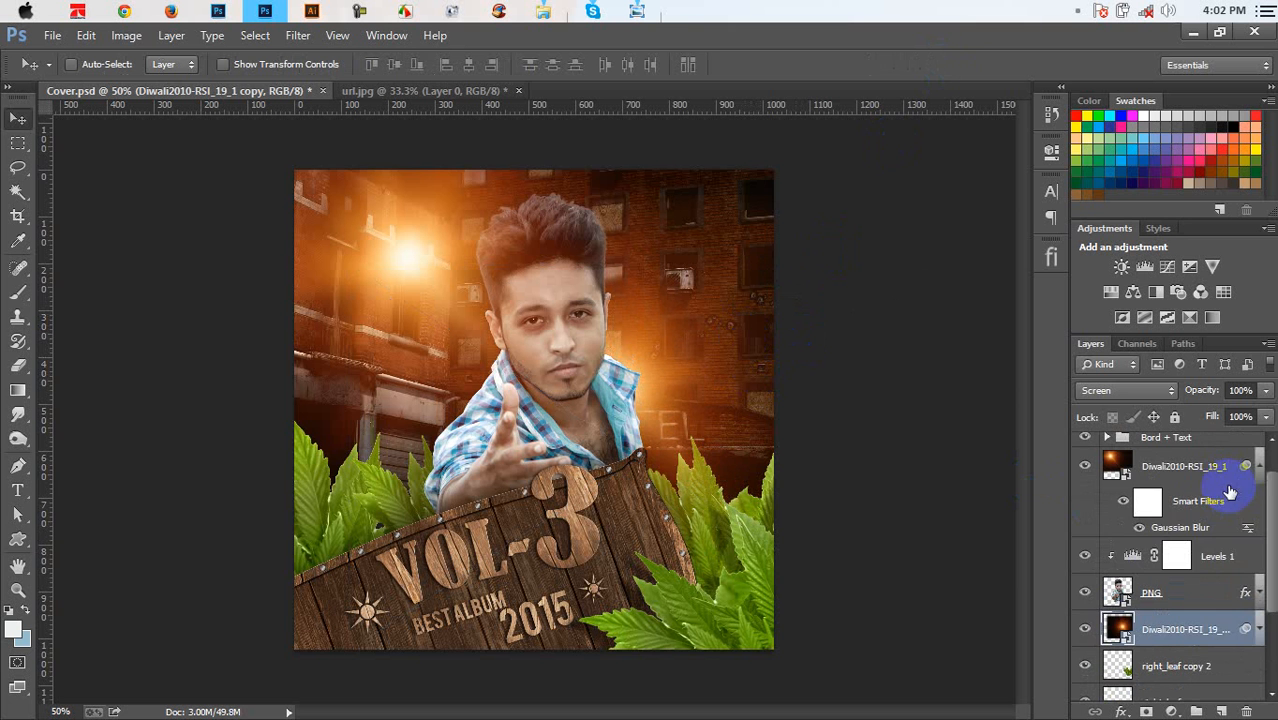
Move the original Diwali glow up to the cover's top-left corner, enlarge it there and save the file
left_click(1240, 483)
left_click_drag(490, 318, 475, 210)
key("ctrl+t")
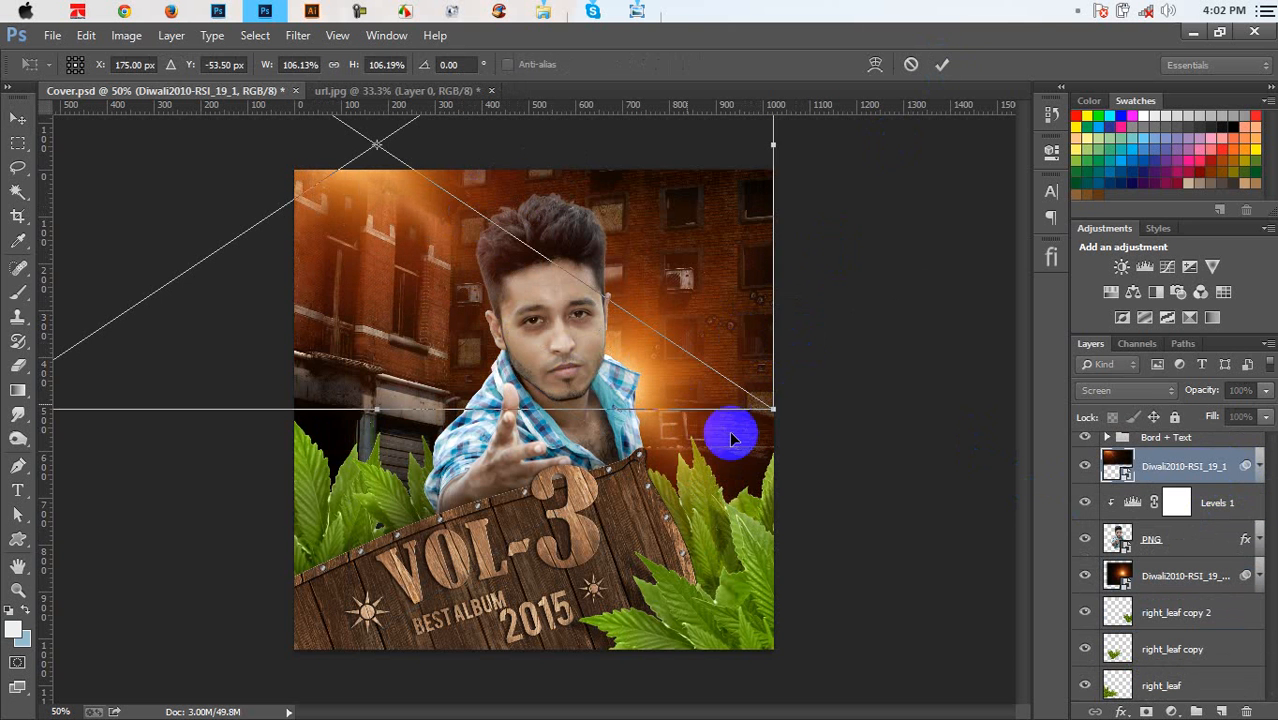
left_click_drag(765, 408, 862, 517)
key("Return")
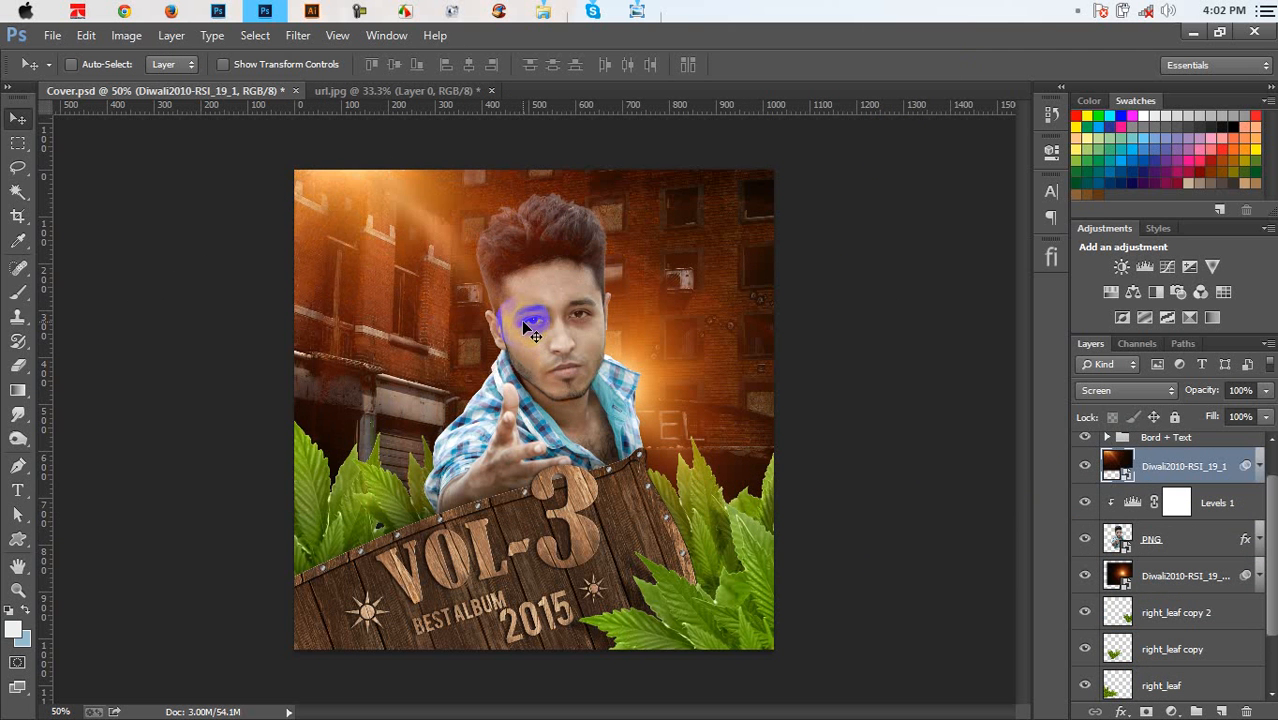
left_click_drag(527, 328, 675, 410)
key("ctrl+s")
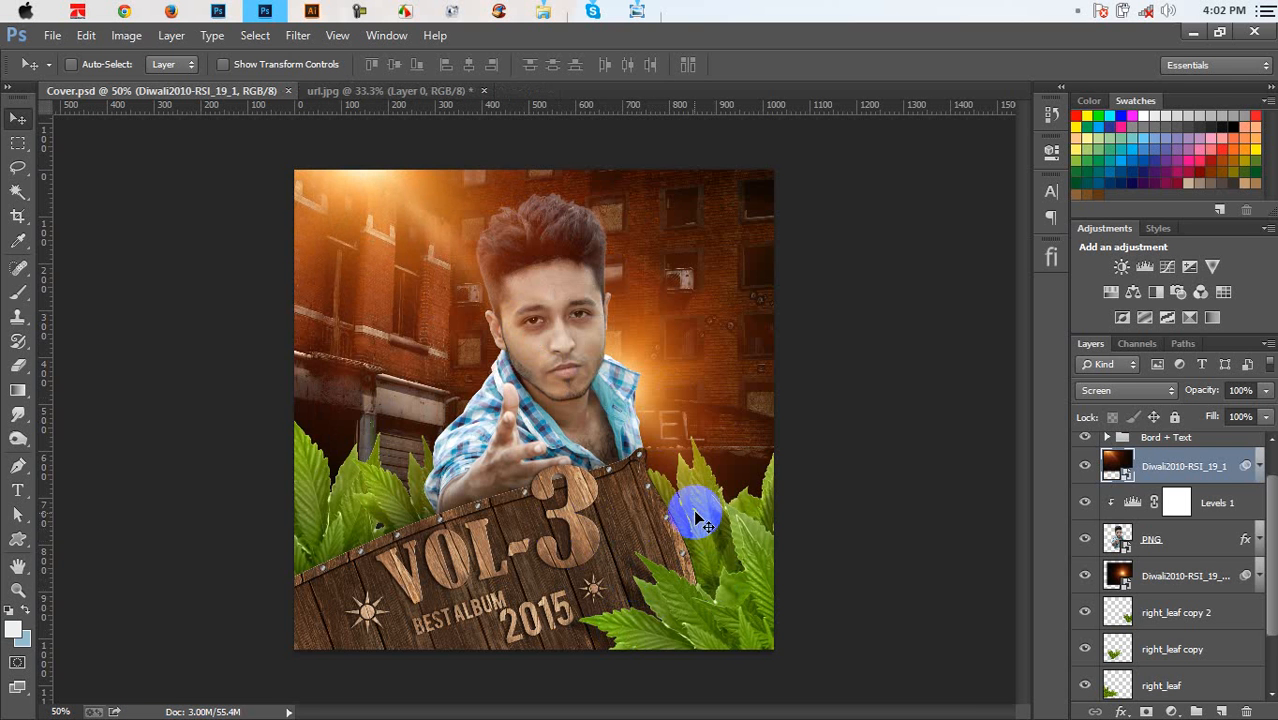
Add a Levels adjustment layer above right_leaf copy 3, with input black 15 and input white 231
scroll(1180, 420, "up", 1)
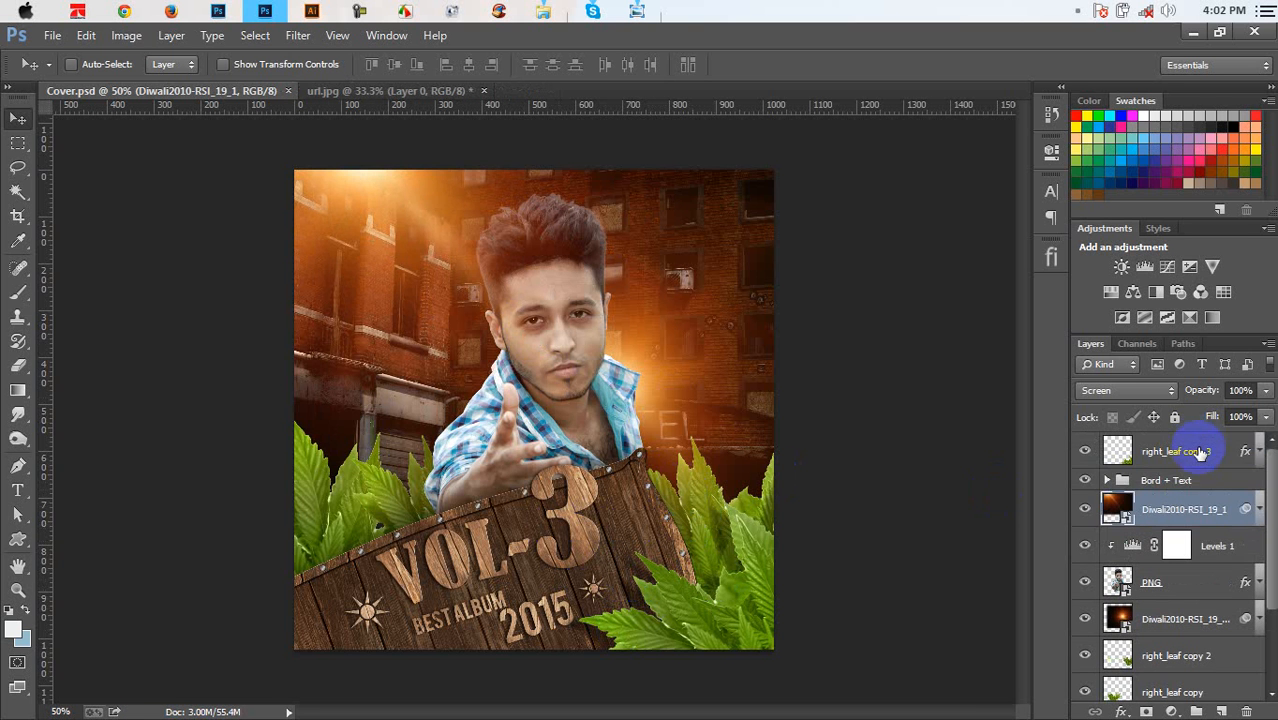
left_click(1198, 451)
left_click(1171, 711)
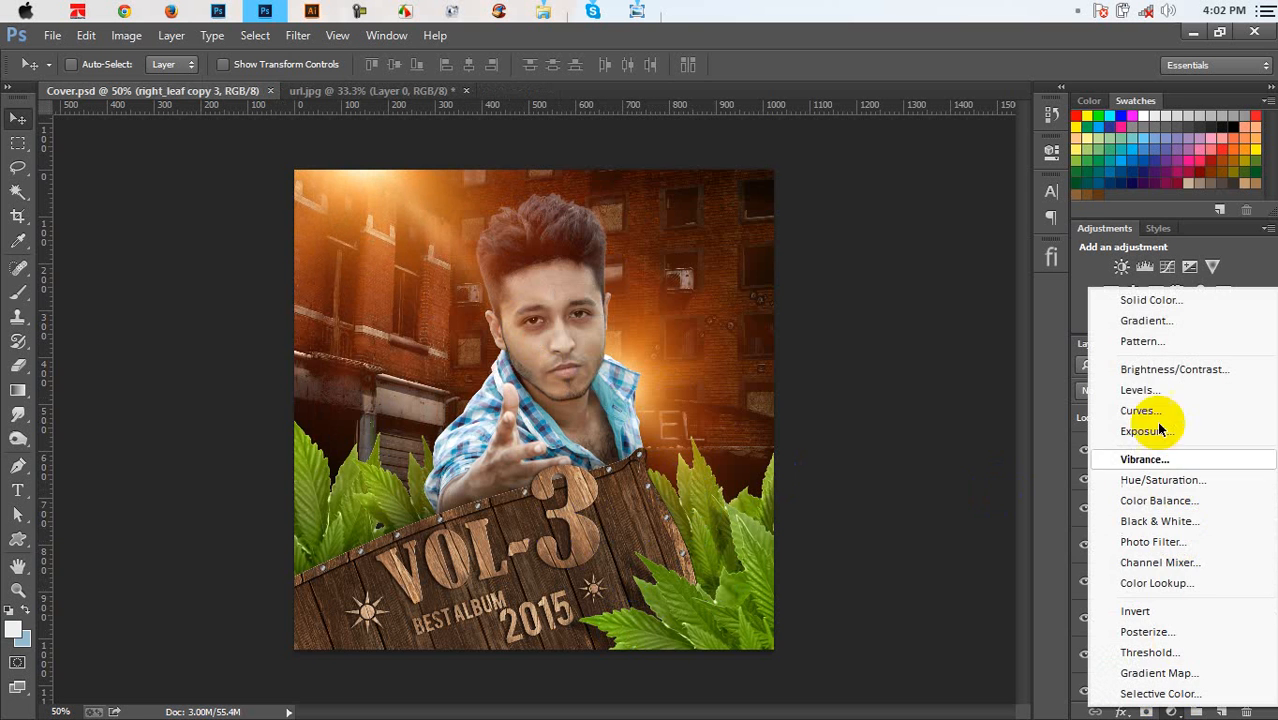
left_click(1140, 390)
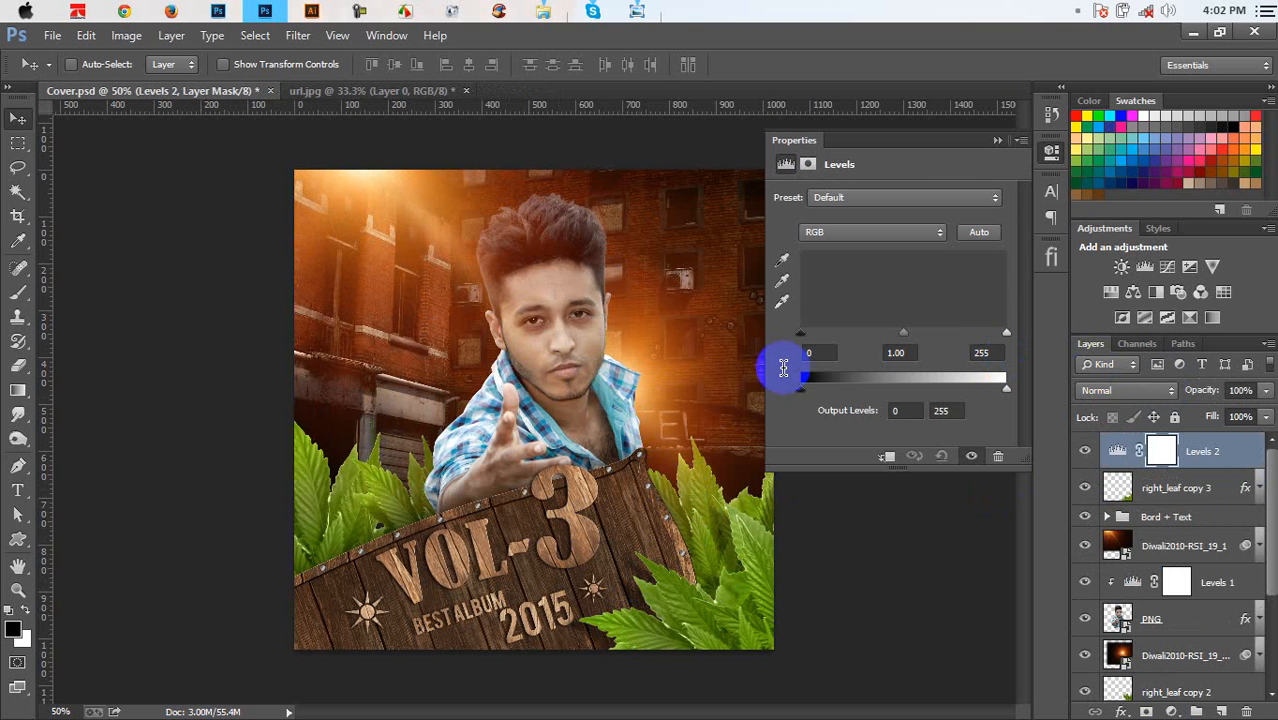
left_click_drag(808, 336, 817, 334)
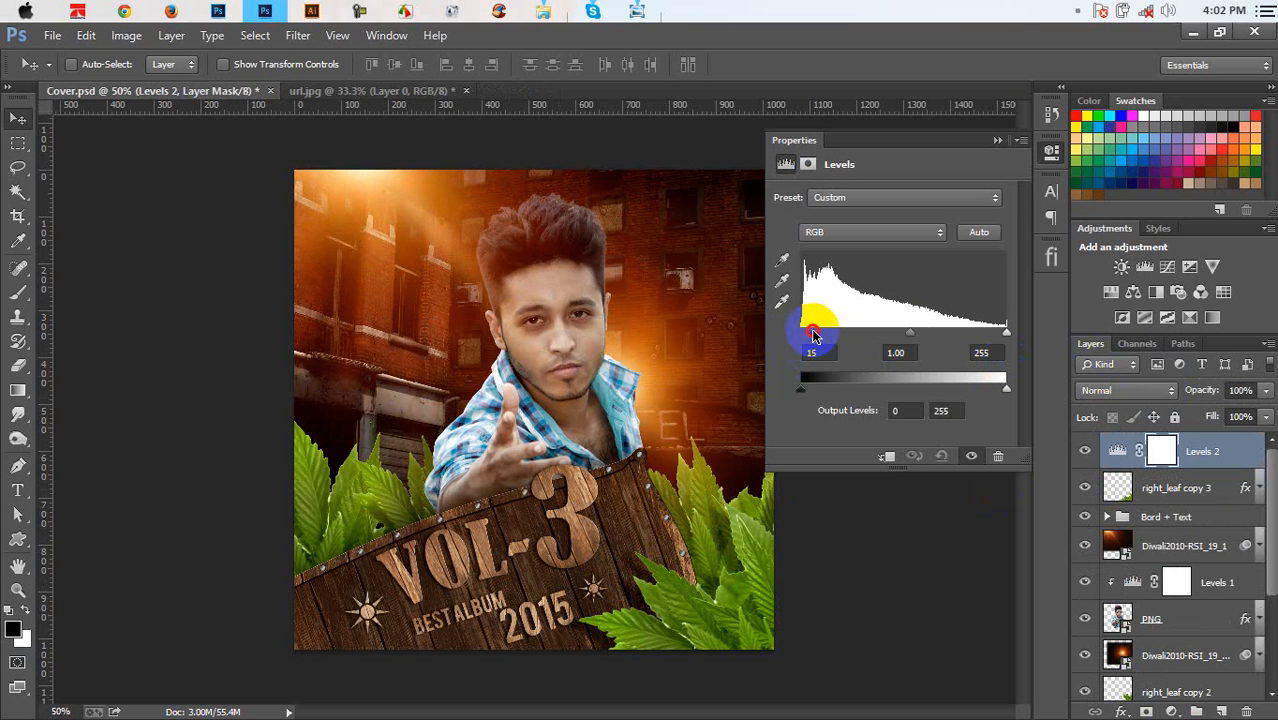
left_click_drag(1002, 340, 992, 340)
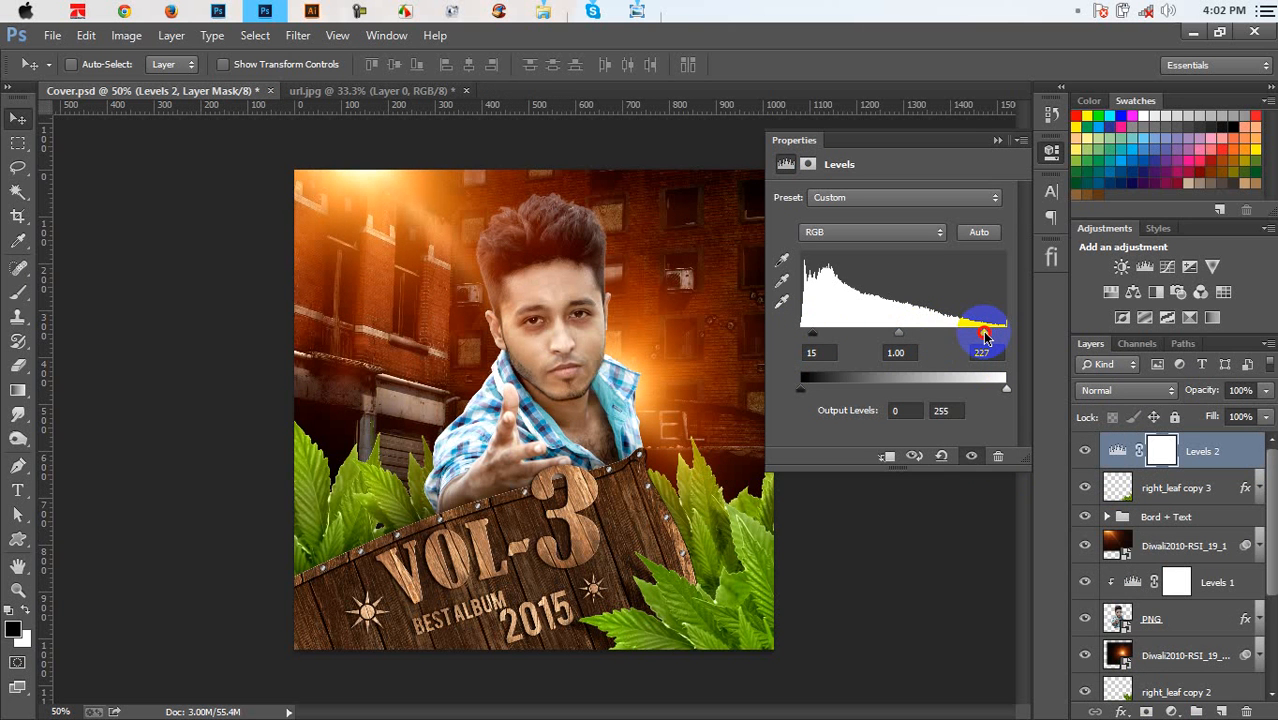
left_click(997, 140)
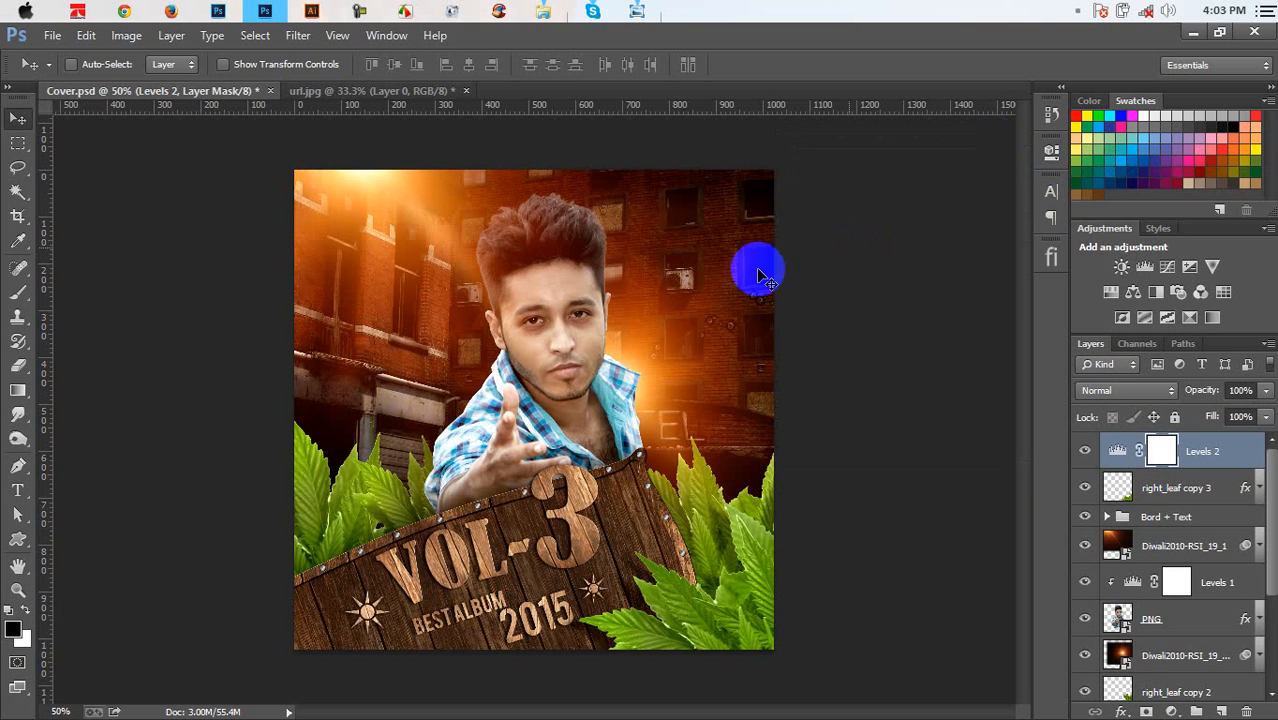
Try a Lens Blur with an iris radius of 15 on the building_ruins layer
scroll(1175, 586, "down", 3)
left_click(1160, 646)
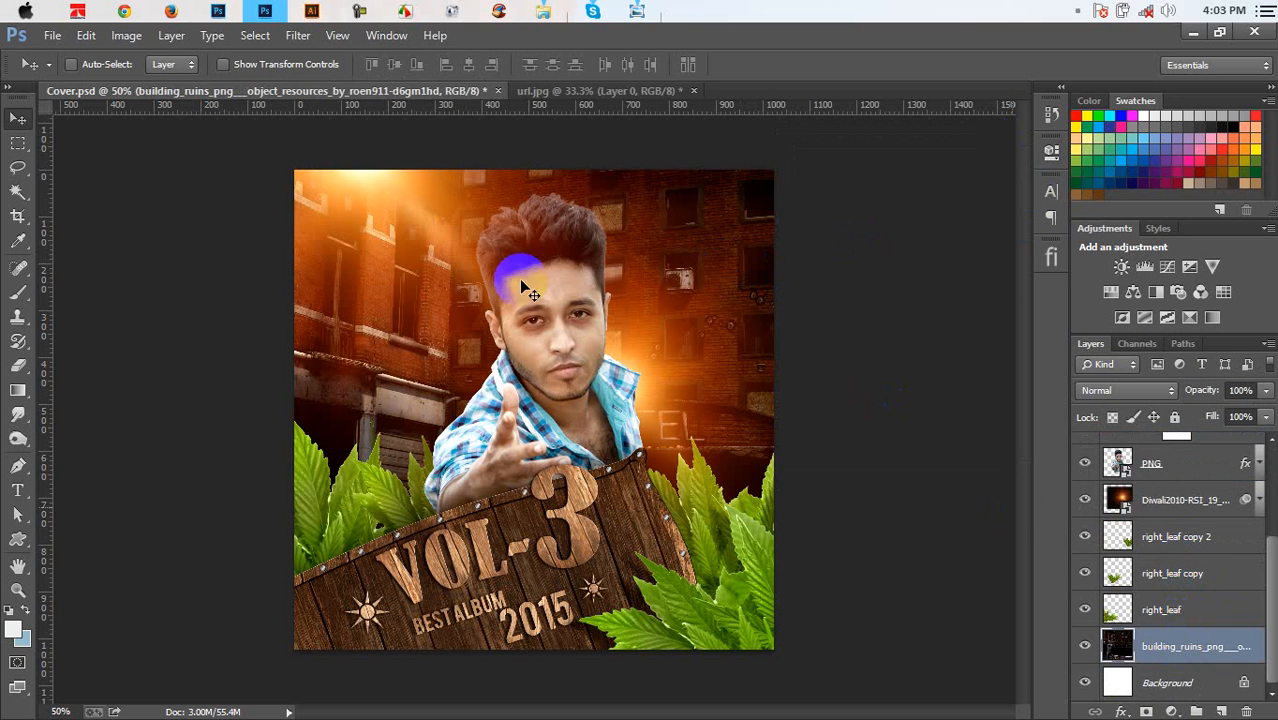
left_click(297, 36)
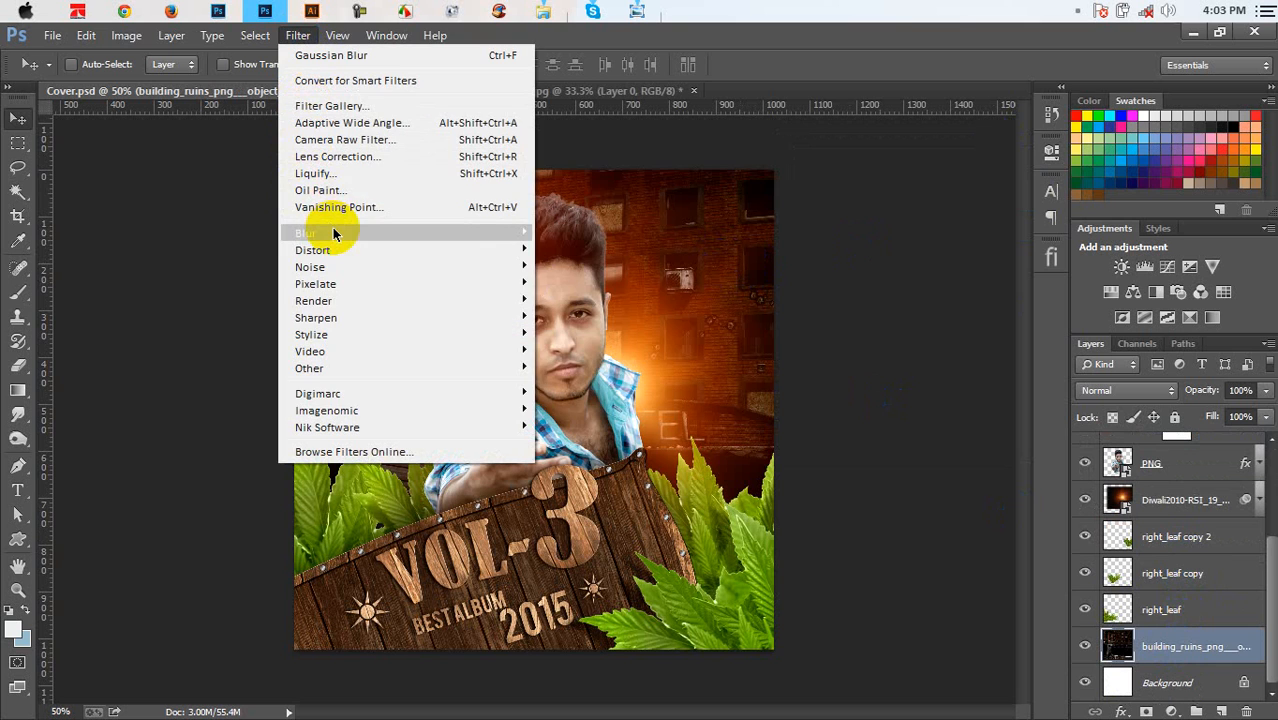
mouse_move(338, 234)
left_click(585, 375)
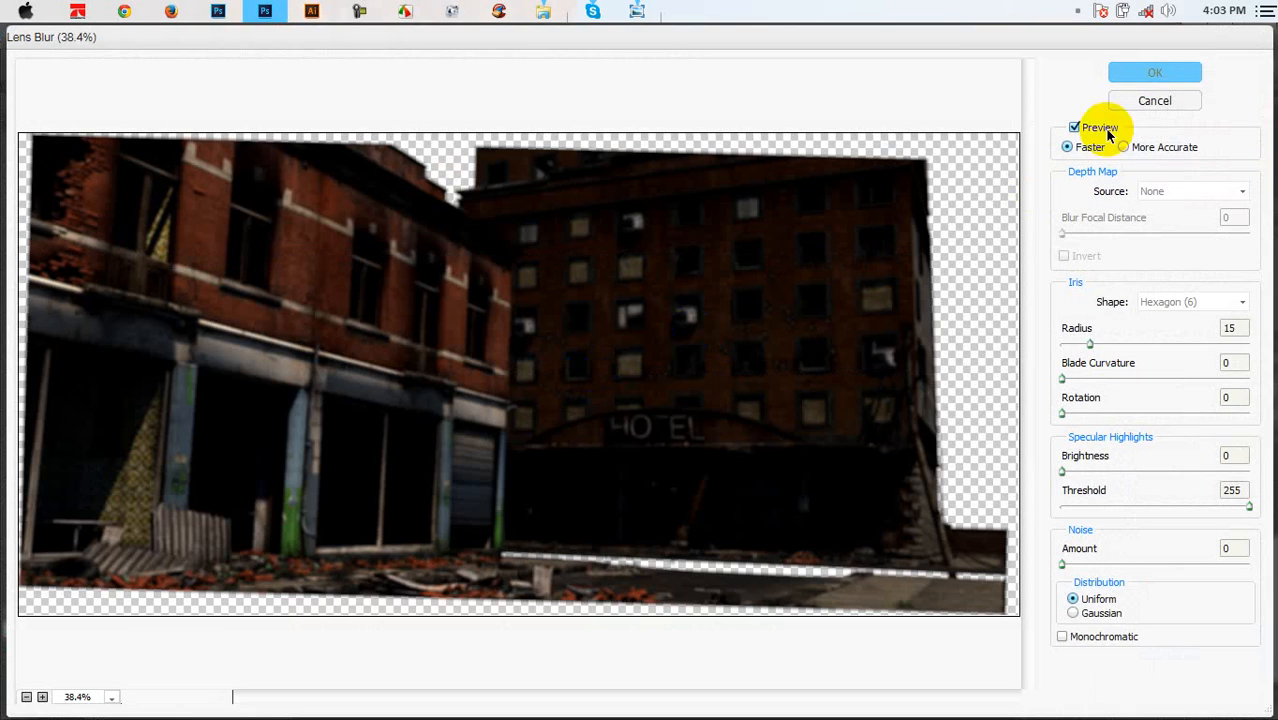
left_click(1155, 76)
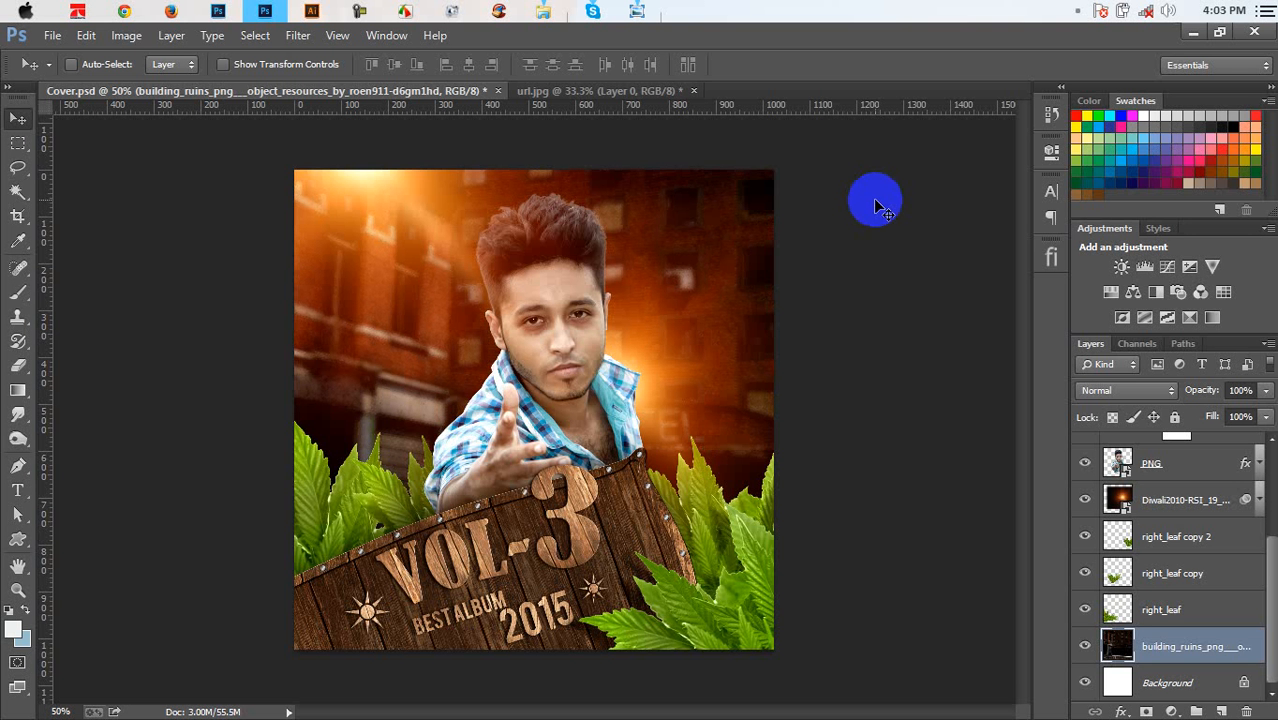
Apply the Blur More filter to the building_ruins layer
left_click(298, 35)
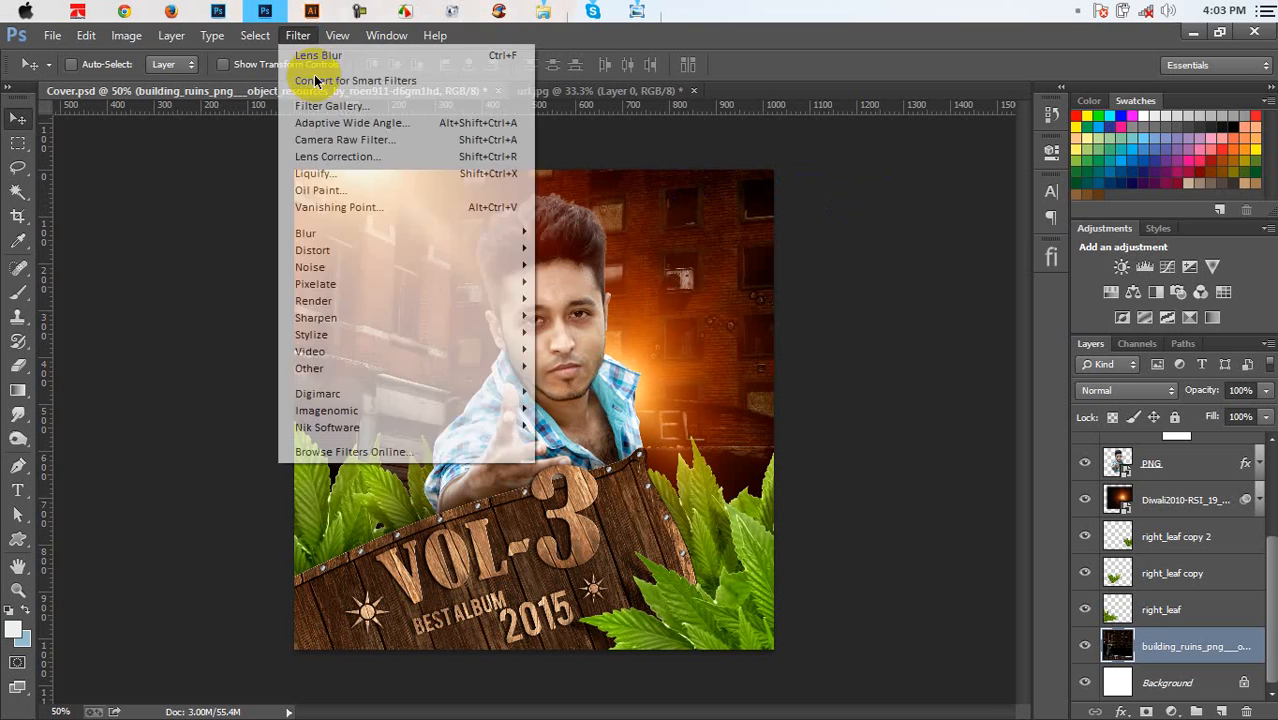
mouse_move(335, 233)
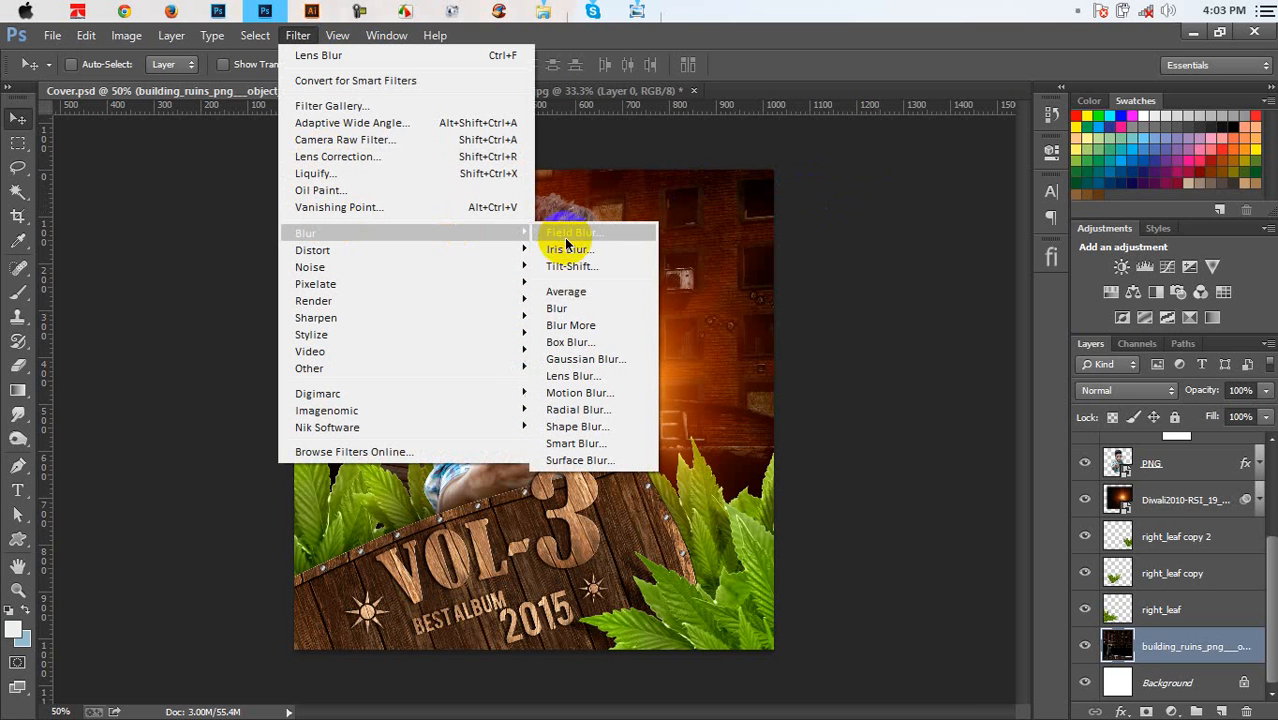
left_click(569, 325)
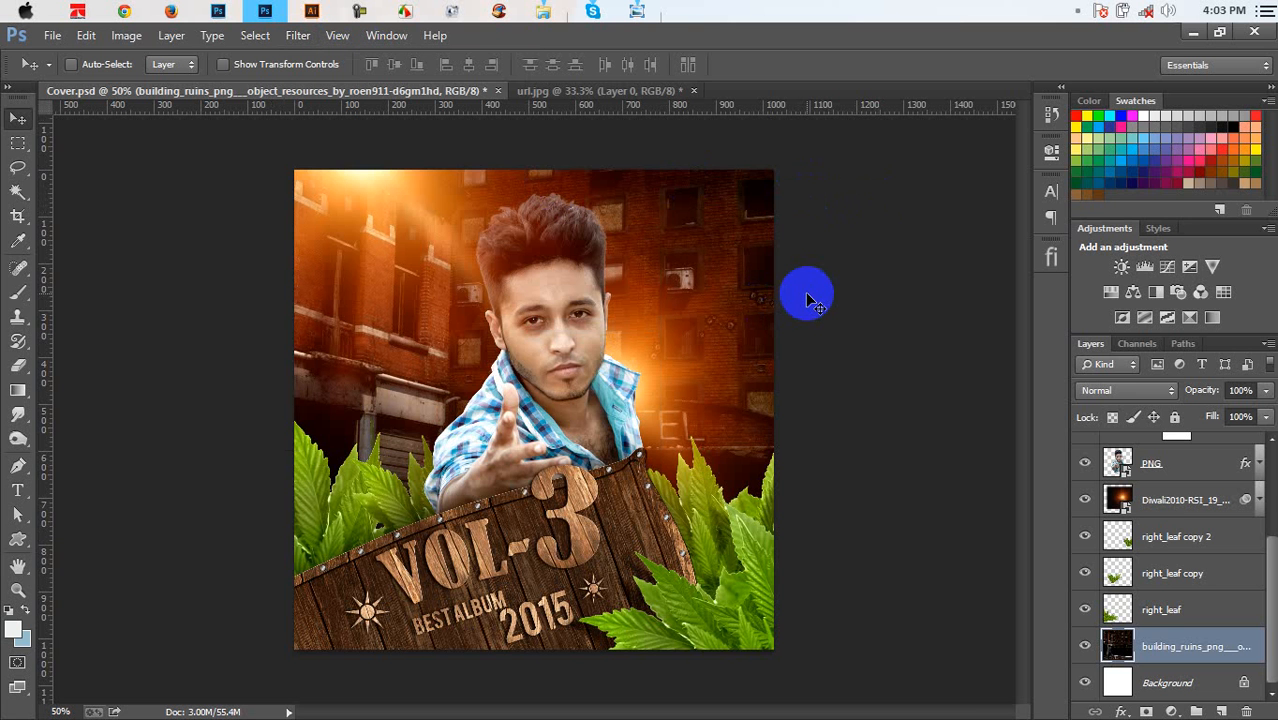
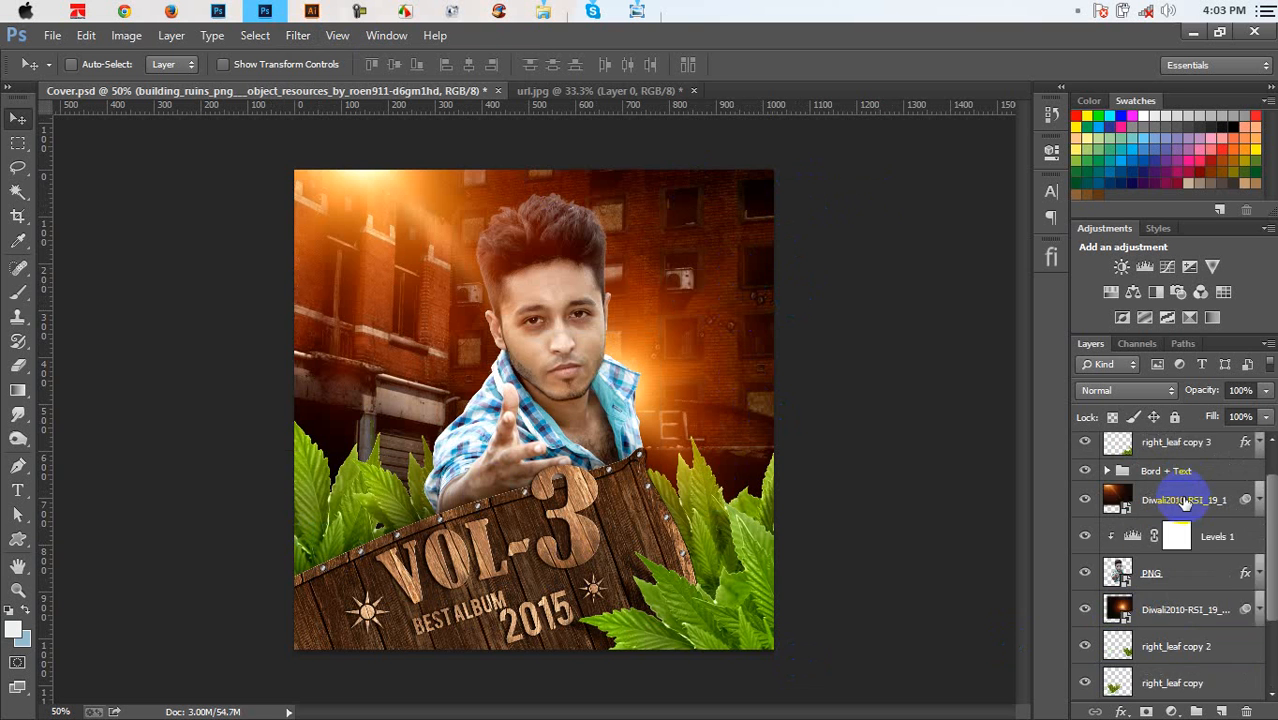
Strengthen the Levels 2 adjustment by setting its RGB midtone to 0.91 and input white to 204
scroll(1182, 502, "up", 1)
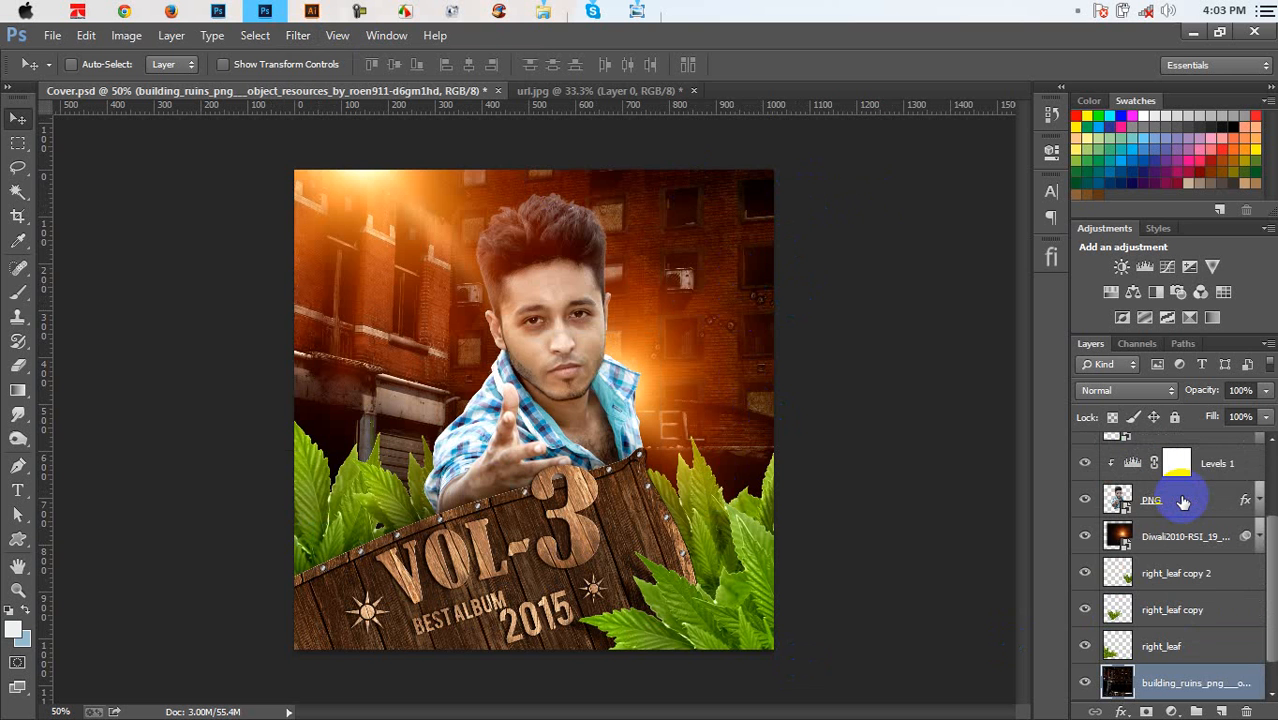
scroll(1182, 502, "up", 3)
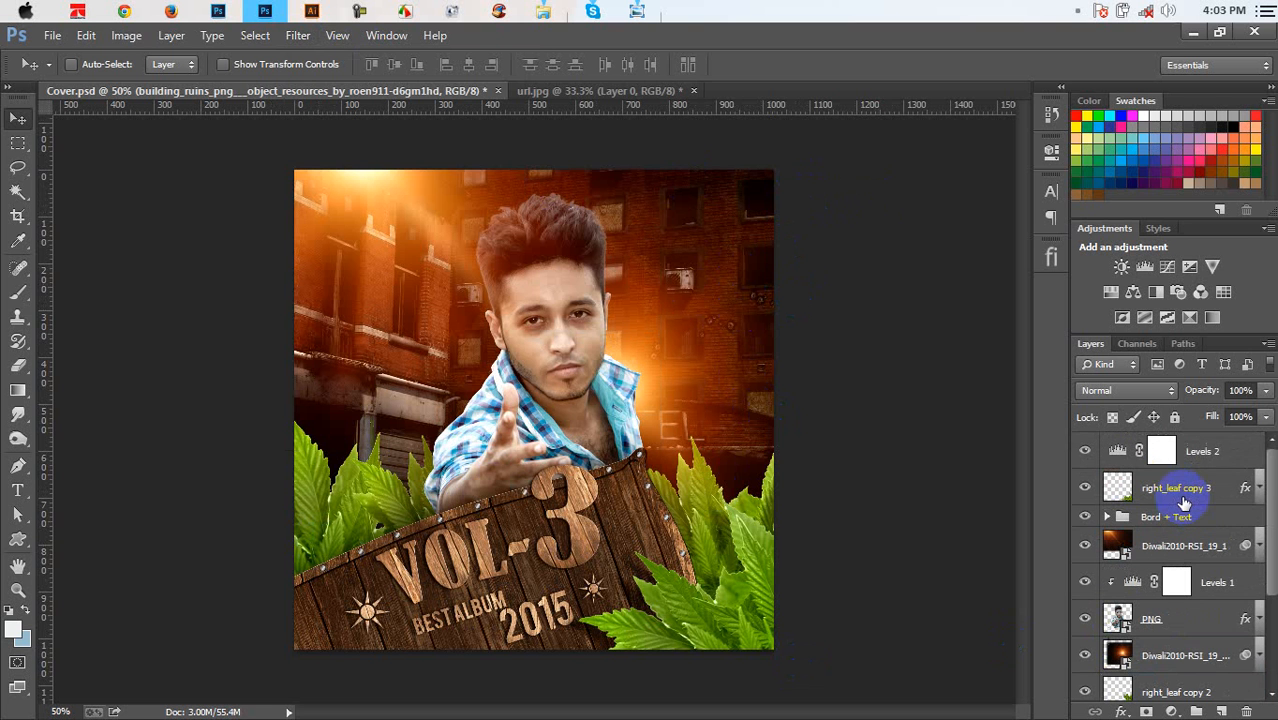
left_click(1224, 451)
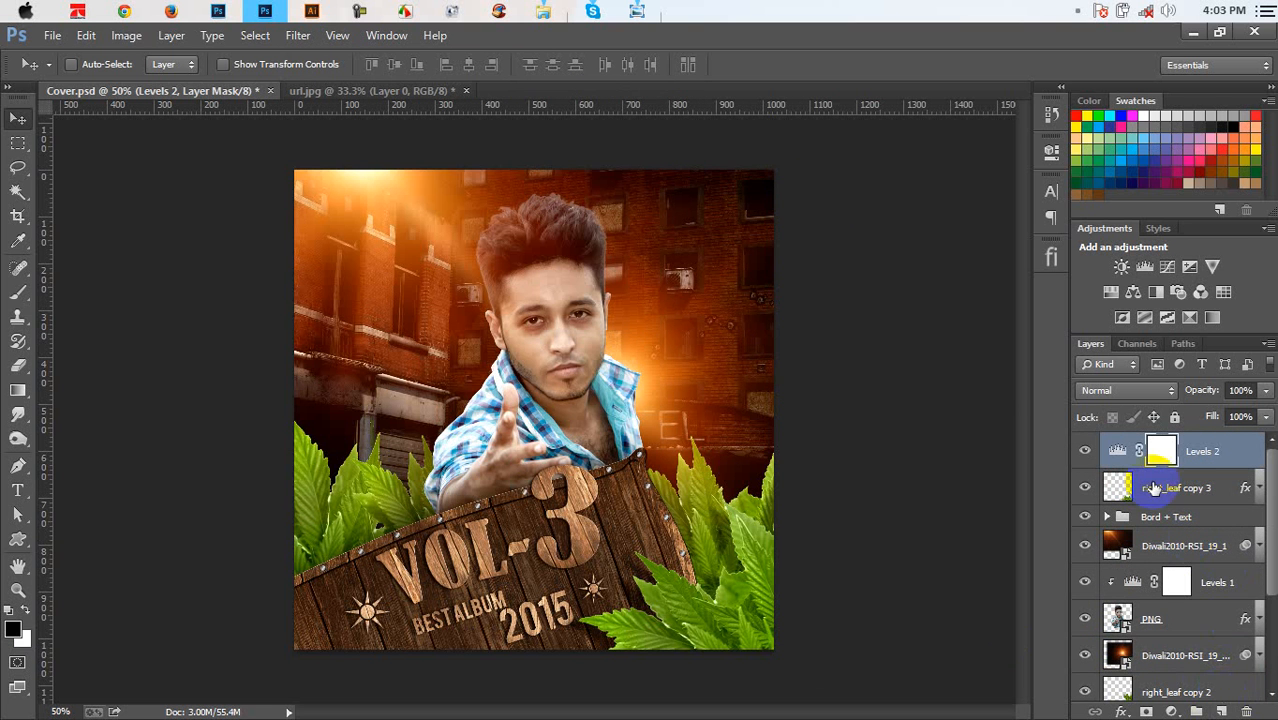
left_click(1117, 453)
left_click(903, 351)
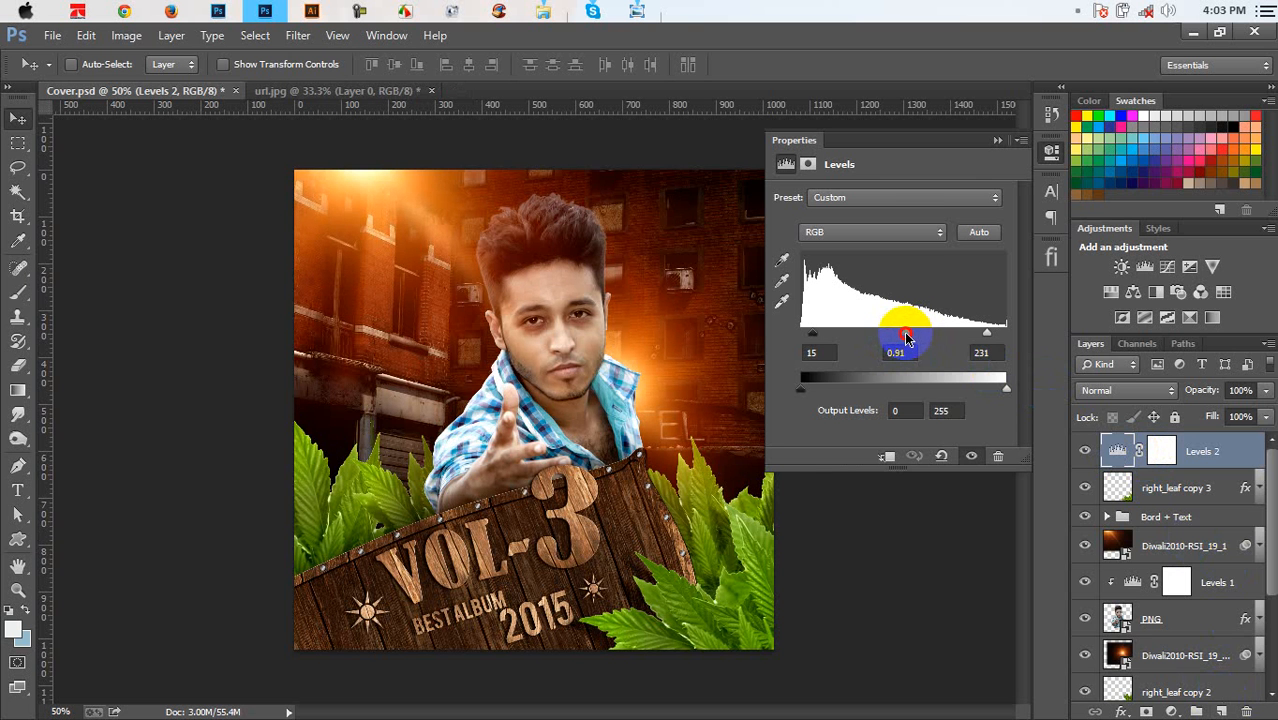
mouse_move(987, 343)
left_mouse_down()
mouse_move(953, 338)
mouse_move(967, 340)
left_mouse_up()
Adjust the midtone of the Red channel in the Levels 2 adjustment
left_click(893, 230)
left_click(866, 252)
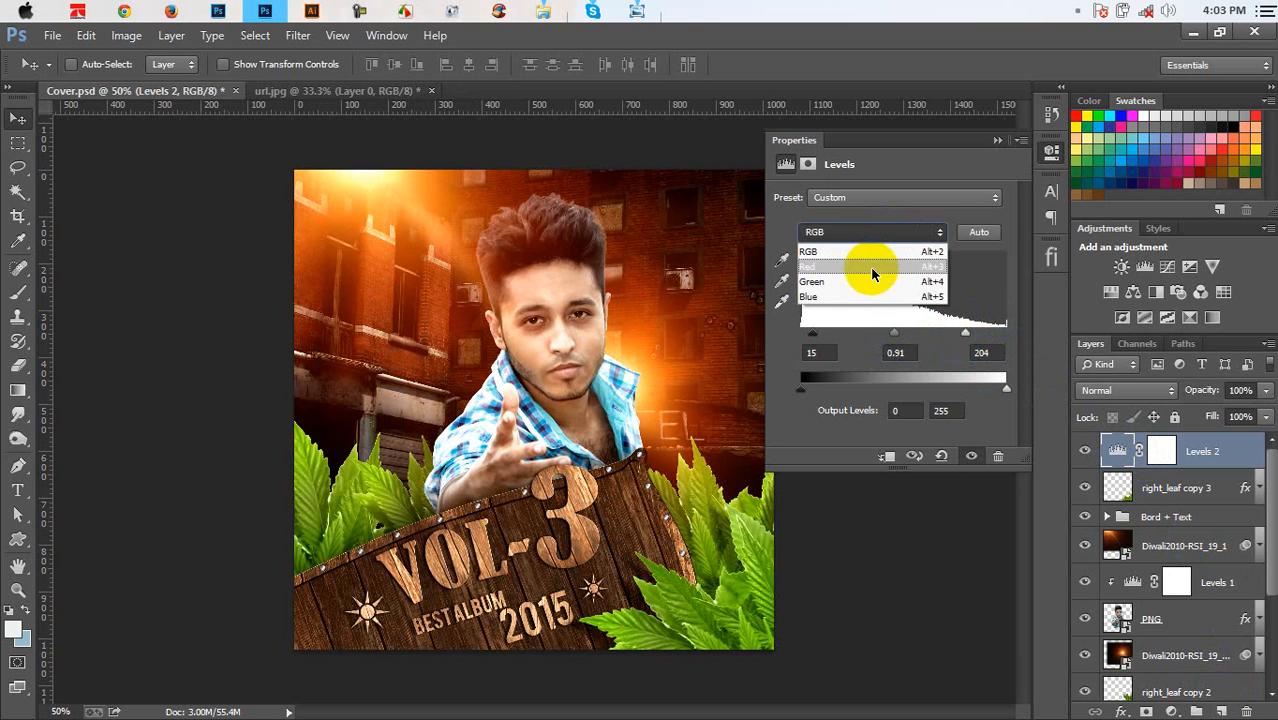
left_click_drag(900, 340, 886, 338)
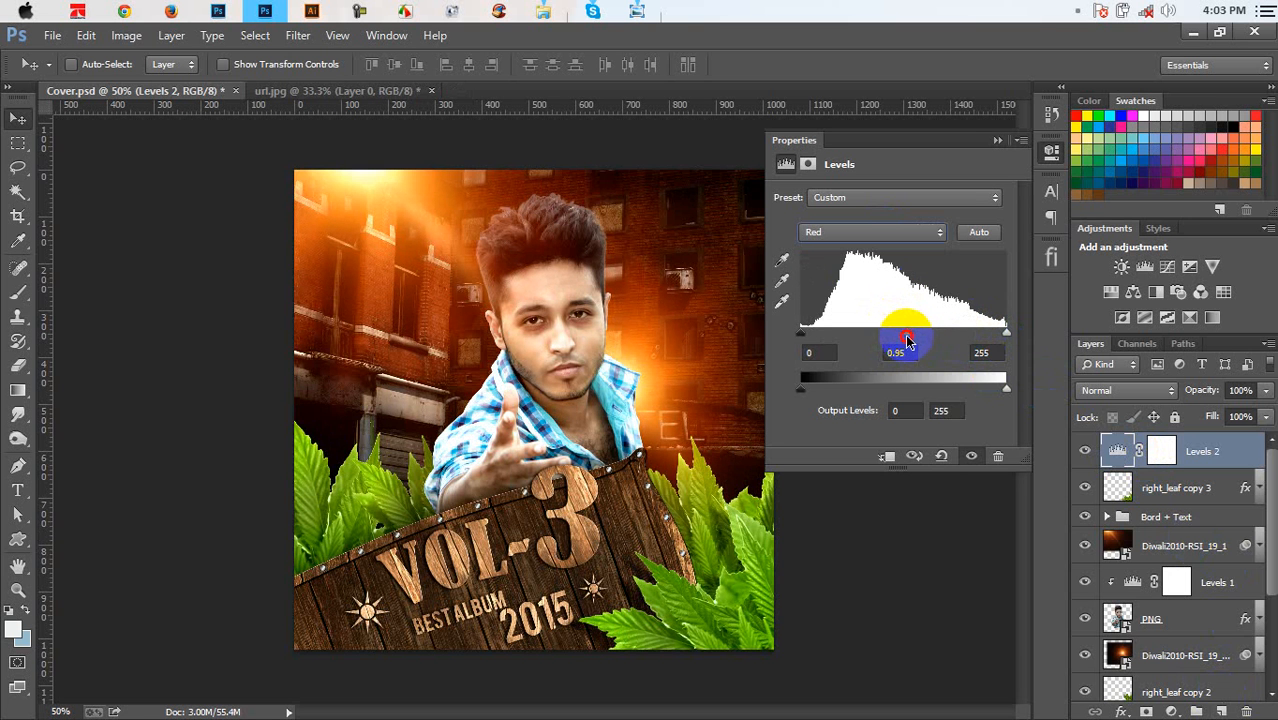
left_click(1002, 143)
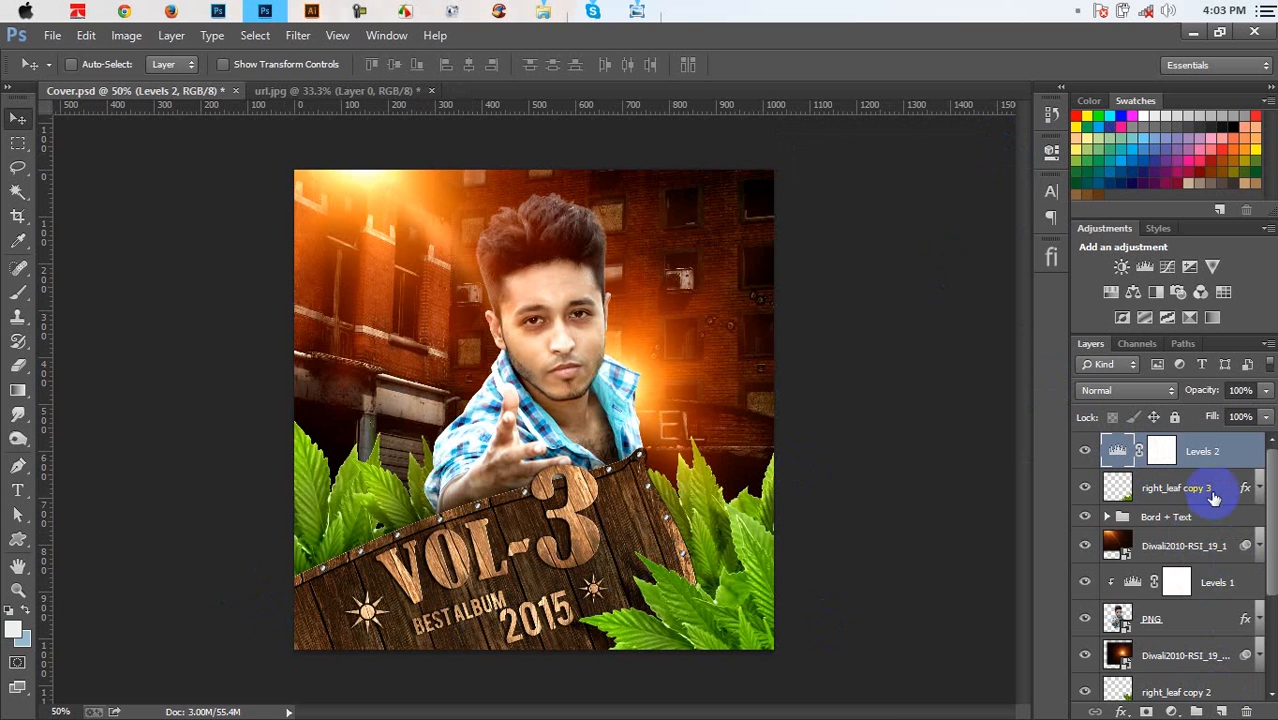
Create a new layer above Levels 2 and set the Brush tool to the 59 px spatter tip at 163 px
left_click(1220, 711)
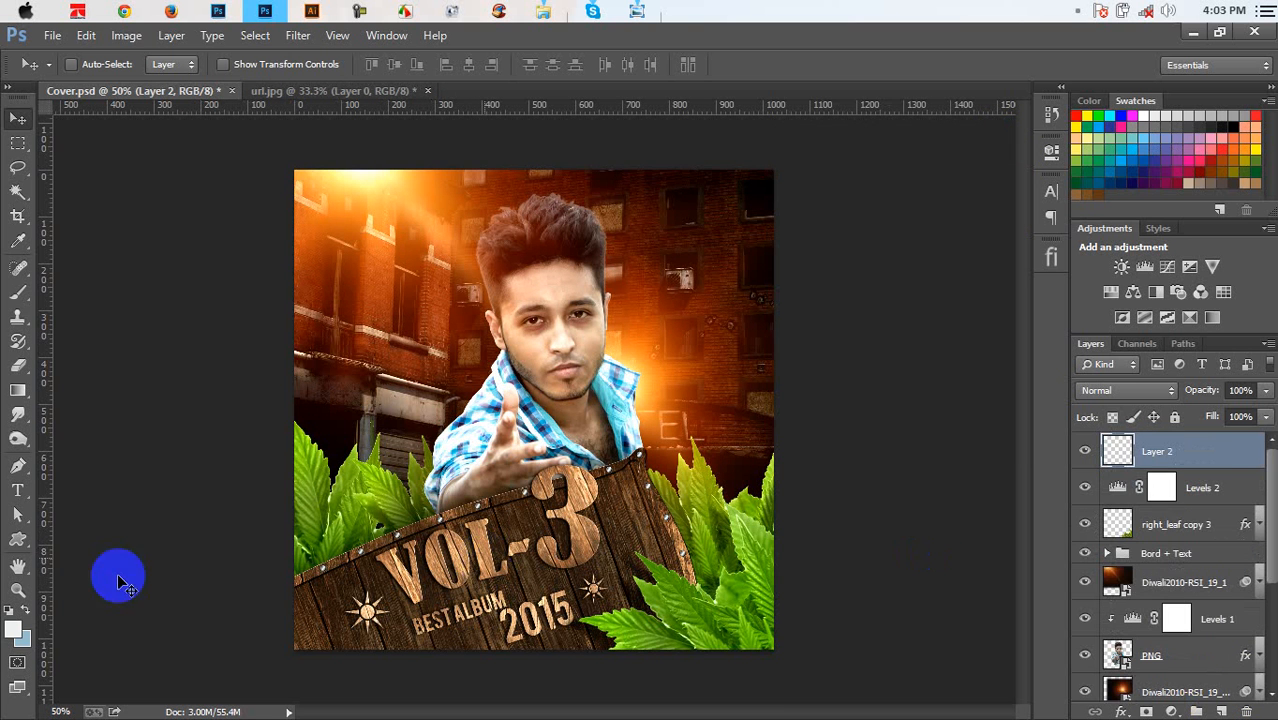
left_click(18, 292)
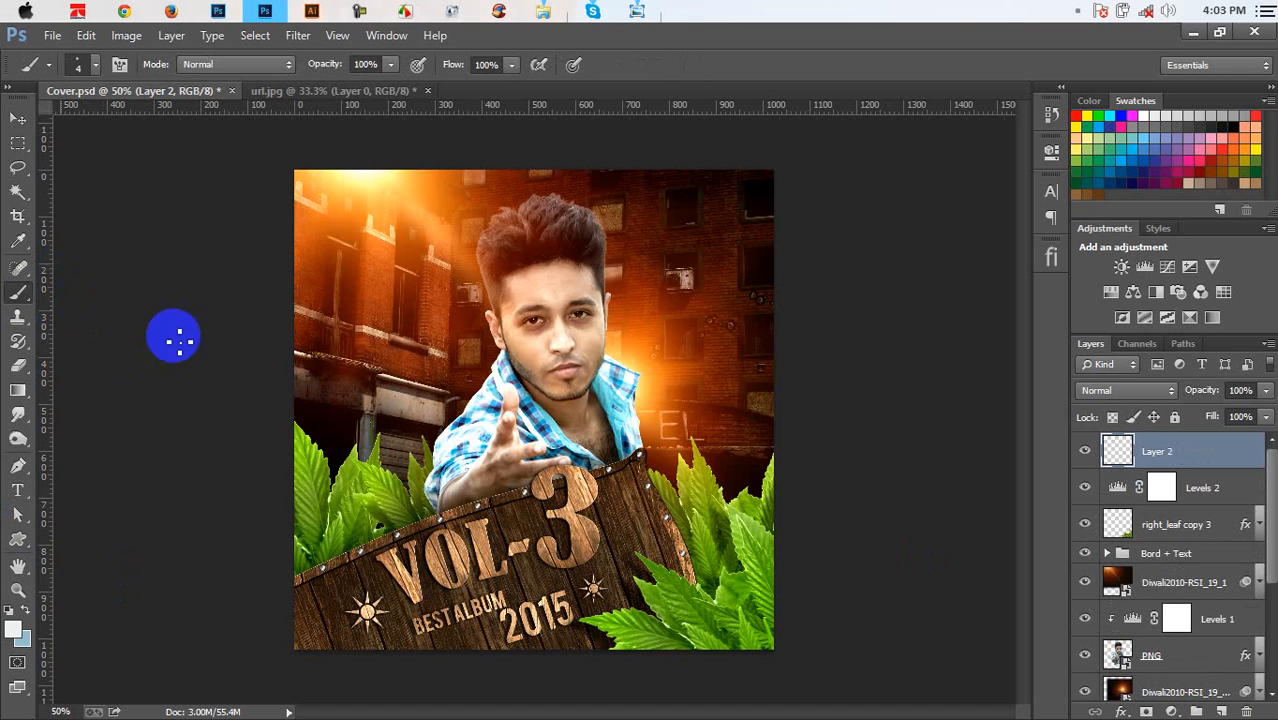
right_click(490, 400)
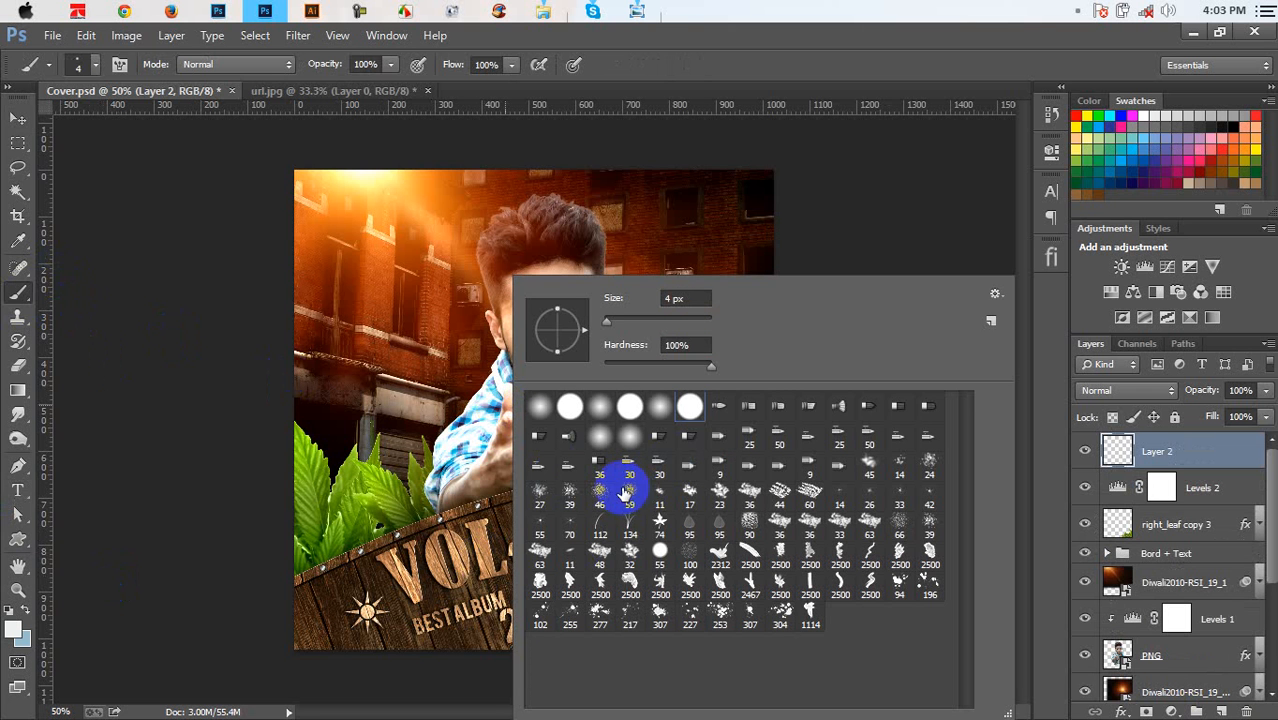
left_click(630, 494)
left_click(669, 322)
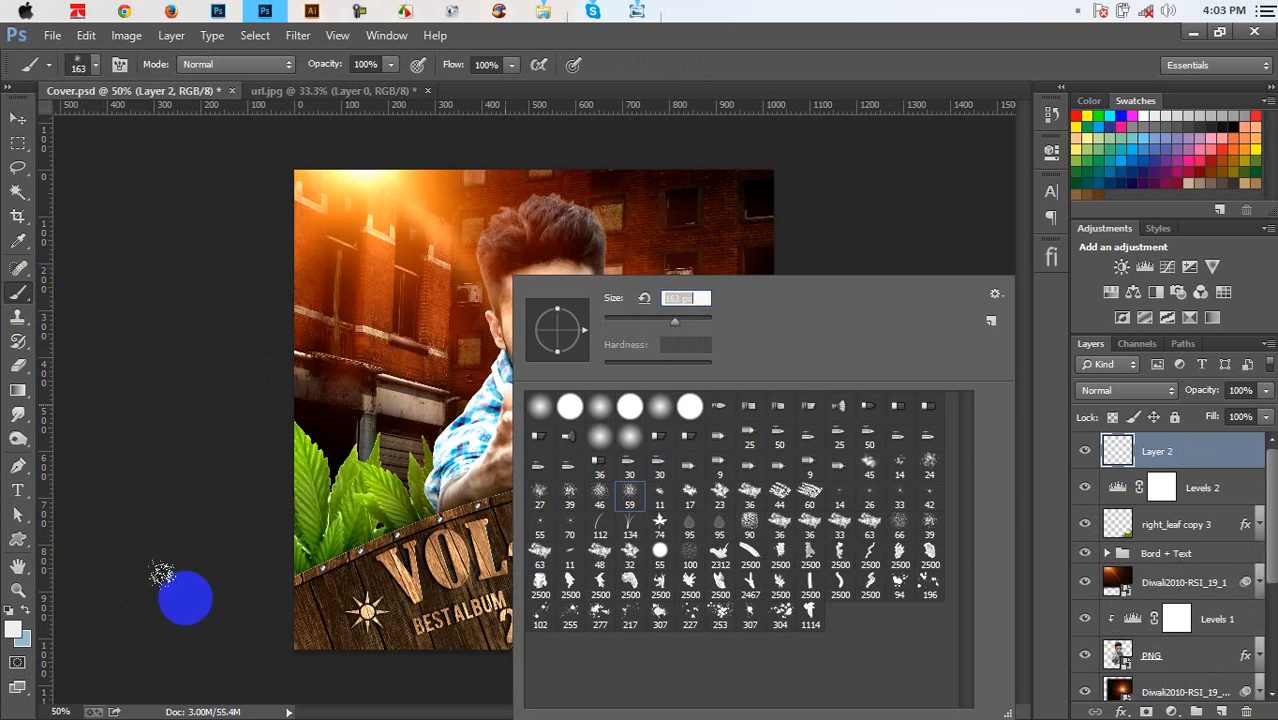
Paint trial white spatter strokes across the lower part of the wooden board and undo them
mouse_move(334, 588)
left_mouse_down()
mouse_move(356, 644)
mouse_move(414, 614)
left_mouse_up()
left_click(497, 565)
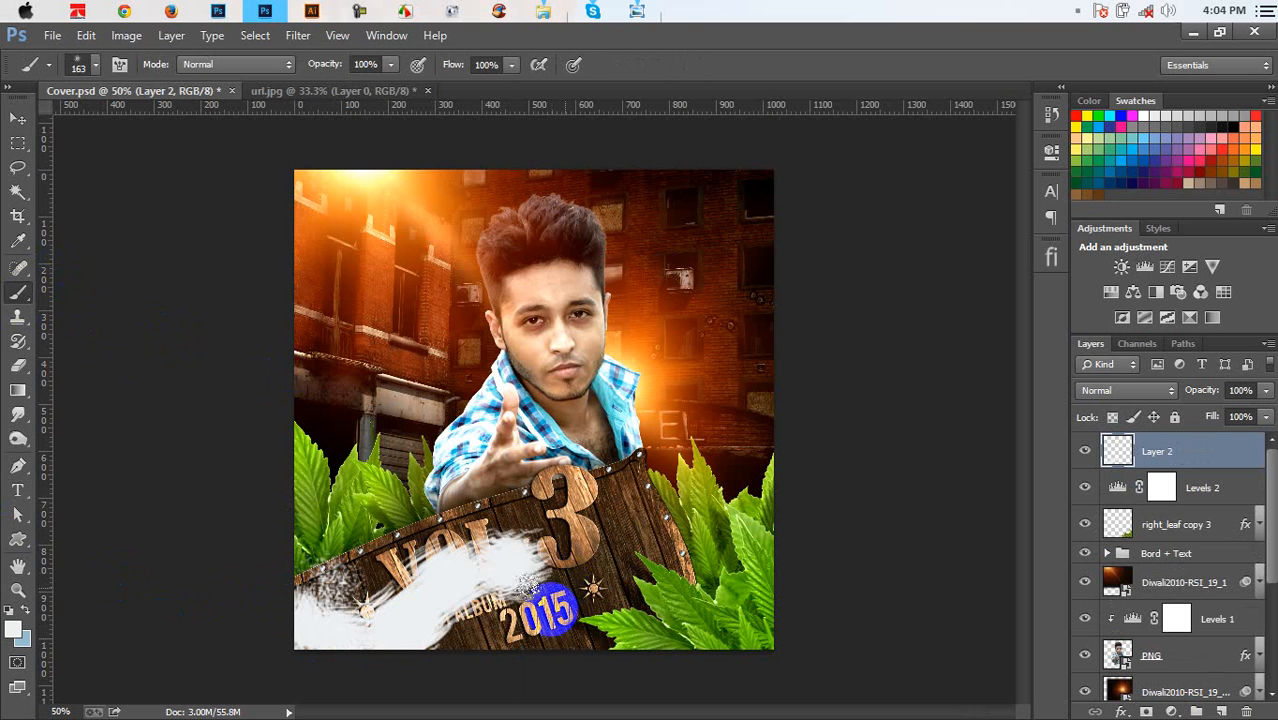
left_click(556, 578)
key("ctrl+alt+z")
key("ctrl+alt+z")
key("ctrl+alt+z")
key("ctrl+alt+z")
key("ctrl+alt+z")
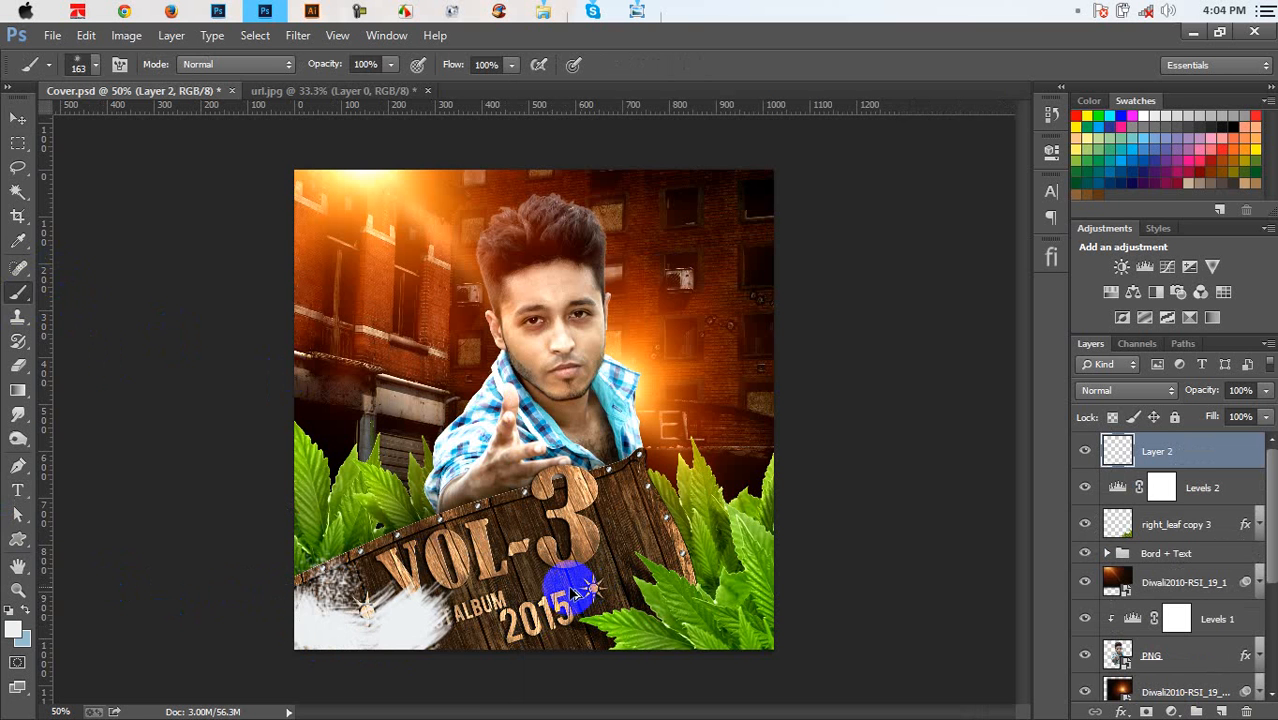
Paint white spatter patches over the leaves, board and building, and soften them with a Gaussian Blur of 171.8 pixels
mouse_move(425, 570)
left_mouse_down()
mouse_move(392, 613)
mouse_move(482, 632)
mouse_move(562, 545)
mouse_move(502, 520)
mouse_move(645, 525)
mouse_move(670, 570)
mouse_move(609, 627)
mouse_move(526, 666)
mouse_move(351, 662)
mouse_move(755, 618)
mouse_move(647, 530)
mouse_move(687, 433)
mouse_move(577, 463)
mouse_move(435, 445)
mouse_move(363, 402)
mouse_move(313, 436)
mouse_move(381, 465)
mouse_move(331, 515)
mouse_move(842, 412)
mouse_move(742, 483)
mouse_move(715, 348)
mouse_move(642, 393)
mouse_move(460, 395)
left_mouse_up()
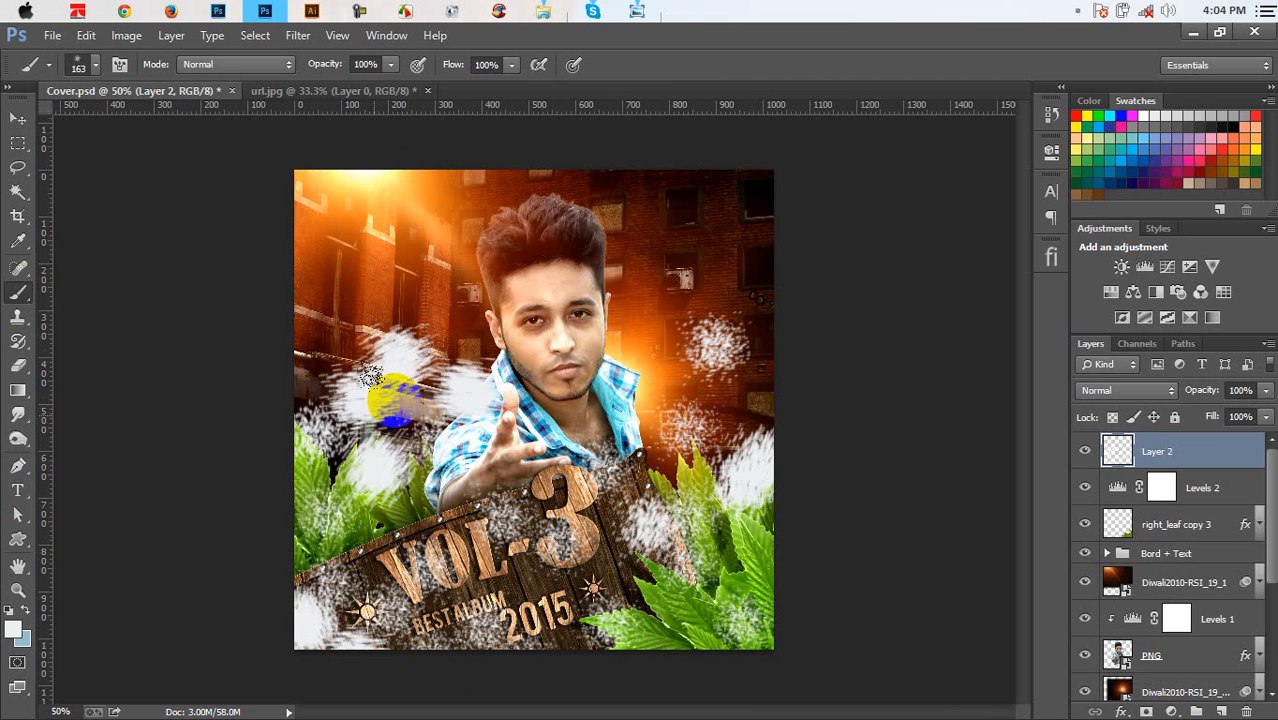
left_click(298, 35)
mouse_move(379, 234)
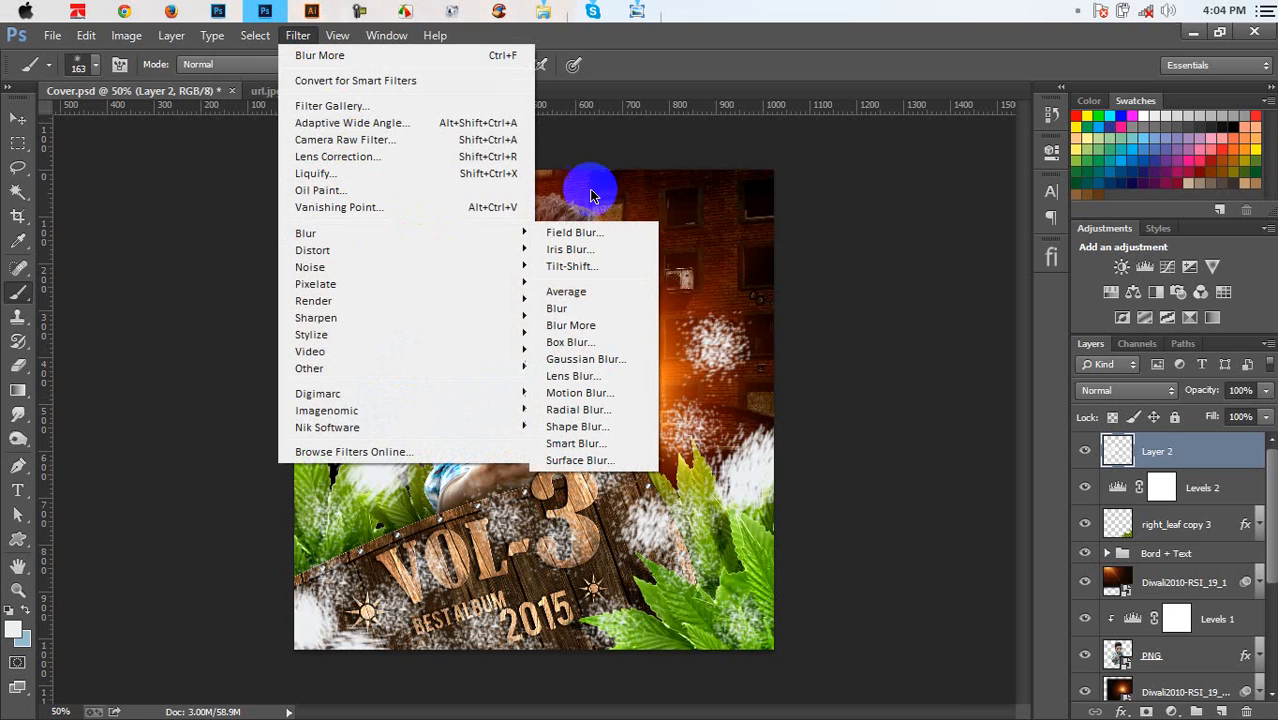
left_click(592, 355)
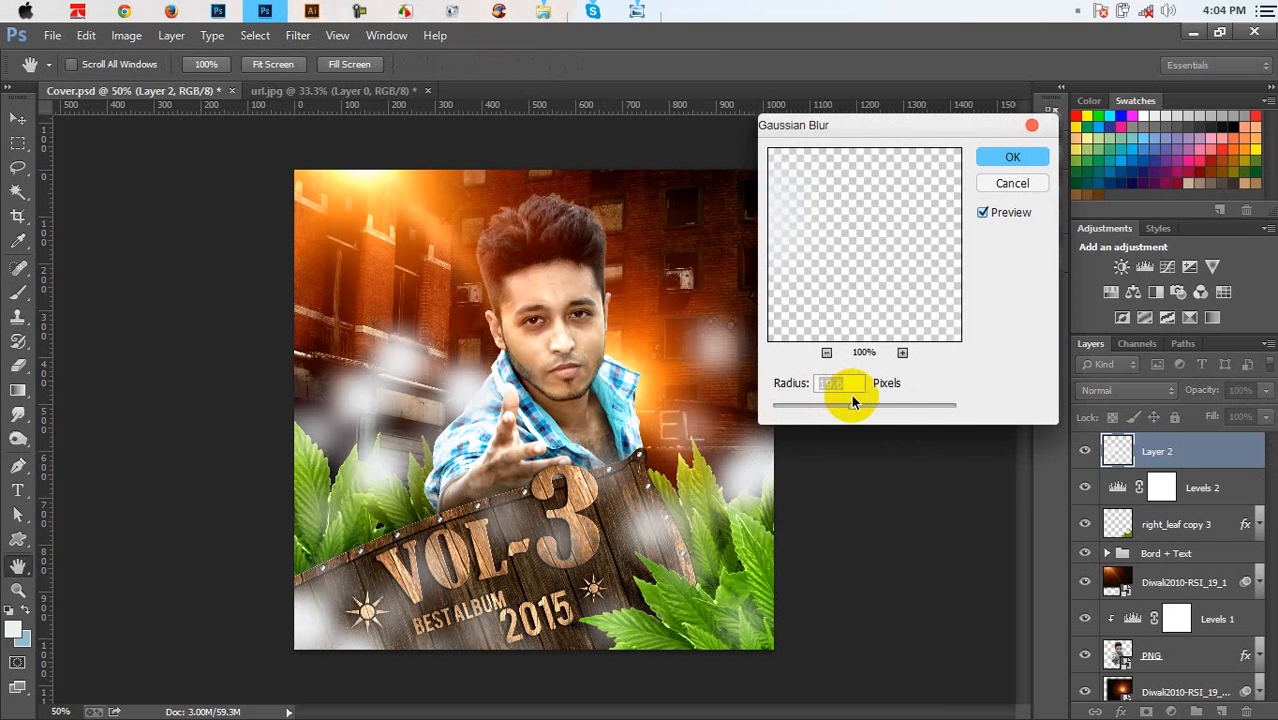
left_click_drag(850, 404, 913, 406)
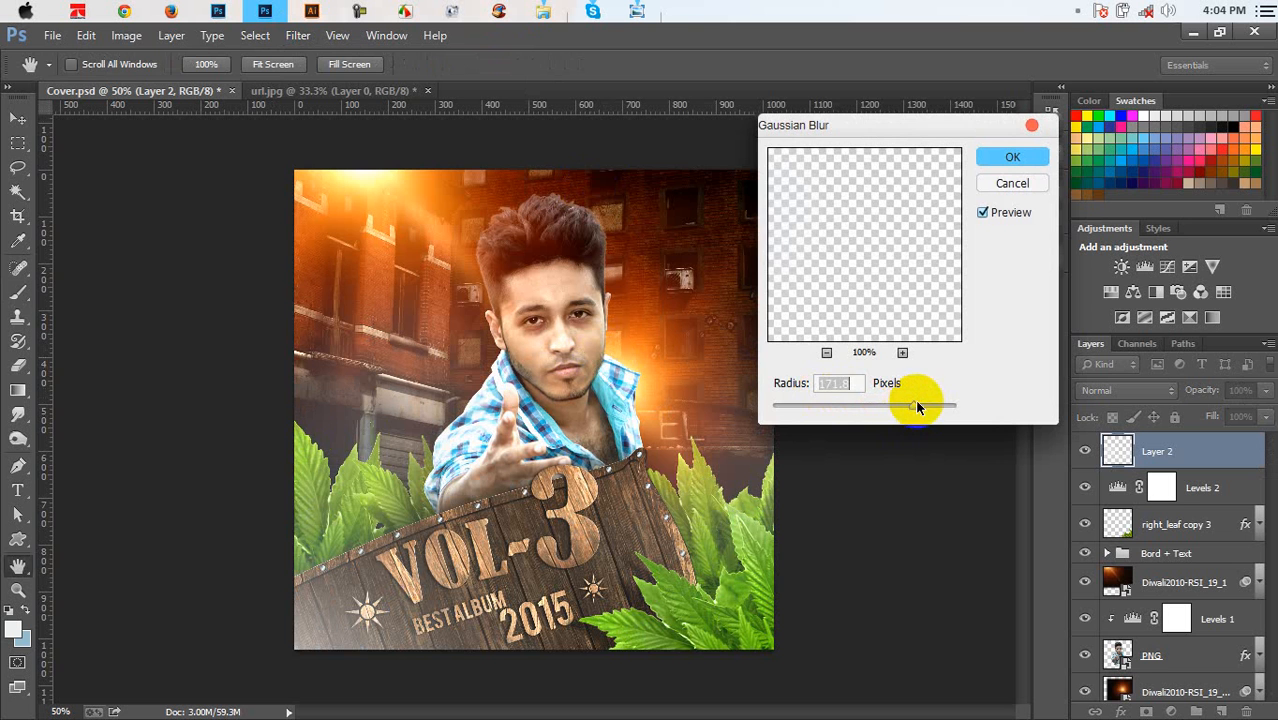
left_click(1012, 156)
Move the blurred mist down over the board, flatten and widen it, tilt it counterclockwise along the board, and save the file
left_click(18, 118)
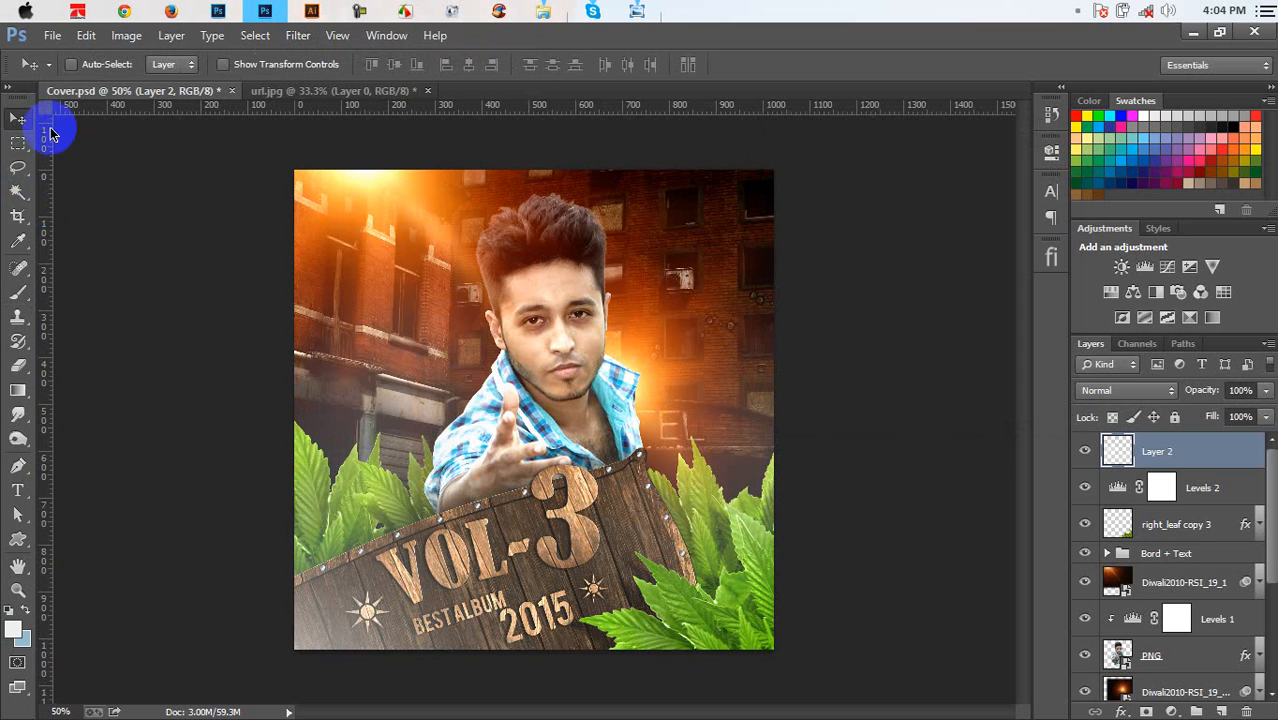
left_click_drag(719, 405, 716, 560)
key("ctrl+t")
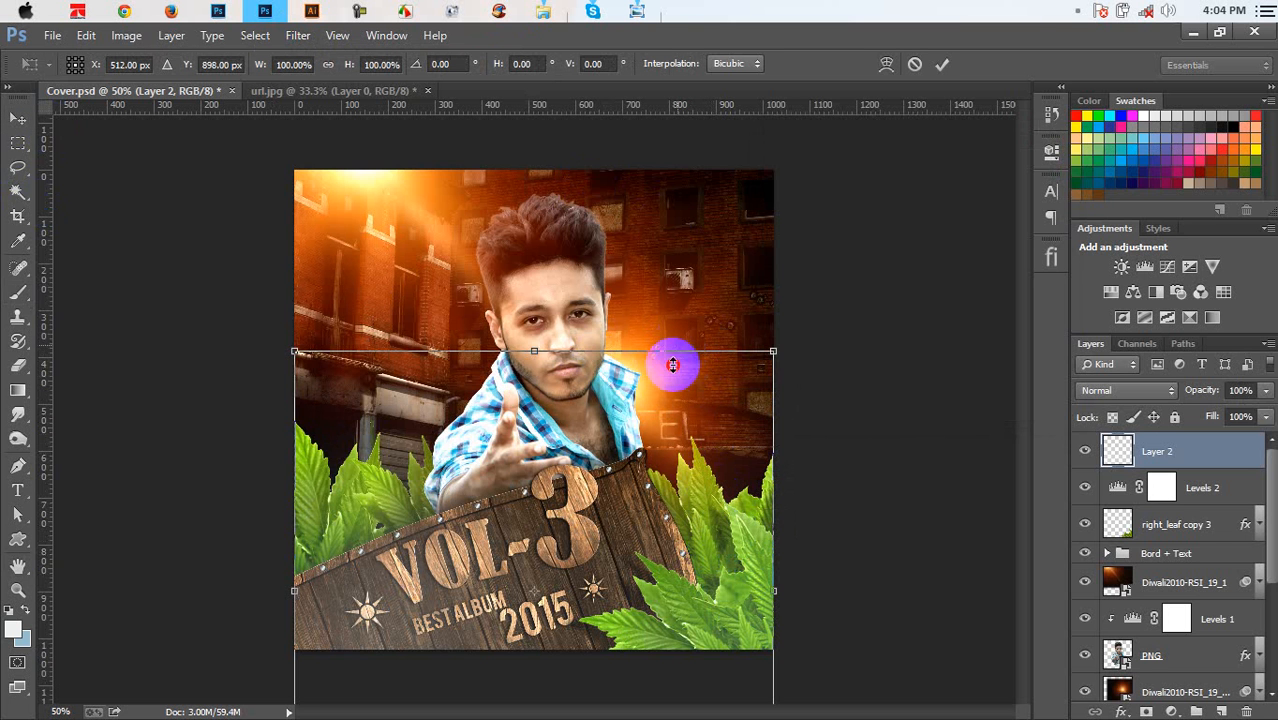
left_click_drag(671, 360, 648, 509)
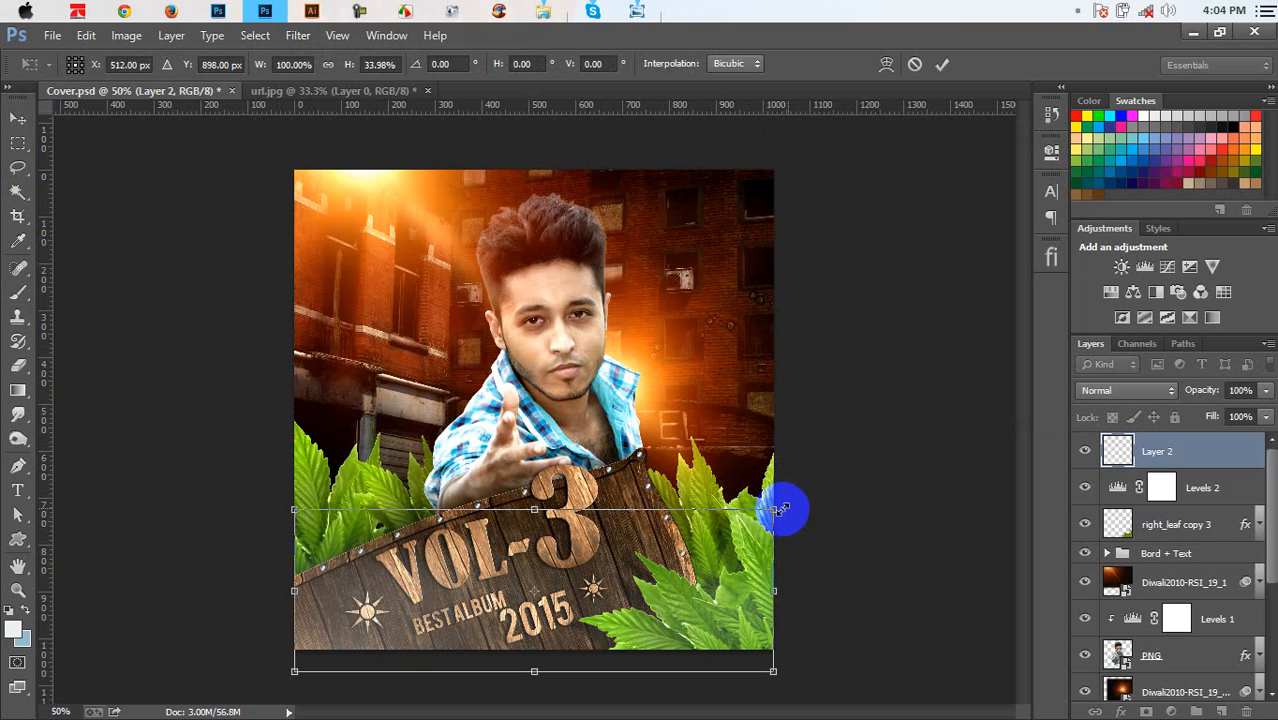
left_click_drag(775, 509, 844, 485)
left_click_drag(884, 551, 912, 466)
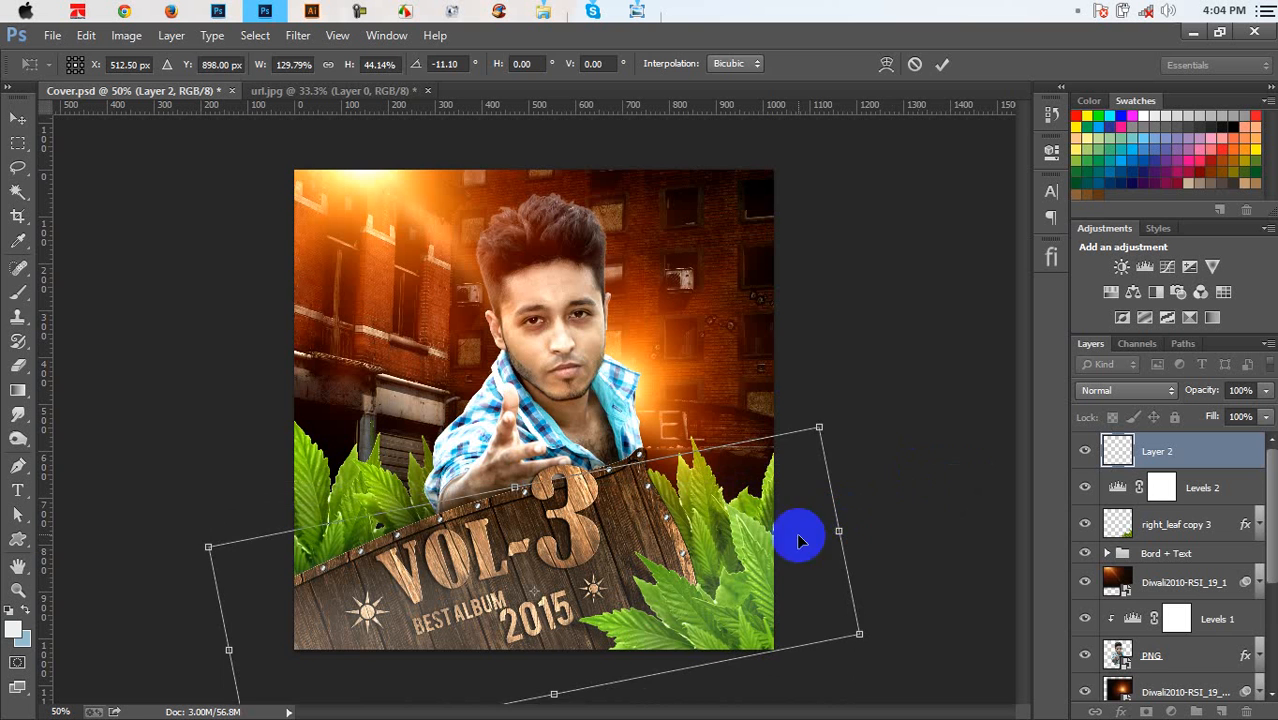
left_click_drag(830, 552, 874, 619)
left_click_drag(794, 582, 804, 590)
key("Return")
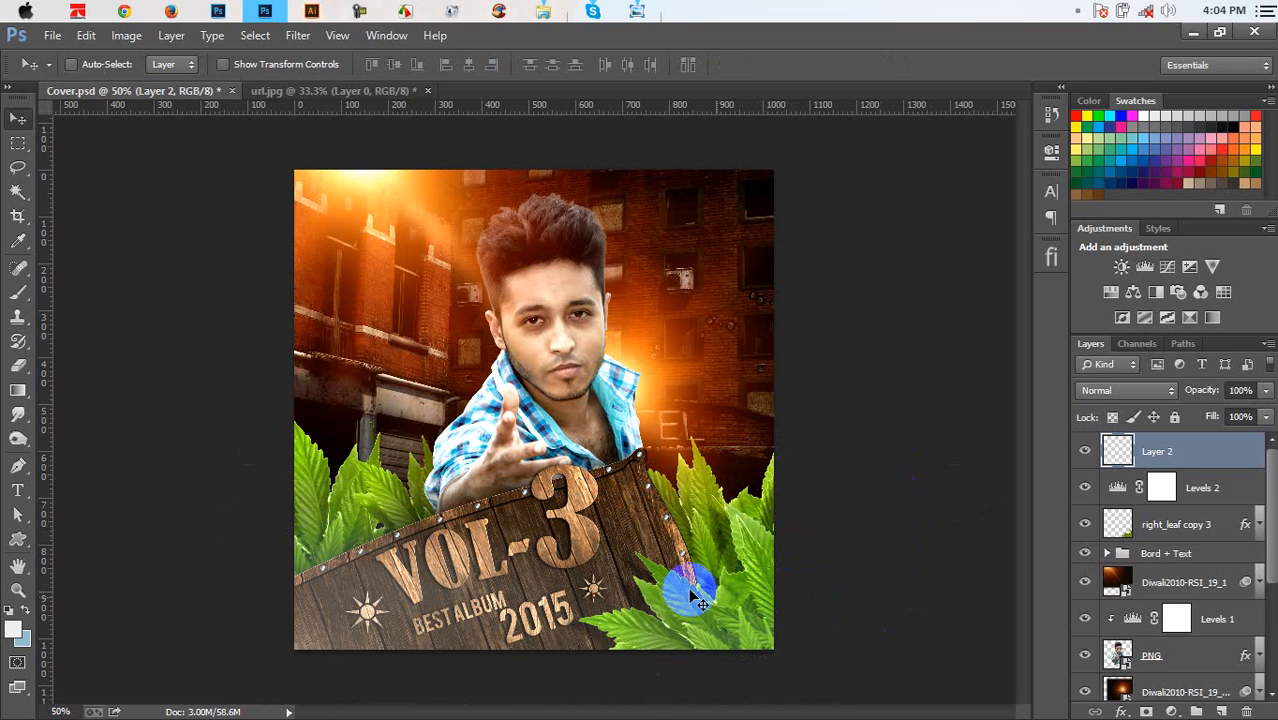
key("ctrl+s")
Create a new layer above the mist and fill it with the merged RGB image through Apply Image, using Multiply at 100%
left_click(1220, 711)
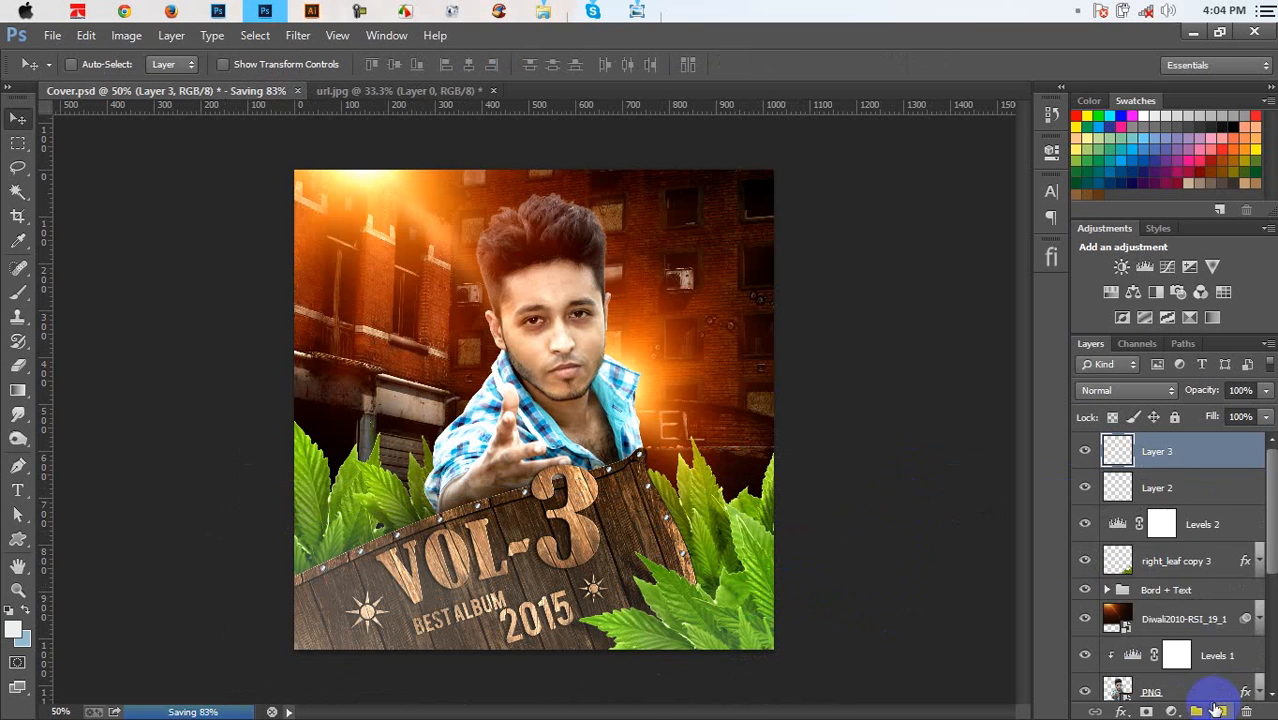
left_click(126, 35)
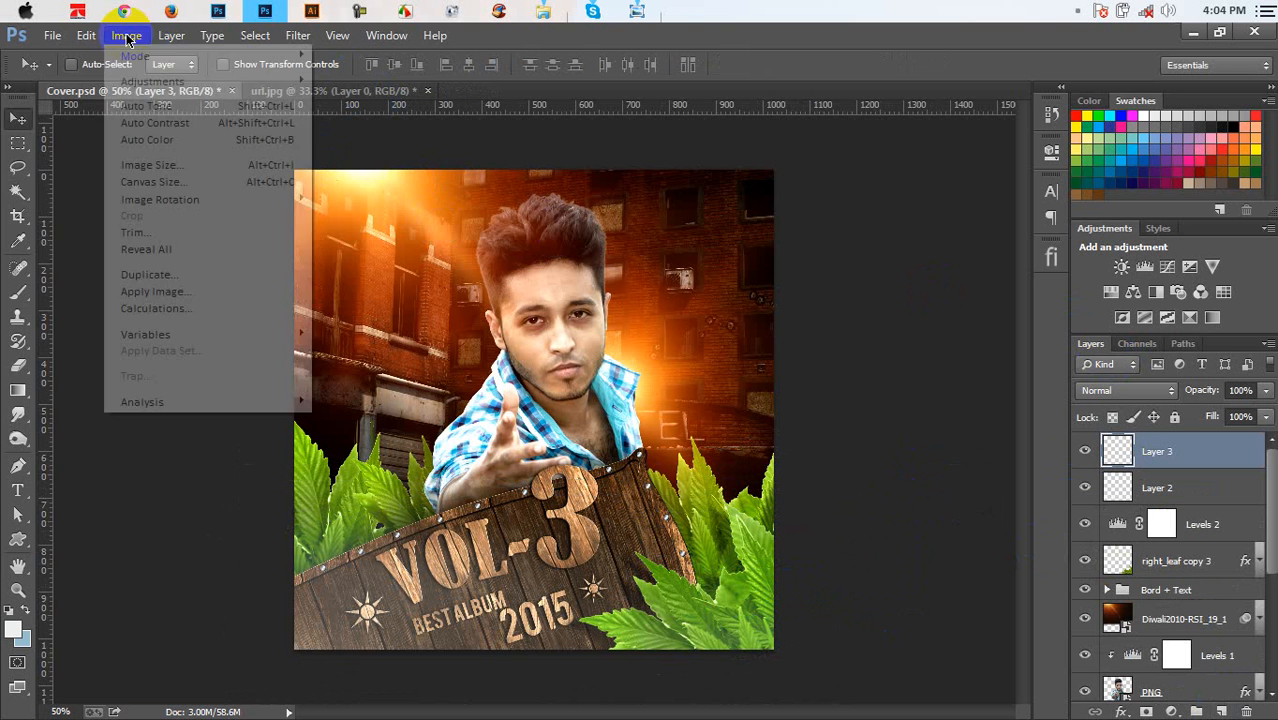
left_click(185, 286)
left_click(769, 200)
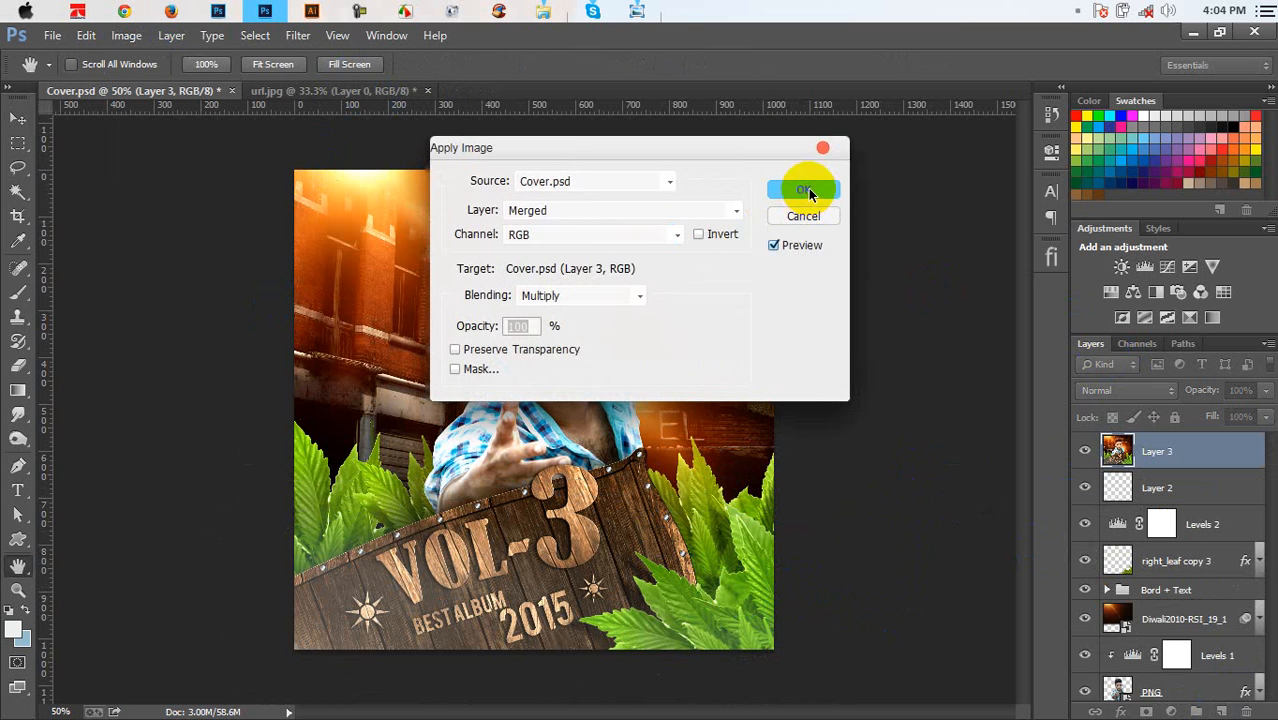
key("v")
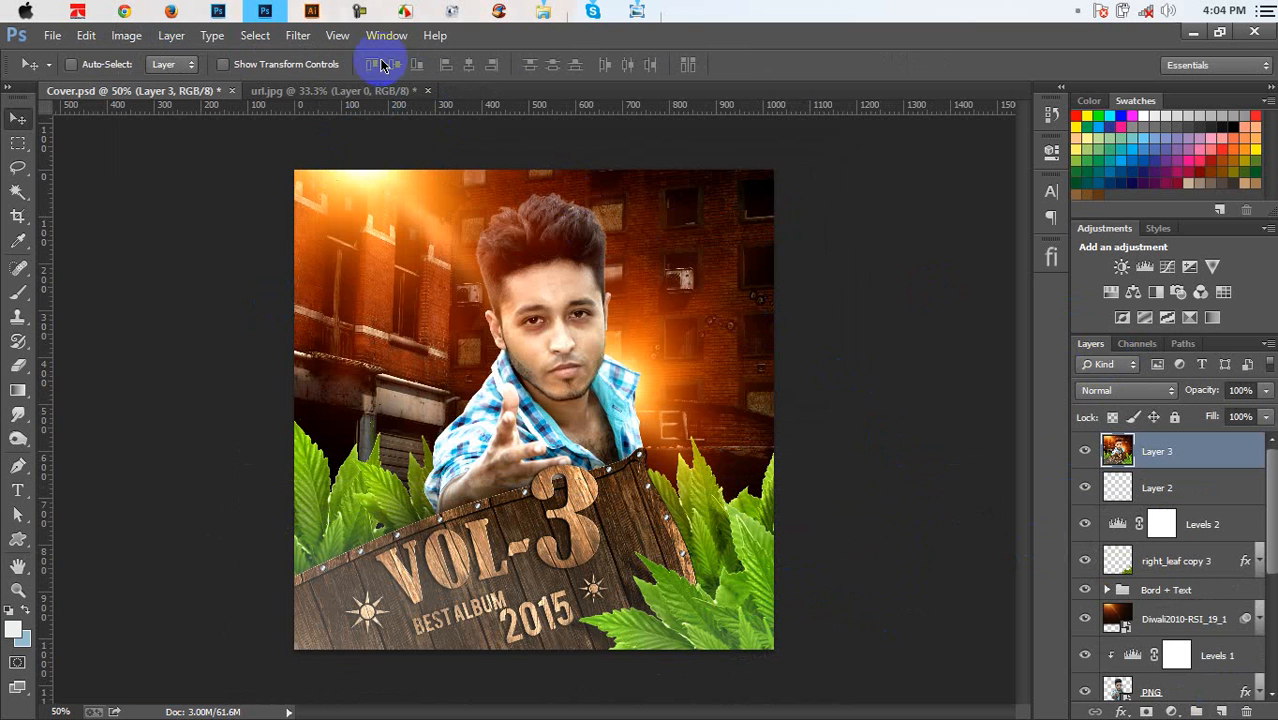
Start a Camera Raw filter on the merged layer with Temperature +22, Tint -28, Exposure -0.10, Contrast +15 and Shadows +5
left_click(298, 35)
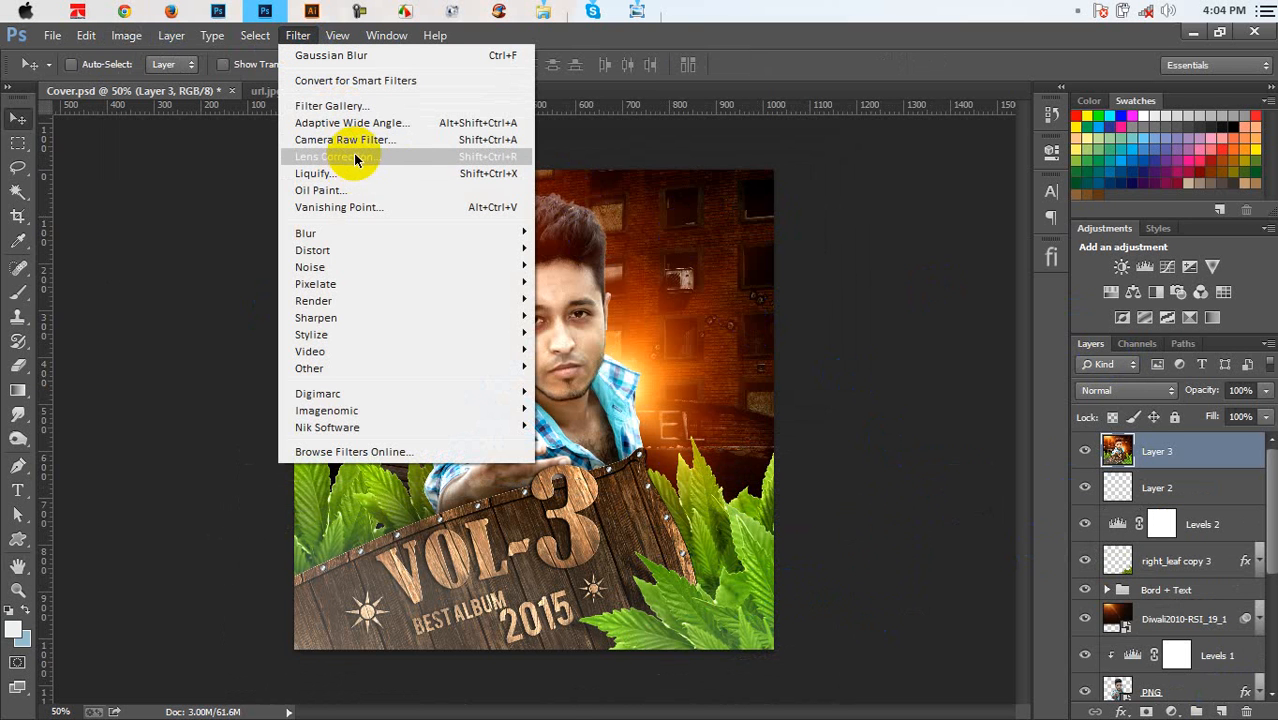
left_click(350, 142)
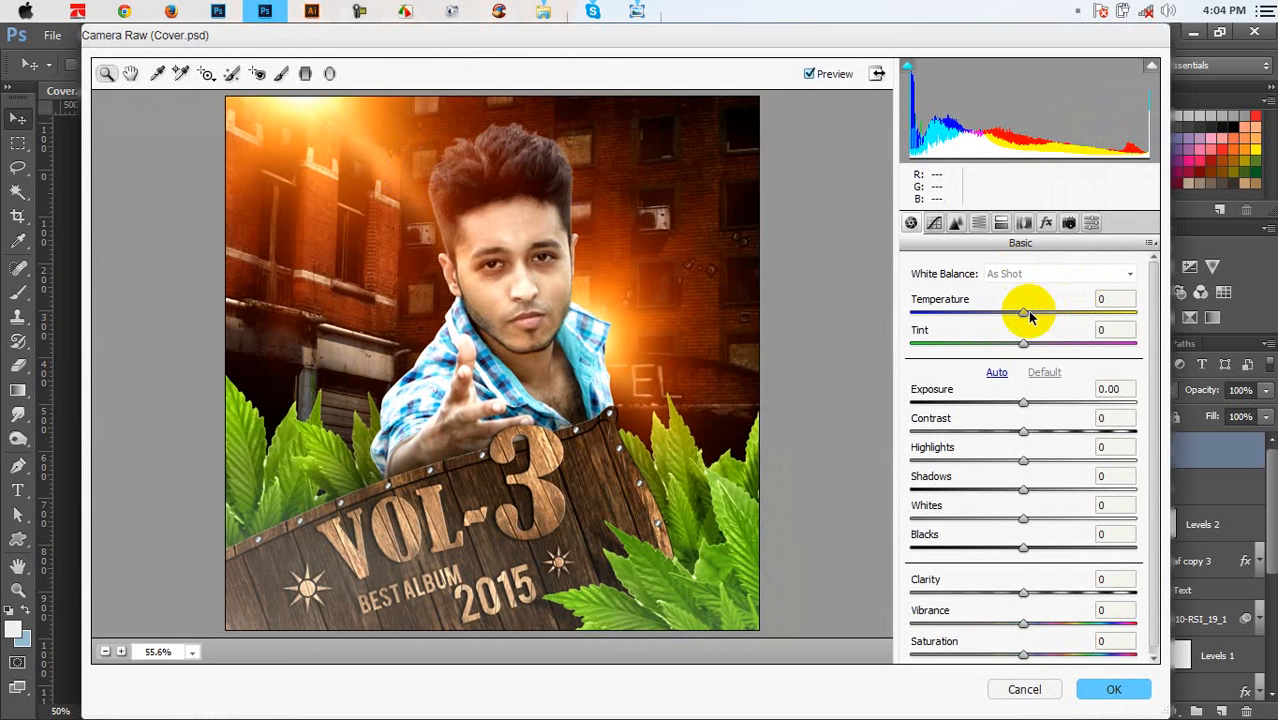
left_click_drag(1024, 313, 990, 338)
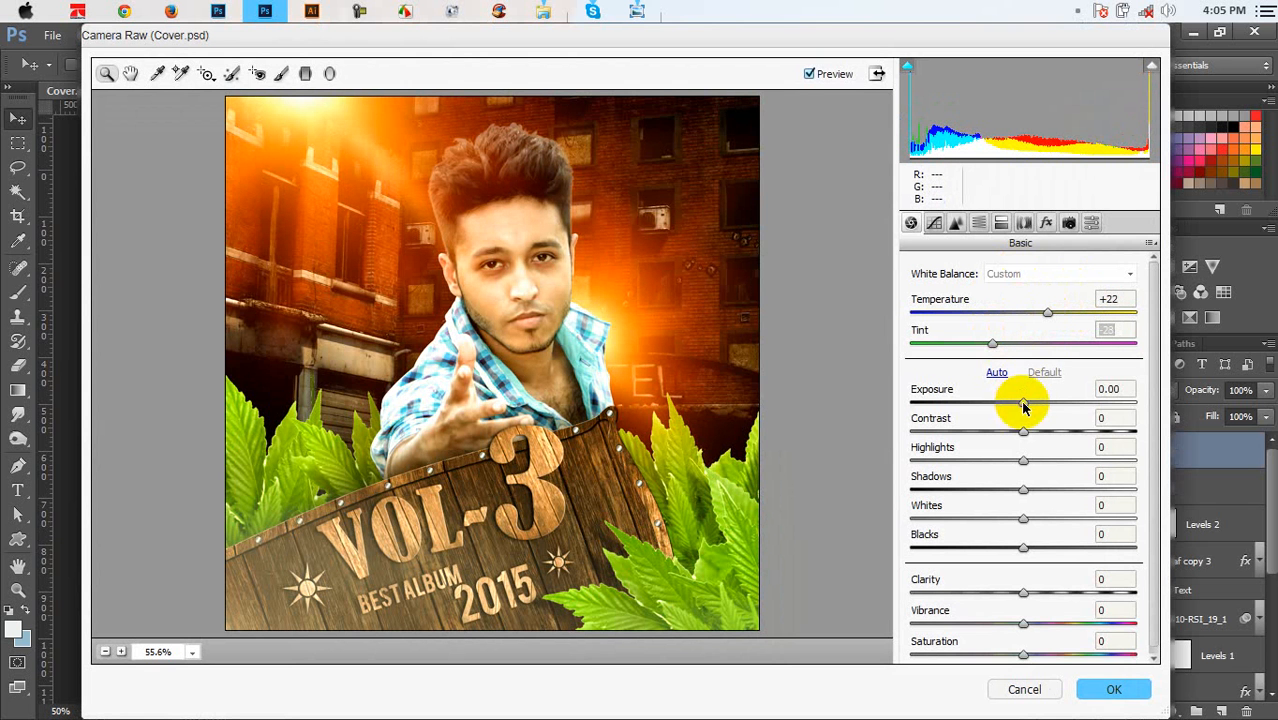
left_click_drag(1023, 405, 1040, 432)
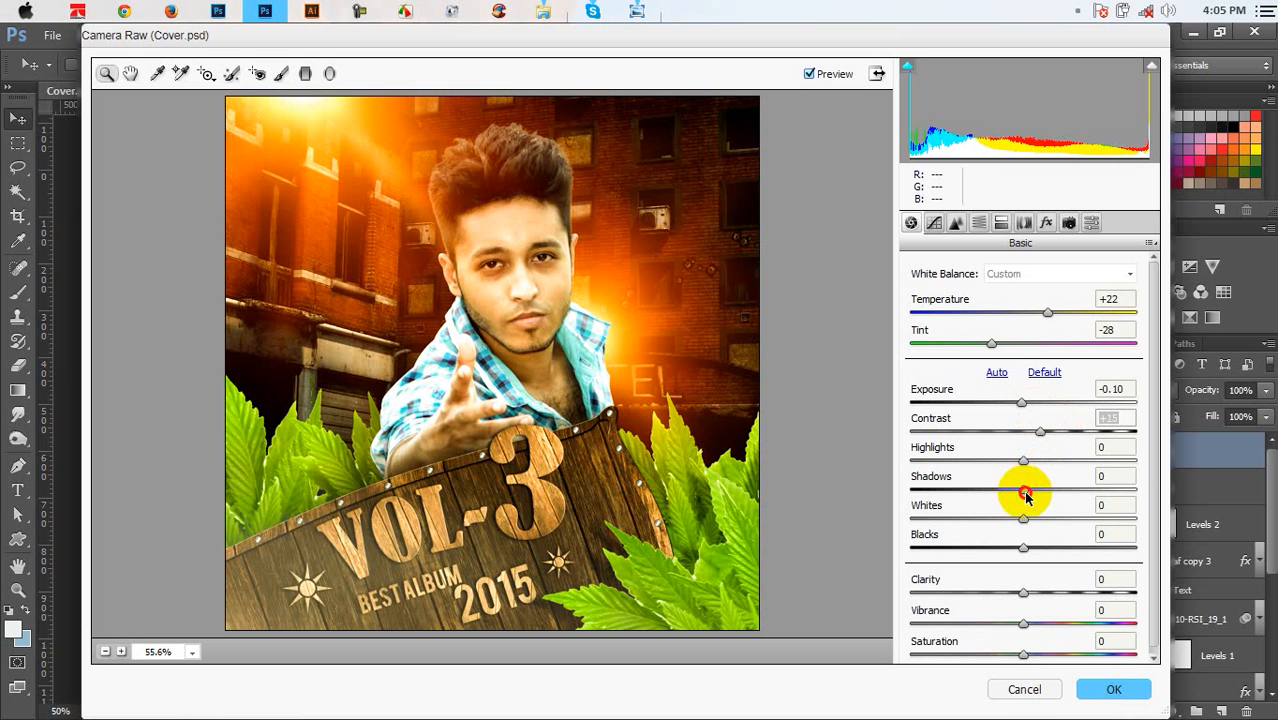
mouse_move(1025, 495)
left_mouse_down()
mouse_move(951, 484)
mouse_move(1036, 500)
mouse_move(1001, 494)
mouse_move(1027, 489)
left_mouse_up()
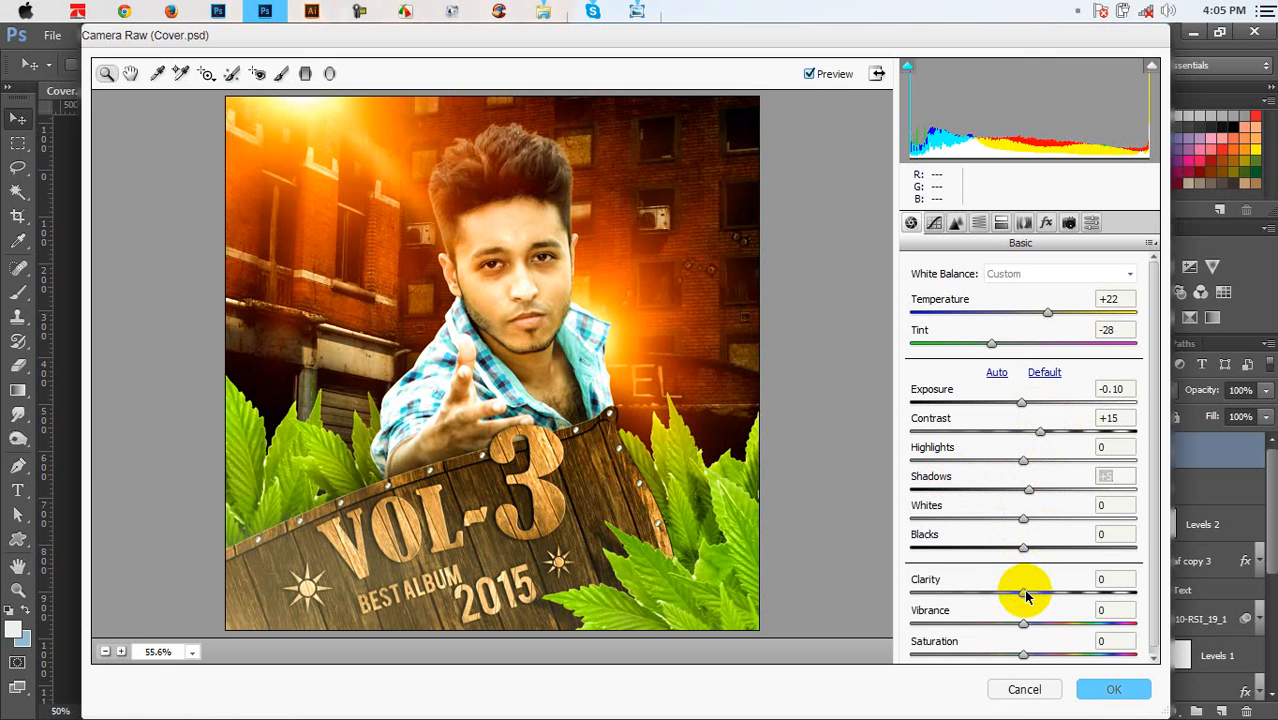
Set Clarity to +47, Vibrance to +57 and Saturation to +10, and rebalance Temperature to +13 and Tint to -13
left_click_drag(1025, 595, 1088, 637)
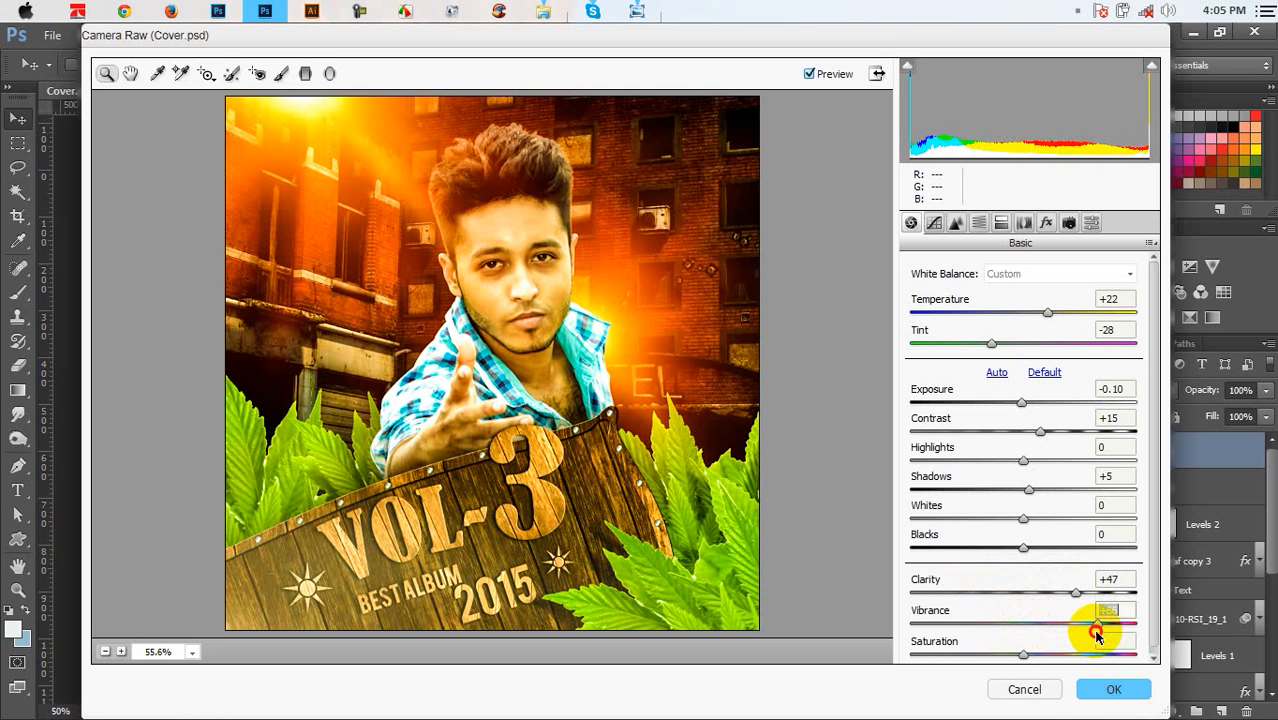
left_click_drag(1024, 653, 1034, 654)
left_click_drag(1047, 313, 1009, 344)
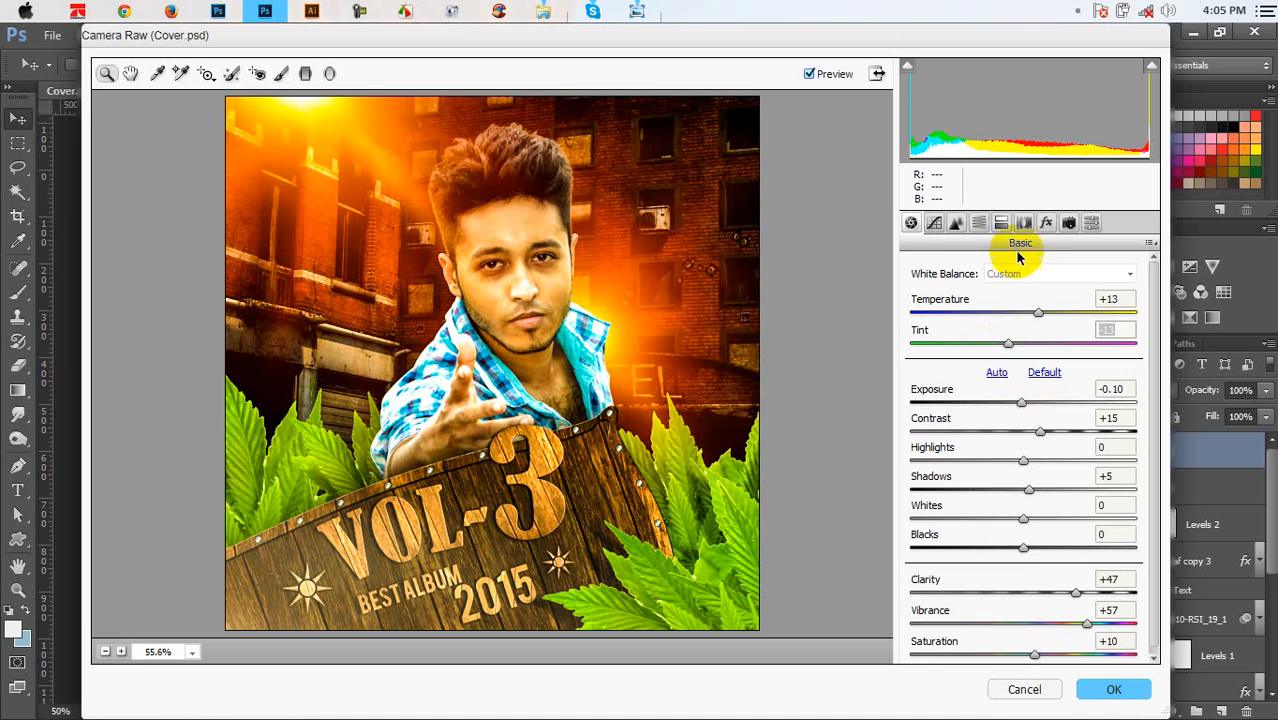
Lower the tone curve Highlights and shift the Reds hue to about -37, apply the Camera Raw filter and save the file
left_click(933, 222)
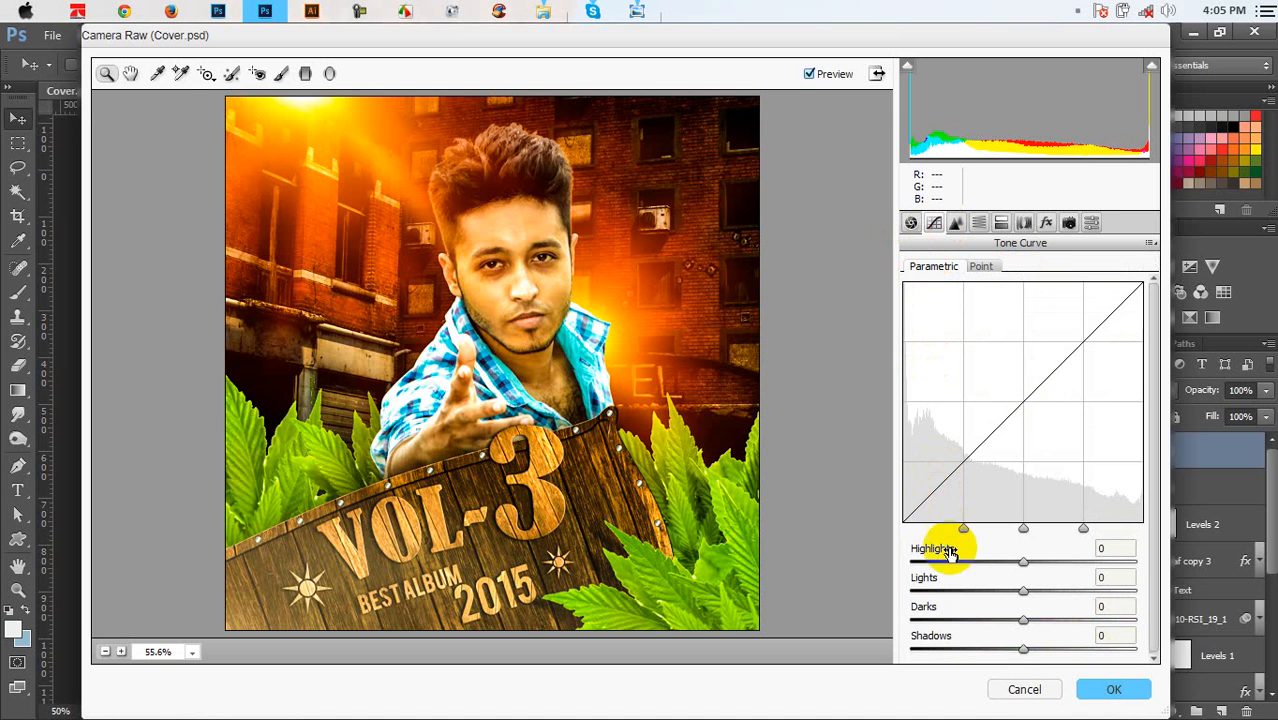
left_click_drag(1018, 562, 972, 550)
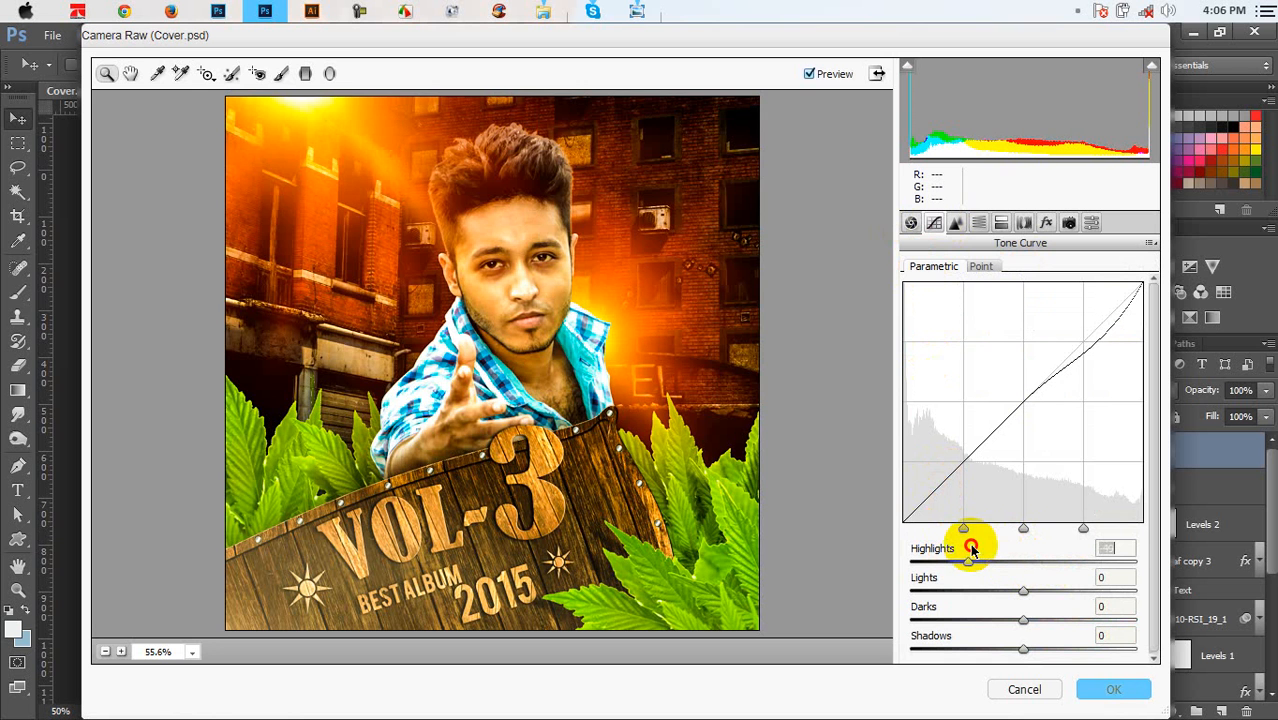
left_click(977, 222)
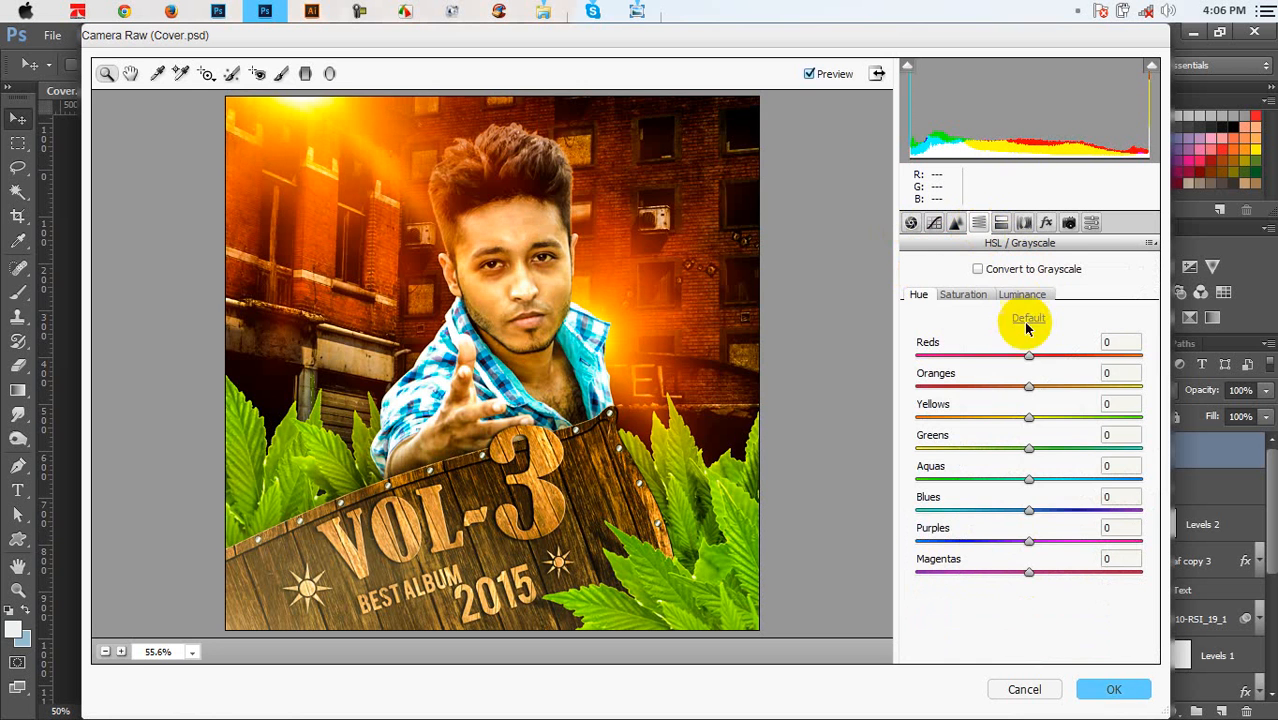
mouse_move(1027, 355)
left_mouse_down()
mouse_move(1041, 359)
mouse_move(981, 357)
mouse_move(1058, 359)
mouse_move(978, 362)
left_mouse_up()
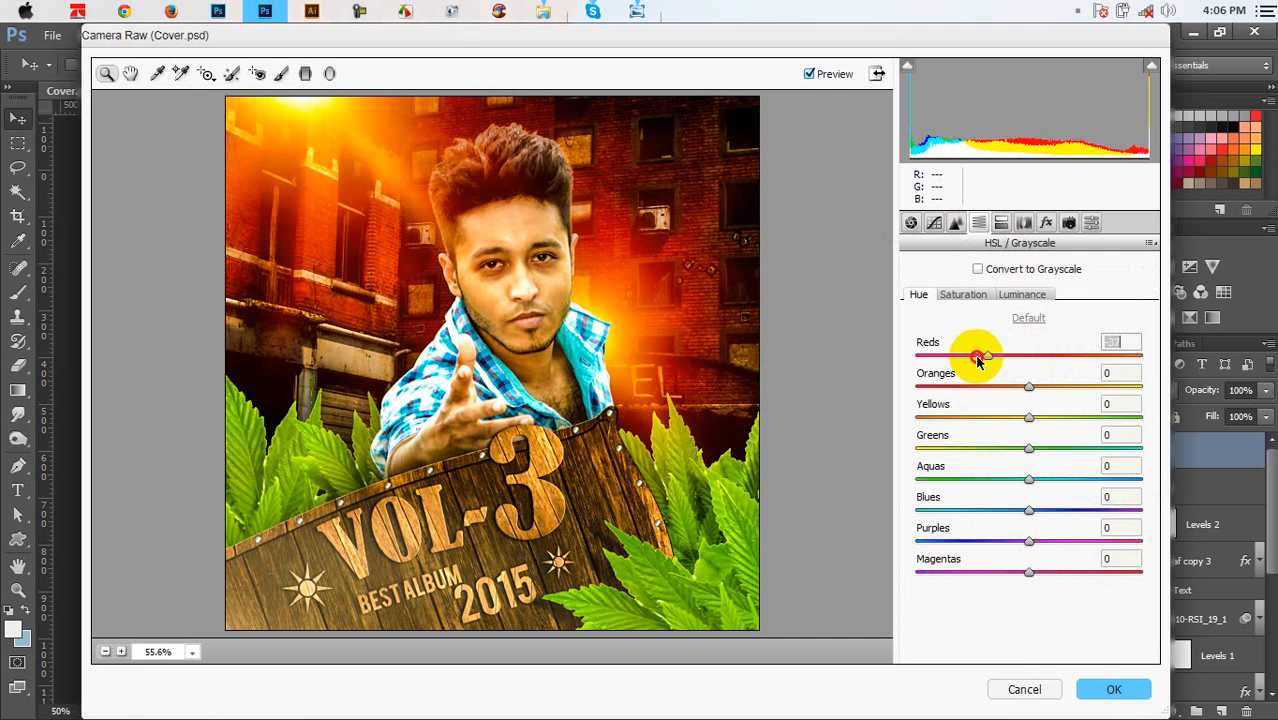
left_click(1105, 688)
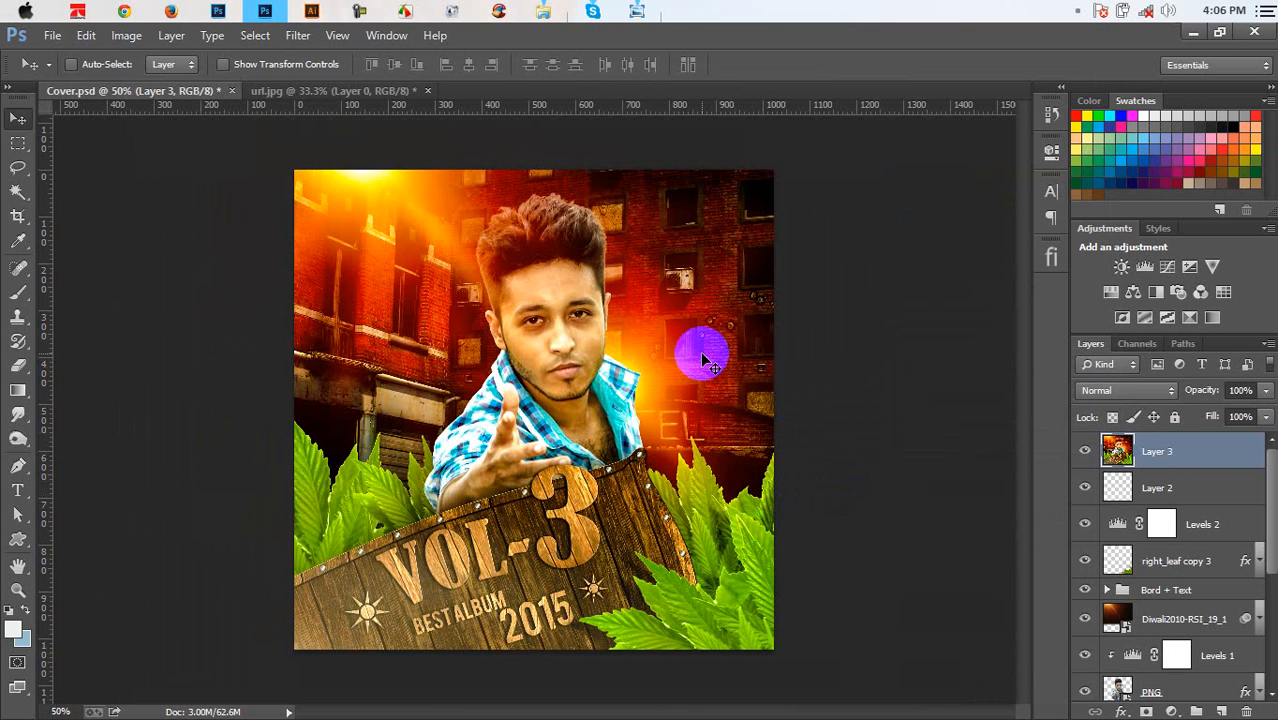
key("ctrl+s")
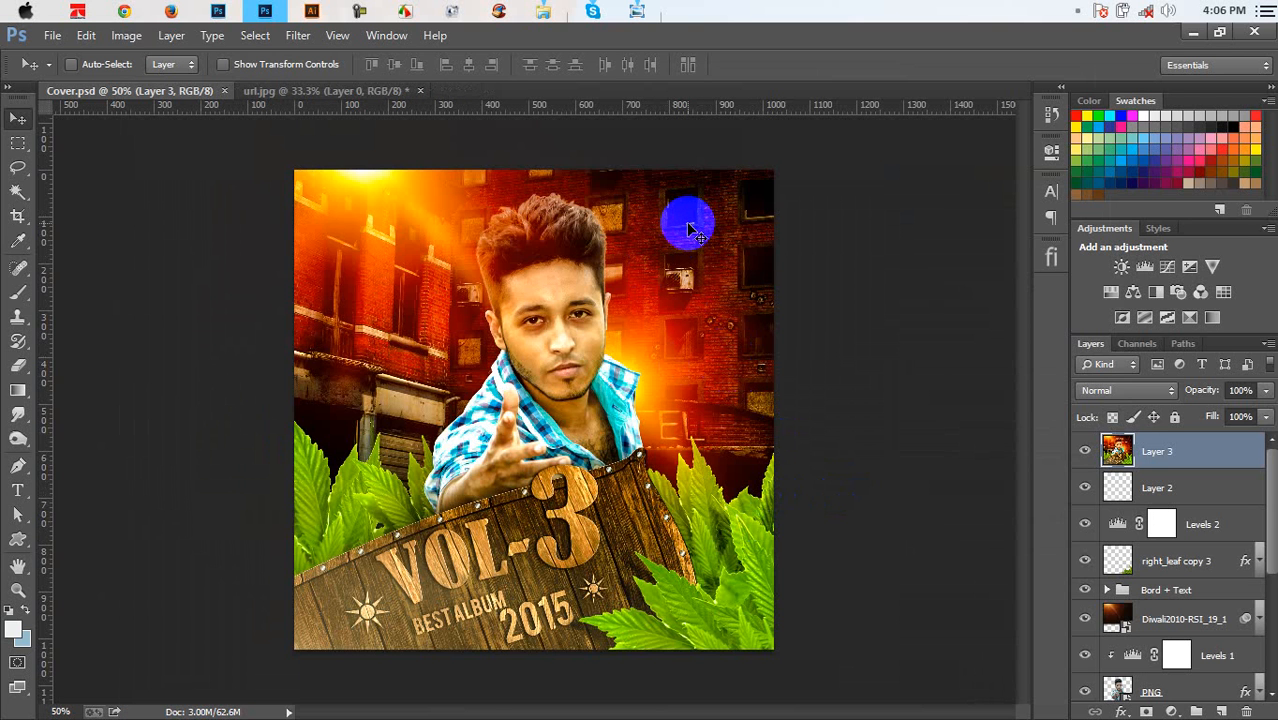
Add a white text layer reading "DATE: 14 Feb 2015" in the Bernard MT Condensed font
key("ctrl+plus")
scroll(508, 388, "up", 4)
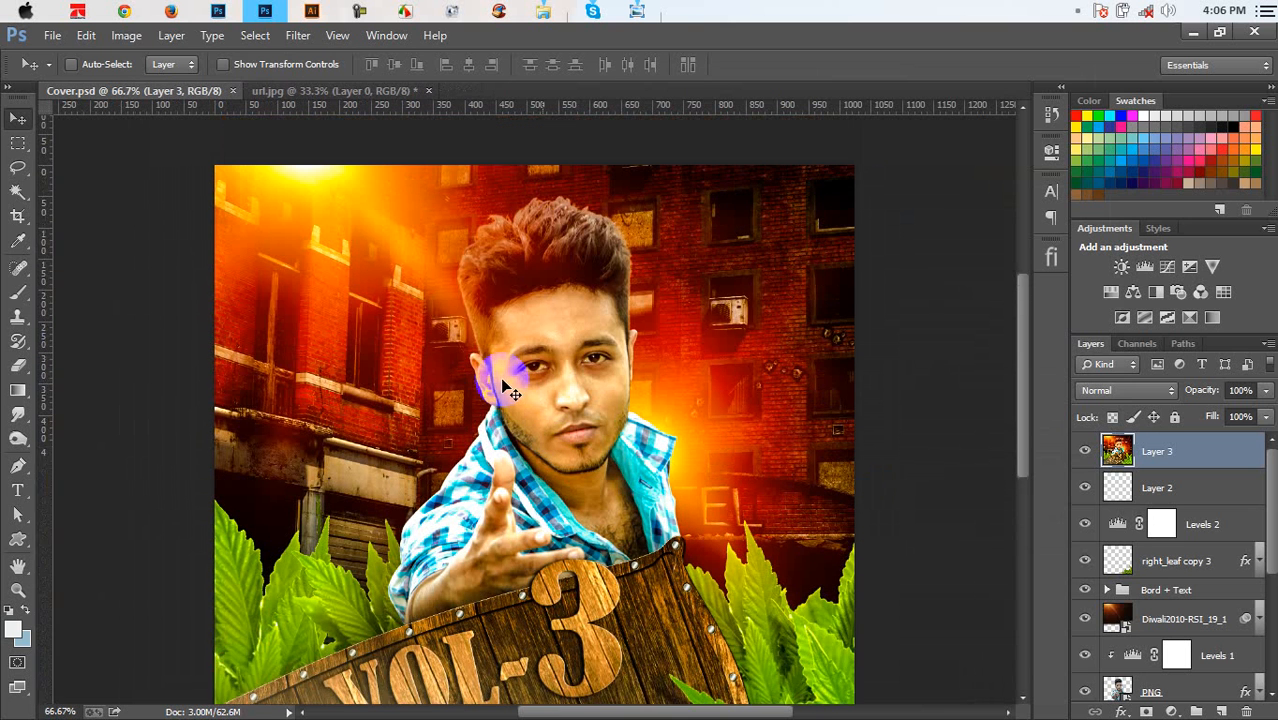
left_click(31, 493)
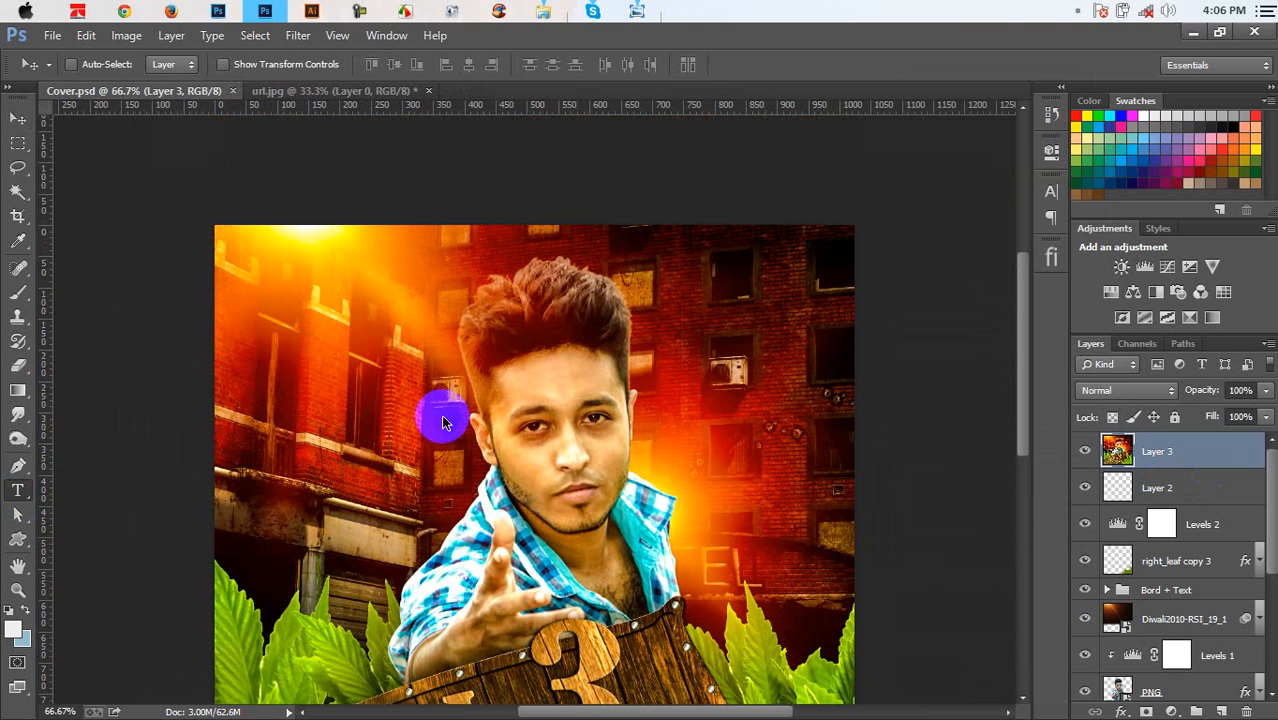
left_click(401, 424)
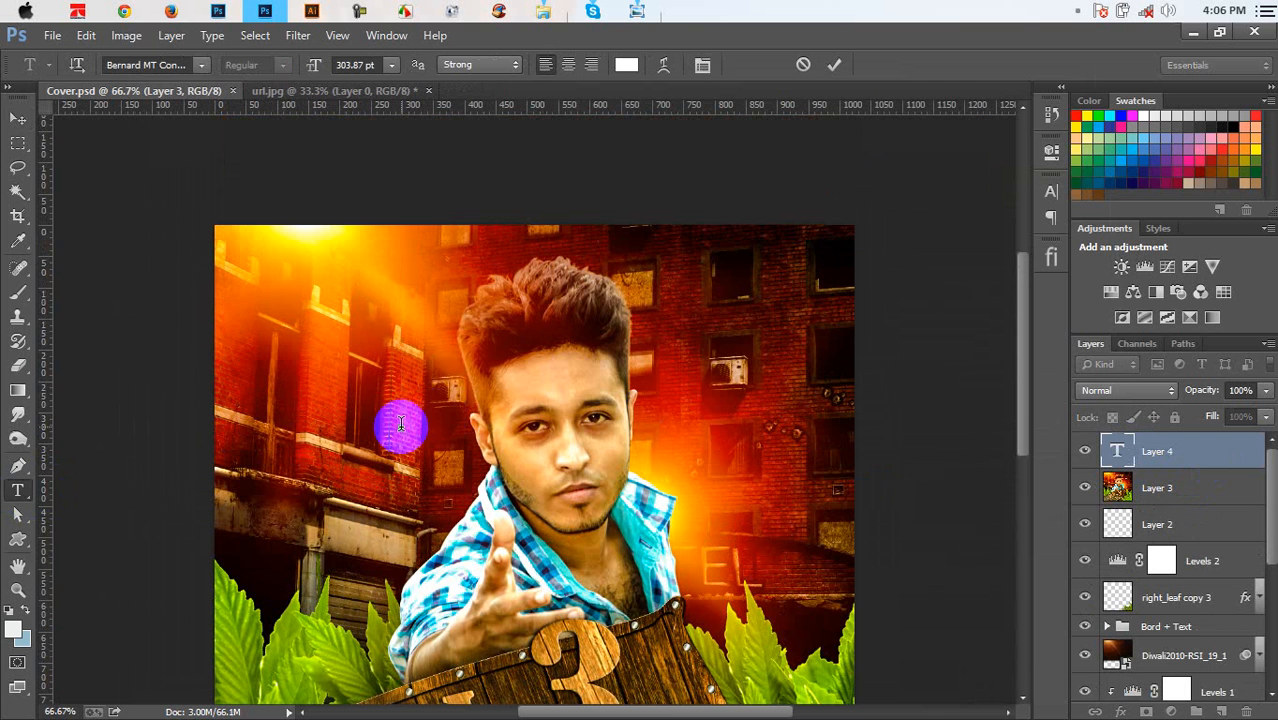
type("DATE")
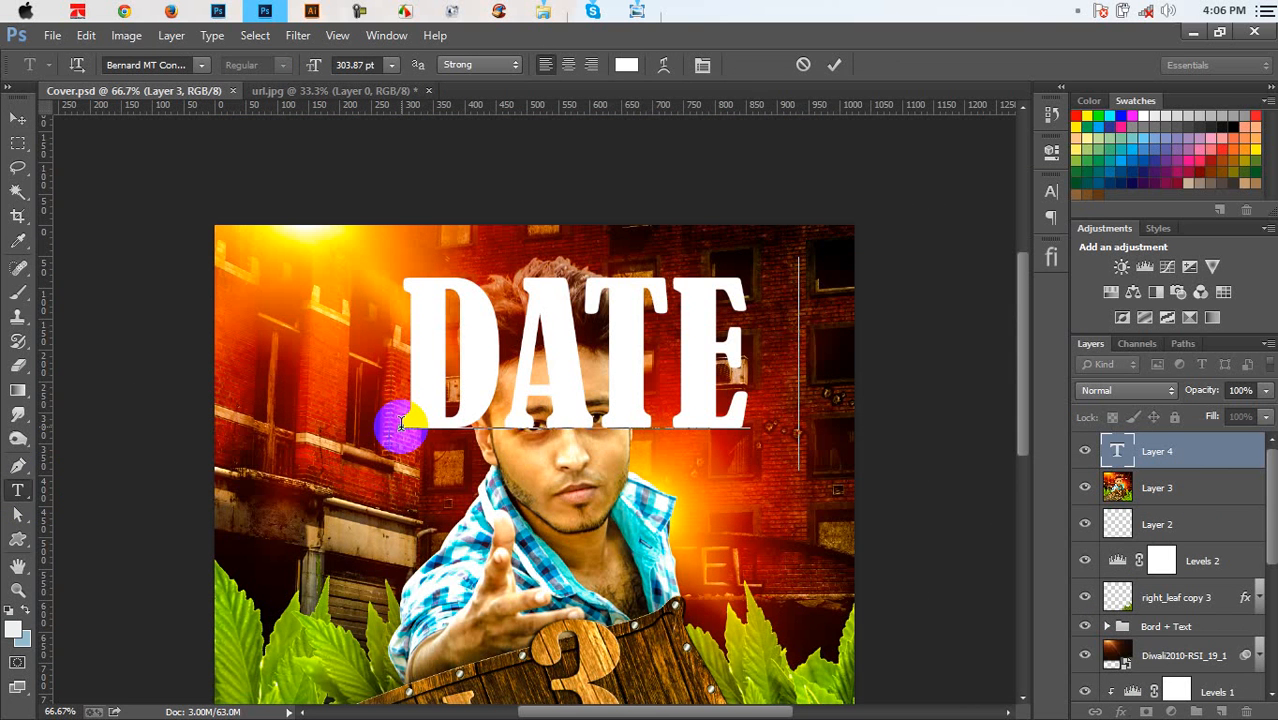
type(":")
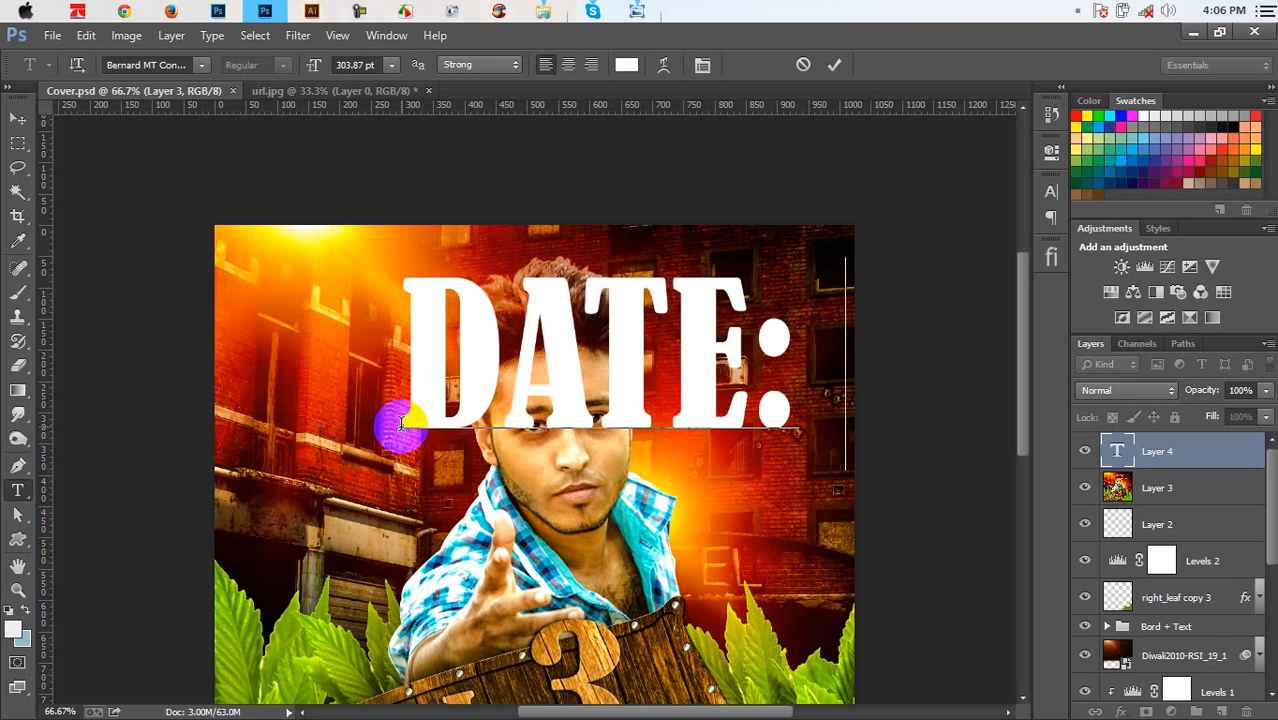
type(" 1")
key("BackSpace")
key("BackSpace")
type("1")
left_click(400, 423)
Shrink the date text to 35.87 pt and place it in the upper-right corner of the cover
key("ctrl+a")
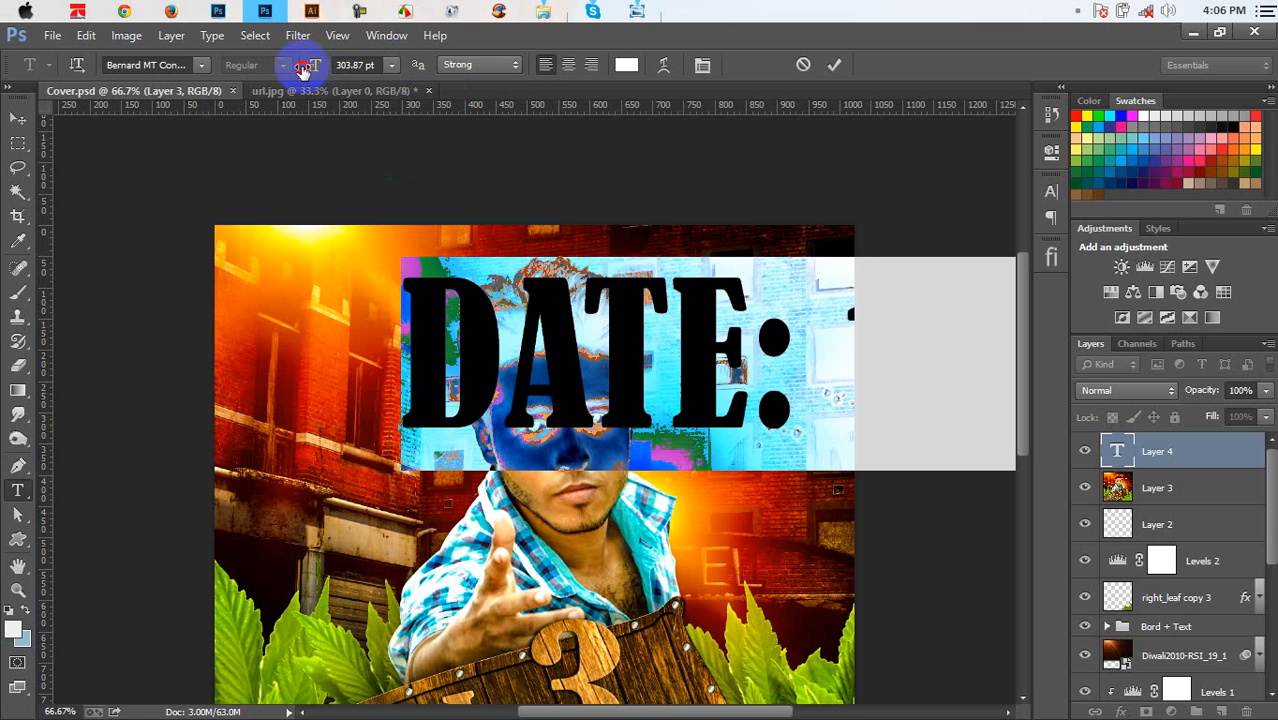
left_click_drag(303, 69, 70, 232)
left_click_drag(414, 363, 688, 224)
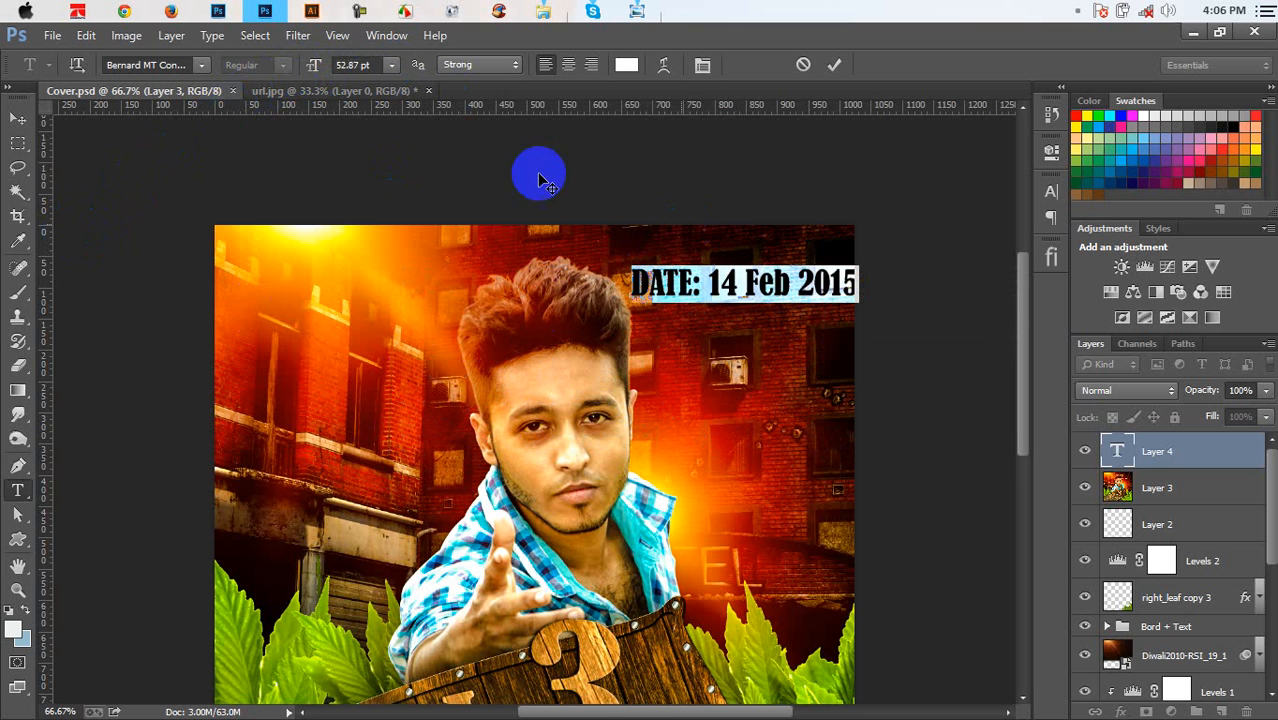
left_click(358, 66)
key("Down")
key("Down")
key("Down")
key("Down")
key("Down")
key("Down")
key("Down")
key("Down")
key("Down")
key("Down")
key("Down")
key("Down")
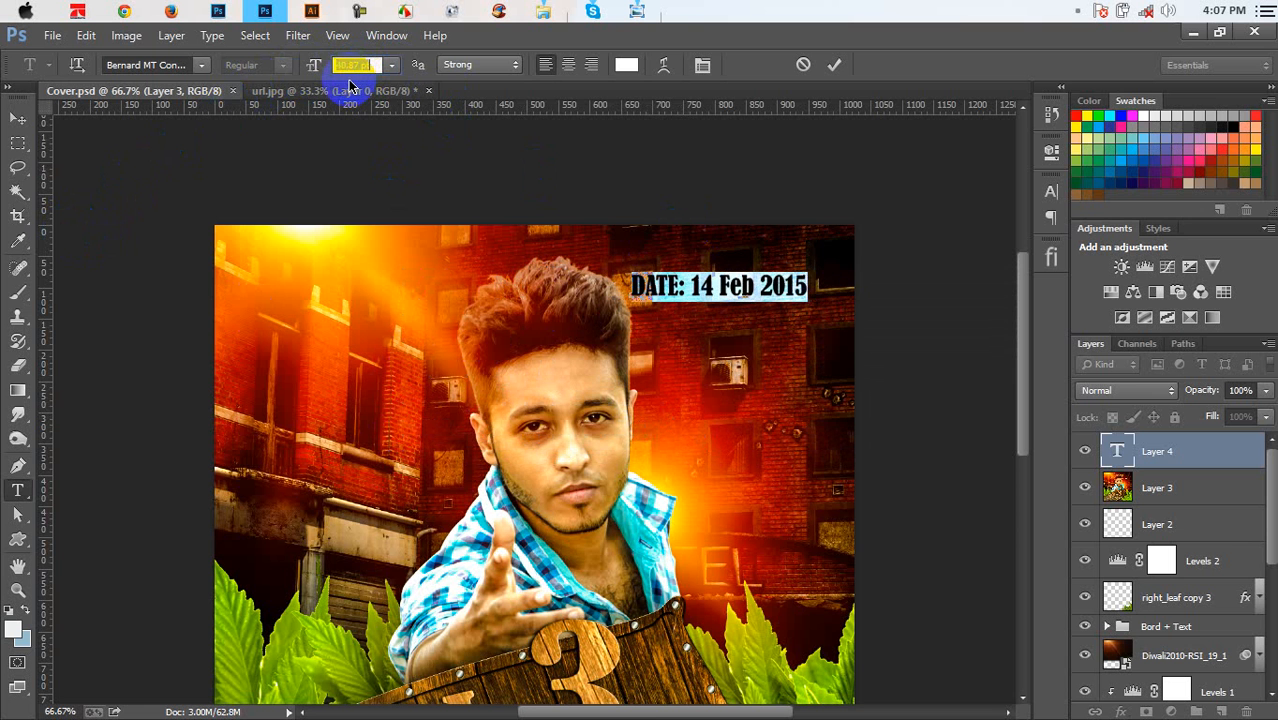
key("Down")
key("Down")
key("Down")
key("Down")
key("Down")
left_click_drag(548, 220, 594, 204)
left_click(833, 64)
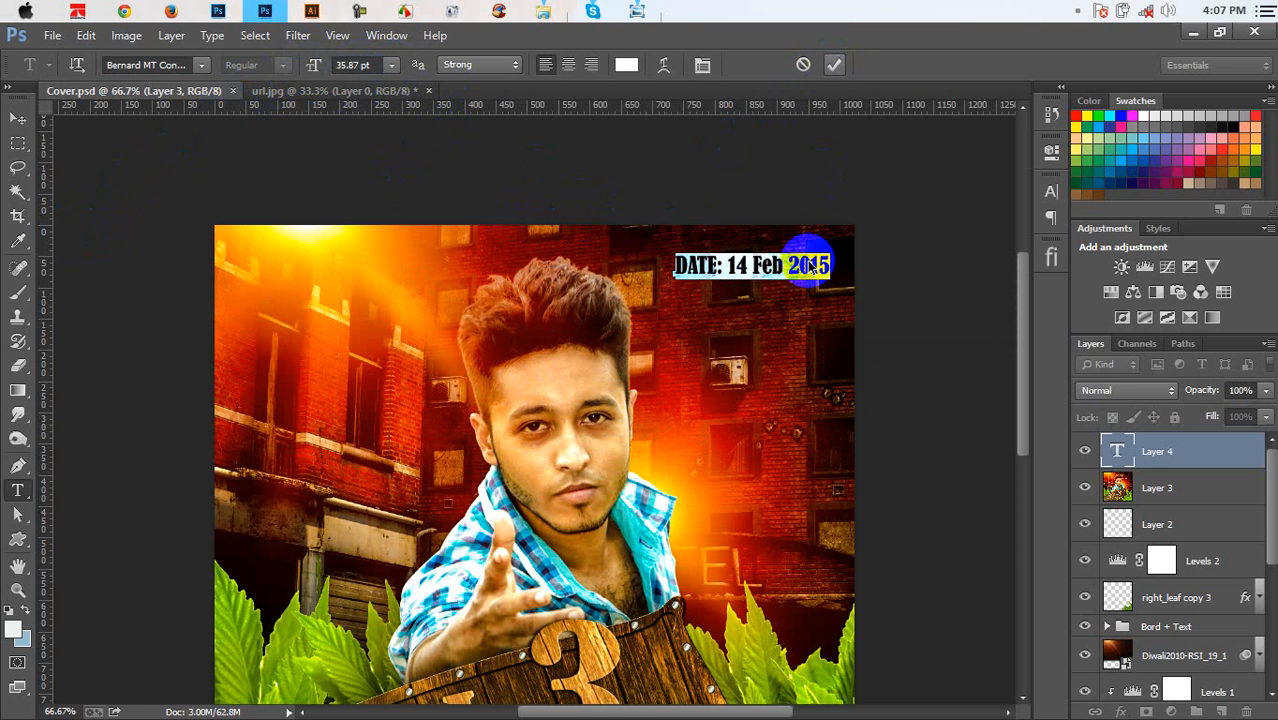
Duplicate the "DATE: 14 Feb 2015" text layer and place the copy directly below the original
key("ctrl+plus")
key("ctrl+plus")
left_click_drag(593, 337, 422, 491)
left_click(17, 118)
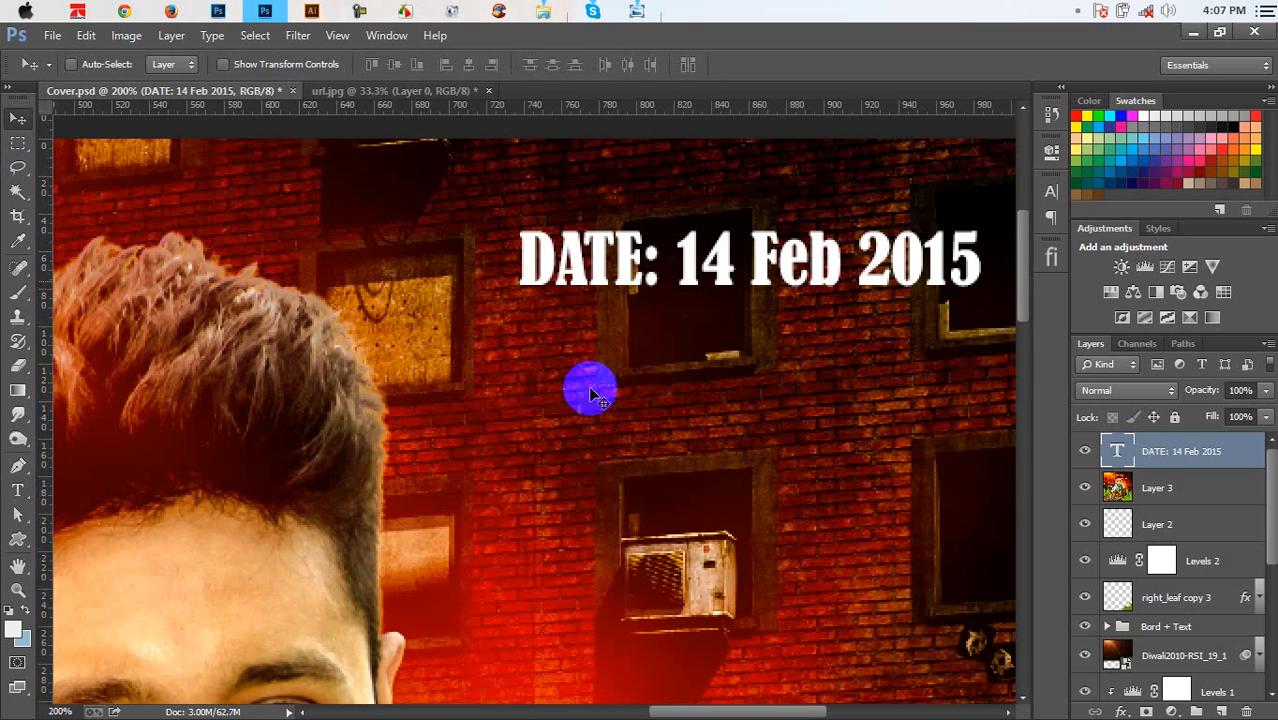
scroll(590, 395, "up", 2)
left_click_drag(679, 342, 662, 414)
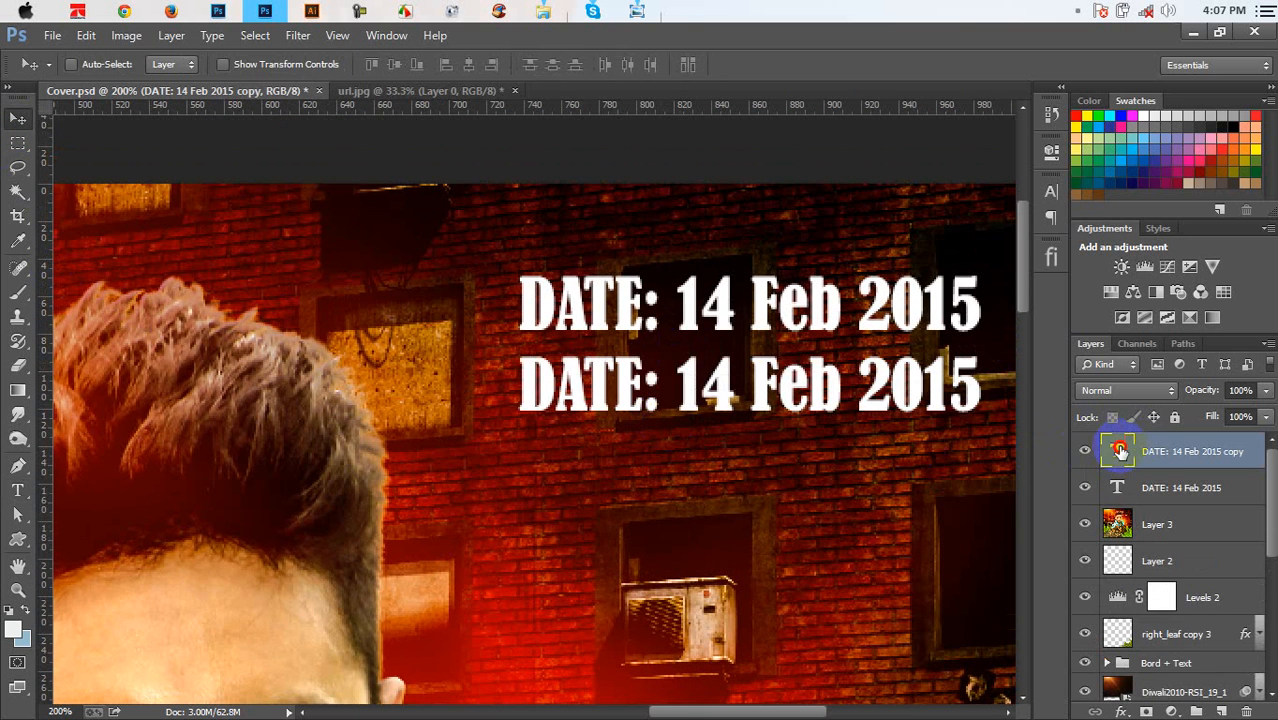
Replace the copied date text with "All Right Reciverd By @" followed by the artist's name
double_click(1120, 452)
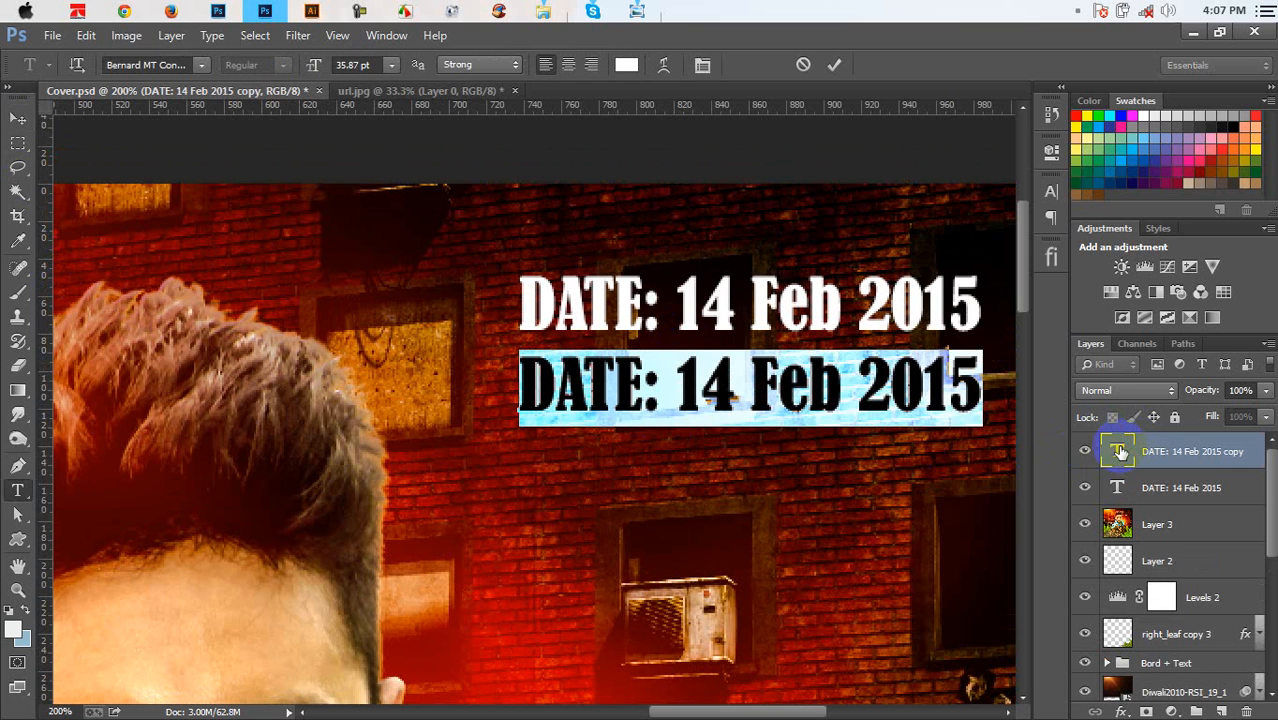
type("Al")
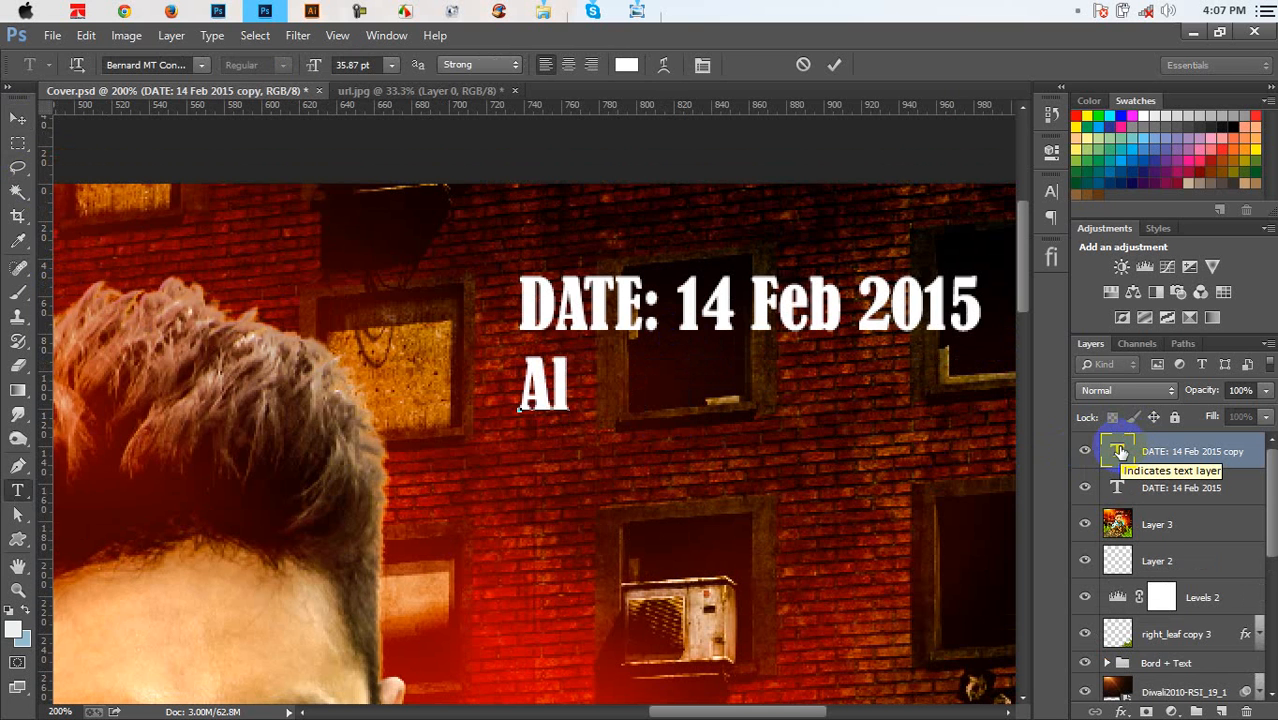
type("l R")
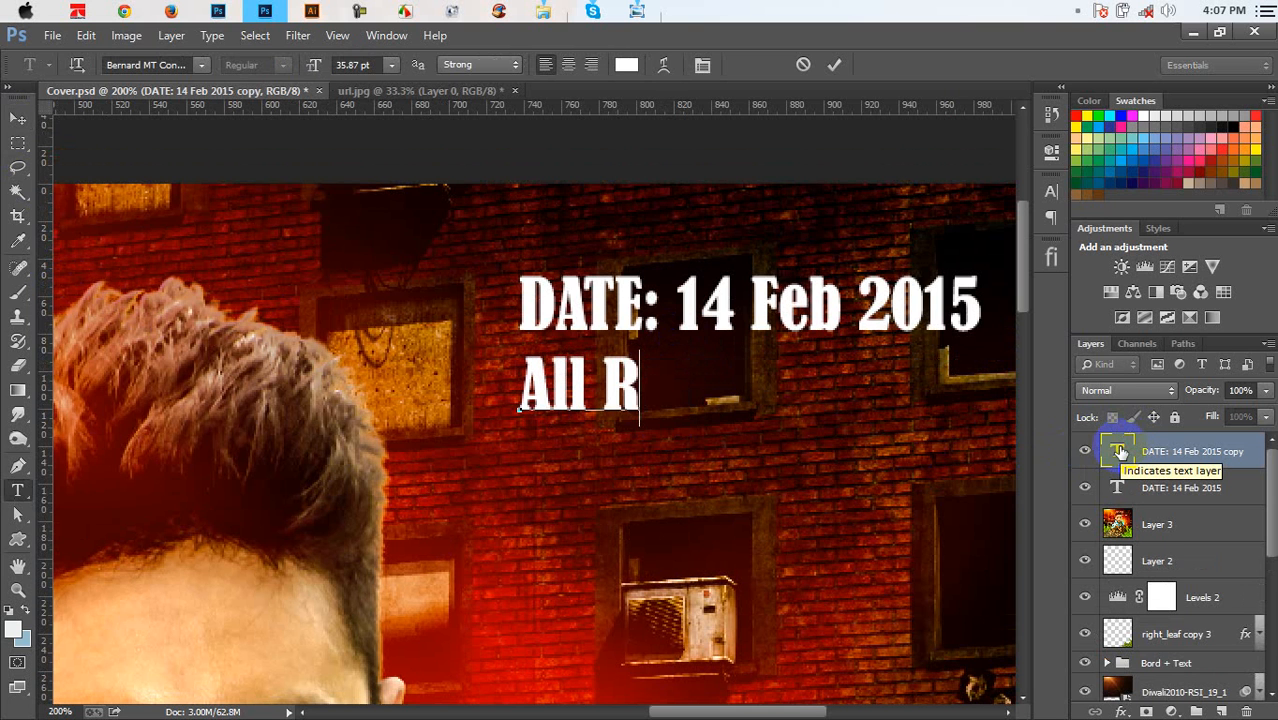
type("ight")
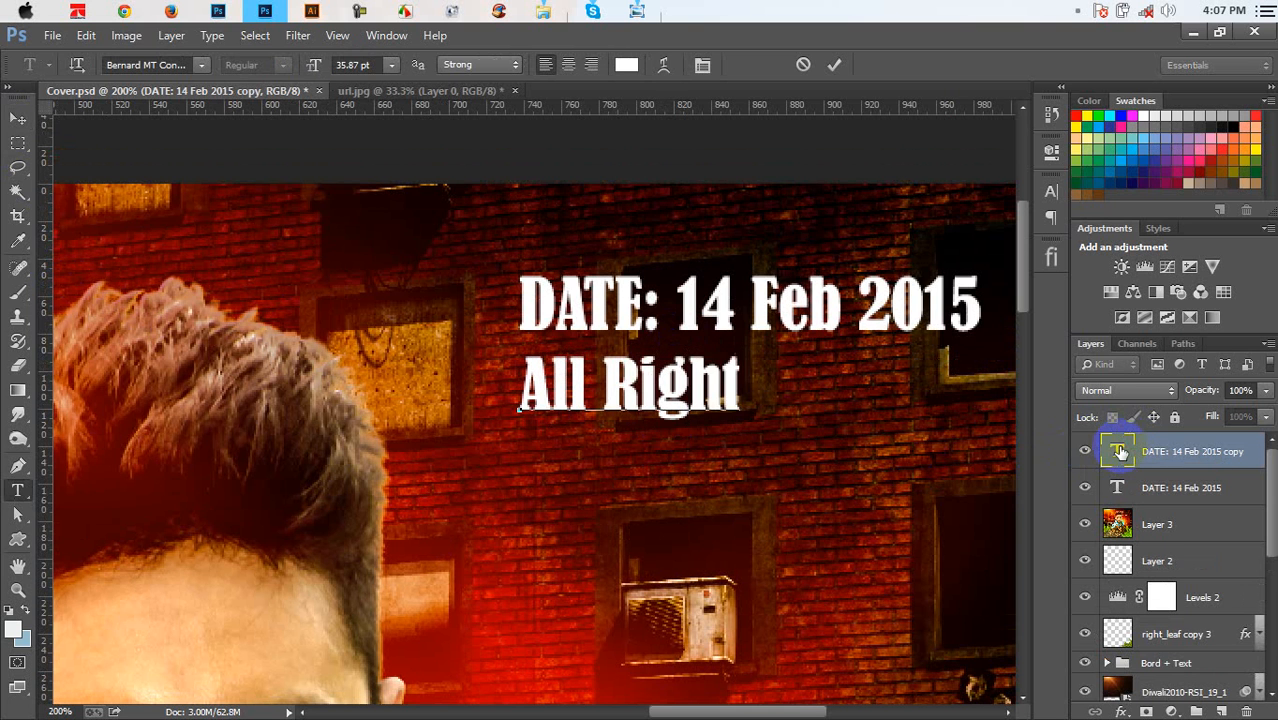
type(" Re")
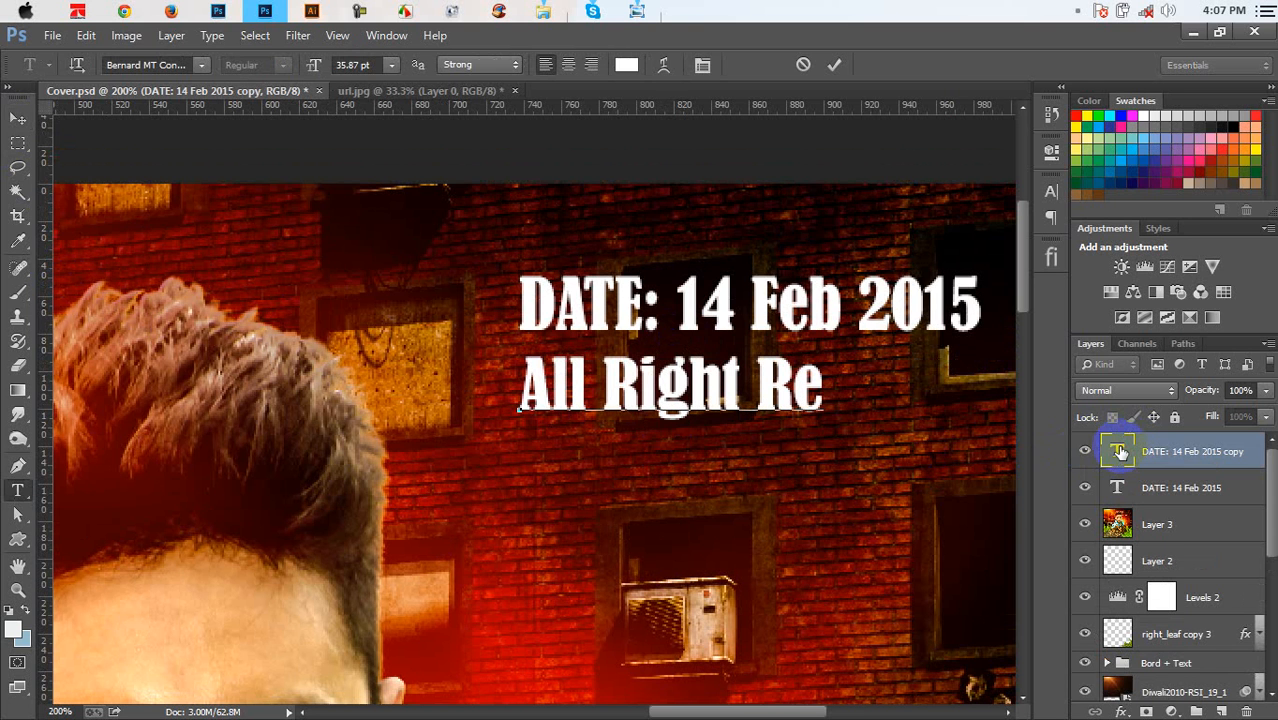
type("civerd")
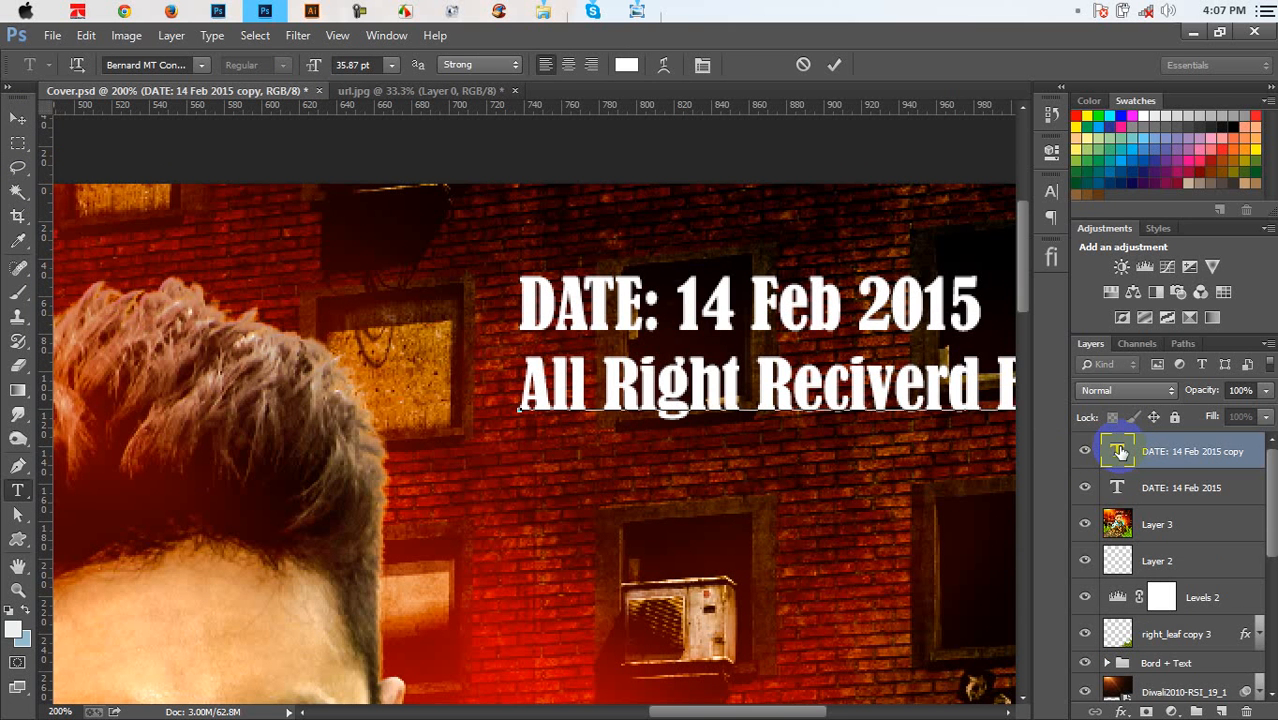
Shrink the credit line to 17.87 pt and move it up close beneath the date text
double_click(1118, 452)
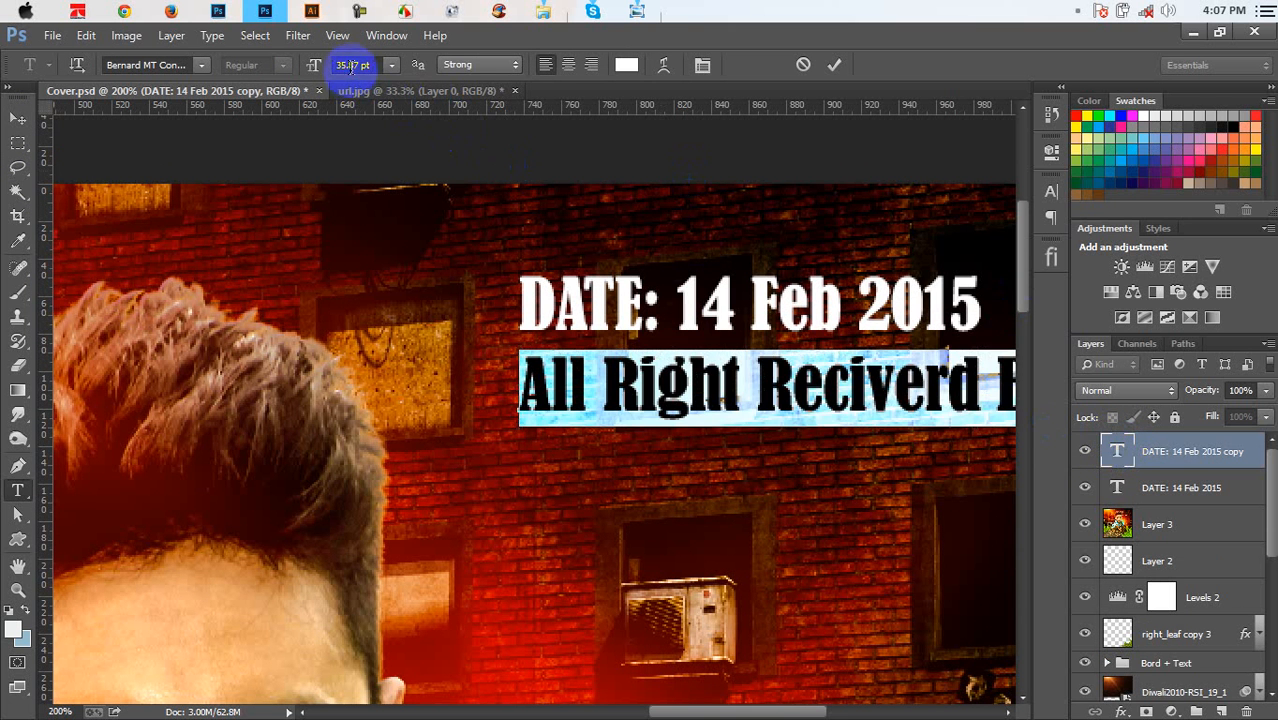
scroll(350, 65, "down", 17)
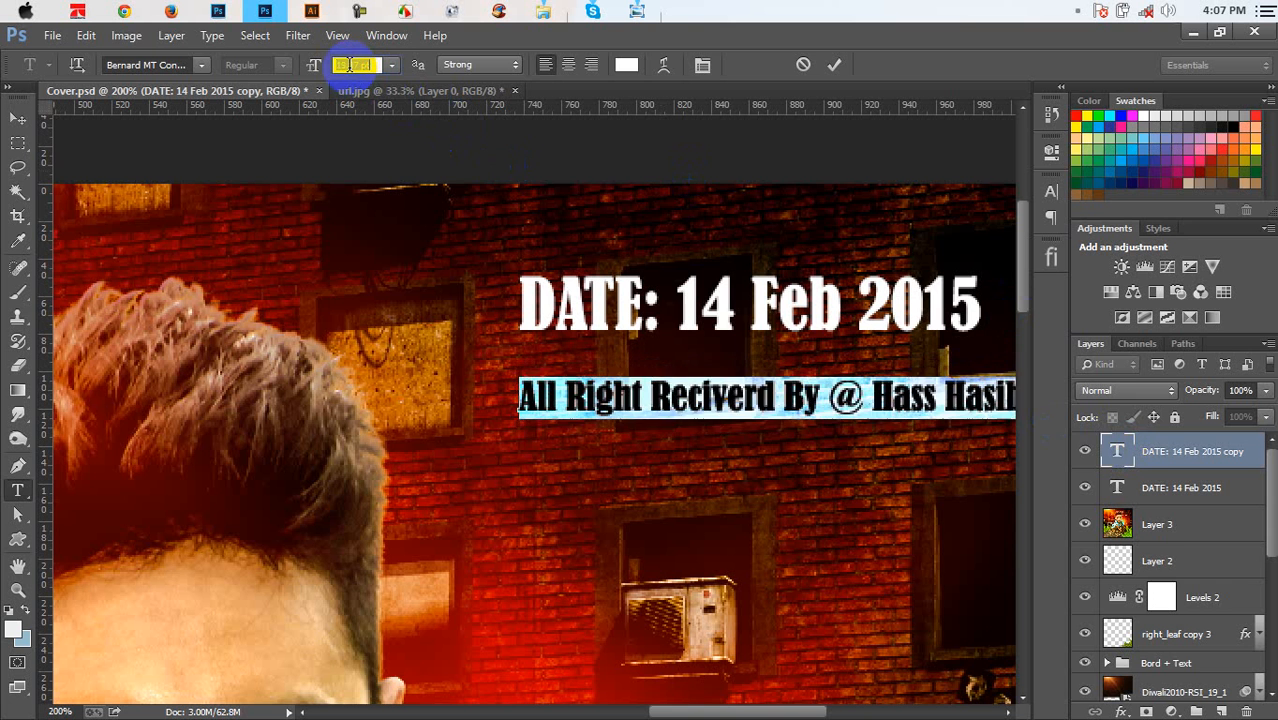
scroll(350, 65, "down", 2)
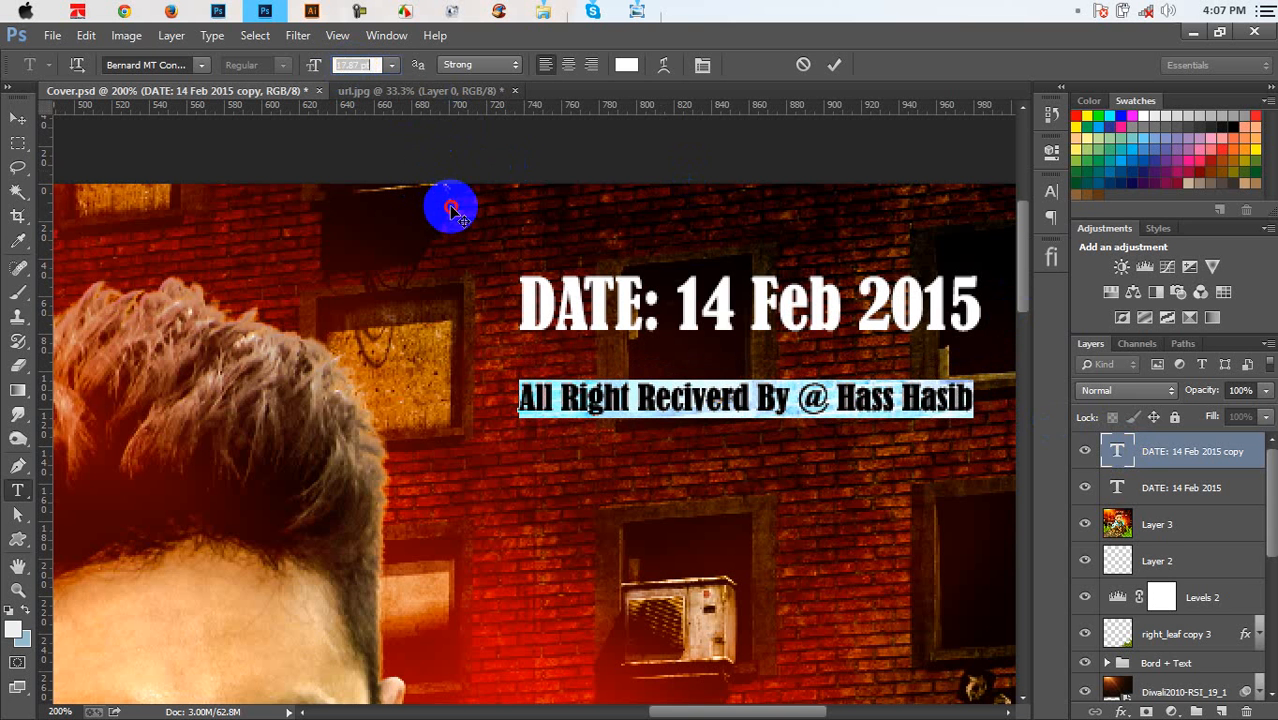
left_click_drag(448, 200, 452, 160)
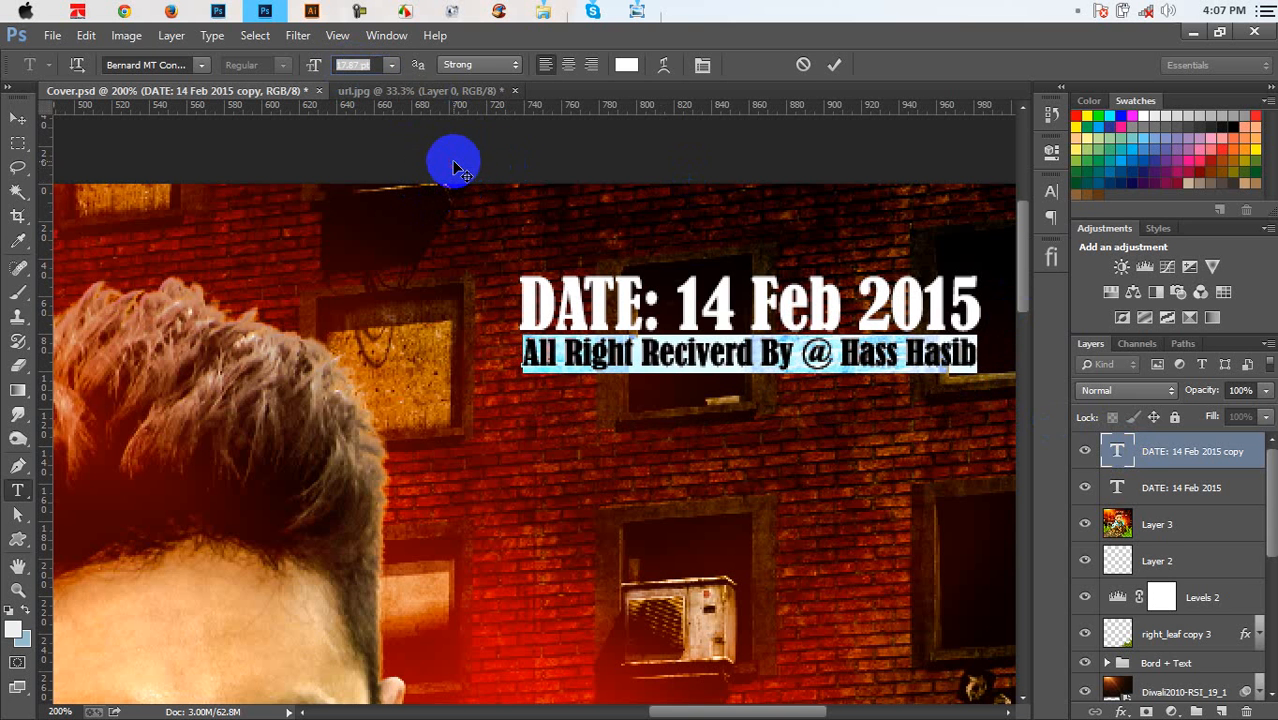
left_click(836, 65)
key("v")
scroll(707, 214, "down", 2)
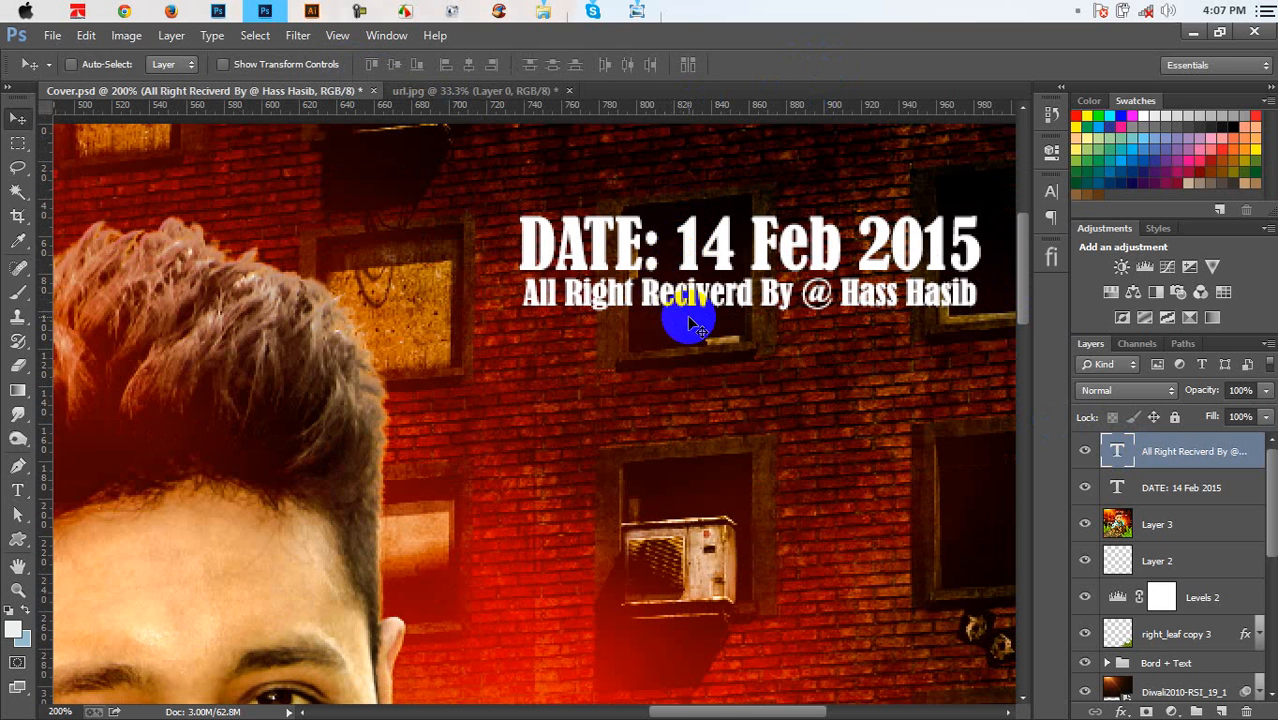
left_click_drag(690, 325, 676, 357)
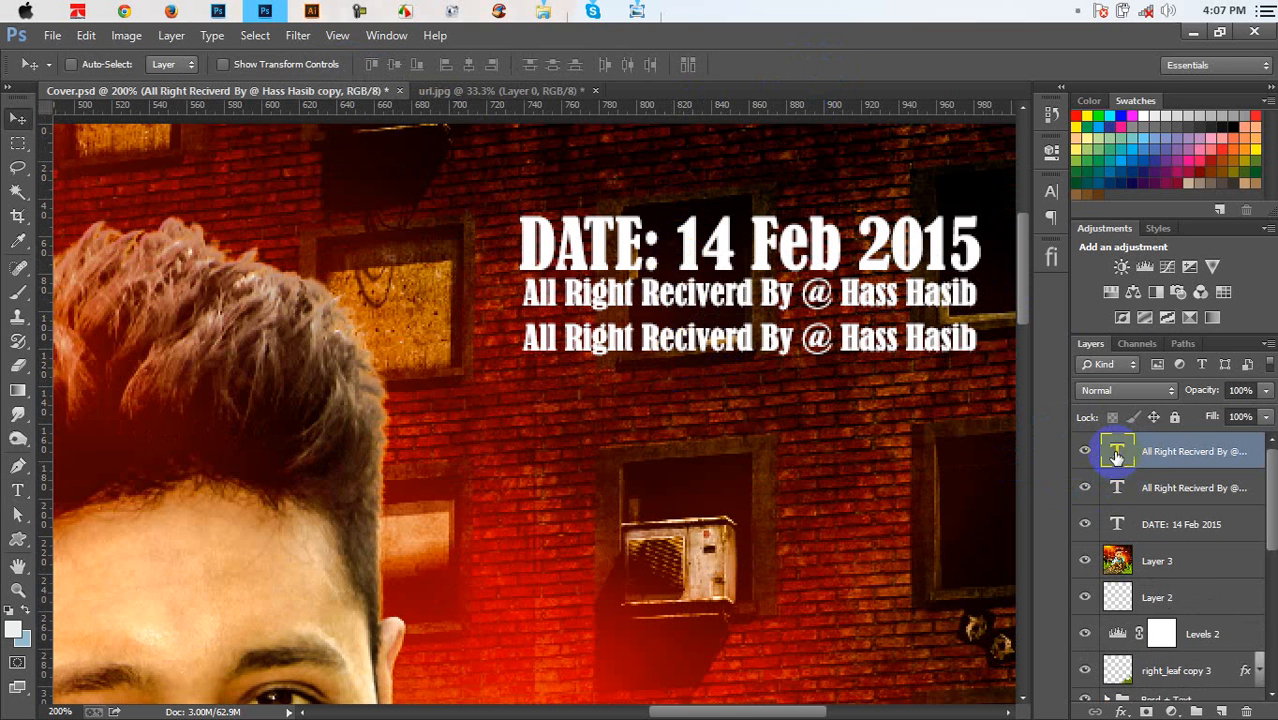
double_click(1117, 455)
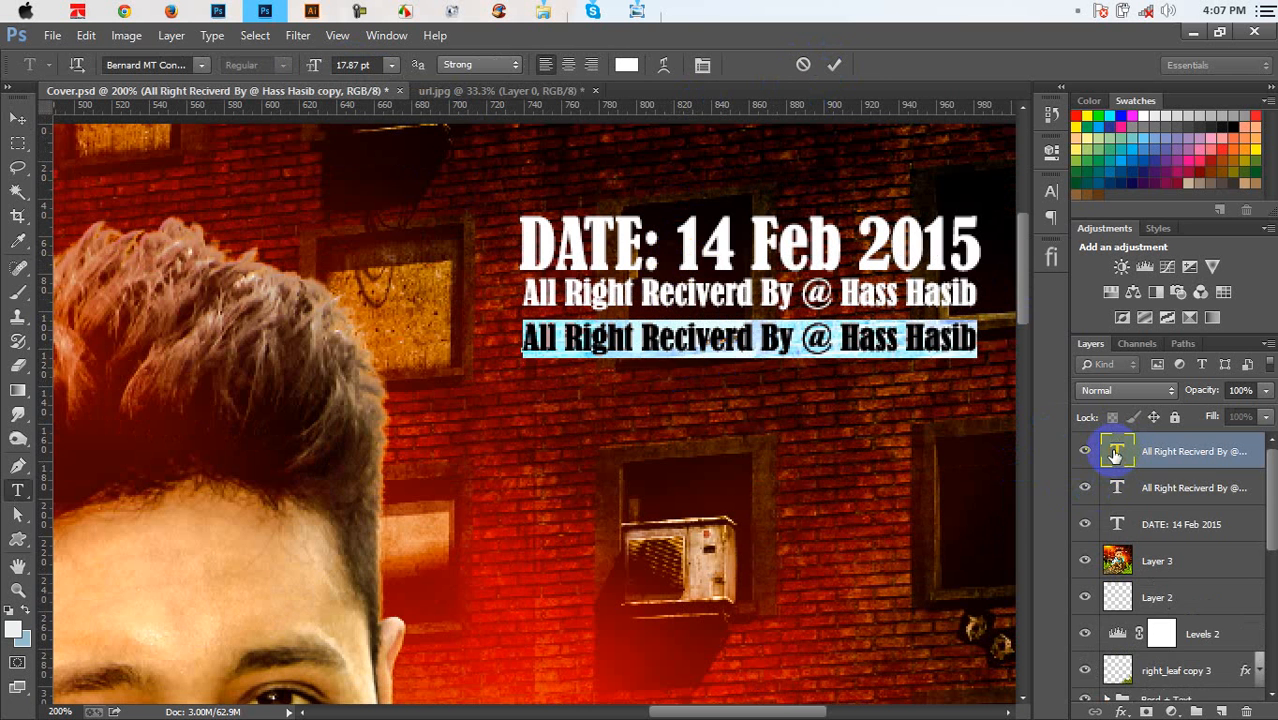
type("@ni")
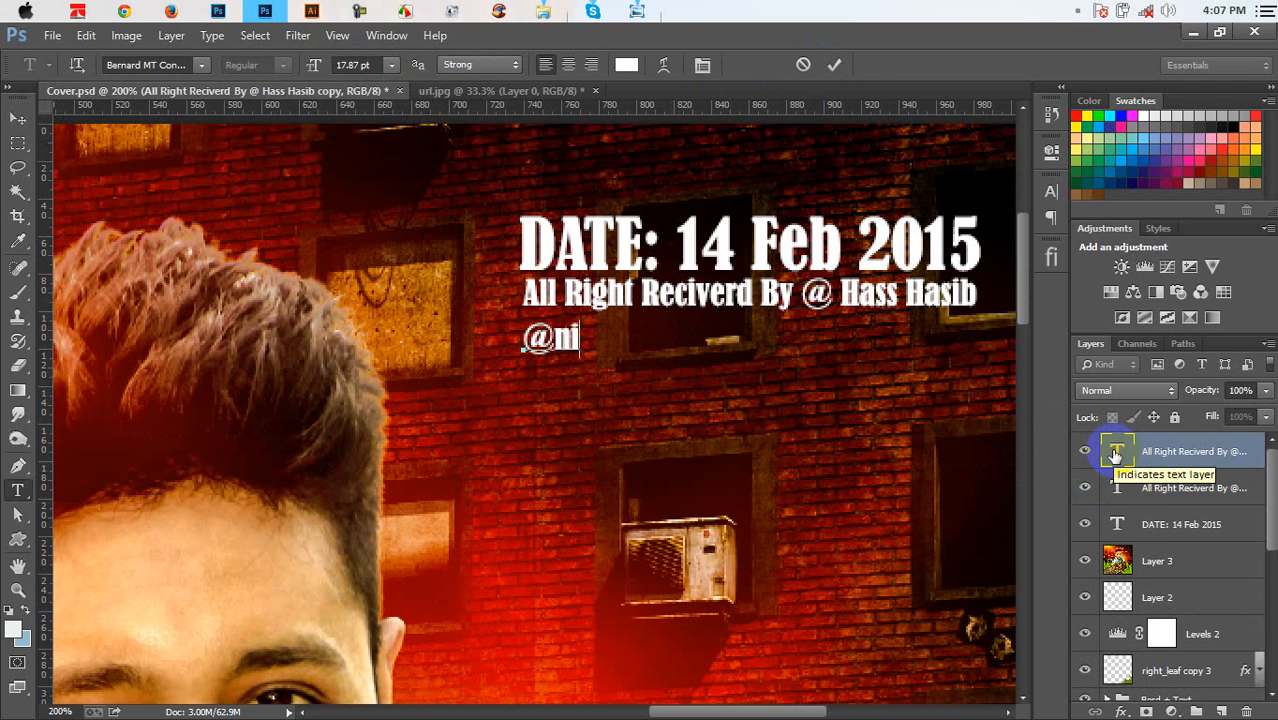
type("h")
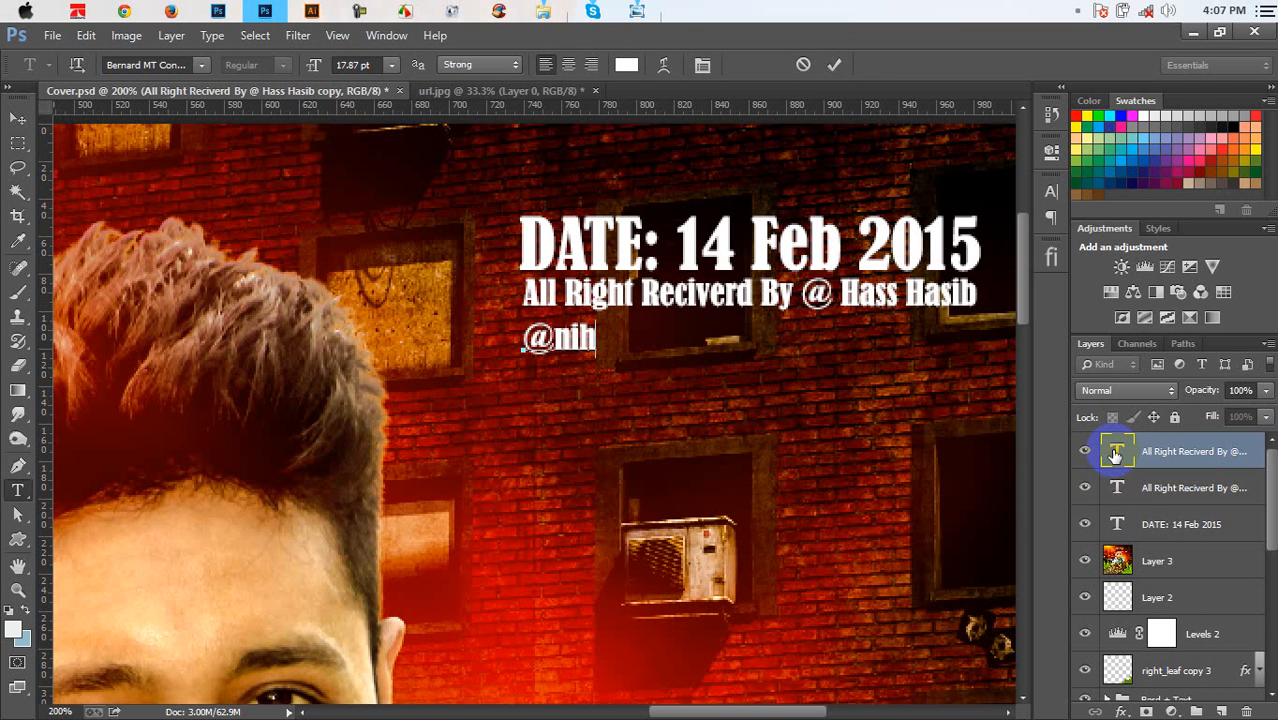
key("BackSpace")
type("gh")
key("ctrl+Return")
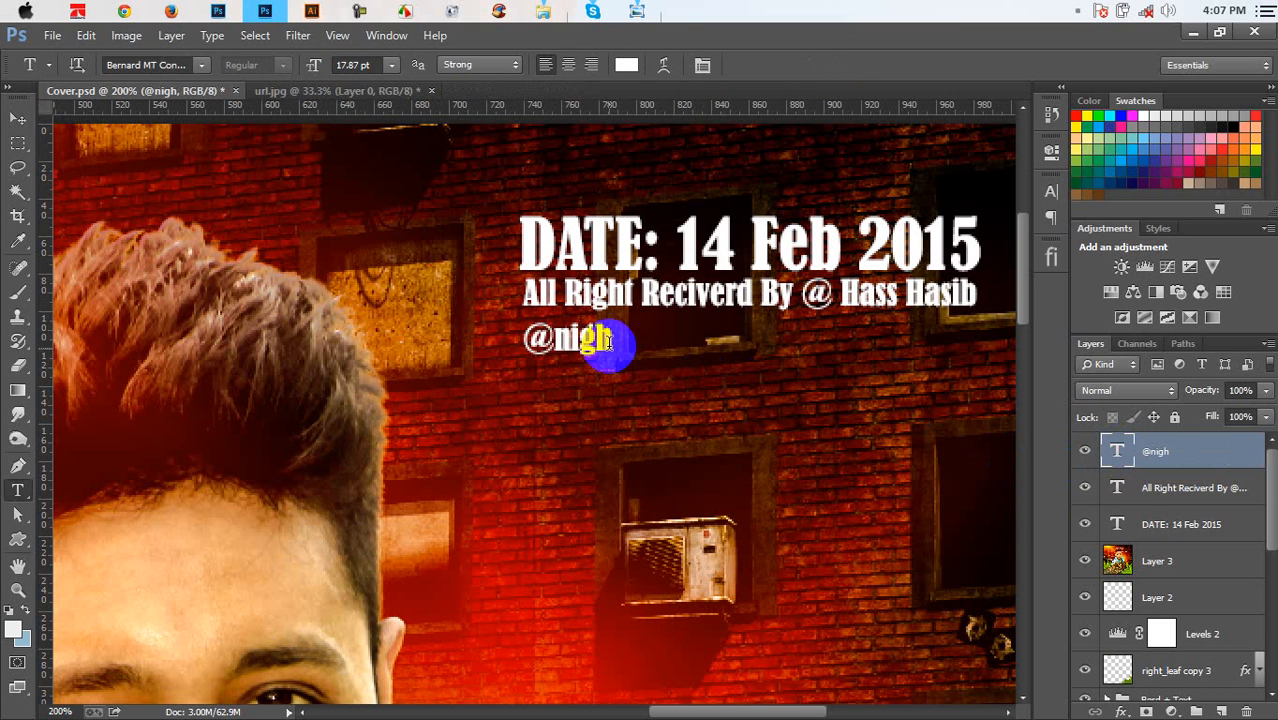
Rewrite the third text line as "2 NIGHT"
left_click_drag(607, 341, 526, 340)
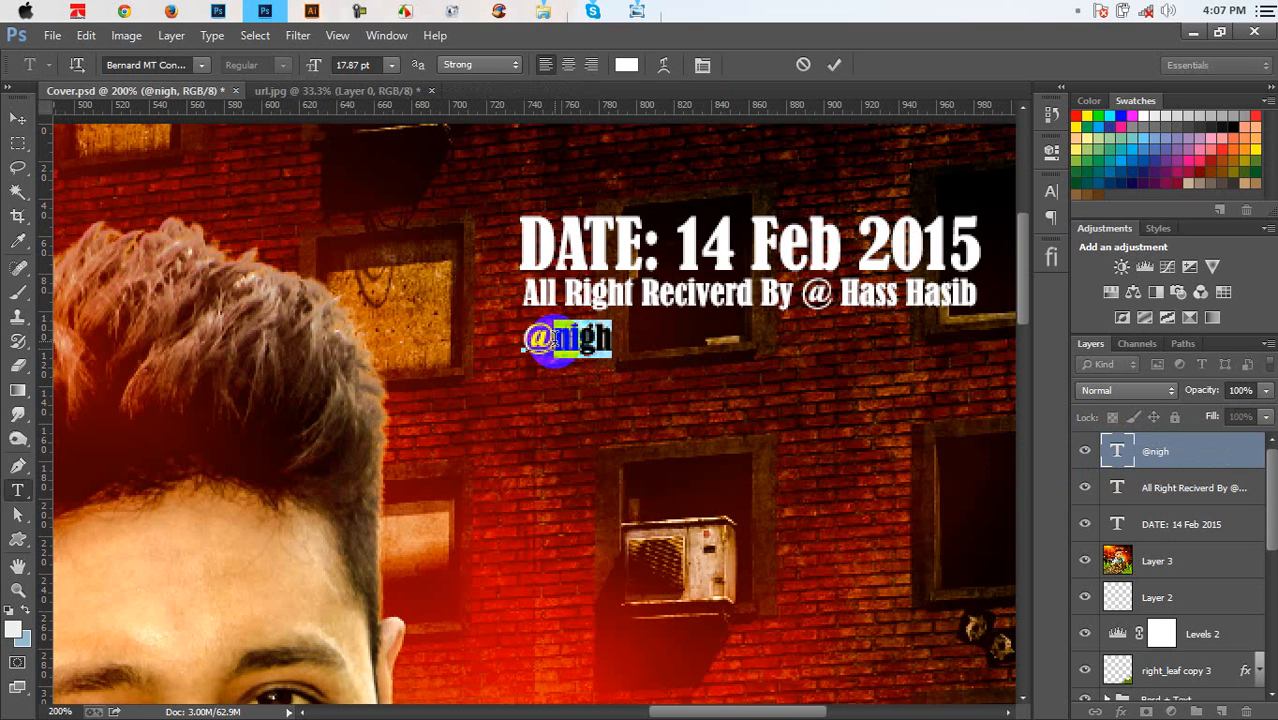
type("NIGHT")
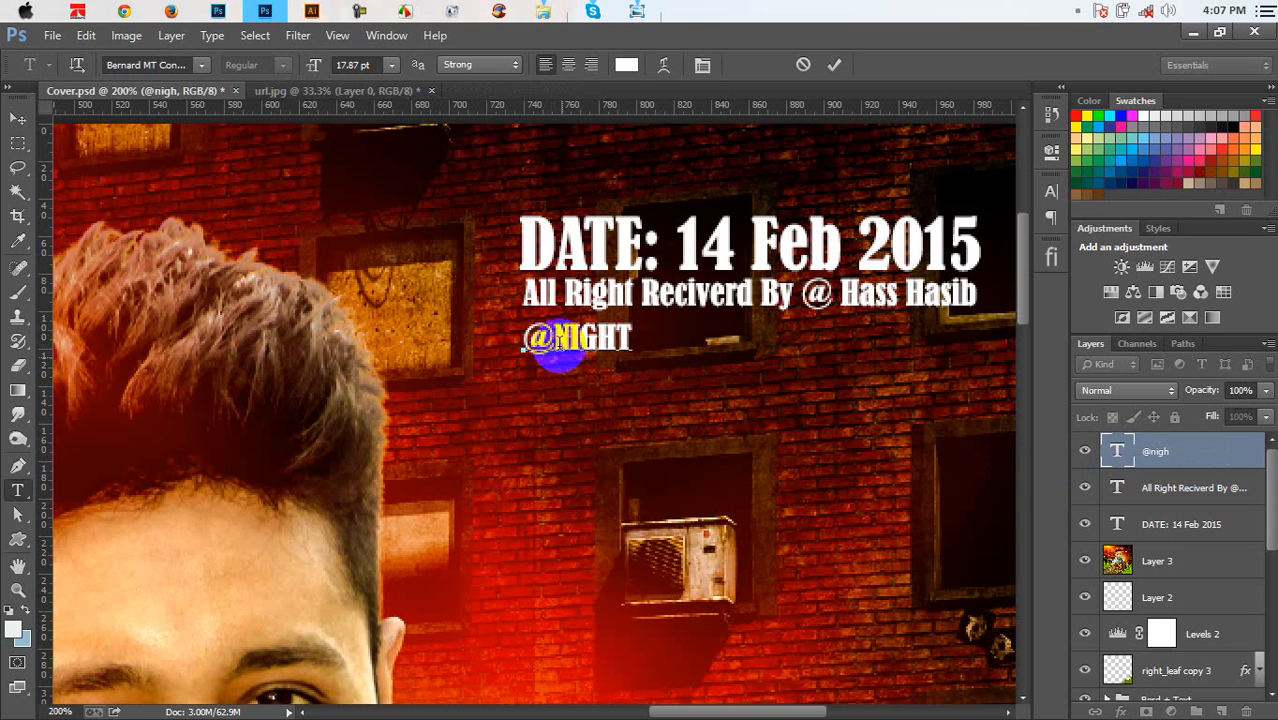
left_click_drag(553, 340, 513, 330)
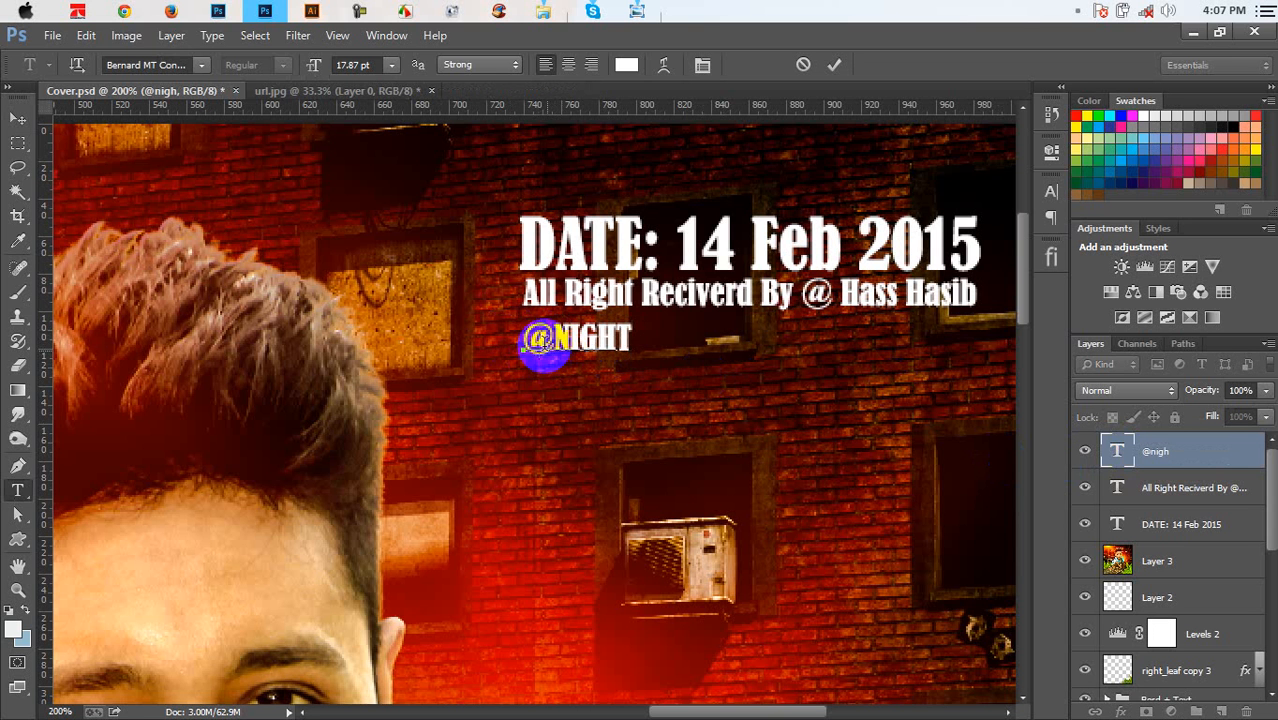
type("2")
Enlarge the "2" to 124.87 pt and "NIGHT" to 32.87 pt, and position the line around the date text
left_click_drag(532, 341, 513, 337)
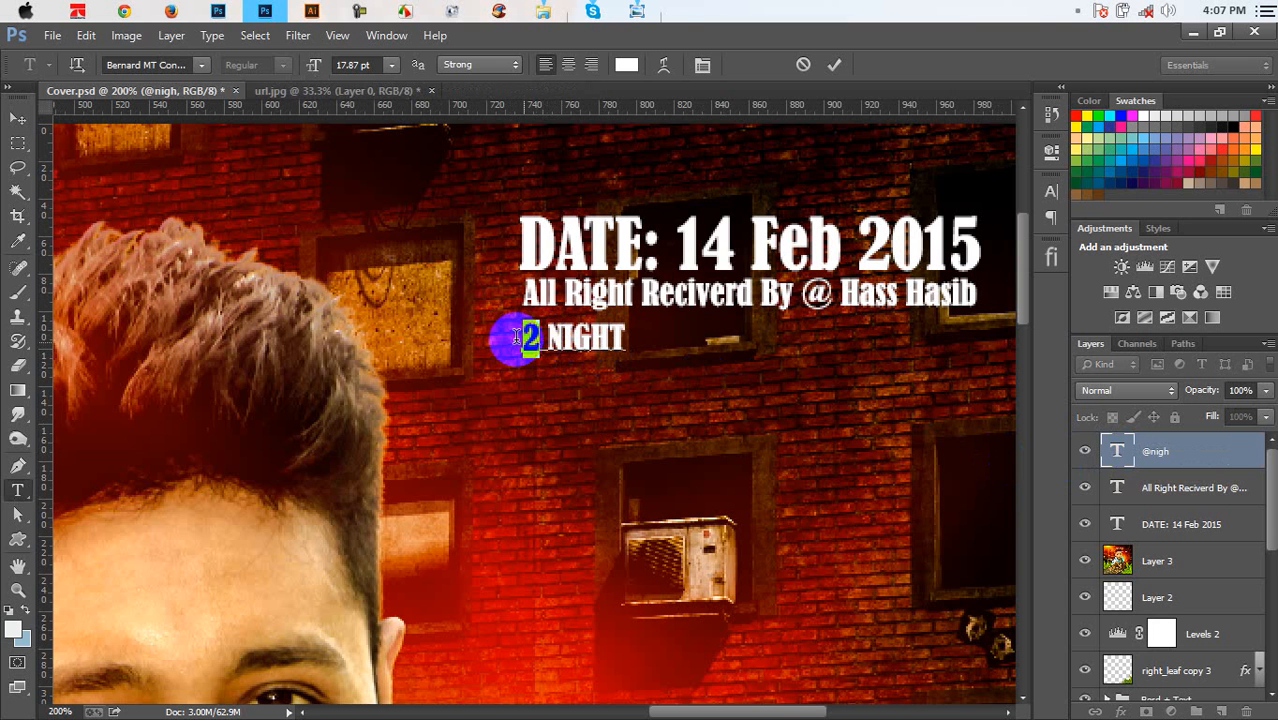
left_click_drag(316, 63, 664, 215)
left_click_drag(537, 357, 628, 365)
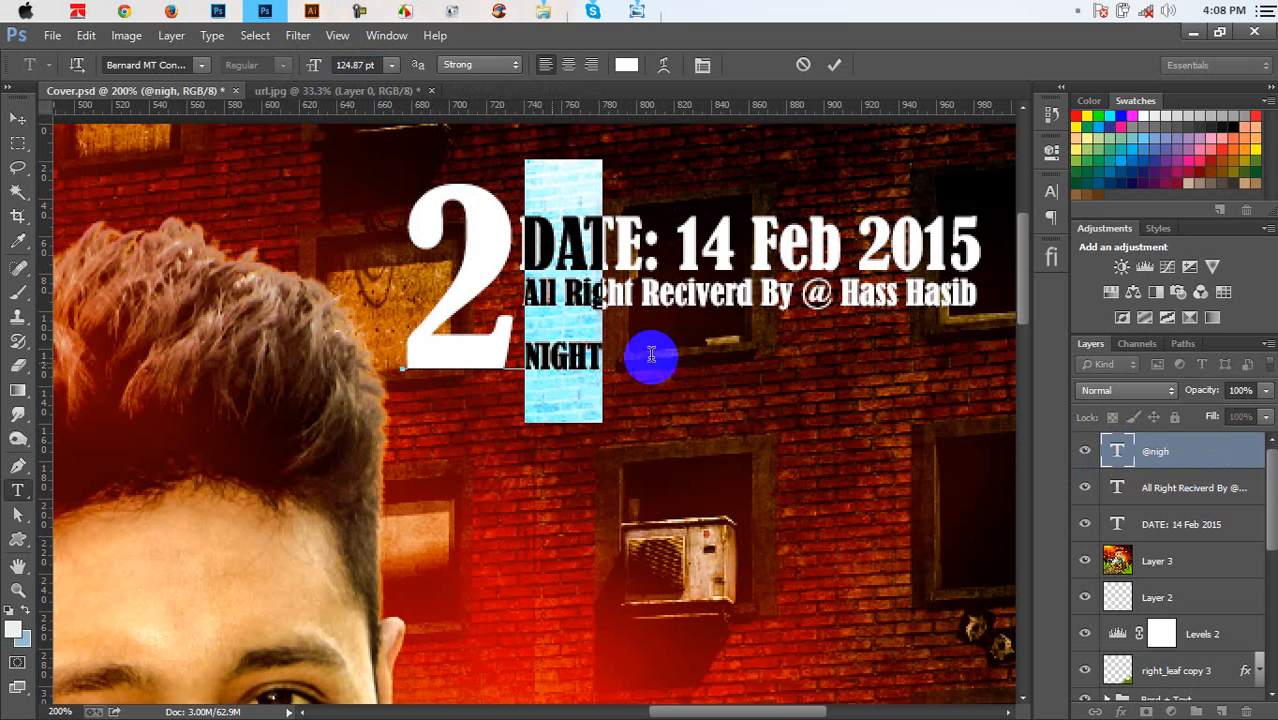
left_click_drag(314, 66, 330, 87)
left_click_drag(495, 140, 495, 142)
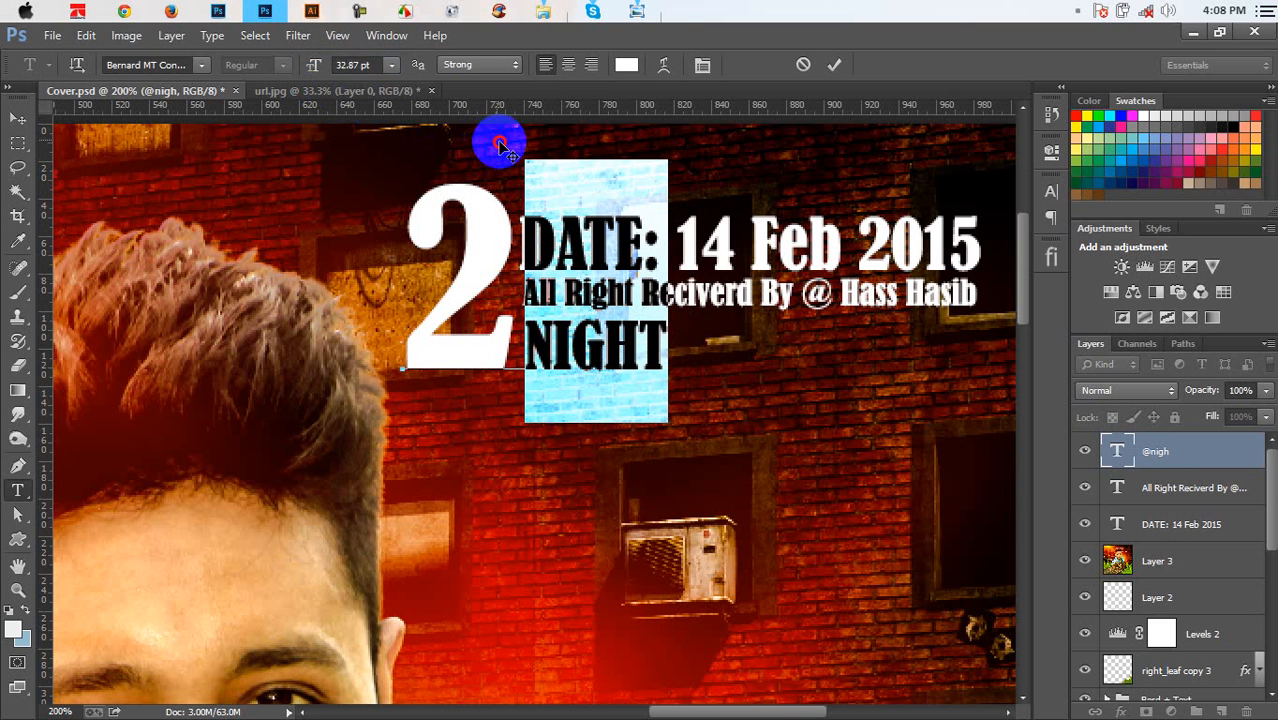
Add the word "Party" after "NIGHT" in the third text line
left_click(665, 335)
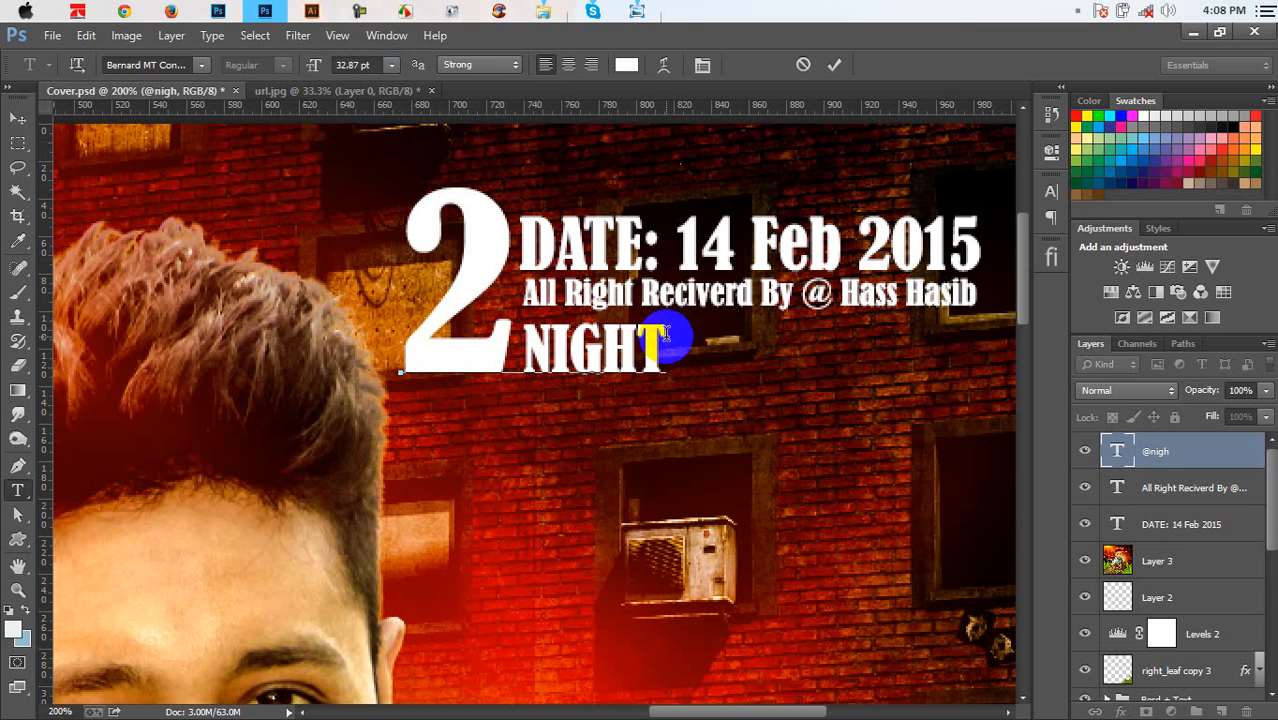
type("Co")
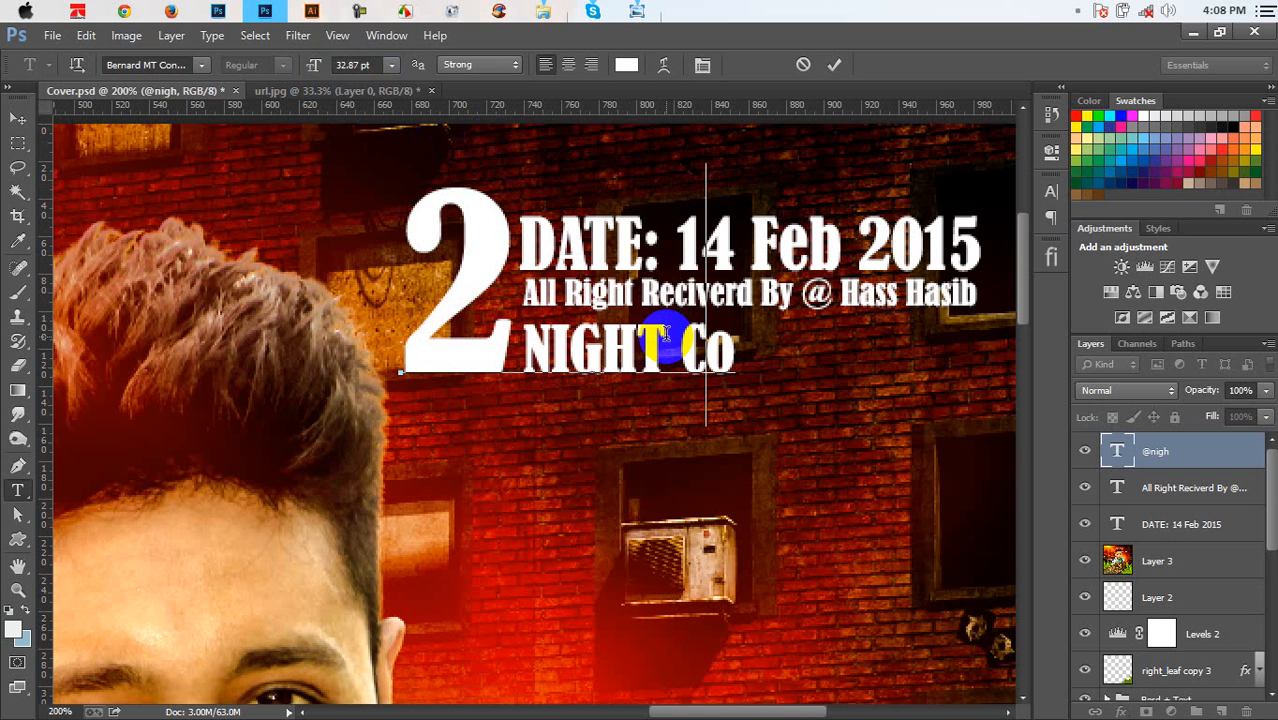
key("BackSpace")
key("BackSpace")
type("Pa")
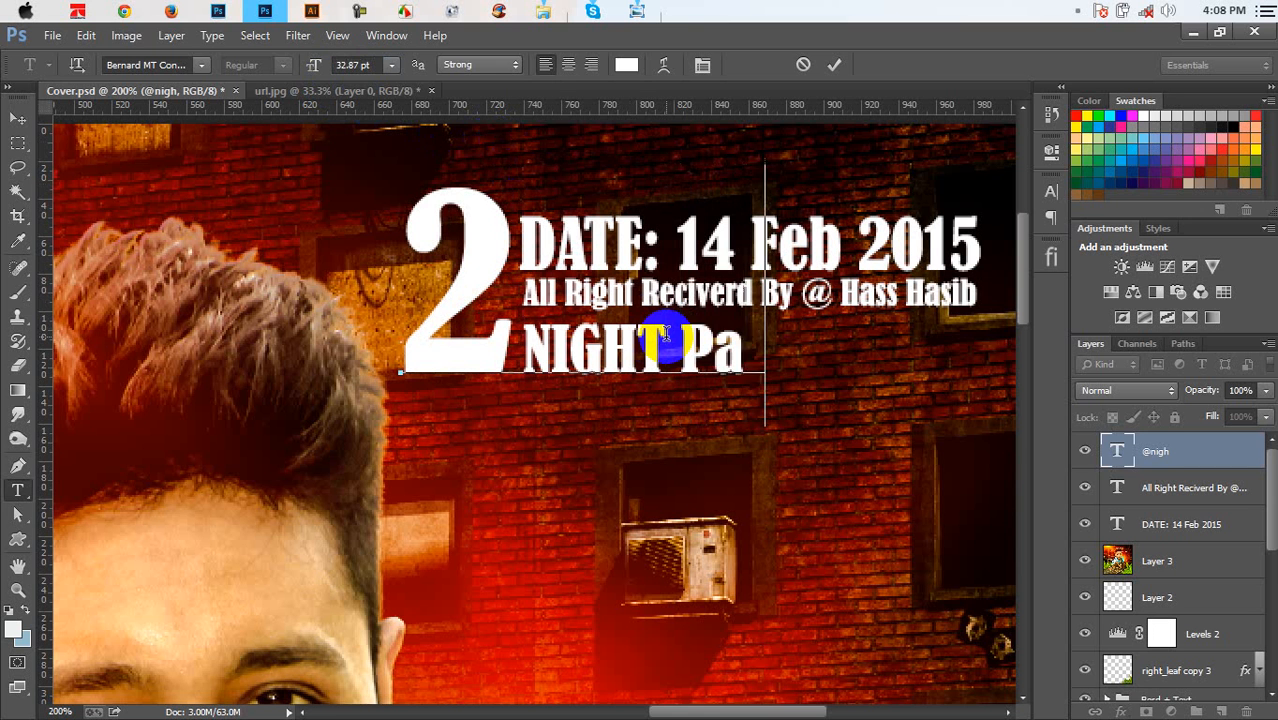
type("rty")
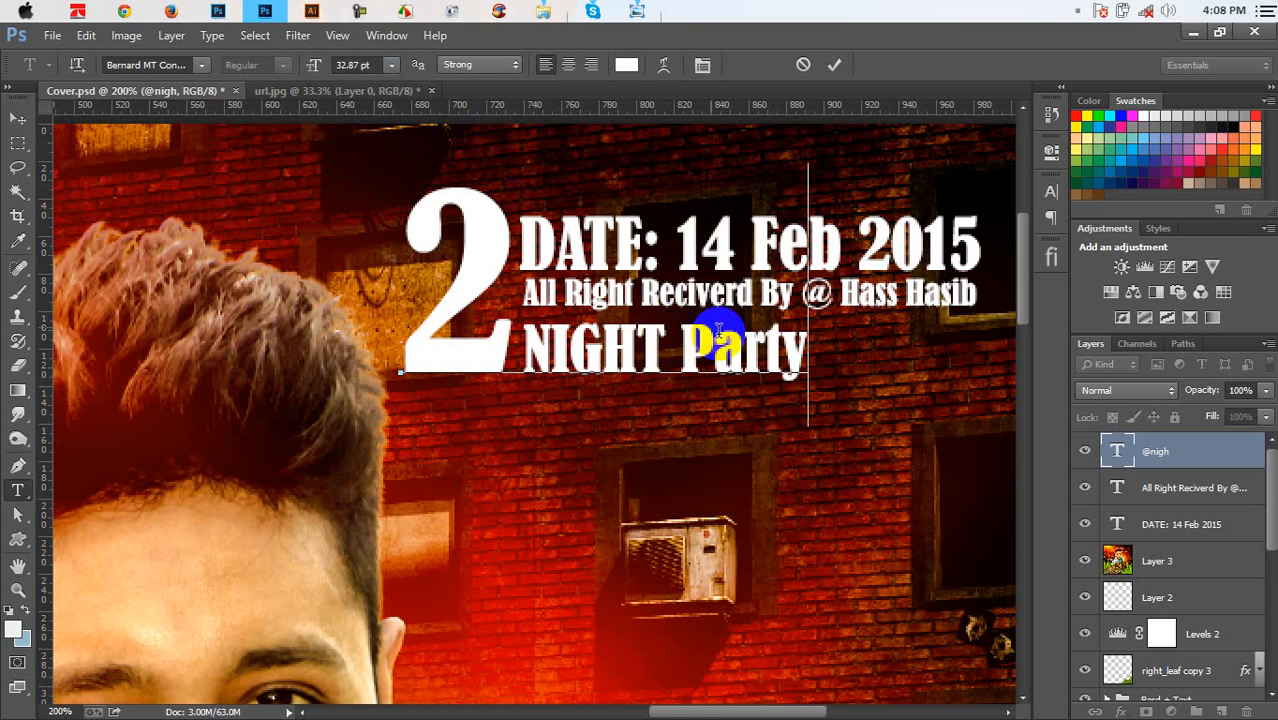
Rewrite "Party" in capitals and extend the third text line so it reads "NIGHT PARTY FULL FREE" after the "2"
left_click_drag(785, 357, 718, 358)
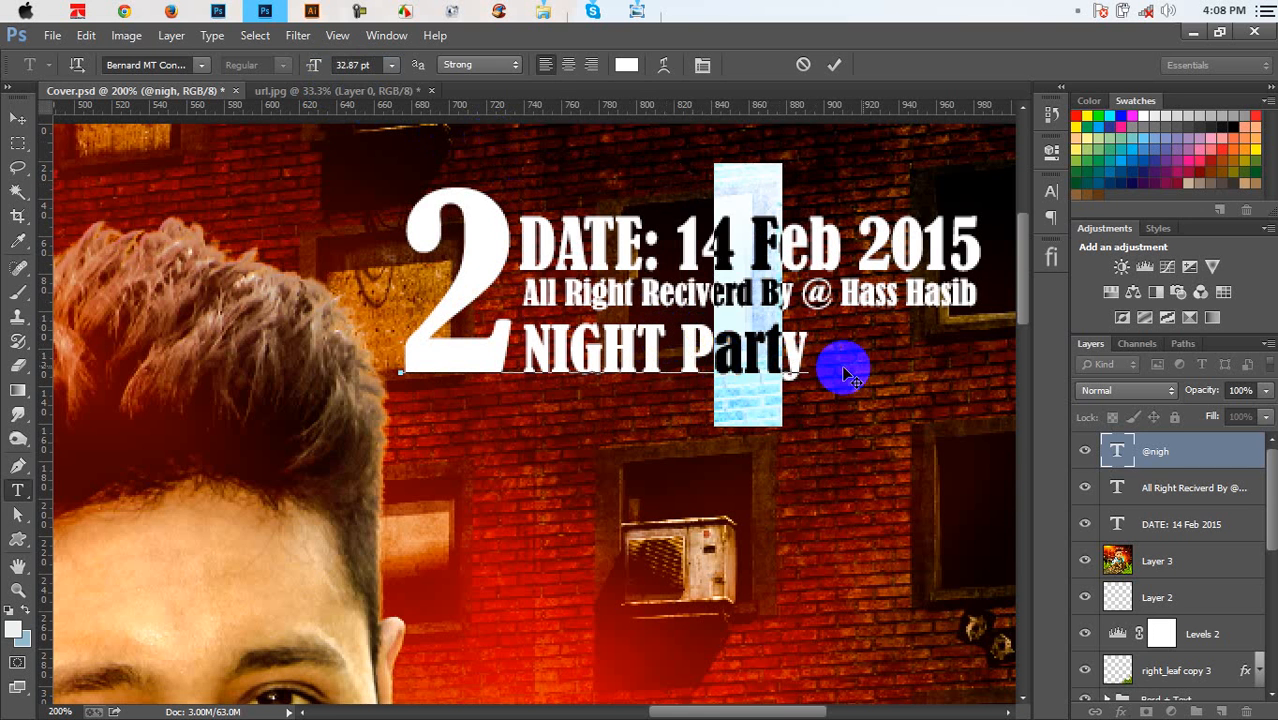
left_click_drag(808, 355, 720, 348)
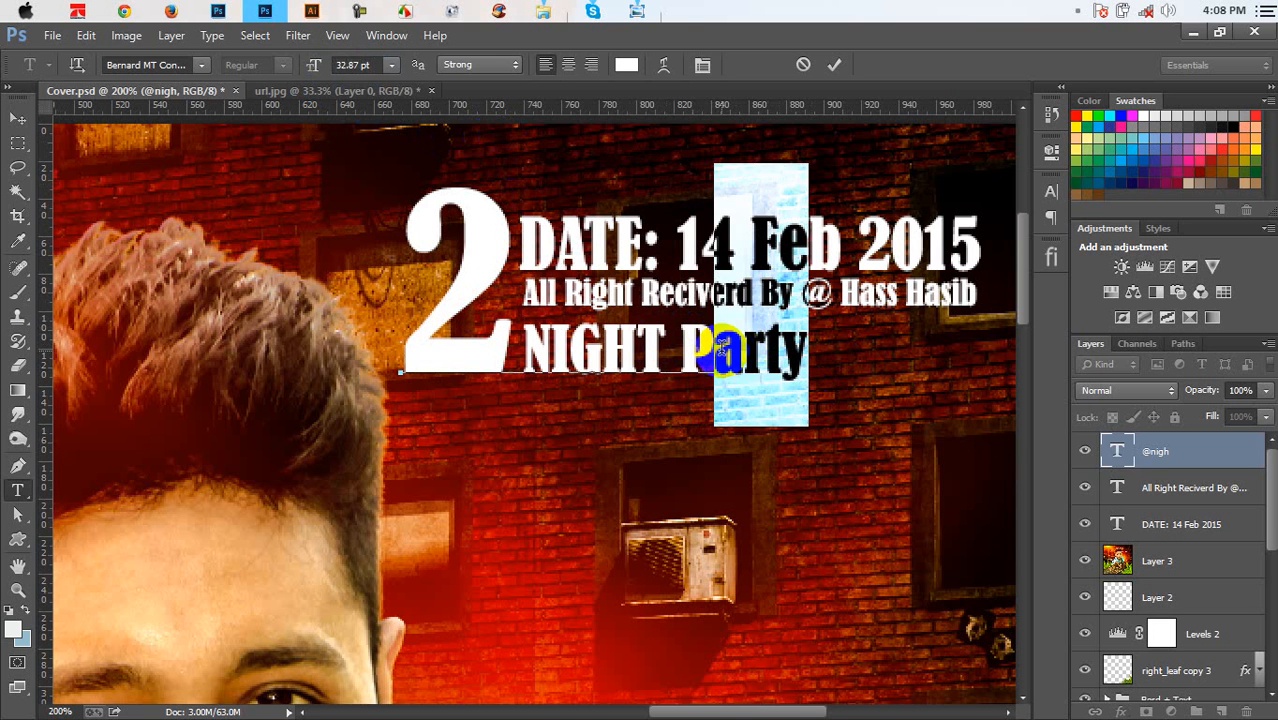
type("A")
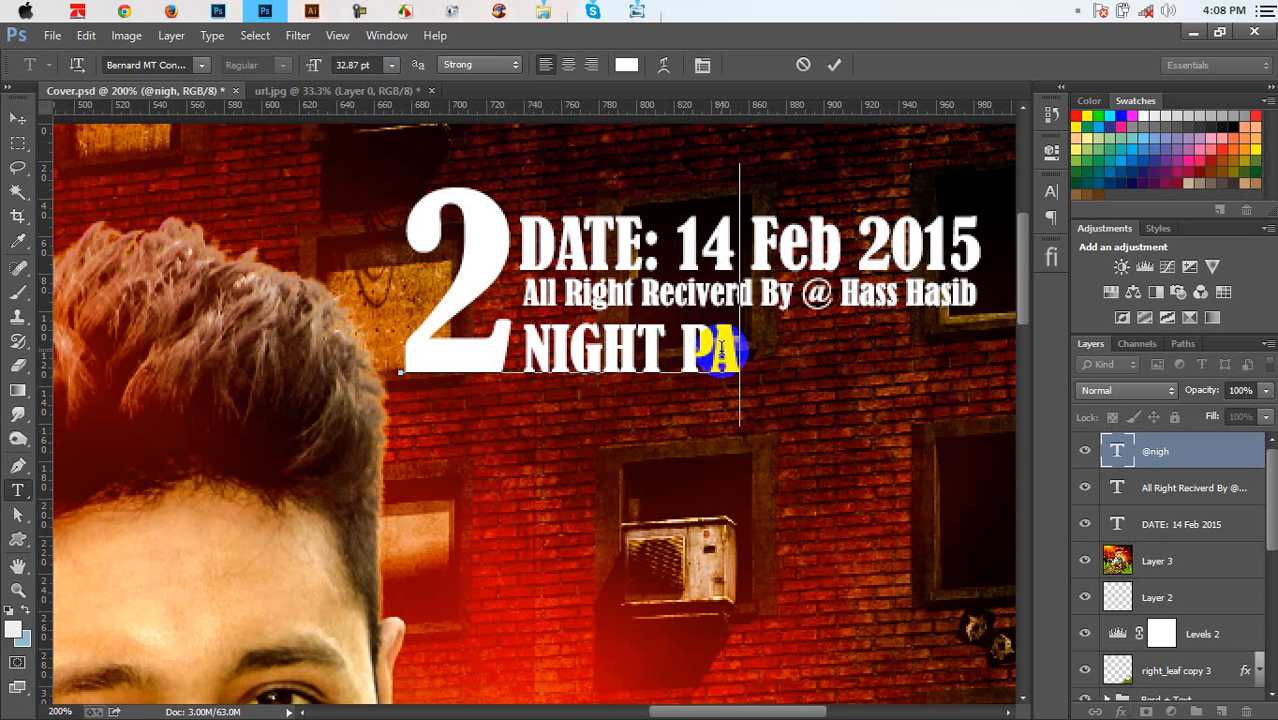
type("RTY")
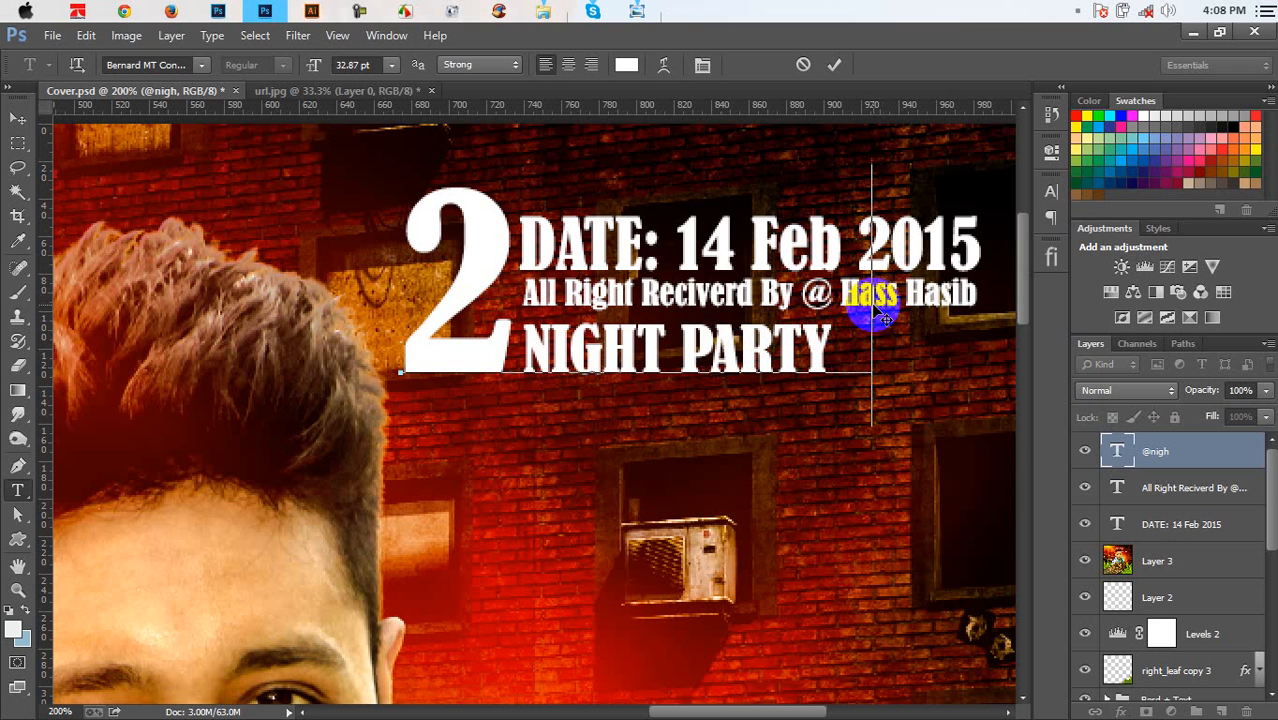
type(" FULL")
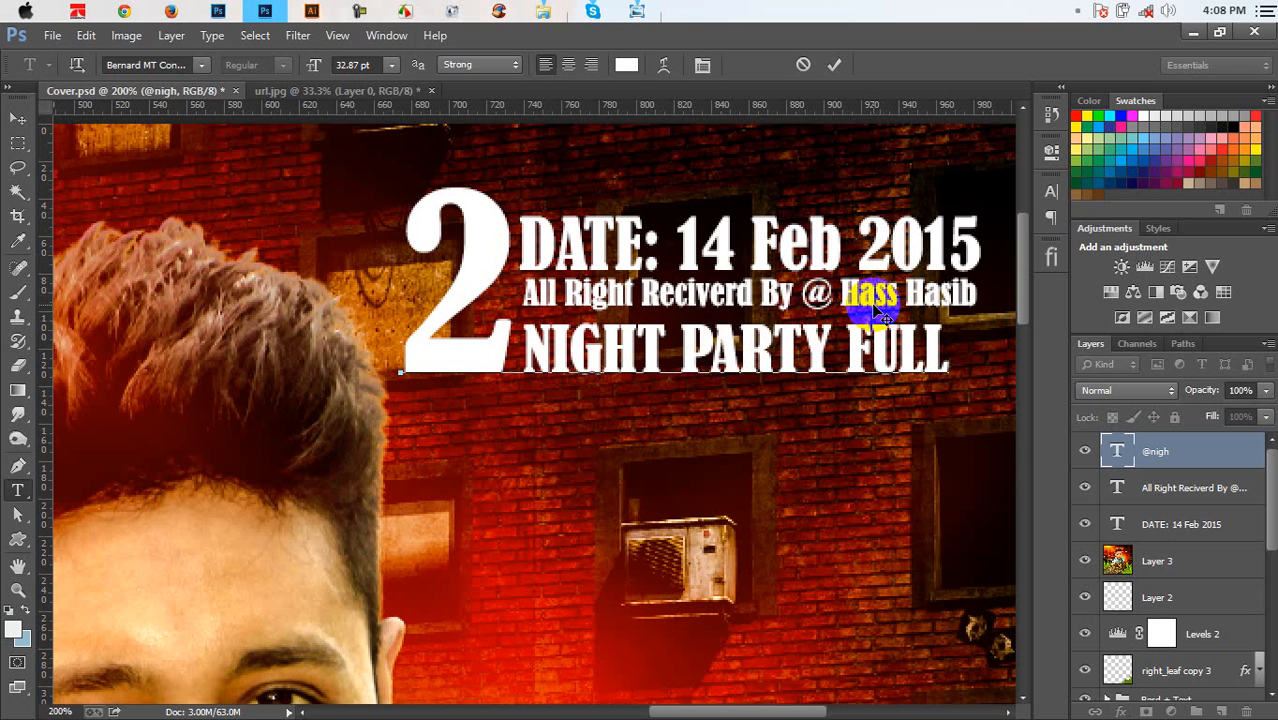
type(" FR")
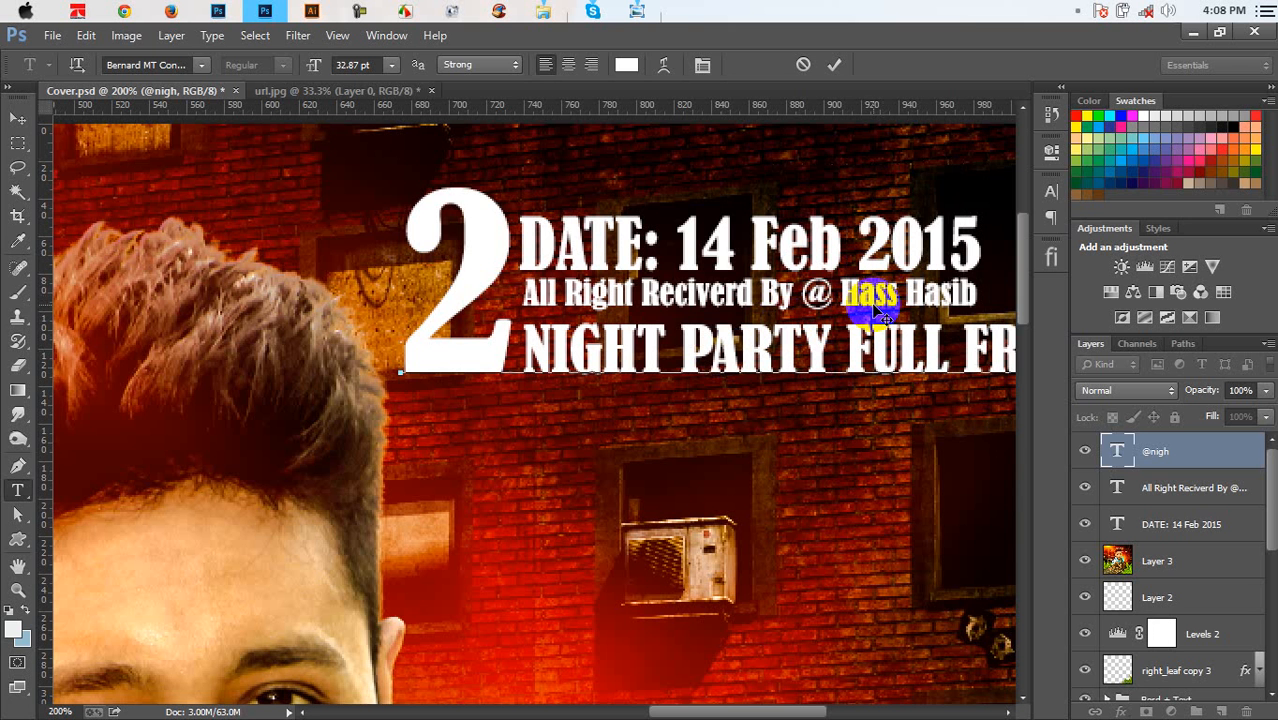
key("ctrl+minus")
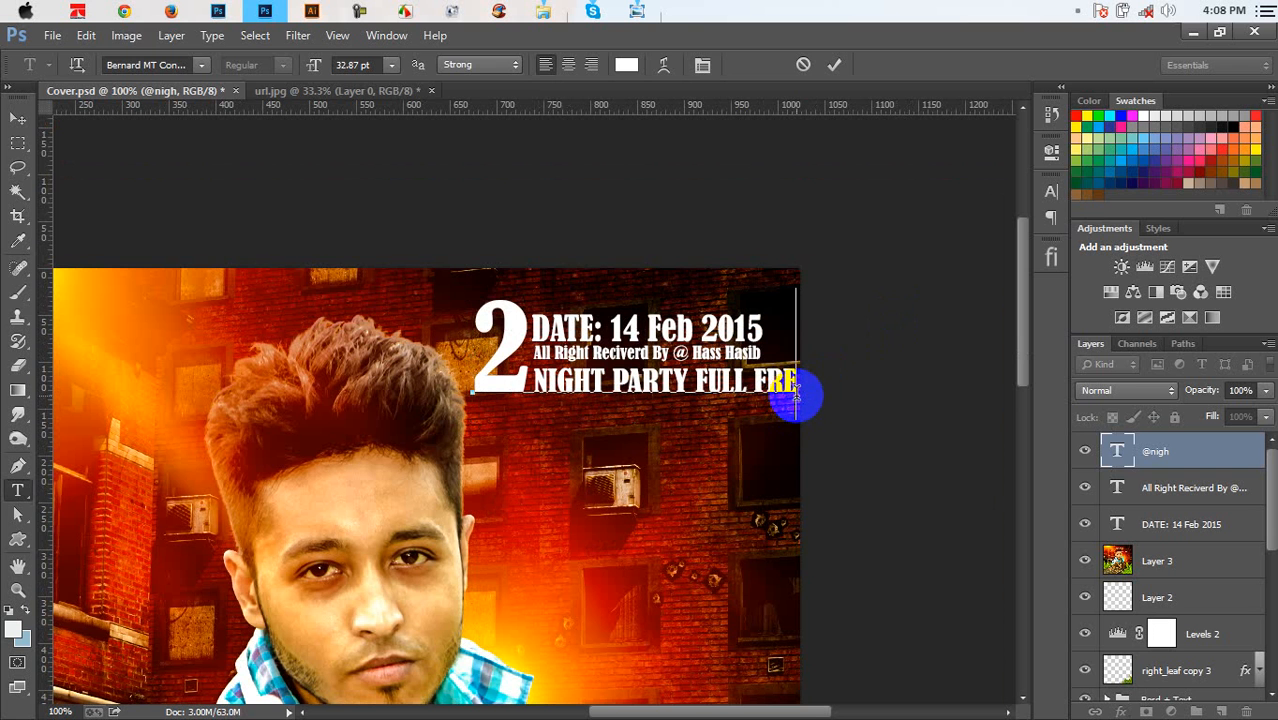
Reduce the font size of "NIGHT PARTY FULL FREE" until its end lines up with the two text lines above, and commit the text
left_click_drag(795, 395, 530, 393)
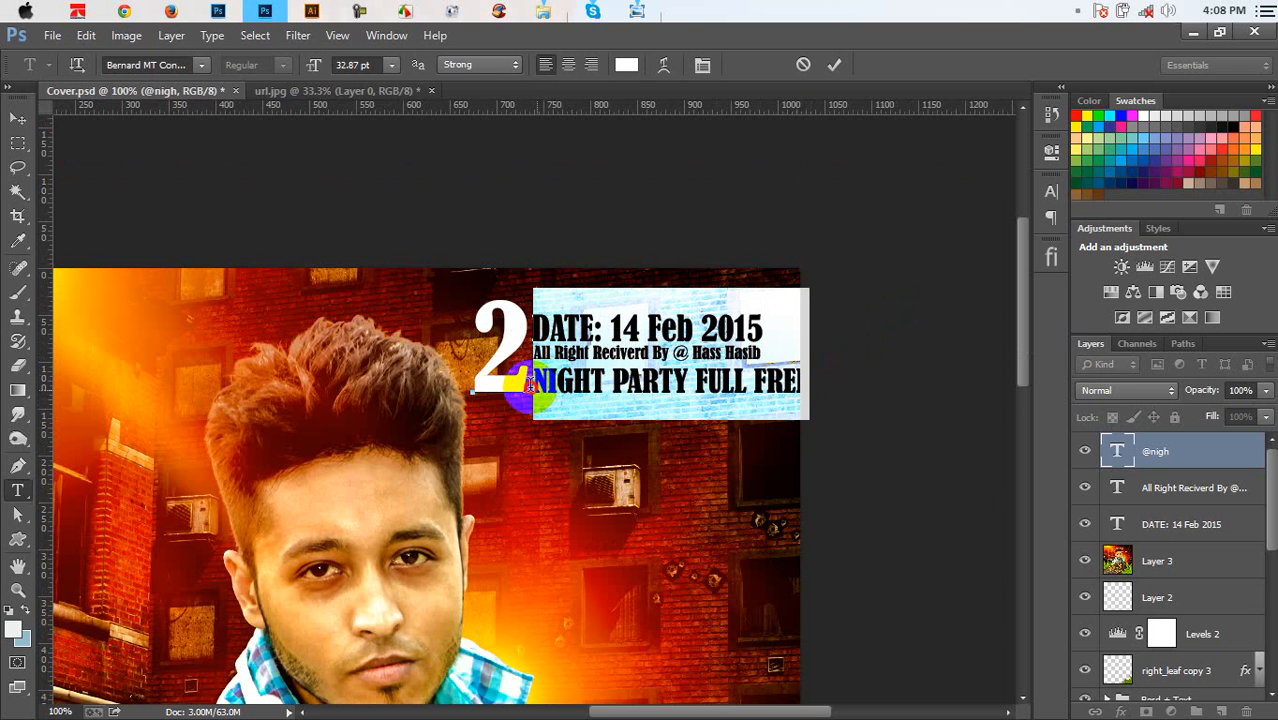
left_click(381, 65)
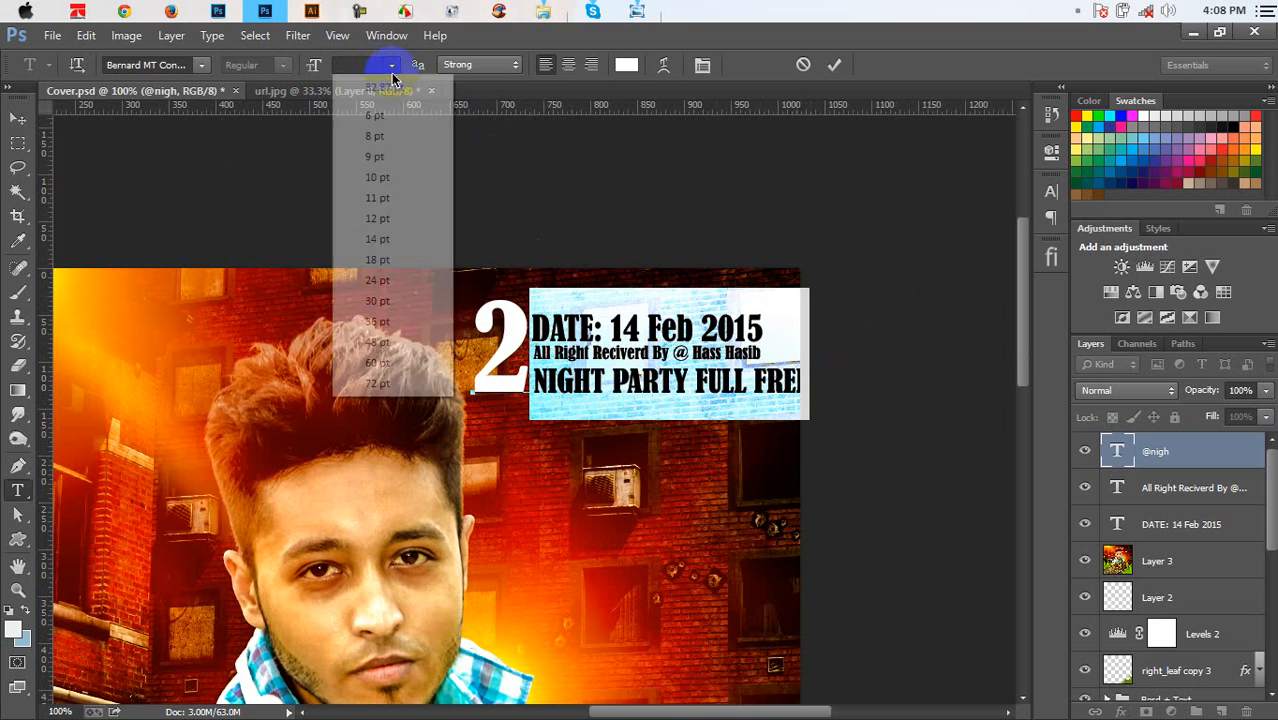
left_click(394, 82)
left_click(391, 65)
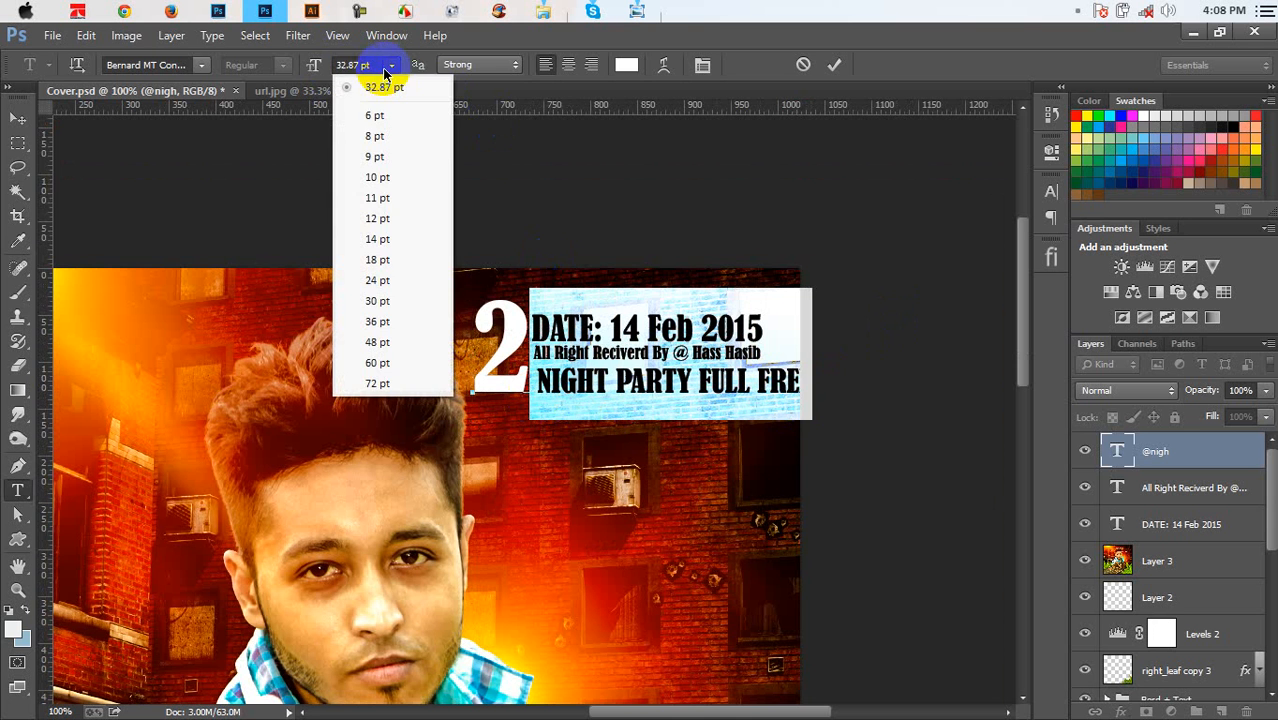
left_click(380, 81)
scroll(371, 65, "down", 5)
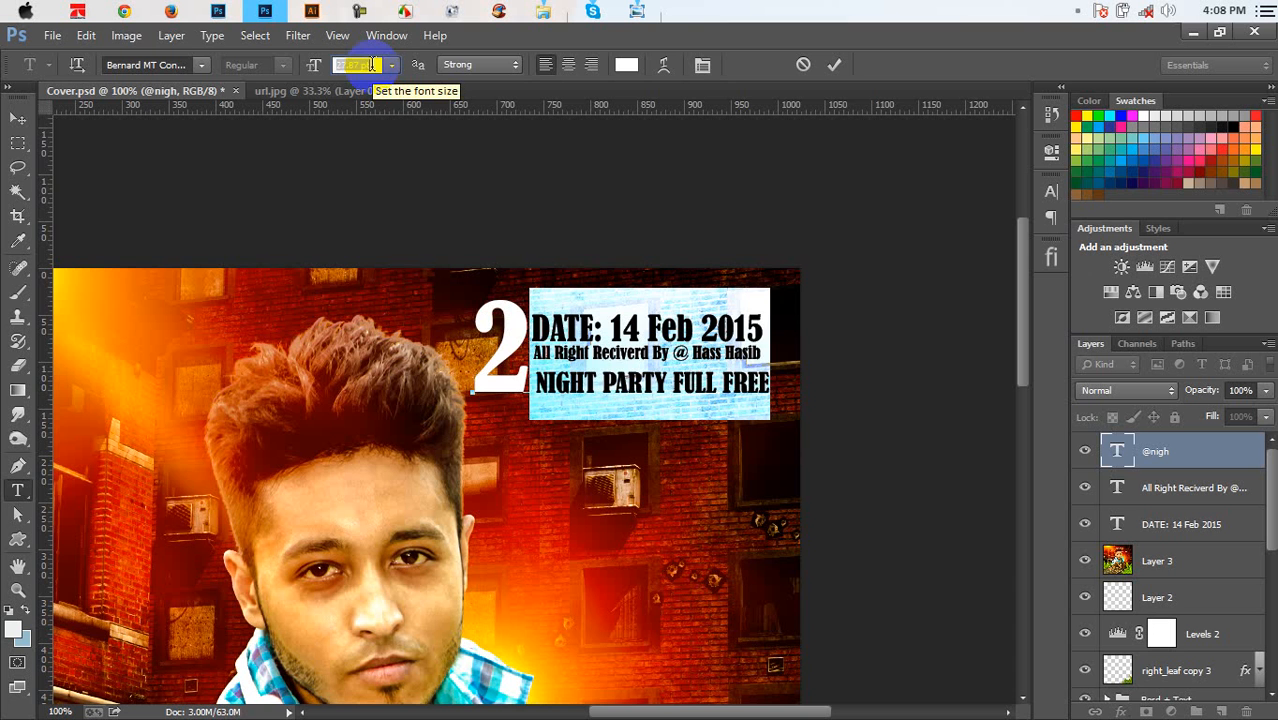
scroll(371, 65, "down", 1)
left_click(834, 66)
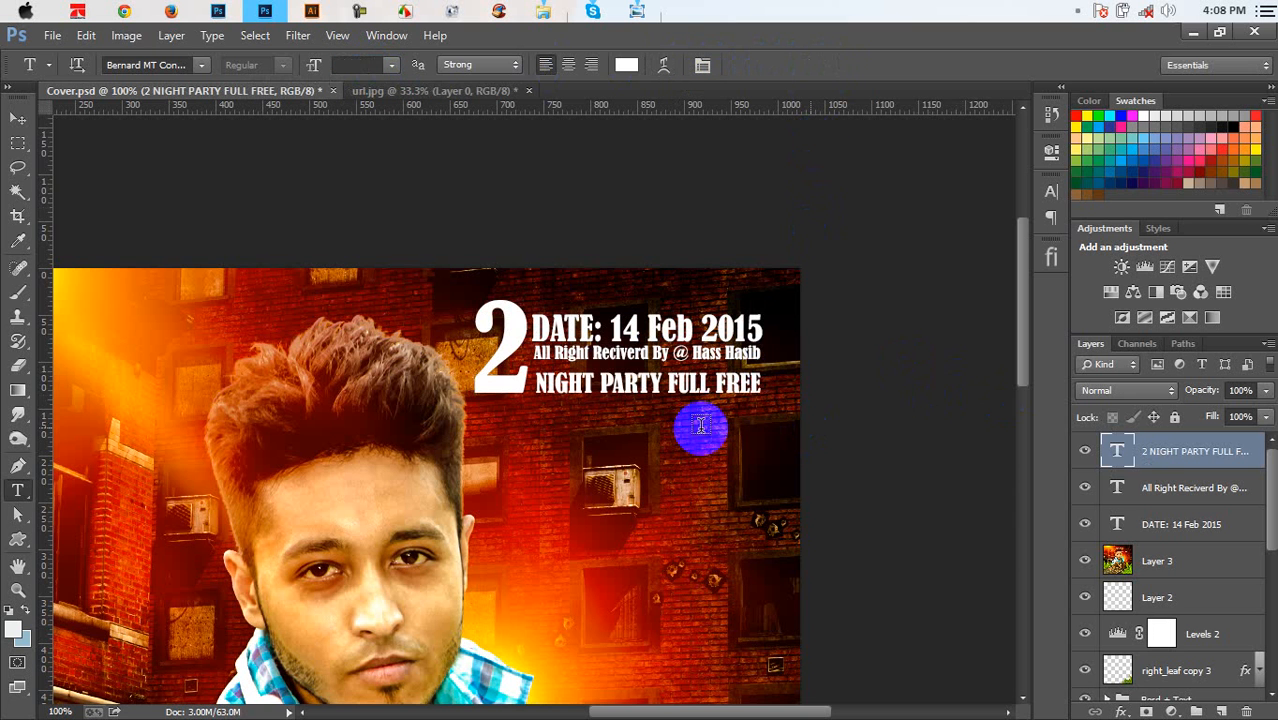
Nudge the third text line slightly up and left so it sits closer beneath the credit line
left_click(18, 120)
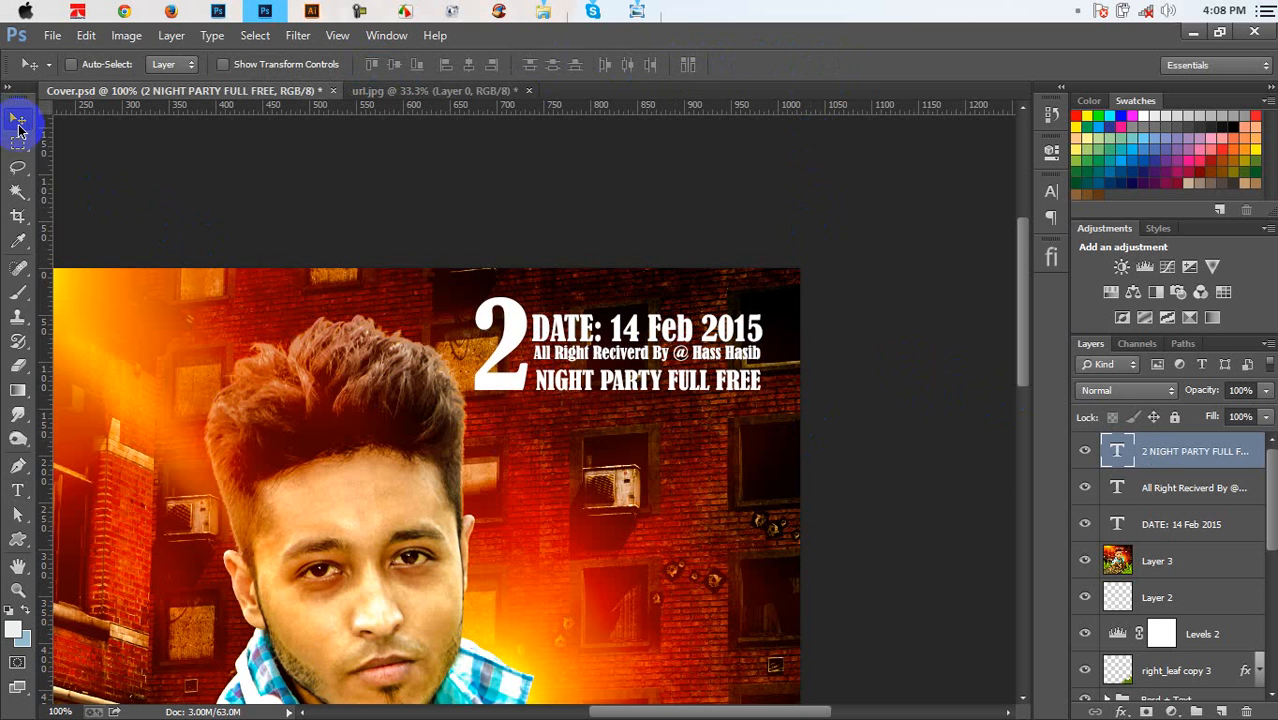
key("Up")
key("Left")
key("Left")
key("Right")
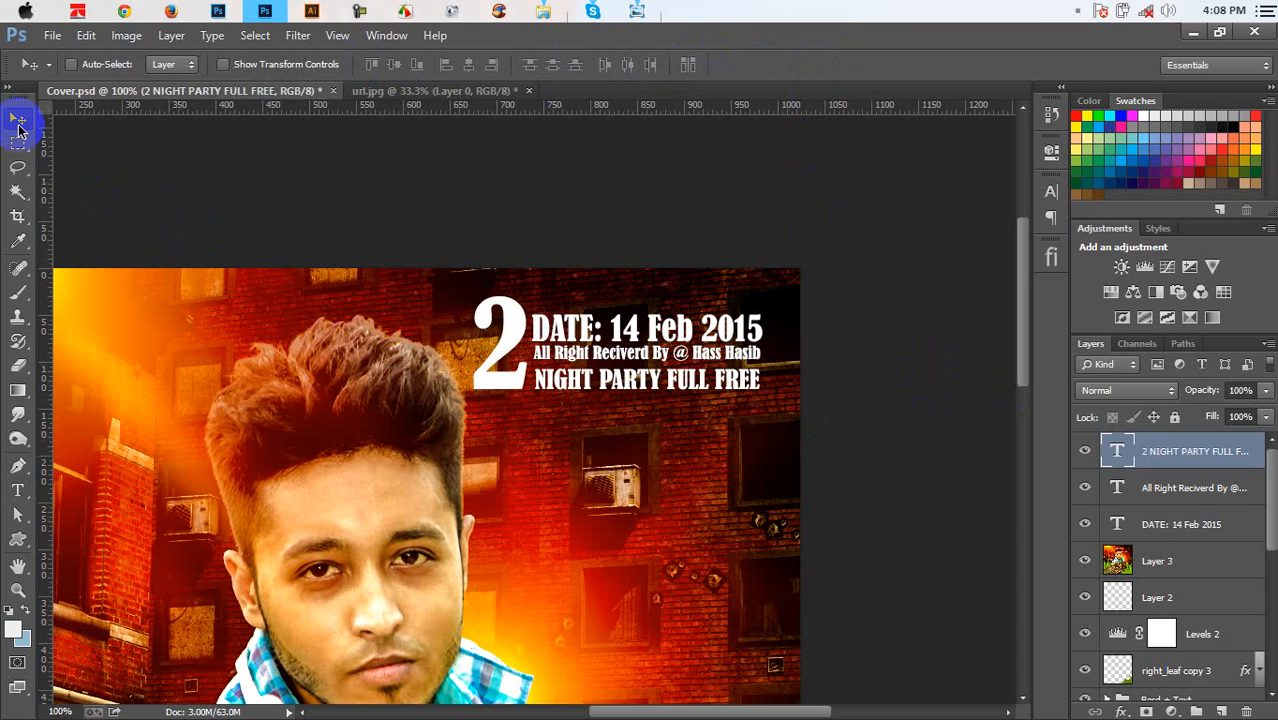
Scale the three text layers down together, tilt them slightly counterclockwise in the cover's upper corner, and save the document
left_click(1170, 524, "shift")
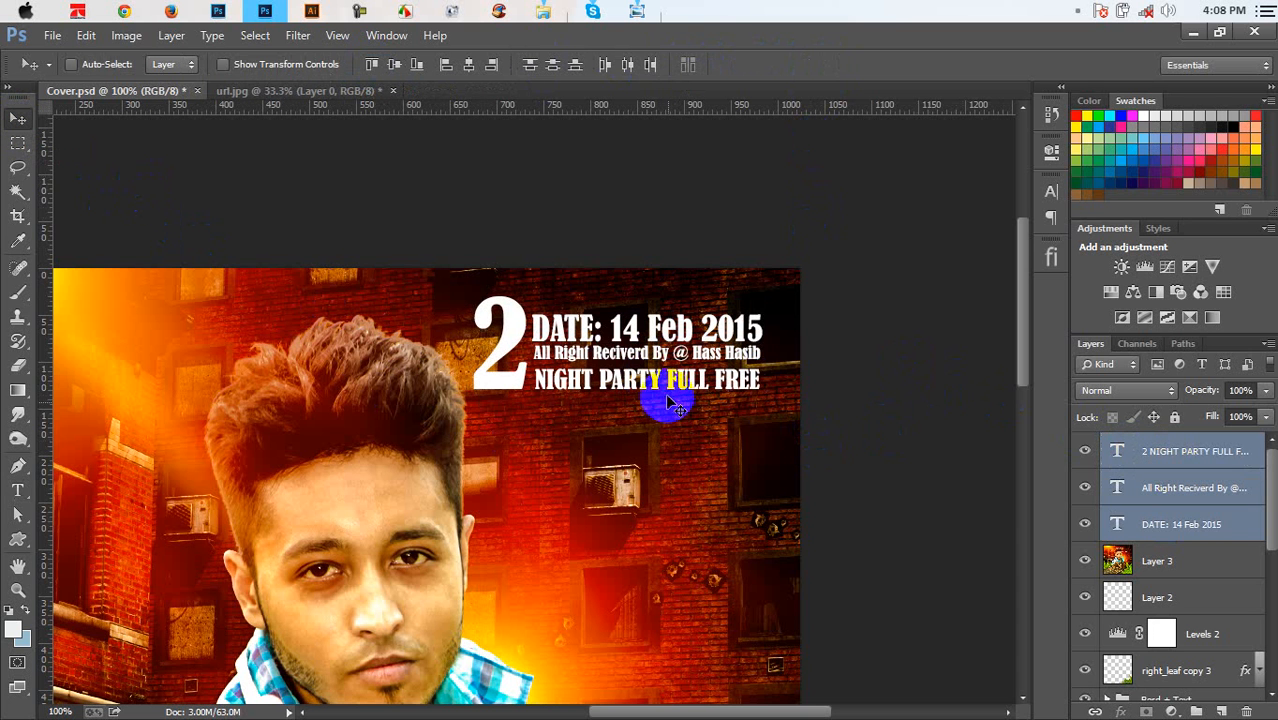
key("ctrl+t")
left_click_drag(880, 408, 844, 390)
key("Return")
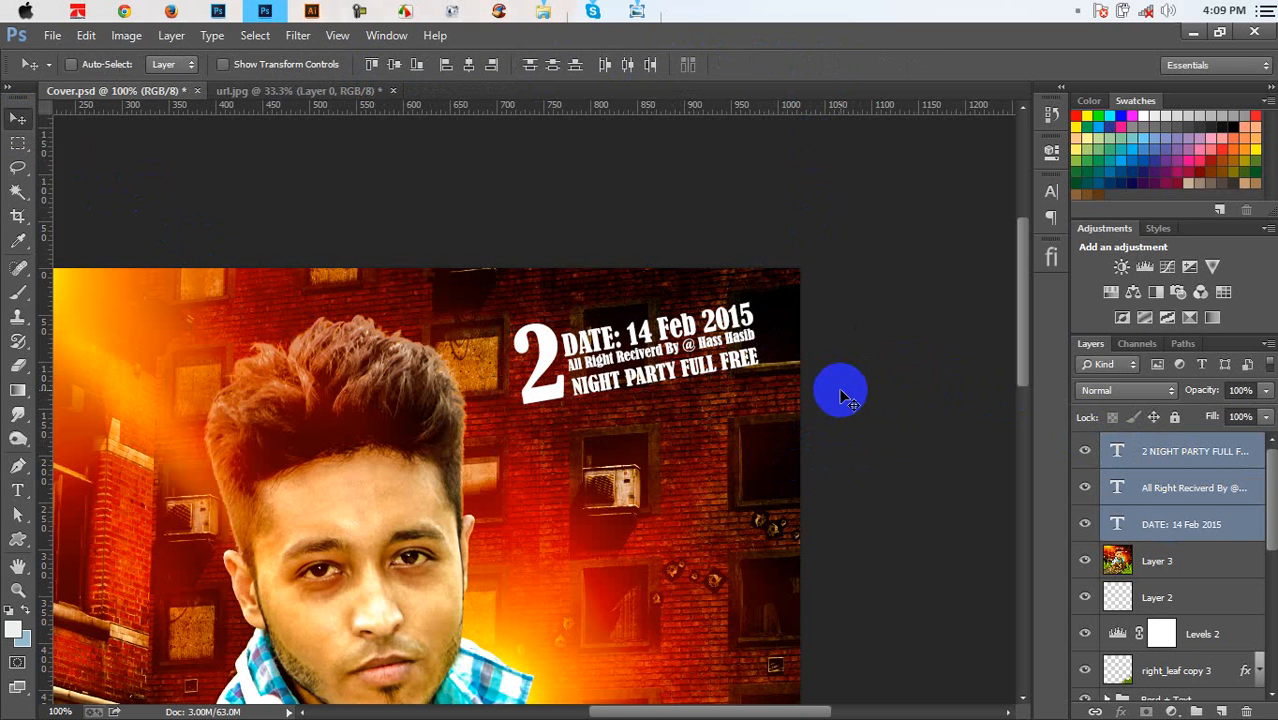
key("ctrl+s")
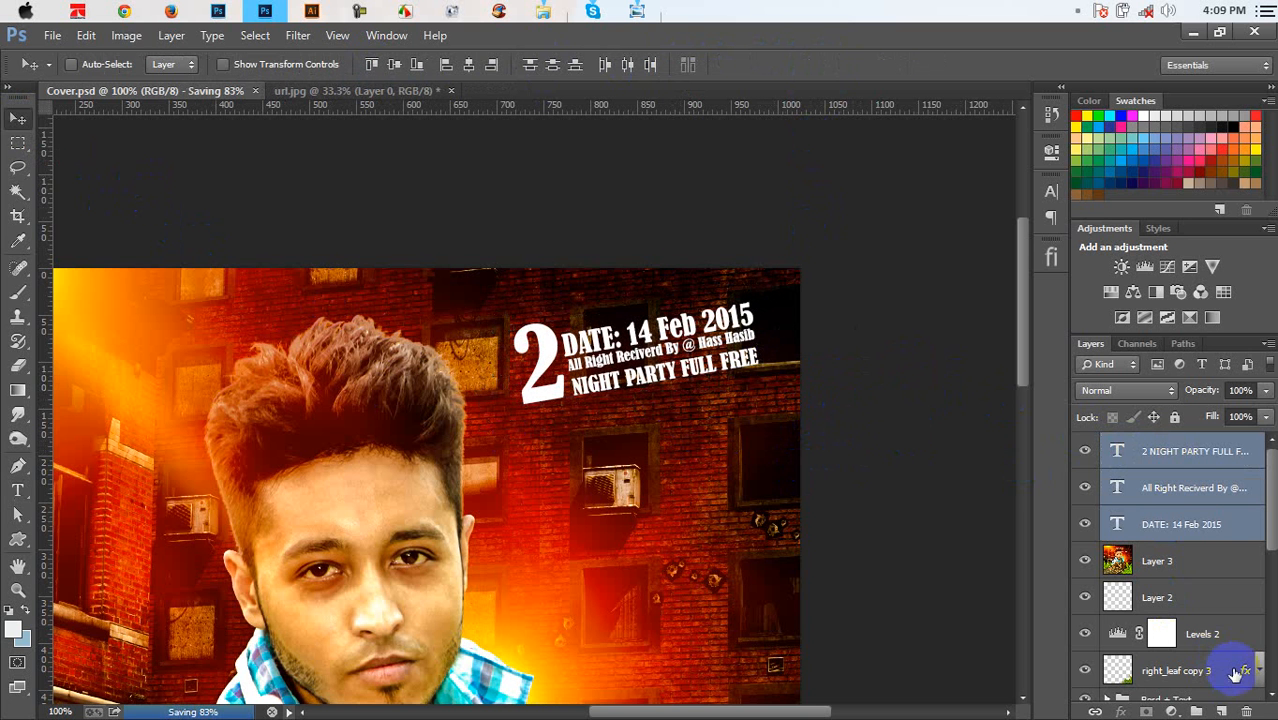
Copy the drop shadow from the right_leaf copy 3 layer to the date text and reduce the shadow's distance to 0 px and its size
left_click_drag(1247, 671, 1245, 526)
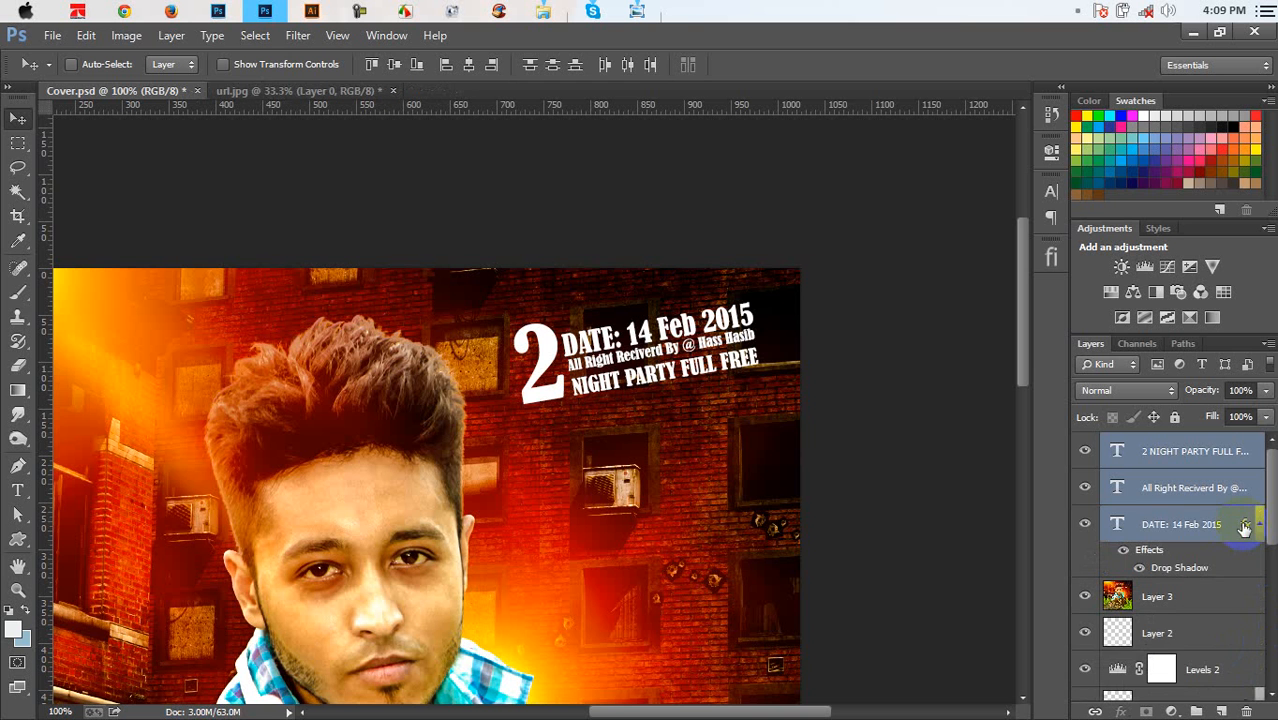
left_click(1258, 533)
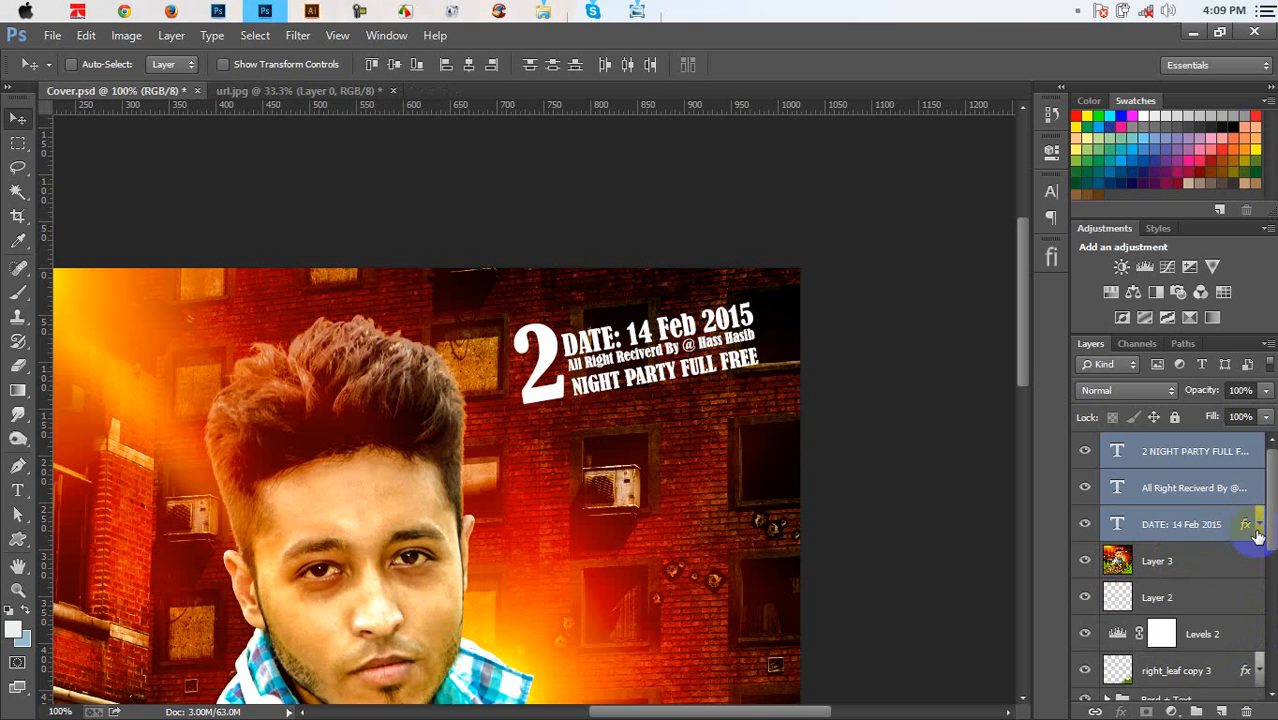
double_click(1245, 525)
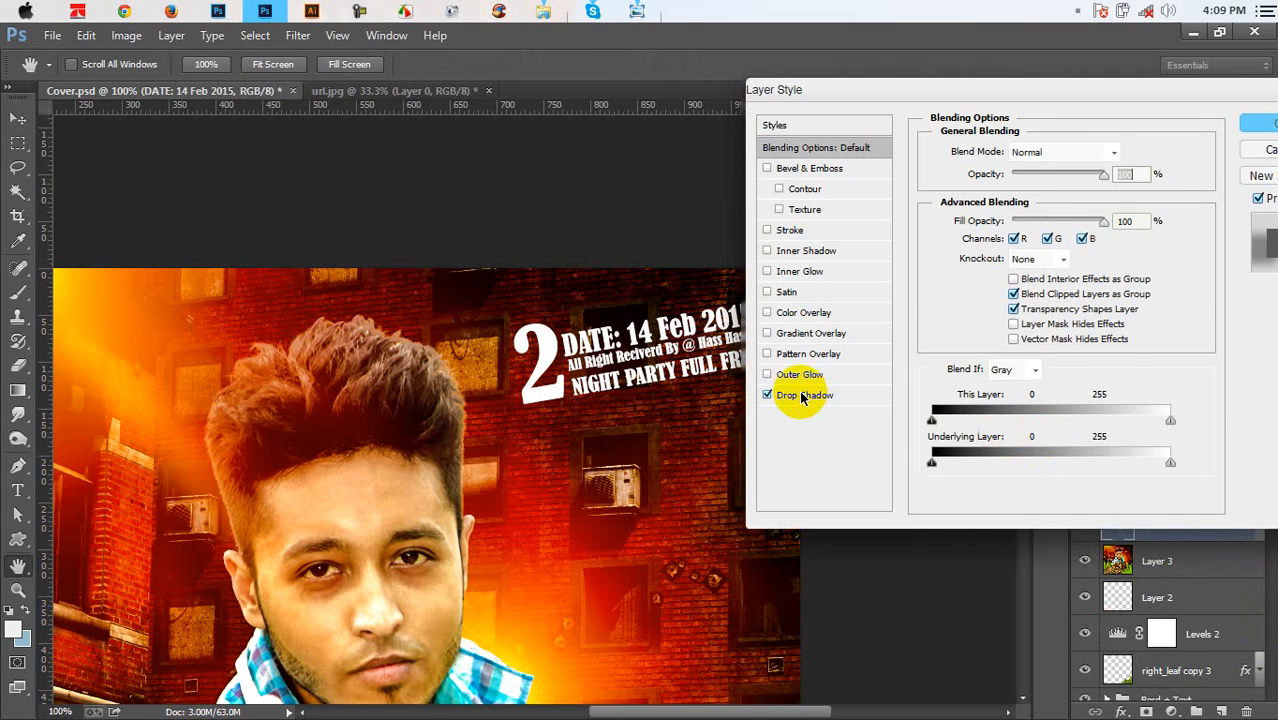
left_click_drag(1022, 234, 995, 243)
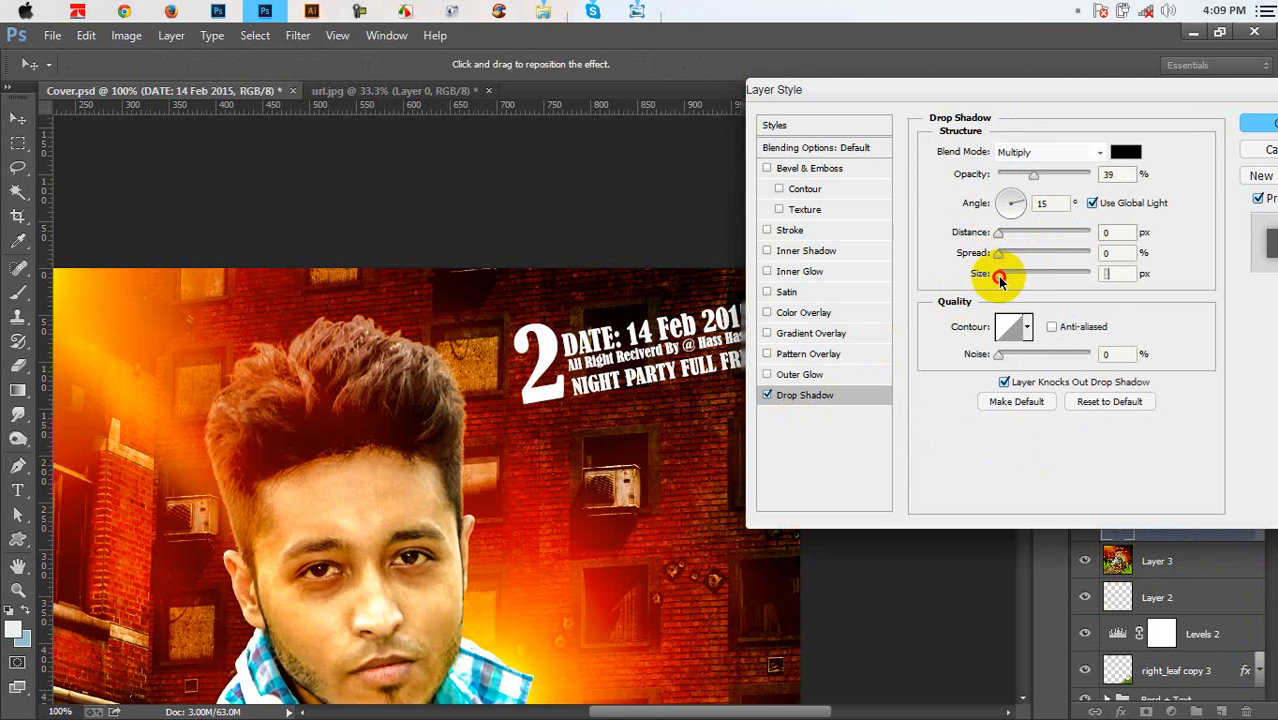
left_click(1256, 122)
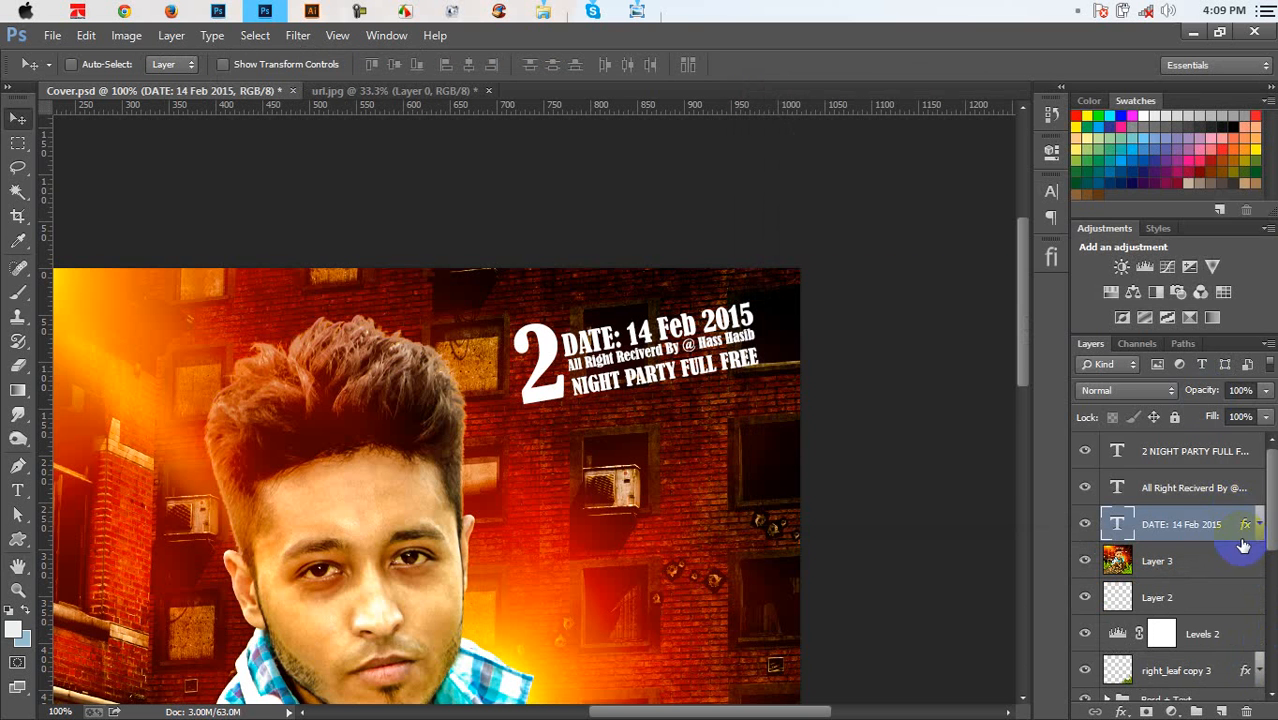
Copy the date text's drop shadow to the credit and night party text layers, collapse their effects, and save the document
left_click_drag(1251, 498, 1254, 458)
left_click(1262, 453)
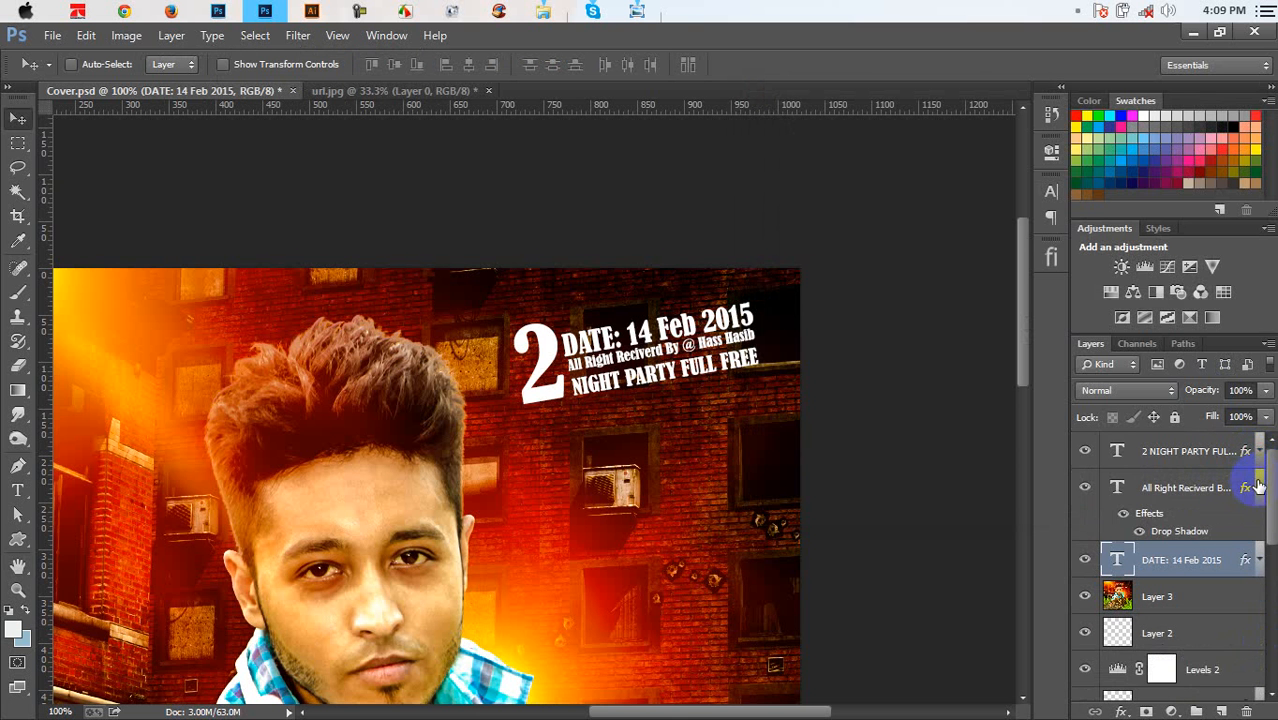
left_click(1259, 488)
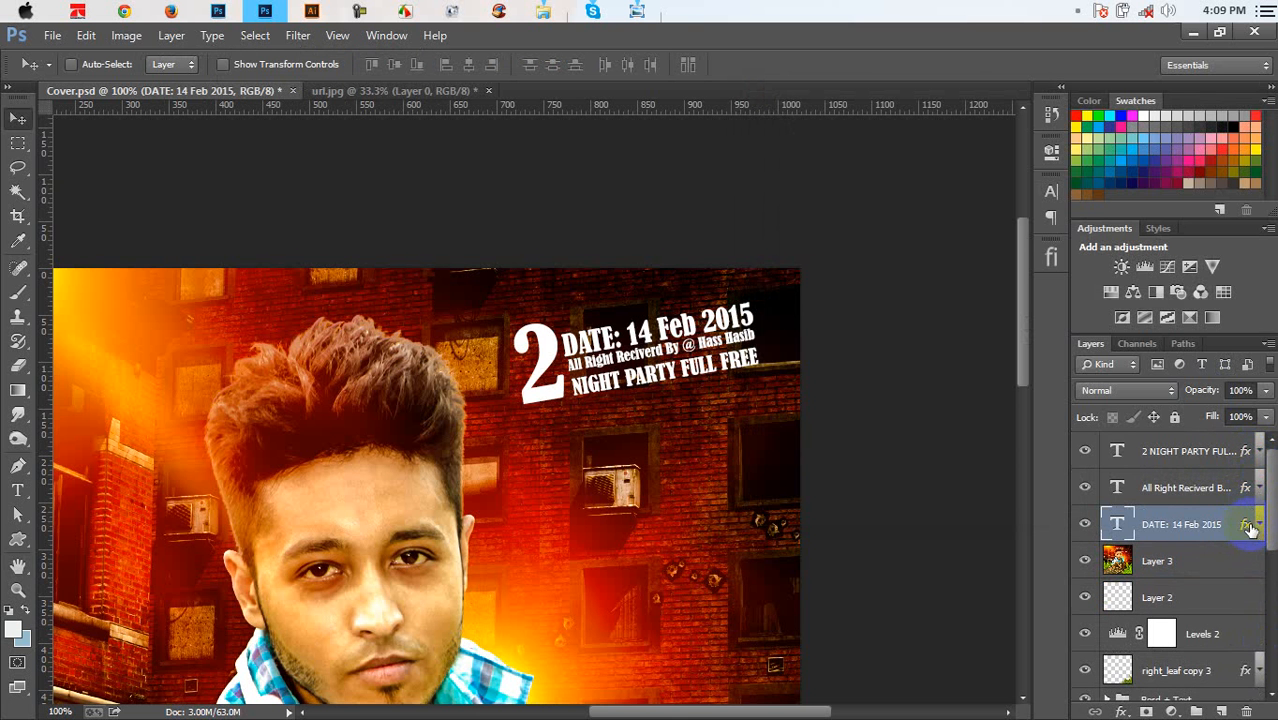
key("ctrl+s")
Duplicate the topmost wood texture layer in the Bord + Text group and move the copy above all other layers
key("ctrl+minus")
key("ctrl+minus")
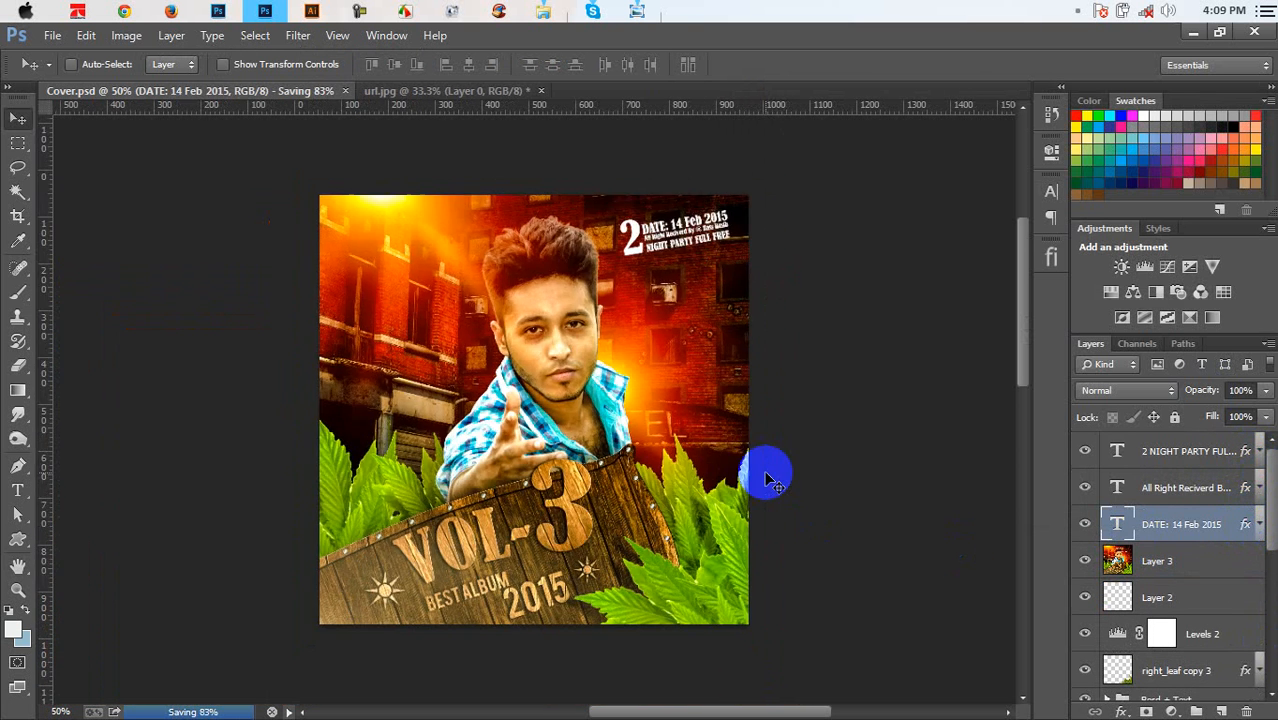
scroll(1155, 593, "down", 5)
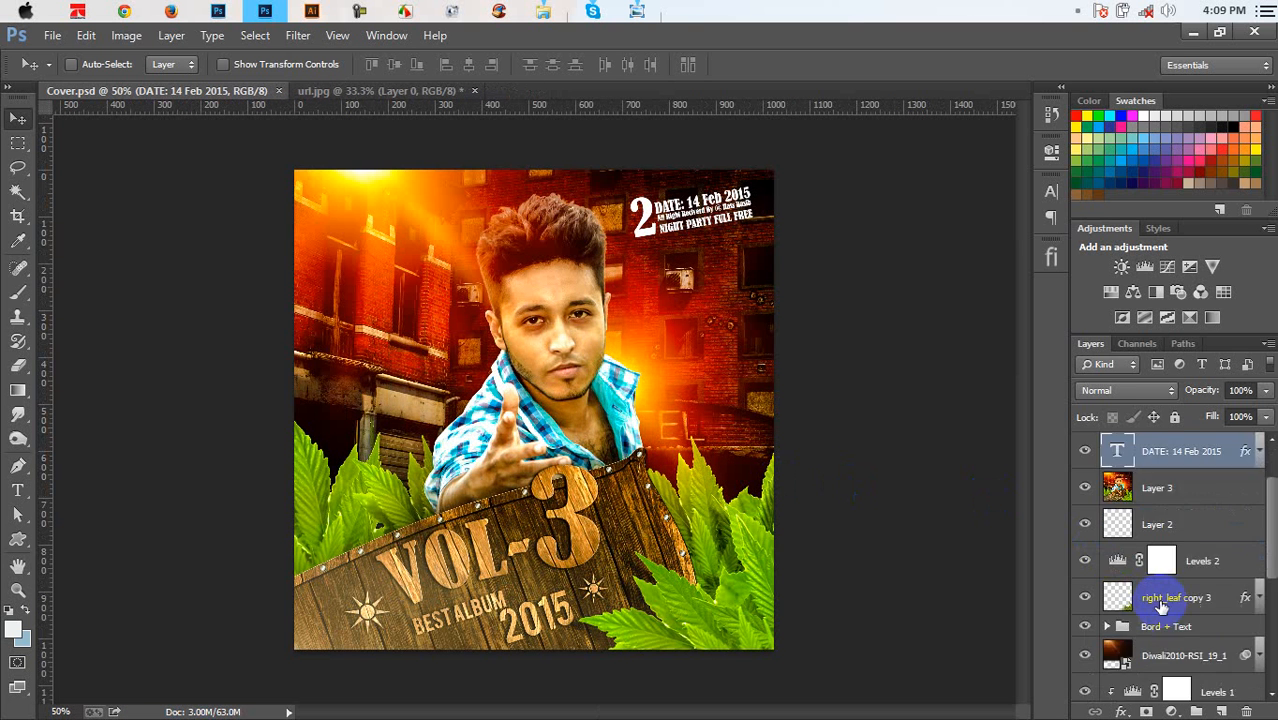
scroll(1167, 630, "down", 4)
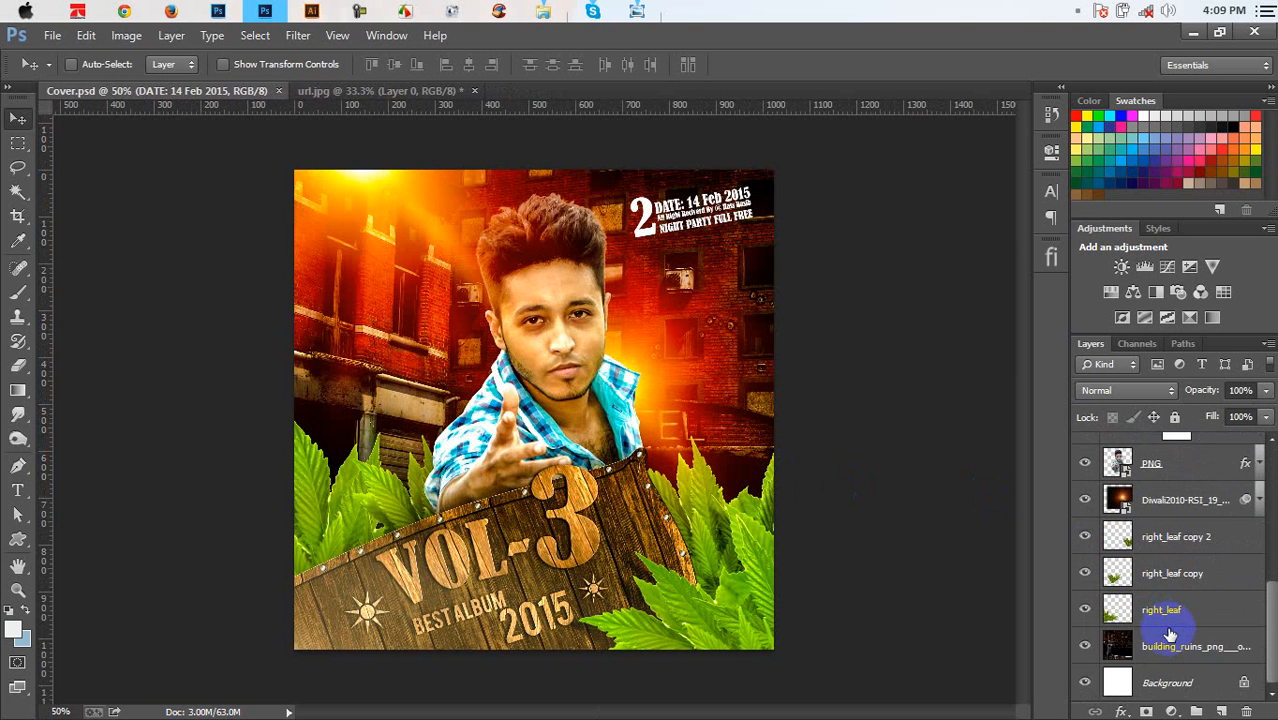
scroll(1118, 493, "up", 4)
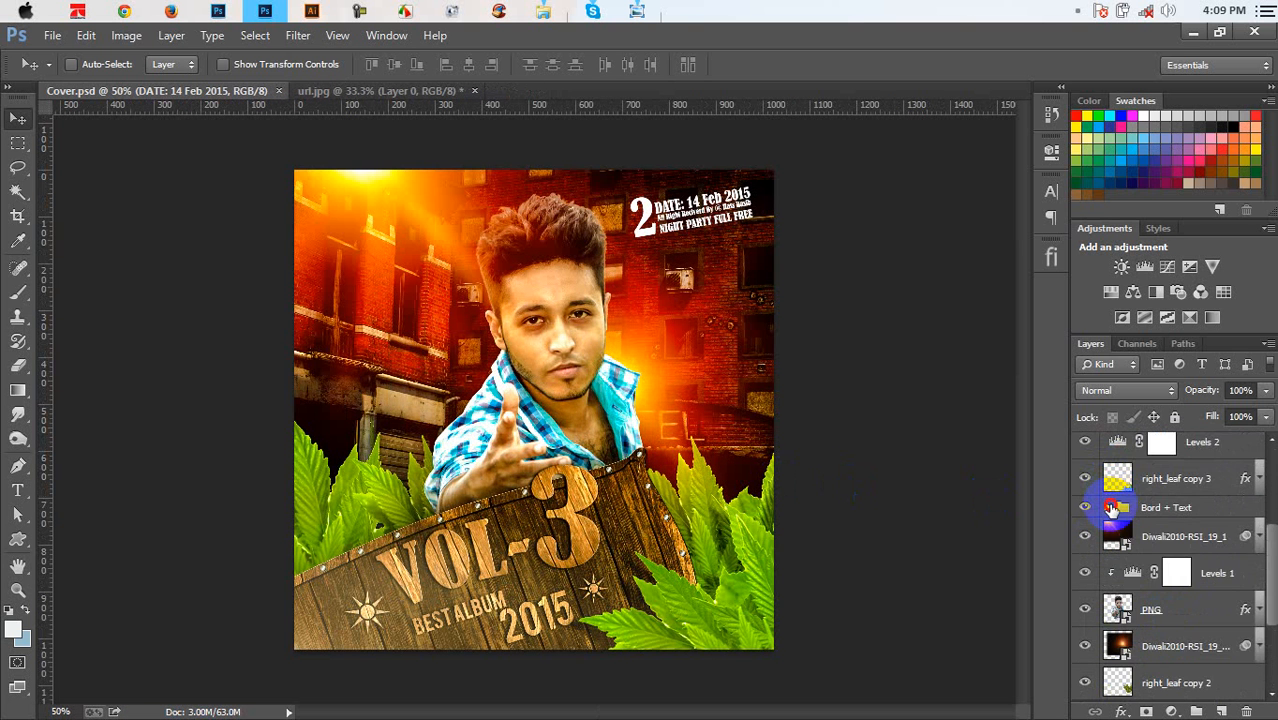
left_click(1107, 507)
left_click(1221, 540)
key("ctrl+j")
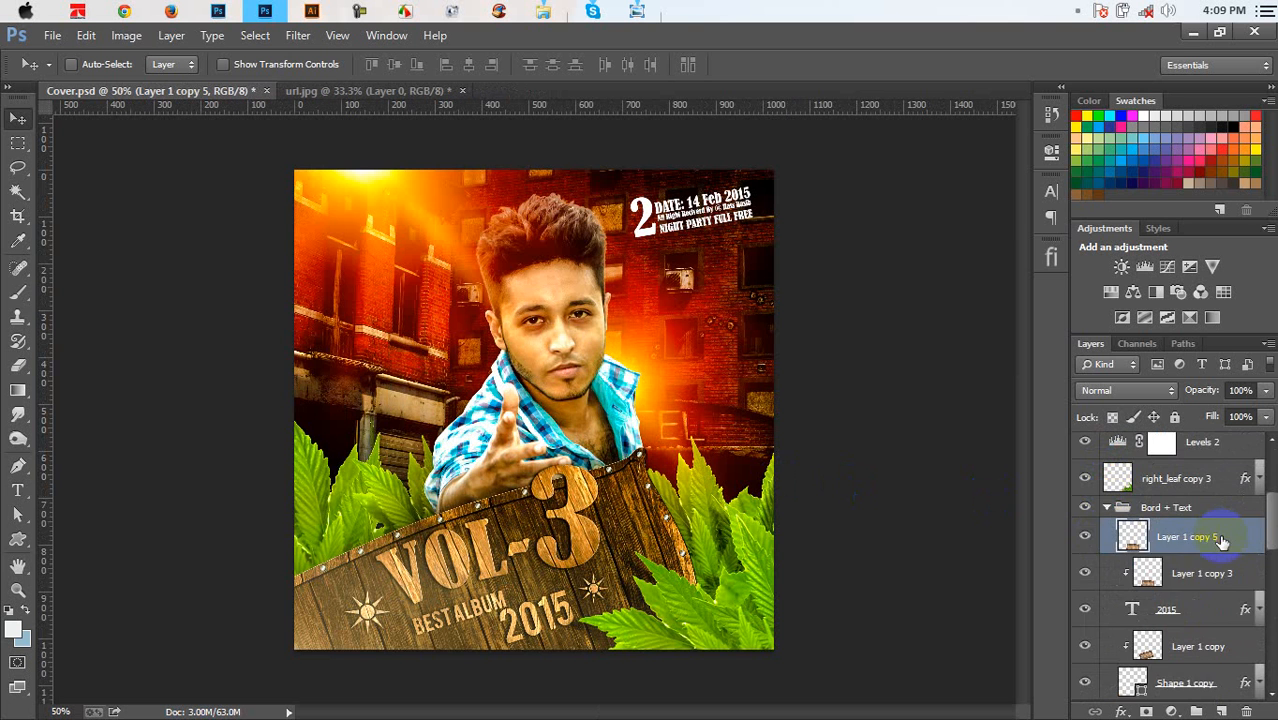
scroll(1221, 540, "up", 1)
left_click_drag(1181, 605, 1168, 440)
Group the night party, credit and date text layers together
left_click(1178, 490)
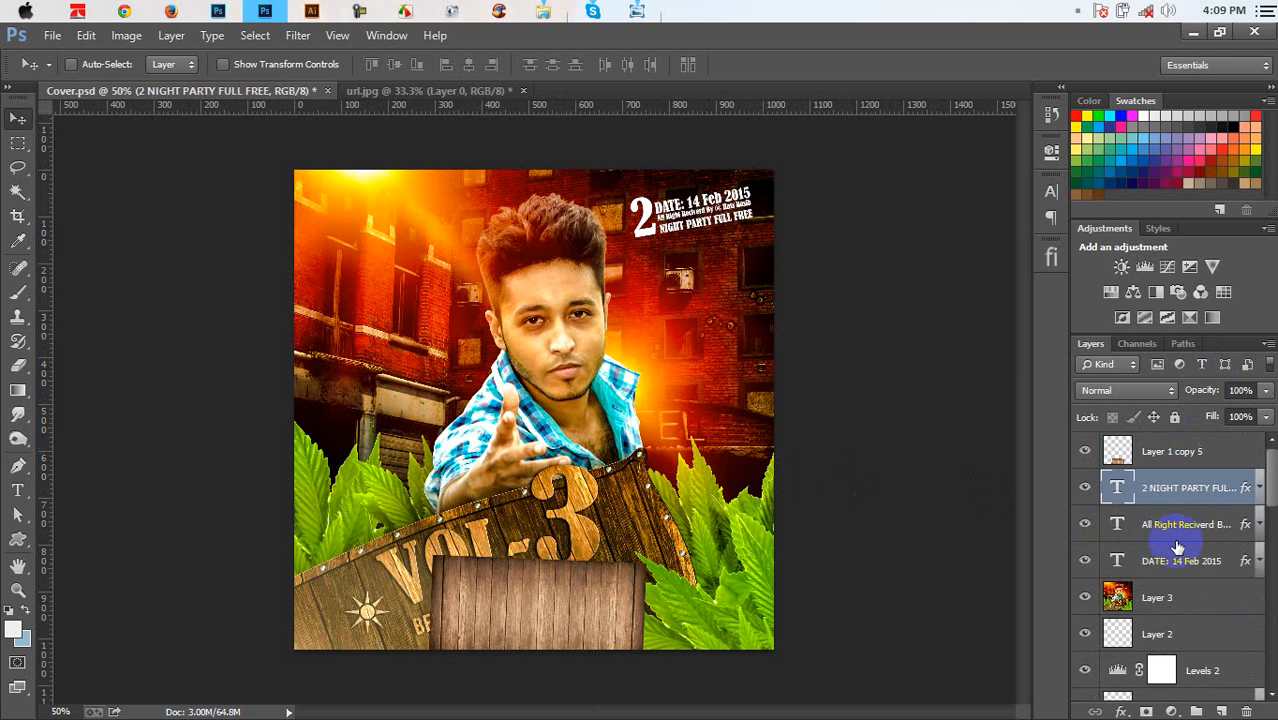
left_click(1178, 561, "shift")
key("ctrl+g")
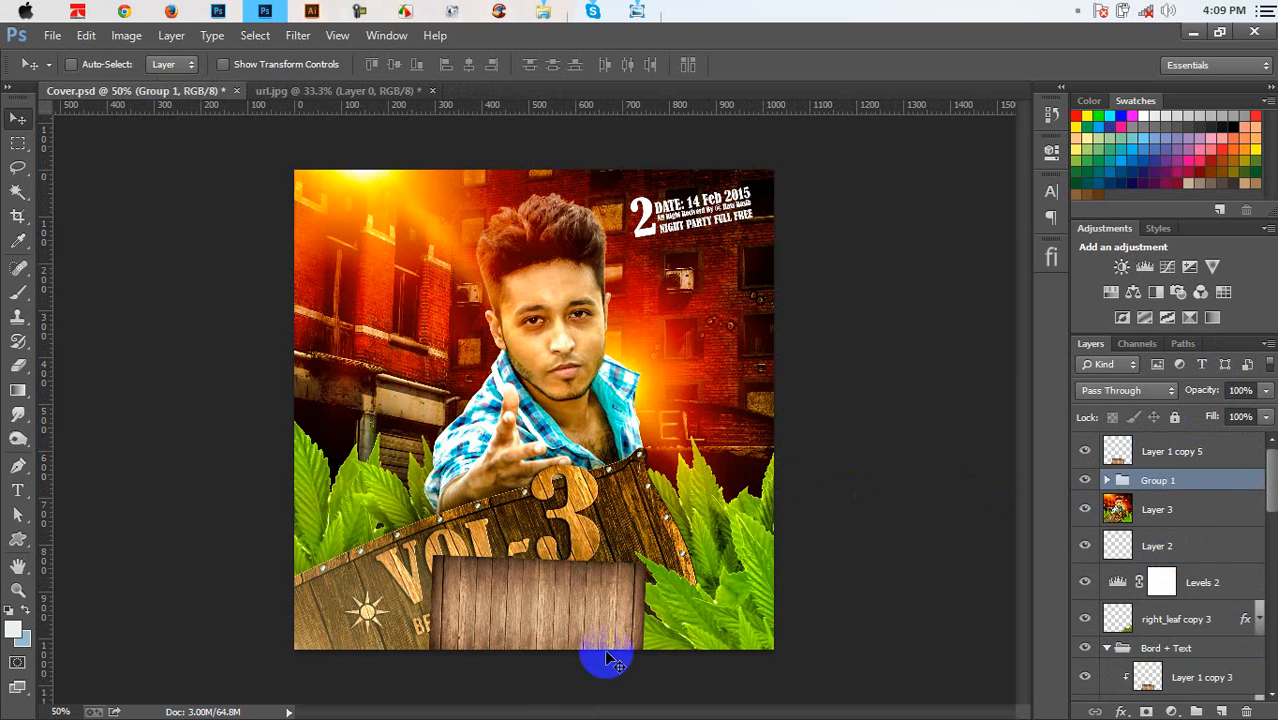
Clip the copied wood texture to the text group and move it over the date lettering
left_click(1178, 468, "alt")
left_click(1187, 451)
left_click_drag(634, 600, 752, 220)
Scale the clipped wood texture to about 60% and rotate it about -12.7° so it covers the tilted date lettering
key("ctrl+plus")
key("ctrl+plus")
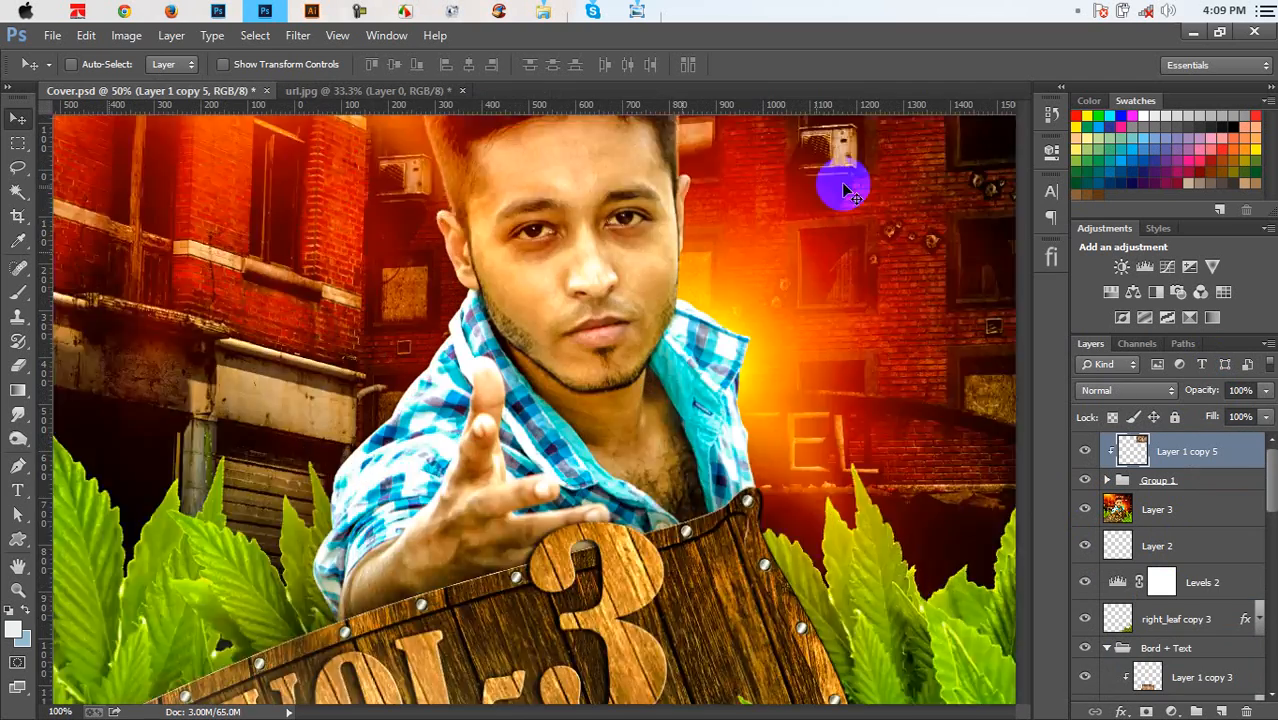
key("ctrl+plus")
left_click_drag(819, 320, 625, 488)
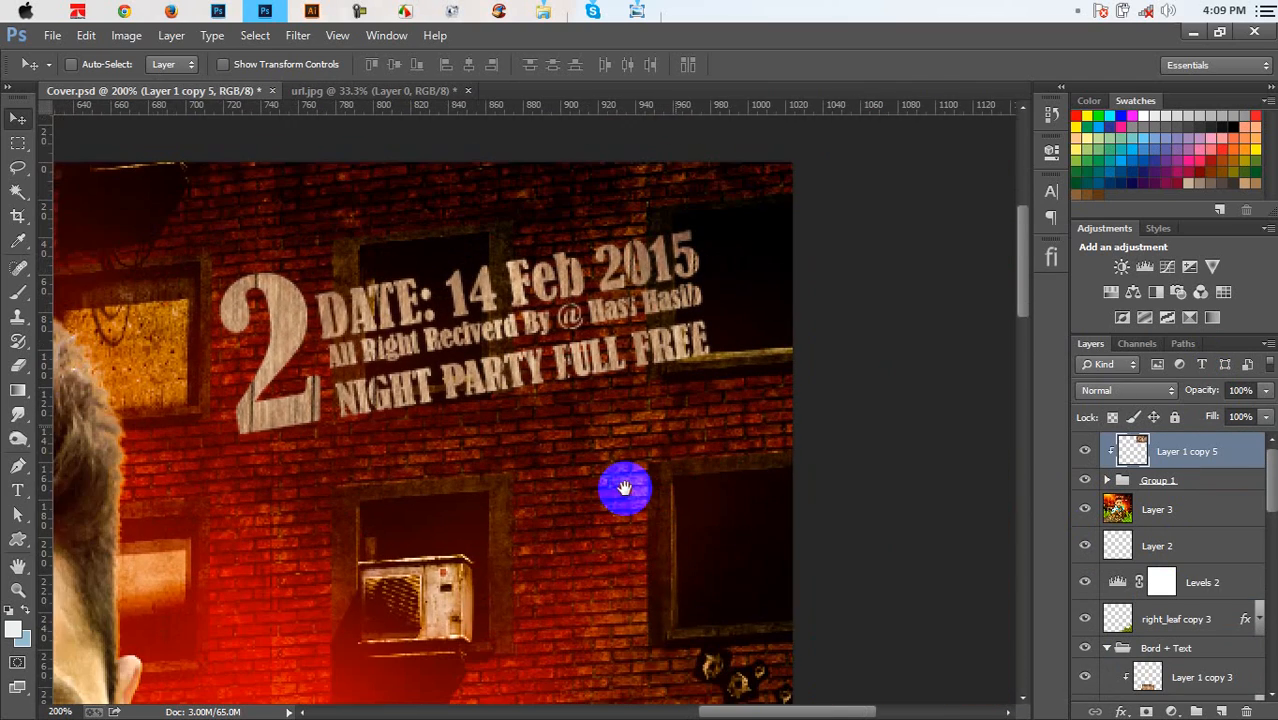
key("ctrl+t")
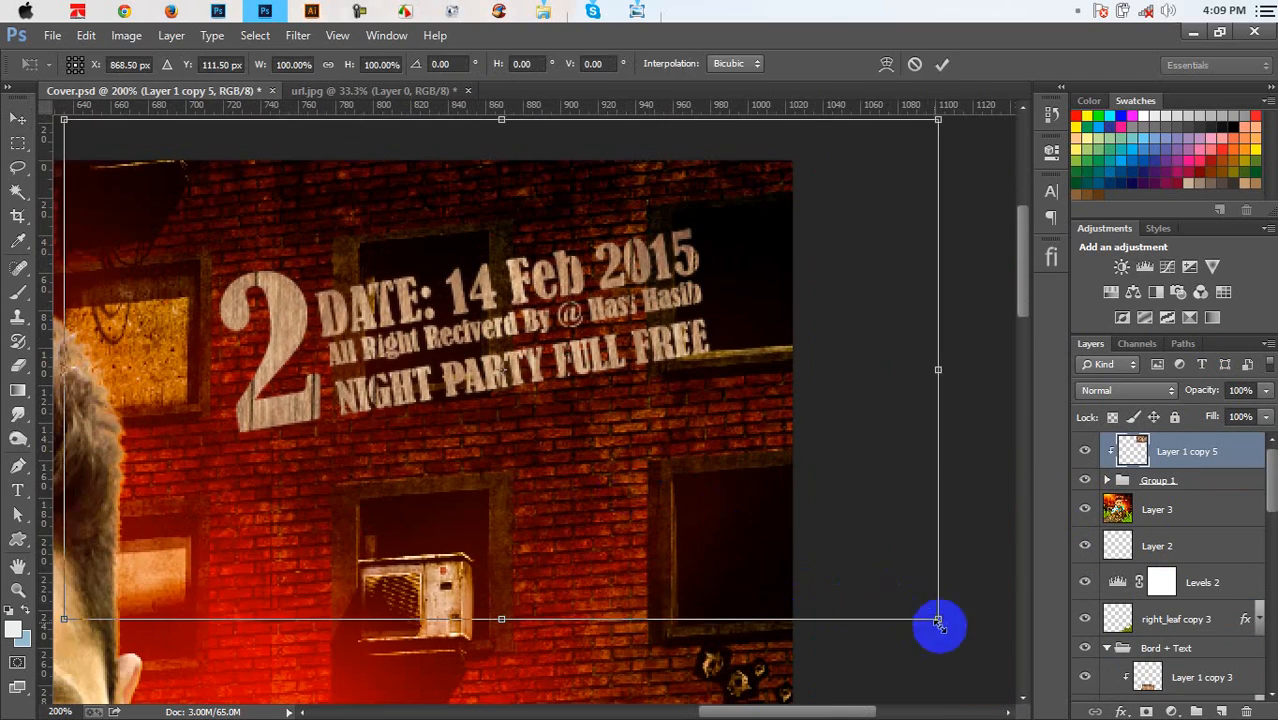
left_click_drag(937, 624, 815, 540)
left_click_drag(893, 571, 686, 396)
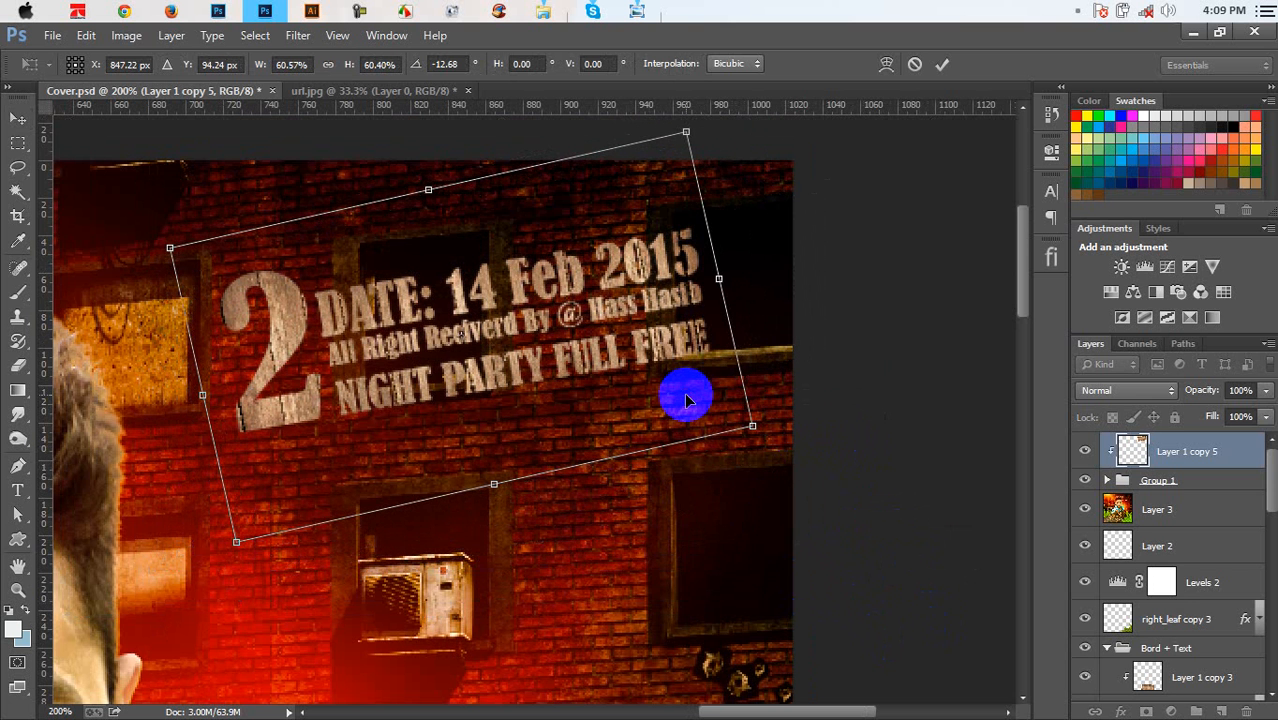
key("Return")
Remove the layer effects from the night party, credit and date text layers inside Group 1, and collapse the group
left_click(1108, 481)
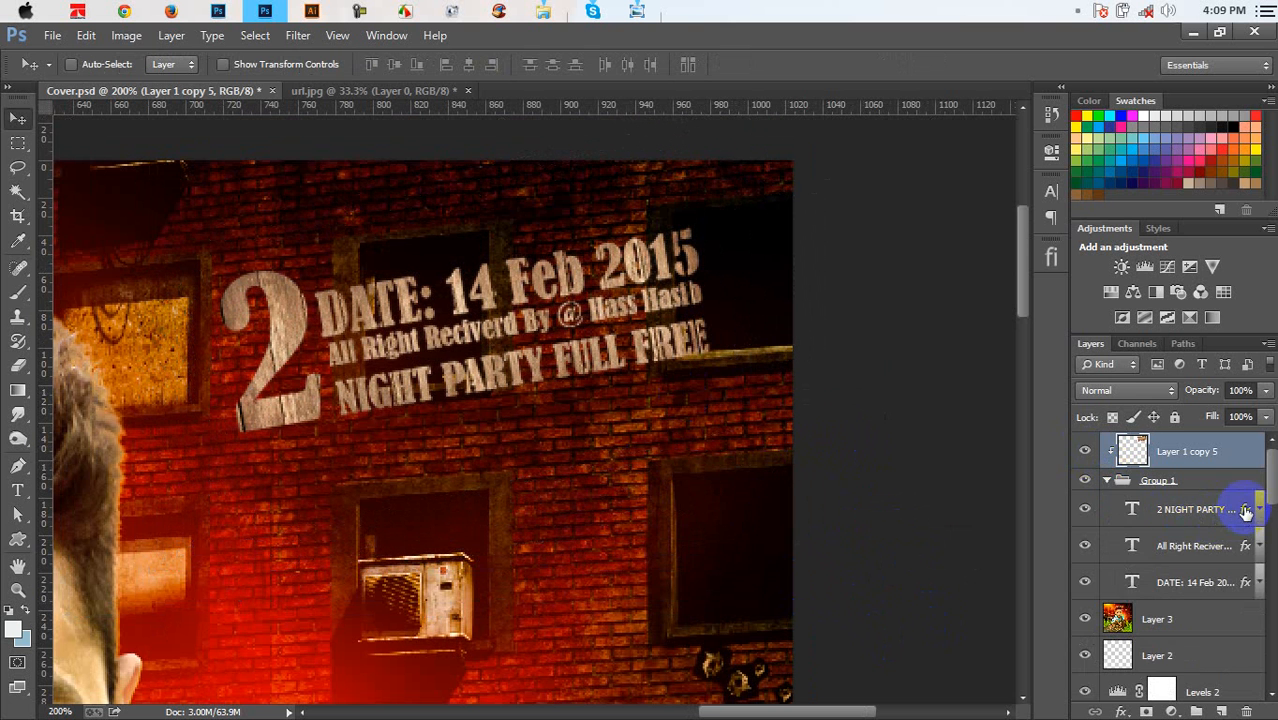
left_click_drag(1246, 512, 1246, 711)
left_click_drag(1246, 538, 1246, 710)
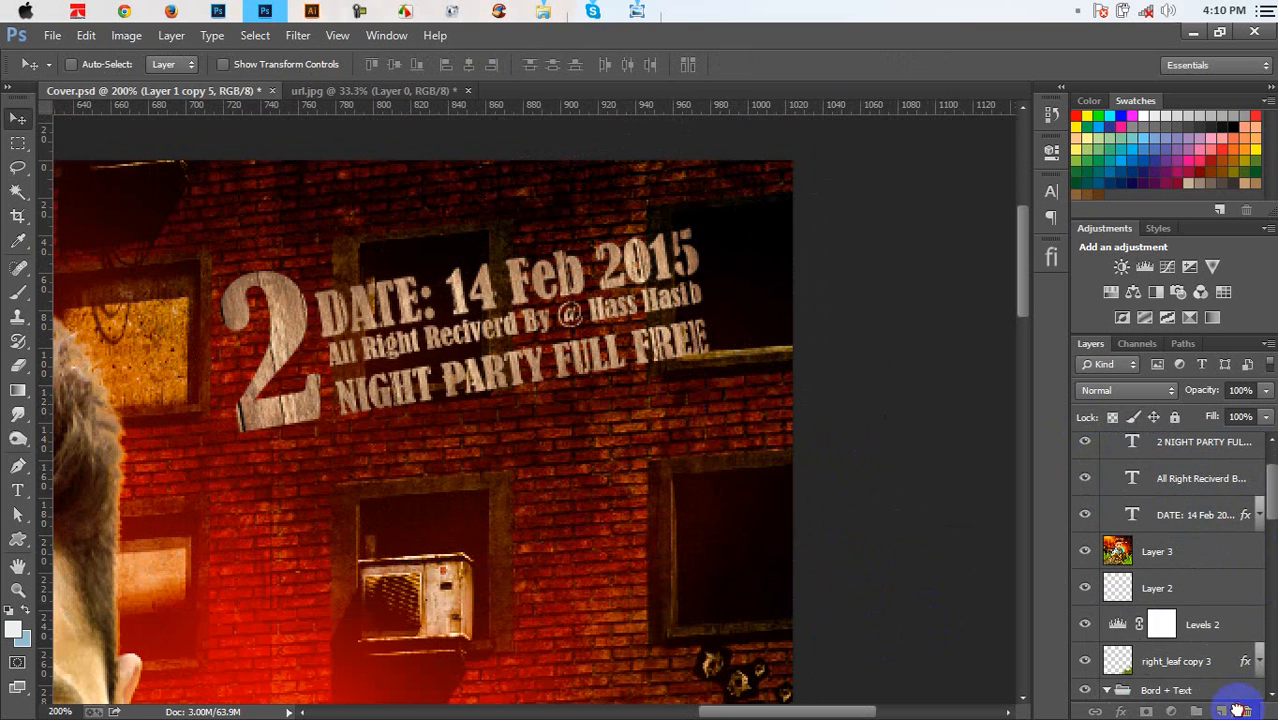
scroll(1262, 491, "up", 3)
left_click(1108, 481)
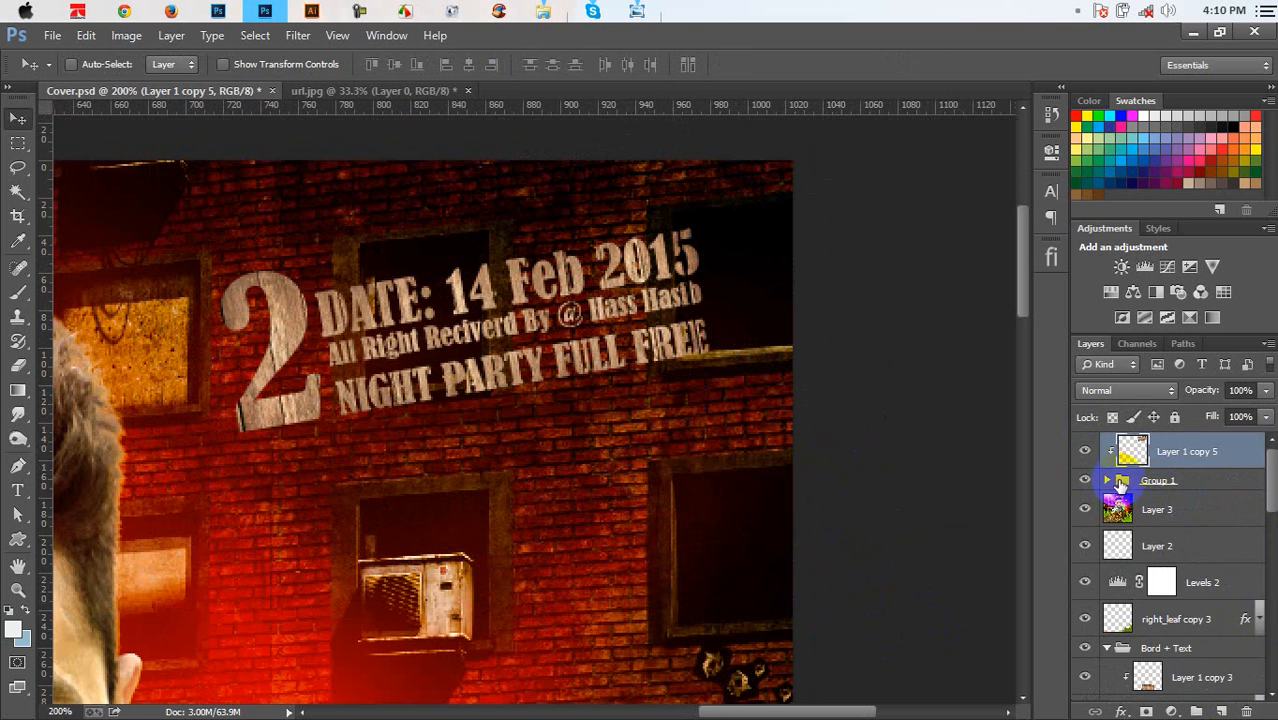
Add a drop shadow to Group 1 with a 120° angle, global light off and a distance of 5 px
left_click(1228, 480)
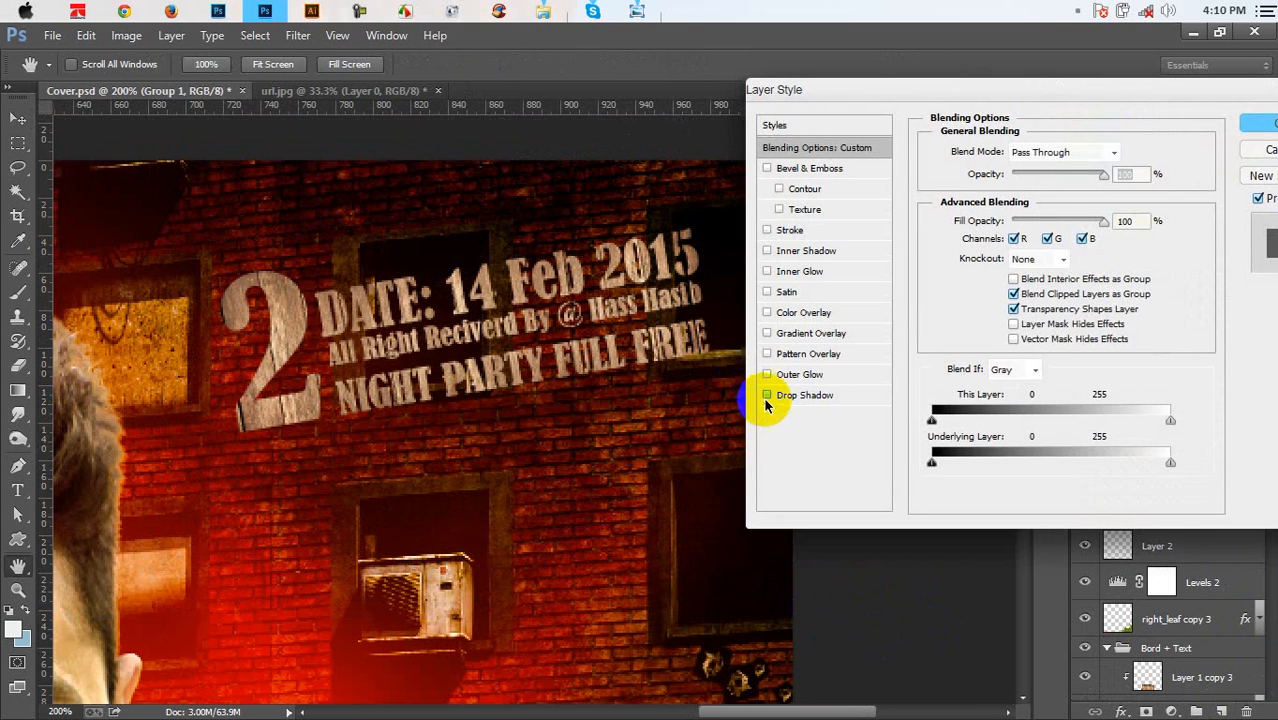
left_click(768, 395)
left_click(798, 395)
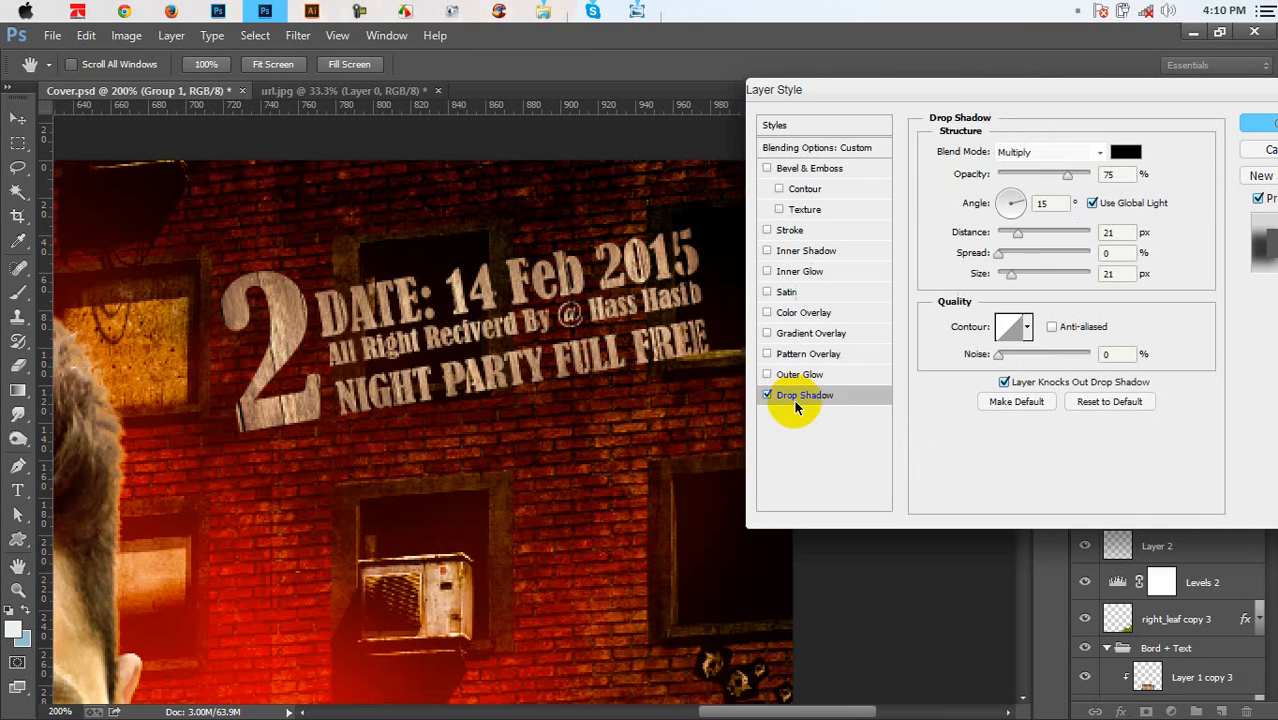
left_click(1005, 233)
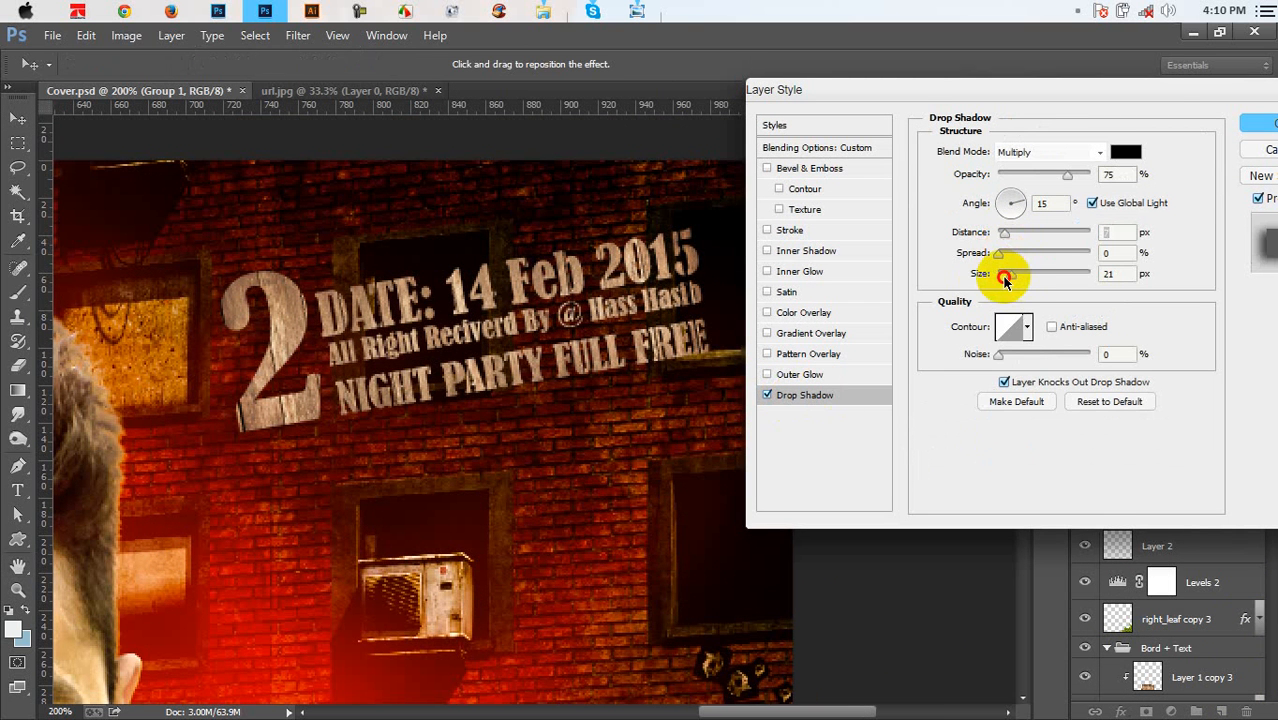
left_click_drag(485, 385, 503, 393)
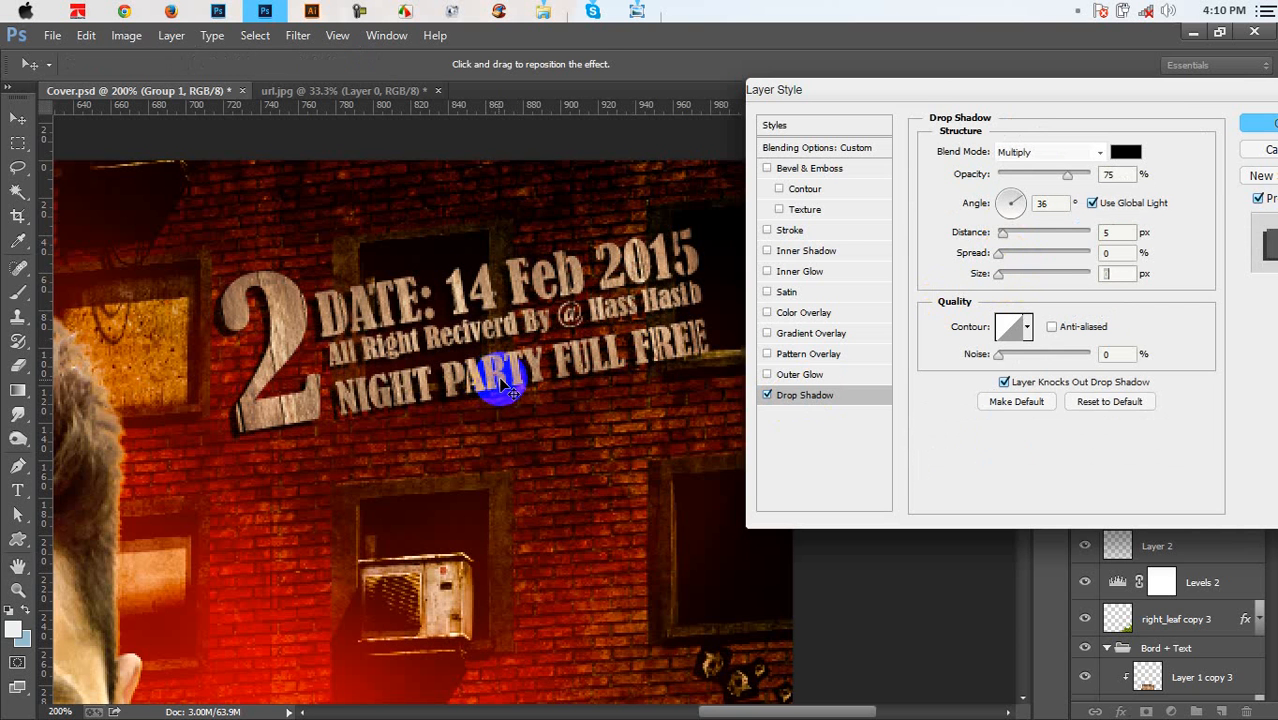
mouse_move(999, 273)
left_mouse_down()
mouse_move(1012, 274)
mouse_move(997, 279)
left_mouse_up()
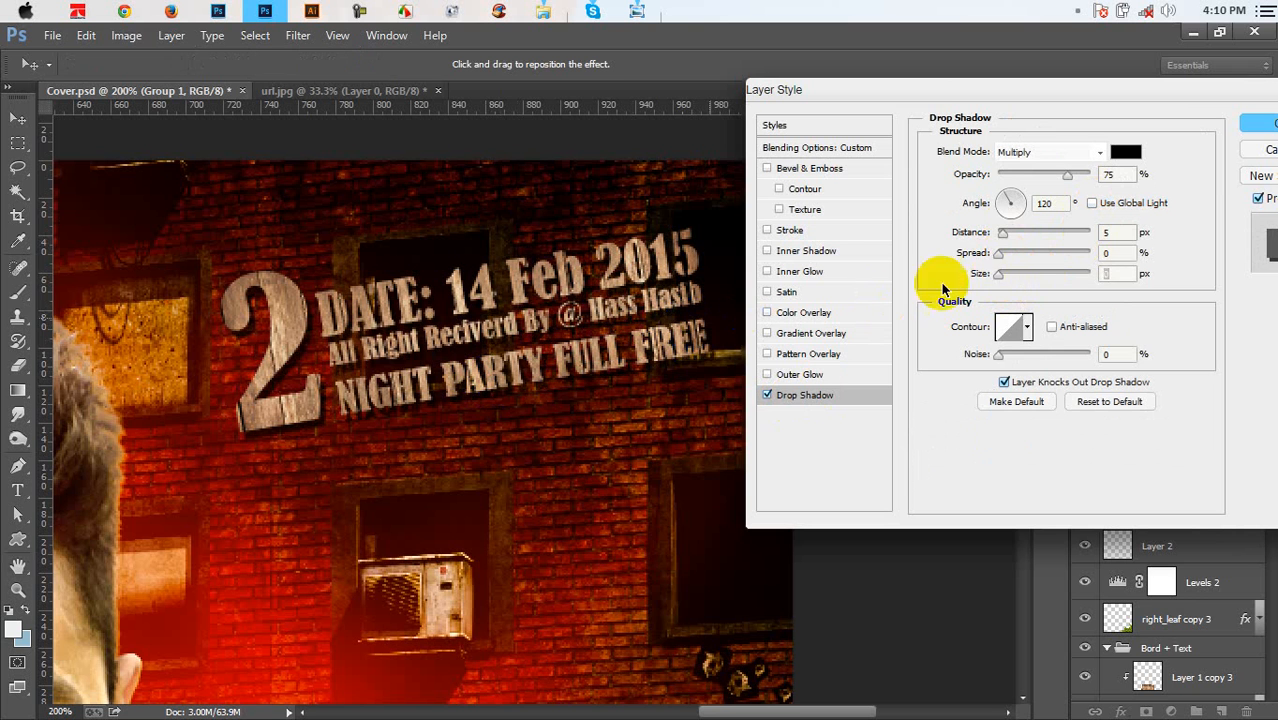
left_click_drag(1003, 235, 999, 236)
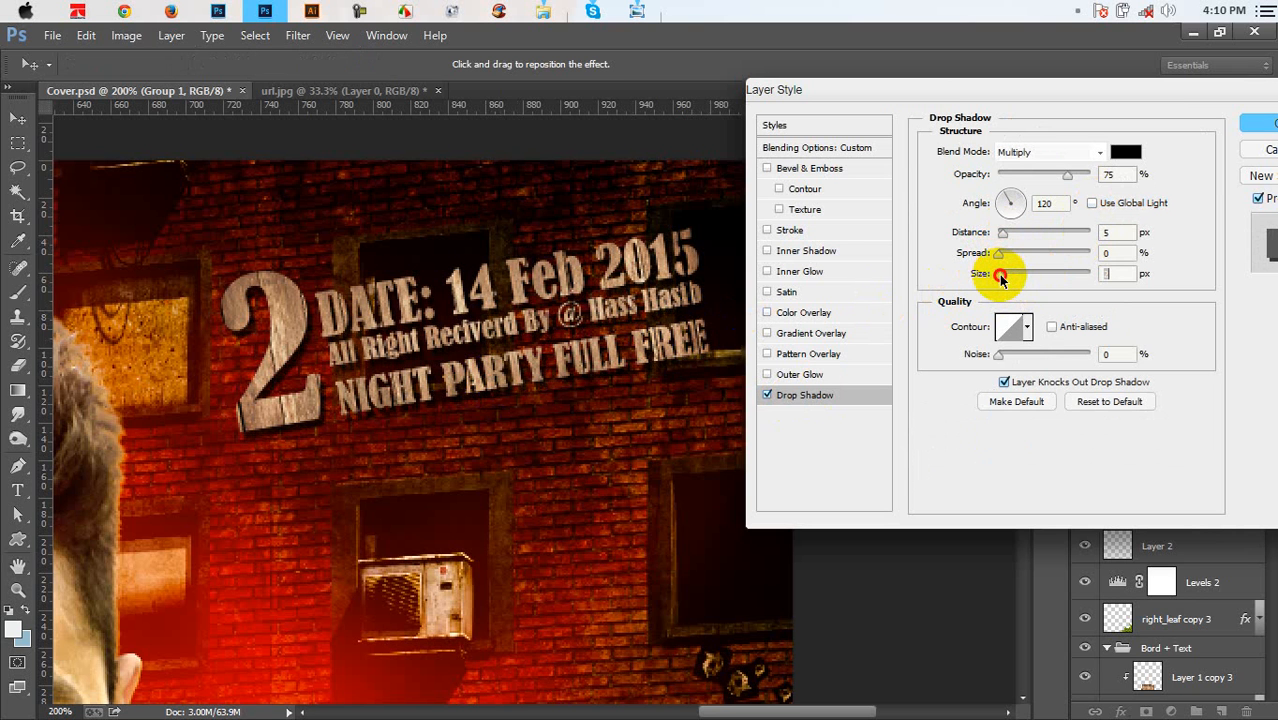
Add a 1 px outside stroke to Group 1
left_click(767, 230)
left_click(786, 230)
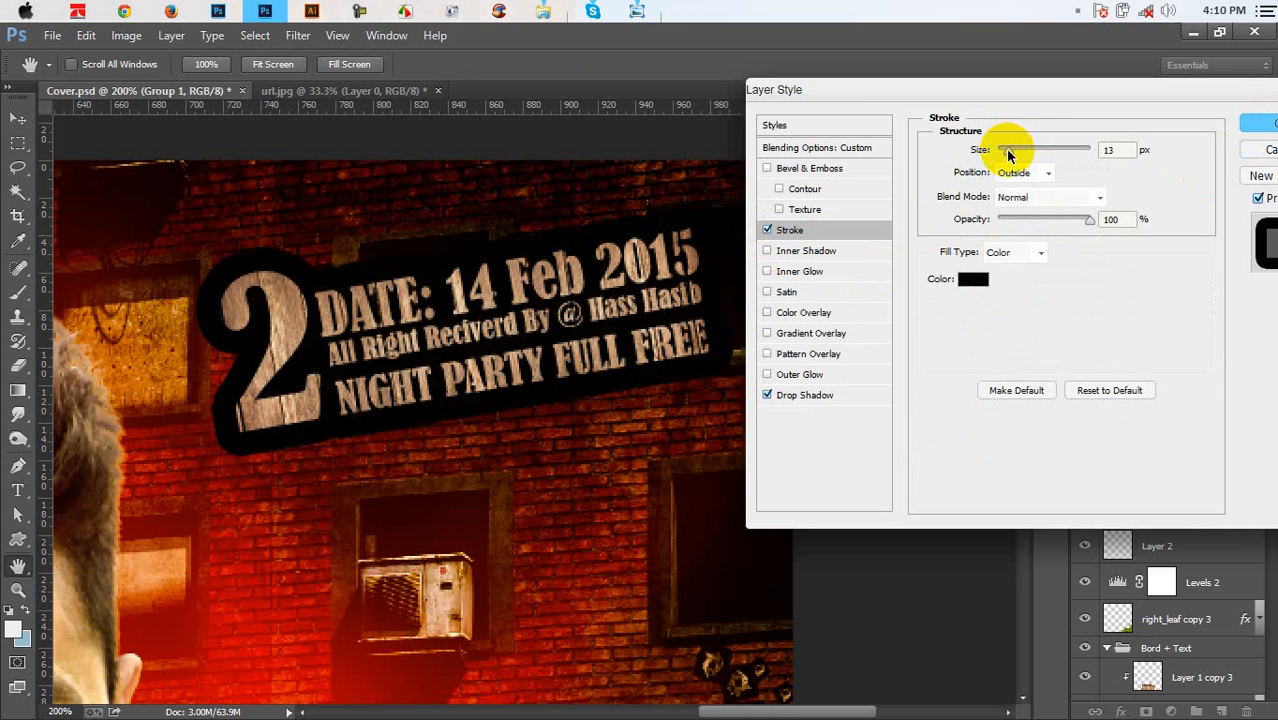
left_click_drag(1008, 155, 999, 150)
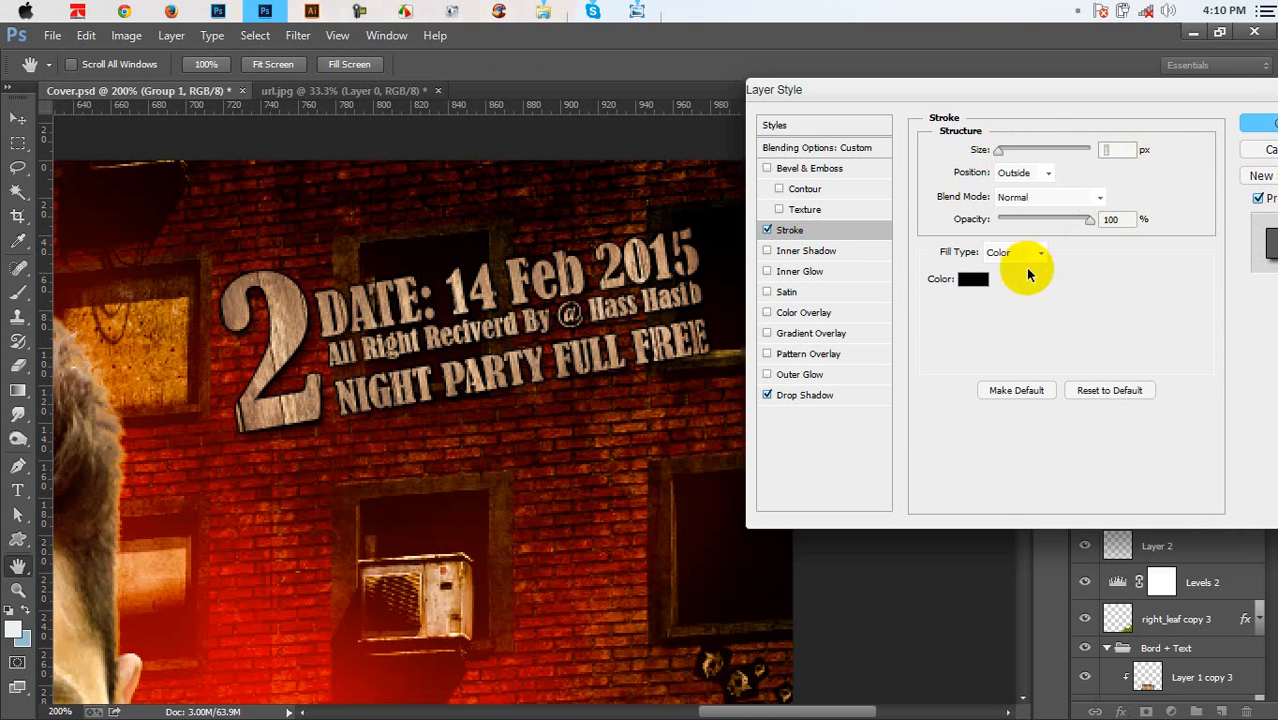
Try white, grey, pink and dark brown for the group's stroke, settle on black (000000), and apply the layer style
left_click(973, 279)
left_click_drag(941, 296, 604, 193)
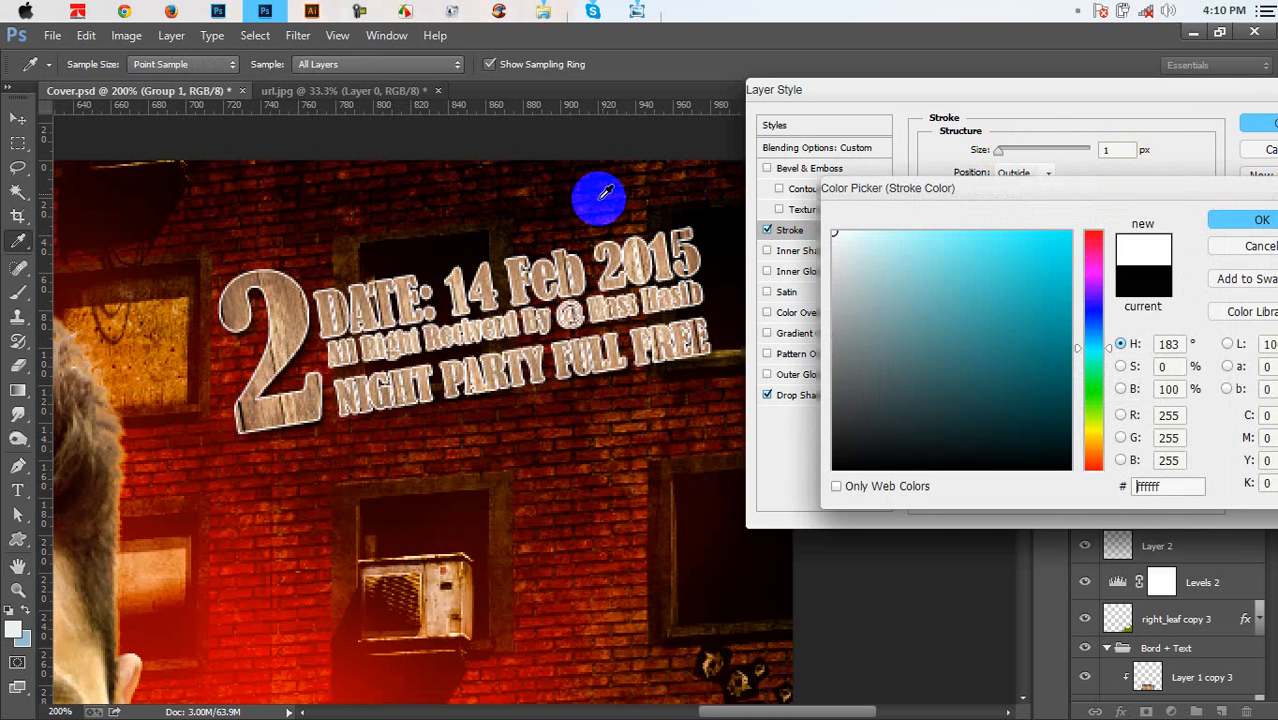
left_click(856, 281)
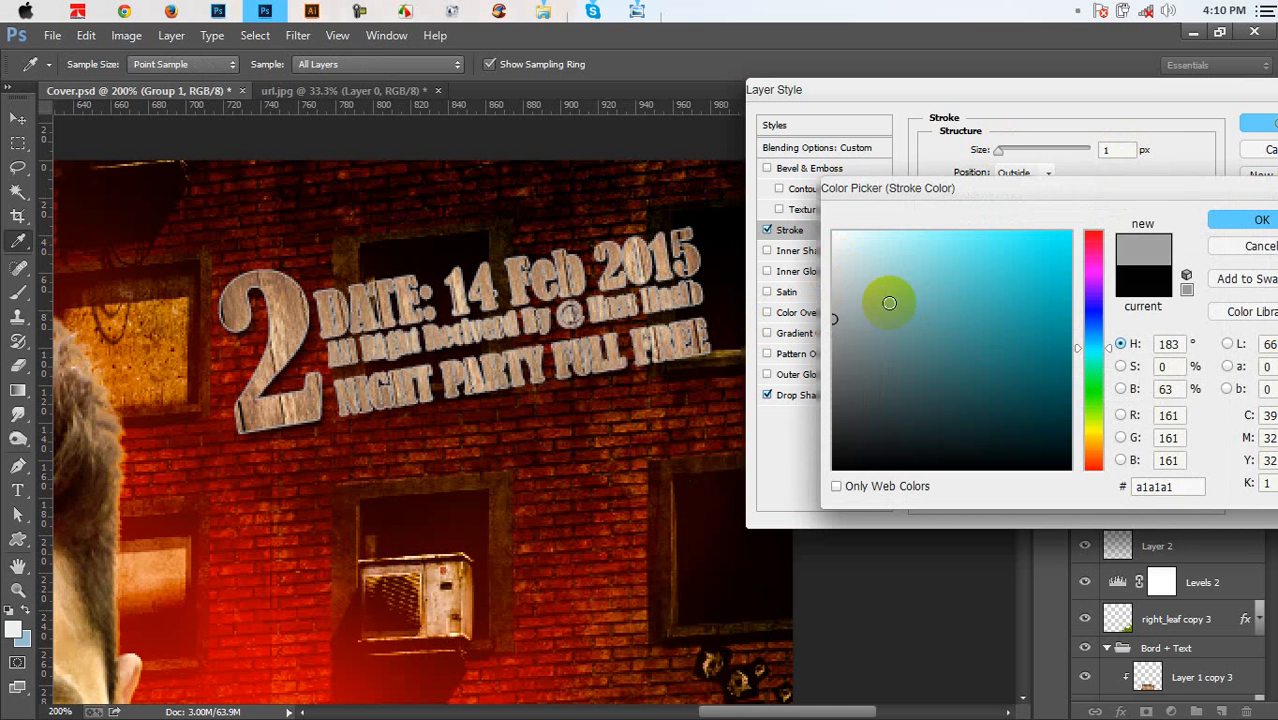
left_click(1069, 306)
left_click(1094, 250)
left_click(1046, 254)
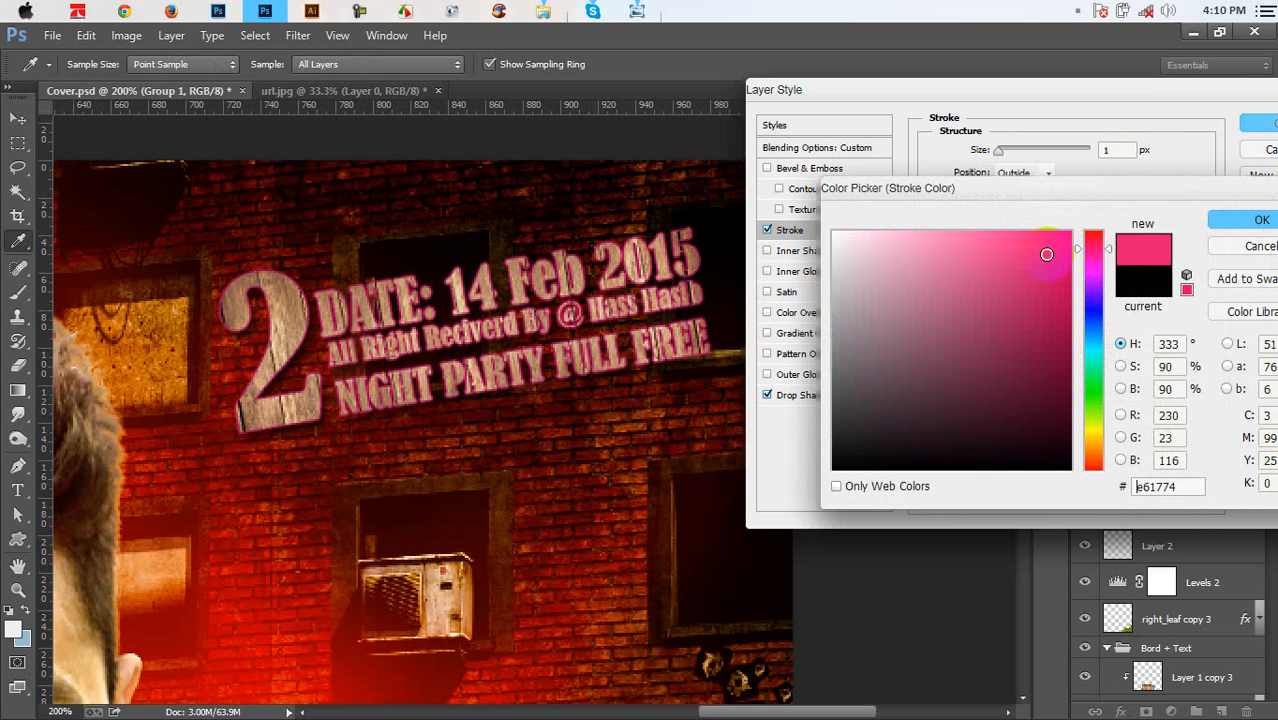
left_click(1086, 450)
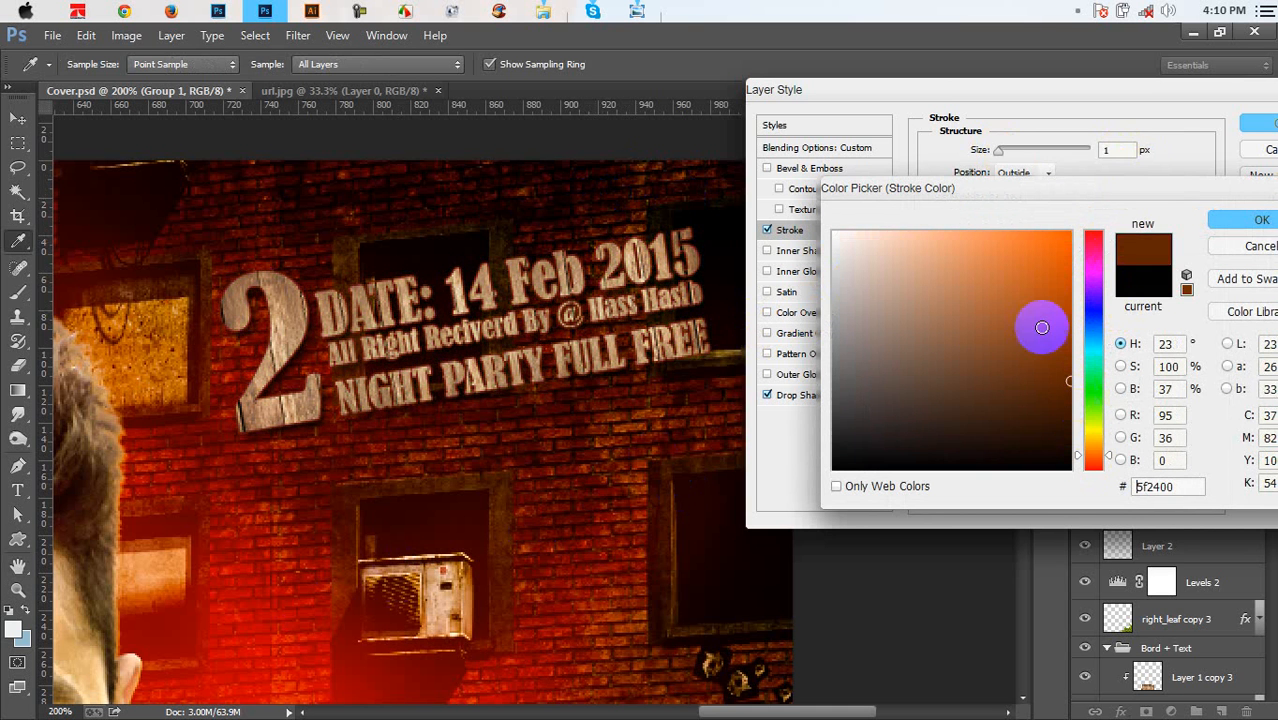
left_click_drag(1036, 322, 1164, 94)
mouse_move(1048, 274)
left_mouse_down()
mouse_move(1044, 337)
mouse_move(1064, 358)
mouse_move(1018, 434)
mouse_move(1051, 468)
left_mouse_up()
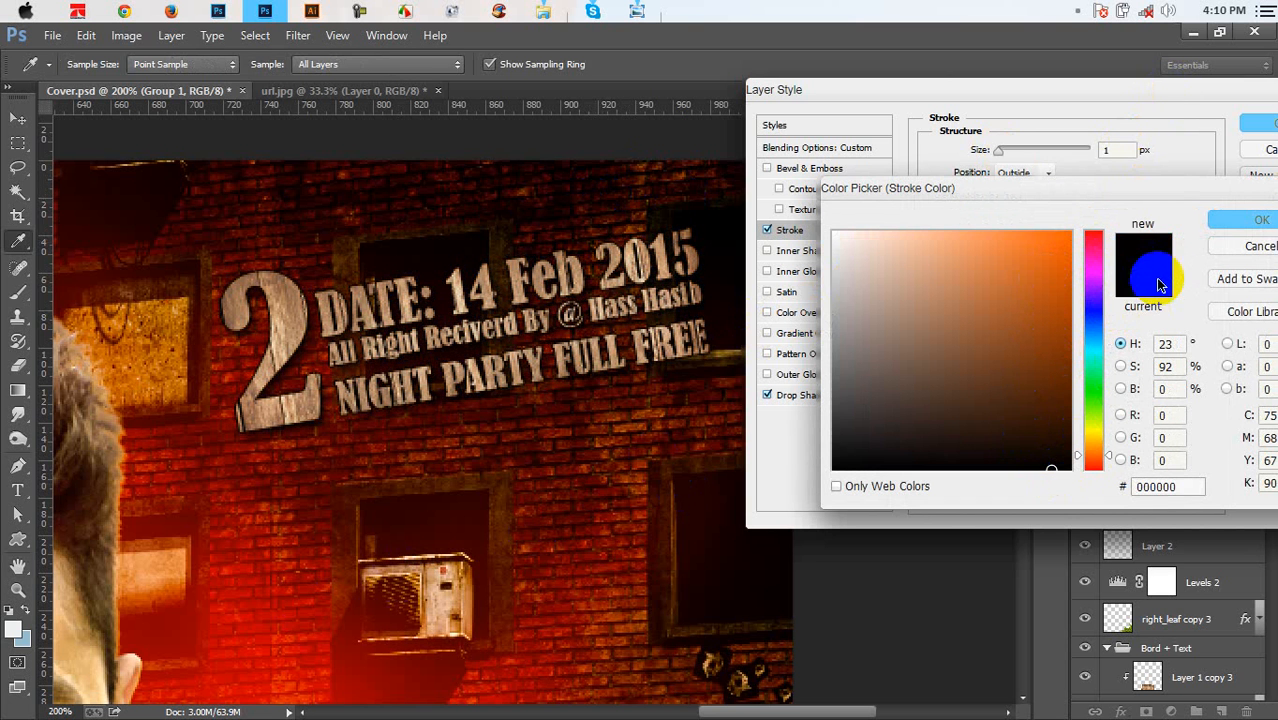
left_click(1228, 222)
left_click(1258, 125)
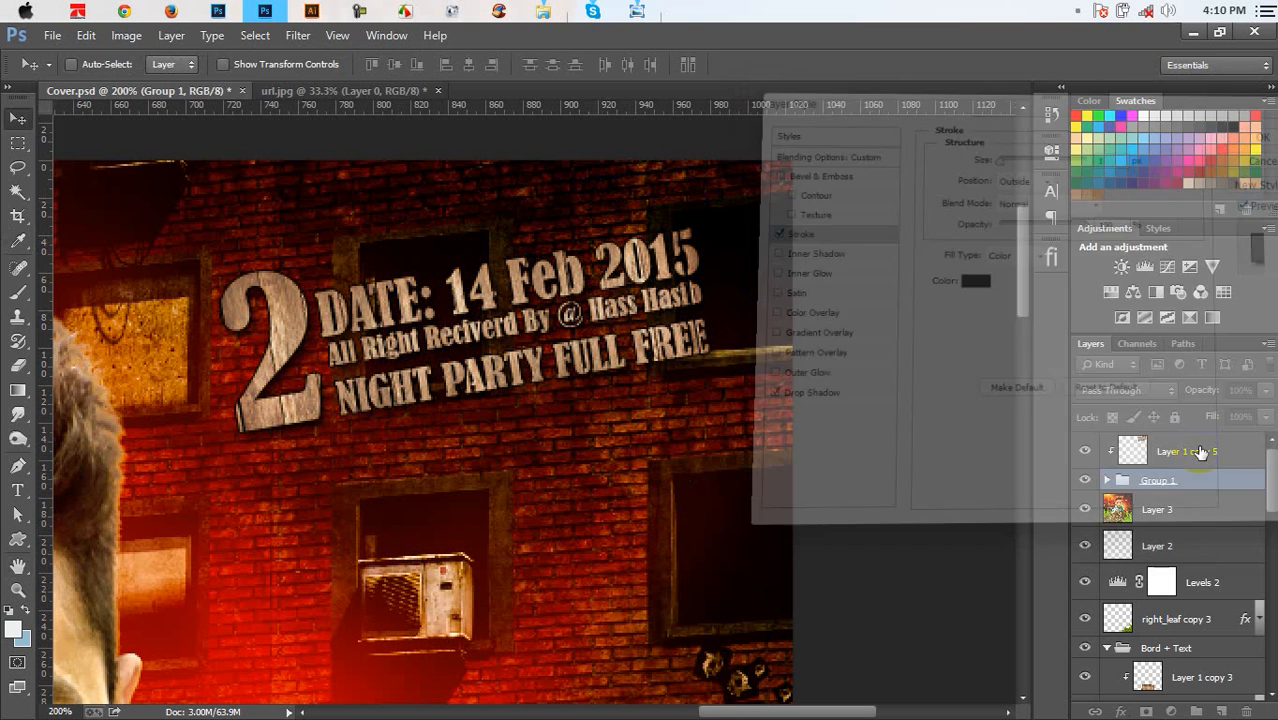
Brighten the Layer 1 copy 5 wood texture with a Curves point at input 100, output 143, and save the document
left_click(1190, 455)
key("ctrl+m")
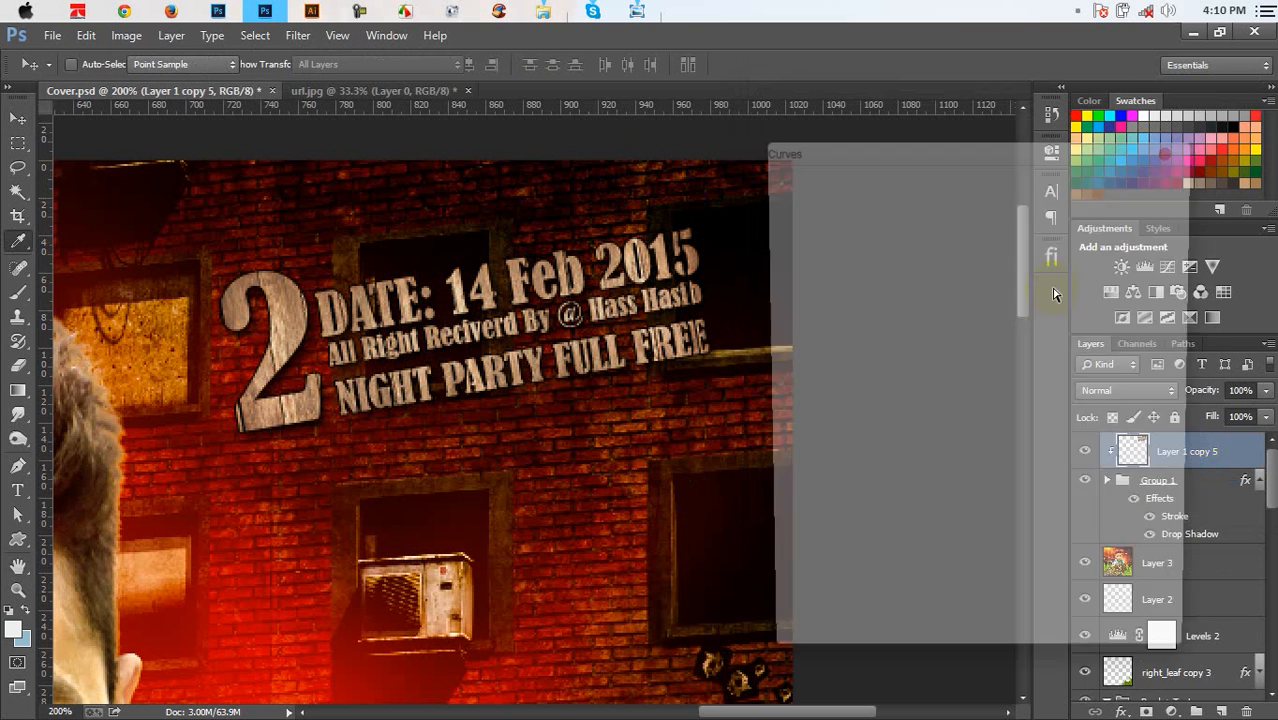
left_click_drag(950, 345, 928, 336)
left_click(1128, 184)
key("v")
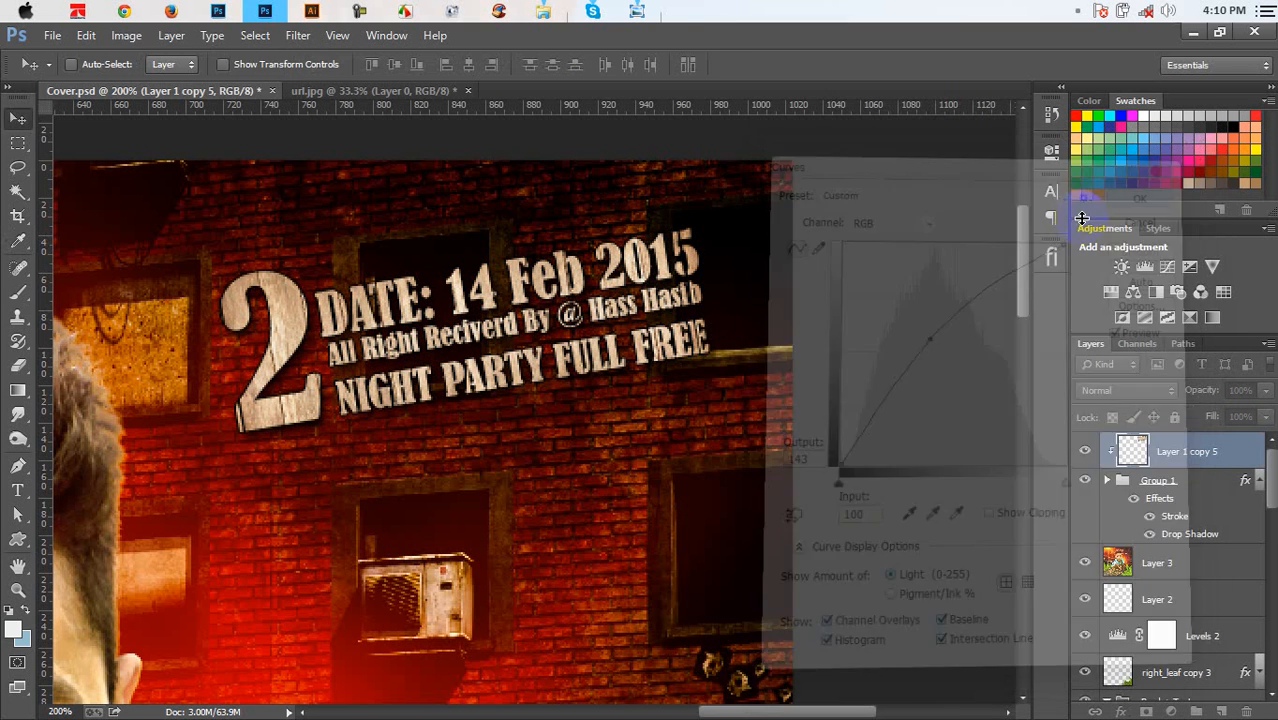
key("ctrl+minus")
key("ctrl+minus")
key("ctrl+minus")
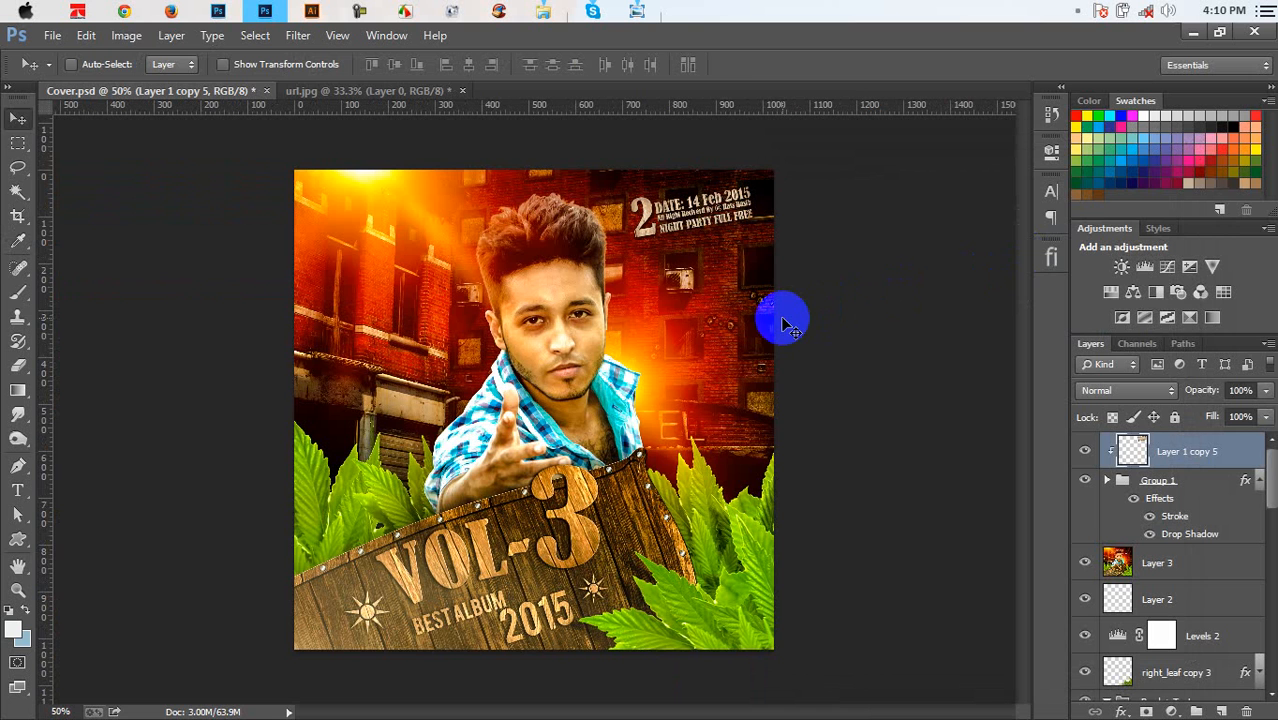
key("ctrl+s")
Draw a sun custom shape about 48 px wide above the date text's 2, and place its layer at the top inside Group 1
left_click(18, 539)
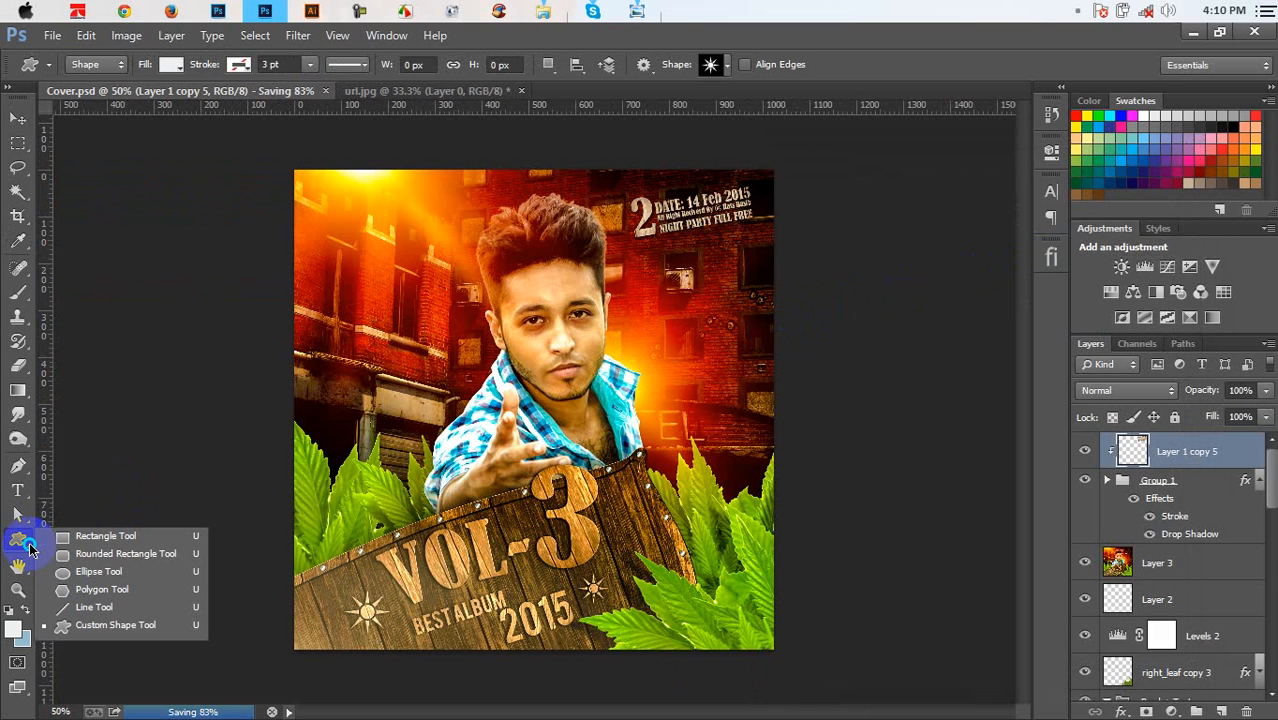
left_click(85, 626)
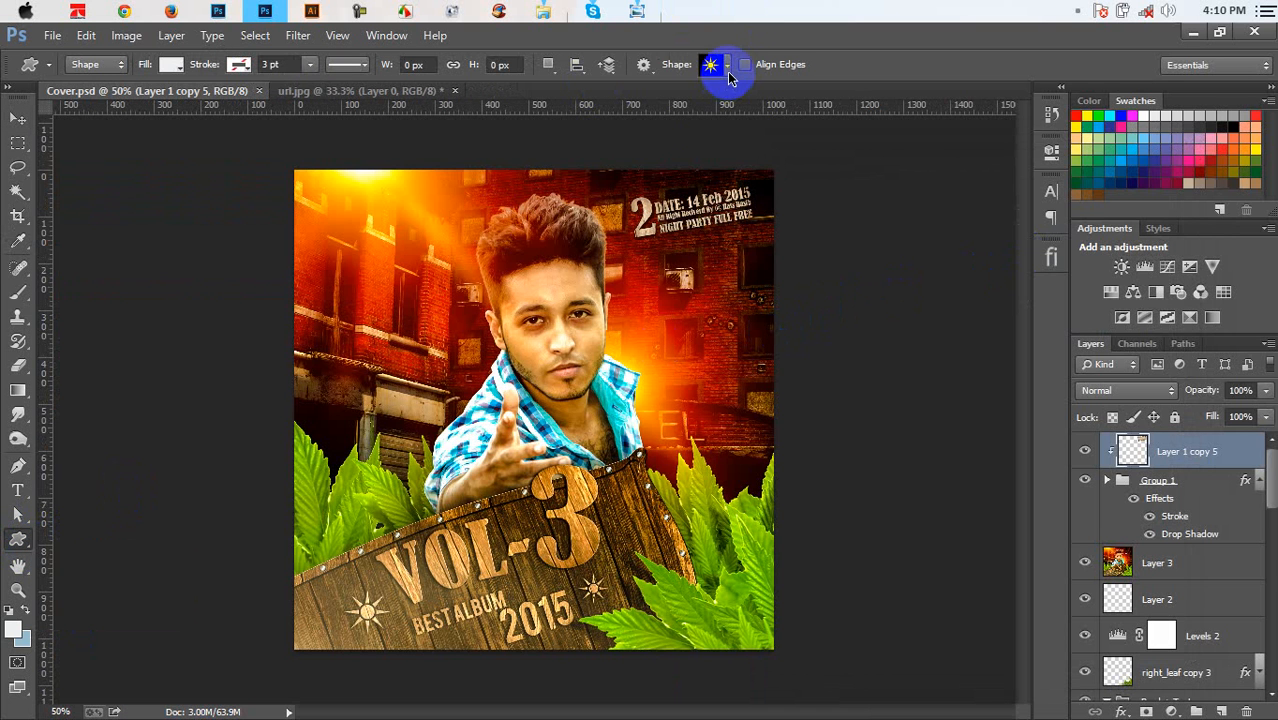
left_click_drag(612, 179, 634, 200)
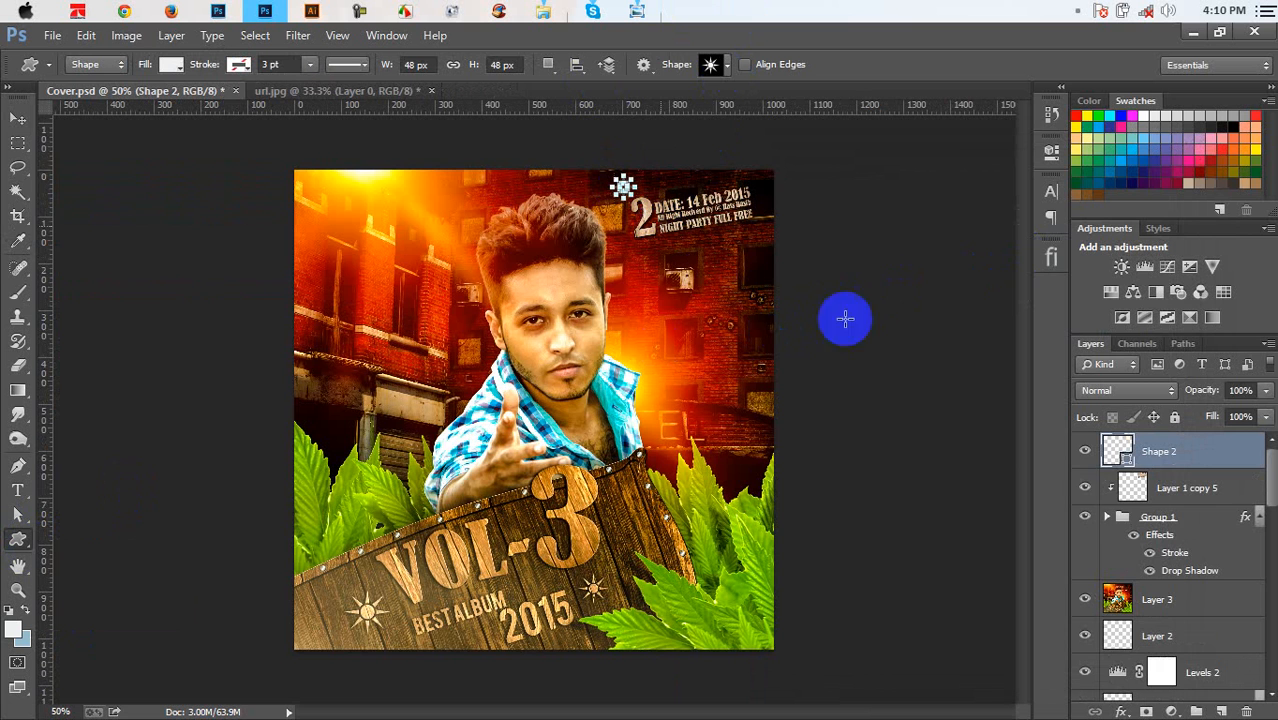
left_click(1108, 517)
left_click_drag(1155, 447, 1092, 558)
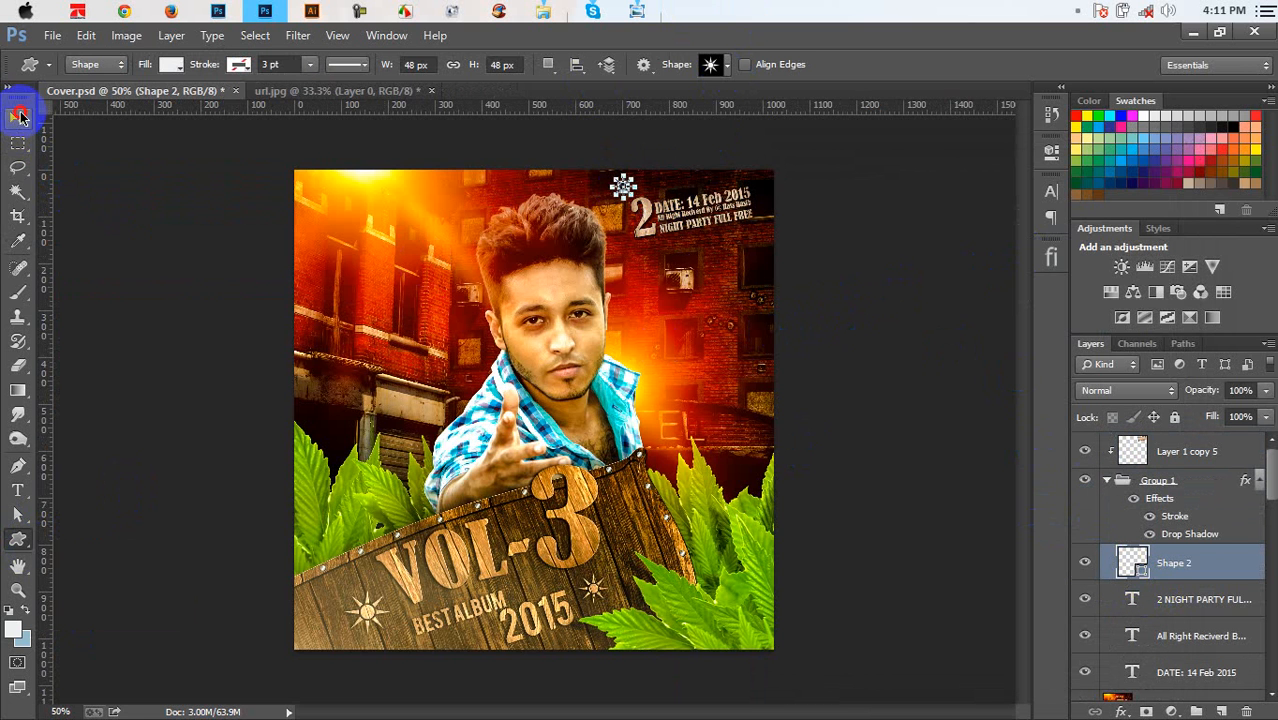
left_click(18, 118)
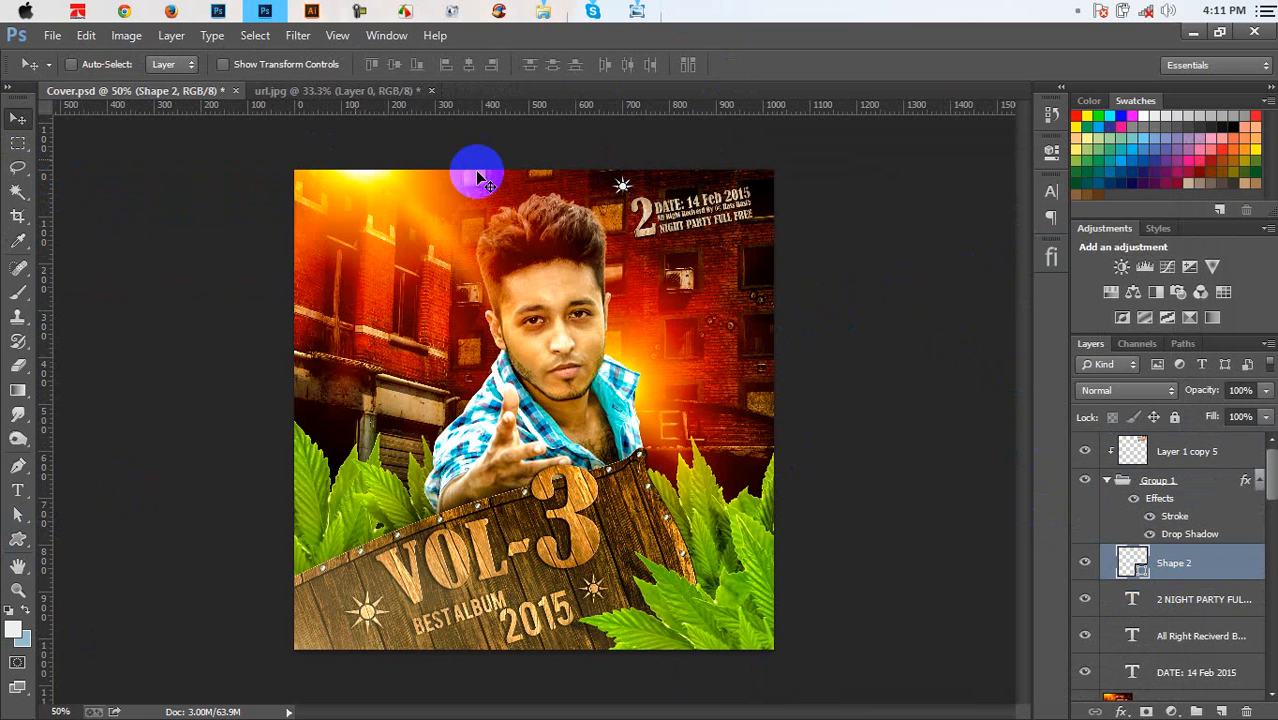
Scale the Layer 1 copy 5 wood texture up to 120.60% toward the upper left so it covers the sun shape
left_click(1165, 452)
key("ctrl+t")
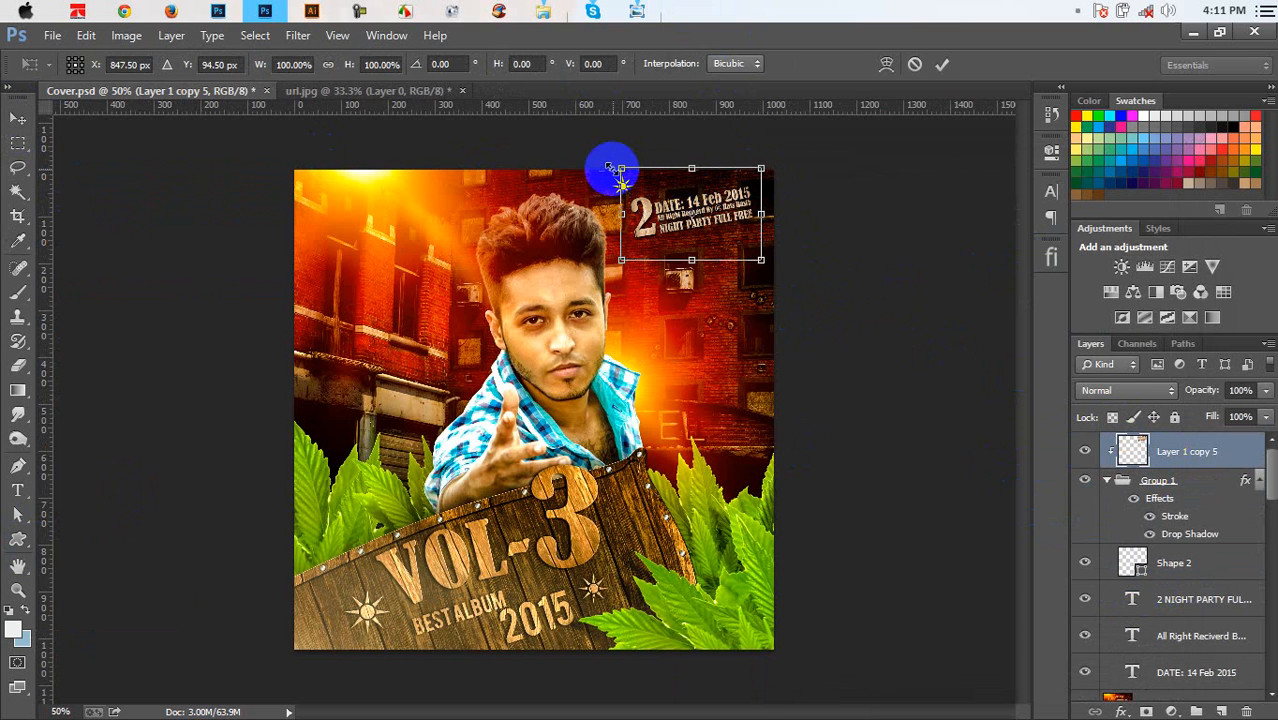
left_click_drag(614, 167, 578, 168)
key("Return")
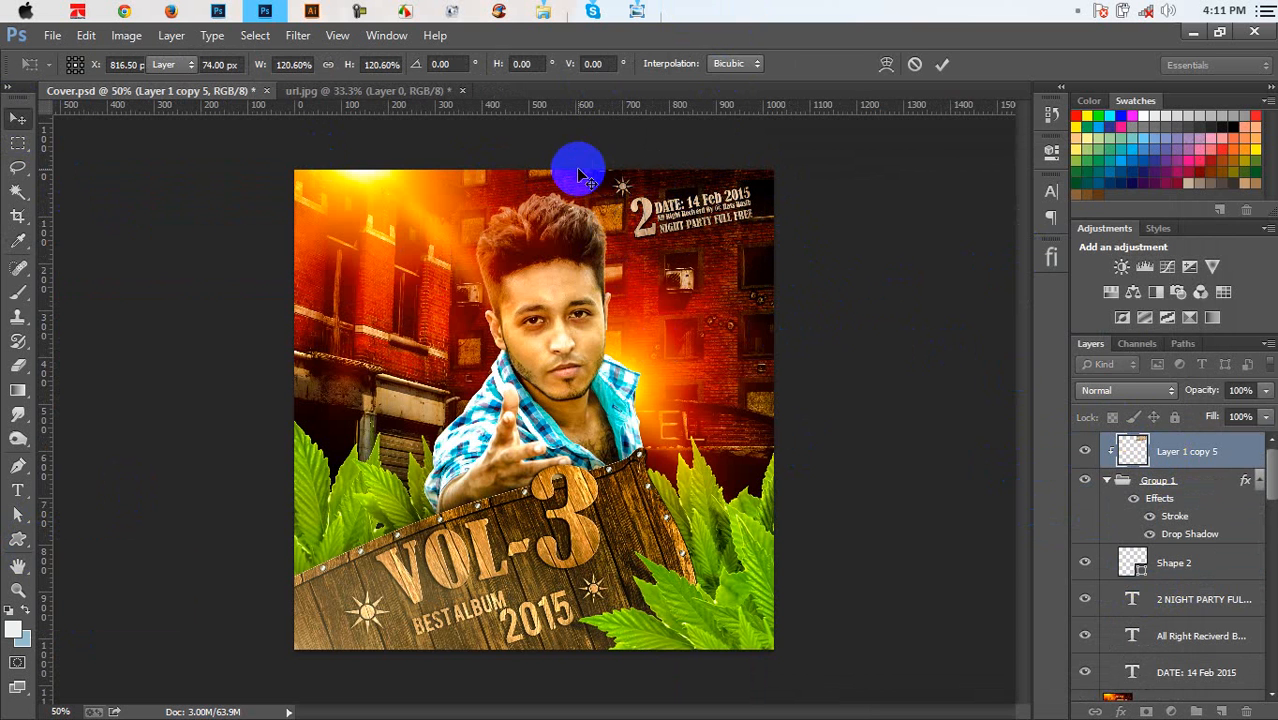
Duplicate the sun shape twice above the date text and enlarge the middle sun to about 71 px wide
key("ctrl+plus")
key("ctrl+plus")
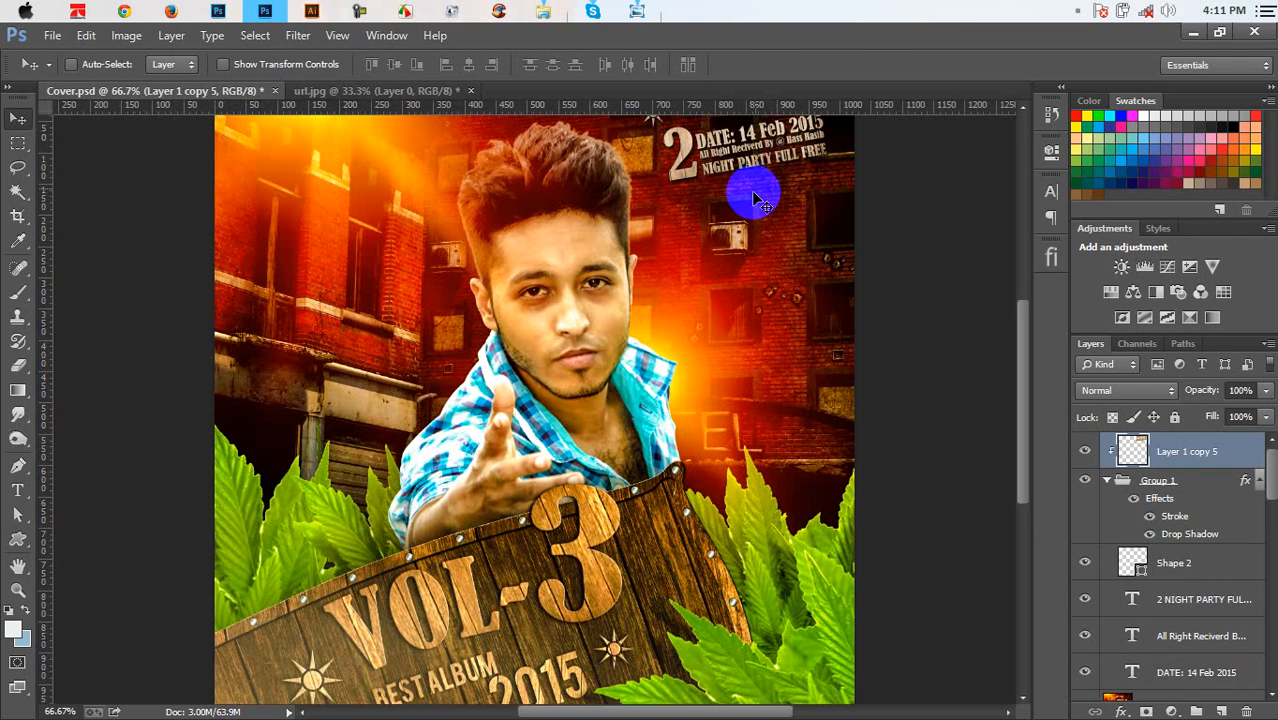
key("ctrl+plus")
left_click_drag(768, 179, 522, 593)
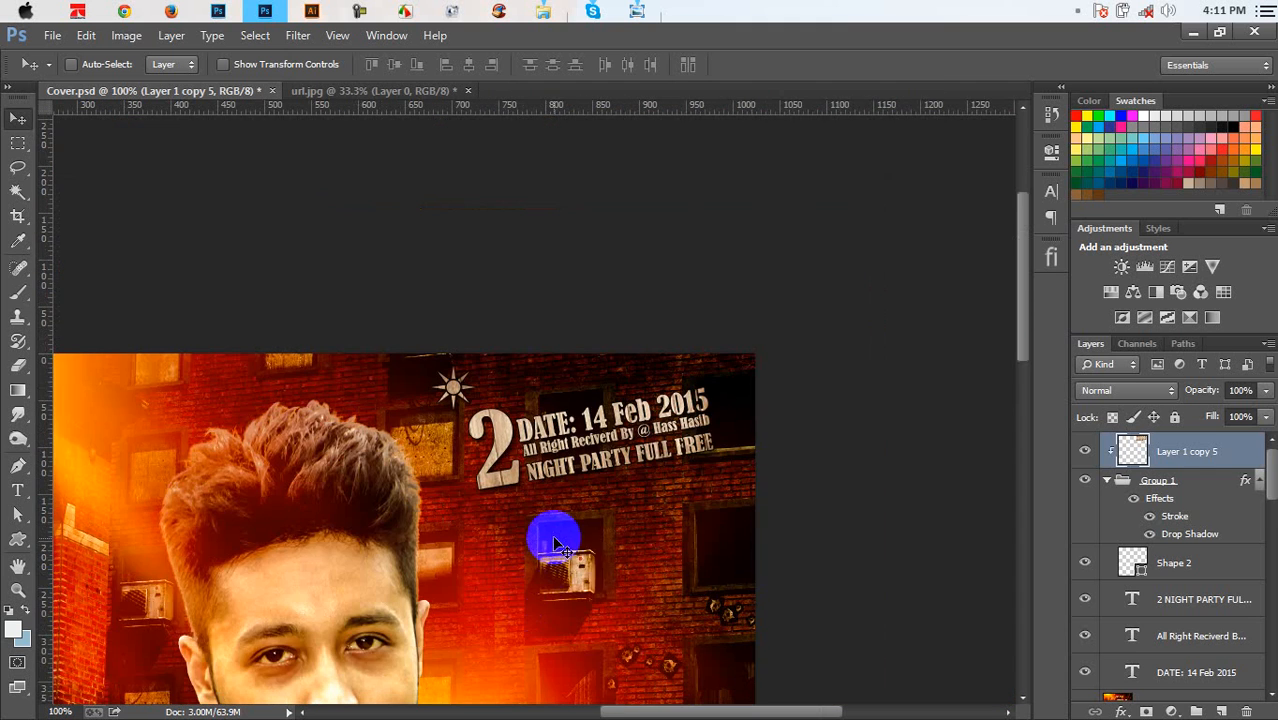
key("ctrl+plus")
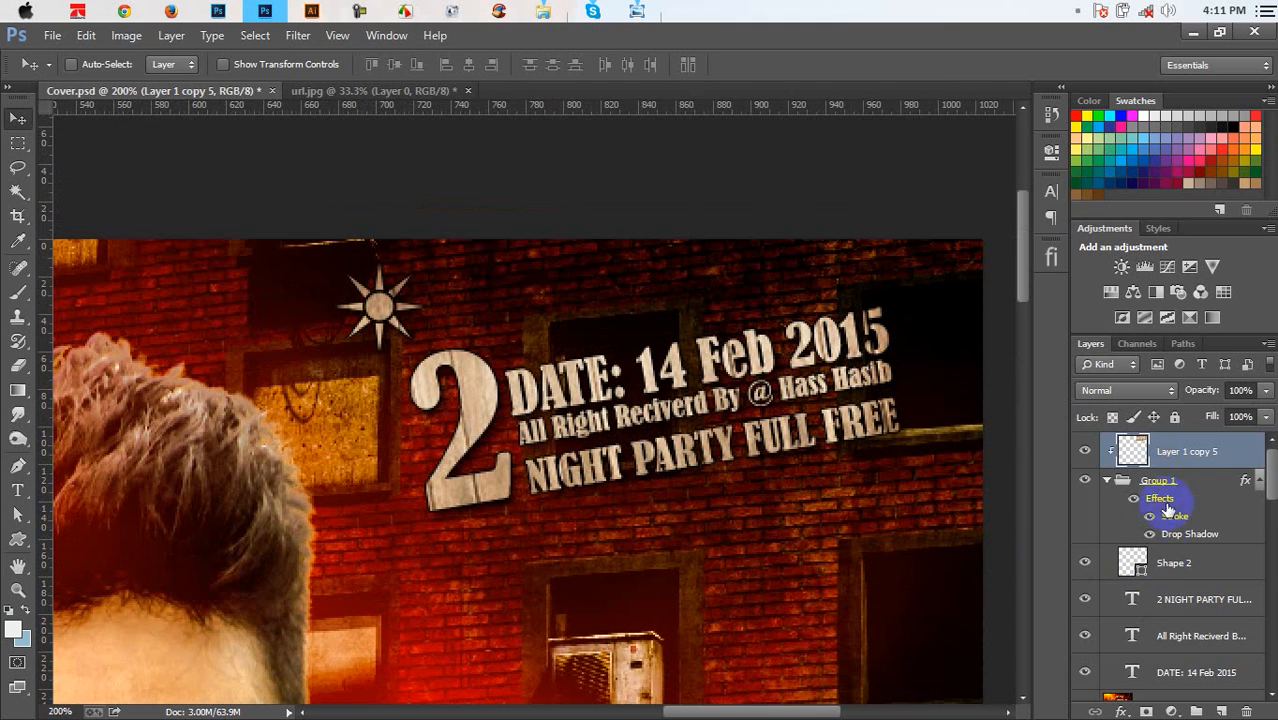
left_click(1174, 562)
left_click_drag(575, 306, 709, 312)
left_click_drag(592, 314, 773, 312)
key("ctrl+t")
key("Return")
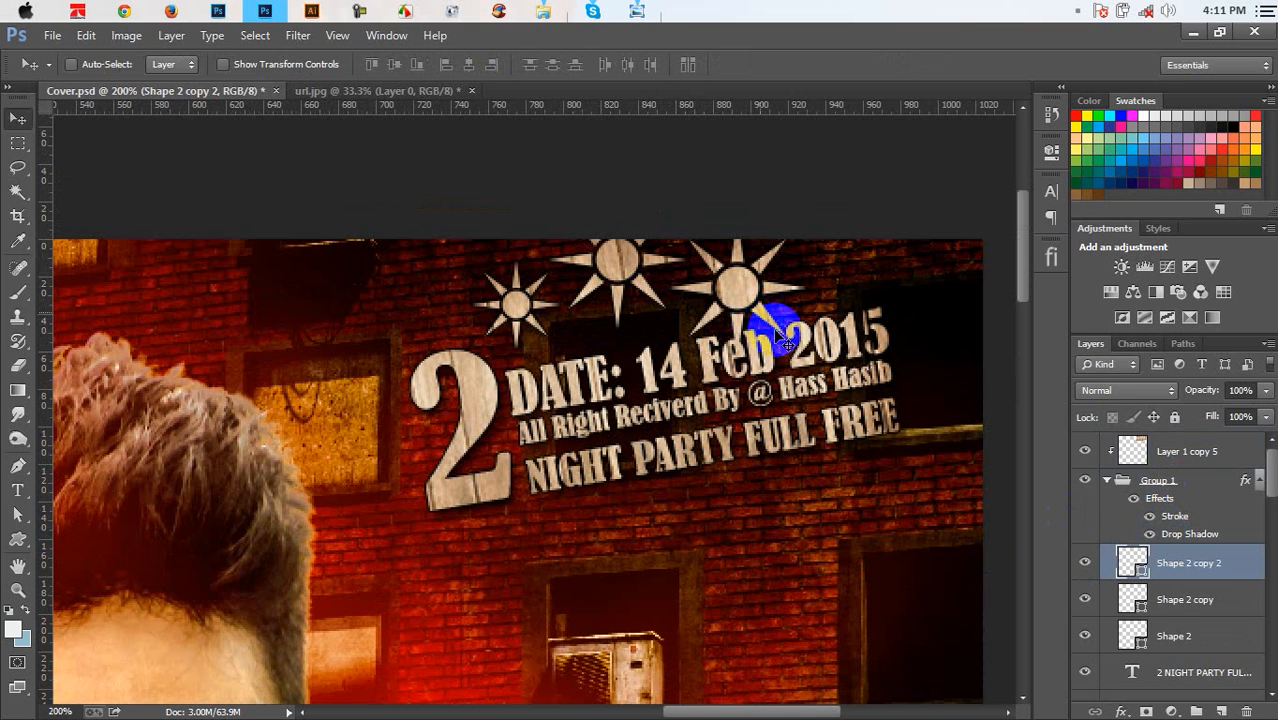
Shrink the third sun above the date text to about 24 px wide
key("ctrl+t")
left_click_drag(802, 352, 742, 285)
key("Return")
Collapse Group 1, move it down about 46 px together with the Layer 1 copy 5 texture, and nudge the texture
left_click(1108, 483)
left_click(1179, 480)
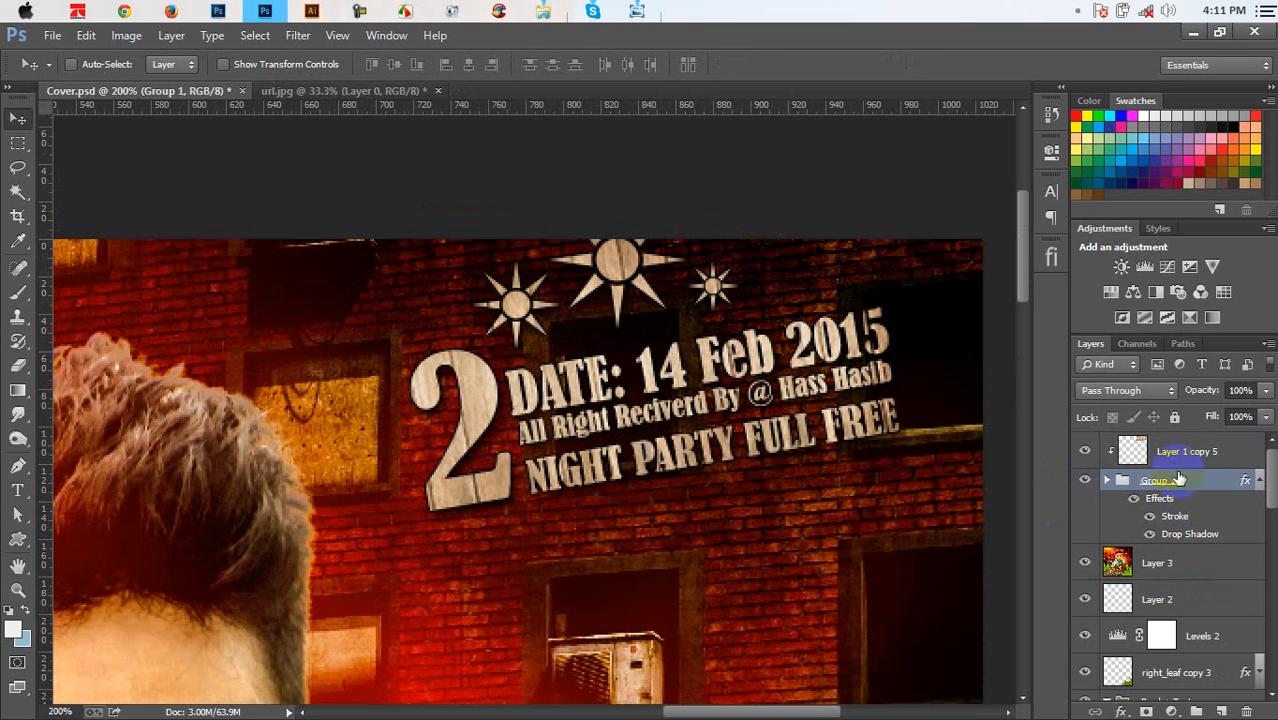
left_click(1187, 459, "shift")
left_click_drag(805, 404, 813, 491)
left_click_drag(852, 392, 877, 402)
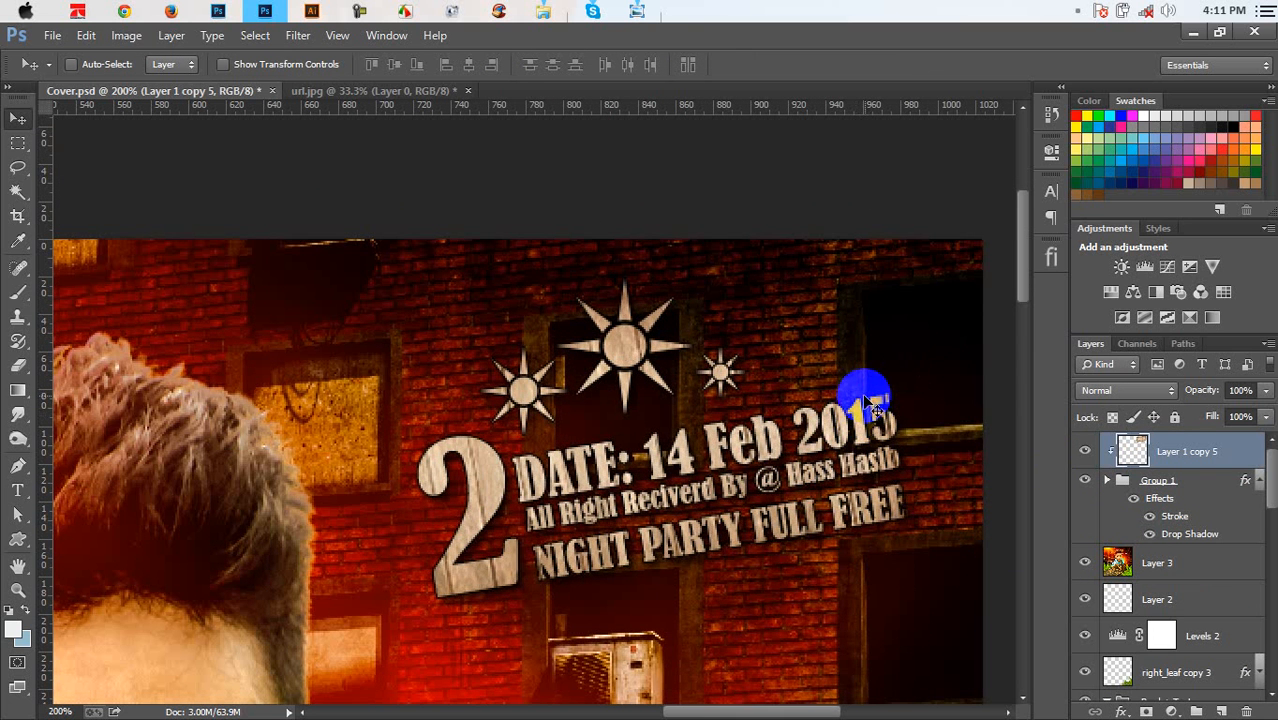
Save Cover.psd and close url.jpg without saving its changes
key("ctrl+s")
key("ctrl+minus")
key("ctrl+minus")
key("ctrl+minus")
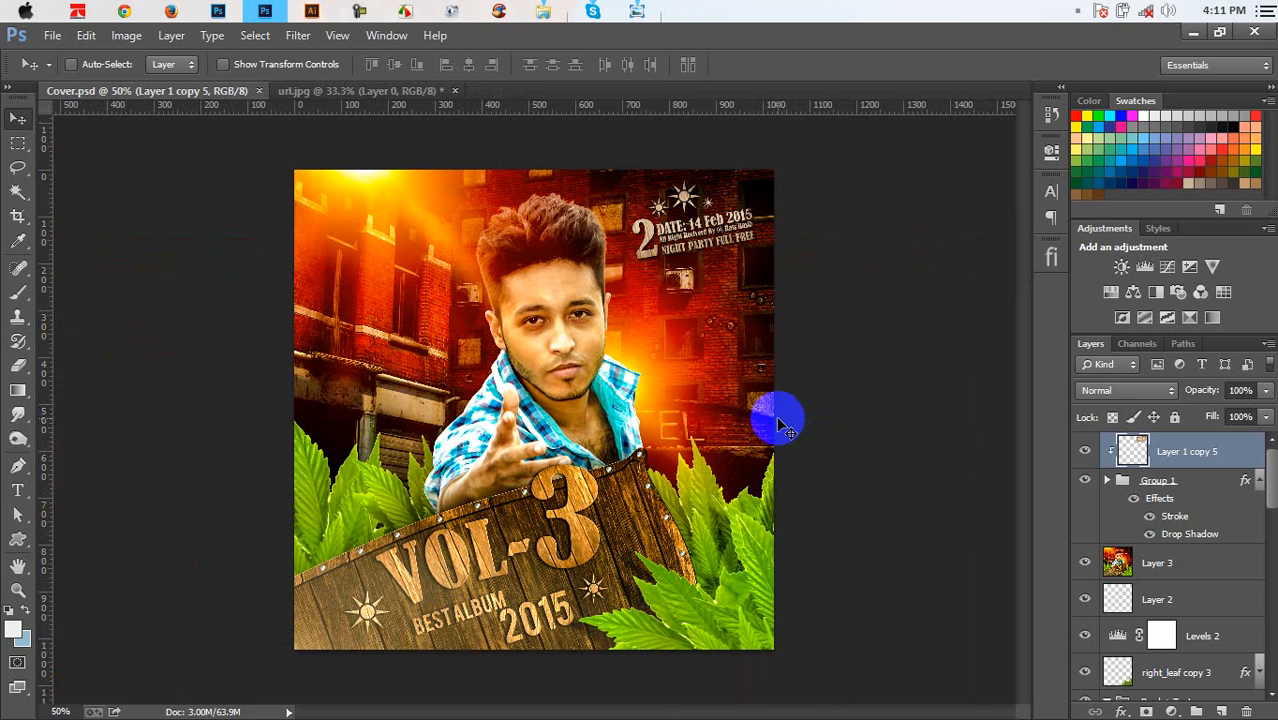
left_click(420, 94)
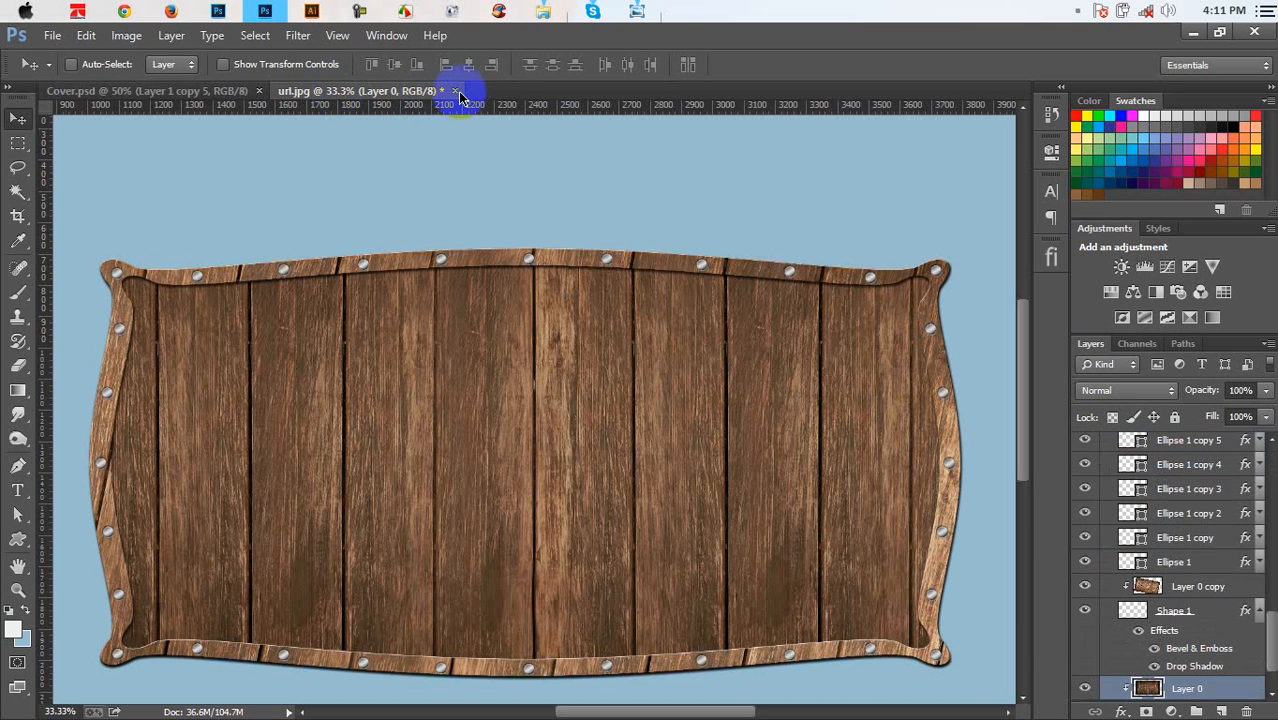
left_click(456, 91)
left_click(648, 298)
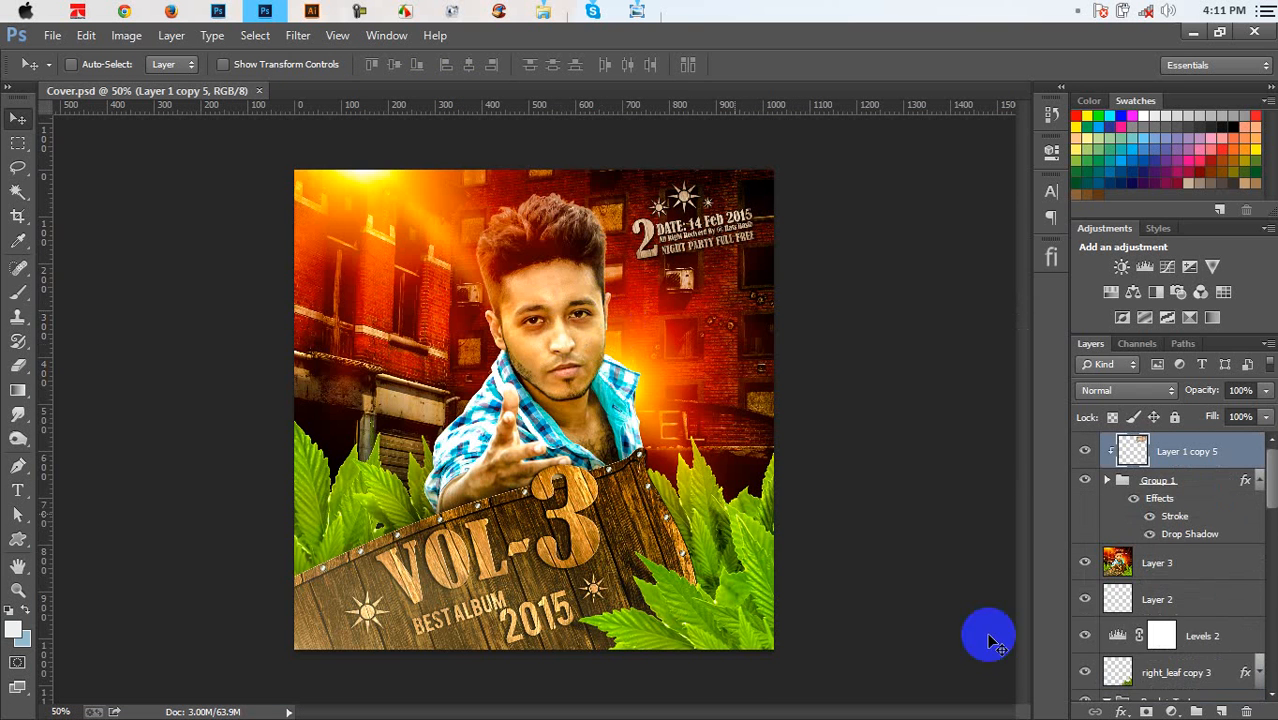
Duplicate the Diwali2010-RSI_19_1 glow layer, place the copy atop the layer stack, and move its glow over the lower part of the cover
left_click(1111, 483)
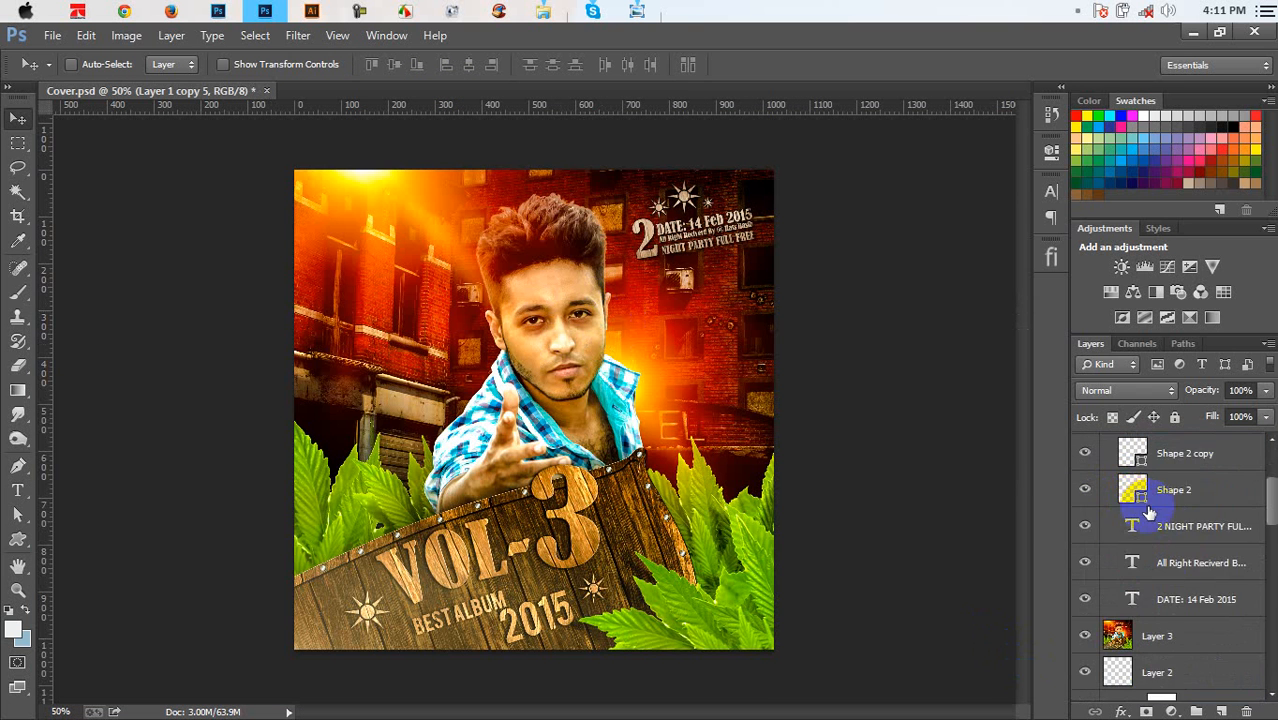
scroll(1147, 602, "down", 5)
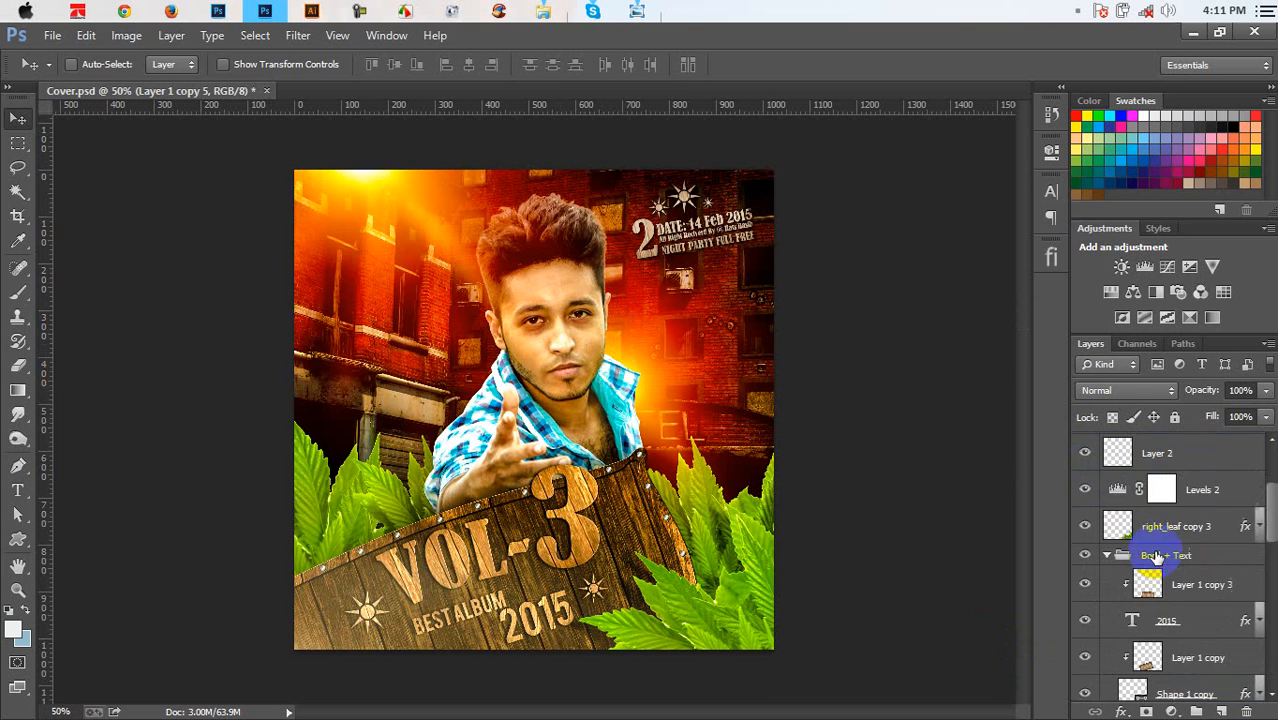
scroll(1254, 474, "up", 1)
scroll(1240, 470, "down", 5)
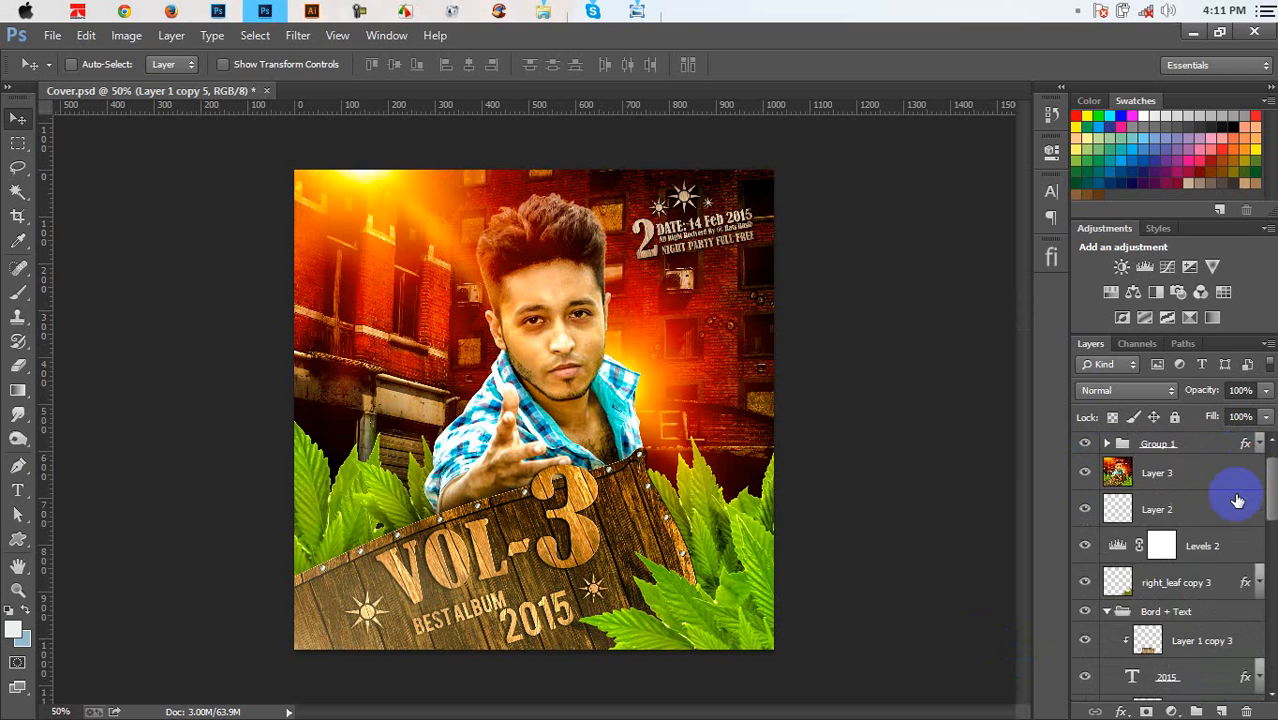
left_click(1108, 466)
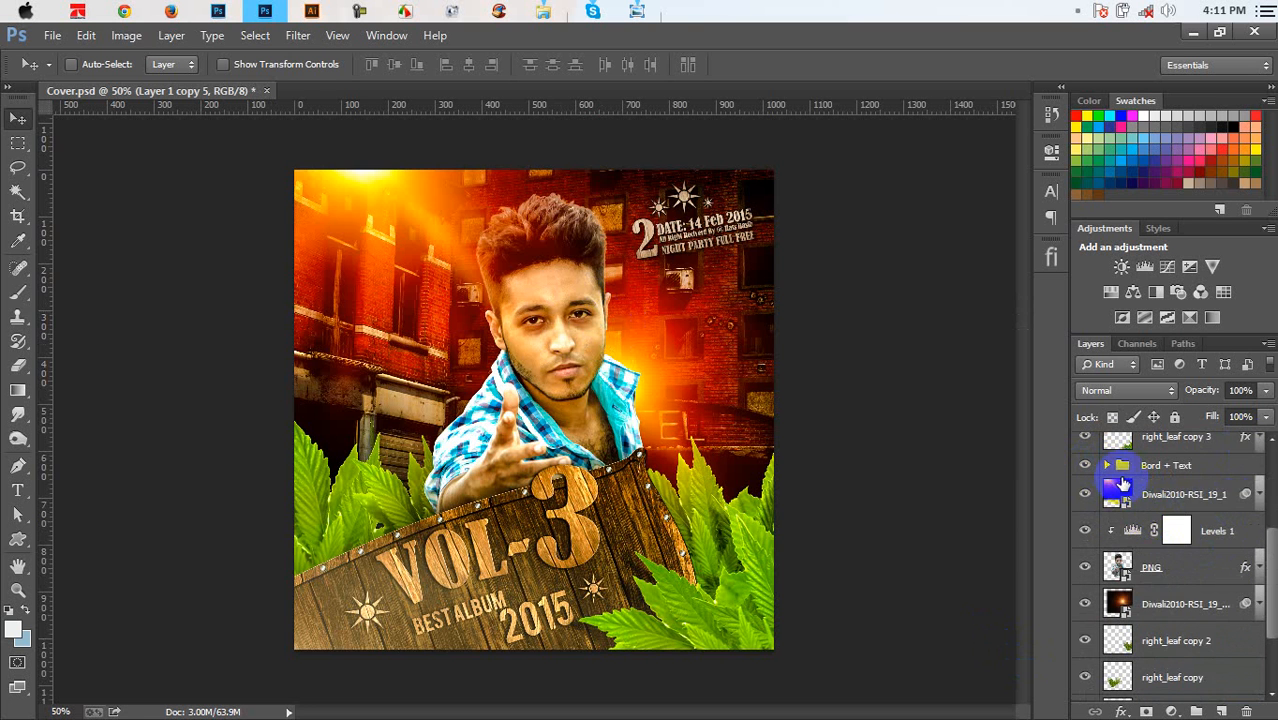
left_click(1207, 495)
key("ctrl+j")
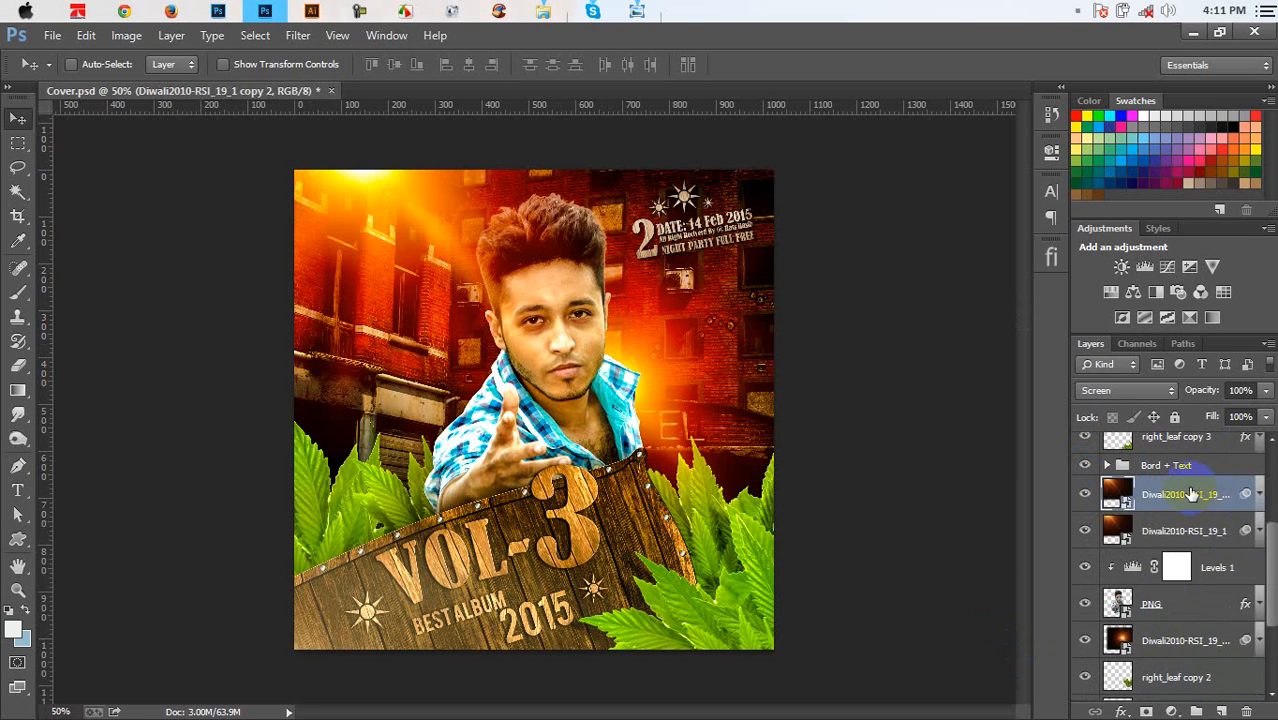
scroll(1185, 505, "up", 4)
left_click_drag(1146, 644, 1163, 436)
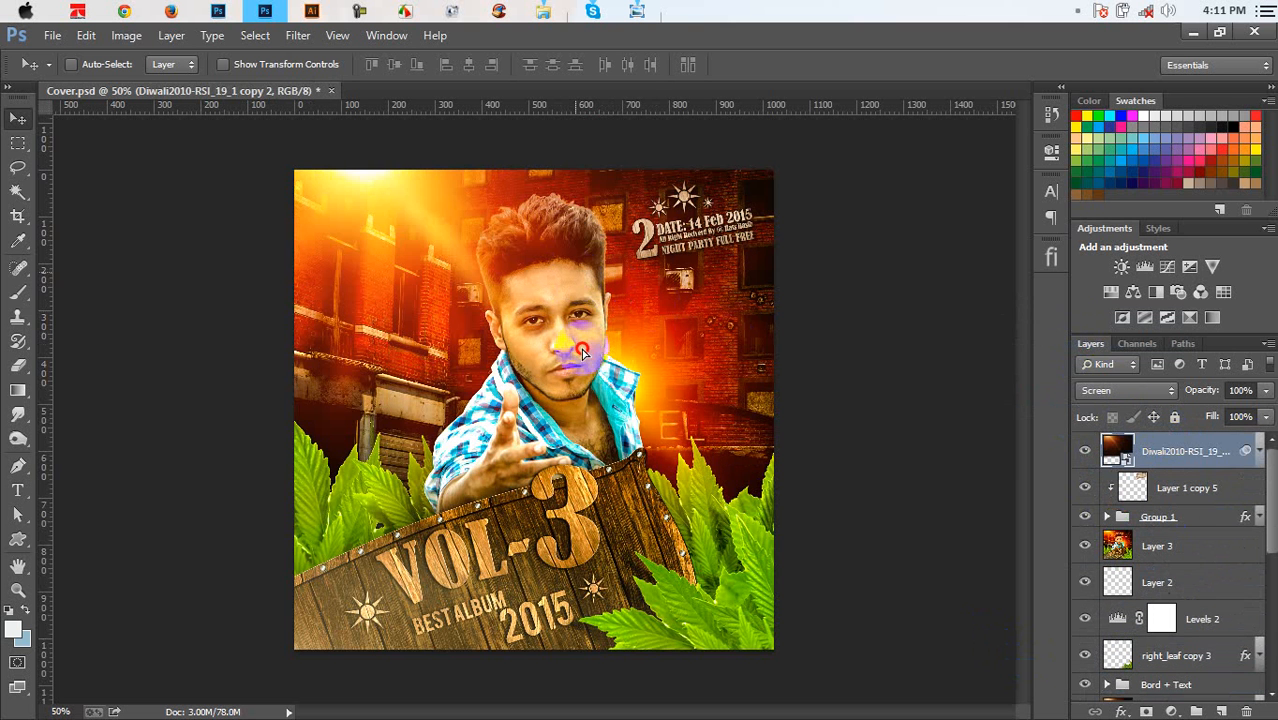
left_click_drag(575, 380, 766, 638)
left_click(744, 580)
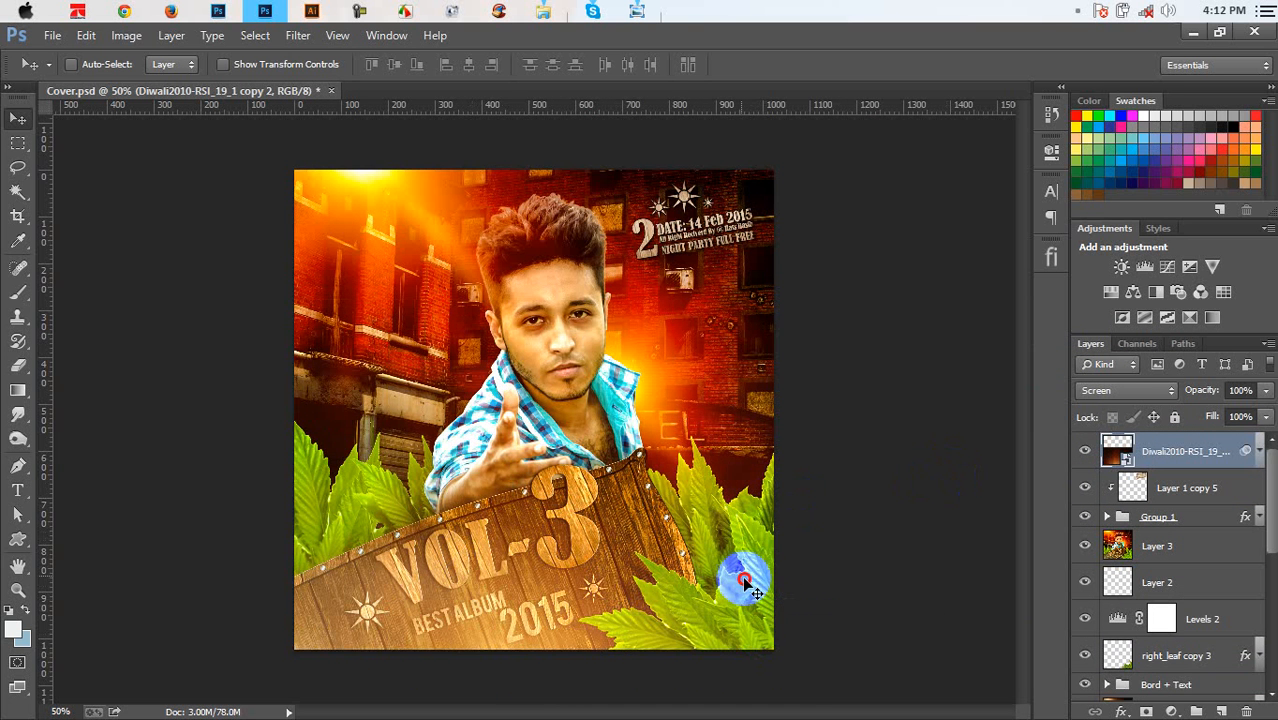
Apply a Gaussian Blur with a radius of 171.8 pixels to the top glow layer and save the document
left_click(305, 35)
mouse_move(350, 233)
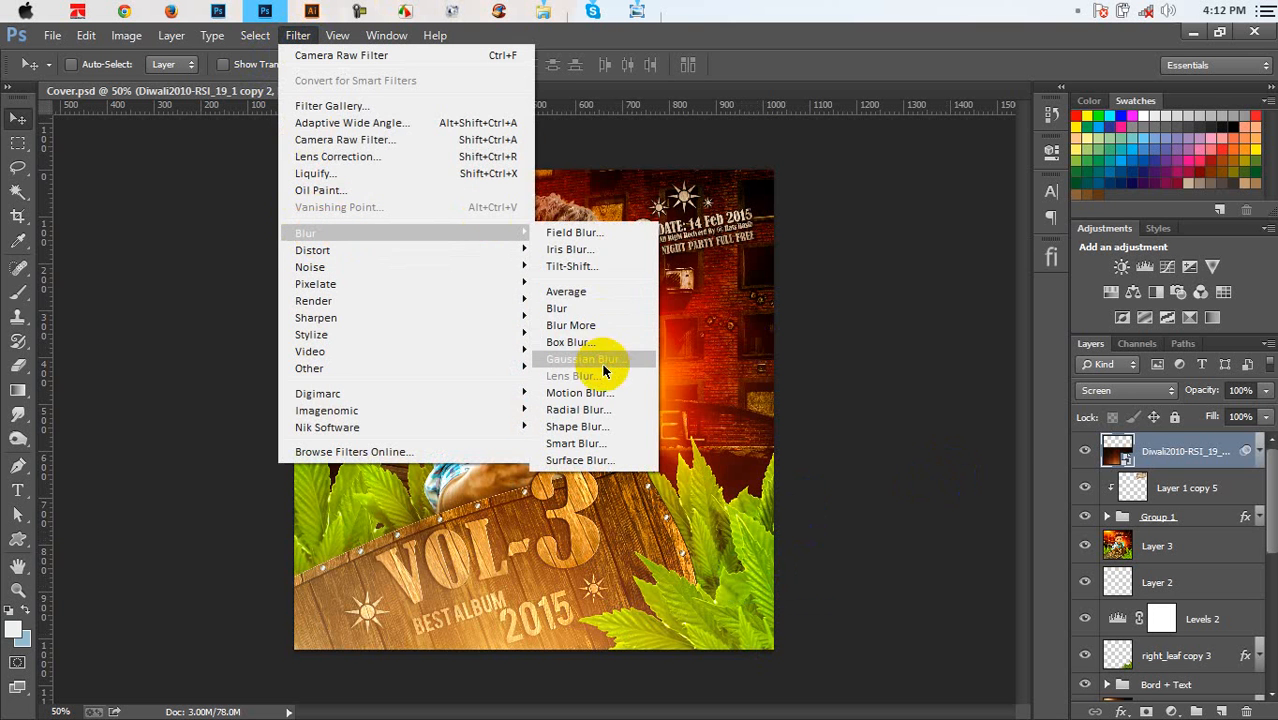
left_click(604, 370)
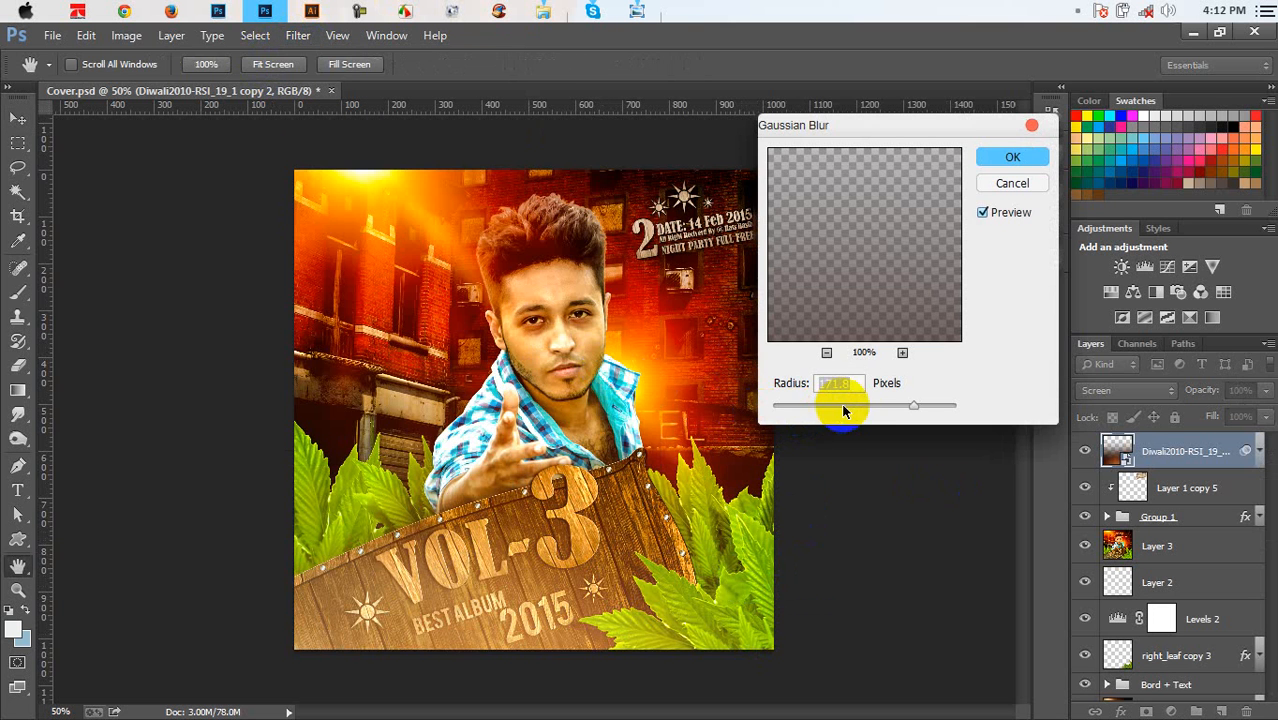
left_click(1004, 160)
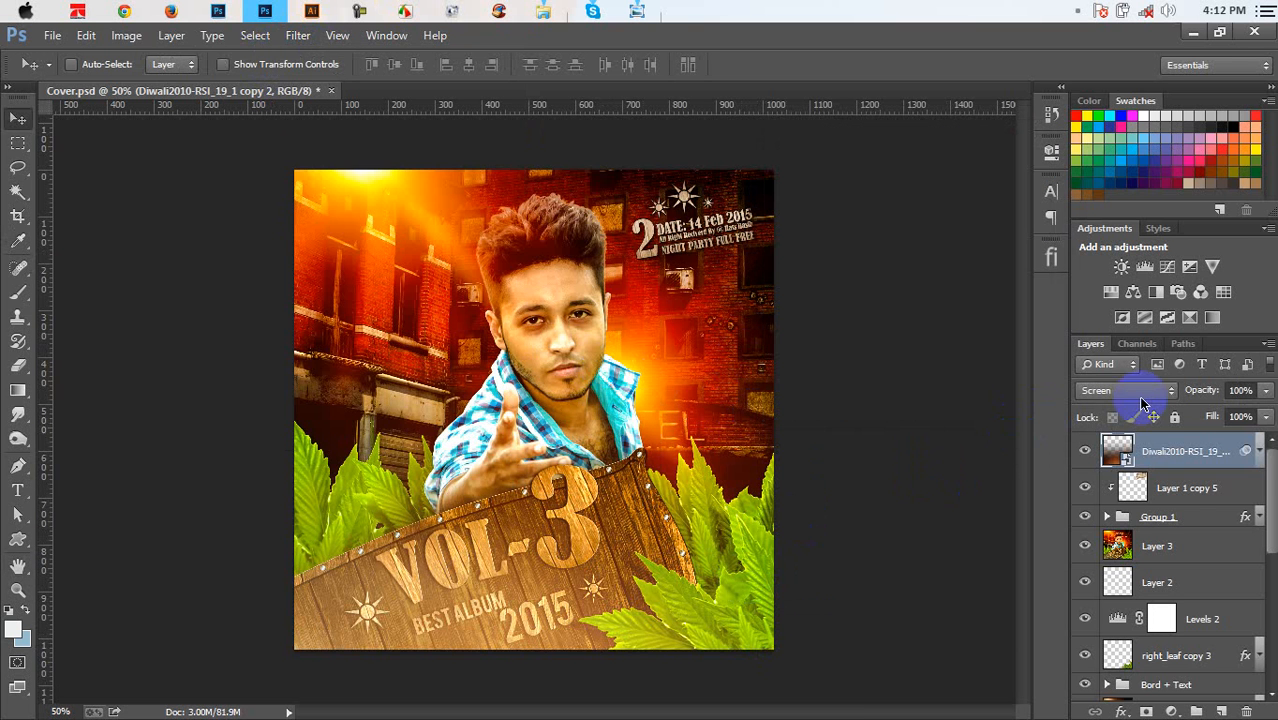
key("ctrl+s")
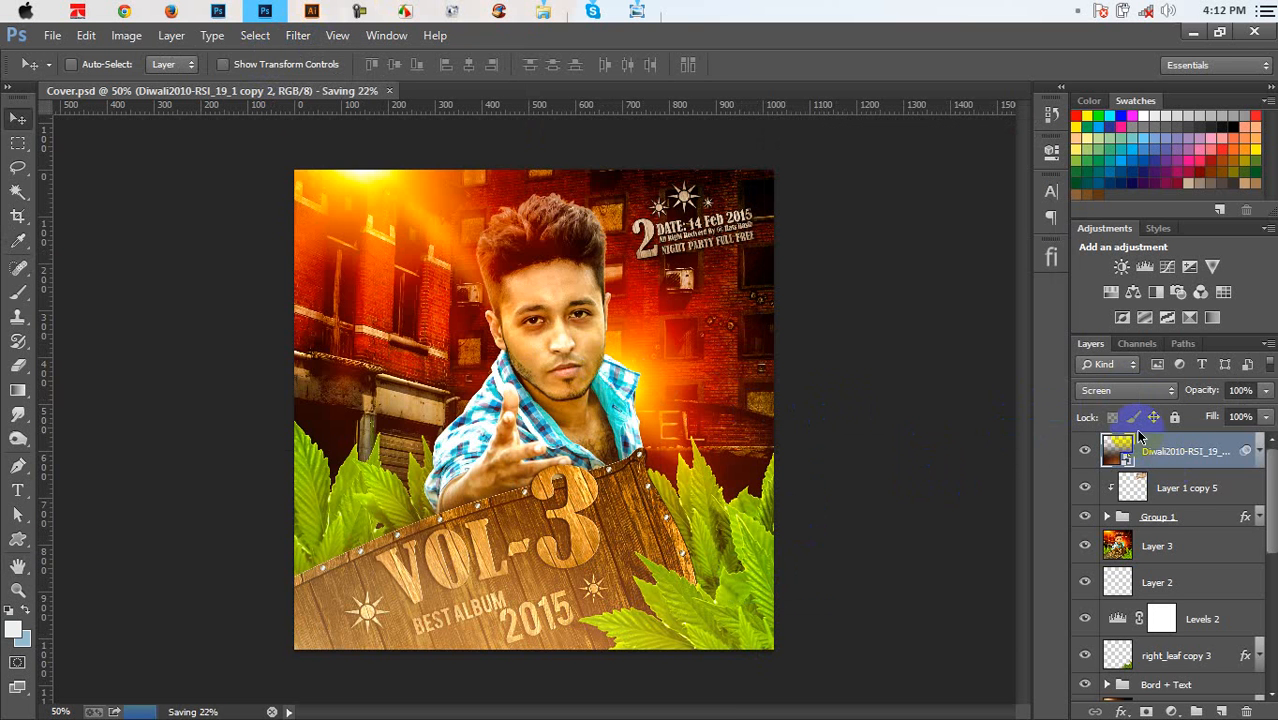
Set the top glow layer's blend mode to Linear Dodge (Add) and shift the glow slightly over the board
left_click(1128, 390)
left_click(1116, 189)
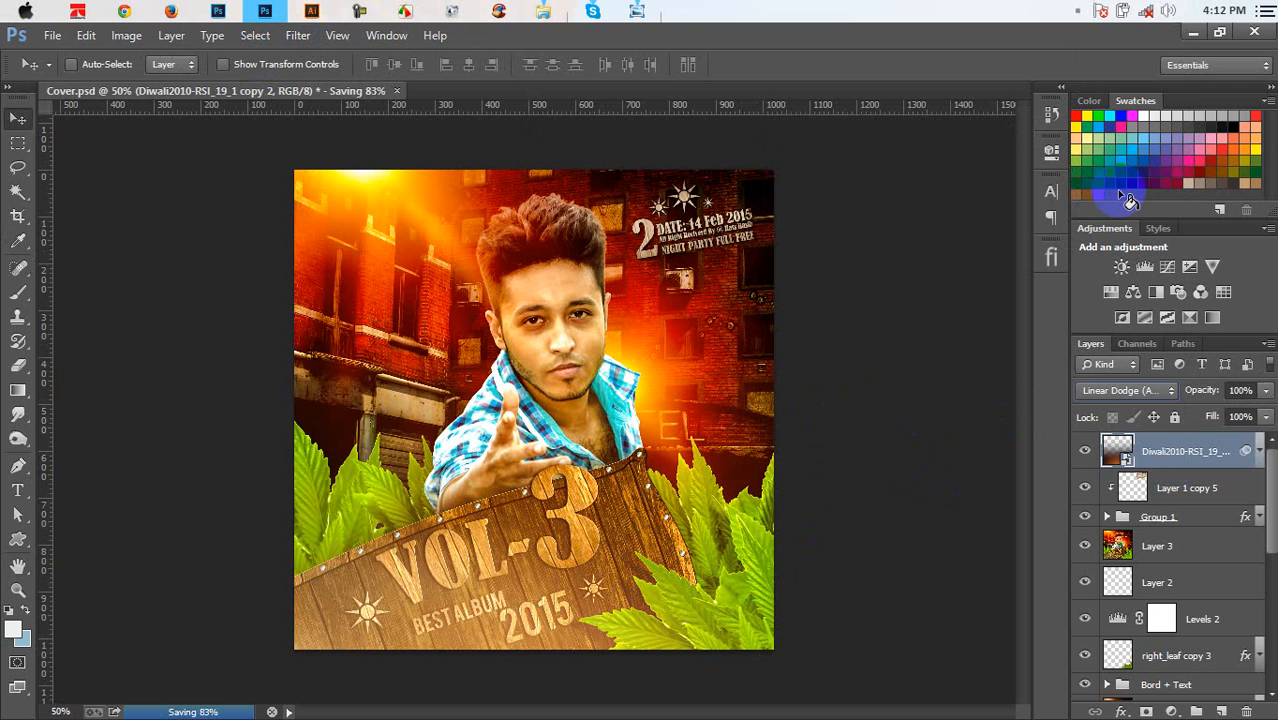
mouse_move(684, 578)
left_mouse_down()
mouse_move(652, 668)
mouse_move(652, 606)
left_mouse_up()
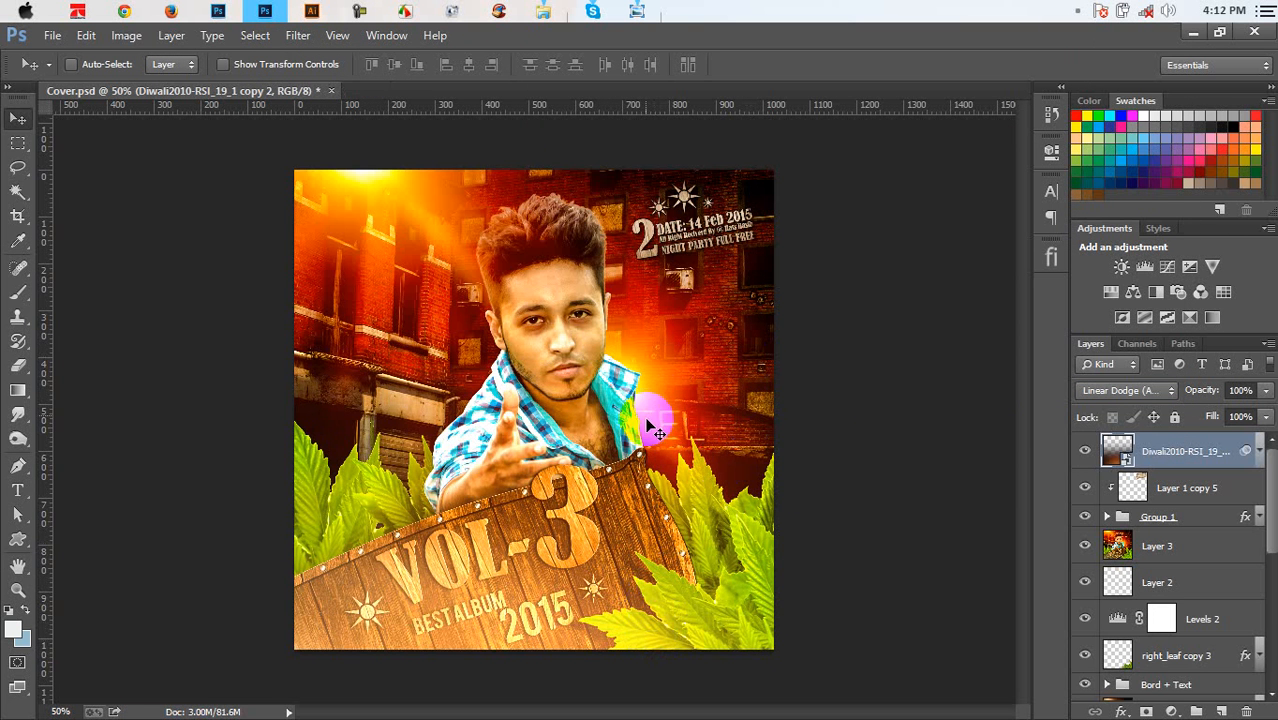
Rasterize the top glow layer and erase its haze over the buildings with a 500 px eraser at 63% opacity
right_click(382, 364)
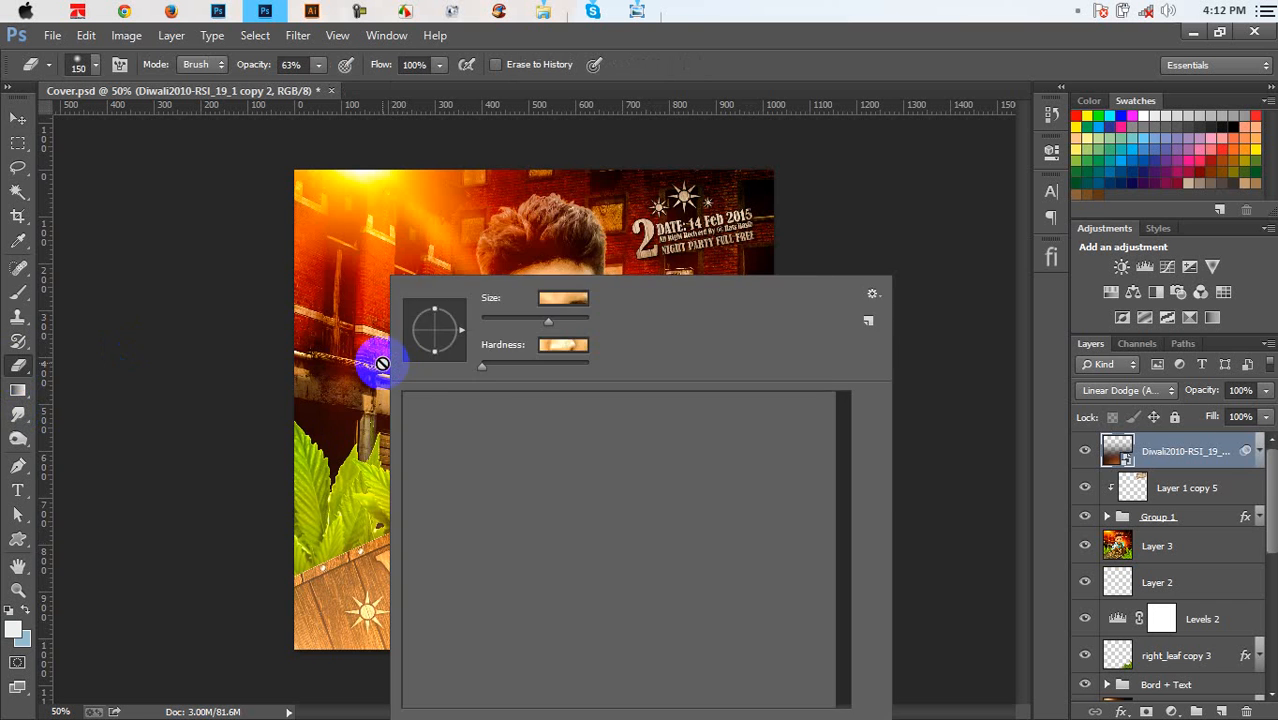
left_click(382, 364)
left_click(617, 309)
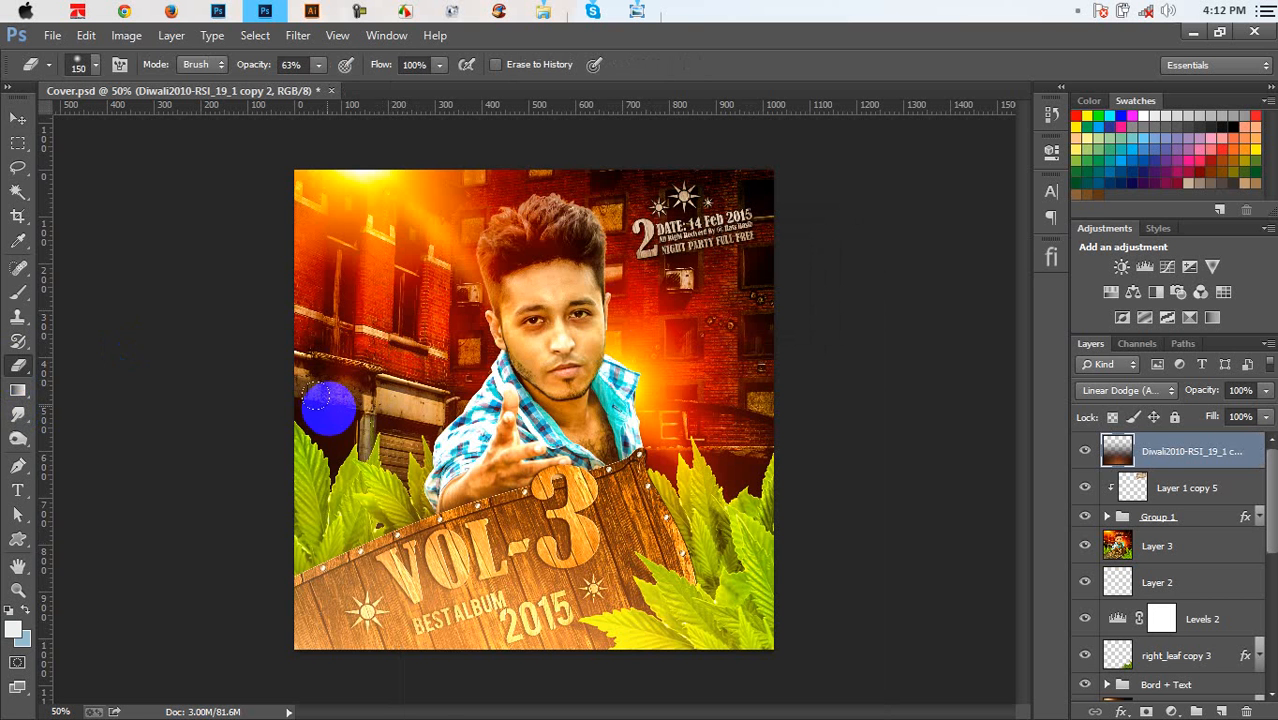
key("bracketright")
key("bracketright")
key("bracketright")
key("bracketright")
key("bracketright")
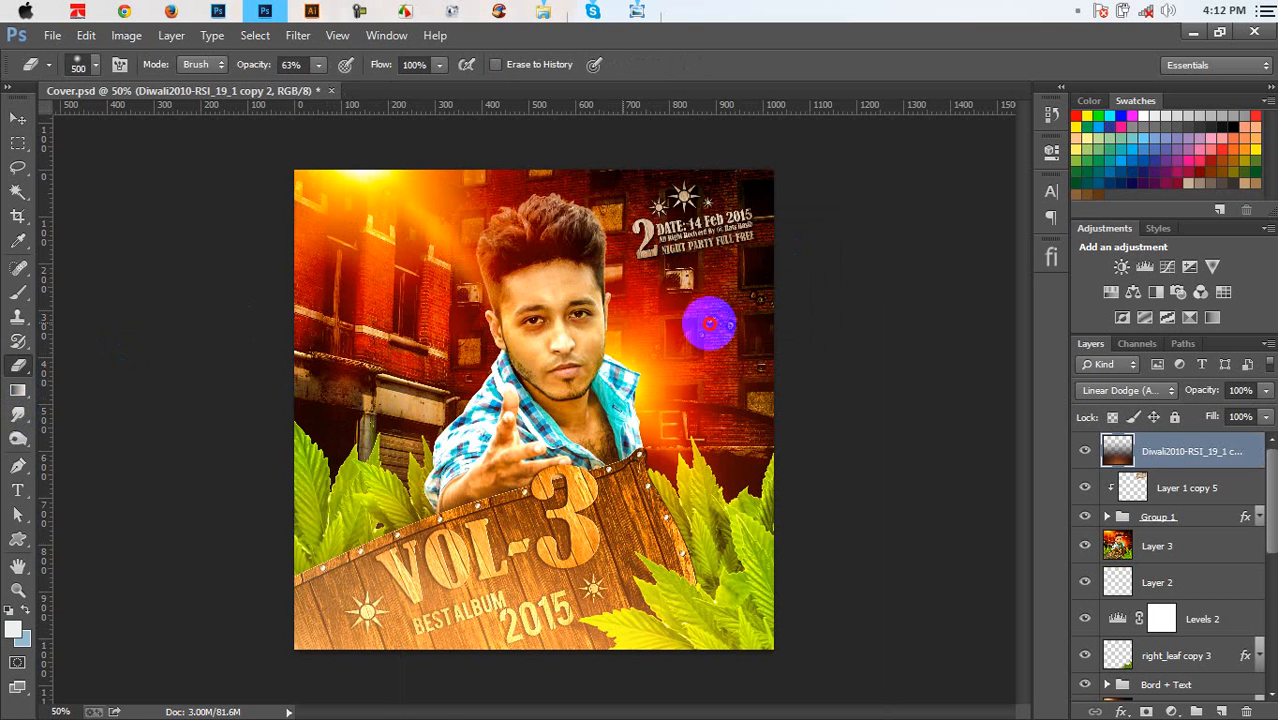
left_click(18, 118)
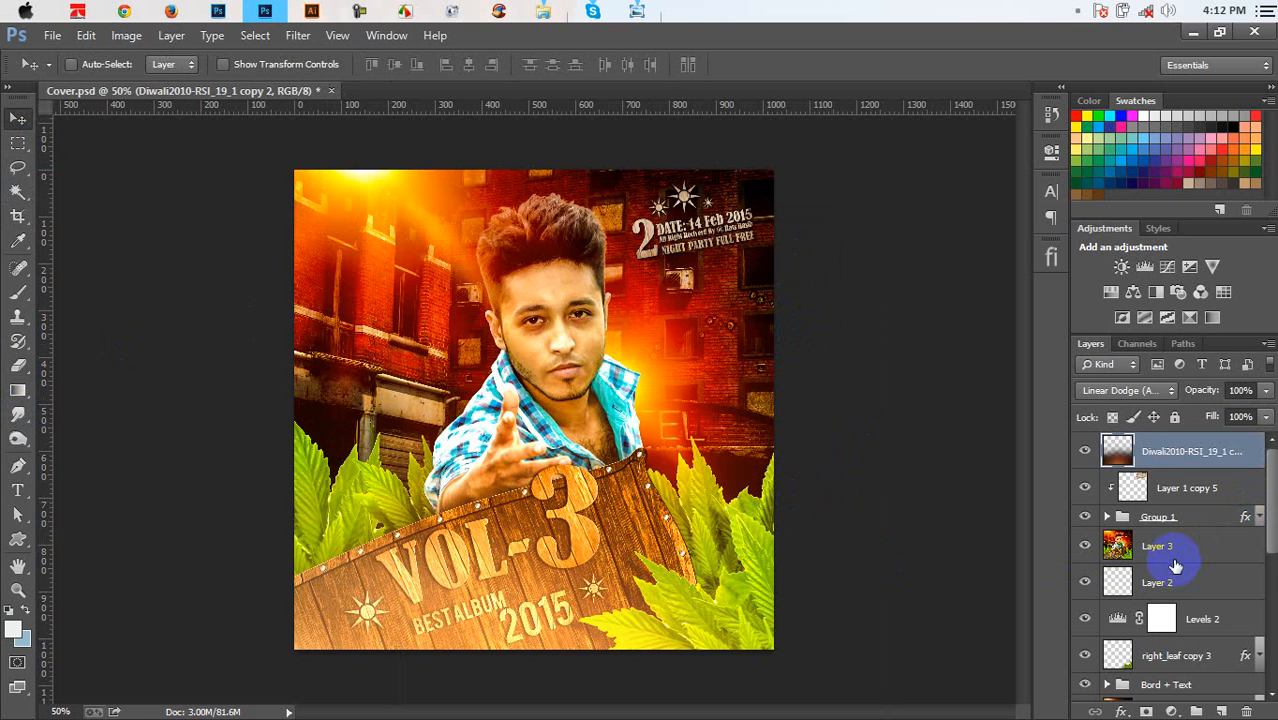
Delete the white Background layer, fully lock the building_ruins layer, and save the document
scroll(1176, 566, "down", 8)
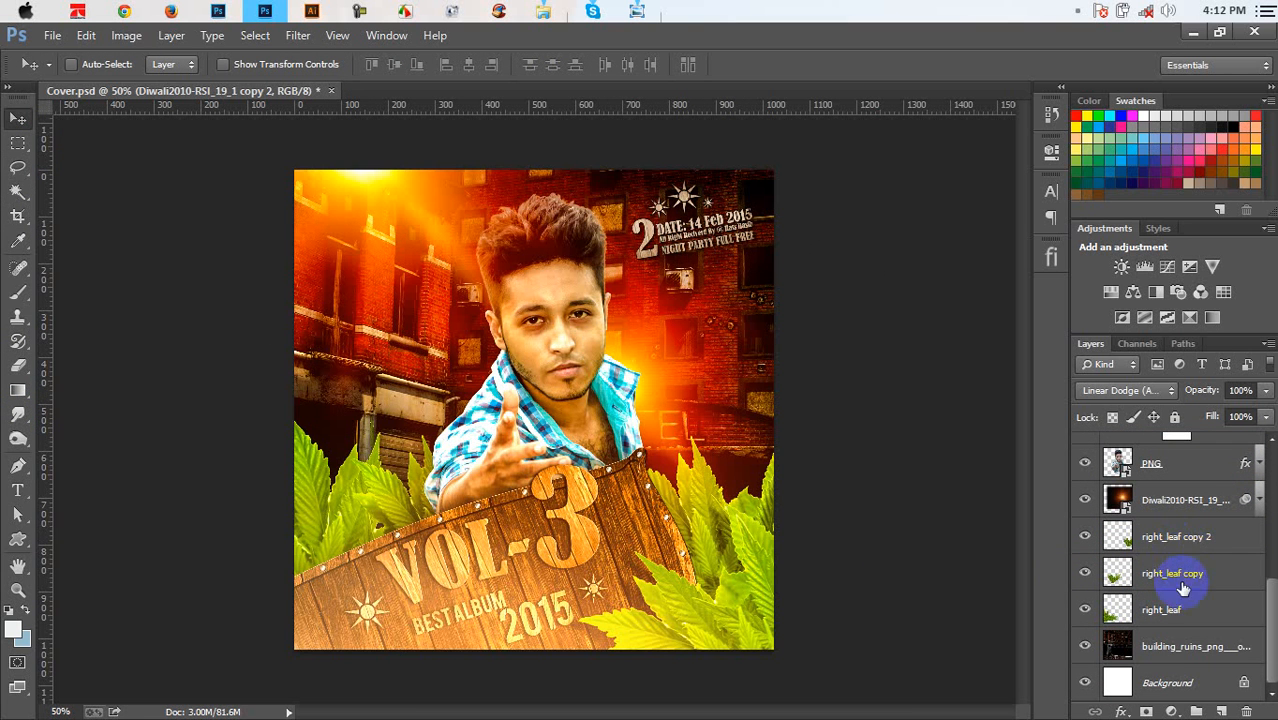
left_click(1158, 678)
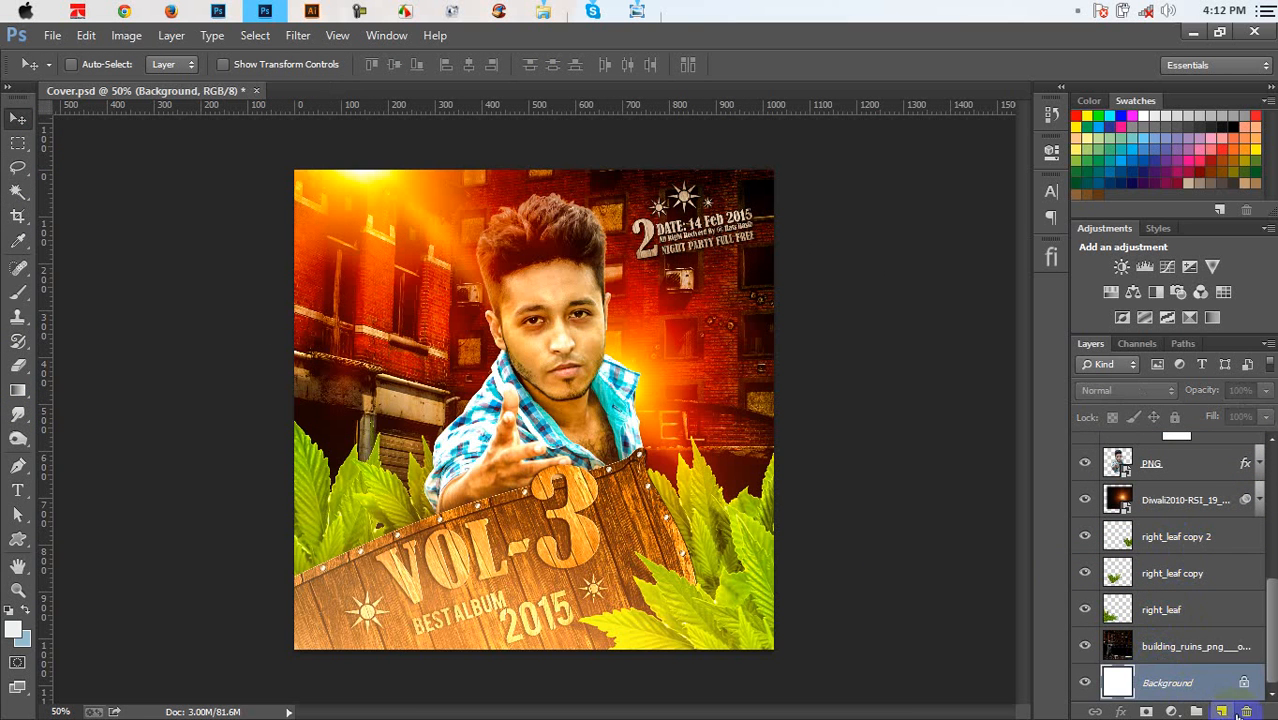
left_click(1244, 711)
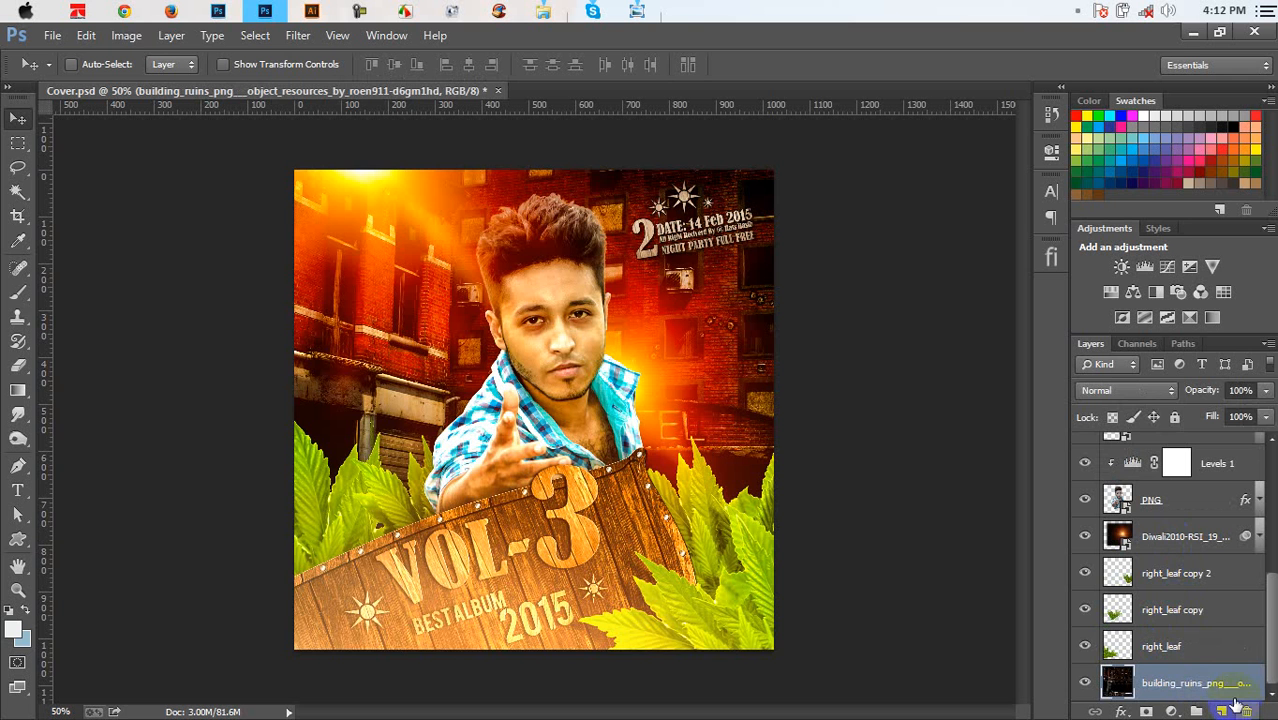
left_click(1173, 418)
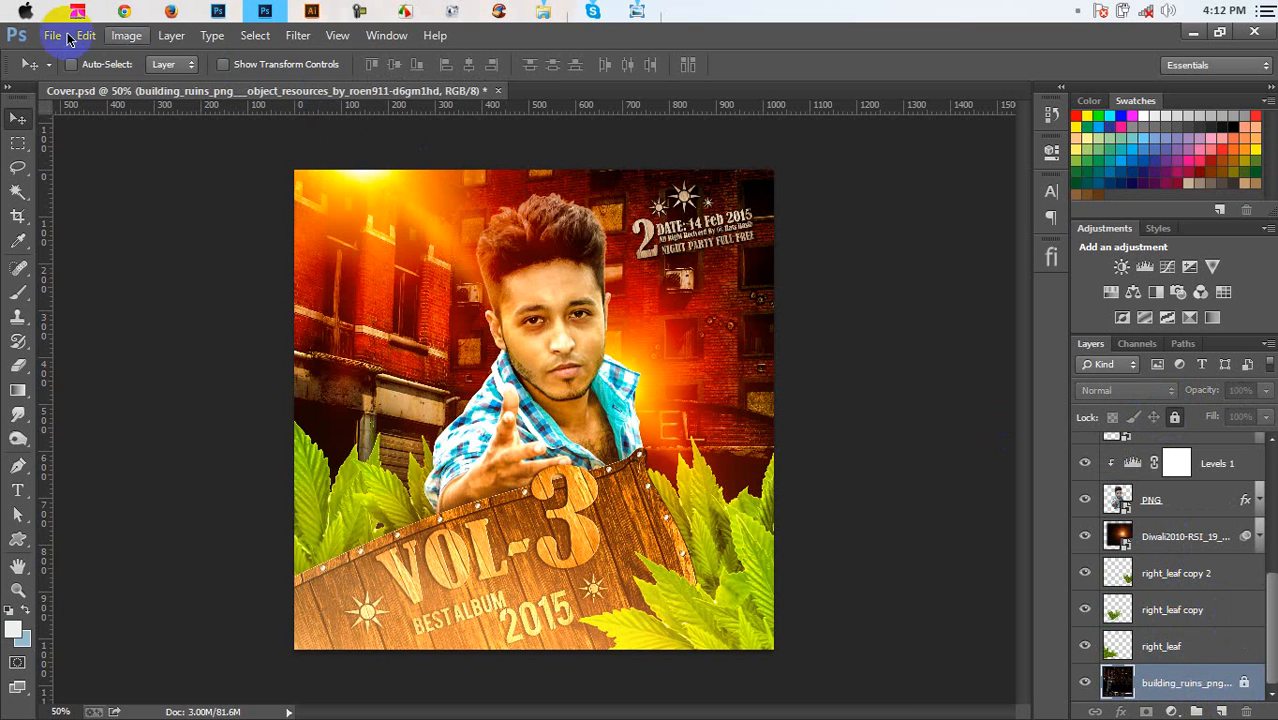
left_click(52, 35)
left_click(72, 232)
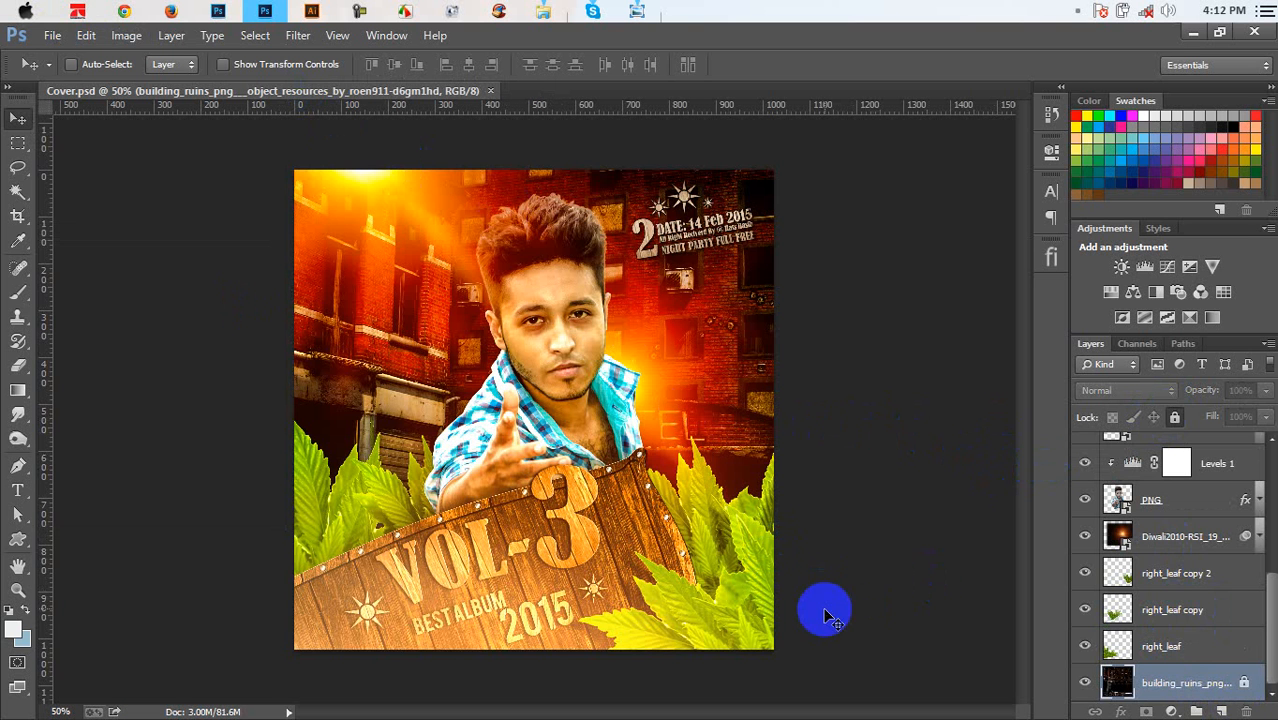
key("Up")
left_click(650, 305)
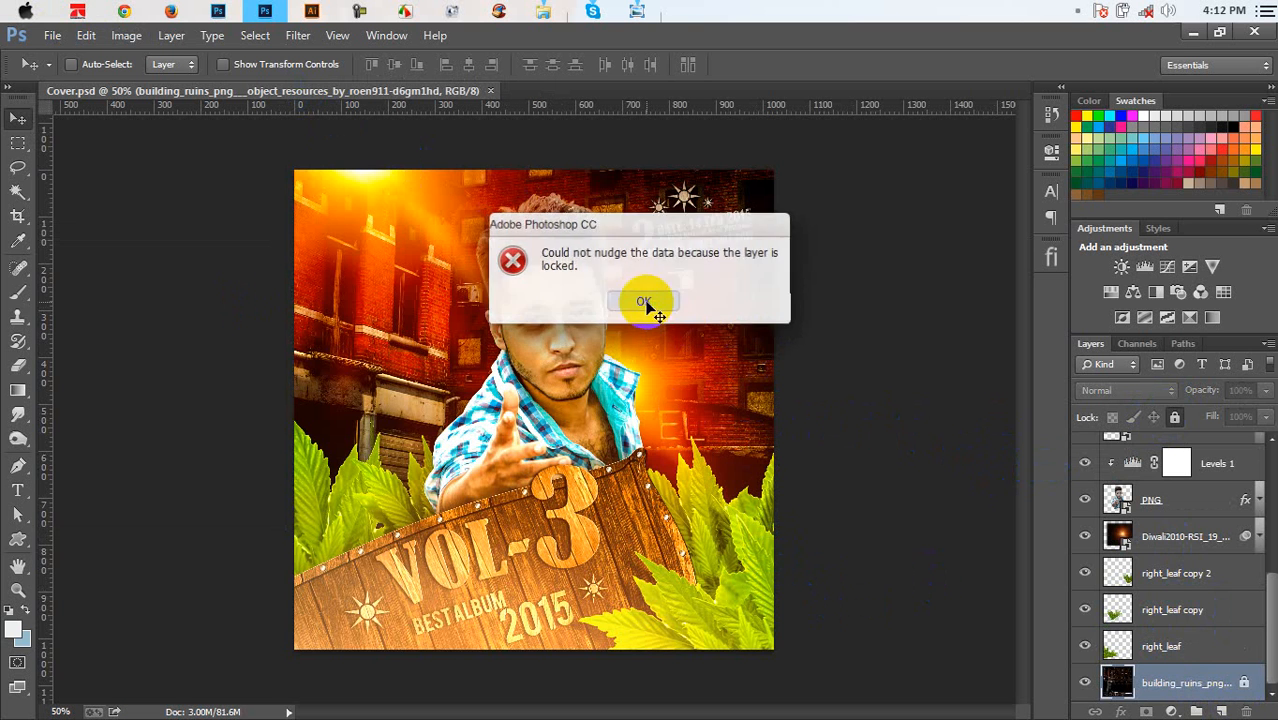
key("Up")
left_click(660, 305)
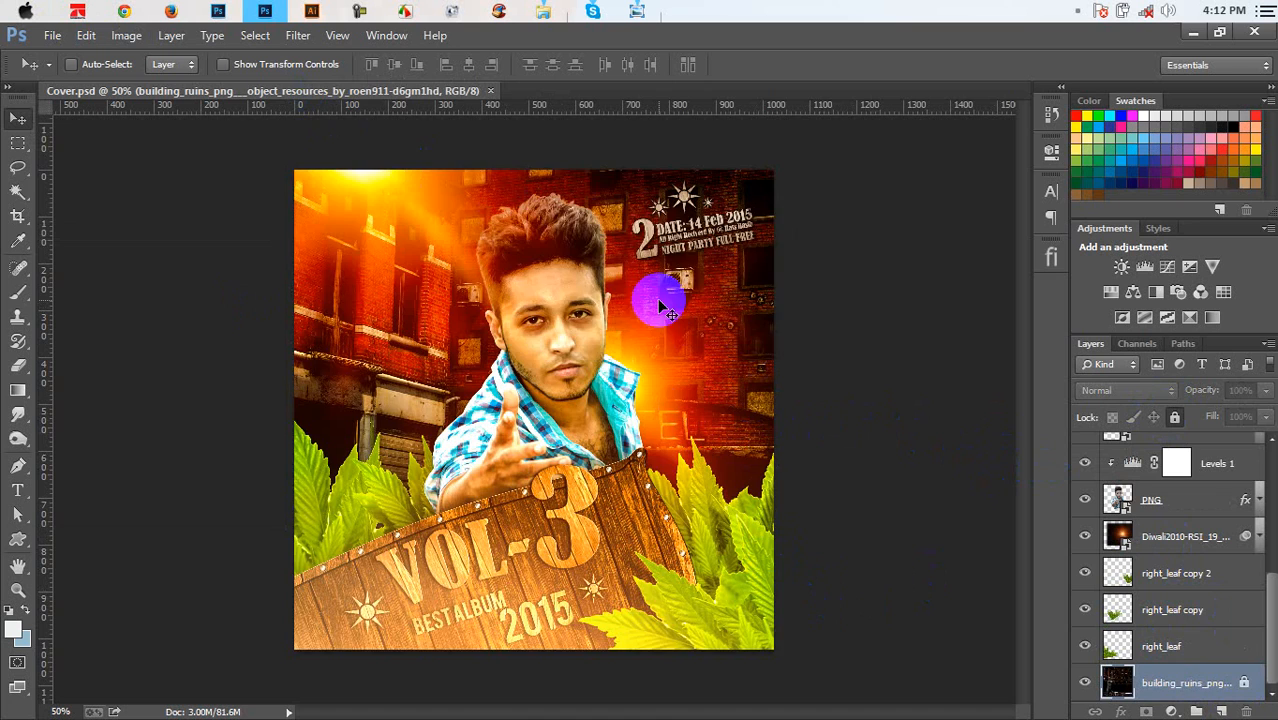
Draw a fern-leaf custom shape about 227 by 180 px above Layer 3 and place it behind the date text
key("ctrl+plus")
key("ctrl+plus")
left_click_drag(594, 501, 533, 553)
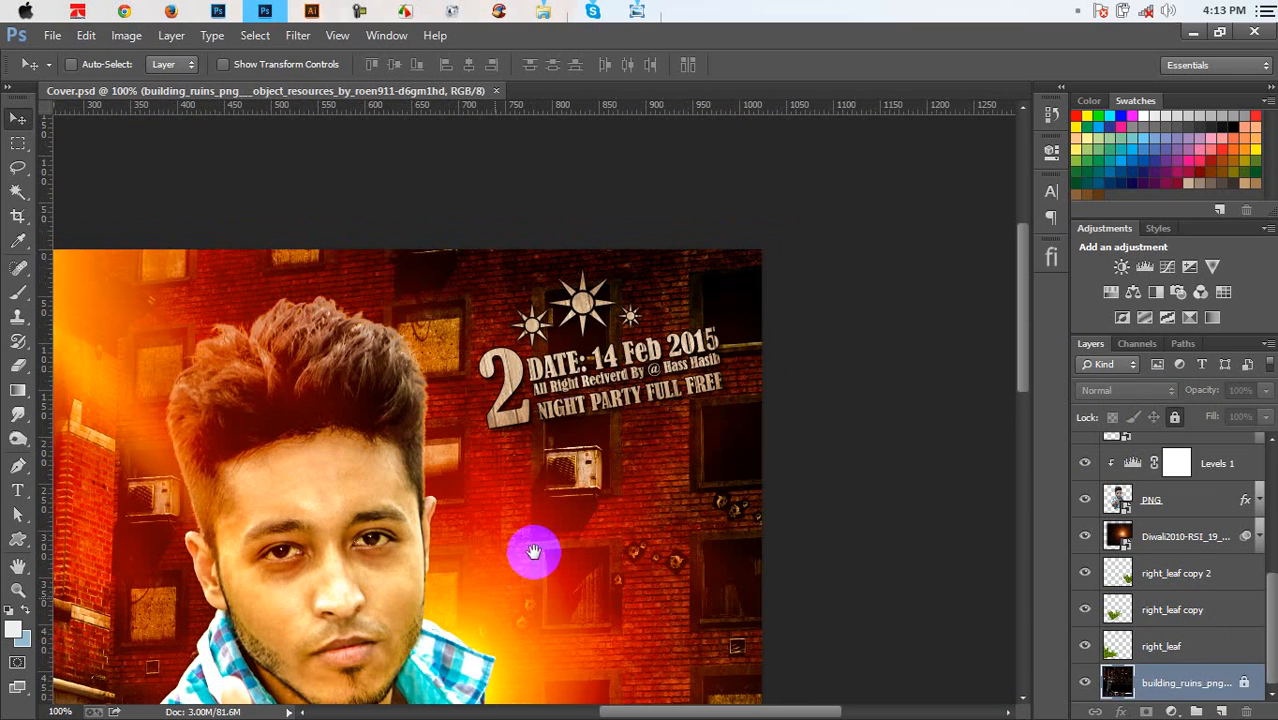
scroll(1190, 480, "up", 4)
scroll(1198, 480, "up", 1)
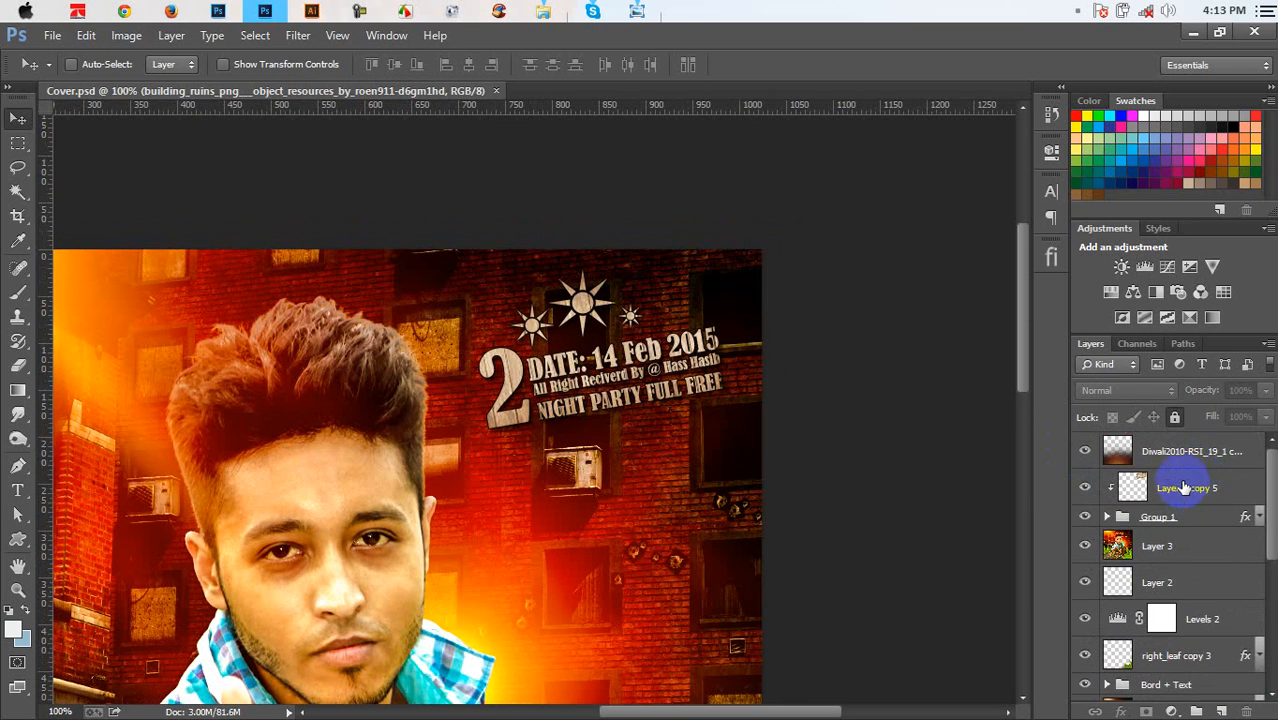
left_click(1165, 497)
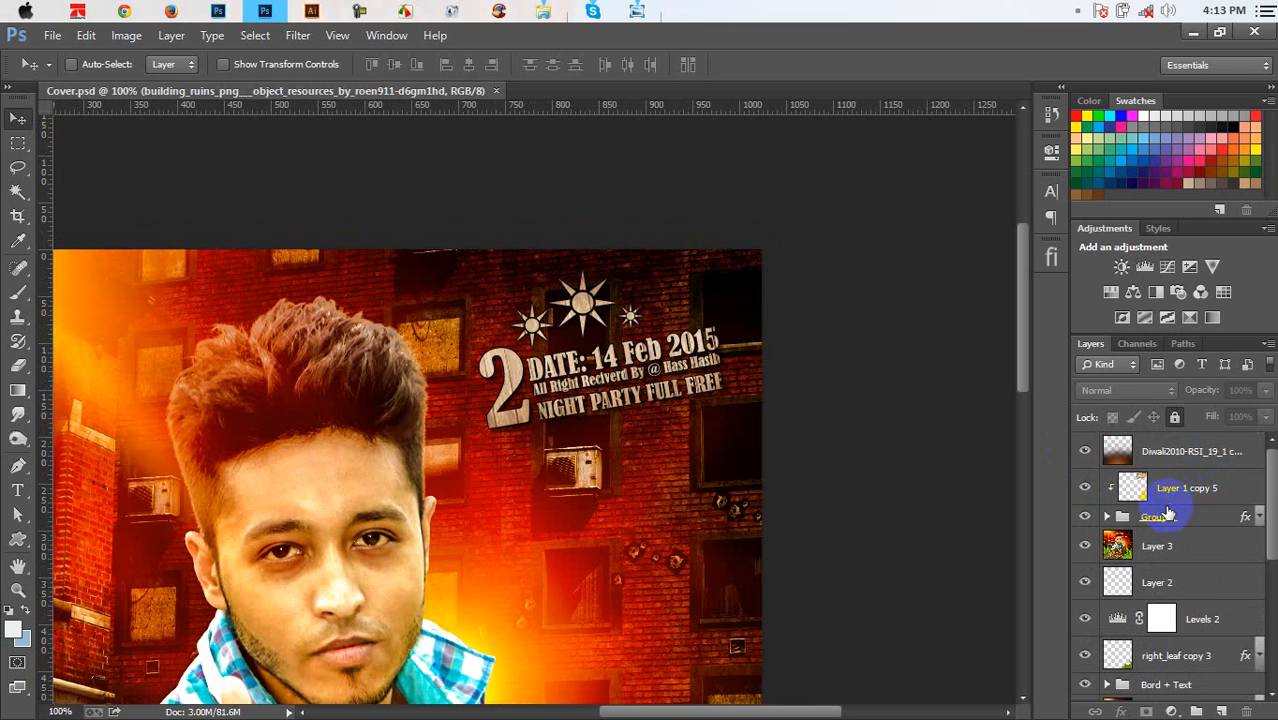
left_click(1158, 540)
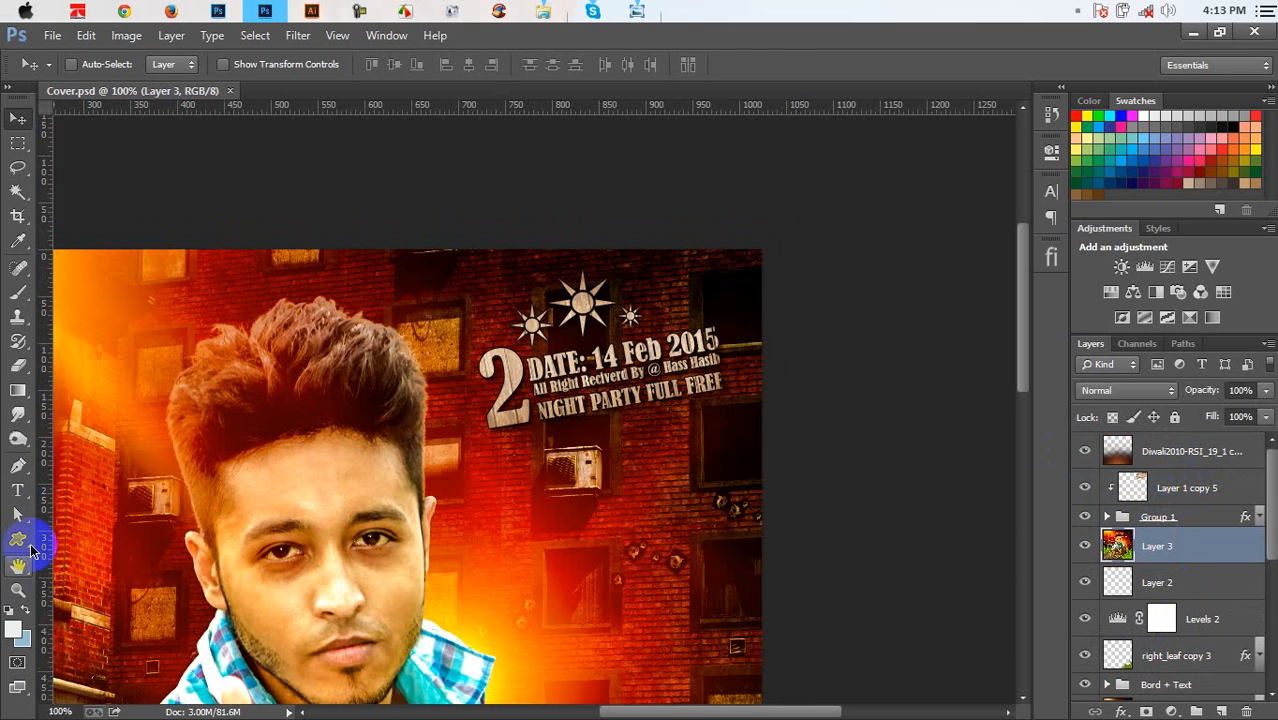
left_click_drag(18, 543, 100, 630)
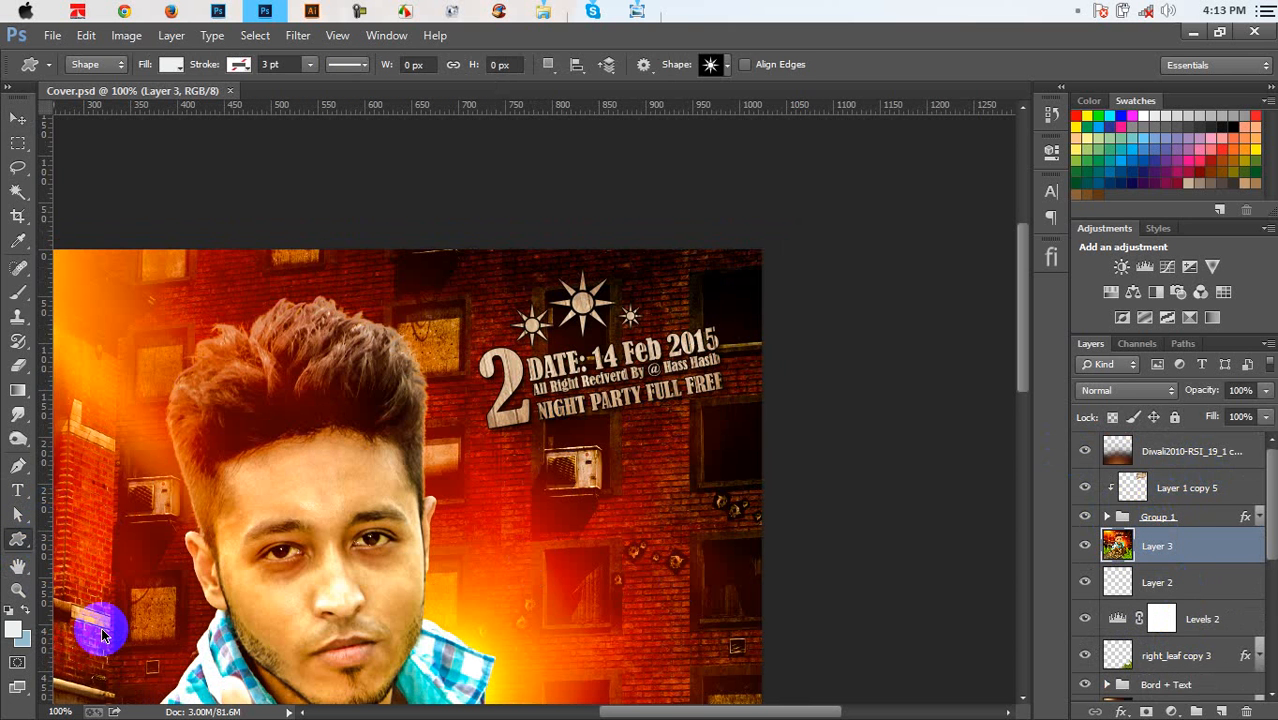
left_click(729, 66)
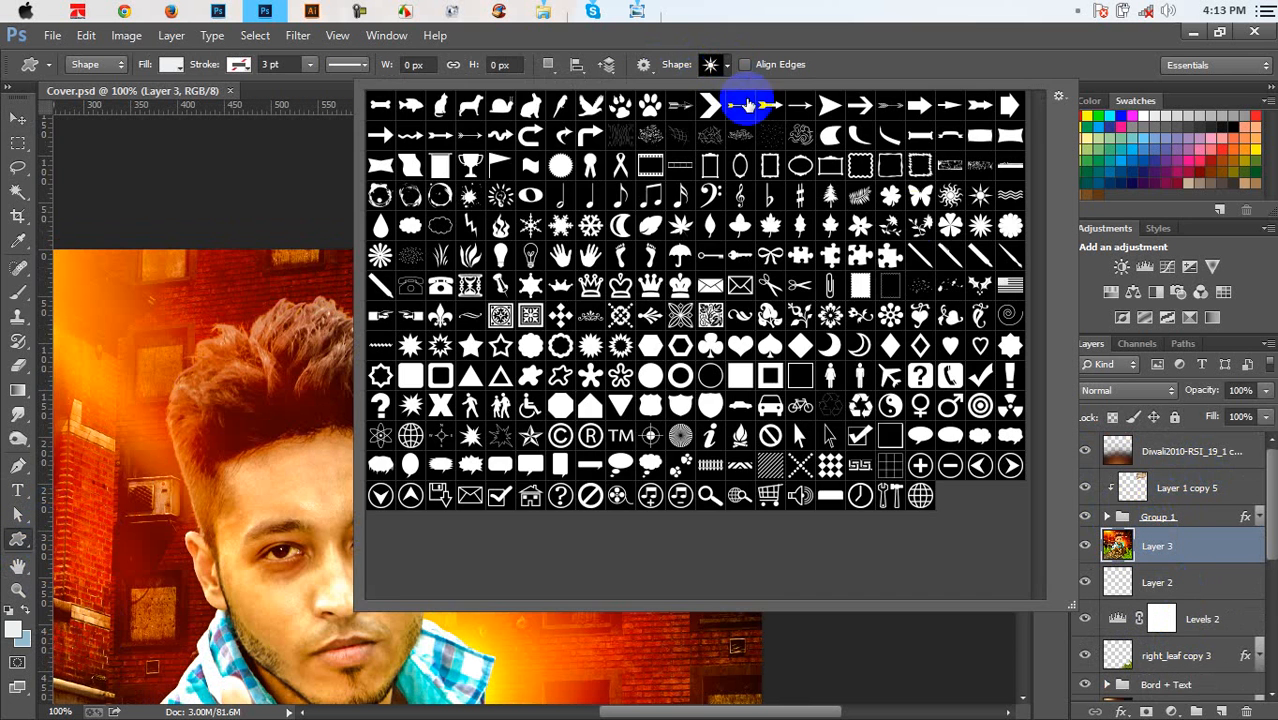
left_click(862, 198)
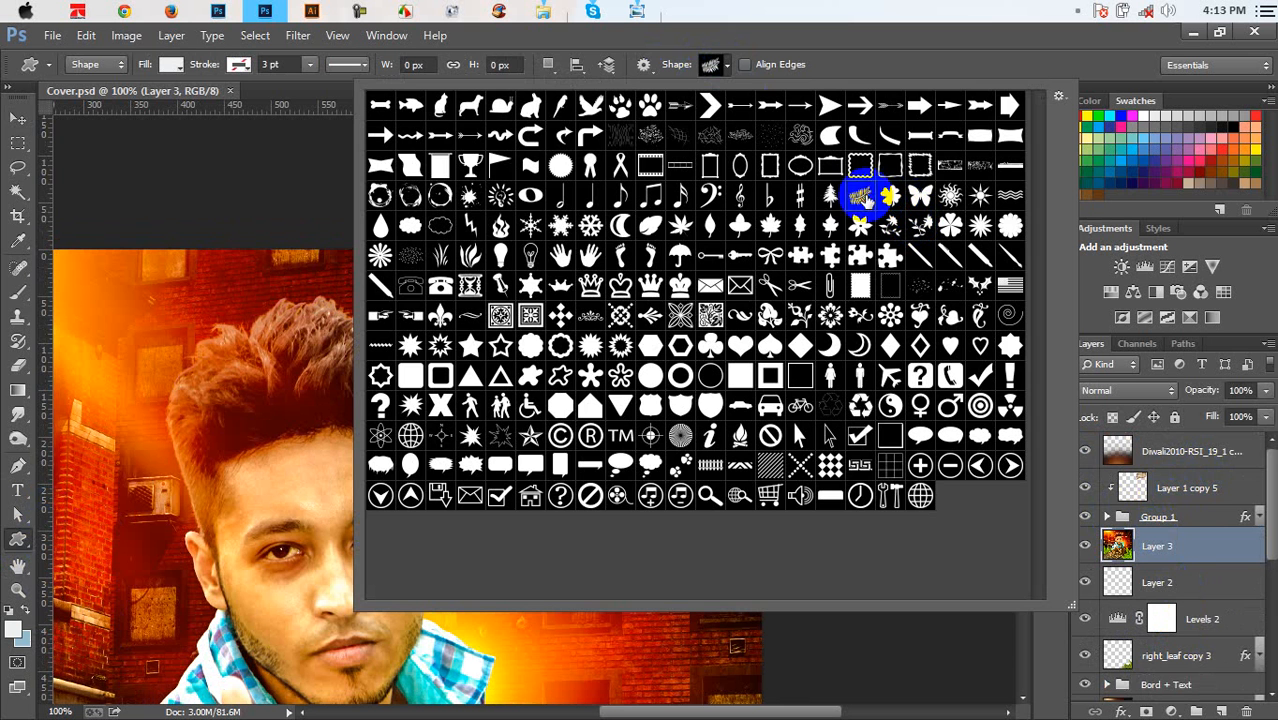
left_click(969, 40)
left_click_drag(471, 302, 787, 471)
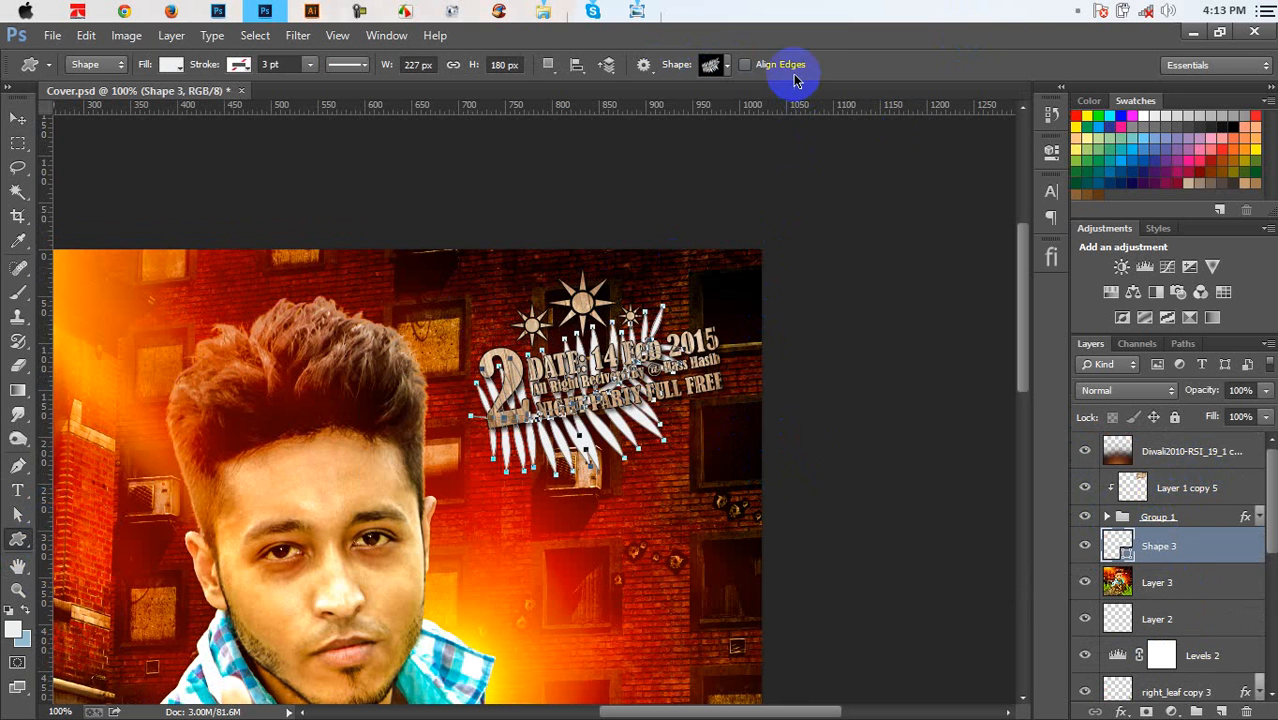
left_click(20, 119)
left_click_drag(584, 436, 642, 419)
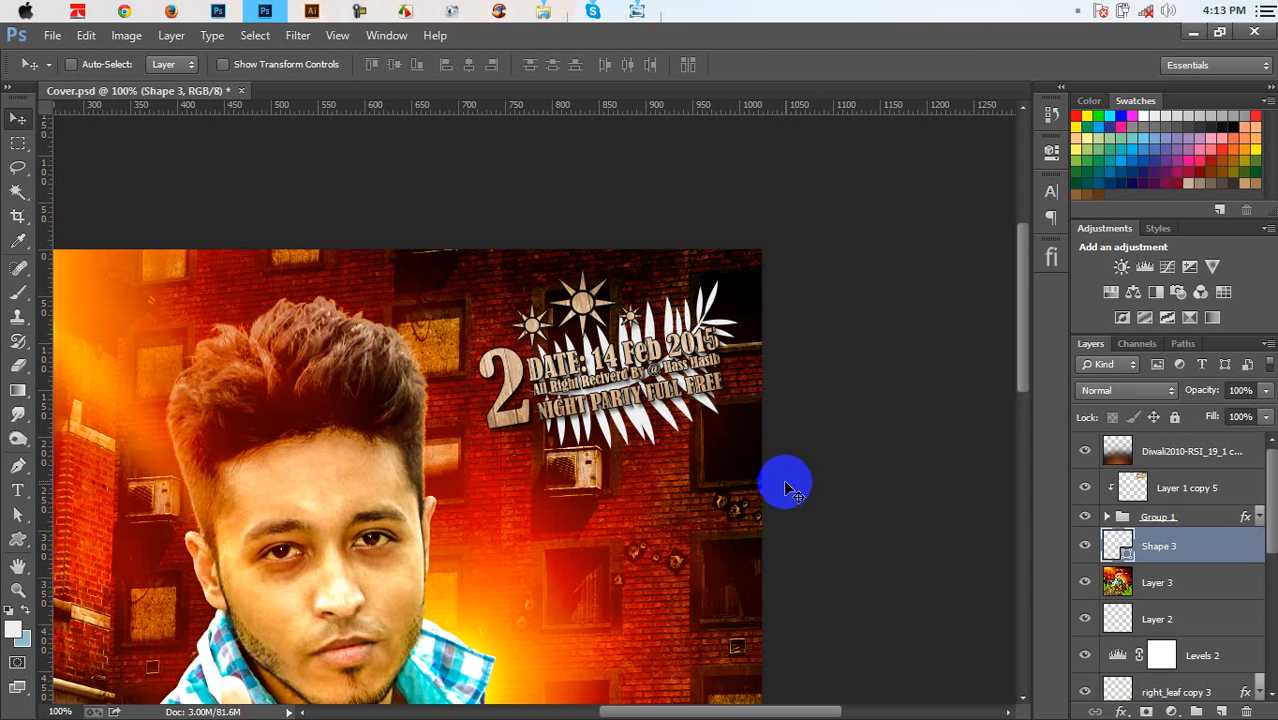
Fill the leaf shape with the dark red-black #100000 sampled from the artwork and save the document
double_click(1120, 545)
left_click_drag(742, 499, 645, 273)
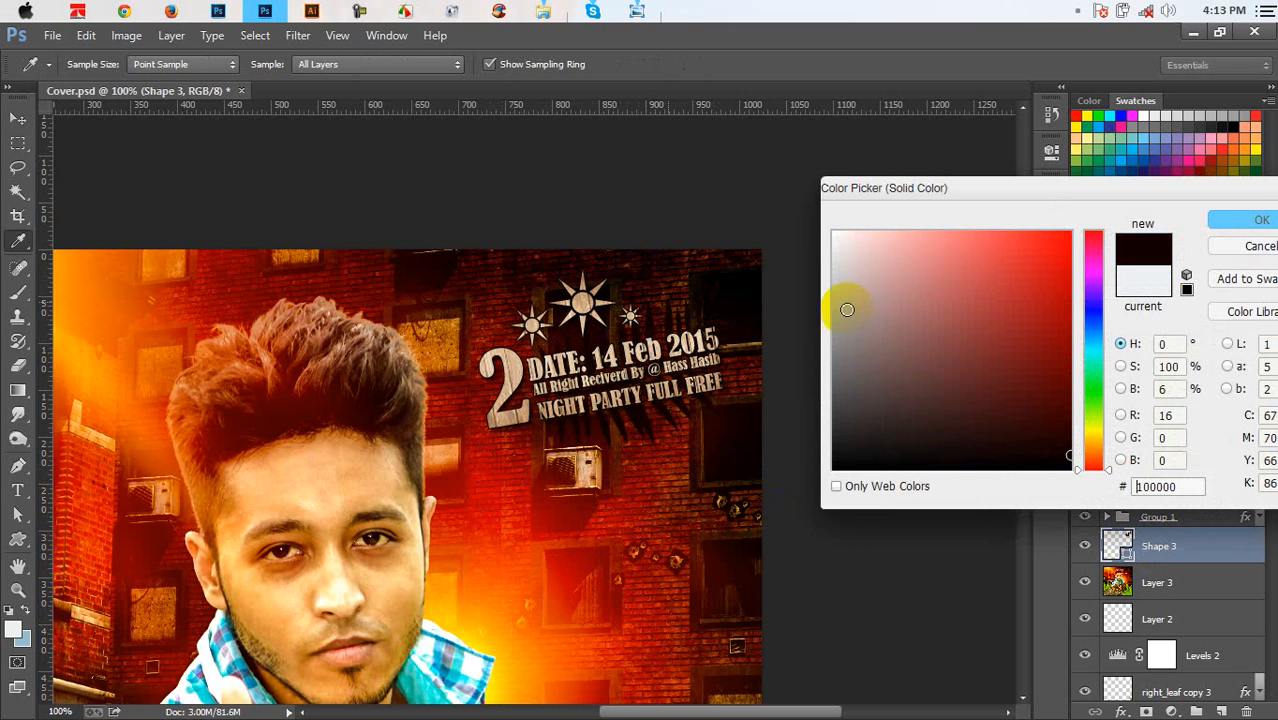
left_click(1260, 220)
key("v")
left_click(755, 358)
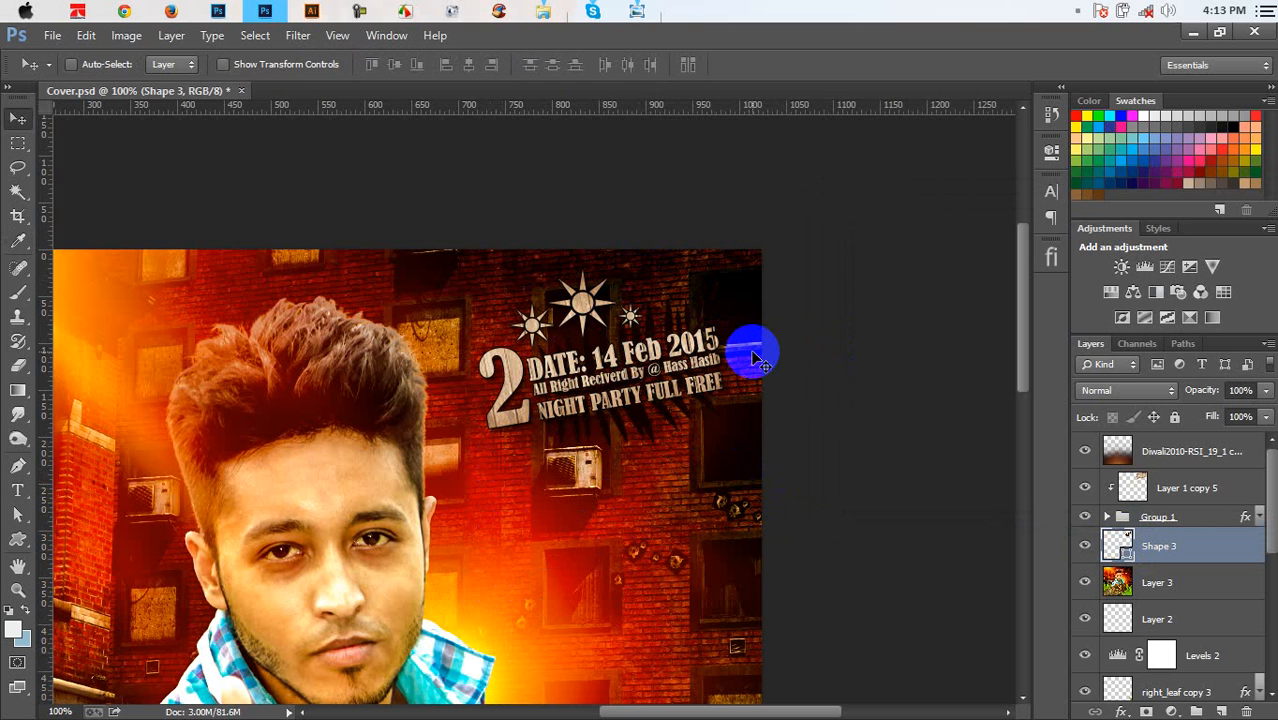
key("ctrl+s")
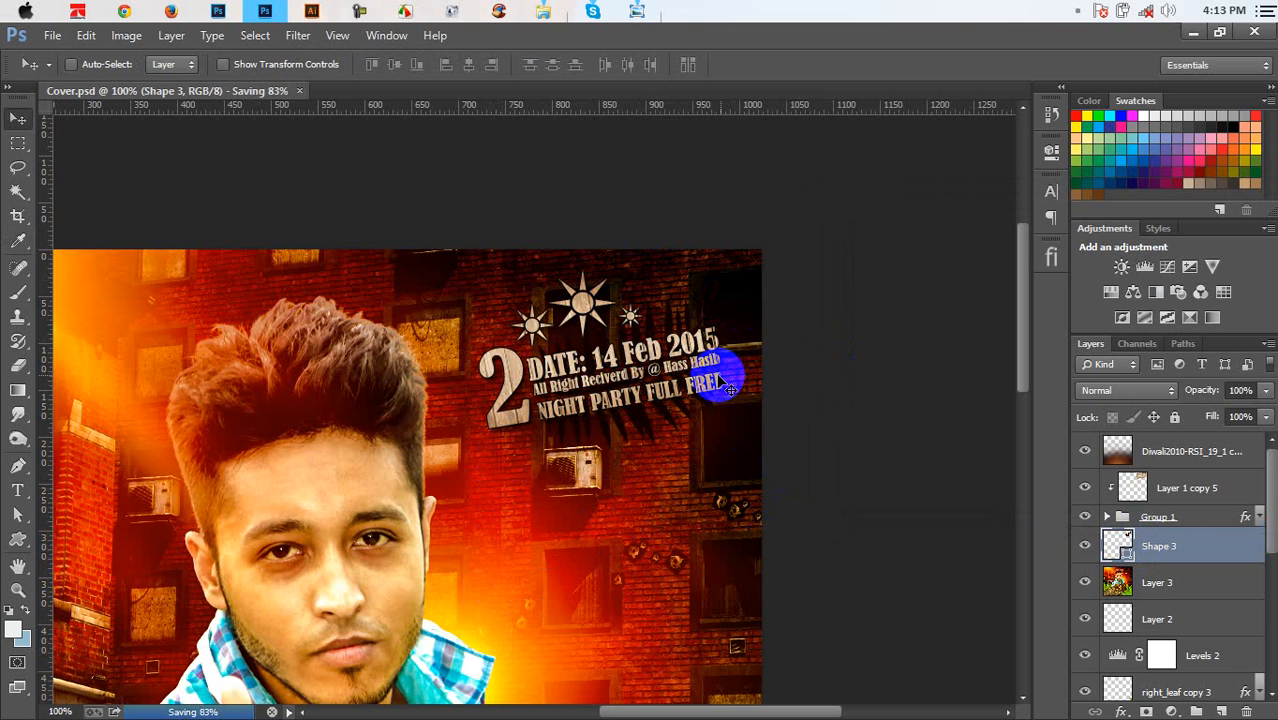
Add a spiky starburst custom shape behind the number 2 on the leaf shape's layer and shift the combined shapes slightly
left_click(18, 540)
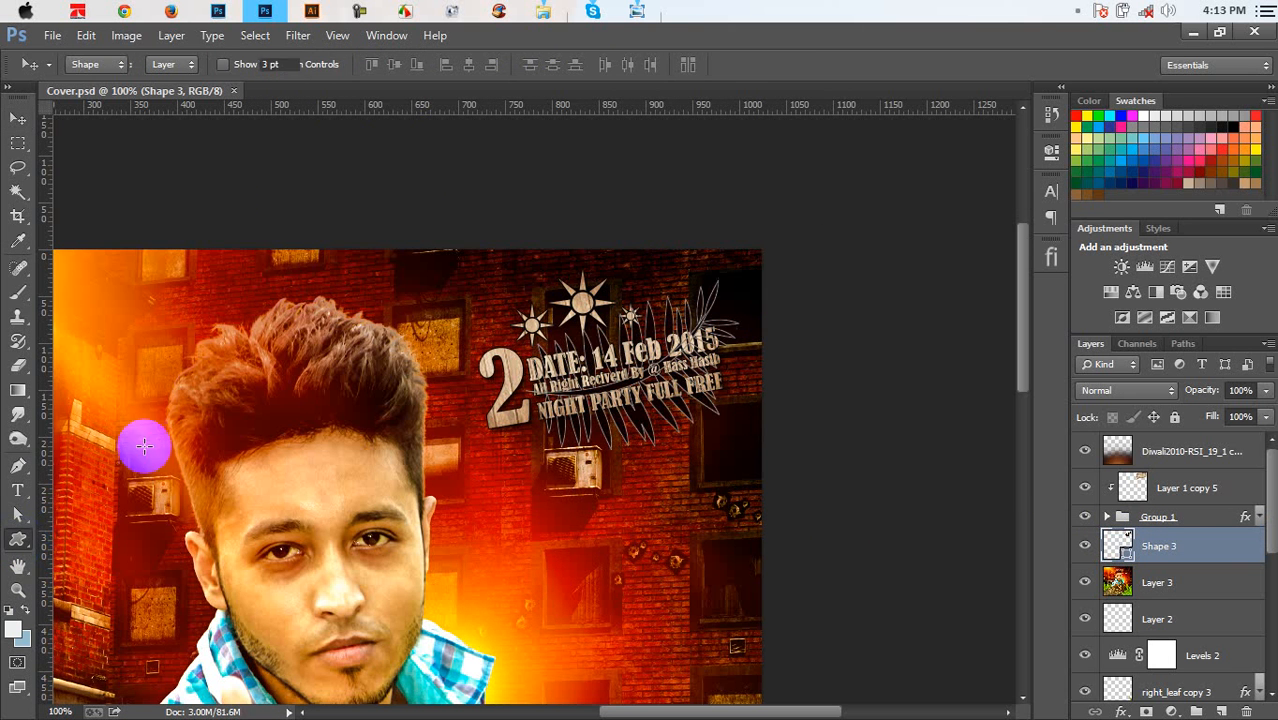
left_click(727, 66)
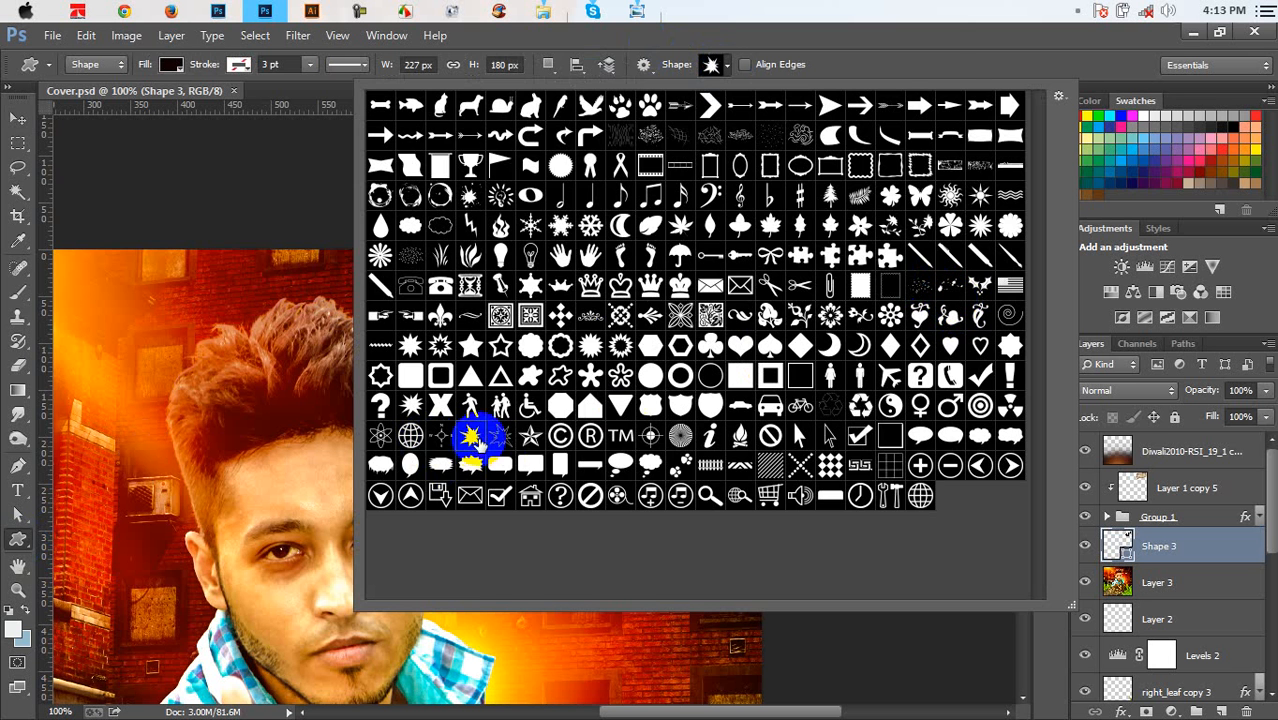
left_click(1008, 30)
left_click_drag(448, 347, 650, 486)
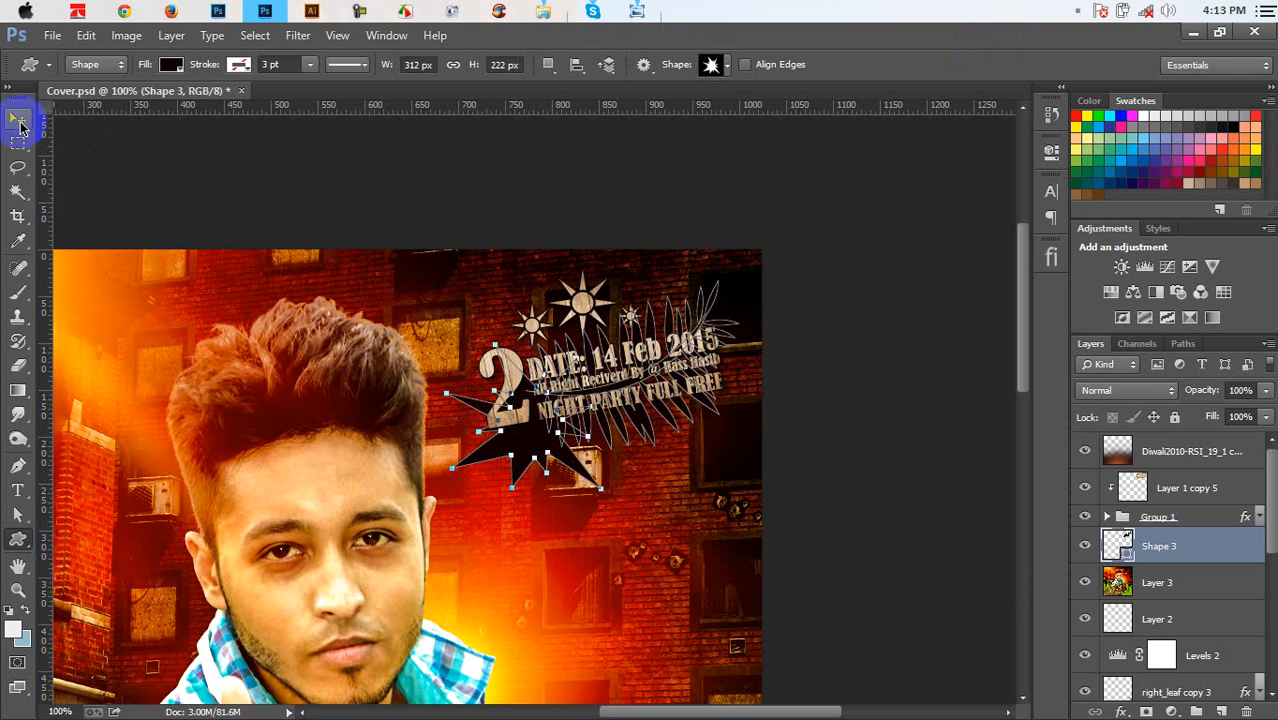
left_click(20, 122)
mouse_move(530, 381)
left_mouse_down()
mouse_move(505, 360)
mouse_move(538, 369)
left_mouse_up()
Recolor the combined leaf and starburst shapes to dark red #1b0000 sampled from the artwork and save the document
double_click(1115, 545)
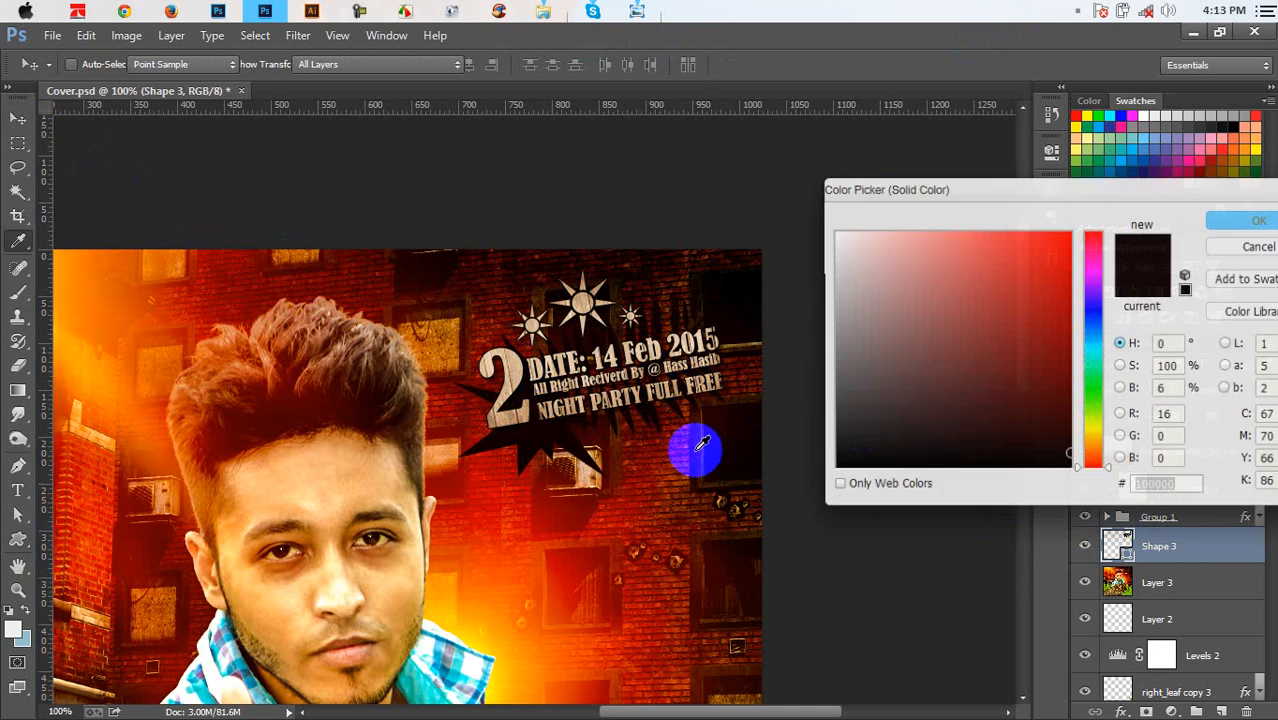
left_click(515, 374)
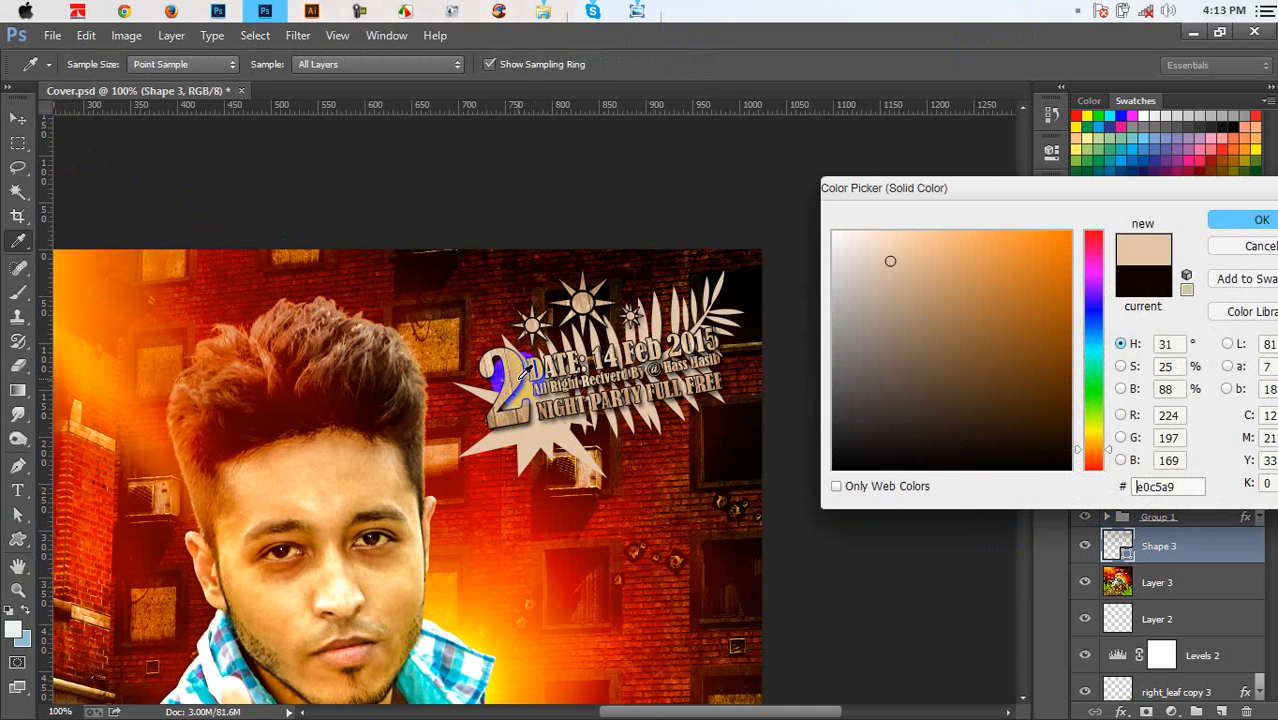
left_click(665, 482)
left_click(483, 280)
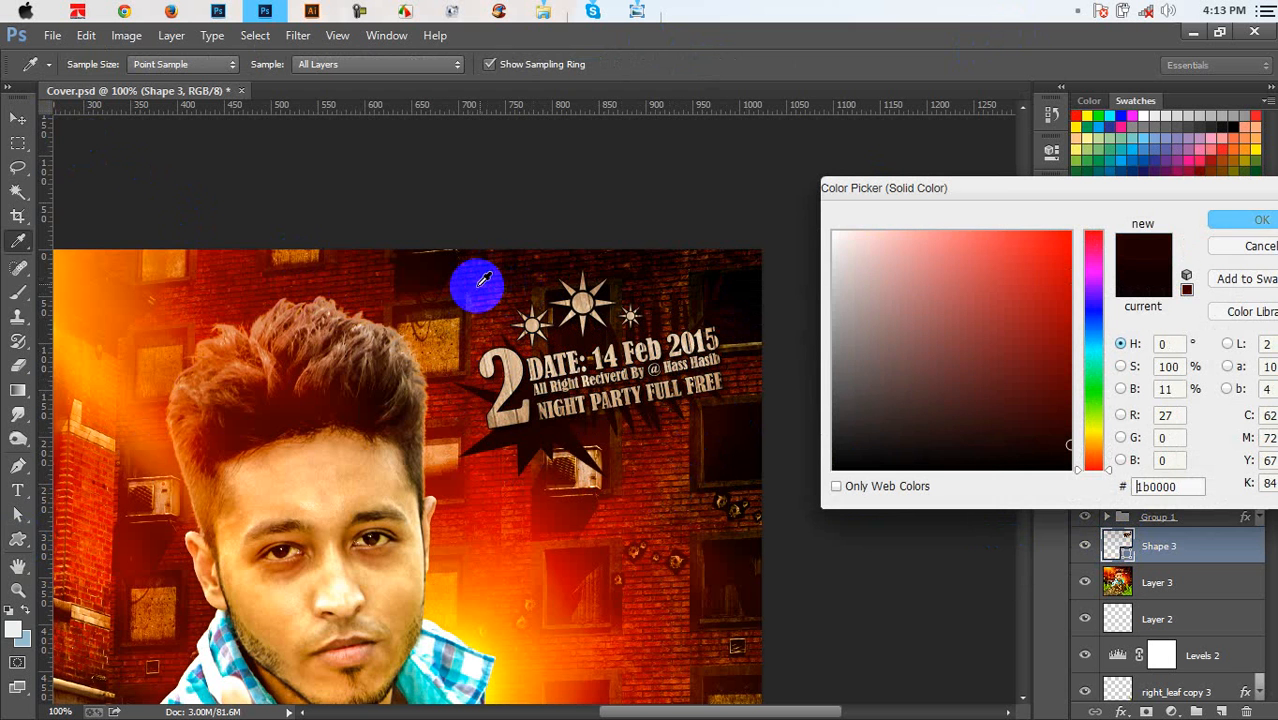
left_click(1238, 222)
key("v")
key("ctrl+s")
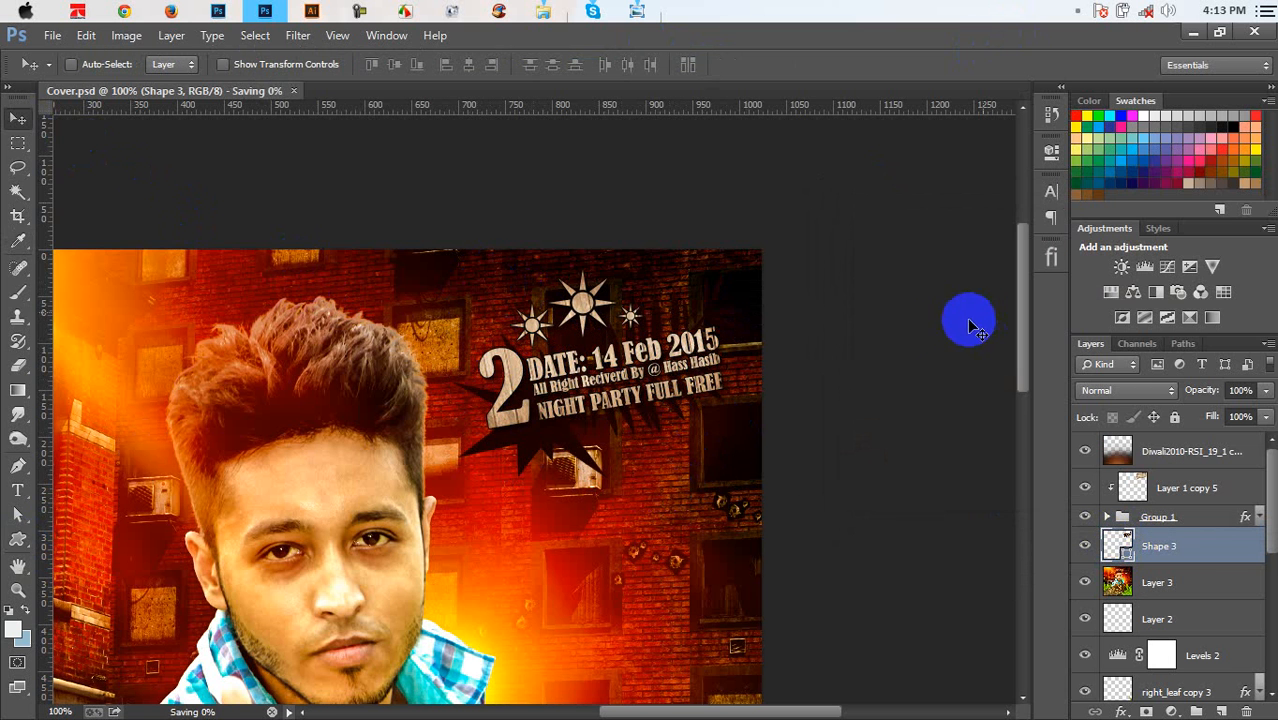
Lower the opacity of the leaf and starburst shape layer to 81% and save the document
key("ctrl+minus")
key("ctrl+minus")
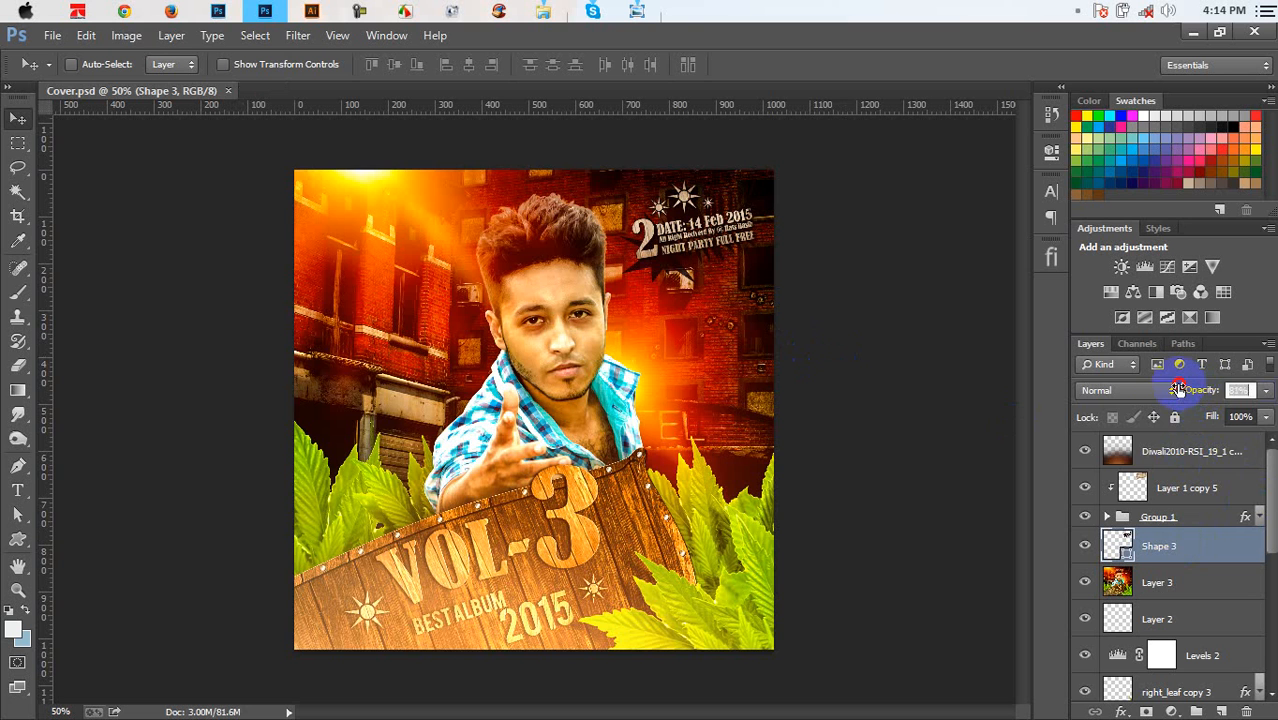
left_click_drag(807, 341, 808, 339)
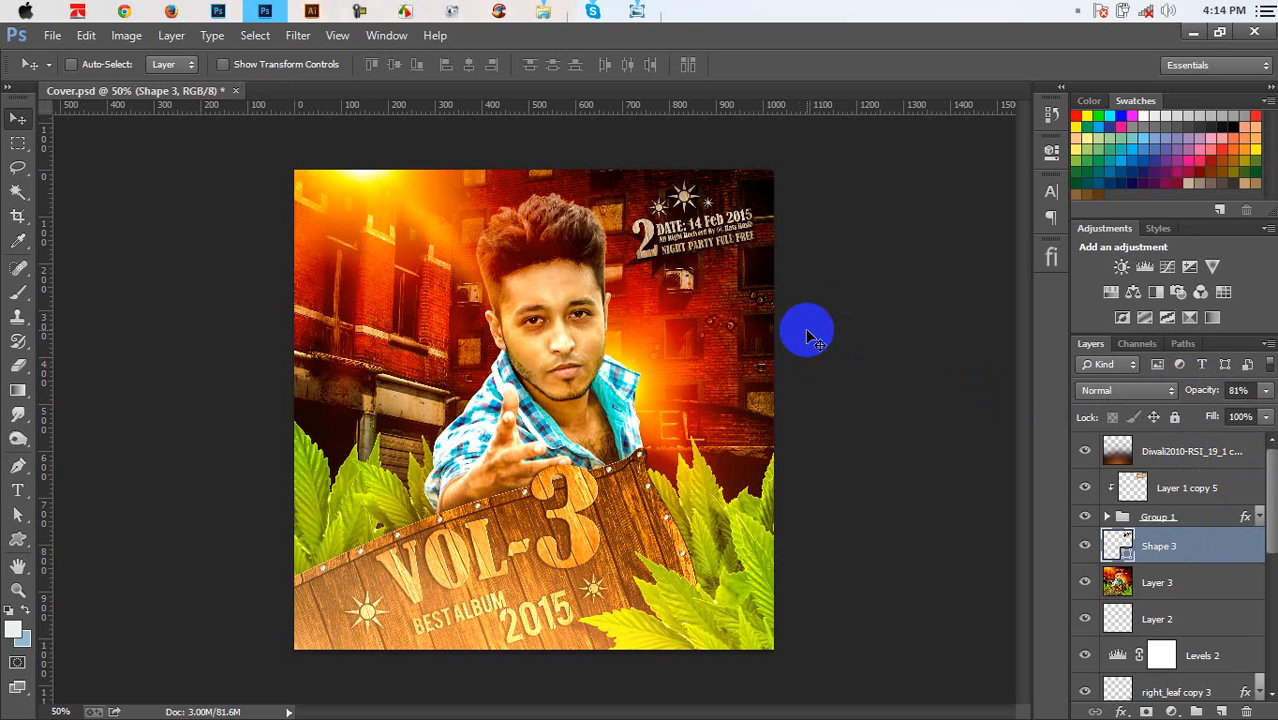
key("ctrl+s")
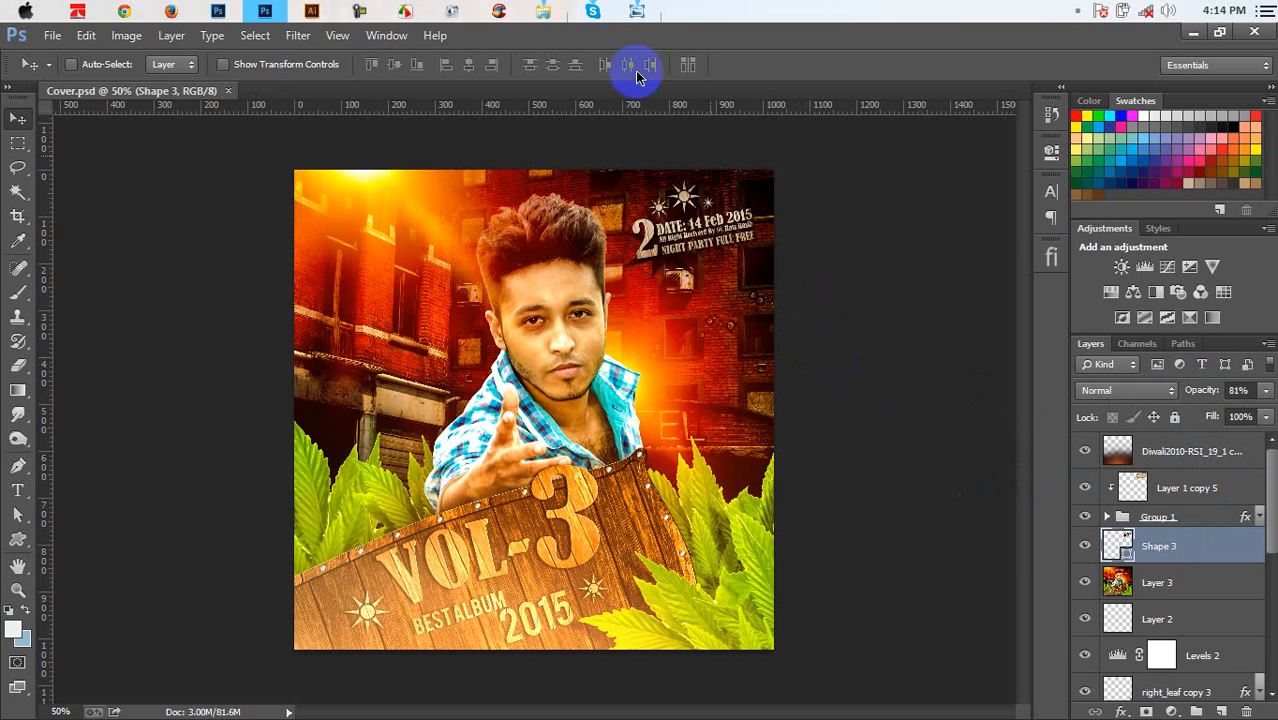
left_click(1081, 14)
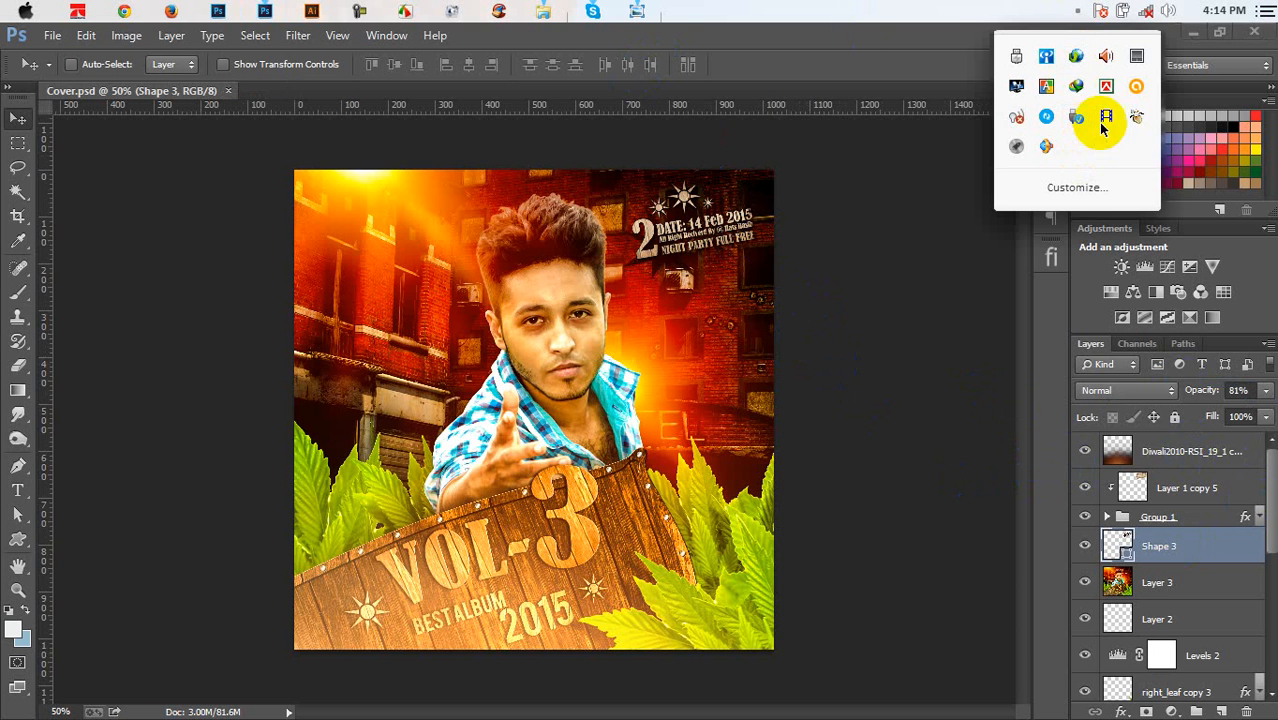